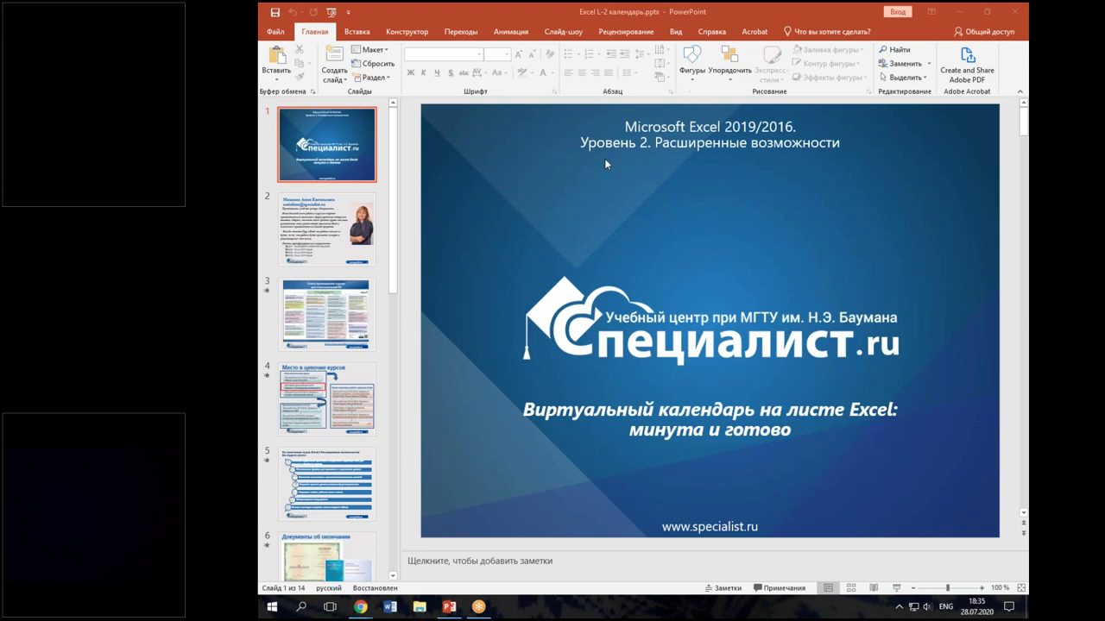
Step: Show slide 2 with the trainer's introduction and certifications
{"action": "left_click", "coordinate": [336, 235]}
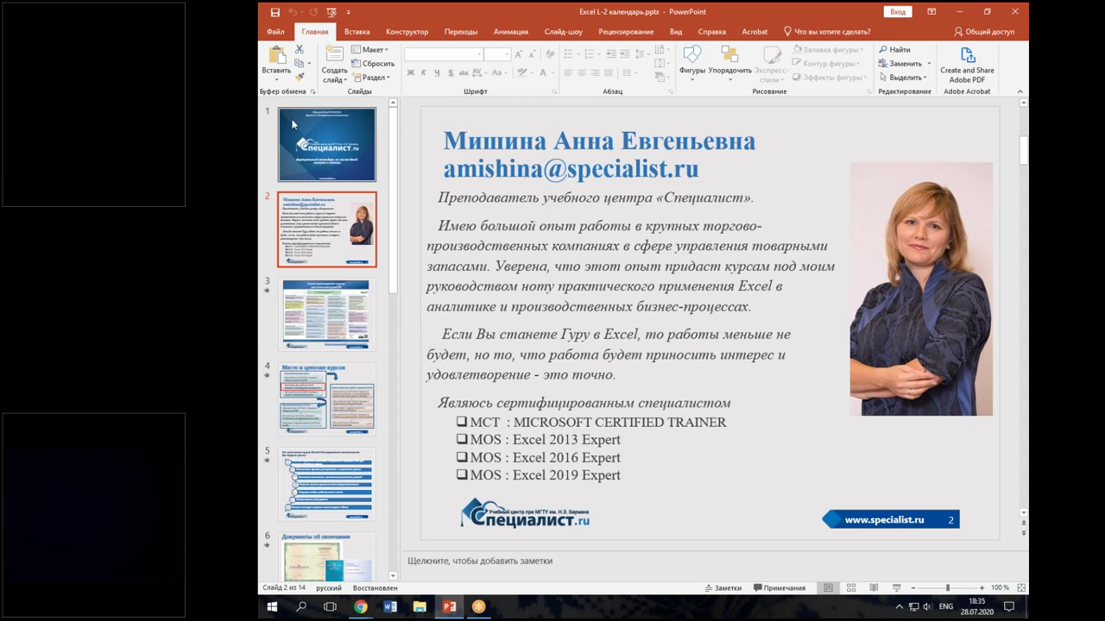
Step: Display slide 3, the 'Схема прохождения курсов для пользователей ПК' course-pathway chart
{"action": "left_click", "coordinate": [324, 300]}
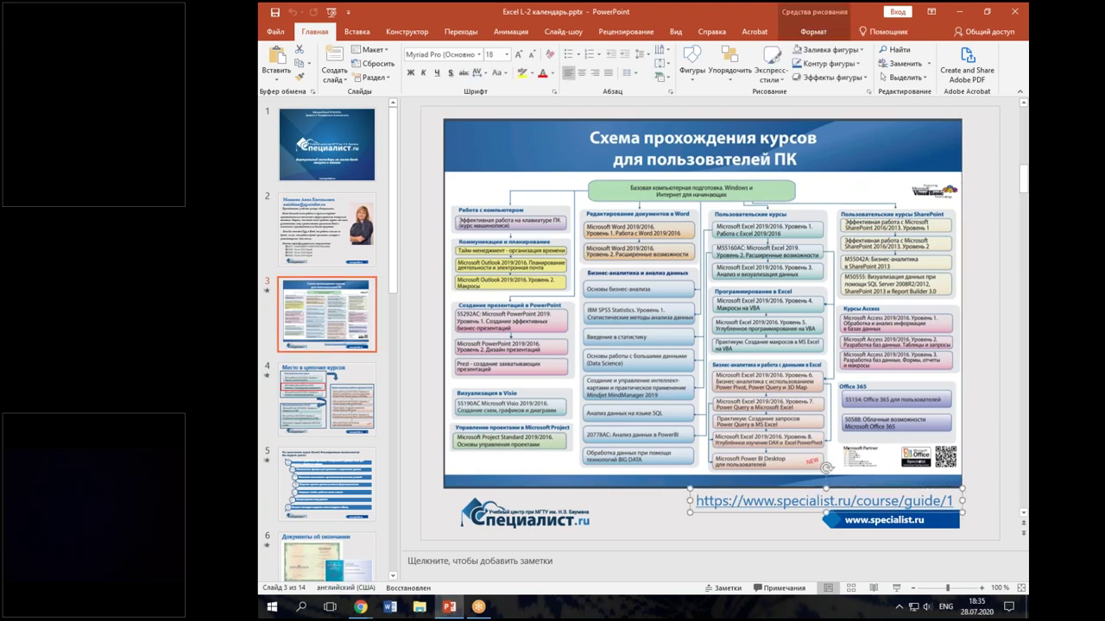
Step: Outline the user-courses column in red and the first three Excel boxes in blue, then clear the markup
{"action": "left_click_drag", "start_coordinate": [961, 504], "coordinate": [695, 501]}
{"action": "key", "text": "ctrl+c"}
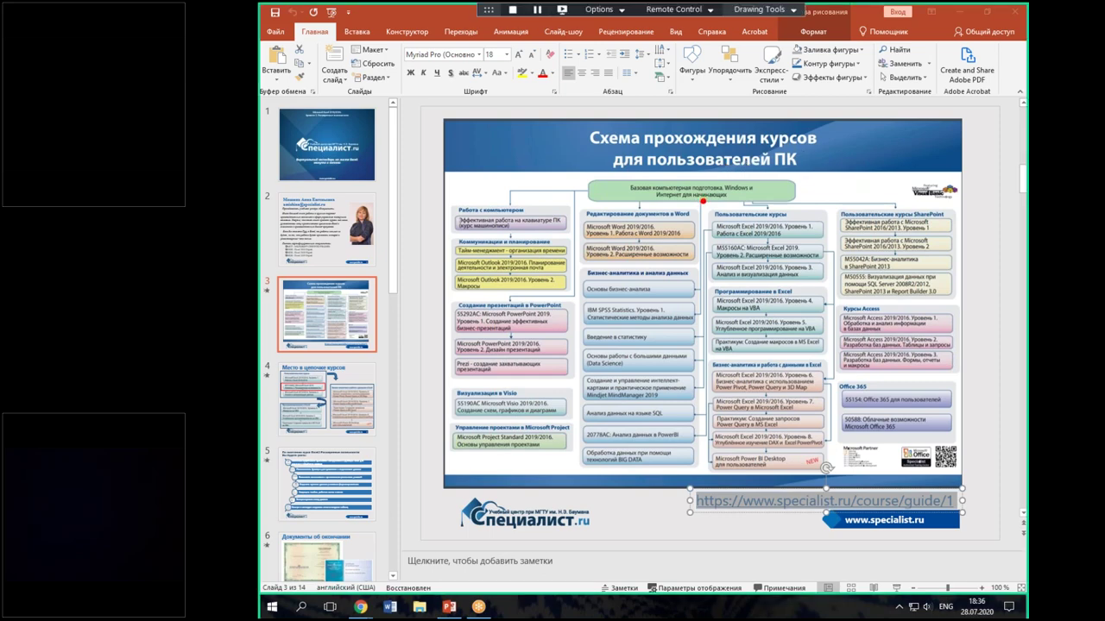
{"action": "left_click_drag", "start_coordinate": [703, 200], "coordinate": [839, 475]}
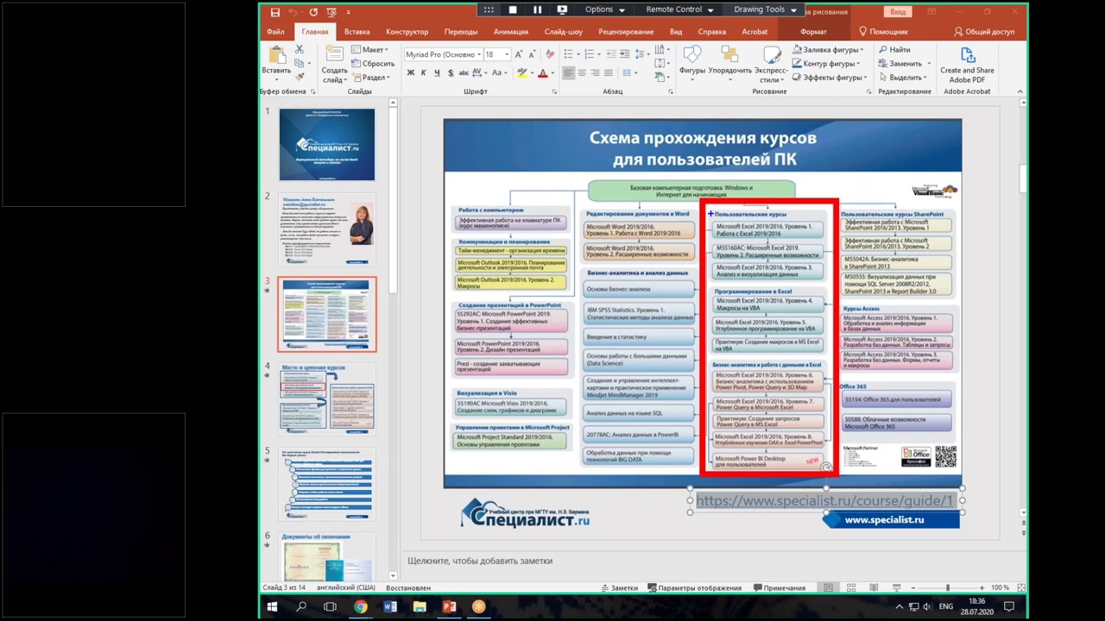
{"action": "left_click_drag", "start_coordinate": [709, 208], "coordinate": [827, 280]}
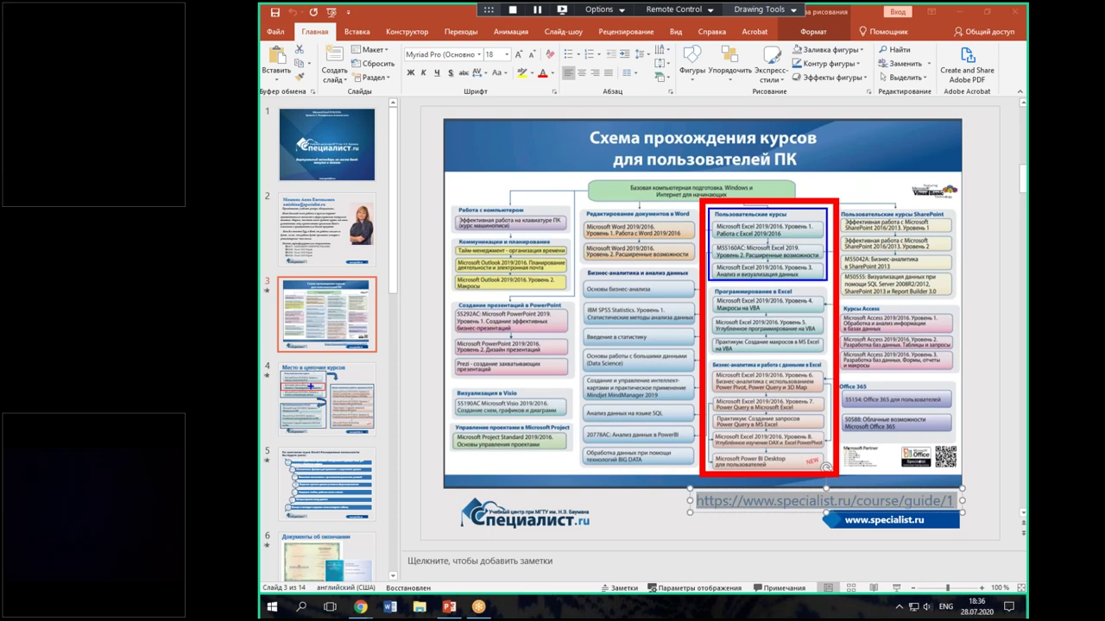
{"action": "key", "text": "Escape"}
Step: Show slide 4, 'Место в цепочке курсов', with the Excel 2019 Level 2 course framed
{"action": "left_click", "coordinate": [349, 408]}
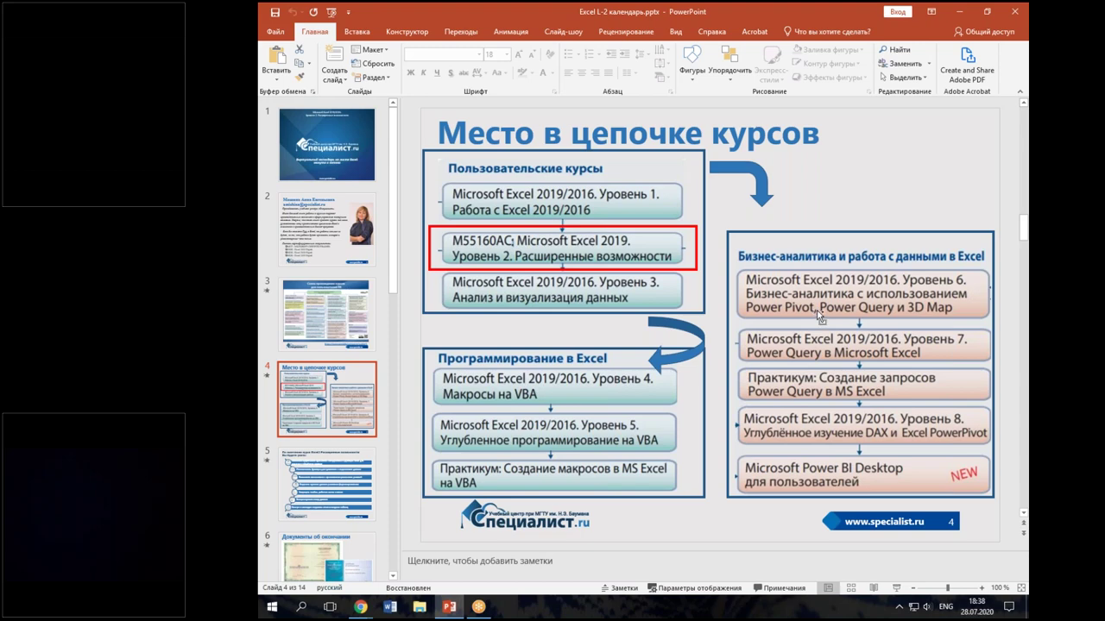
Step: Briefly outline the Power BI Desktop course box and select the business-analytics group picture
{"action": "left_click_drag", "start_coordinate": [730, 447], "coordinate": [994, 504]}
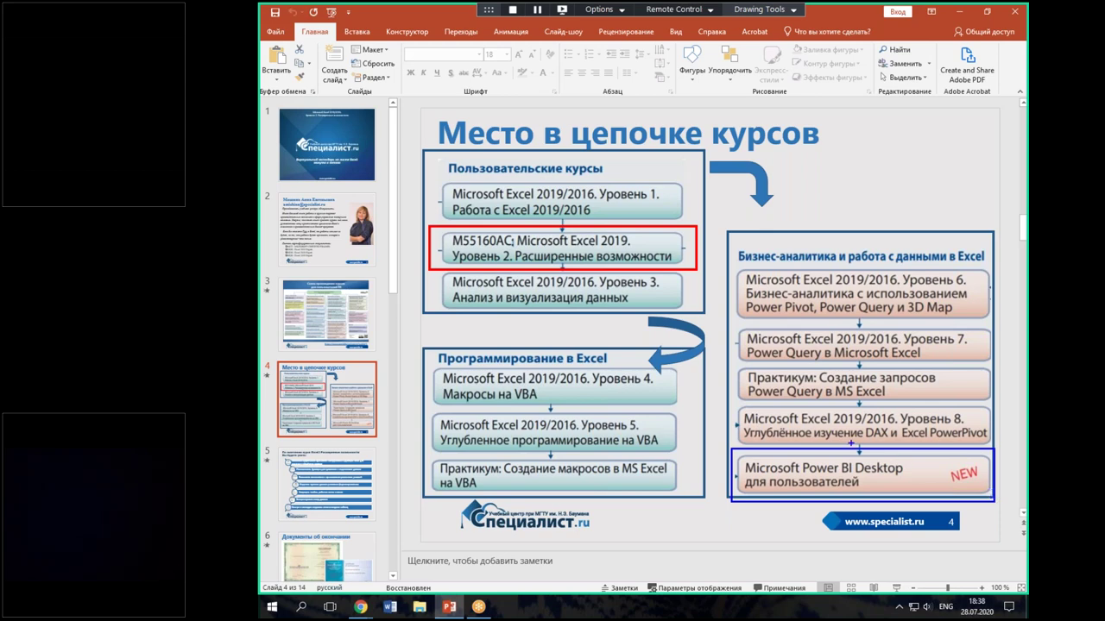
{"action": "key", "text": "Escape"}
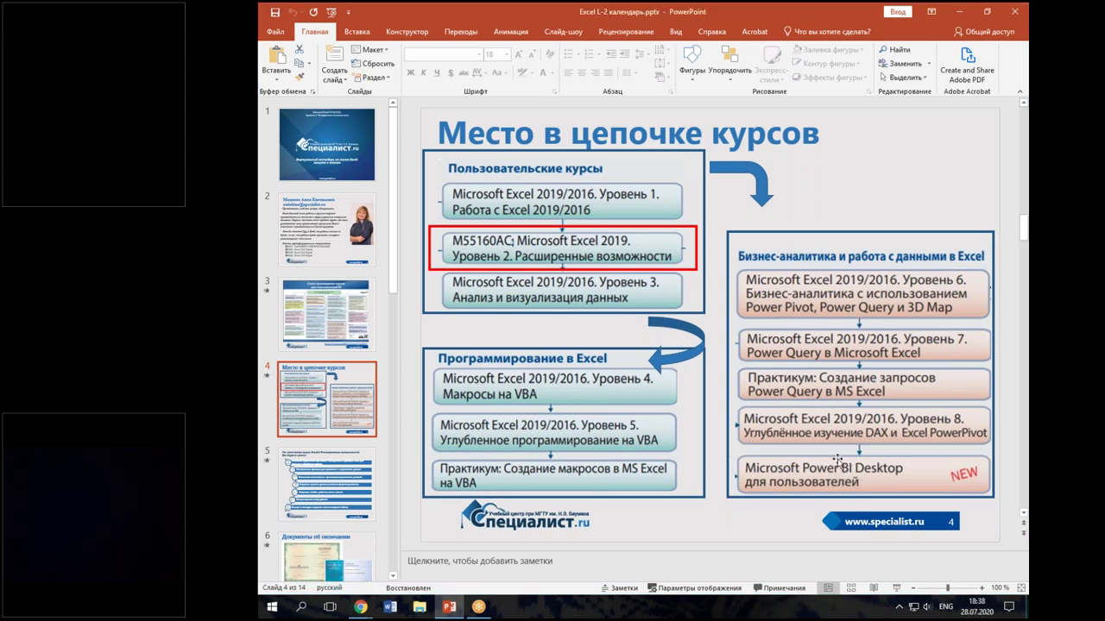
{"action": "left_click", "coordinate": [863, 482]}
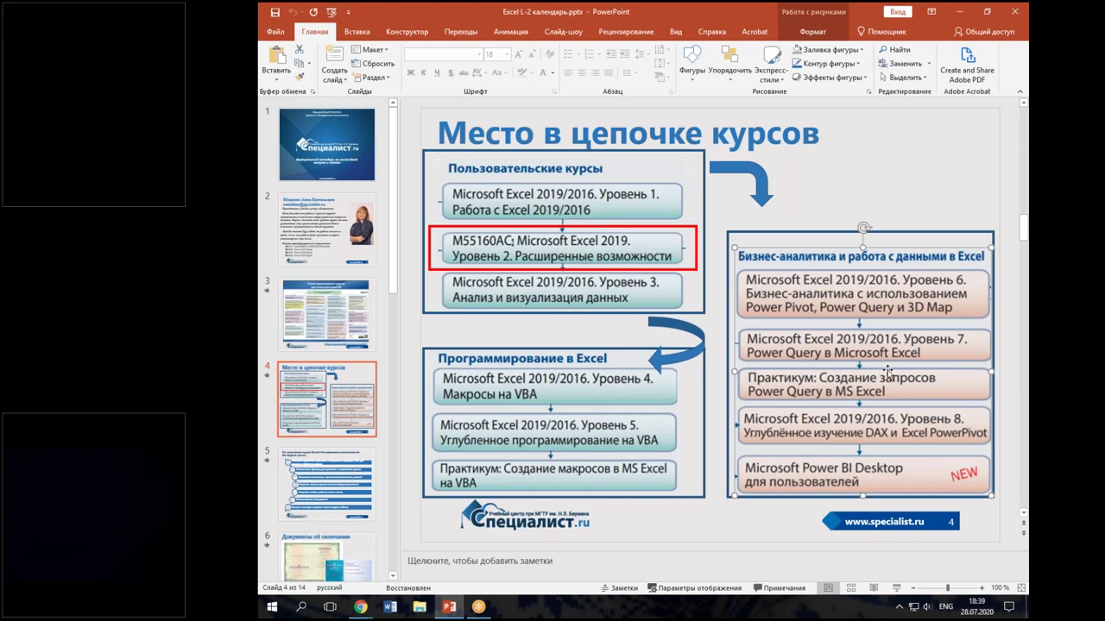
Step: Return to slide 3 and bring the Specialist.ru Chrome window to the front
{"action": "left_click", "coordinate": [342, 326]}
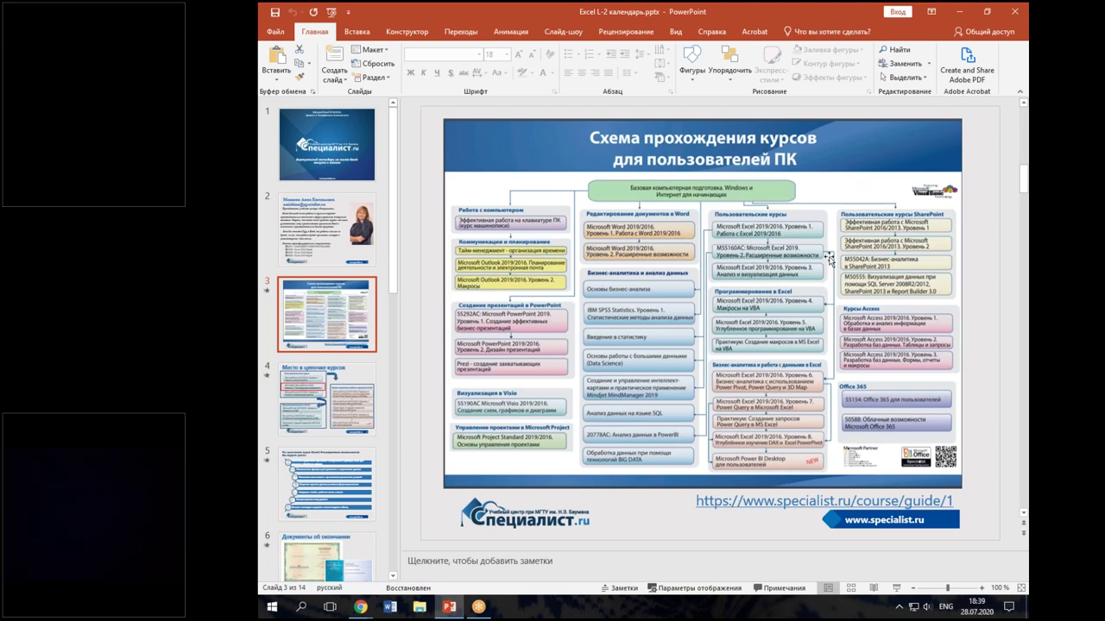
{"action": "left_click", "coordinate": [361, 607]}
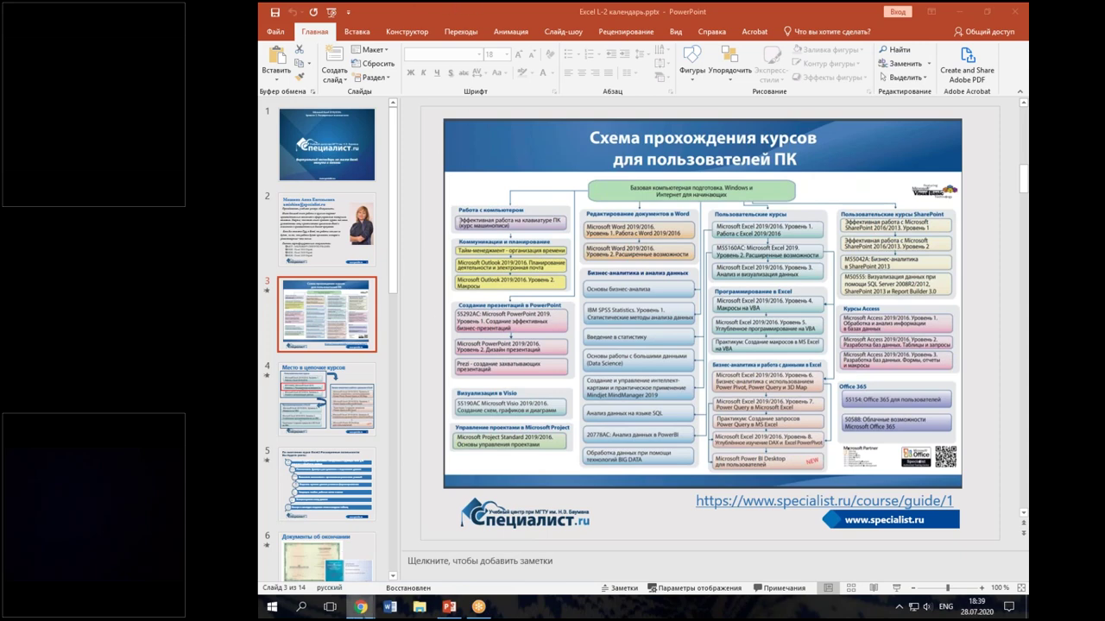
{"action": "mouse_move", "coordinate": [361, 607]}
{"action": "left_click", "coordinate": [441, 559]}
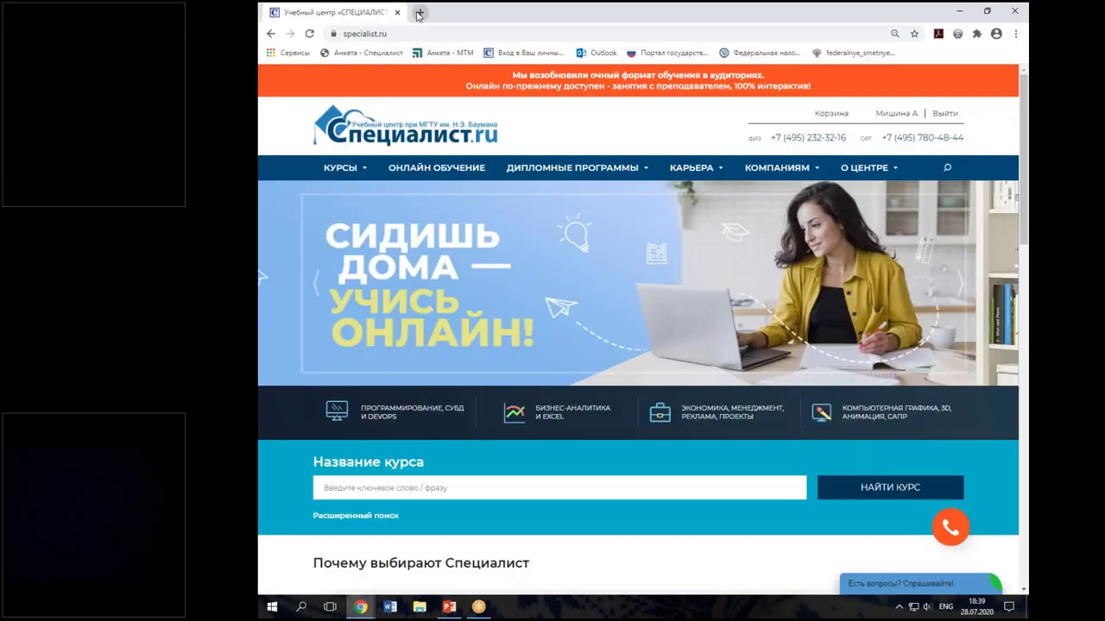
Step: Load specialist.ru/course/guide/1 in a new tab and view the Excel 2019 Level 2 course page
{"action": "left_click", "coordinate": [418, 14]}
{"action": "key", "text": "ctrl+v"}
{"action": "key", "text": "Return"}
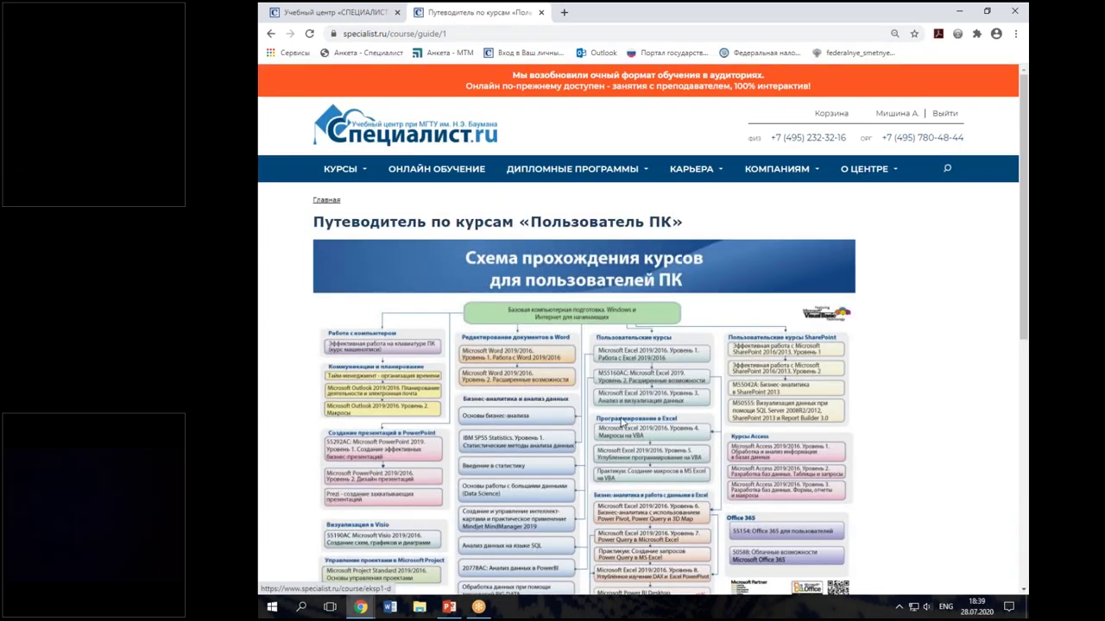
{"action": "left_click", "coordinate": [640, 387]}
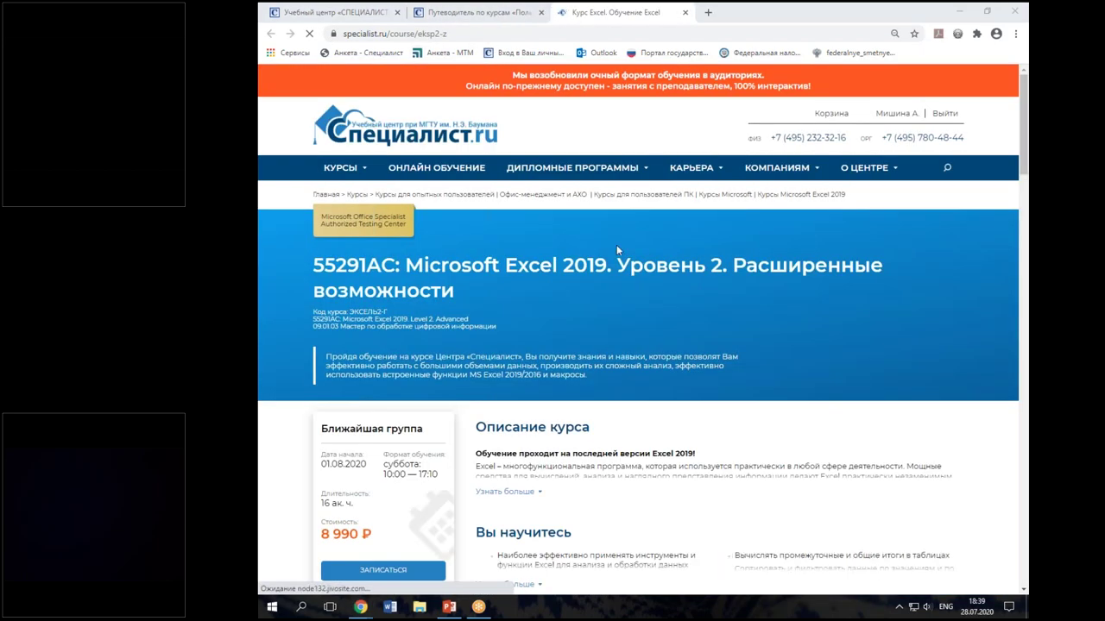
{"action": "scroll", "coordinate": [616, 244], "scroll_direction": "down", "scroll_amount": 2}
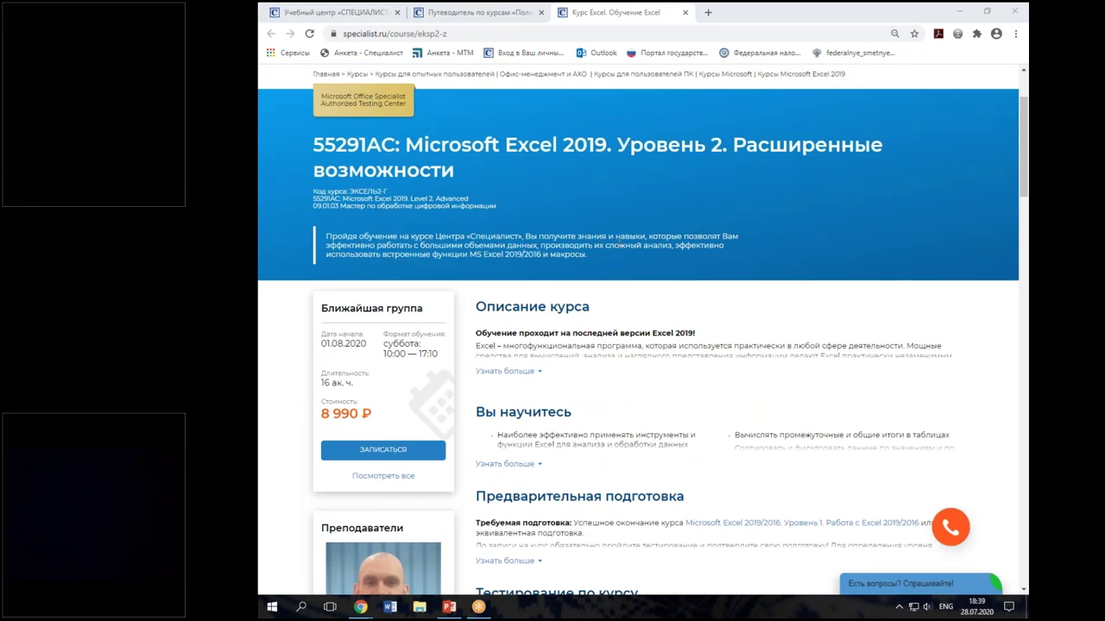
Step: Close the course page and course guide tabs and switch back to PowerPoint
{"action": "left_click", "coordinate": [684, 13]}
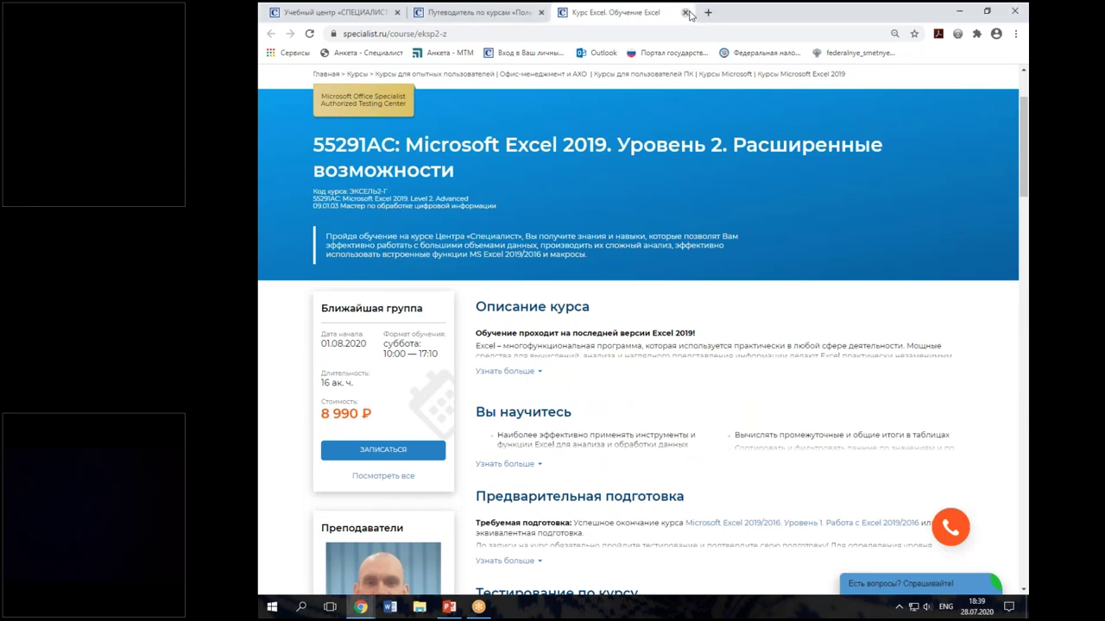
{"action": "left_click", "coordinate": [543, 13]}
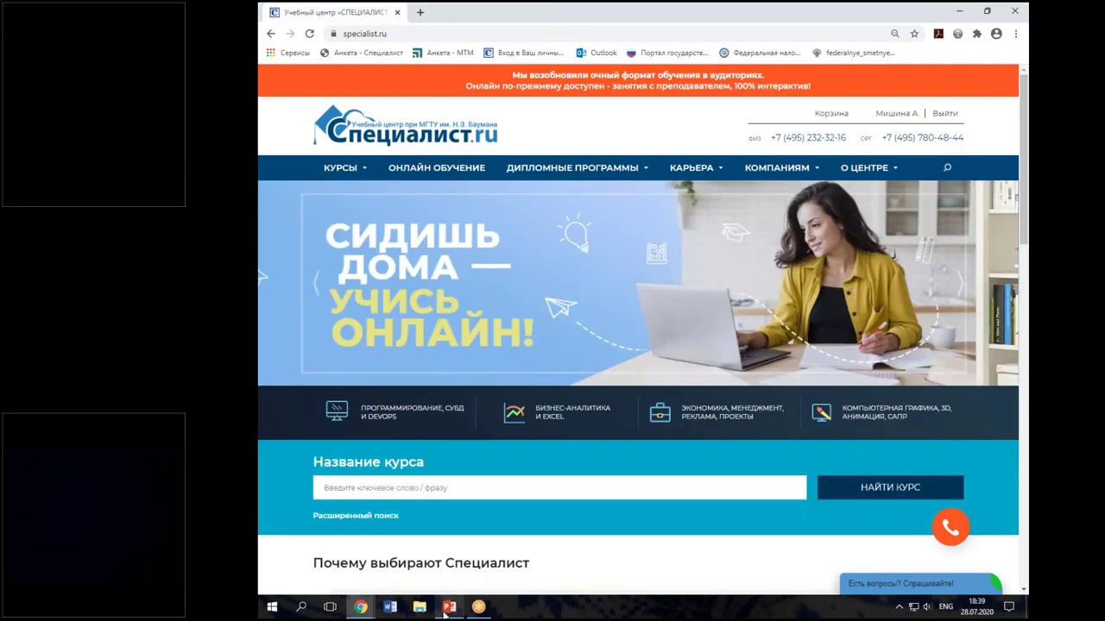
{"action": "left_click", "coordinate": [449, 607]}
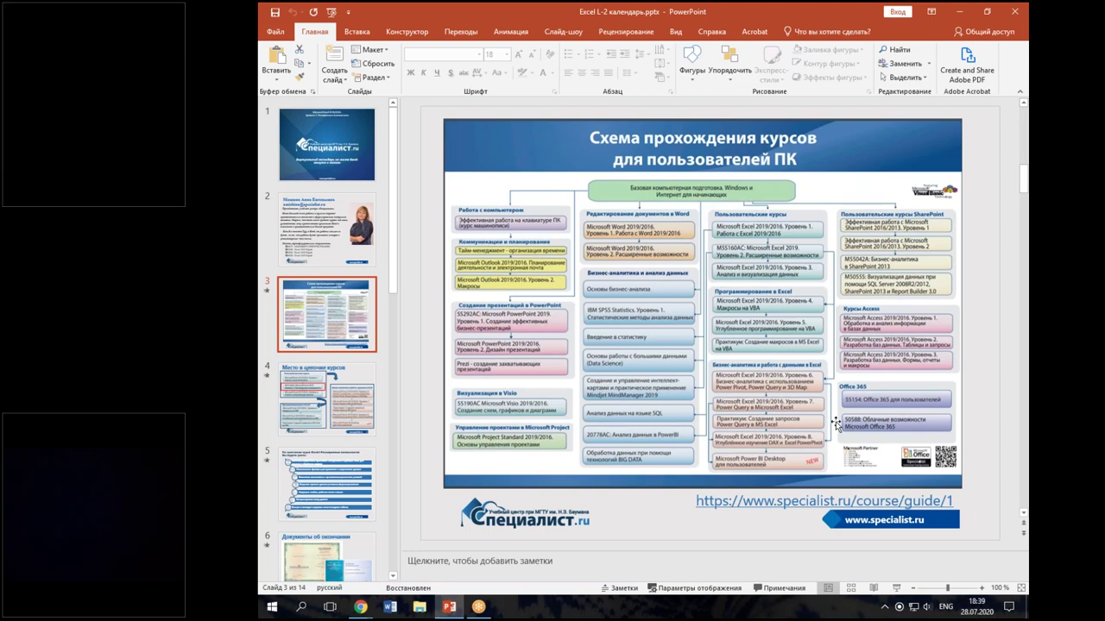
Step: Show slide 5 listing the seven skills gained in the Excel2 Advanced course
{"action": "left_click", "coordinate": [349, 471]}
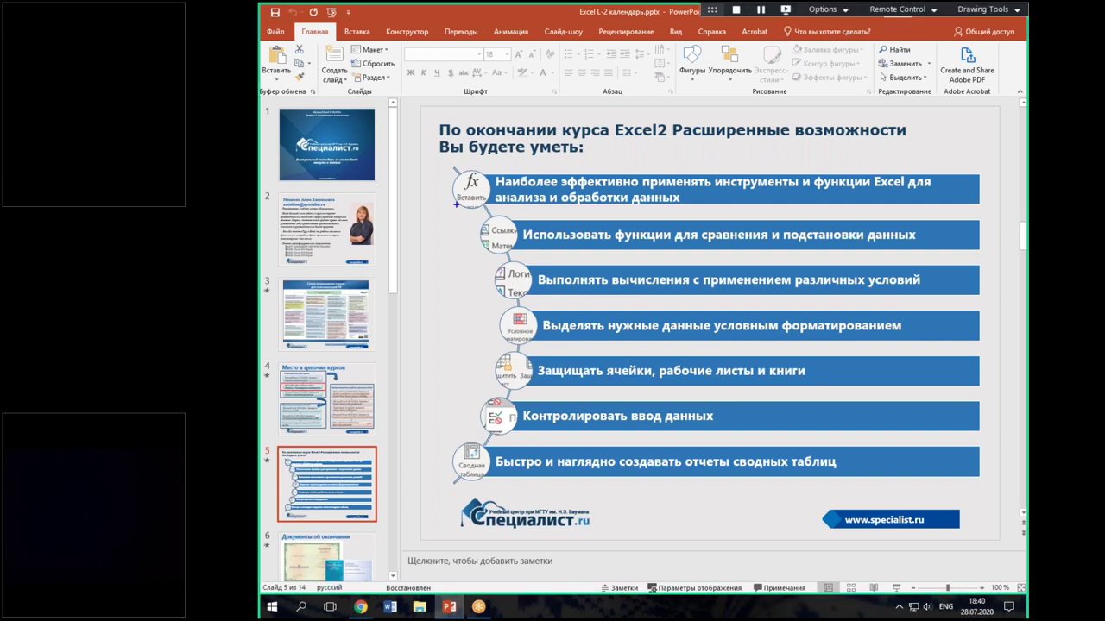
Step: Frame skill bullets 1–3, 4–6 and the pivot-table bullet in blue, green and red, then show slide 6
{"action": "mouse_move", "coordinate": [442, 163]}
{"action": "left_mouse_down"}
{"action": "mouse_move", "coordinate": [984, 310]}
{"action": "mouse_move", "coordinate": [977, 296]}
{"action": "left_mouse_up"}
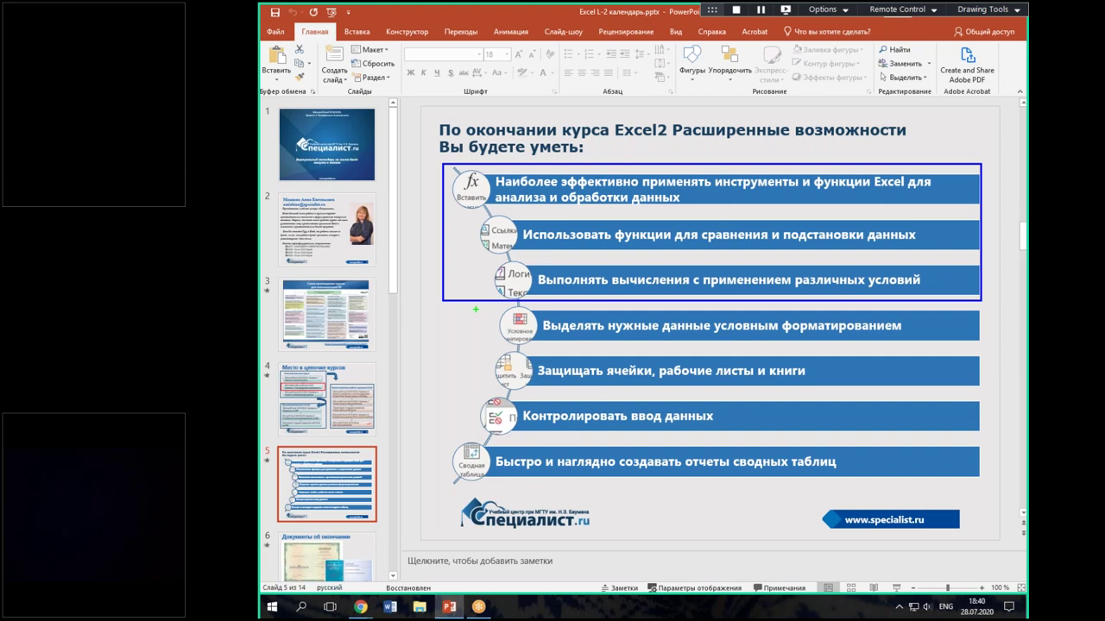
{"action": "left_click_drag", "start_coordinate": [439, 305], "coordinate": [987, 438]}
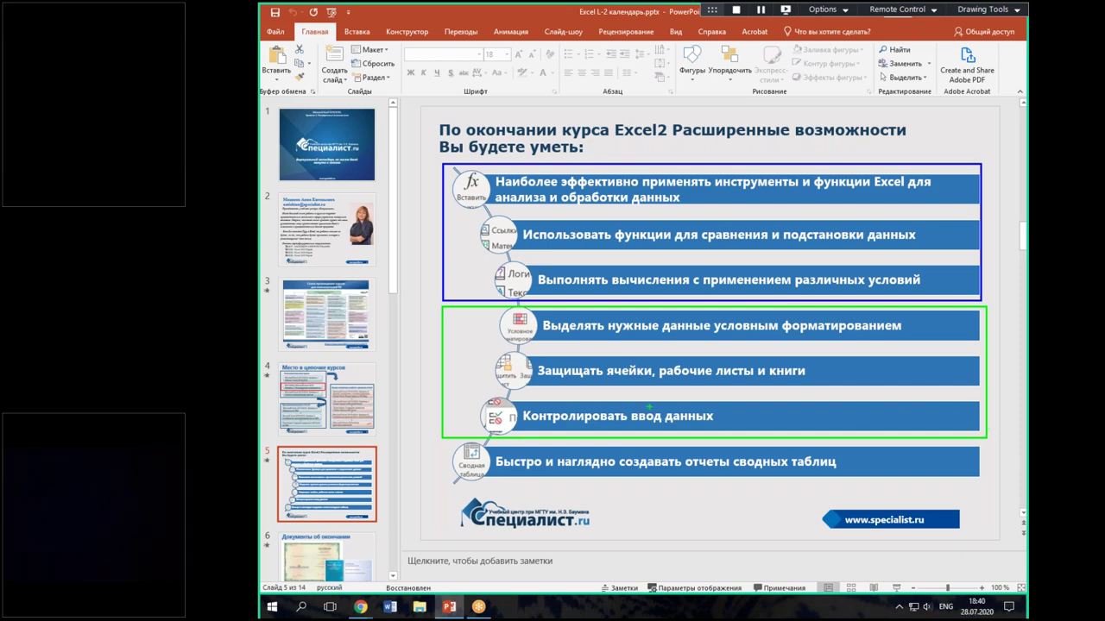
{"action": "mouse_move", "coordinate": [436, 444]}
{"action": "left_mouse_down"}
{"action": "mouse_move", "coordinate": [767, 484]}
{"action": "mouse_move", "coordinate": [989, 485]}
{"action": "left_mouse_up"}
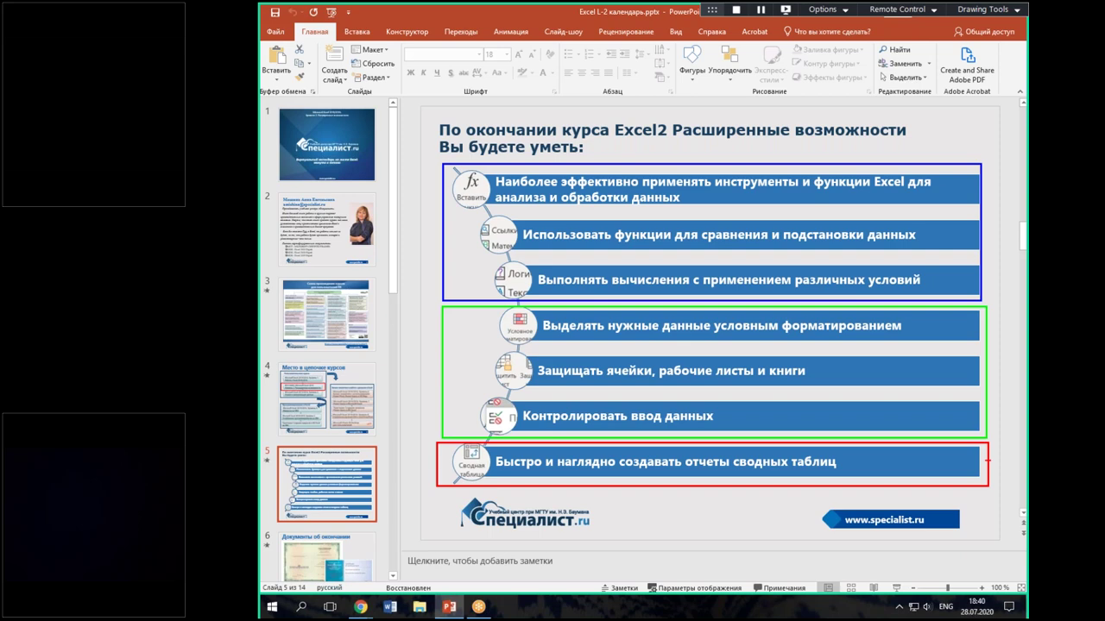
{"action": "left_click", "coordinate": [309, 570]}
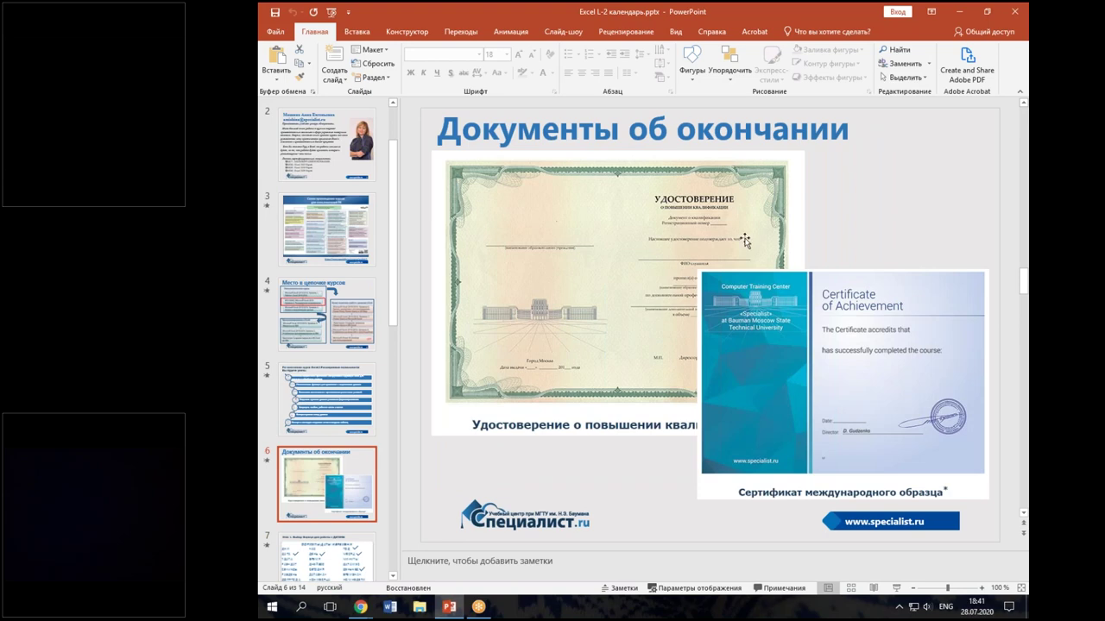
Step: Return to slide 5, the Excel2 course outcomes list
{"action": "left_click", "coordinate": [339, 398]}
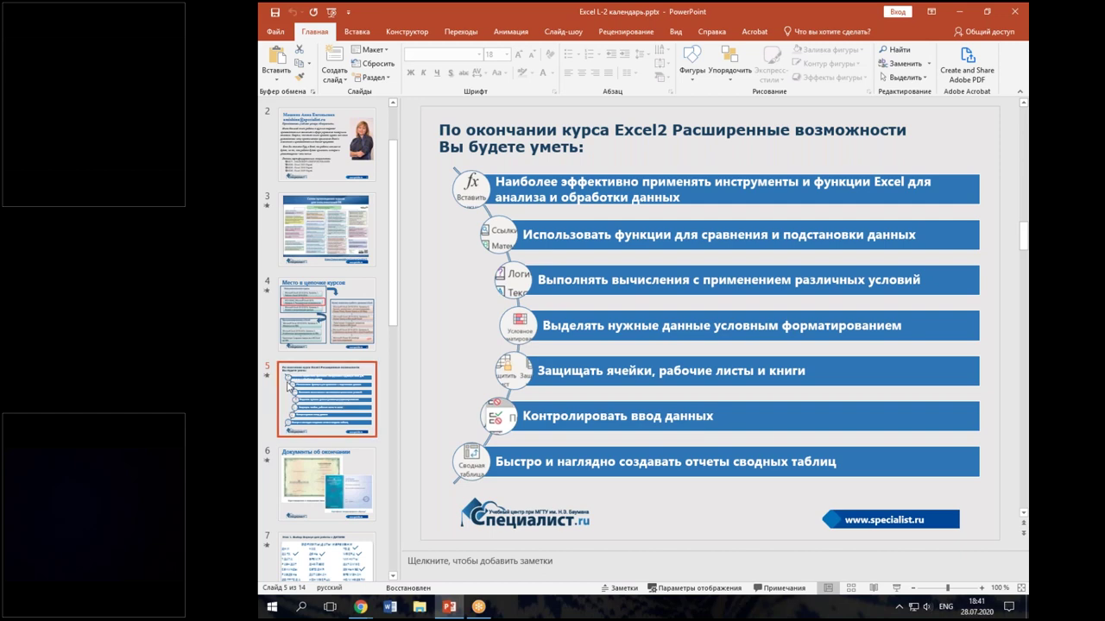
Step: Bring up slide 6 with the qualification certificate and international certificate of achievement
{"action": "left_click", "coordinate": [314, 486]}
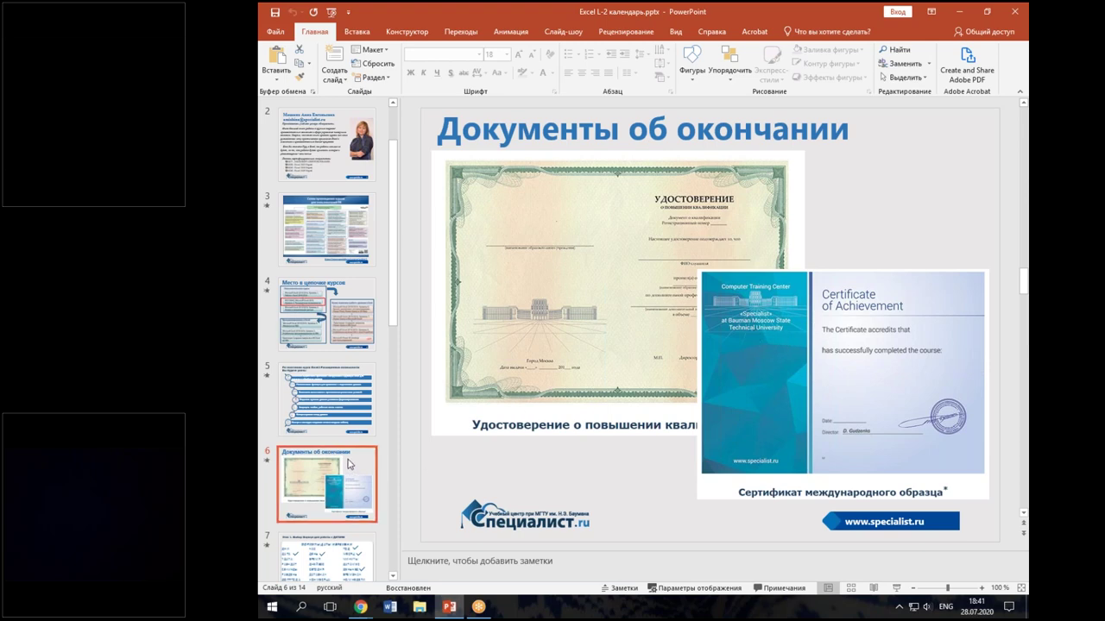
{"action": "scroll", "coordinate": [349, 464], "scroll_direction": "down", "scroll_amount": 1}
{"action": "scroll", "coordinate": [353, 453], "scroll_direction": "down", "scroll_amount": 3}
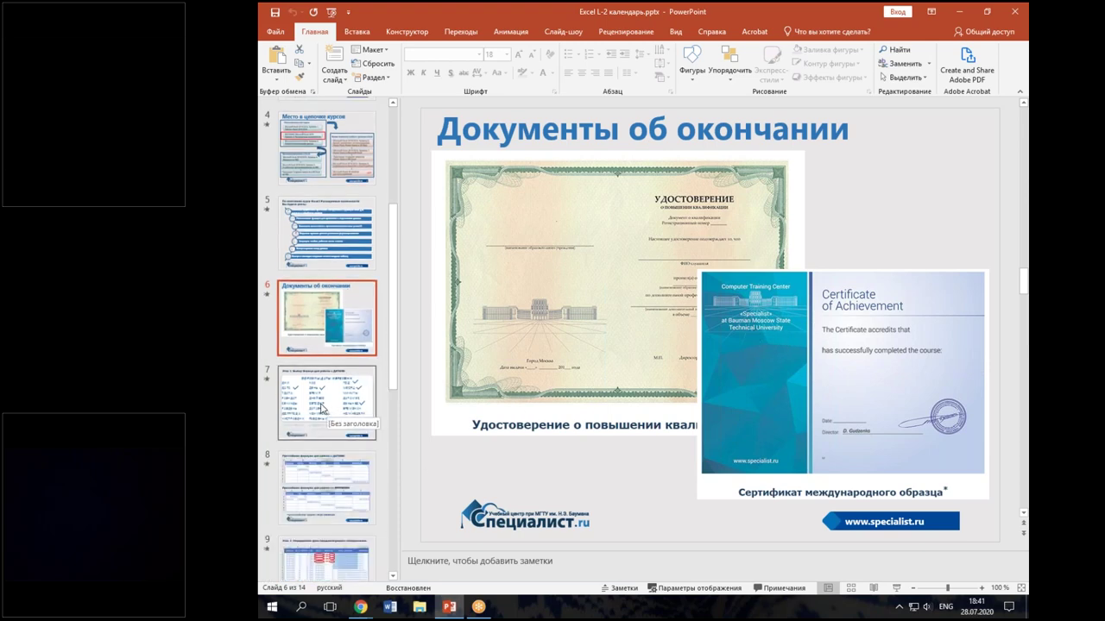
Step: Show slide 7, the Excel date formulas list with ДАТА, ДЕНЬ, ГОД, МЕСЯЦ and ДЕНЬНЕД ticked
{"action": "left_click", "coordinate": [322, 409]}
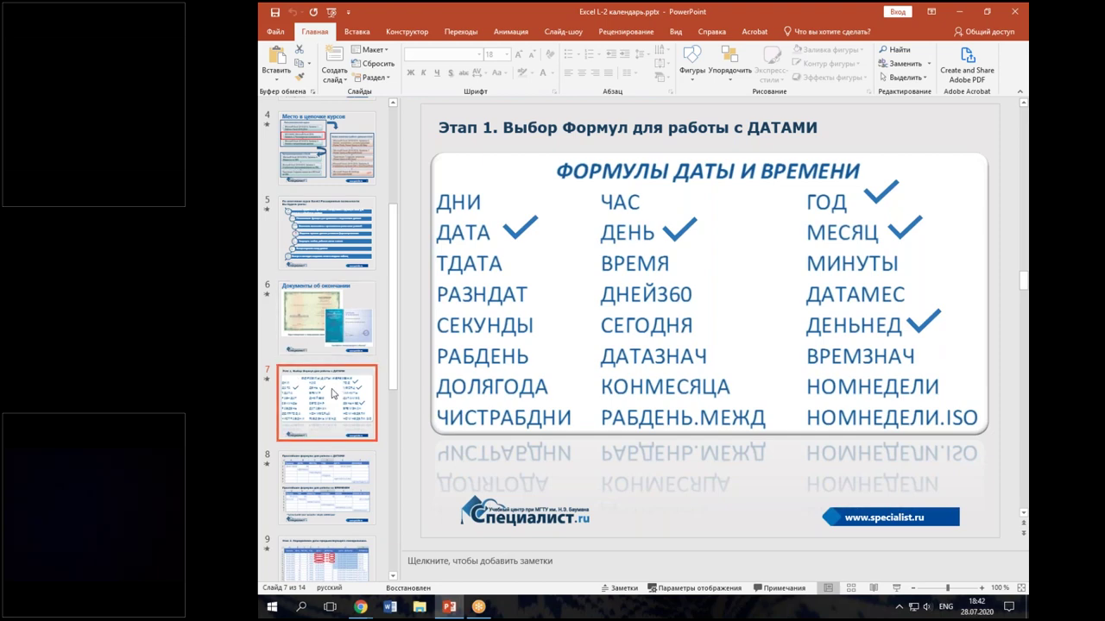
{"action": "scroll", "coordinate": [332, 394], "scroll_direction": "down", "scroll_amount": 1}
{"action": "scroll", "coordinate": [332, 397], "scroll_direction": "down", "scroll_amount": 1}
{"action": "scroll", "coordinate": [332, 397], "scroll_direction": "down", "scroll_amount": 1}
{"action": "scroll", "coordinate": [333, 399], "scroll_direction": "down", "scroll_amount": 1}
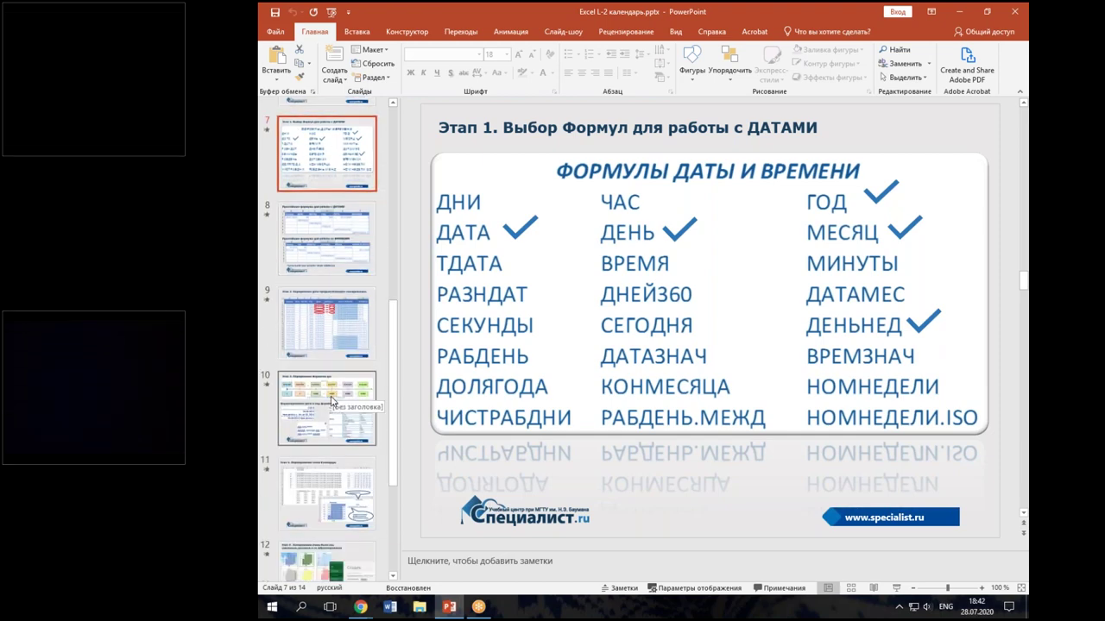
Step: Glance at the linked calendar pictures slide, then return to slide 7's date formulas list
{"action": "left_click", "coordinate": [319, 569]}
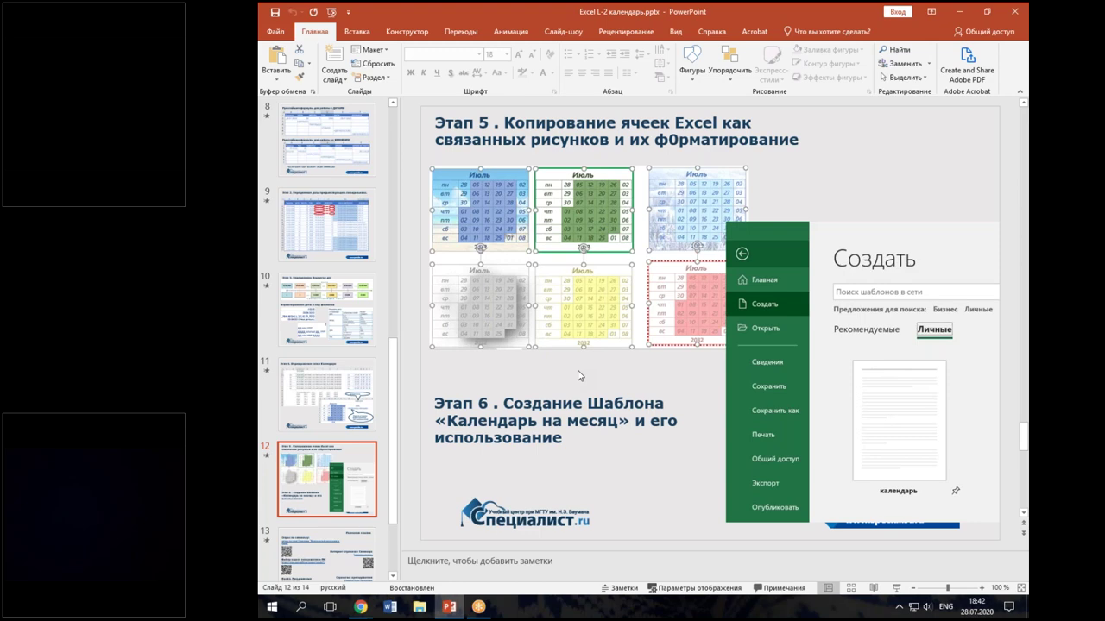
{"action": "scroll", "coordinate": [328, 333], "scroll_direction": "up", "scroll_amount": 2}
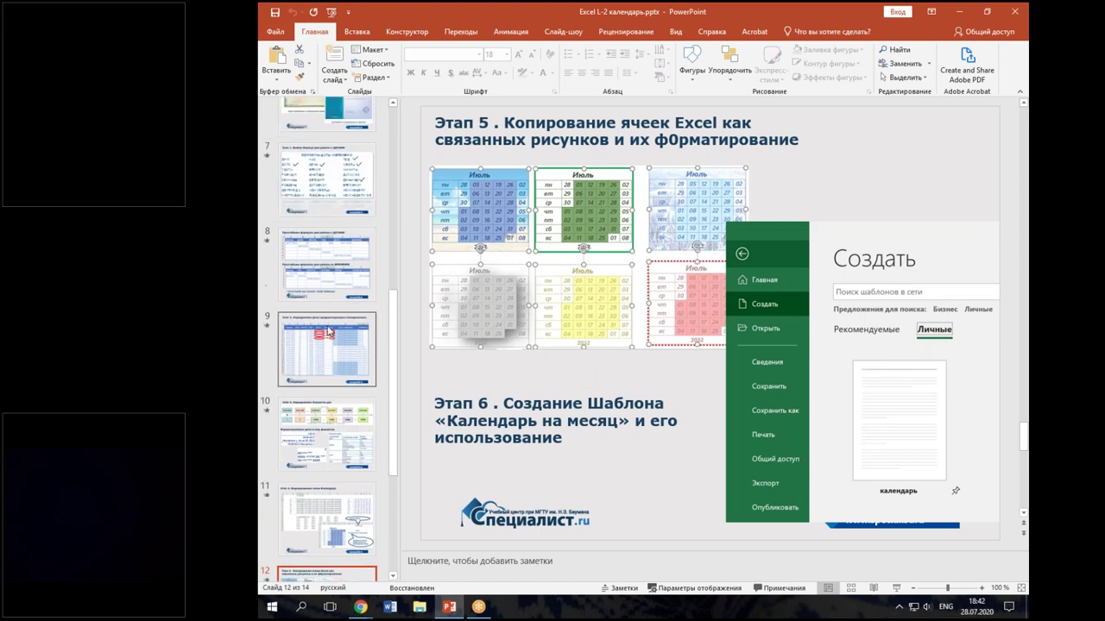
{"action": "scroll", "coordinate": [328, 332], "scroll_direction": "up", "scroll_amount": 1}
{"action": "left_click", "coordinate": [326, 235]}
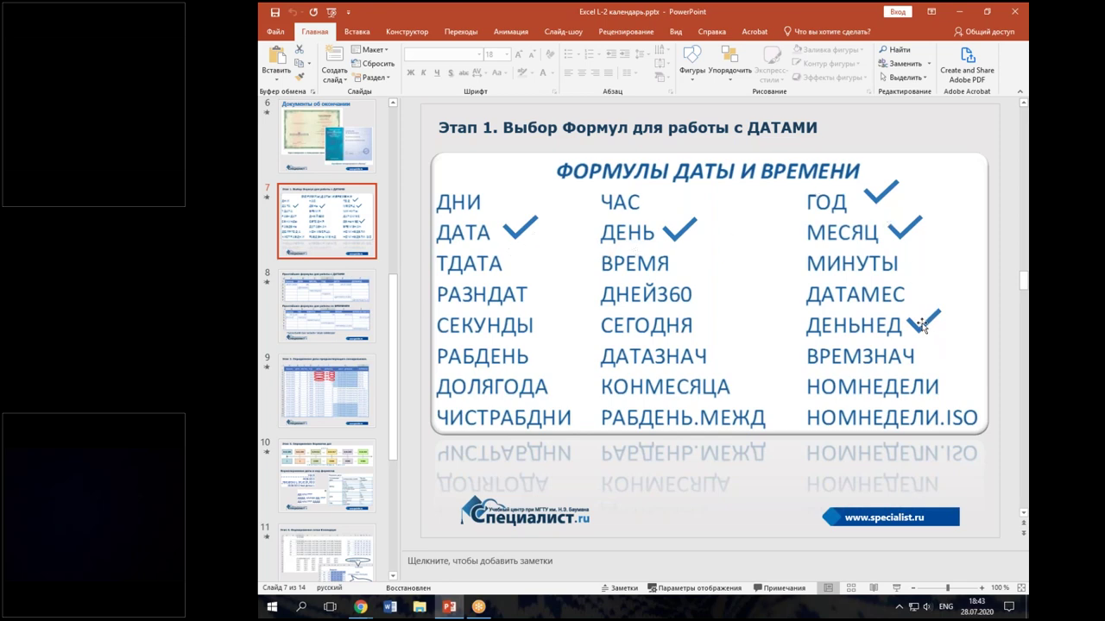
Step: Pass slide 8's simplest date formulas and show slide 9 on the preceding Monday's date
{"action": "left_click", "coordinate": [323, 315]}
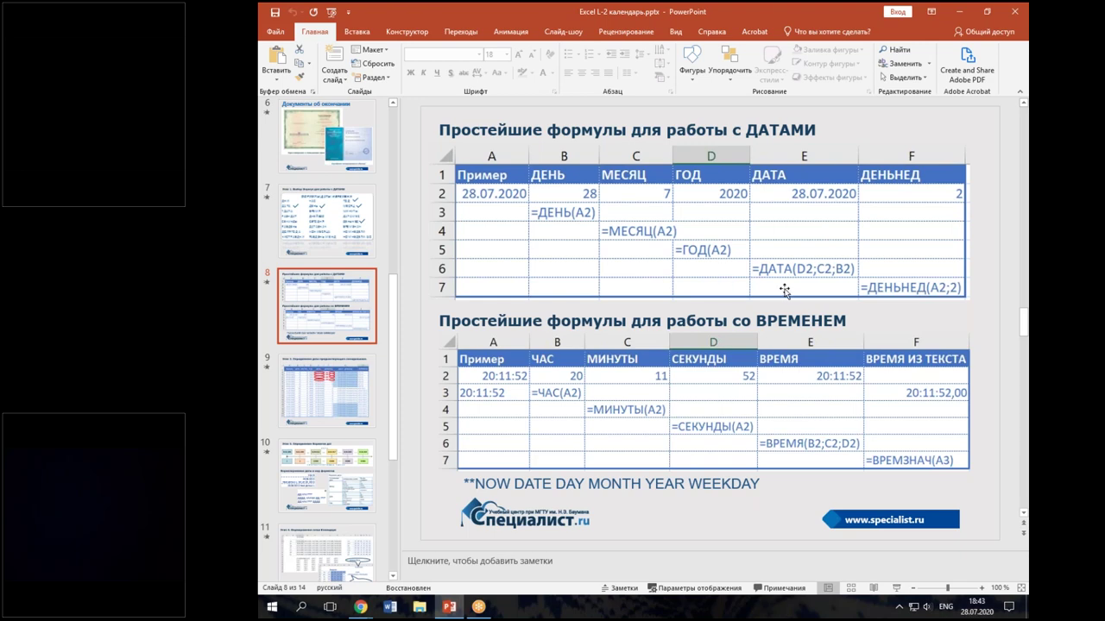
{"action": "left_click", "coordinate": [355, 386]}
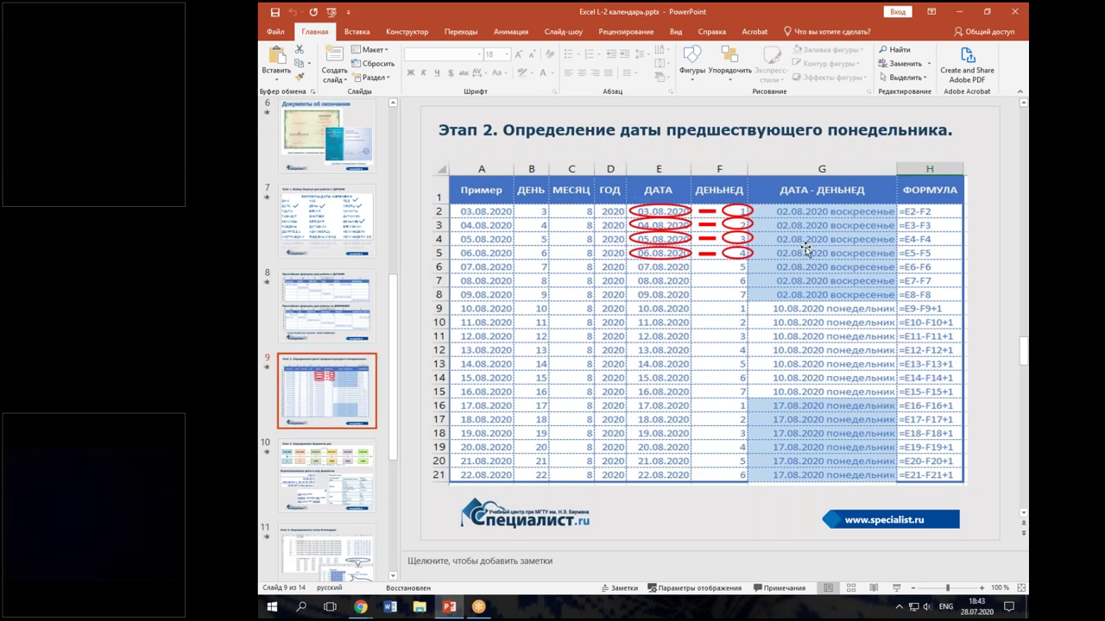
{"action": "left_click", "coordinate": [345, 573]}
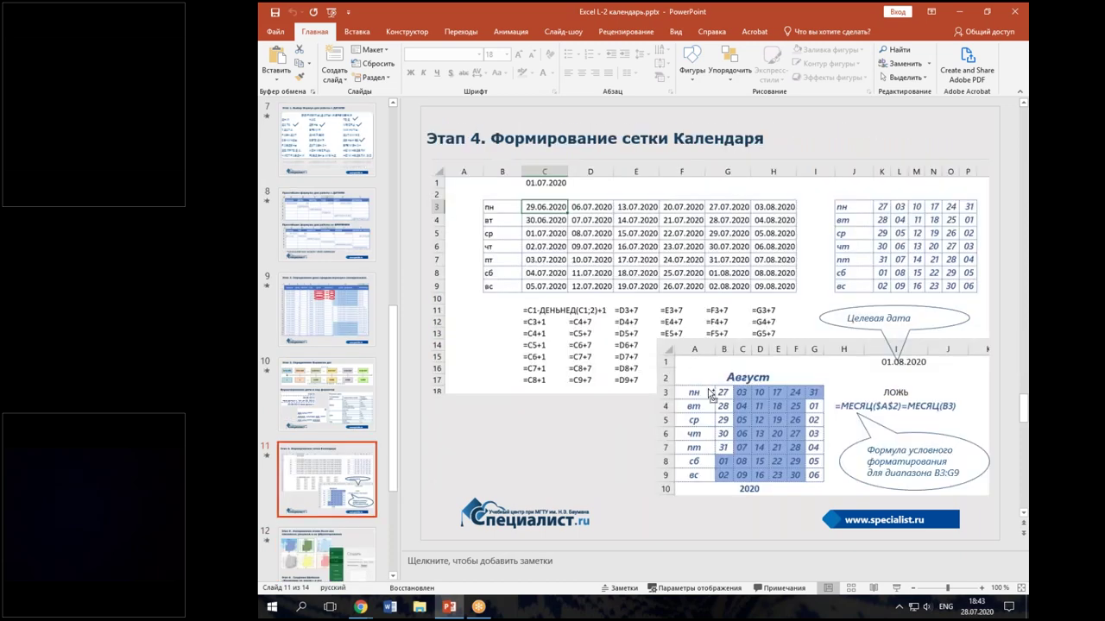
{"action": "left_click_drag", "start_coordinate": [708, 382], "coordinate": [736, 406]}
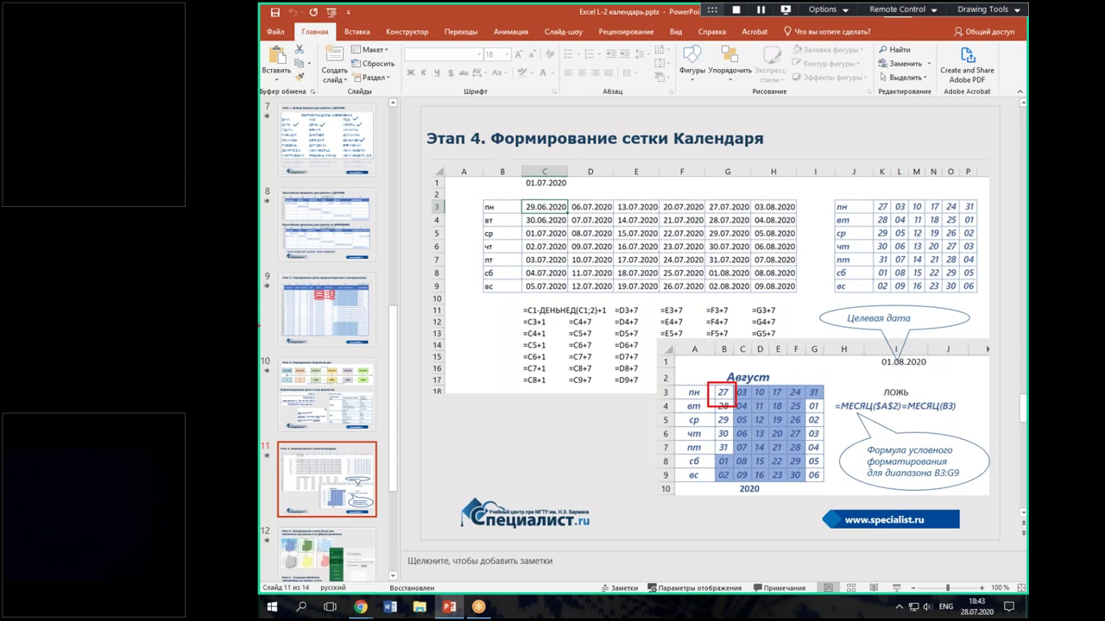
{"action": "left_click", "coordinate": [327, 309]}
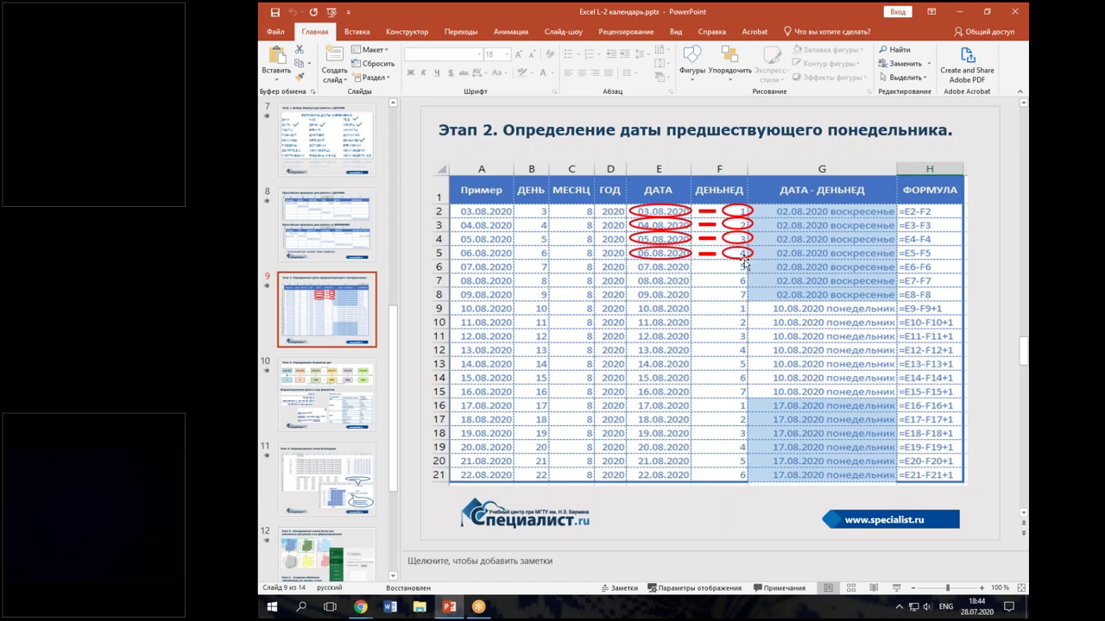
Step: Pass the date formats slide and show slide 11's August 2020 calendar grid
{"action": "left_click", "coordinate": [312, 423]}
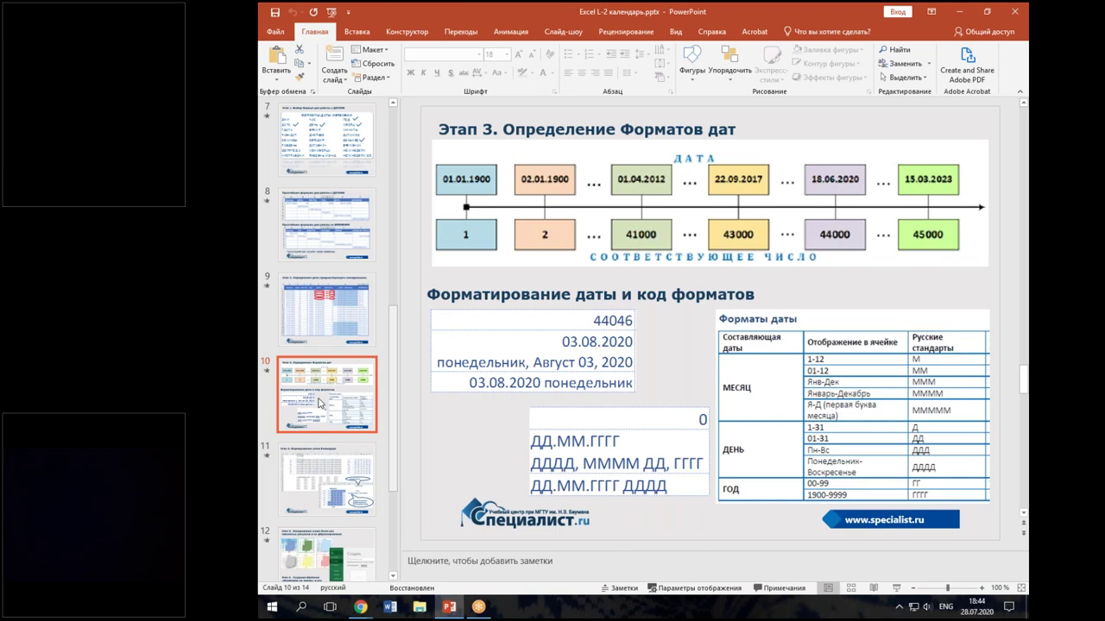
{"action": "left_click", "coordinate": [322, 485]}
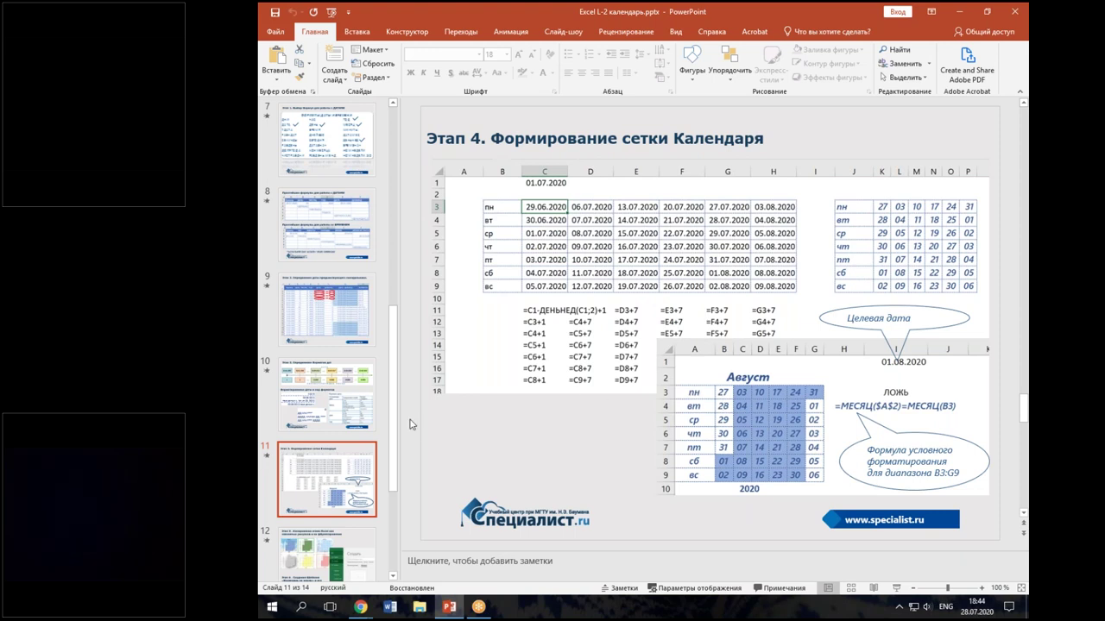
Step: Show slide 12 on linked calendar pictures and the 'Календарь на месяц' template
{"action": "scroll", "coordinate": [383, 404], "scroll_direction": "down", "scroll_amount": 2}
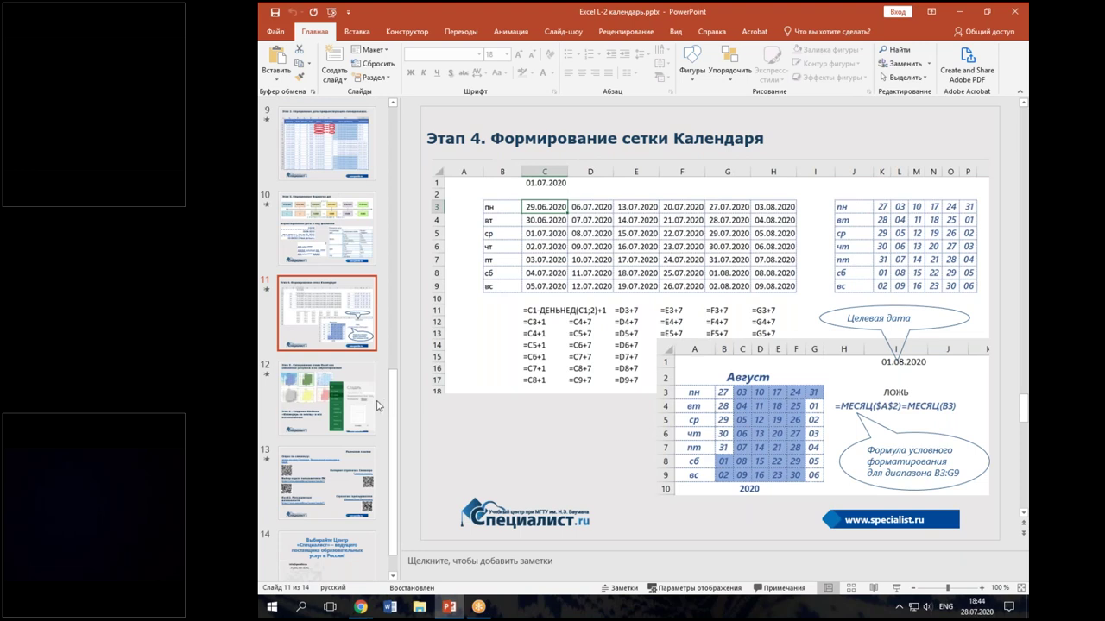
{"action": "left_click", "coordinate": [368, 405]}
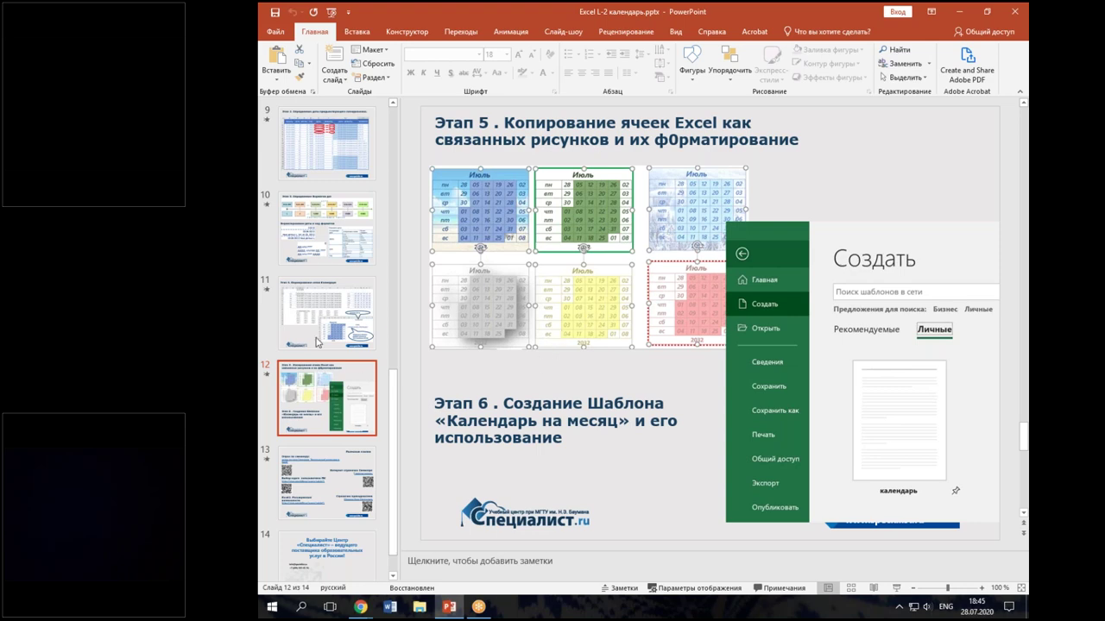
Step: Return to slide 7, 'Этап 1. Выбор Формул для работы с ДАТАМИ'
{"action": "scroll", "coordinate": [319, 295], "scroll_direction": "up", "scroll_amount": 1}
{"action": "scroll", "coordinate": [319, 295], "scroll_direction": "up", "scroll_amount": 1}
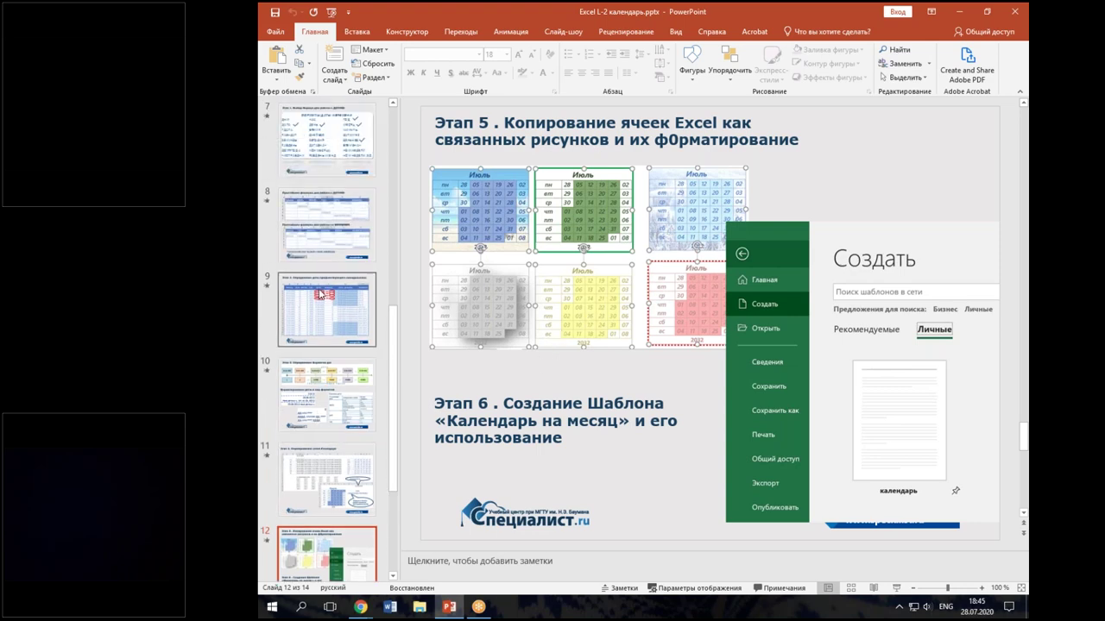
{"action": "left_click", "coordinate": [325, 155]}
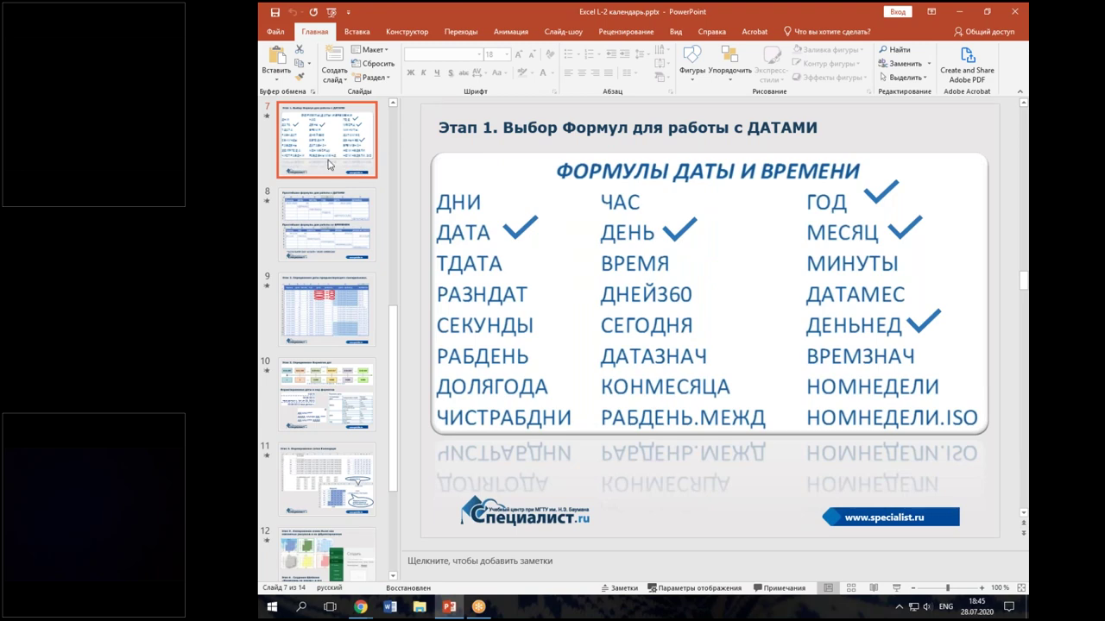
Step: Launch Excel from the Start menu and create the blank workbook Книга1
{"action": "left_click", "coordinate": [271, 606]}
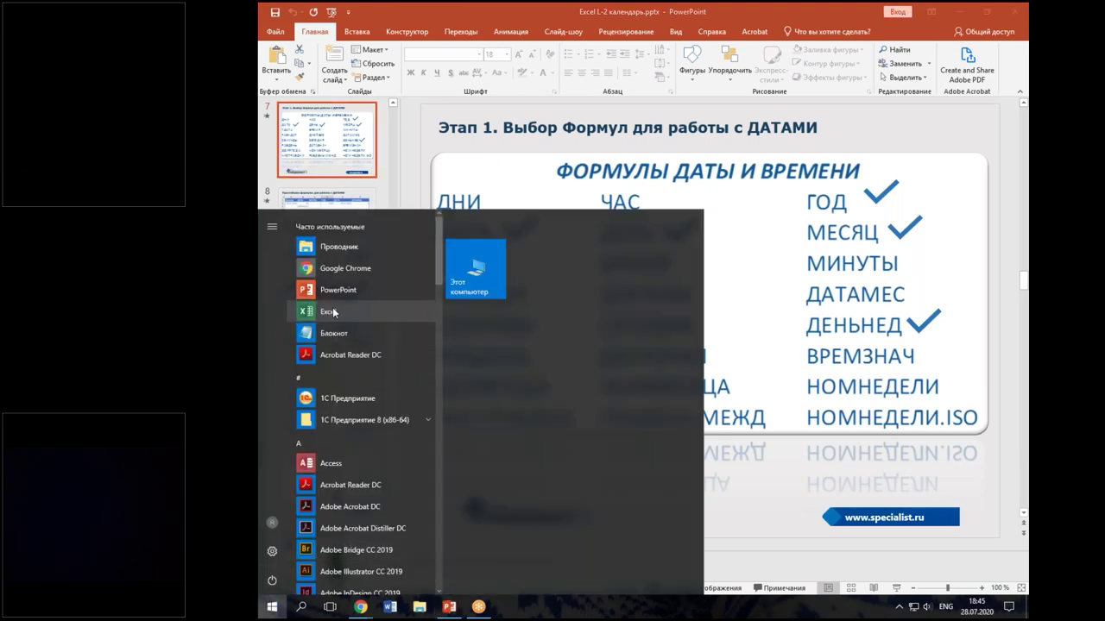
{"action": "left_click", "coordinate": [332, 311]}
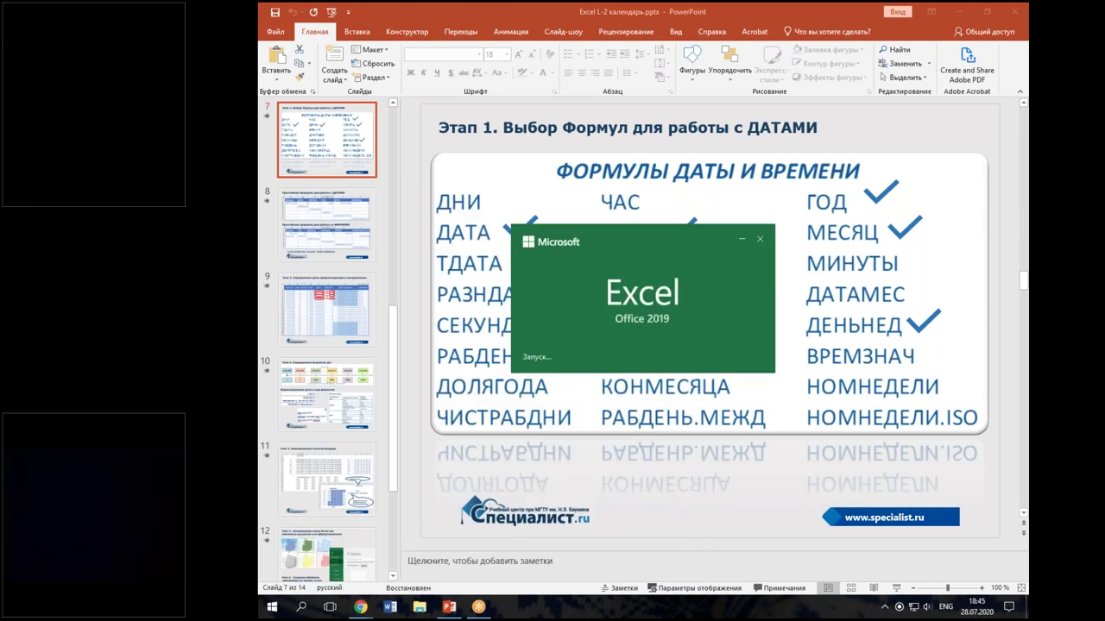
{"action": "key", "text": "Return"}
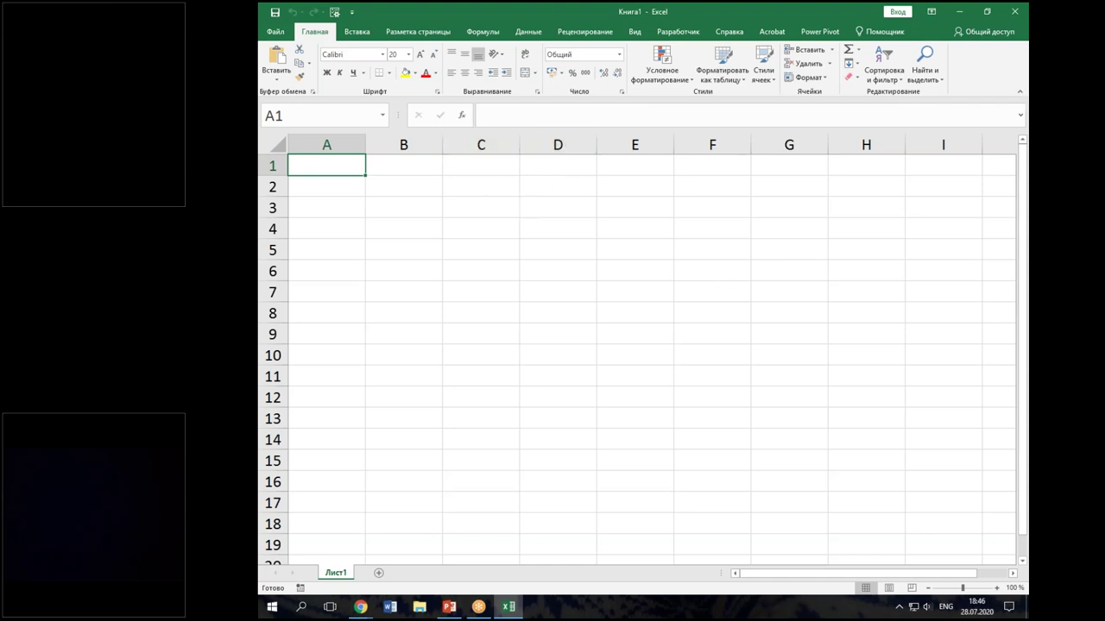
{"action": "key", "text": "alt+Tab"}
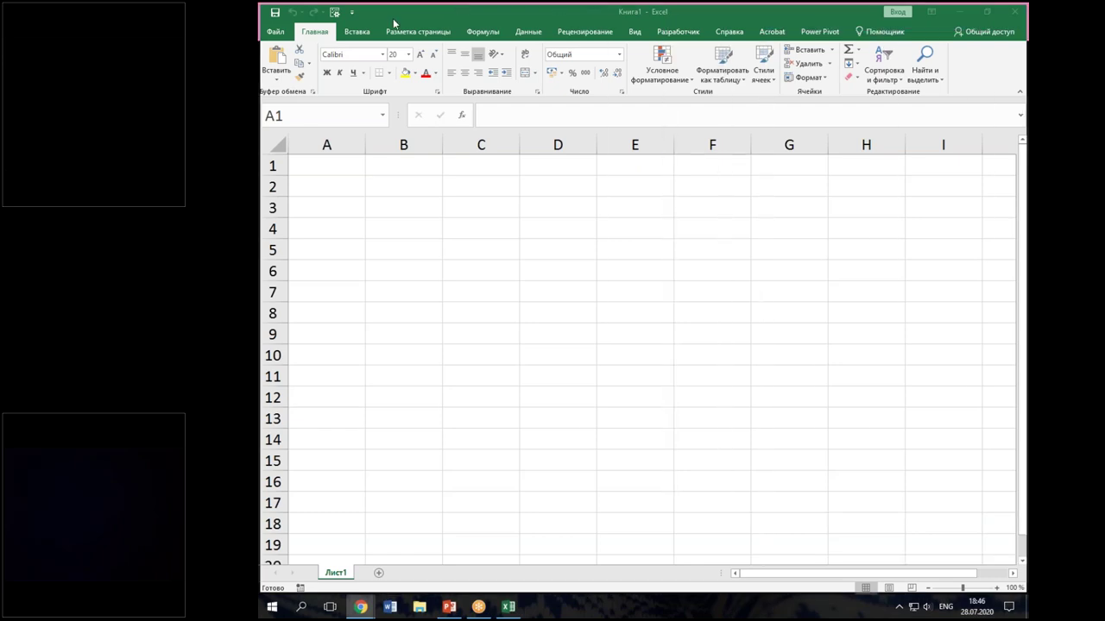
Step: Maximize Chrome to view the seminar's group-materials page, then go back to PowerPoint
{"action": "left_click_drag", "start_coordinate": [1027, 44], "coordinate": [456, 50]}
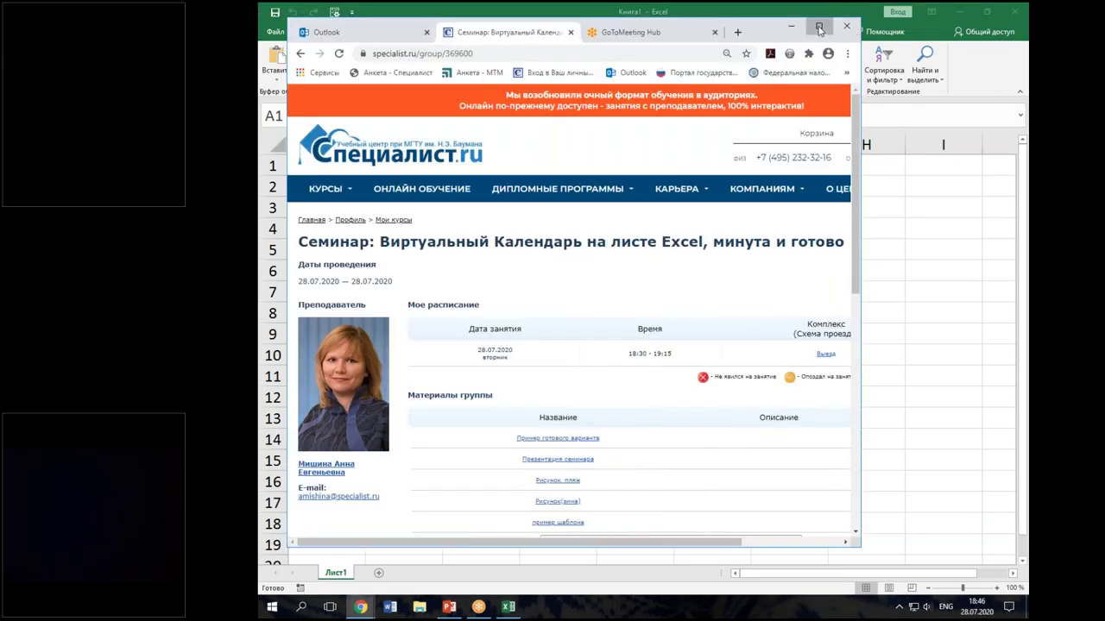
{"action": "left_click", "coordinate": [819, 25]}
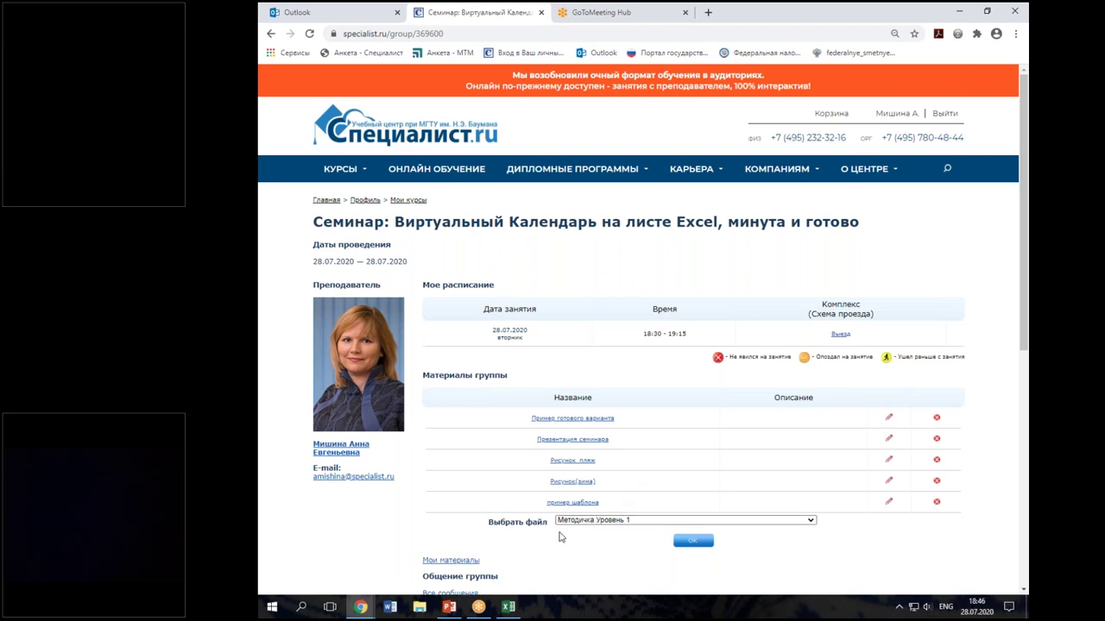
{"action": "left_click", "coordinate": [450, 611]}
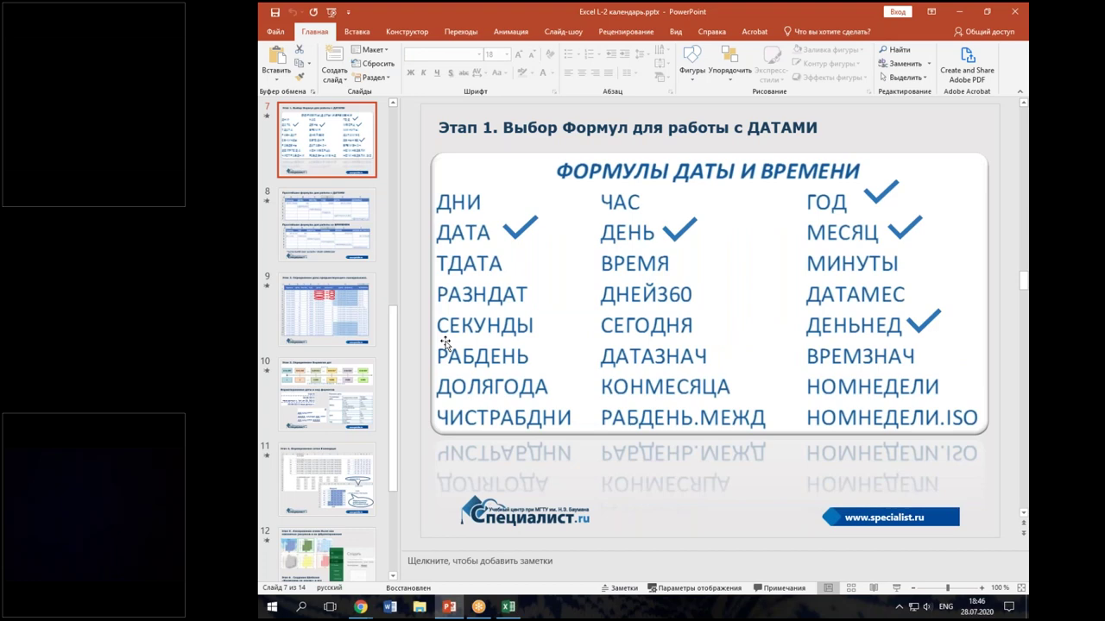
Step: Enter the label ТДАТА in cell A1 of Книга1 using the Russian keyboard layout
{"action": "left_click", "coordinate": [508, 607]}
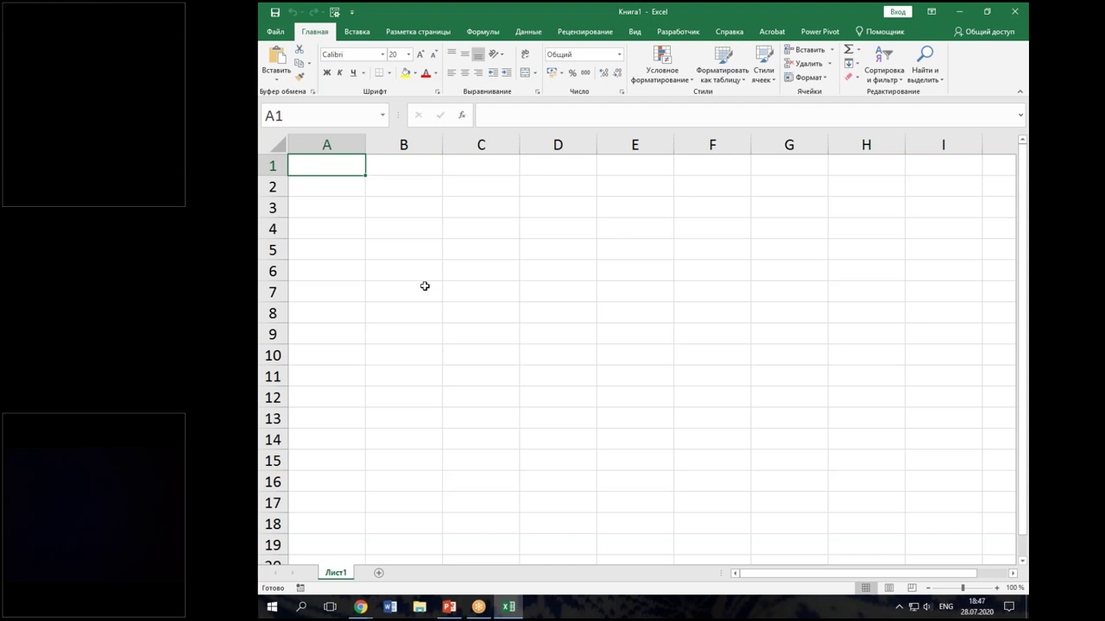
{"action": "type", "text": "L"}
{"action": "key", "text": "BackSpace"}
{"action": "key", "text": "alt+shift"}
{"action": "type", "text": "Т"}
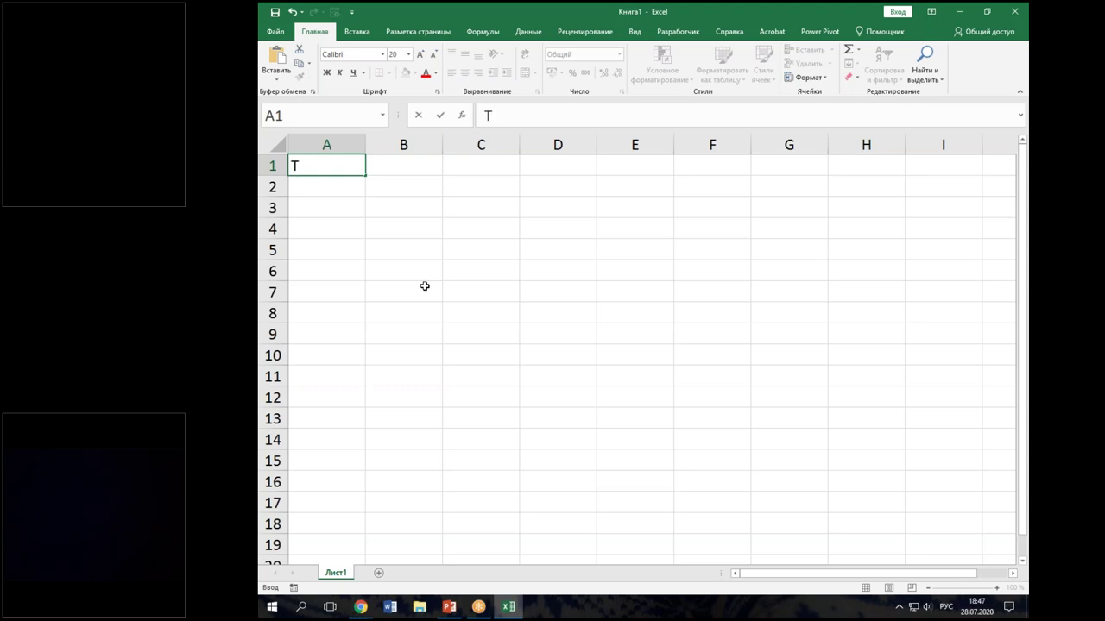
{"action": "type", "text": "ДАТА"}
{"action": "left_click", "coordinate": [328, 185]}
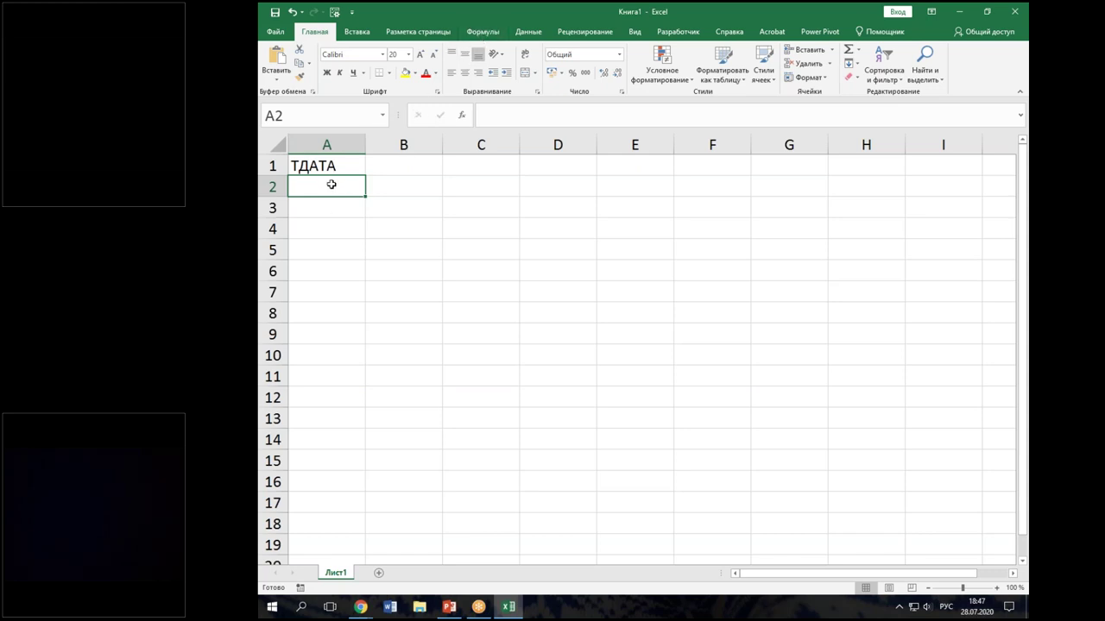
Step: Check slide 8's simplest date formulas like =ДЕНЬ(A2) and =ЧАС(A2), then return to the workbook
{"action": "left_click", "coordinate": [448, 607]}
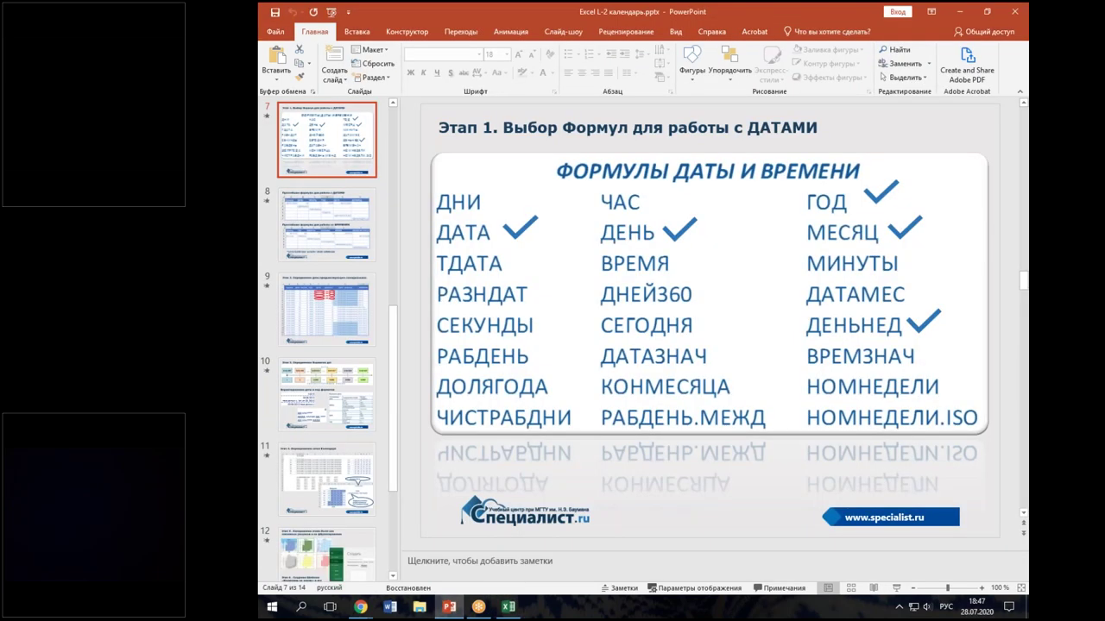
{"action": "left_click", "coordinate": [324, 231]}
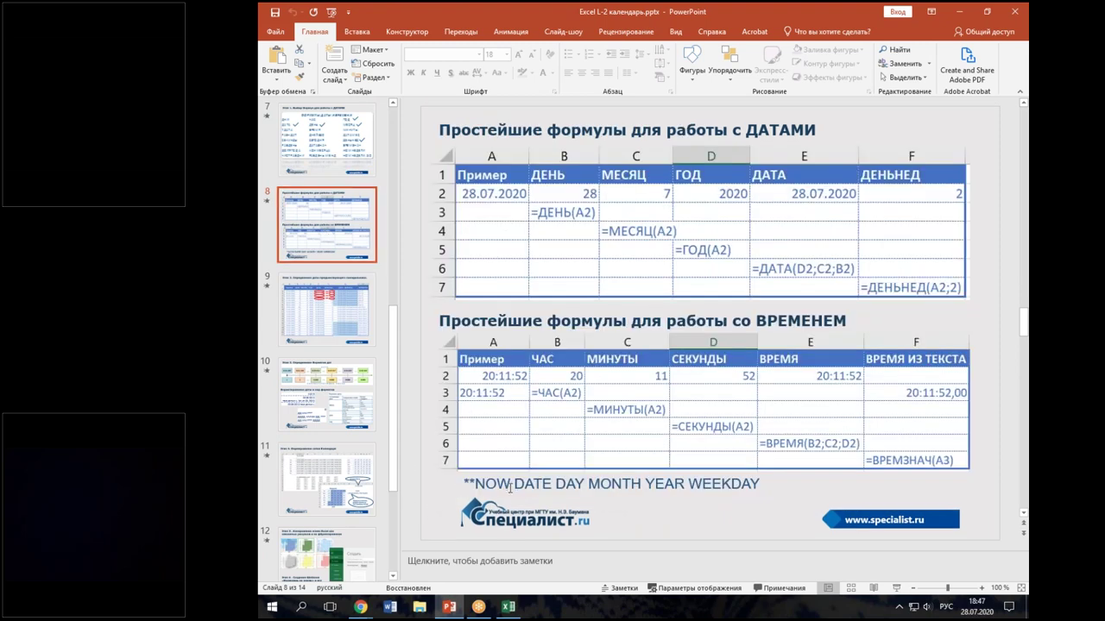
{"action": "left_click", "coordinate": [508, 606]}
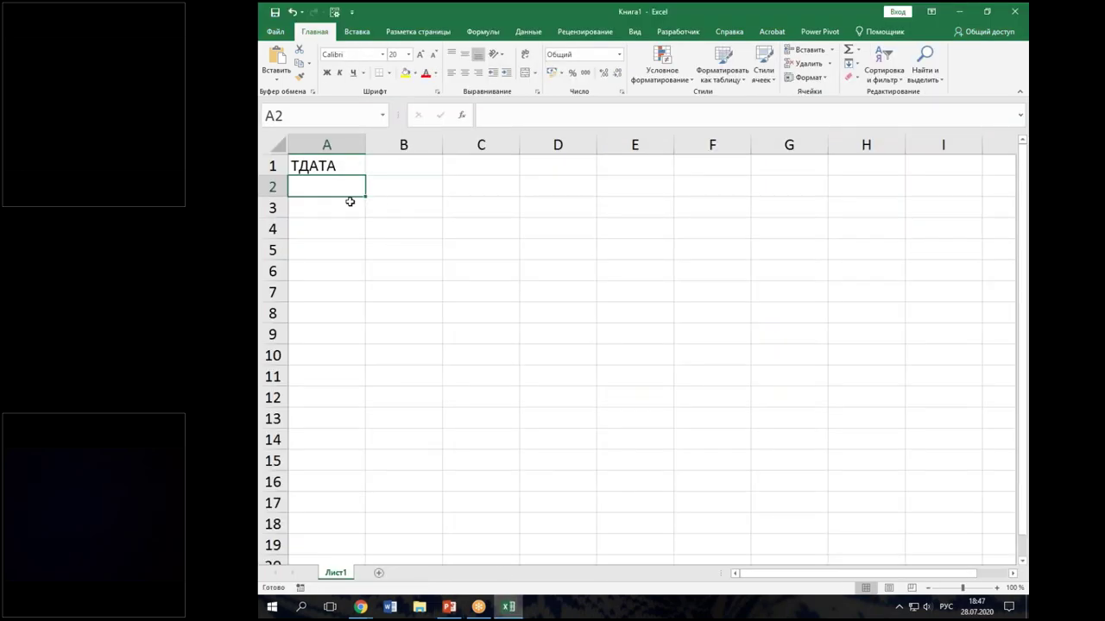
Step: Enter =ТДАТА() in A2 so it shows the current date and time, 28.07.2020 18:48
{"action": "type", "text": "="}
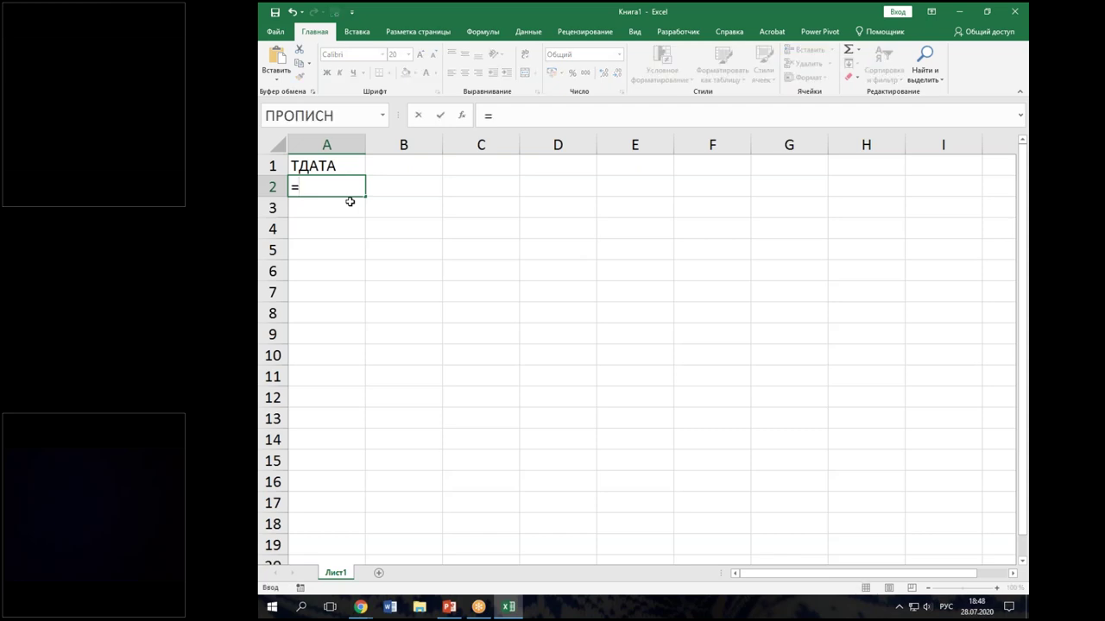
{"action": "type", "text": "тДА"}
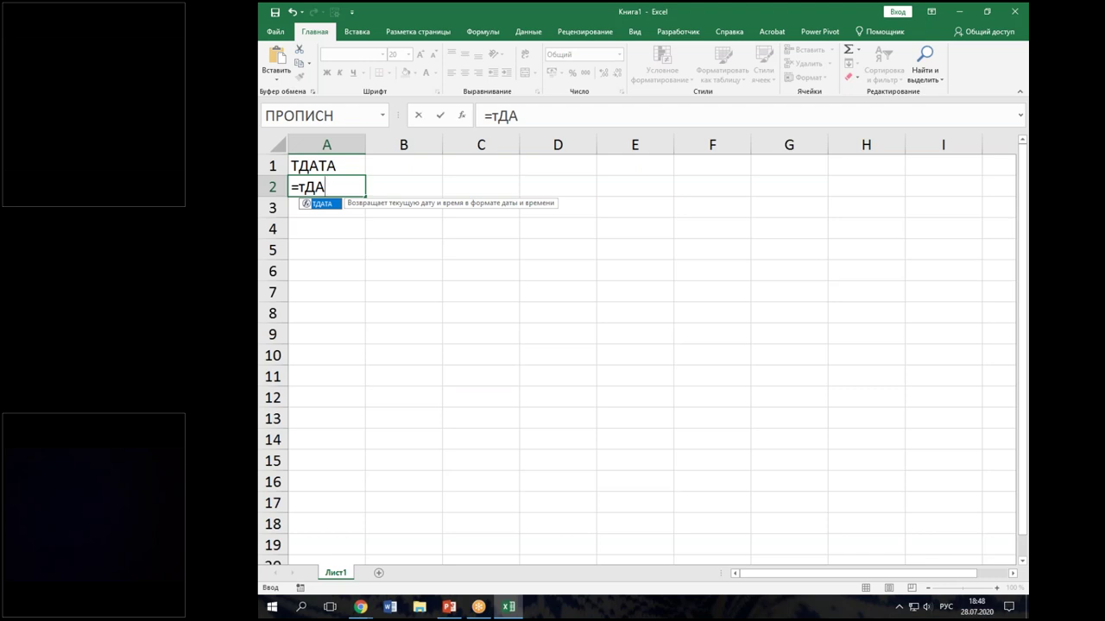
{"action": "key", "text": "Tab"}
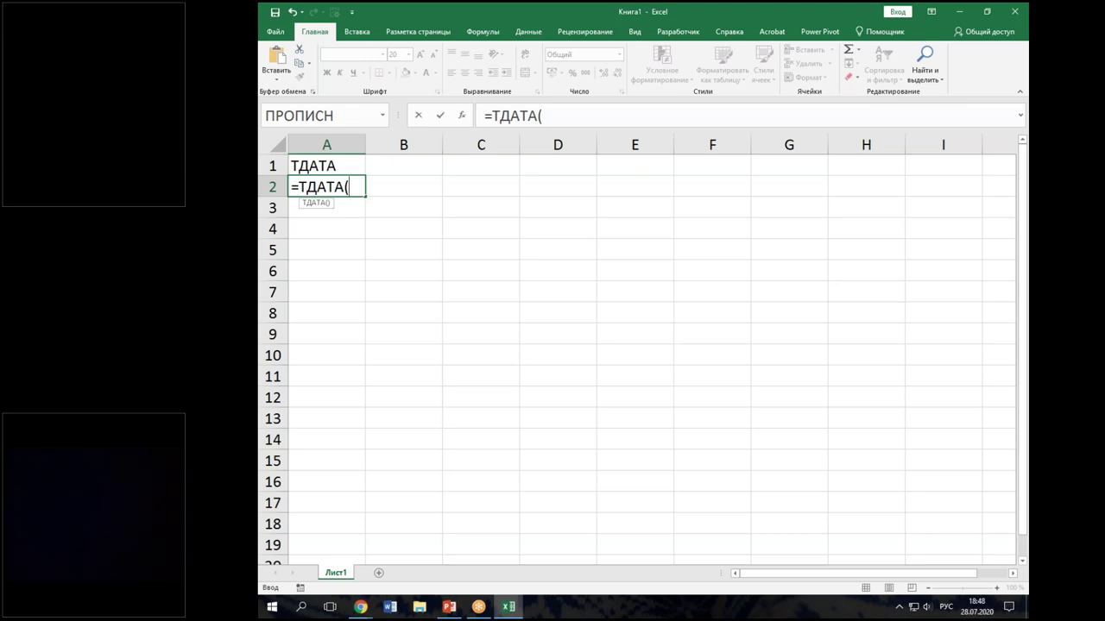
{"action": "type", "text": ")"}
{"action": "key", "text": "Return"}
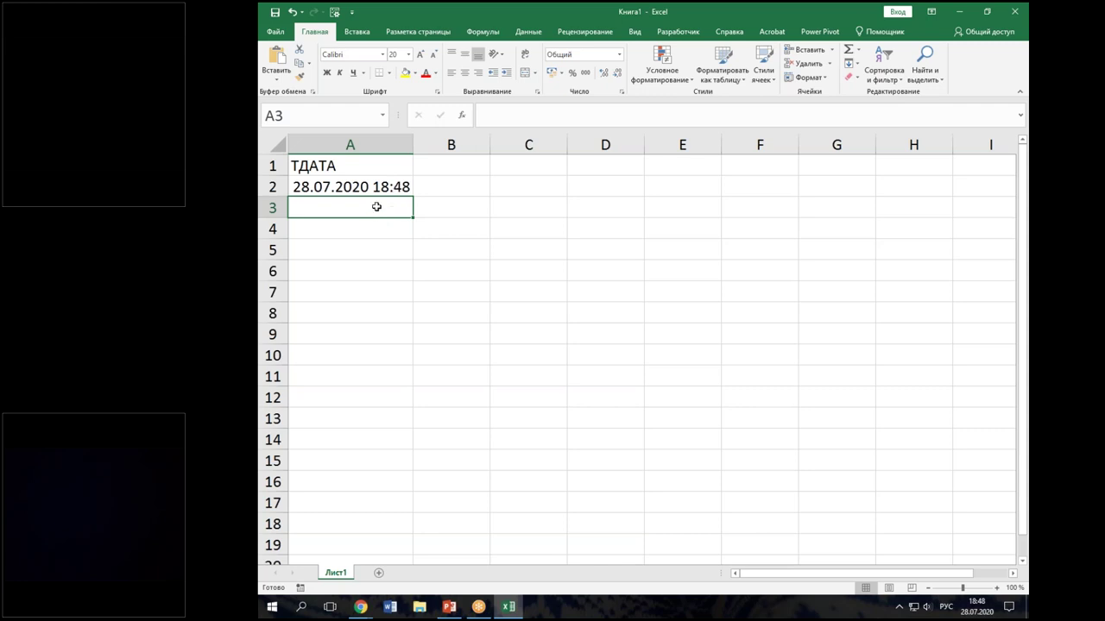
Step: Enter the next-day formula =A2+1 in cell A3
{"action": "left_click_drag", "start_coordinate": [377, 219], "coordinate": [377, 484]}
{"action": "left_click", "coordinate": [353, 186]}
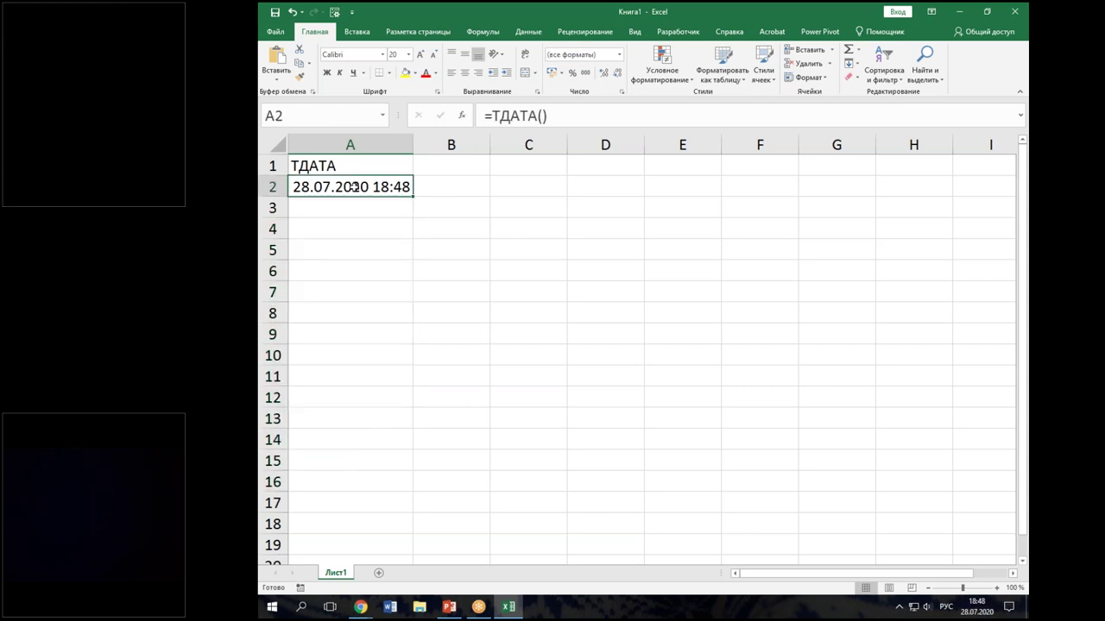
{"action": "left_click", "coordinate": [351, 207]}
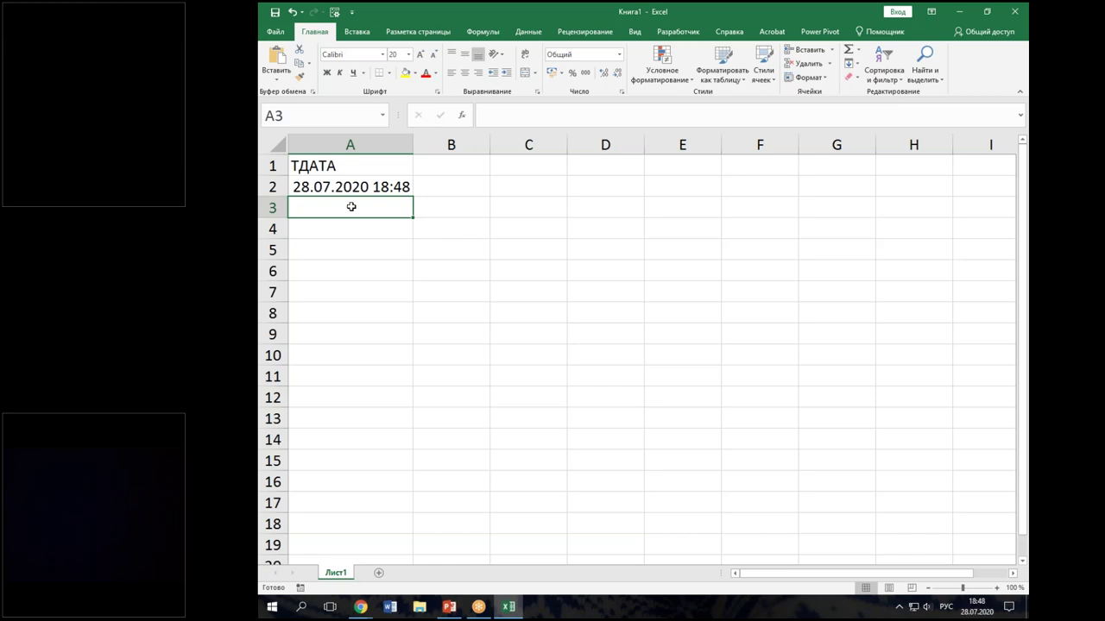
{"action": "type", "text": "="}
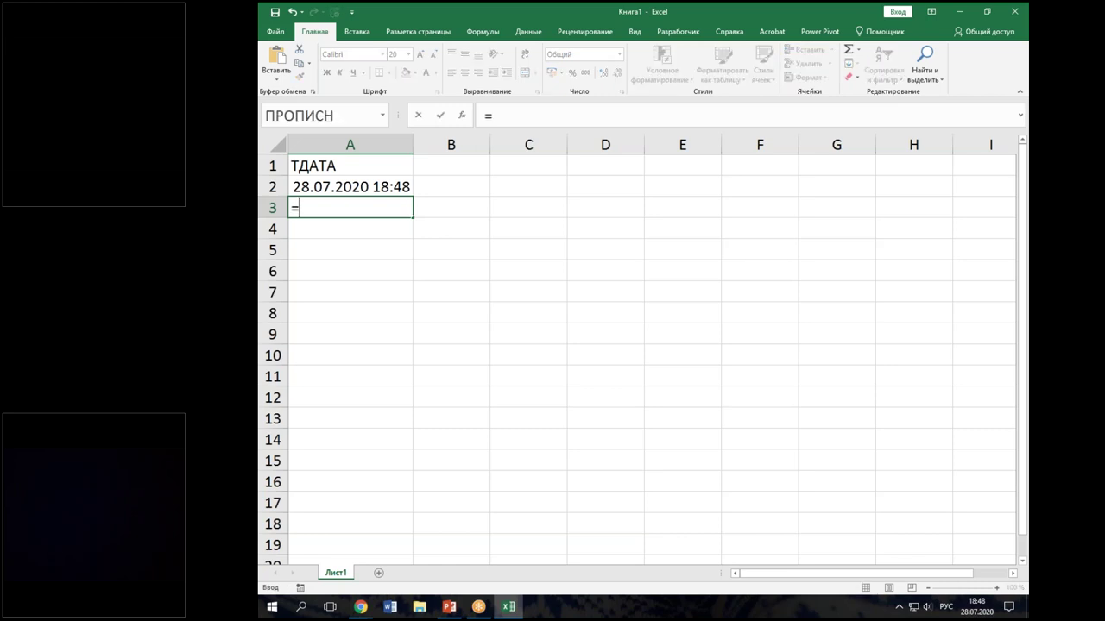
{"action": "left_click", "coordinate": [353, 185]}
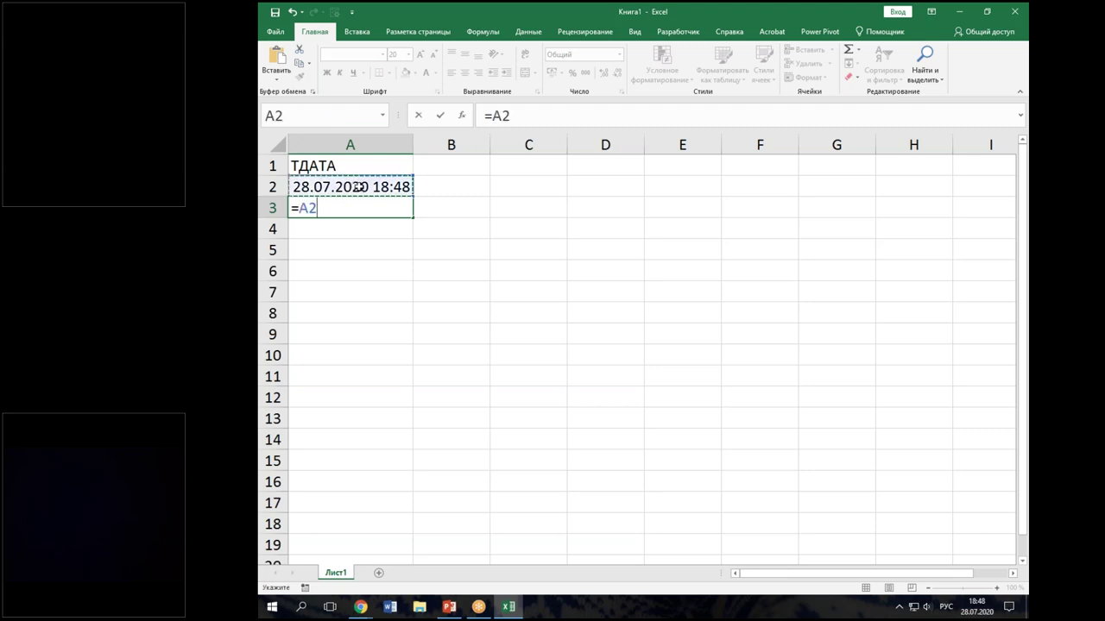
{"action": "type", "text": "+1"}
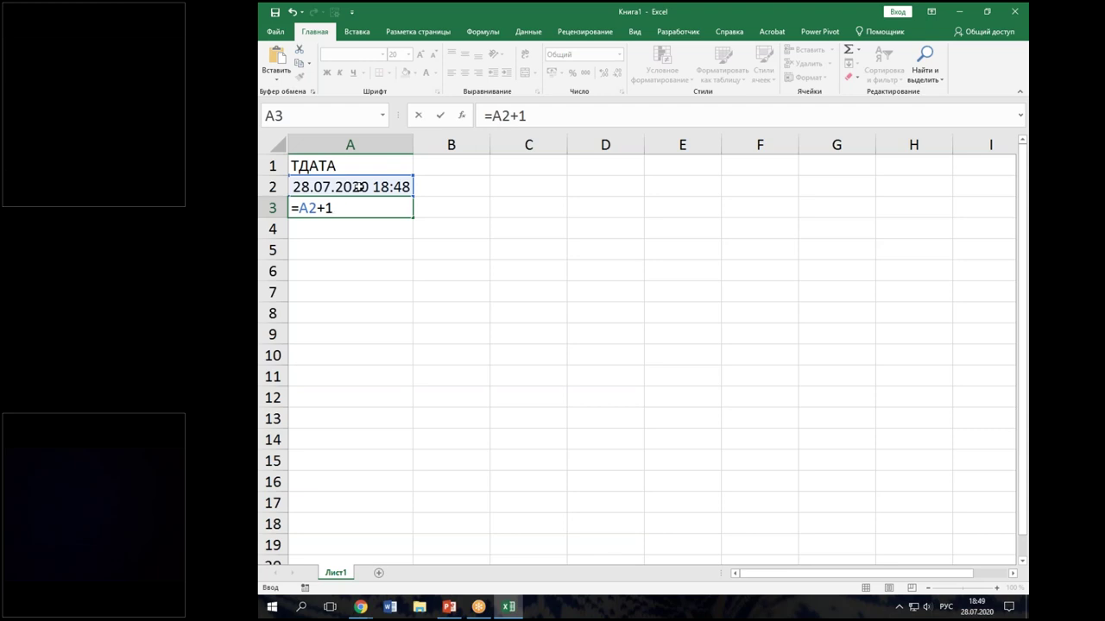
{"action": "key", "text": "Return"}
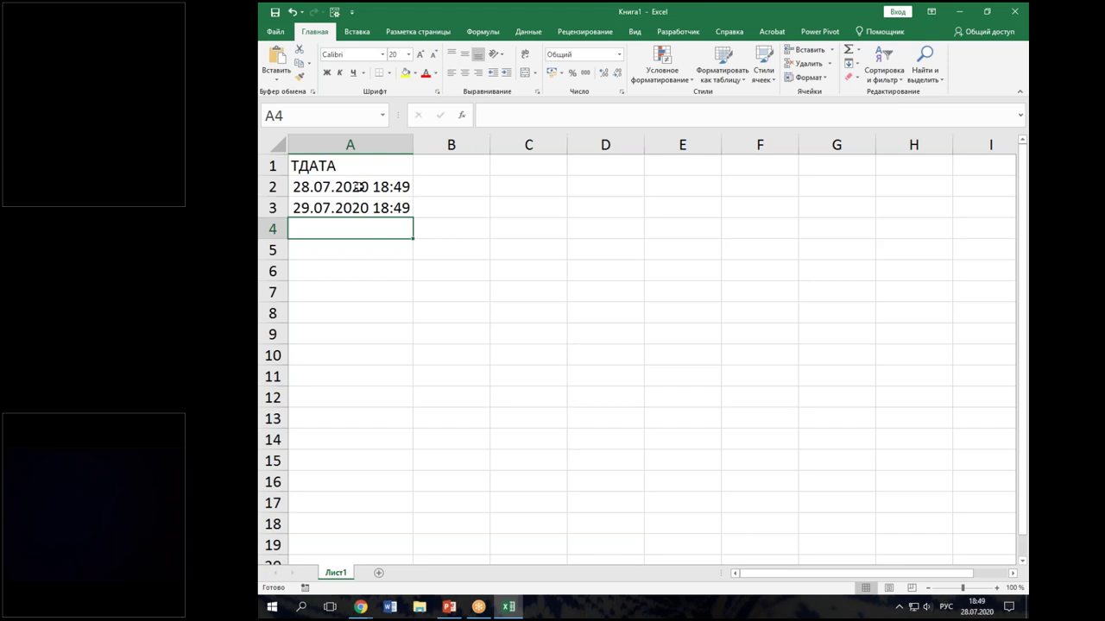
Step: Highlight the A2 reference in A3's formula, then fill =A2+1 down to row 18
{"action": "left_click", "coordinate": [390, 208]}
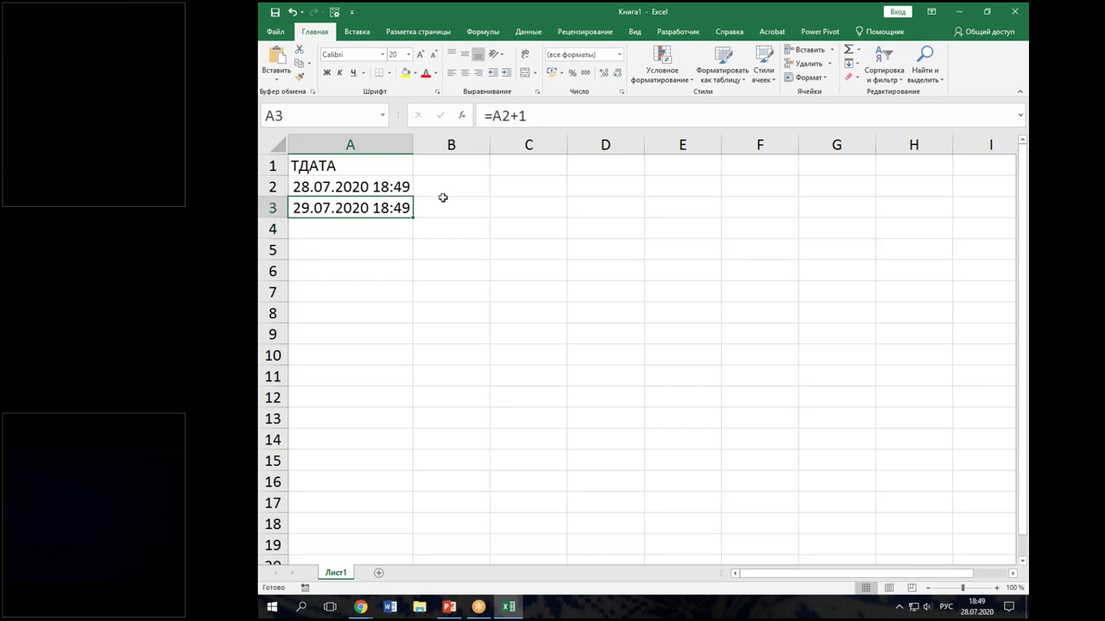
{"action": "left_click", "coordinate": [497, 114]}
{"action": "left_click_drag", "start_coordinate": [498, 115], "coordinate": [510, 115]}
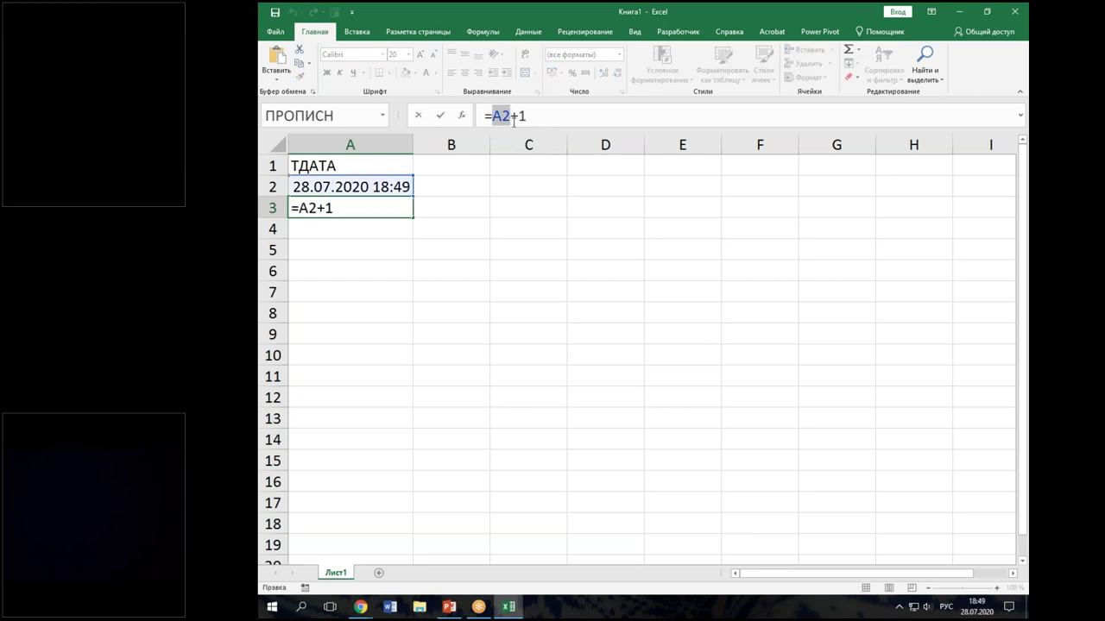
{"action": "key", "text": "ctrl+Return"}
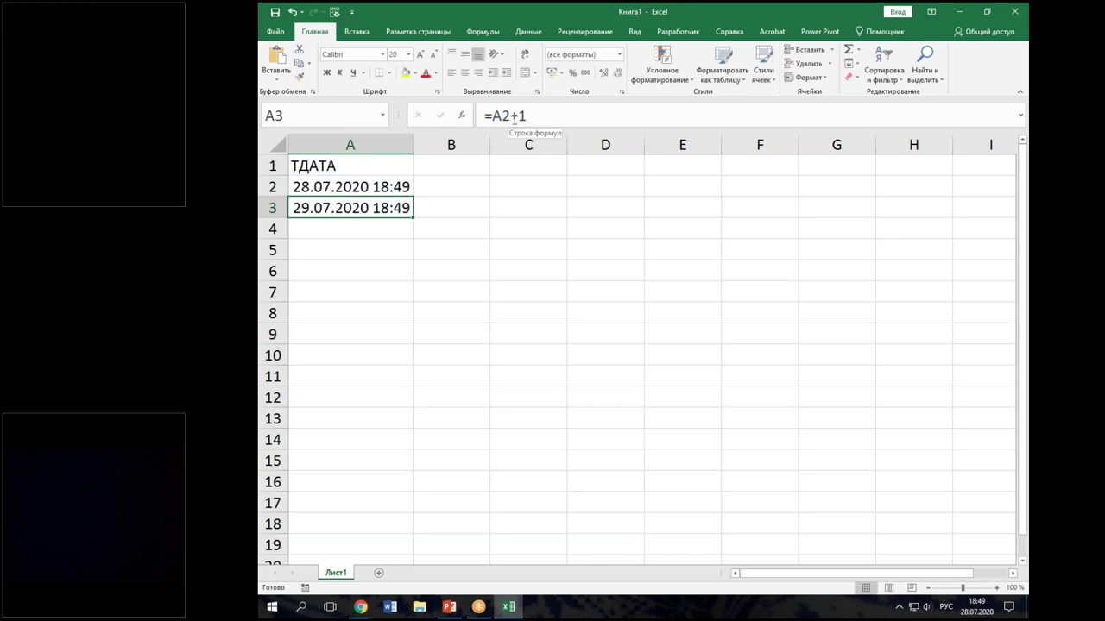
{"action": "mouse_move", "coordinate": [415, 218]}
{"action": "left_mouse_down"}
{"action": "mouse_move", "coordinate": [402, 254]}
{"action": "mouse_move", "coordinate": [394, 526]}
{"action": "left_mouse_up"}
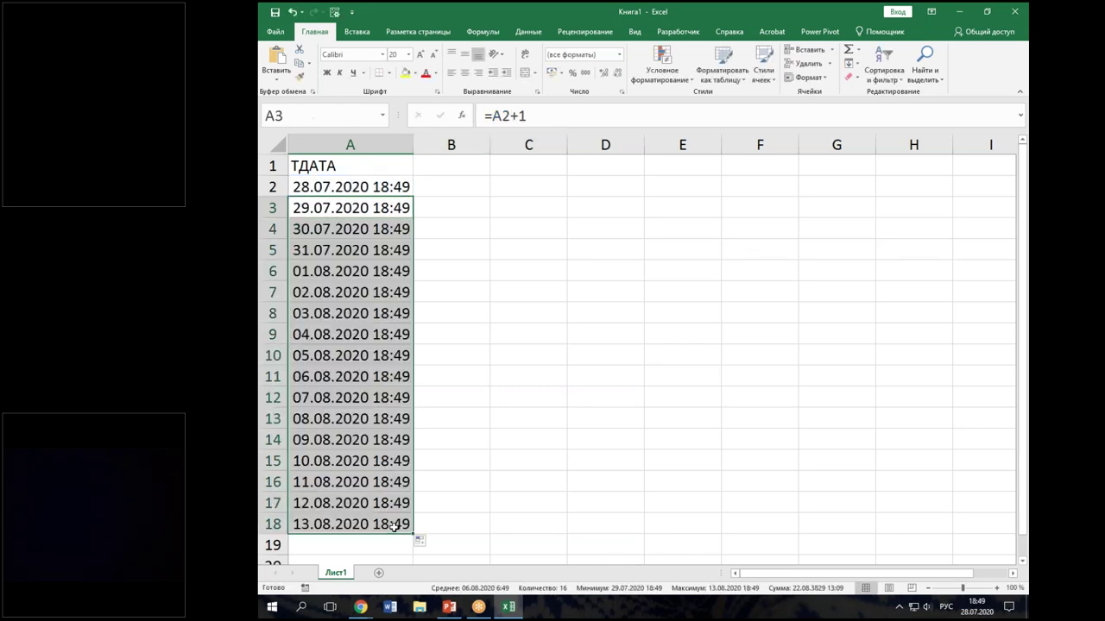
Step: Check the date formulas in A2 through A9, then switch to the presentation
{"action": "left_click", "coordinate": [332, 188]}
{"action": "left_click", "coordinate": [333, 203]}
{"action": "left_click", "coordinate": [329, 250]}
{"action": "left_click", "coordinate": [332, 294]}
{"action": "left_click", "coordinate": [331, 335]}
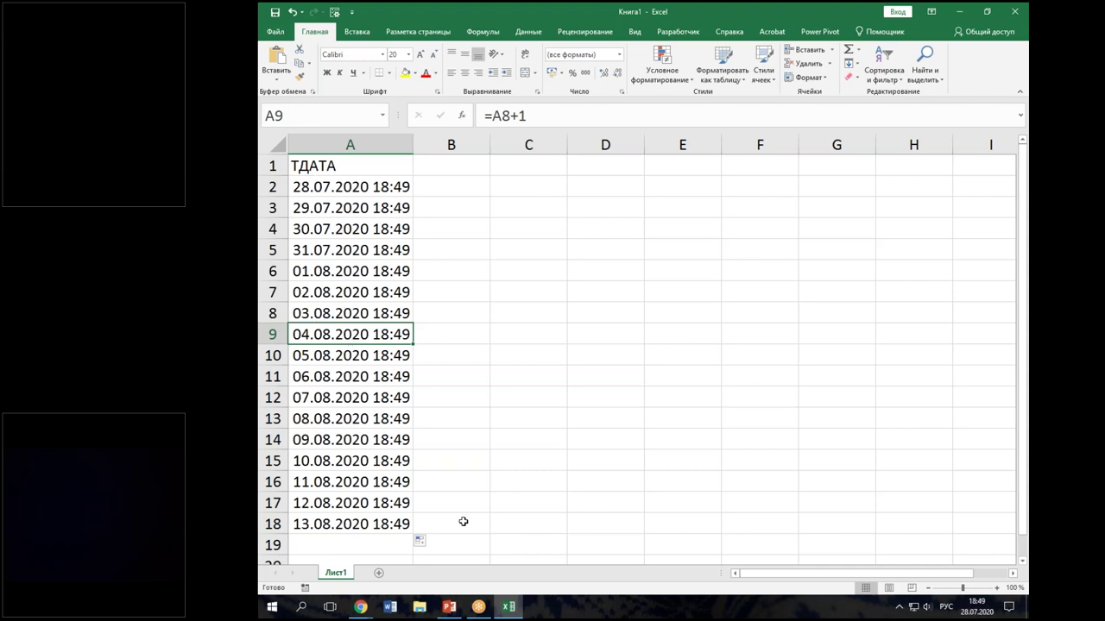
{"action": "left_click", "coordinate": [449, 610]}
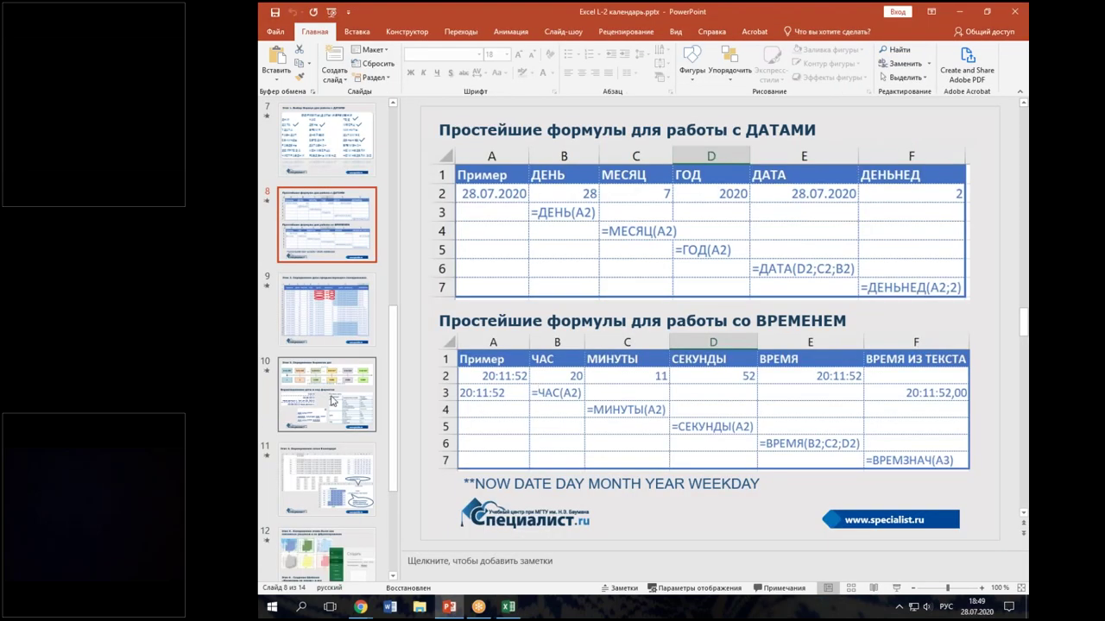
Step: Show slide 10 on date formats and the serial numbers behind dates
{"action": "left_click", "coordinate": [332, 400]}
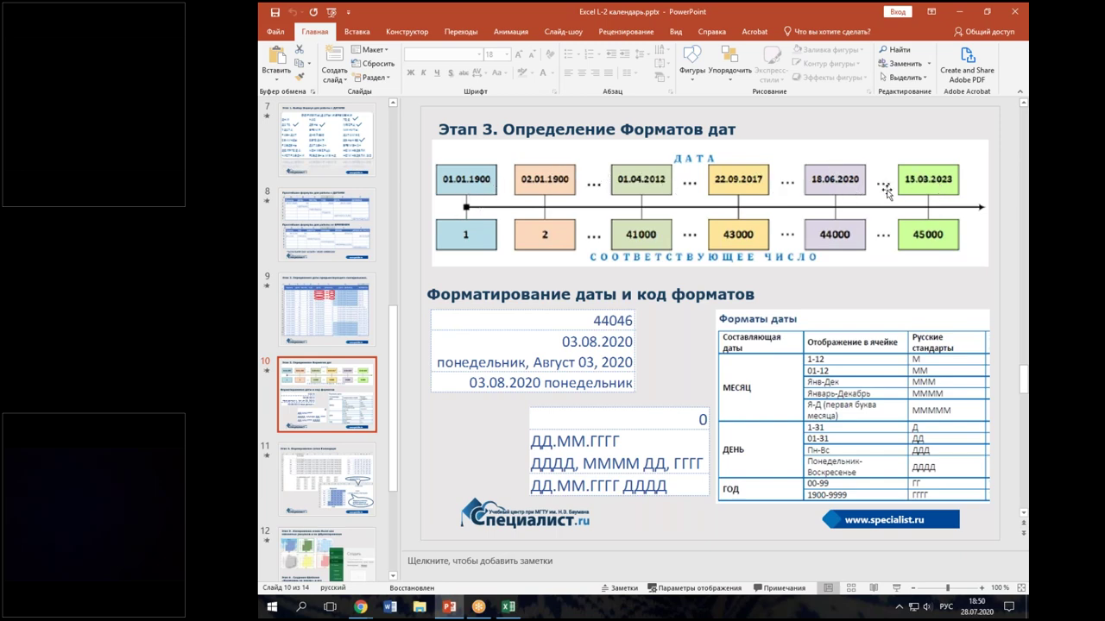
Step: Copy column A into column B and format it General, then Comma Style, showing serial numbers
{"action": "left_click", "coordinate": [508, 610]}
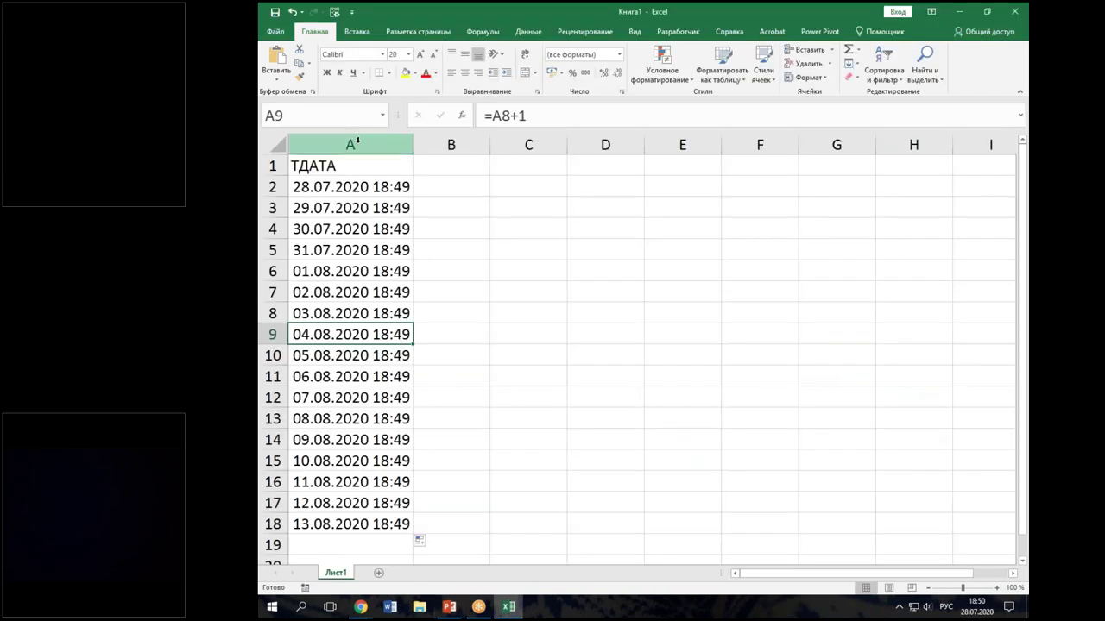
{"action": "left_click", "coordinate": [370, 141]}
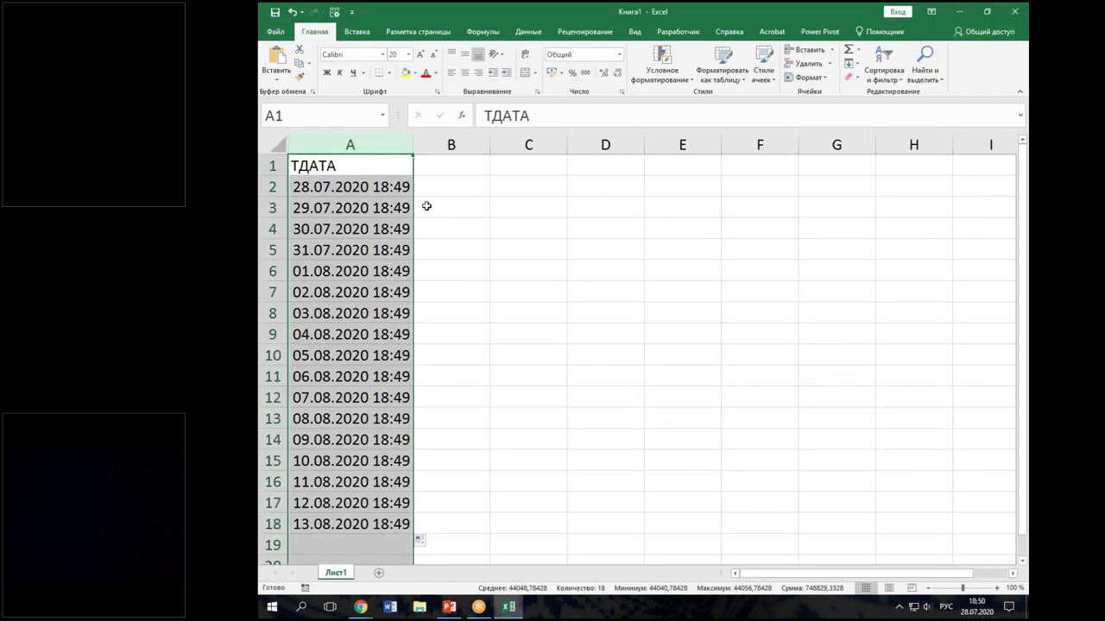
{"action": "key", "text": "ctrl+c"}
{"action": "left_click", "coordinate": [450, 143]}
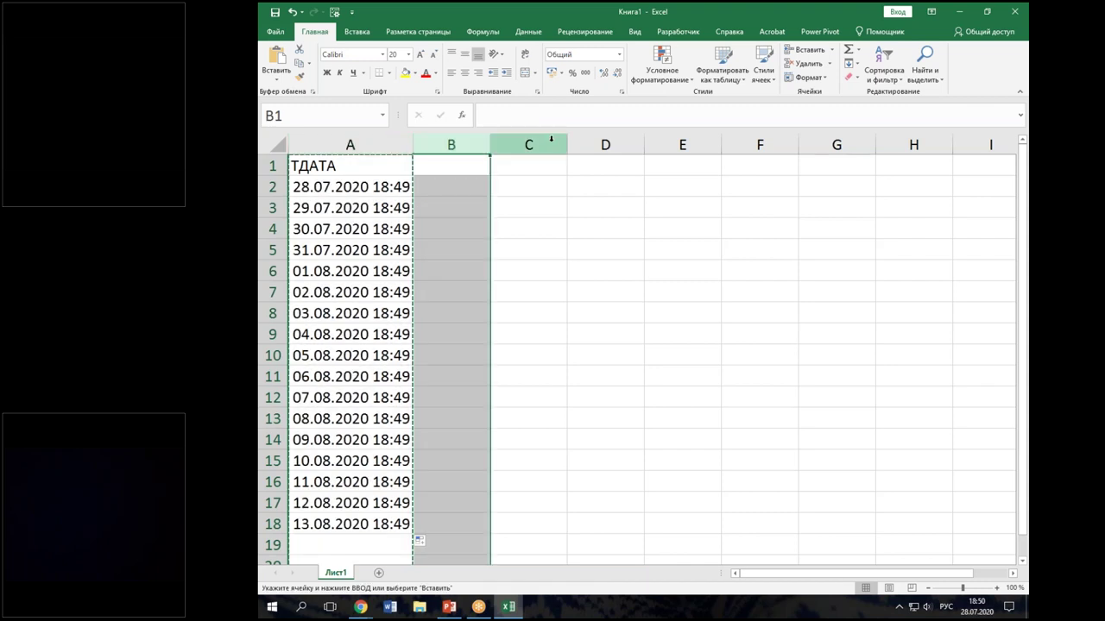
{"action": "key", "text": "ctrl+v"}
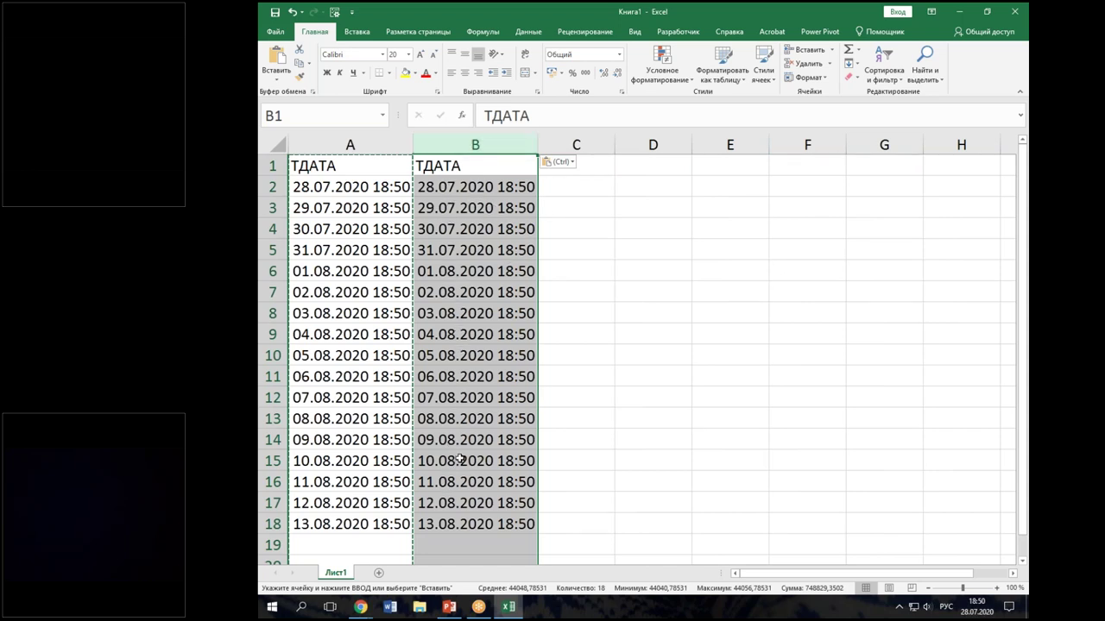
{"action": "left_click", "coordinate": [618, 55]}
{"action": "left_click", "coordinate": [608, 76]}
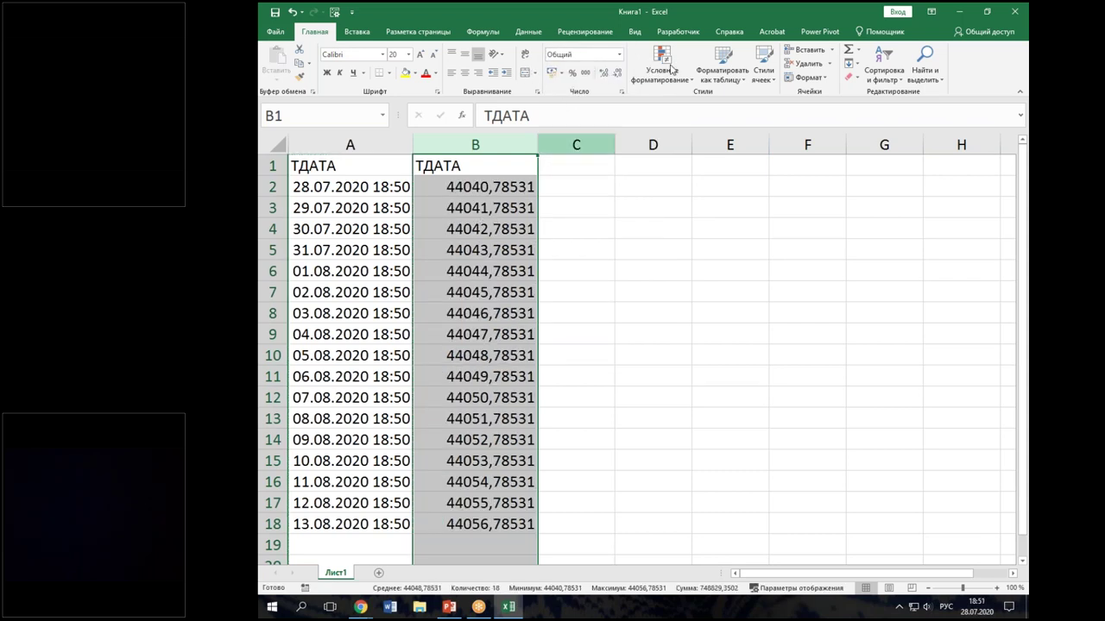
{"action": "left_click", "coordinate": [586, 74]}
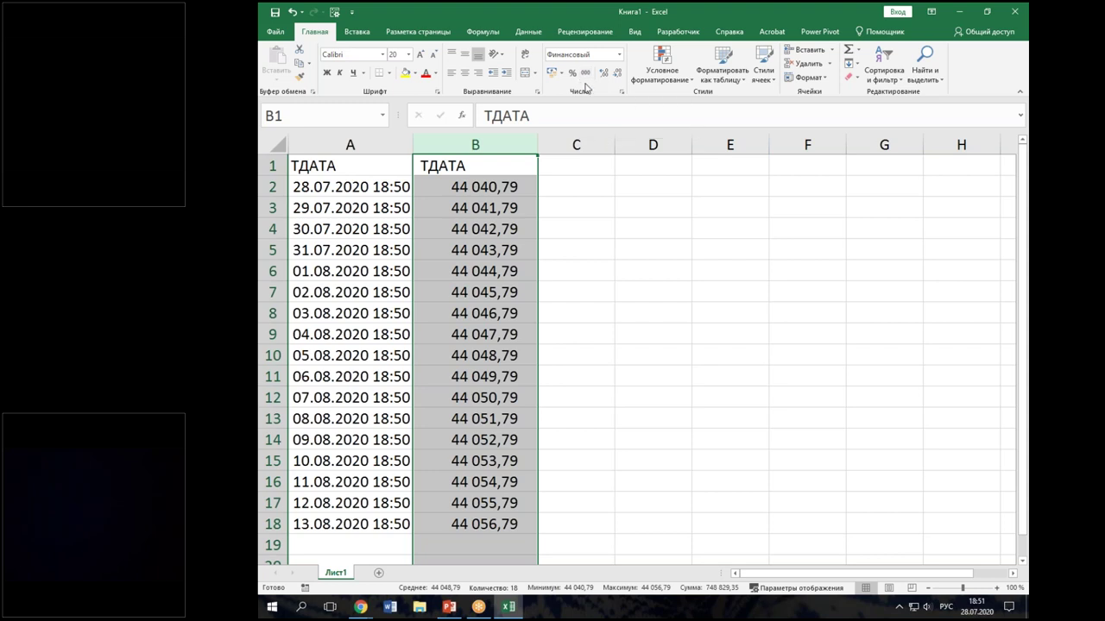
Step: Widen column A to fit the dates and inspect the formulas in A2 and B2–B4
{"action": "left_click_drag", "start_coordinate": [414, 137], "coordinate": [420, 137]}
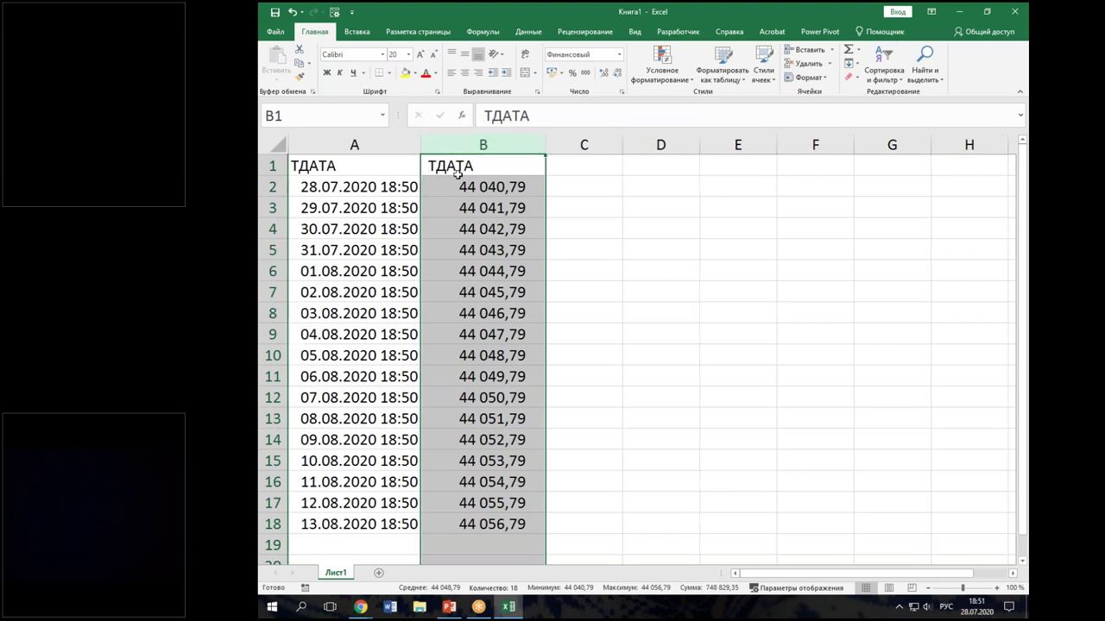
{"action": "left_click", "coordinate": [396, 190]}
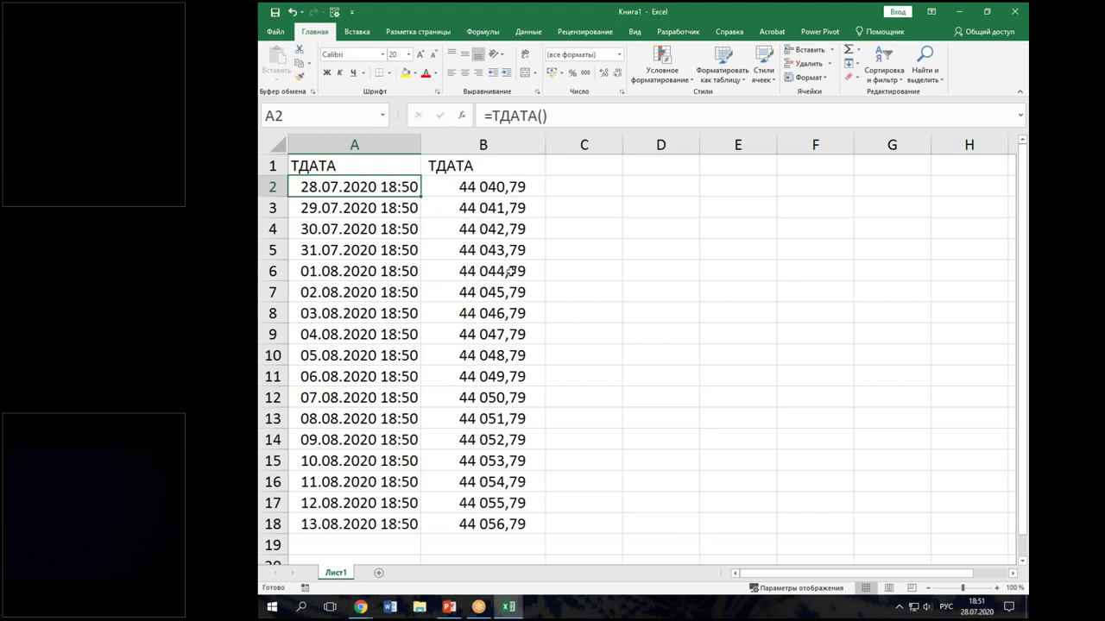
{"action": "left_click", "coordinate": [592, 187]}
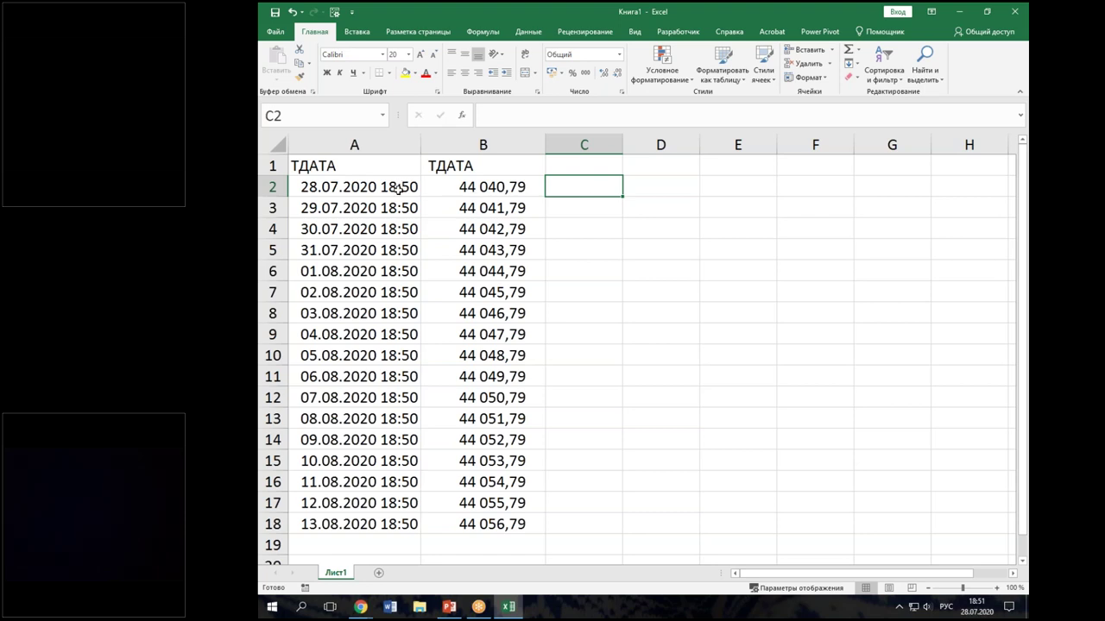
{"action": "left_click", "coordinate": [561, 165]}
{"action": "mouse_move", "coordinate": [464, 180]}
{"action": "left_mouse_down"}
{"action": "mouse_move", "coordinate": [466, 242]}
{"action": "mouse_move", "coordinate": [540, 245]}
{"action": "left_mouse_up"}
{"action": "left_click", "coordinate": [604, 229]}
{"action": "left_click", "coordinate": [503, 192]}
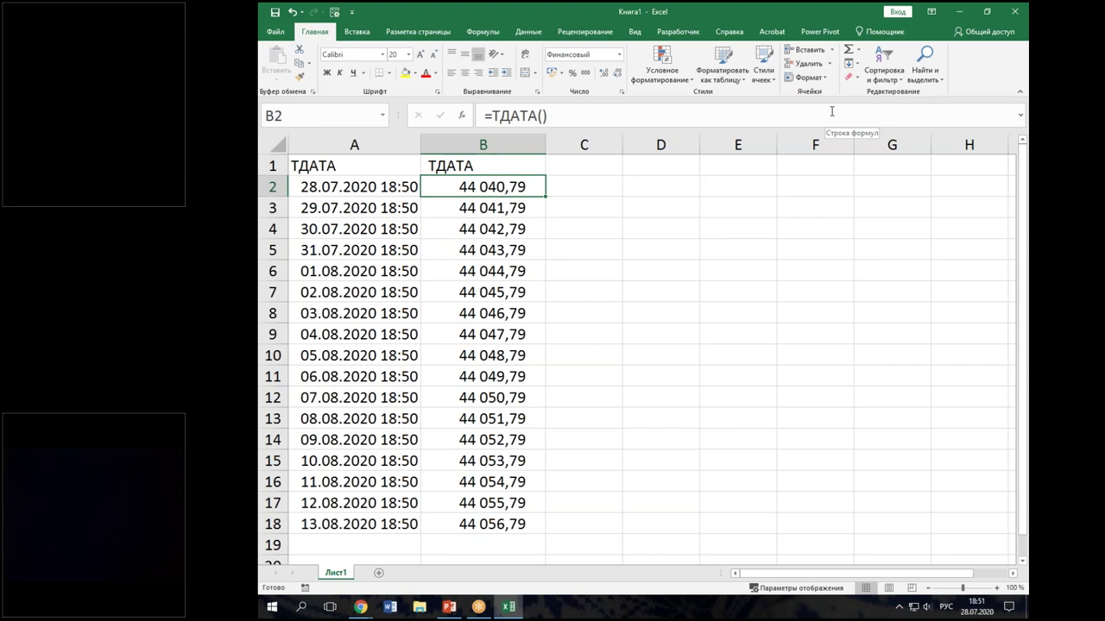
{"action": "key", "text": "Down"}
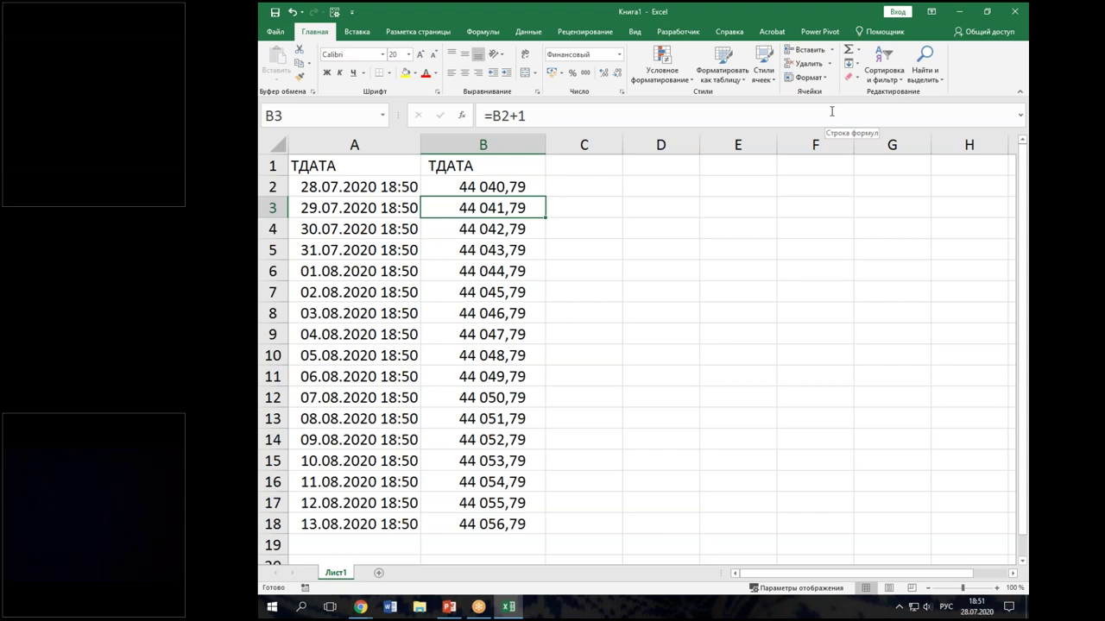
{"action": "key", "text": "Down"}
{"action": "key", "text": "Down"}
{"action": "key", "text": "Down"}
{"action": "key", "text": "Down"}
{"action": "key", "text": "Down"}
{"action": "key", "text": "Down"}
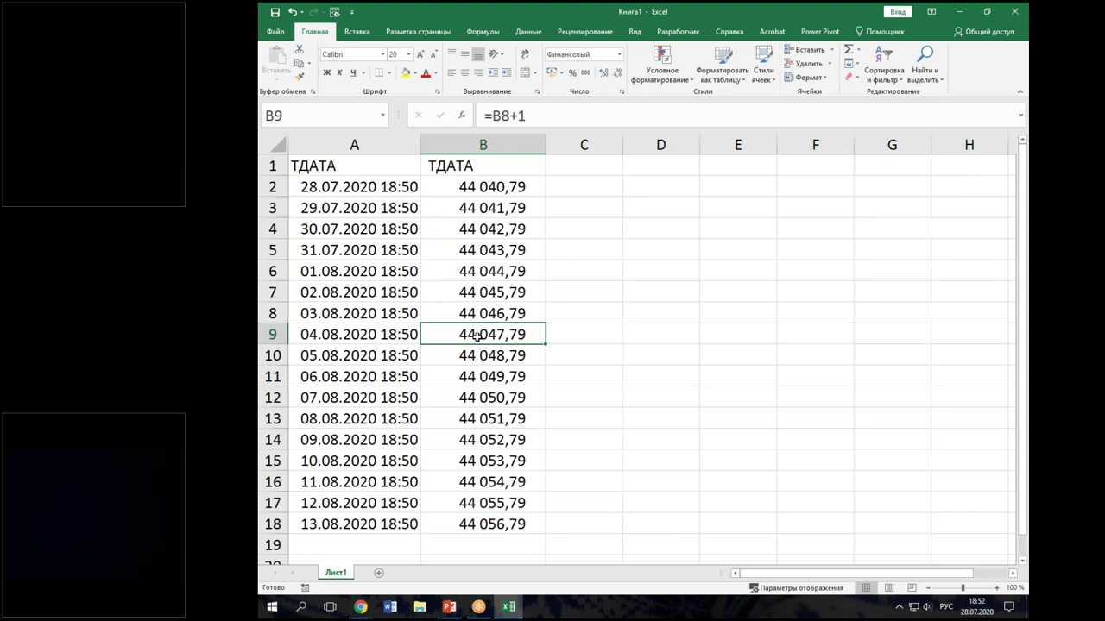
{"action": "scroll", "coordinate": [567, 199], "scroll_direction": "down", "scroll_amount": 1, "text": "ctrl"}
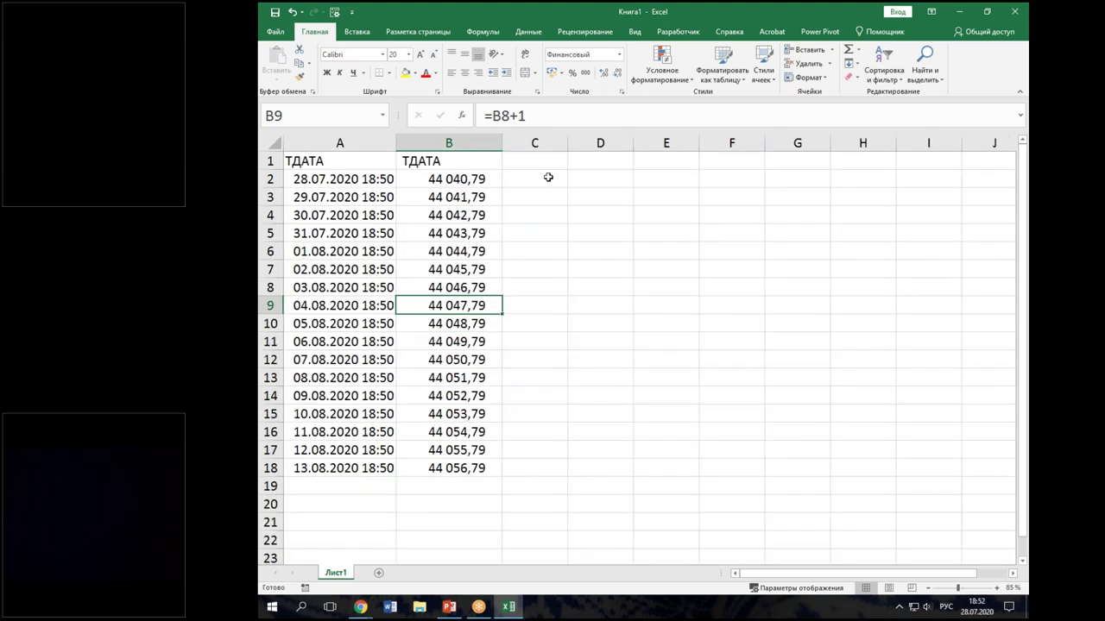
Step: Head C1 'ГОД' and fill C2:C18 with =ГОД(A2), returning 2020 in every row
{"action": "left_click", "coordinate": [540, 162]}
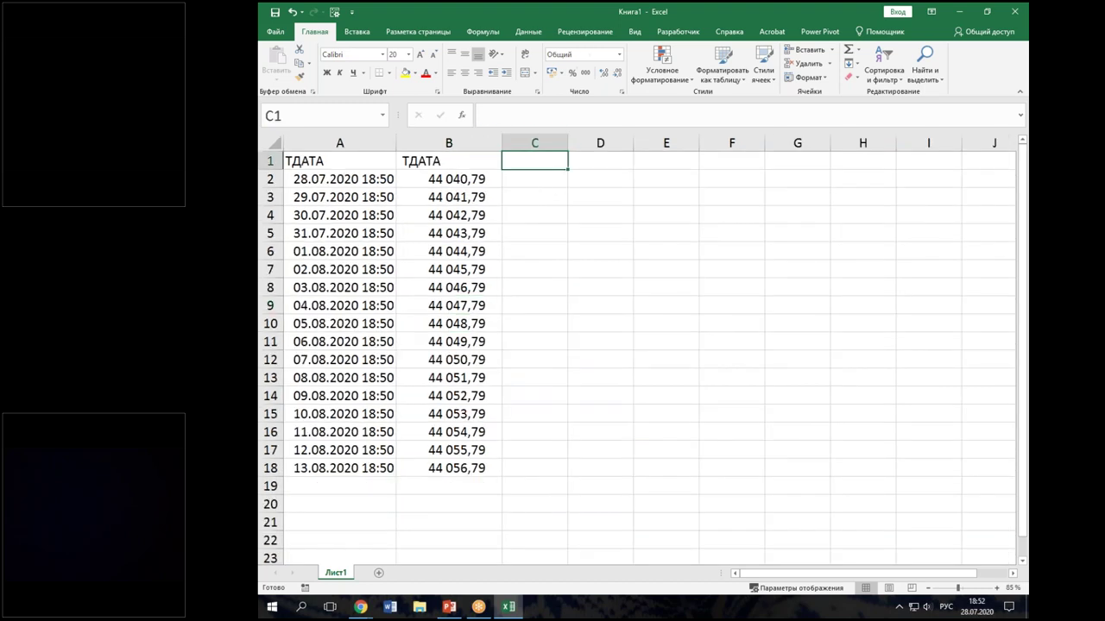
{"action": "type", "text": "ГОД"}
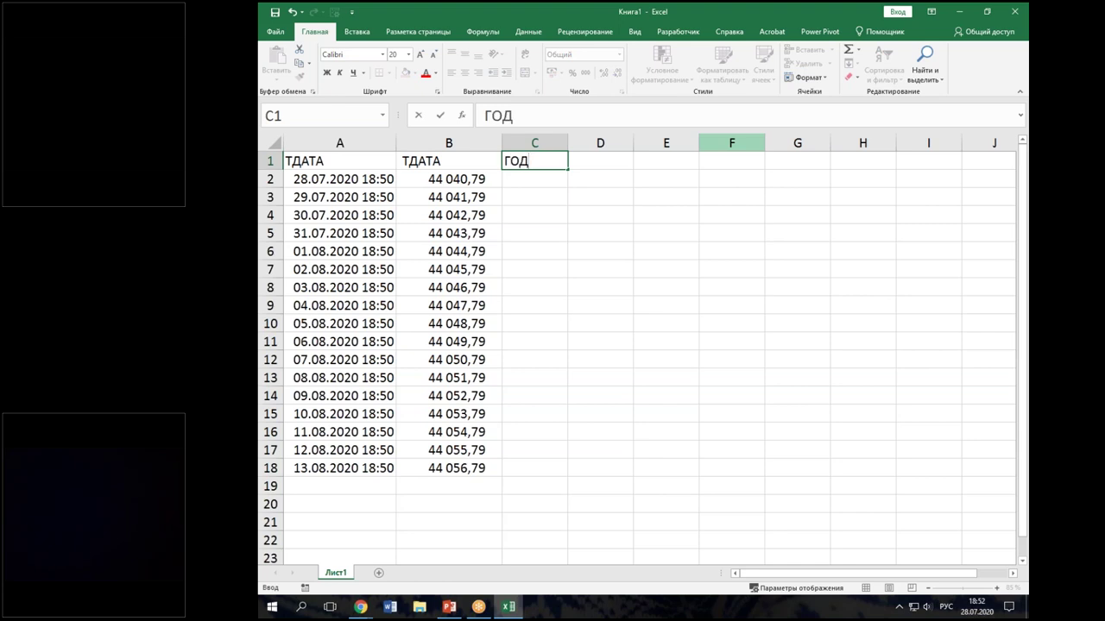
{"action": "key", "text": "Return"}
{"action": "type", "text": "="}
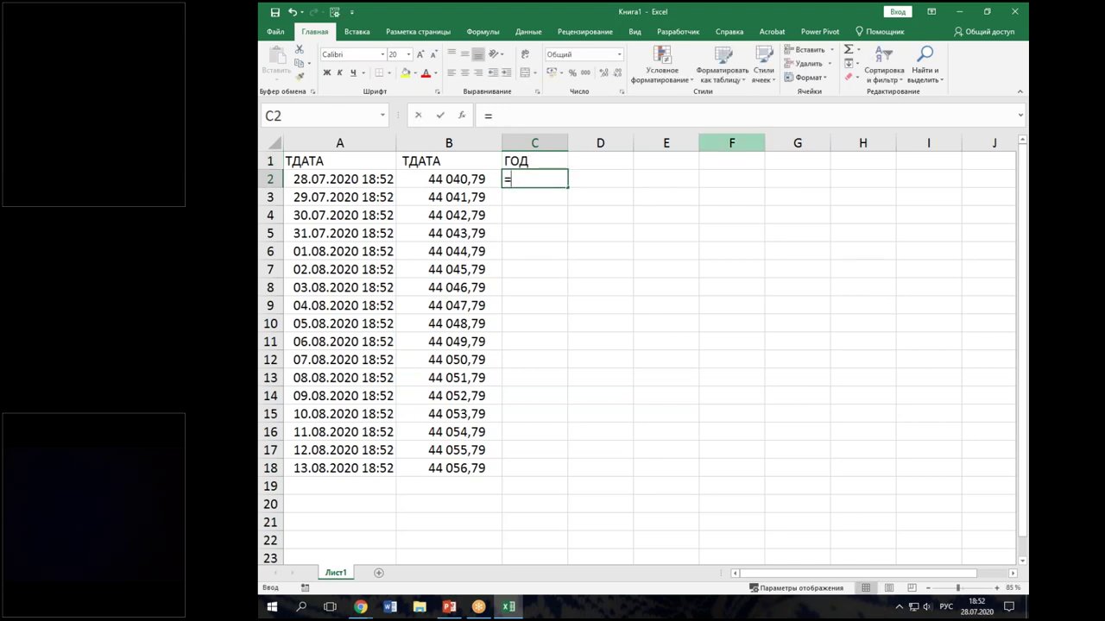
{"action": "type", "text": "ГОД"}
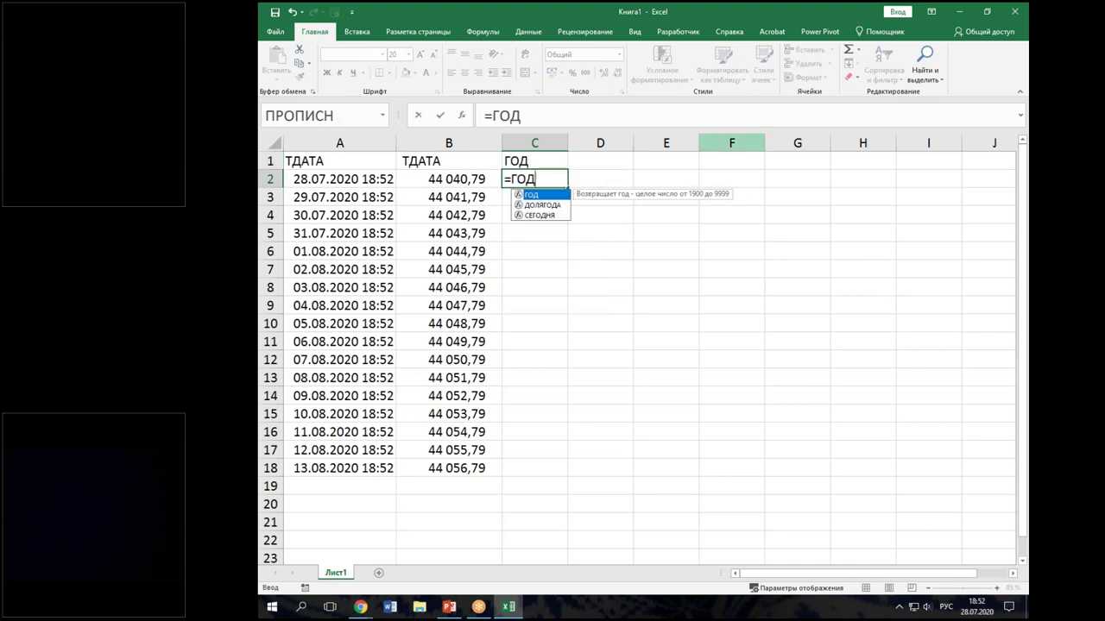
{"action": "type", "text": "("}
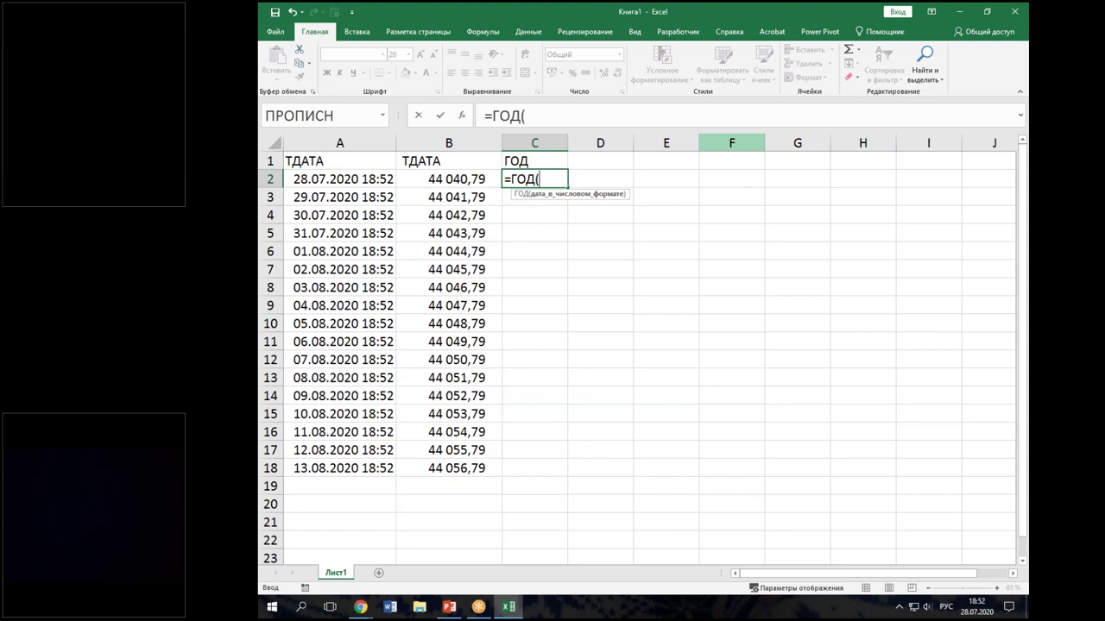
{"action": "left_click", "coordinate": [344, 177]}
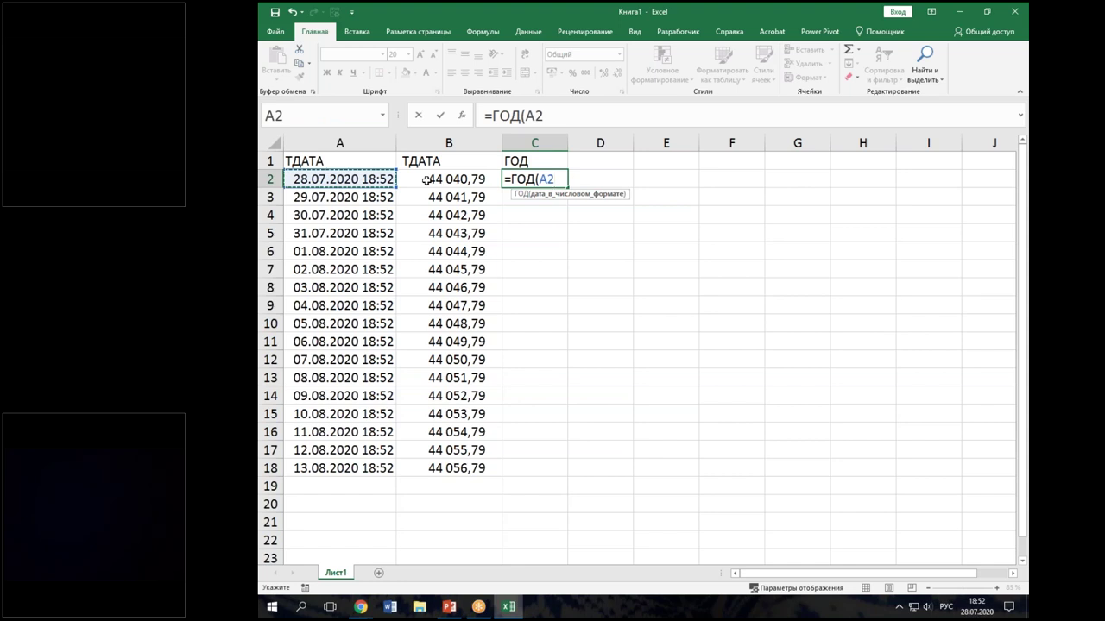
{"action": "key", "text": "Return"}
{"action": "left_click", "coordinate": [562, 177]}
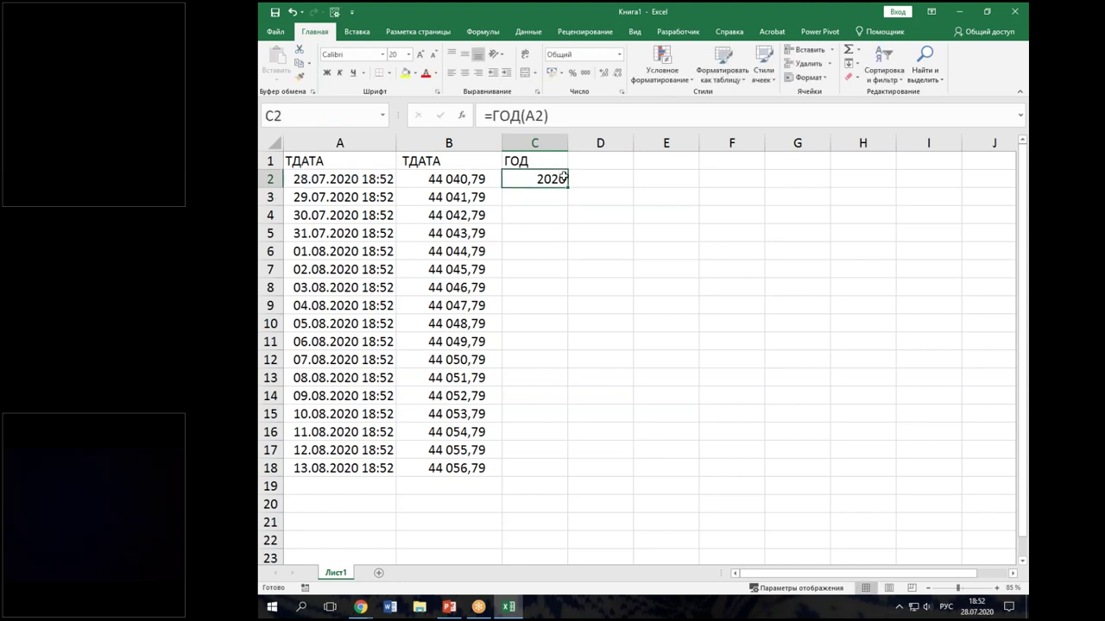
{"action": "double_click", "coordinate": [567, 187]}
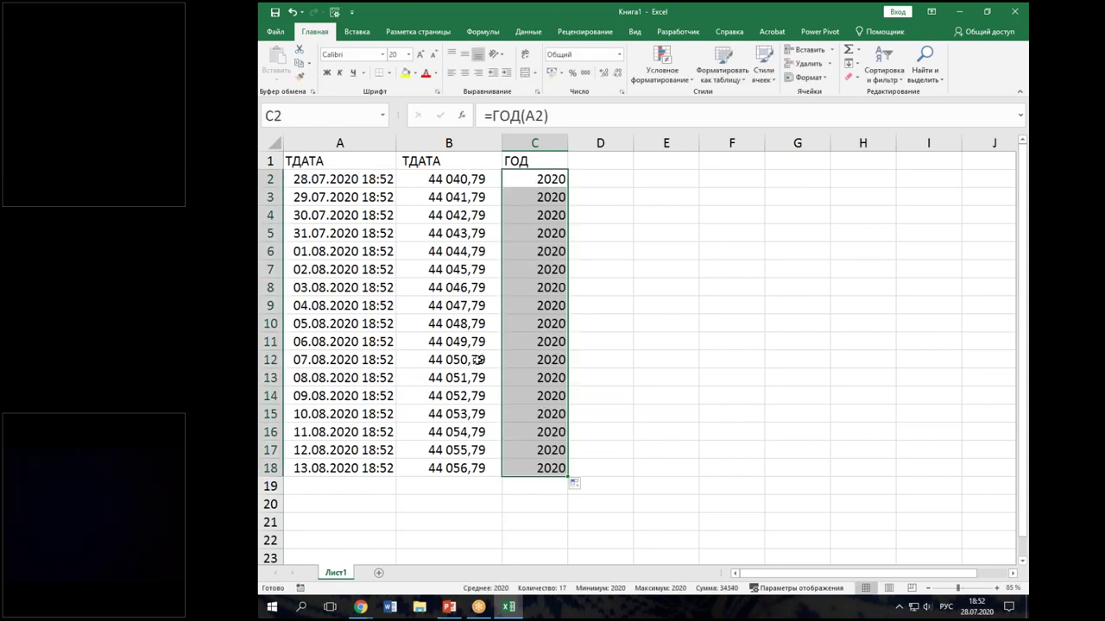
{"action": "left_click", "coordinate": [619, 162]}
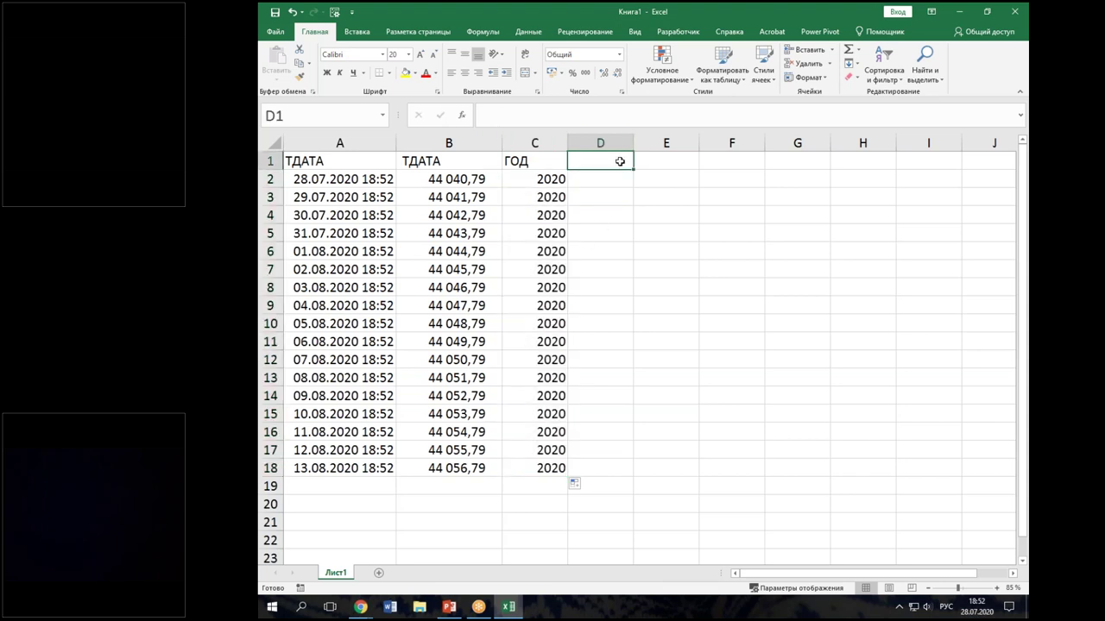
Step: Head D1 'МЕСЯЦ' and fill D2:D18 with =МЕСЯЦ(A2), giving months 7 and 8
{"action": "type", "text": "МЕСЯЦ"}
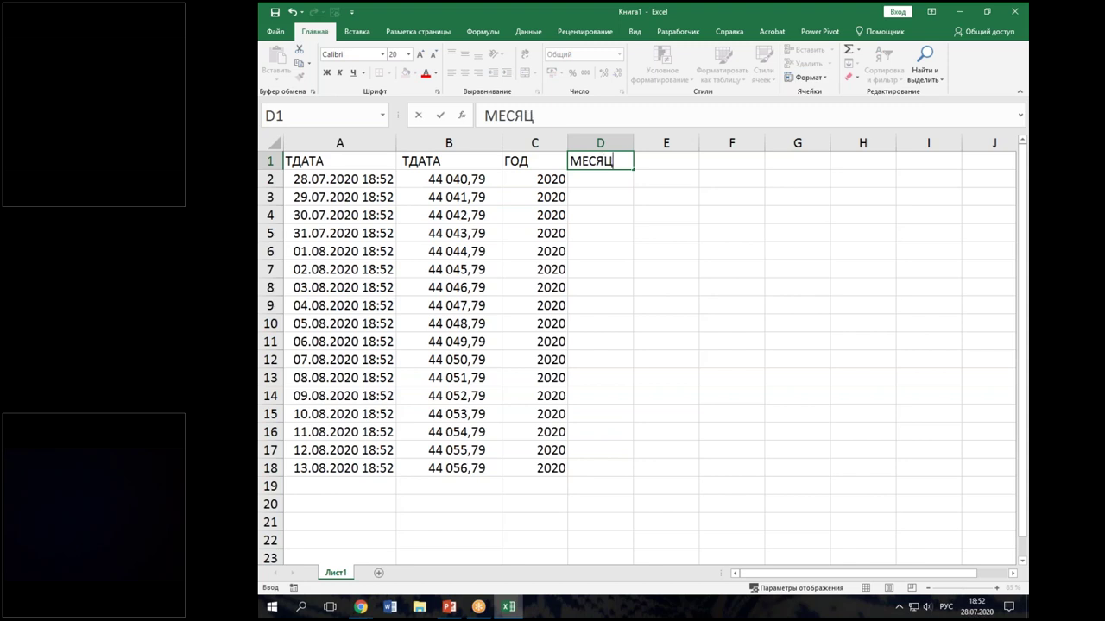
{"action": "key", "text": "Return"}
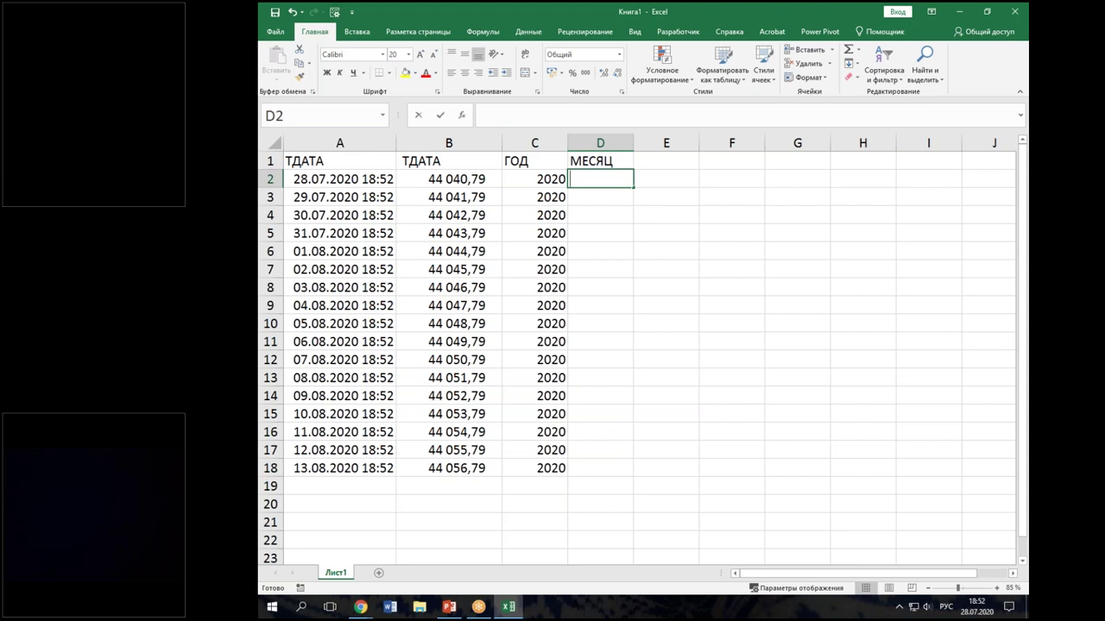
{"action": "type", "text": "="}
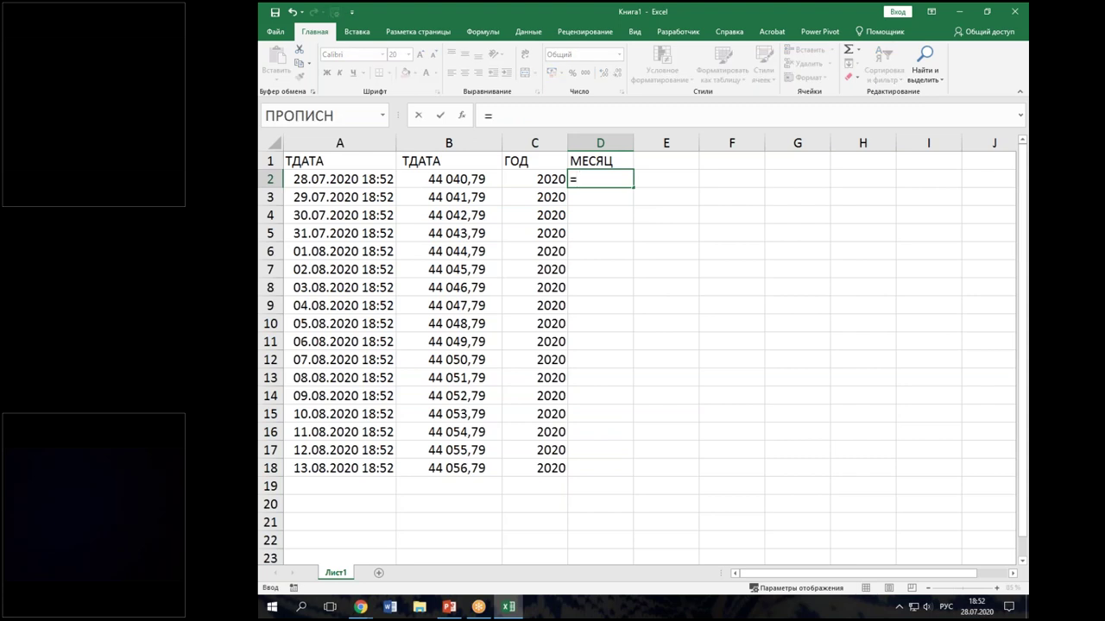
{"action": "type", "text": "ME"}
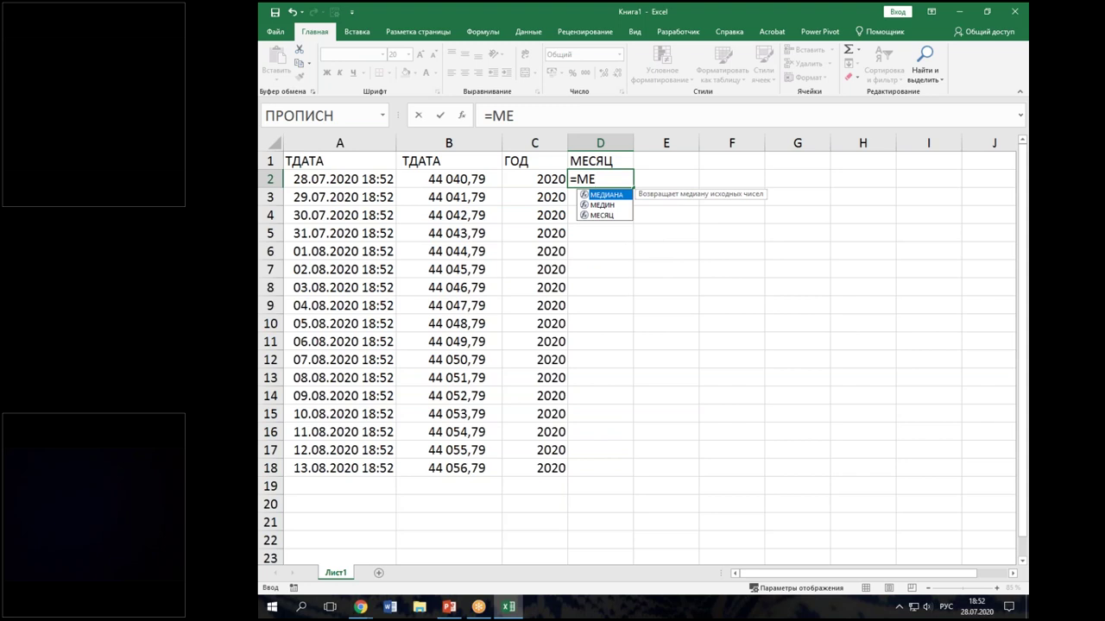
{"action": "key", "text": "Down"}
{"action": "key", "text": "Down"}
{"action": "key", "text": "Tab"}
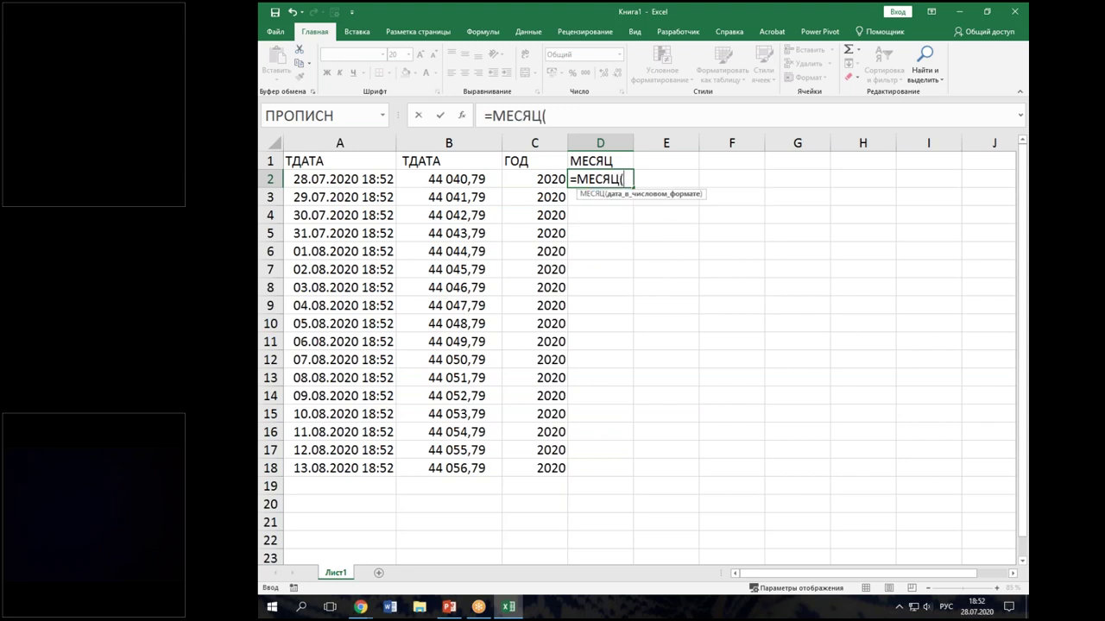
{"action": "left_click", "coordinate": [321, 179]}
{"action": "key", "text": "Return"}
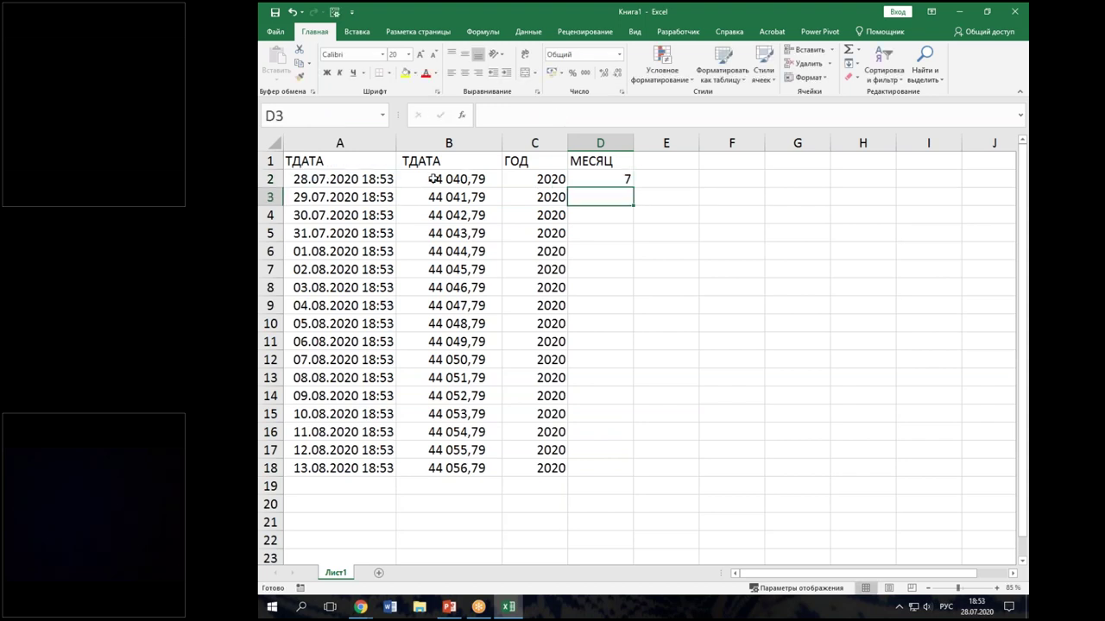
{"action": "left_click", "coordinate": [599, 179]}
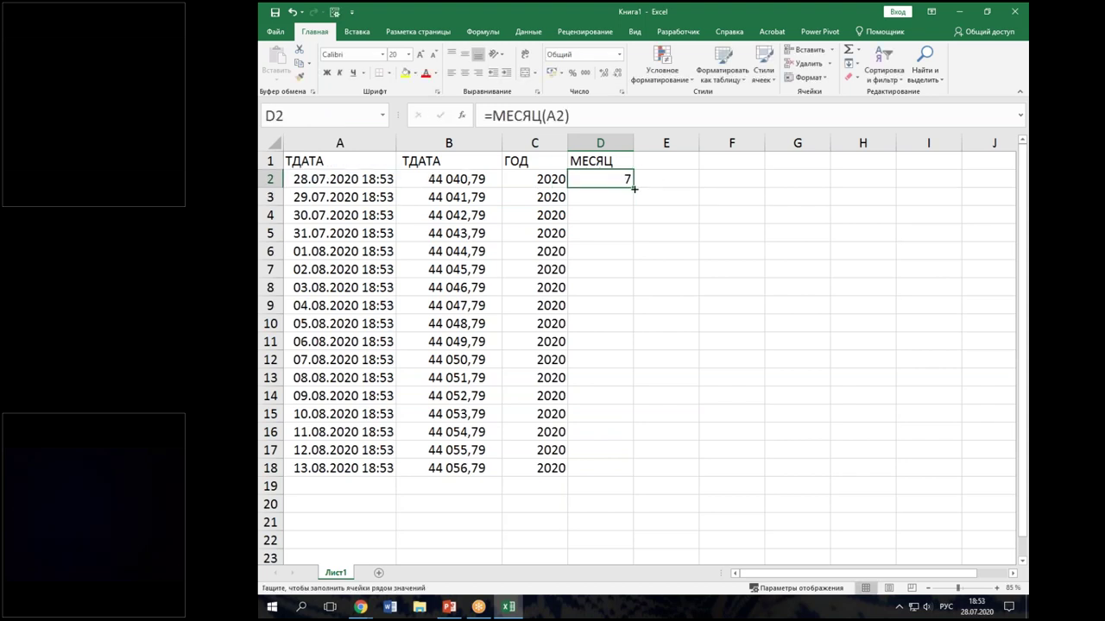
{"action": "double_click", "coordinate": [632, 188]}
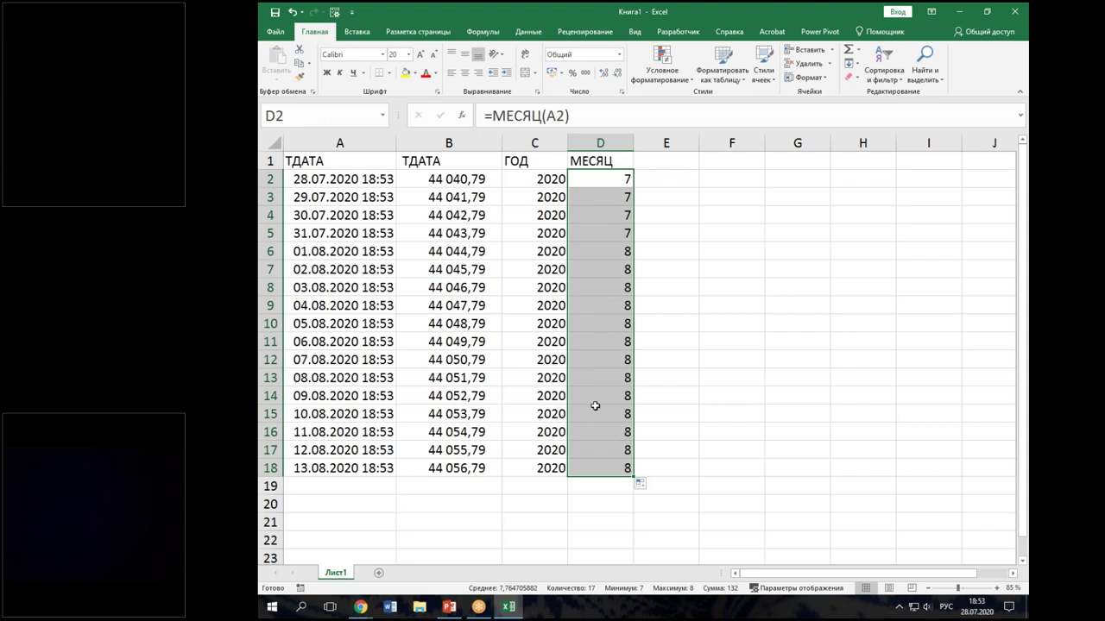
{"action": "left_click", "coordinate": [611, 179]}
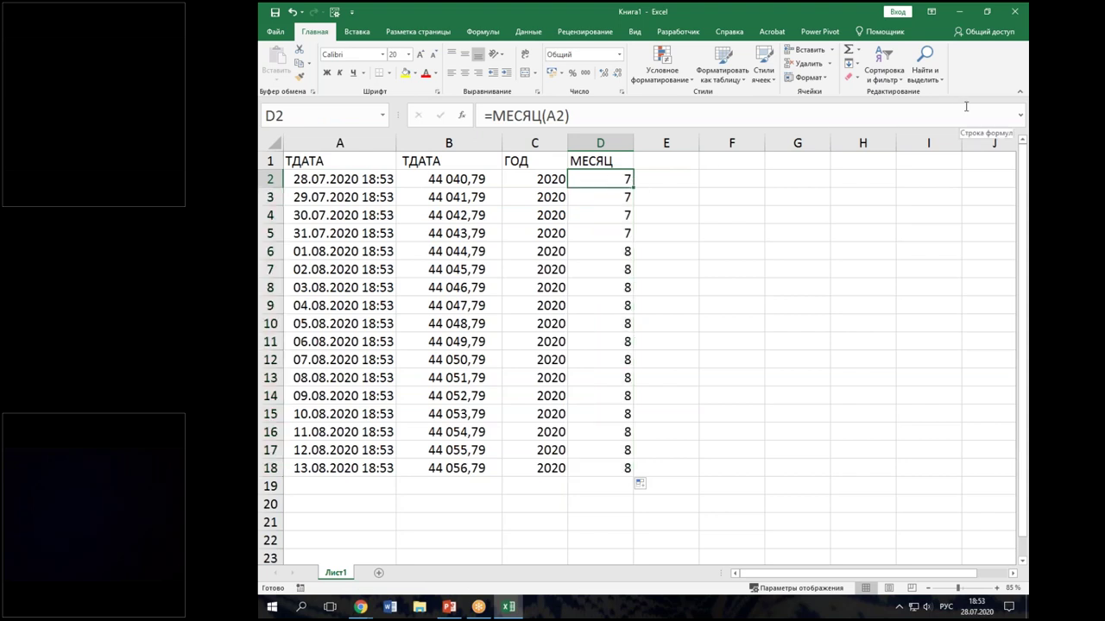
Step: Step through the month formulas in column D down to D14 to check references
{"action": "key", "text": "Down"}
{"action": "key", "text": "Down"}
{"action": "key", "text": "Down"}
{"action": "key", "text": "Down"}
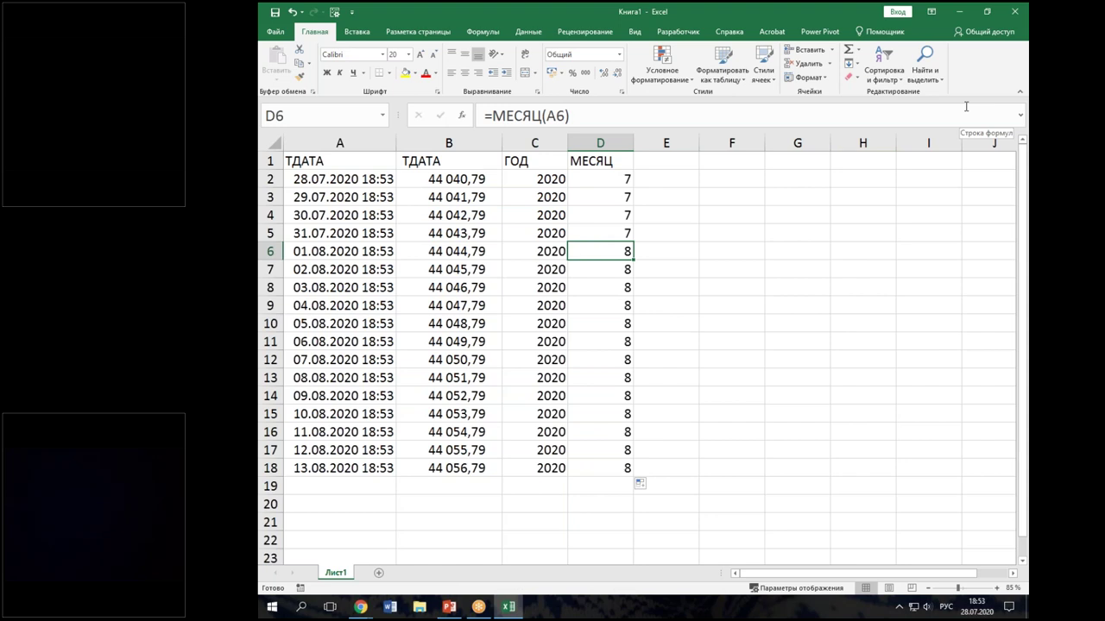
{"action": "key", "text": "Down"}
{"action": "key", "text": "Up"}
{"action": "key", "text": "Up"}
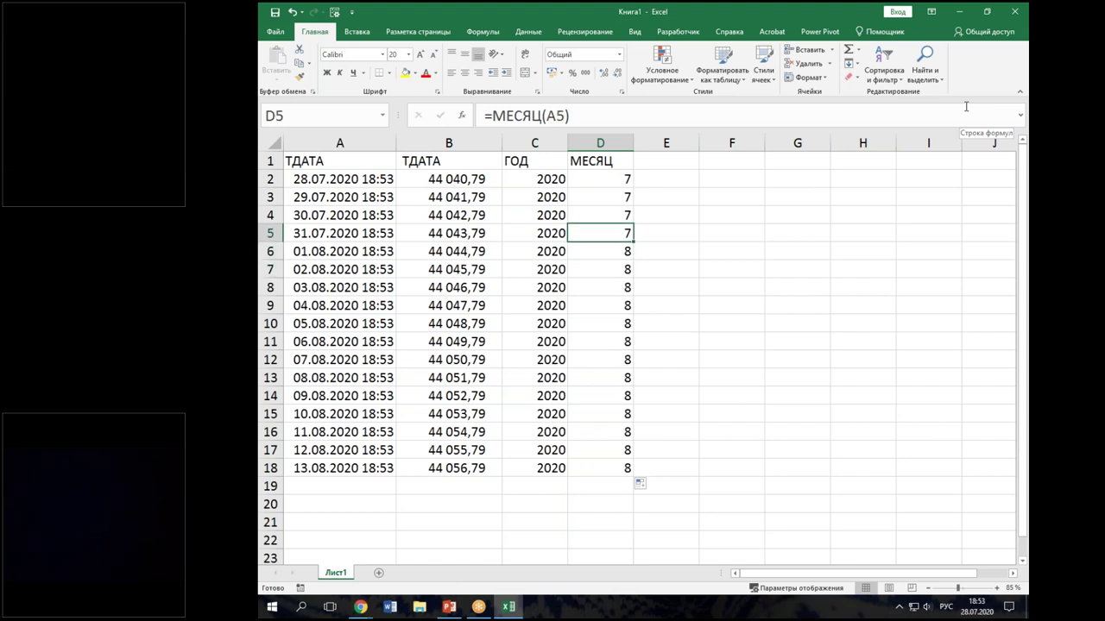
{"action": "key", "text": "Down"}
{"action": "key", "text": "Down"}
{"action": "key", "text": "Down"}
{"action": "key", "text": "Down"}
{"action": "key", "text": "Down"}
{"action": "key", "text": "Down"}
{"action": "key", "text": "Down"}
{"action": "key", "text": "Down"}
{"action": "key", "text": "Down"}
{"action": "key", "text": "Down"}
{"action": "key", "text": "Down"}
{"action": "key", "text": "Down"}
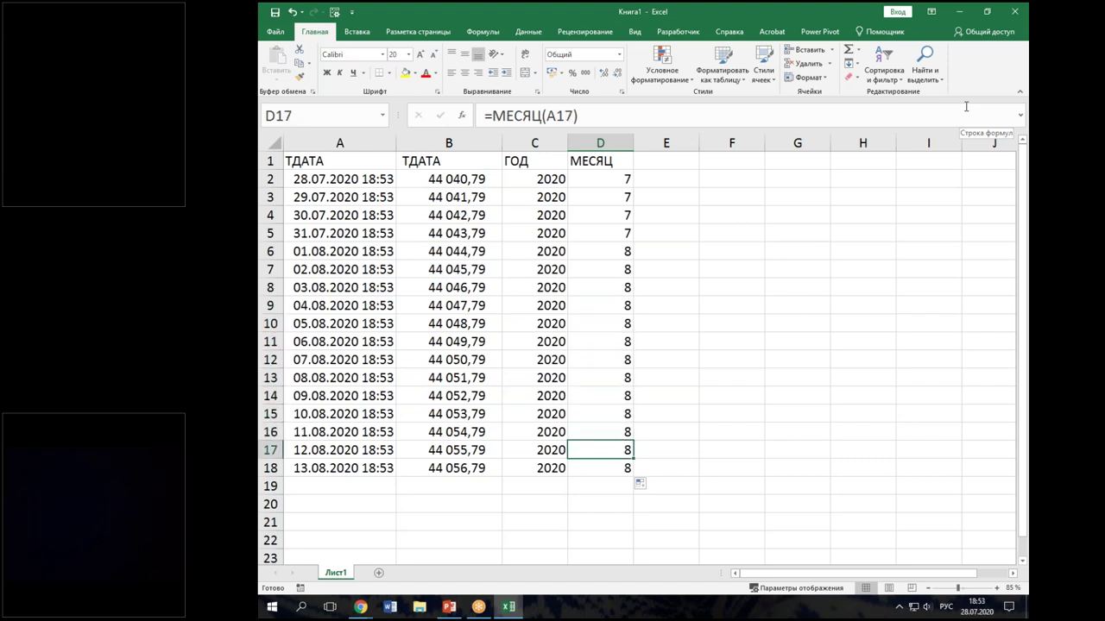
{"action": "left_click", "coordinate": [688, 164]}
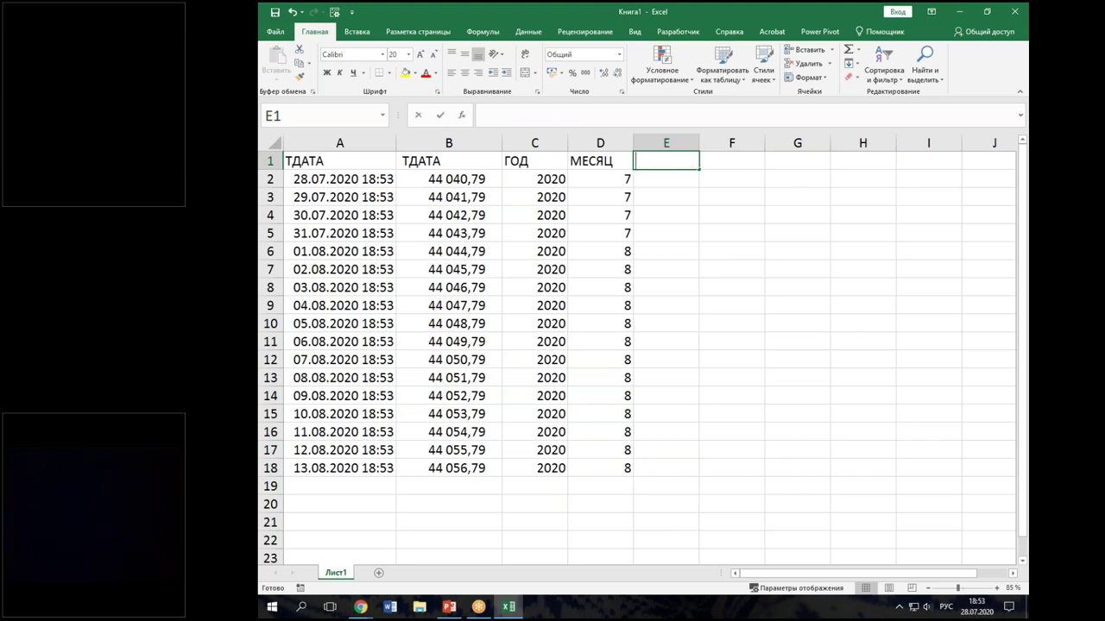
Step: Head E1 'ДЕНЬ' and fill E2:E18 with =ДЕНЬ(A2), giving days 28–31 then 1–13
{"action": "type", "text": "ДЕНЬ"}
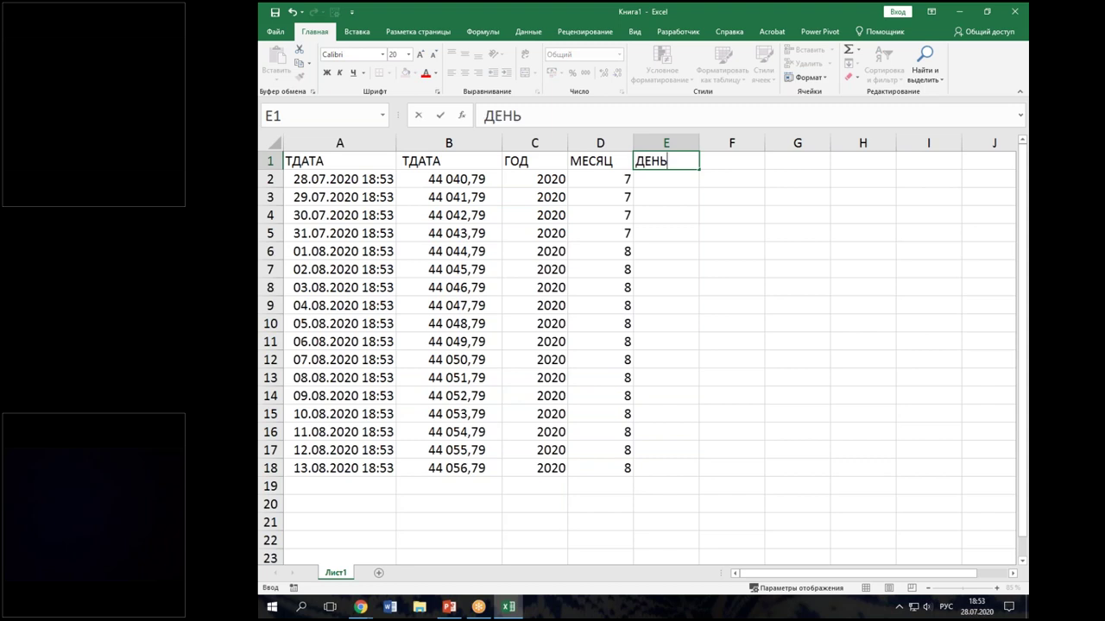
{"action": "key", "text": "Return"}
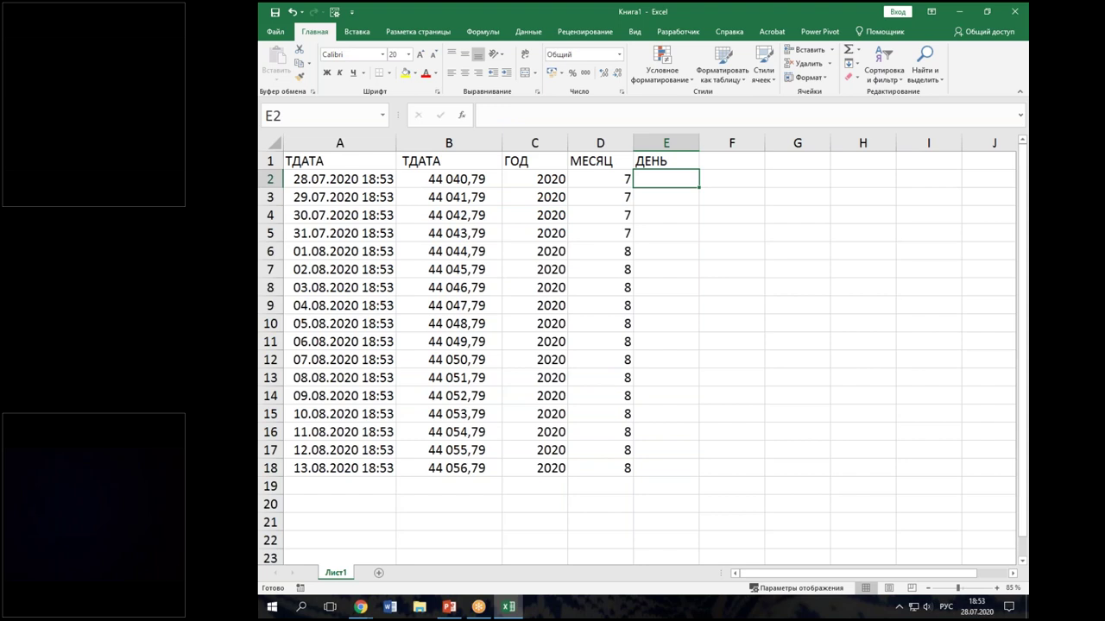
{"action": "type", "text": "="}
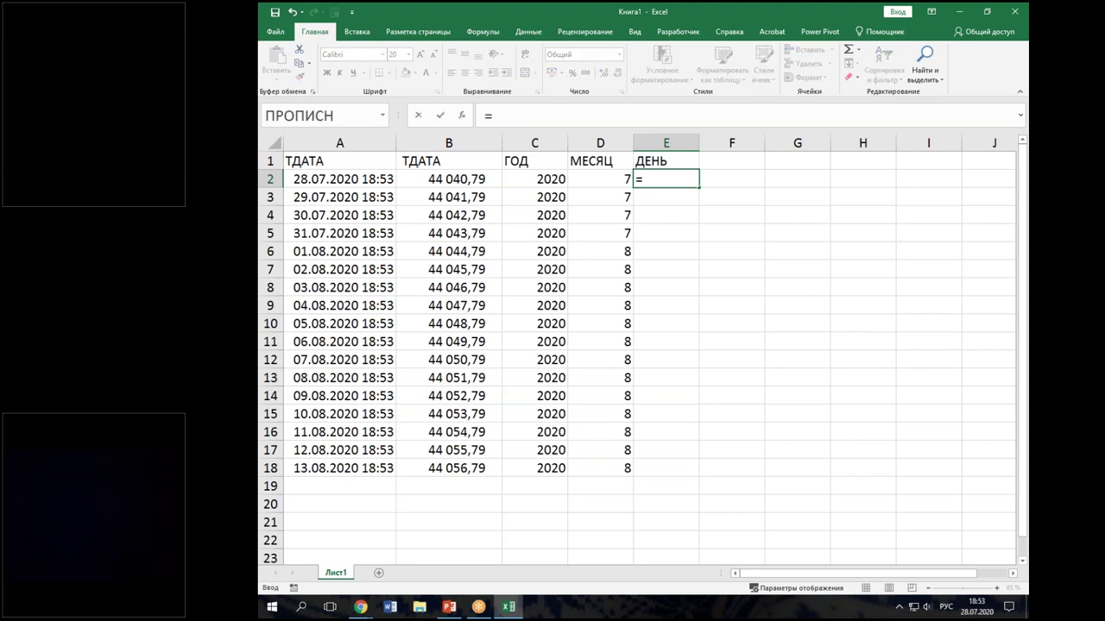
{"action": "type", "text": "ДЕН"}
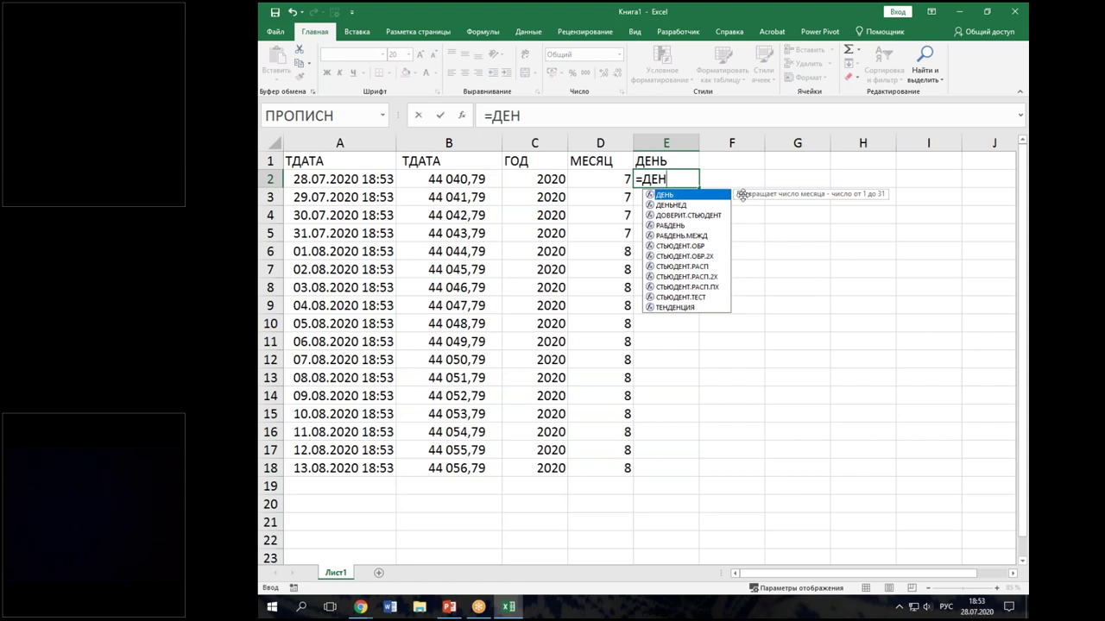
{"action": "key", "text": "Tab"}
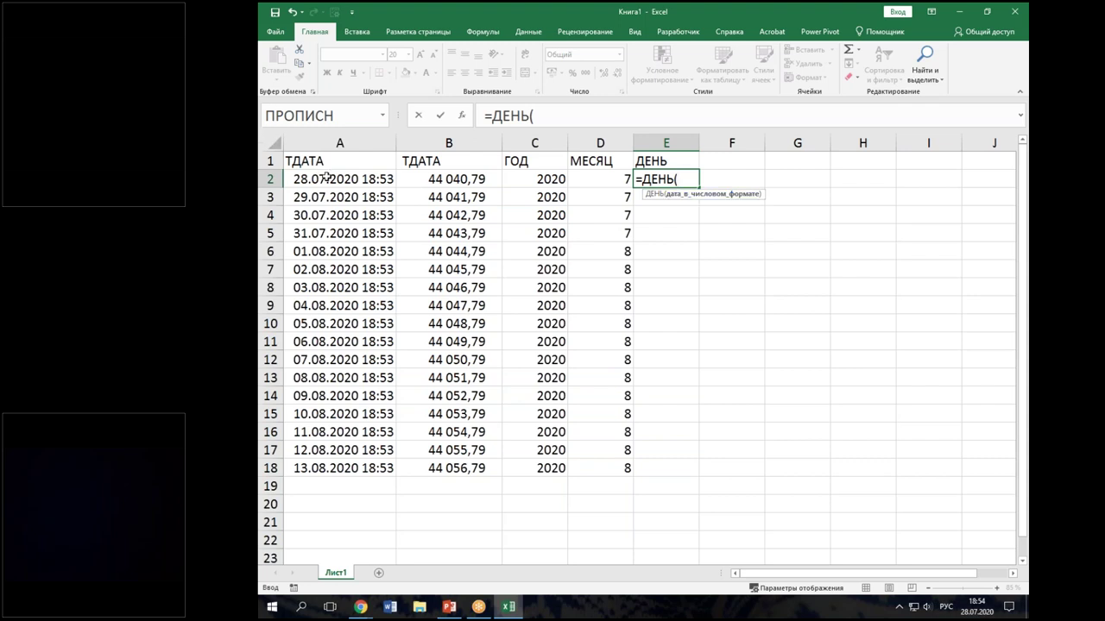
{"action": "left_click", "coordinate": [328, 179]}
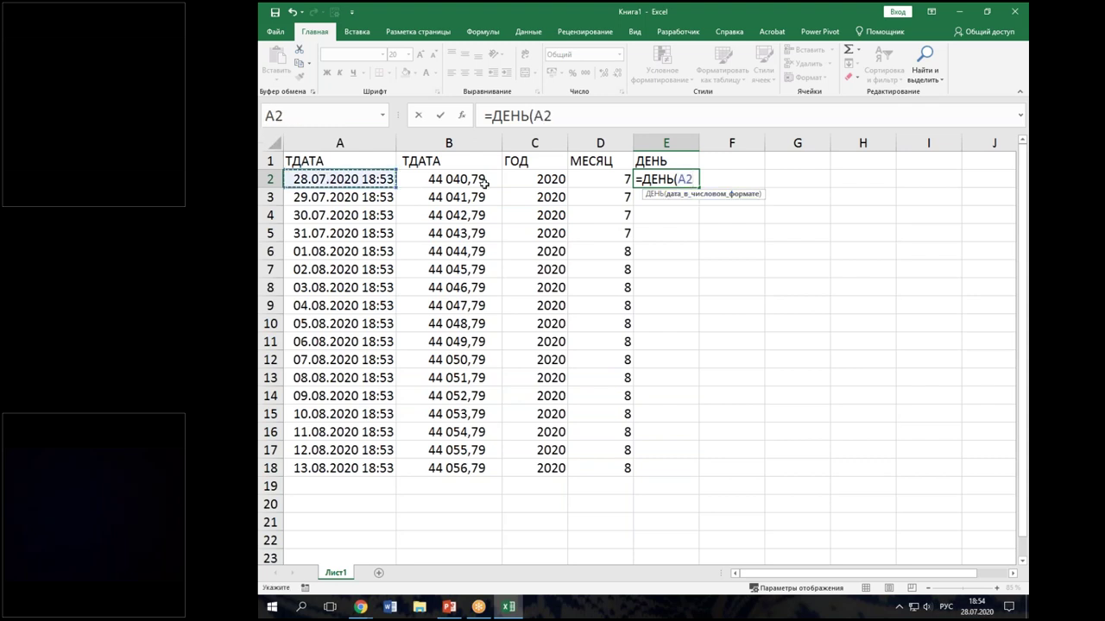
{"action": "key", "text": "Return"}
{"action": "left_click", "coordinate": [693, 185]}
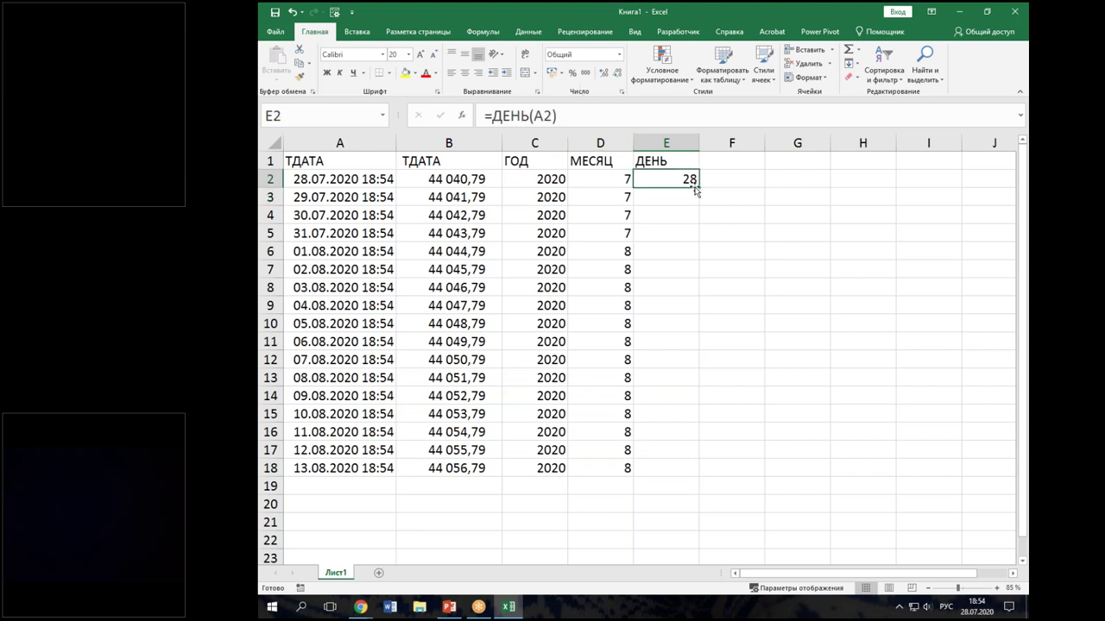
{"action": "double_click", "coordinate": [695, 186]}
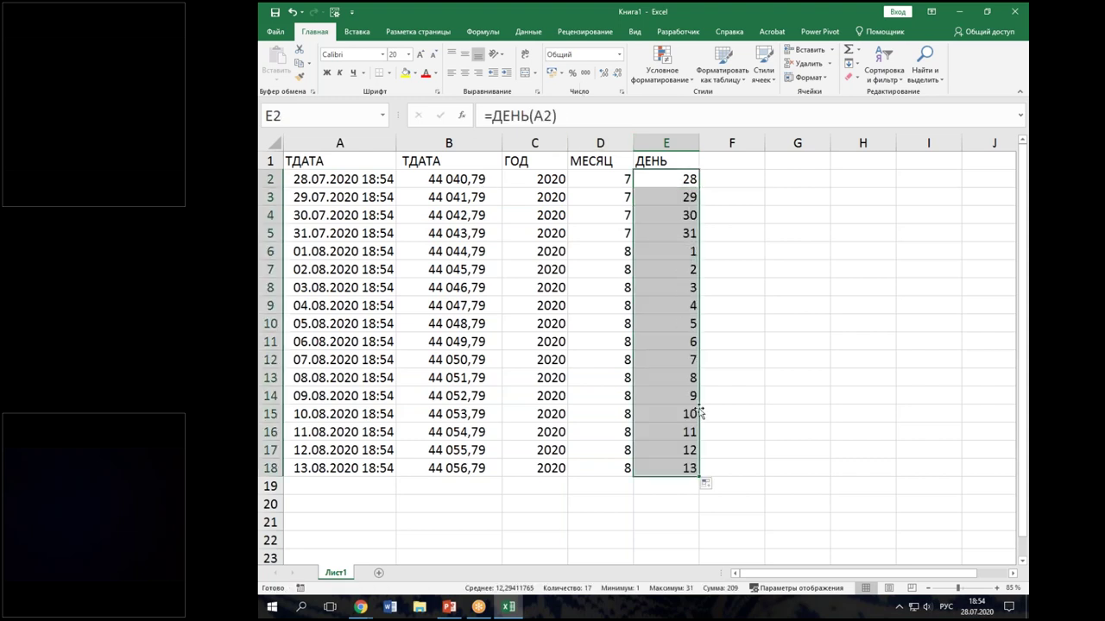
{"action": "scroll", "coordinate": [676, 388], "scroll_direction": "down", "scroll_amount": 1, "text": "ctrl"}
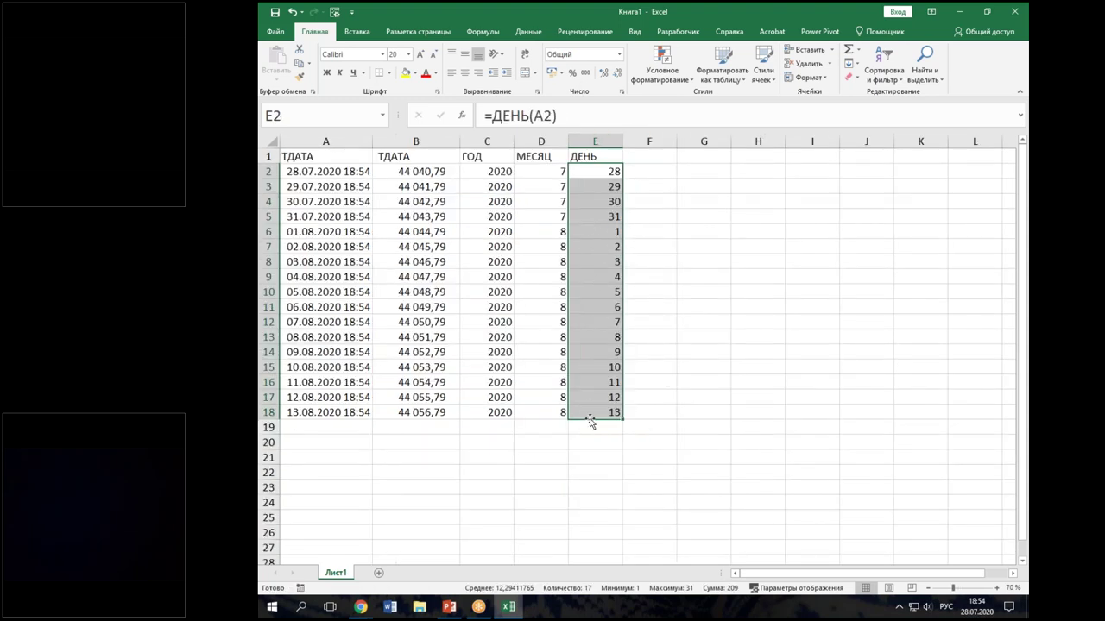
{"action": "left_click", "coordinate": [599, 367]}
{"action": "left_click", "coordinate": [604, 397]}
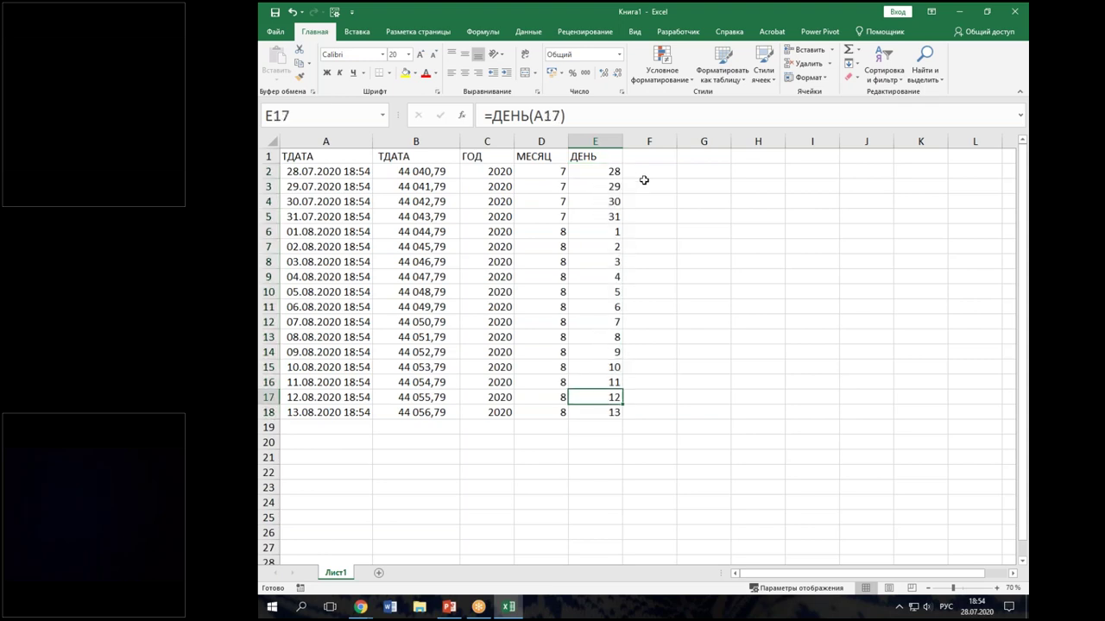
Step: Head F1 'ДАТА' and enter =ДАТА(C2;D2;E2) in F2
{"action": "left_click", "coordinate": [652, 157]}
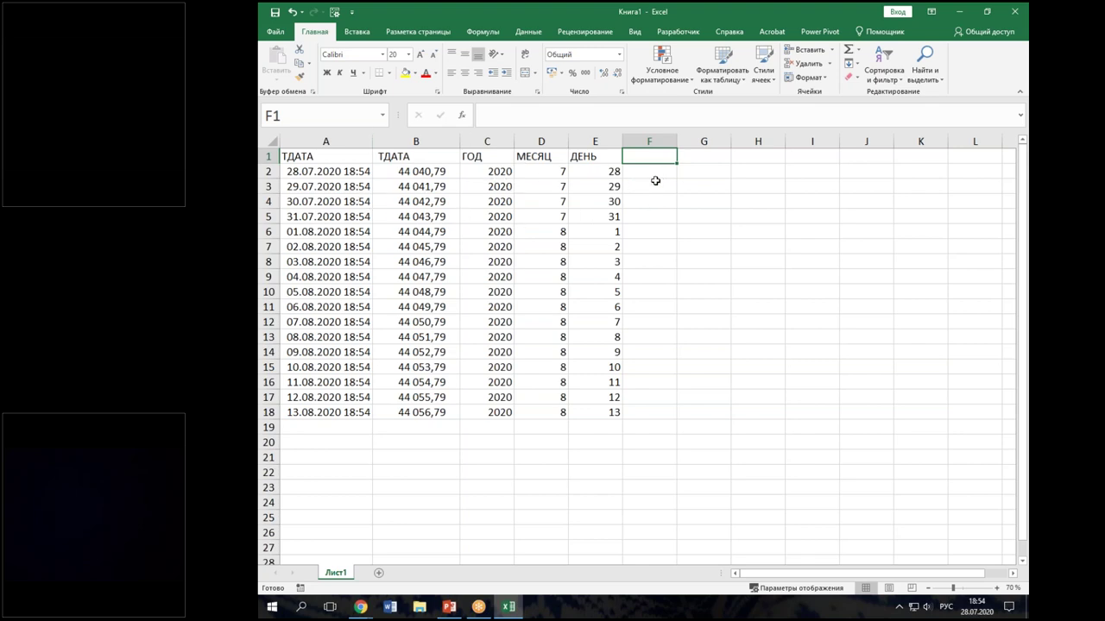
{"action": "type", "text": "ДАТА"}
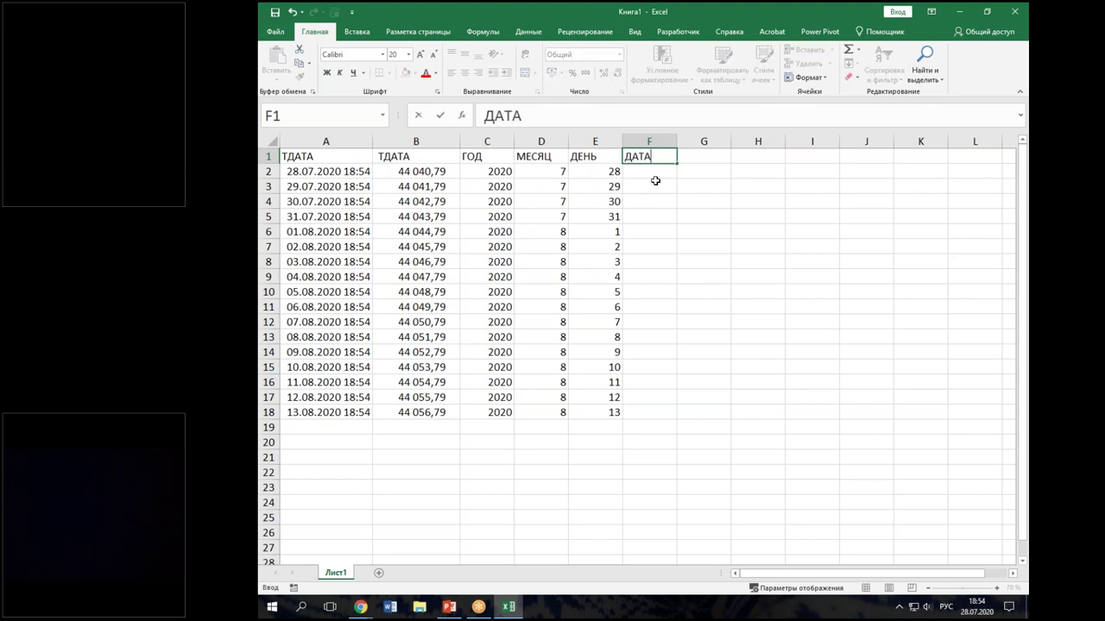
{"action": "key", "text": "Return"}
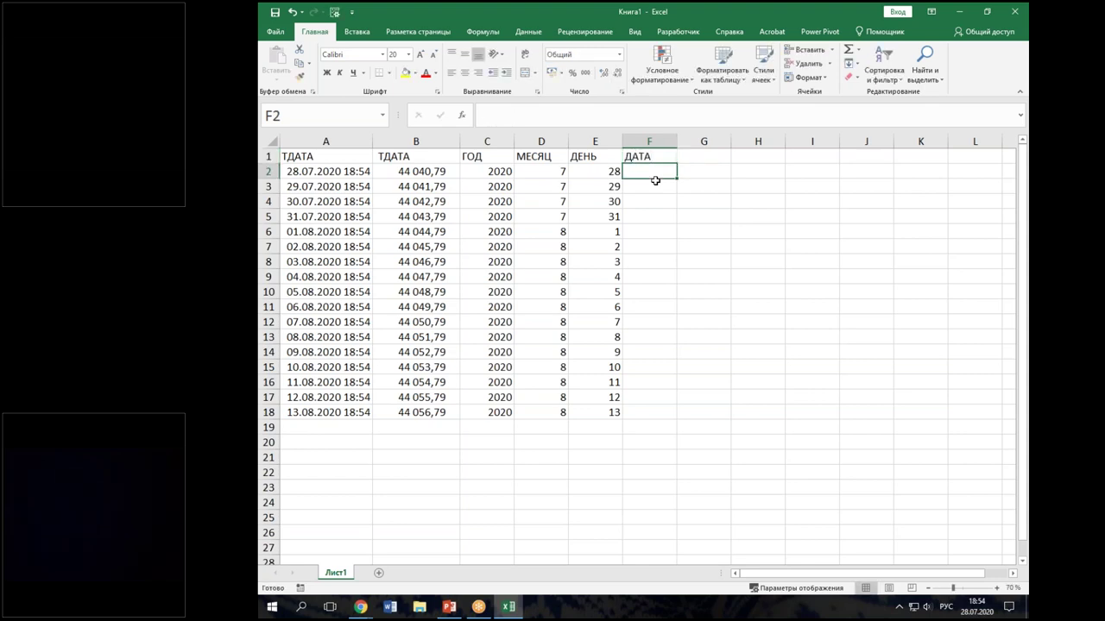
{"action": "type", "text": "=ДАТА"}
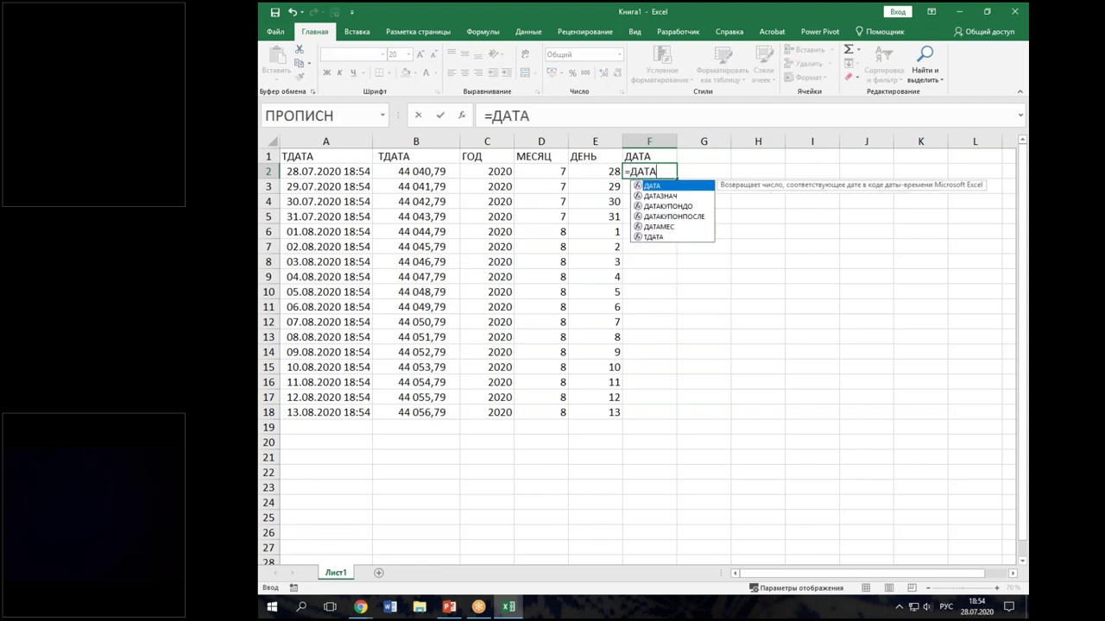
{"action": "type", "text": "("}
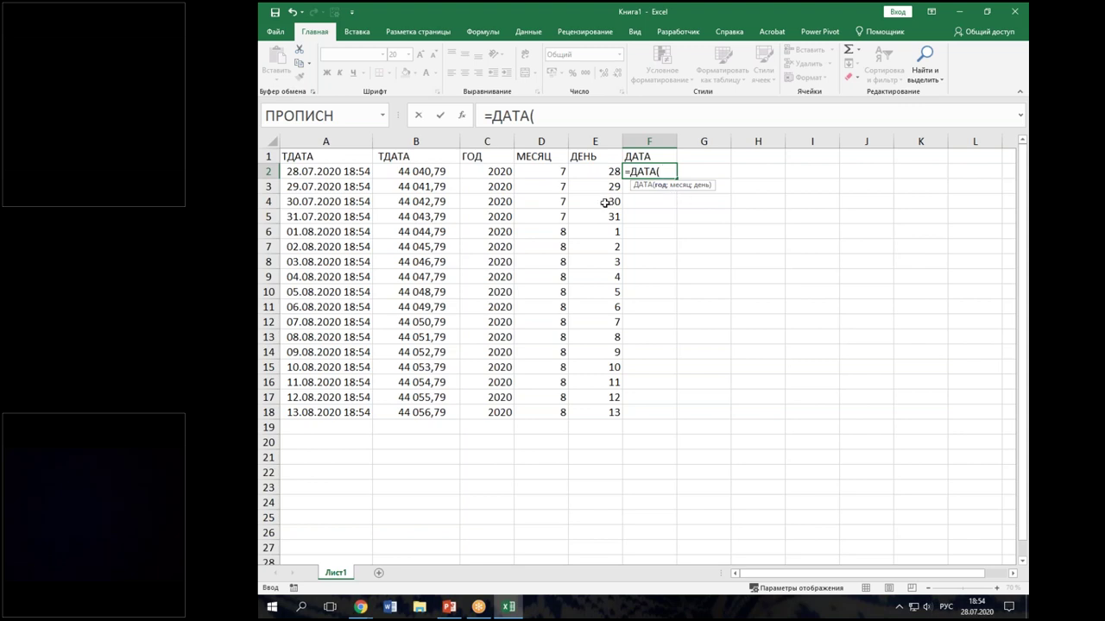
{"action": "left_click", "coordinate": [485, 172]}
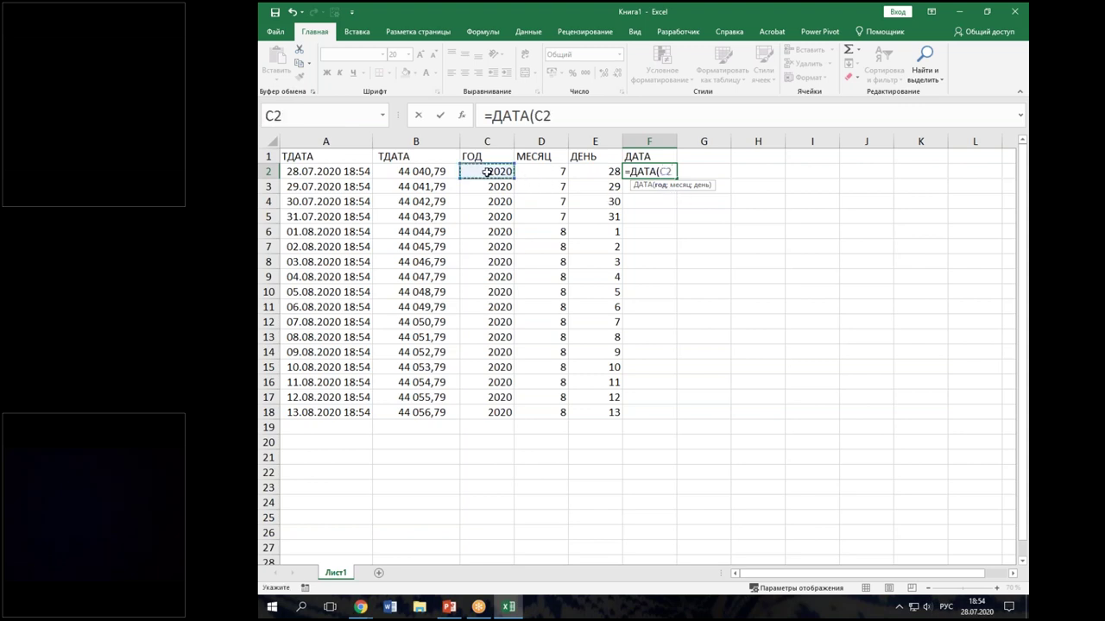
{"action": "type", "text": ";"}
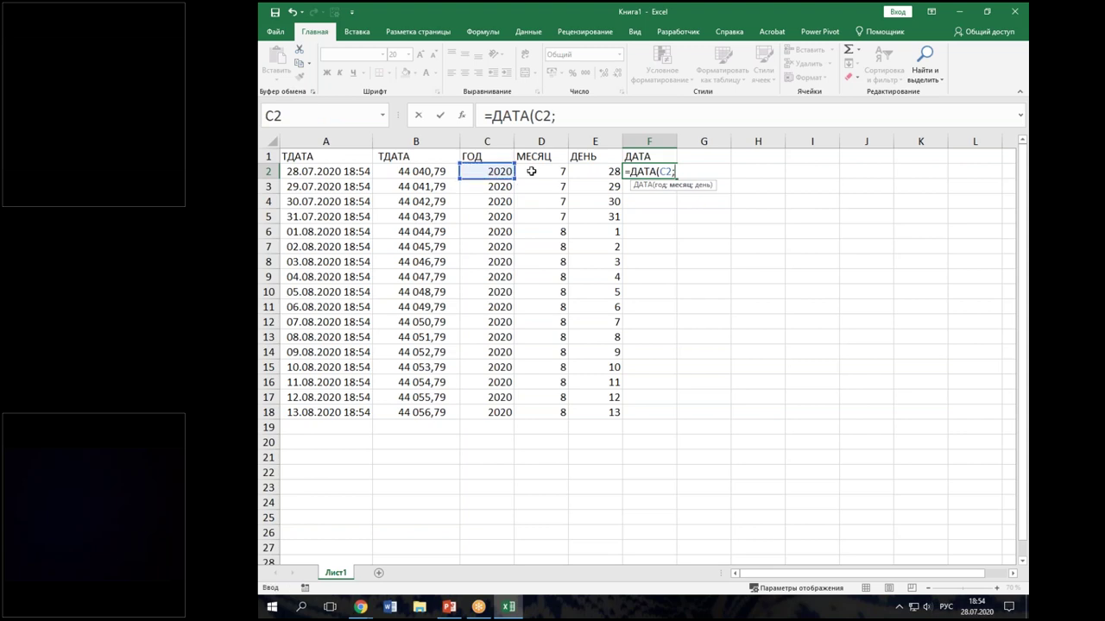
{"action": "left_click", "coordinate": [535, 172]}
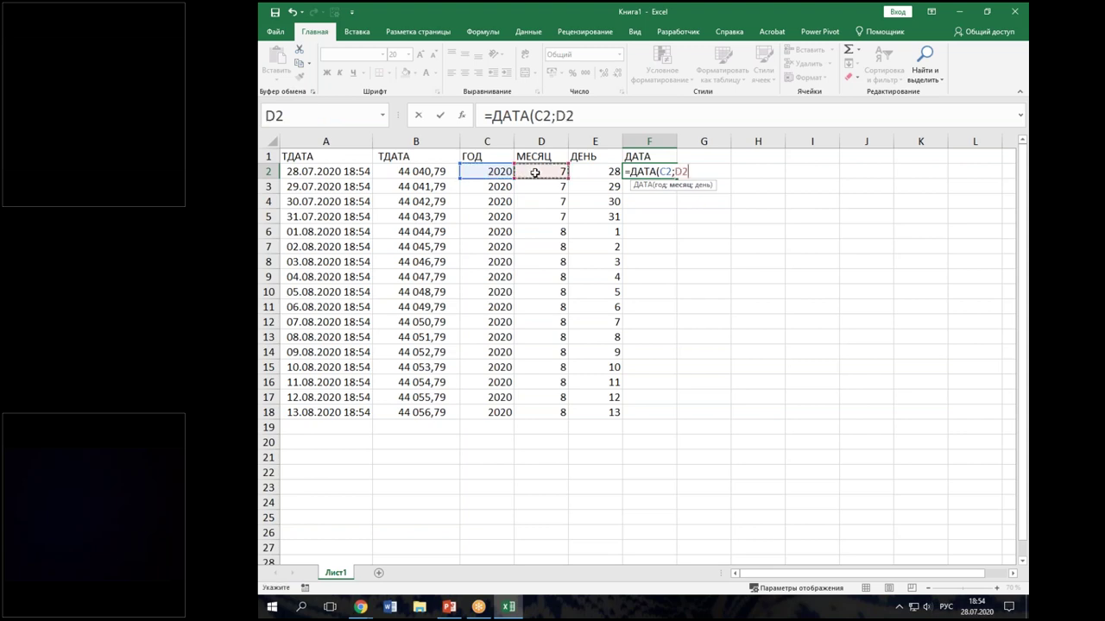
{"action": "type", "text": ";"}
{"action": "left_click", "coordinate": [591, 174]}
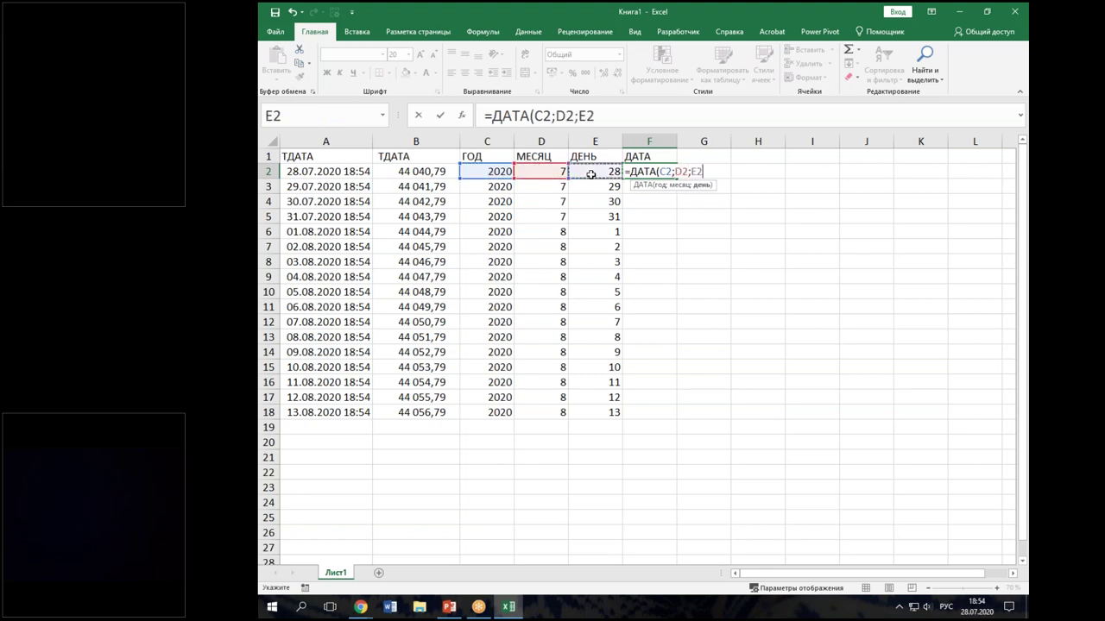
{"action": "type", "text": ")"}
{"action": "key", "text": "Return"}
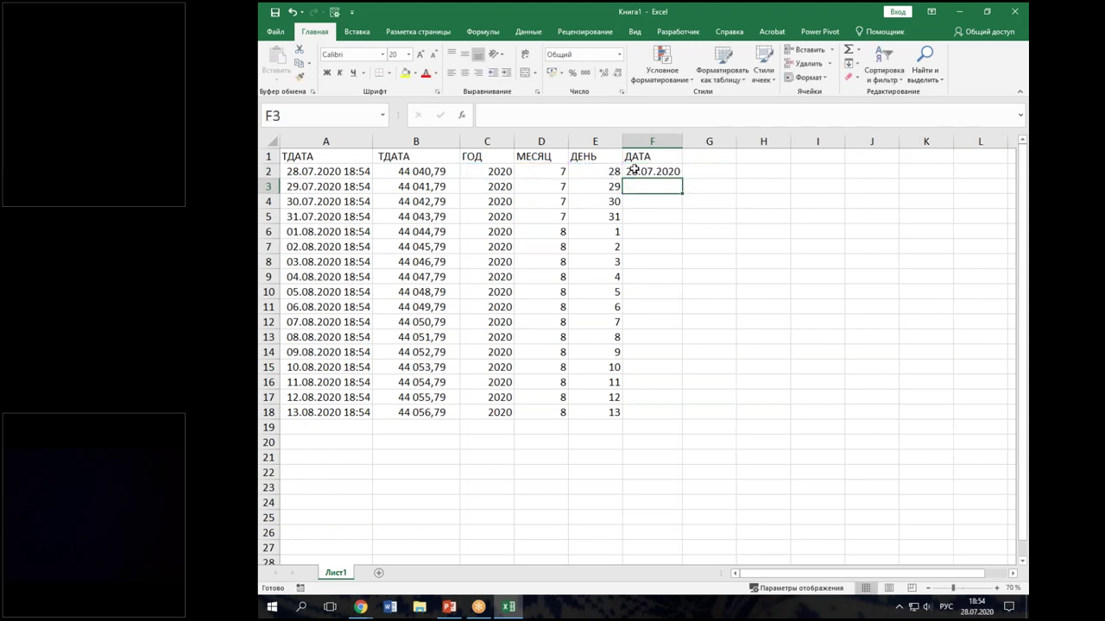
Step: Copy the ДАТА formula down to F18, giving 28.07.2020 through 13.08.2020
{"action": "left_click", "coordinate": [661, 172]}
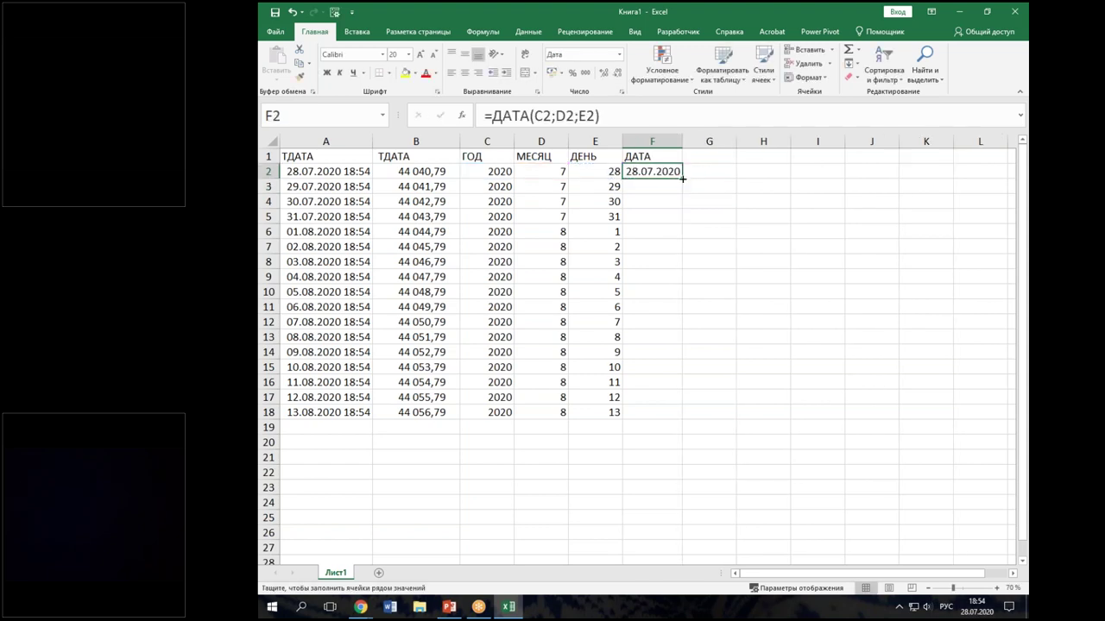
{"action": "double_click", "coordinate": [682, 178]}
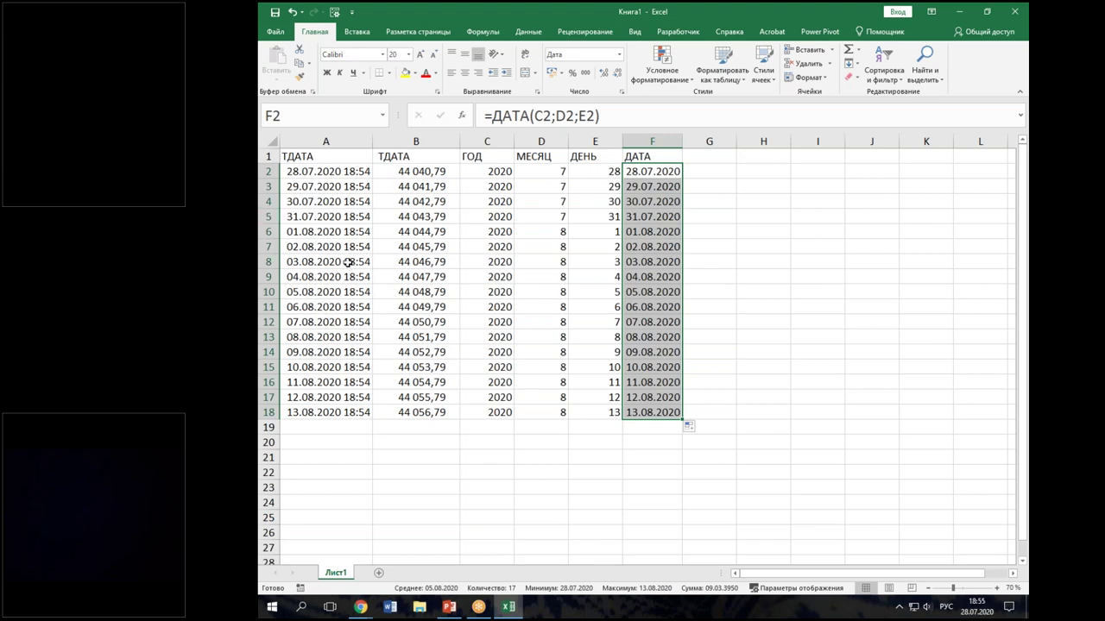
{"action": "left_click", "coordinate": [646, 169]}
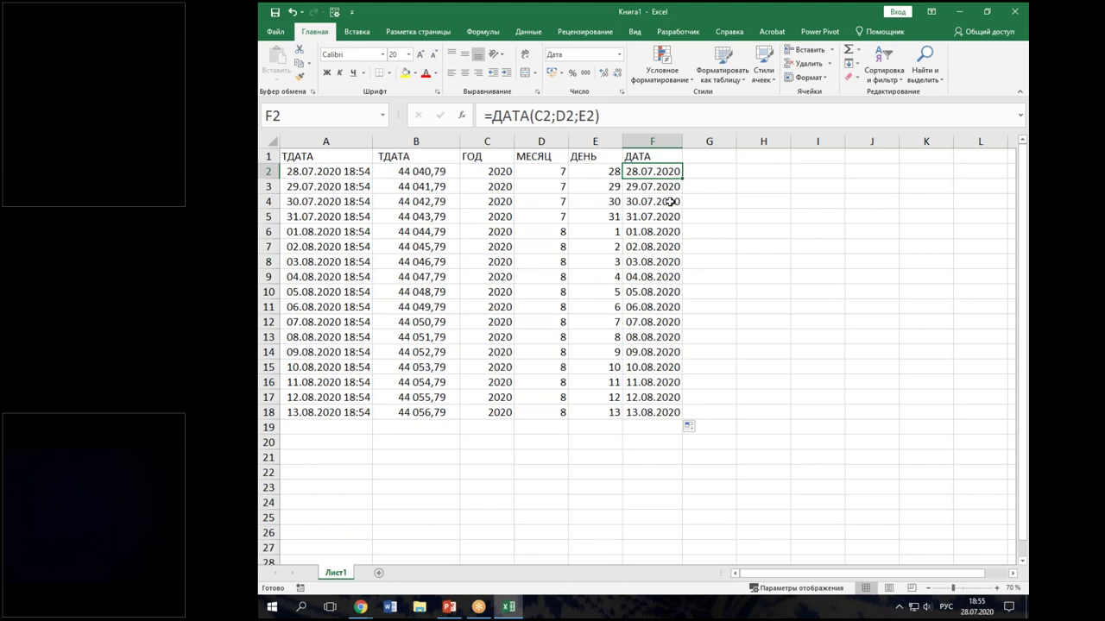
Step: Type the heading 'ДЕНЬНЕД' in cell G1
{"action": "left_click", "coordinate": [706, 158]}
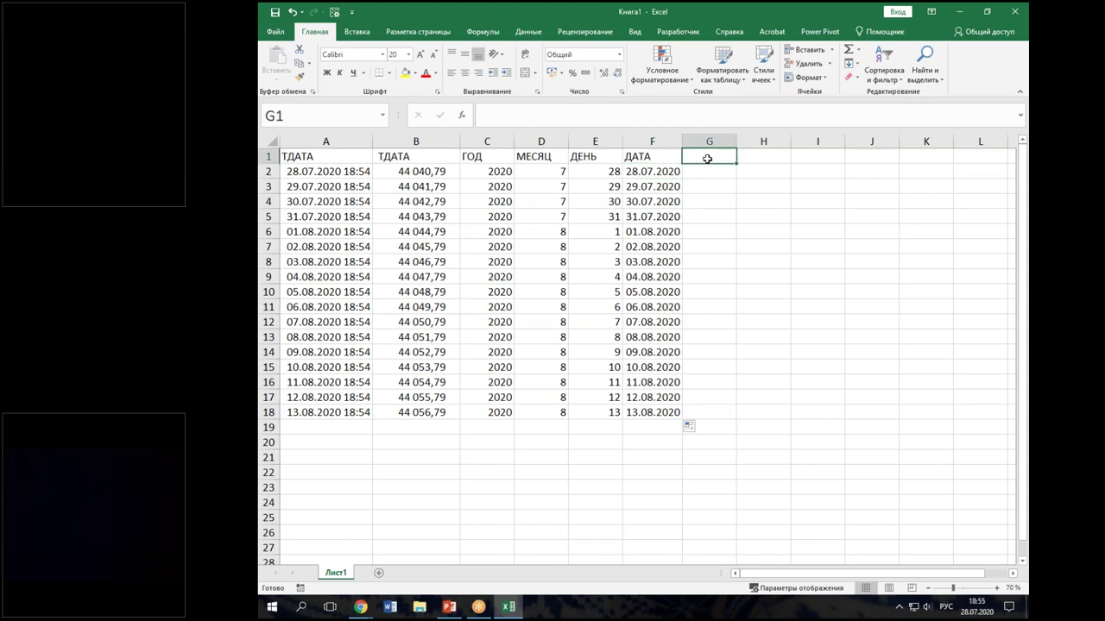
{"action": "type", "text": "ДЕНЬНЕД"}
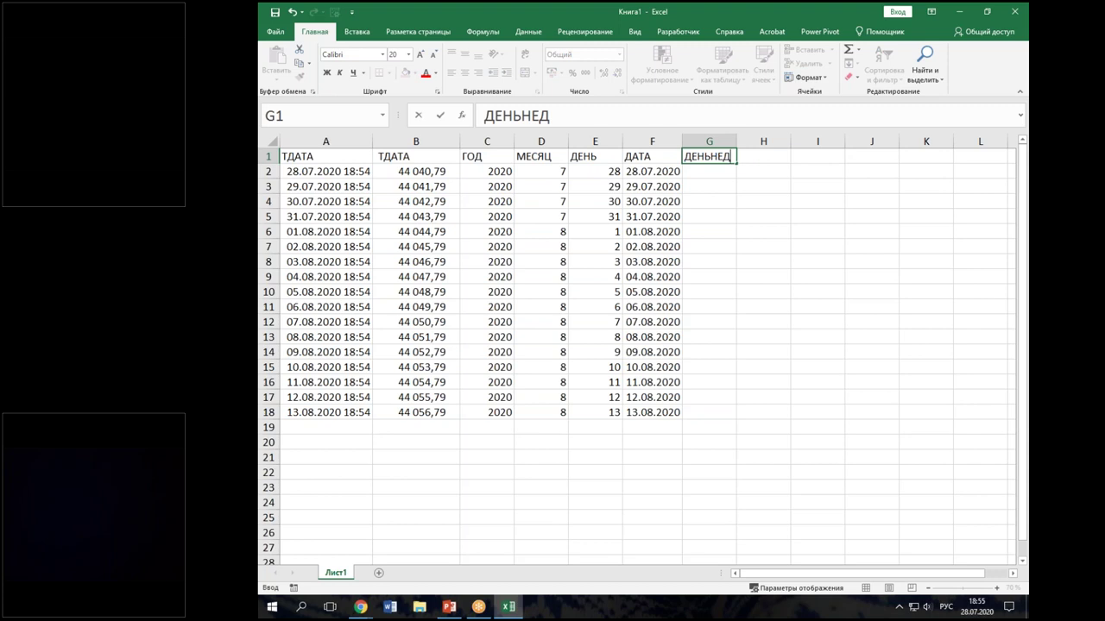
{"action": "key", "text": "Return"}
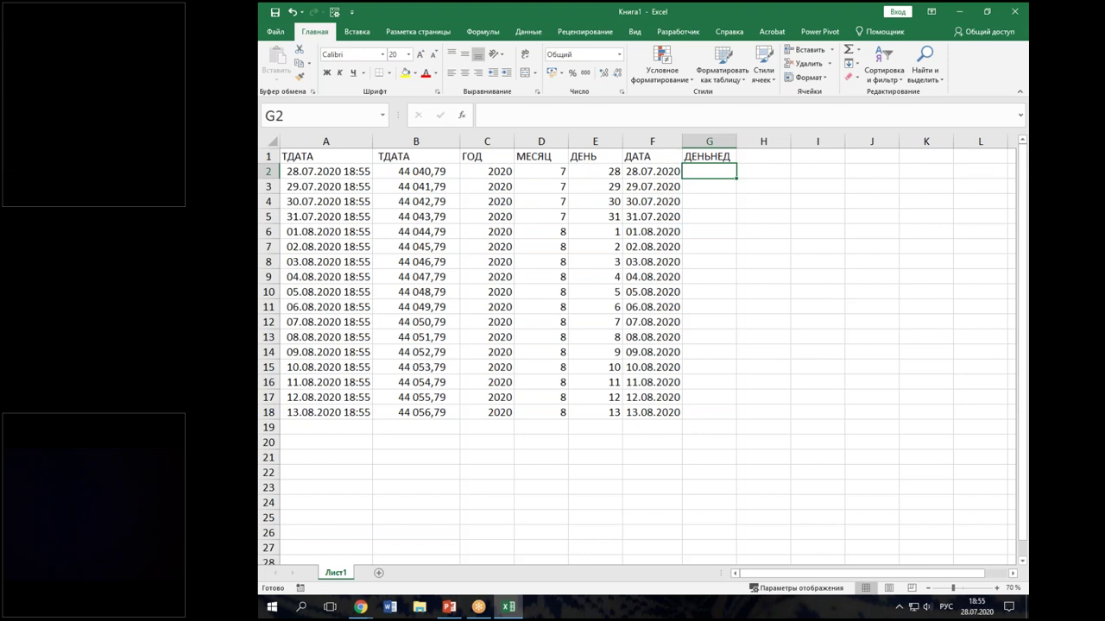
Step: Enter =ДЕНЬНЕД(A2;2) in G2, numbering weekdays with Monday as 1
{"action": "type", "text": "=ДЕ"}
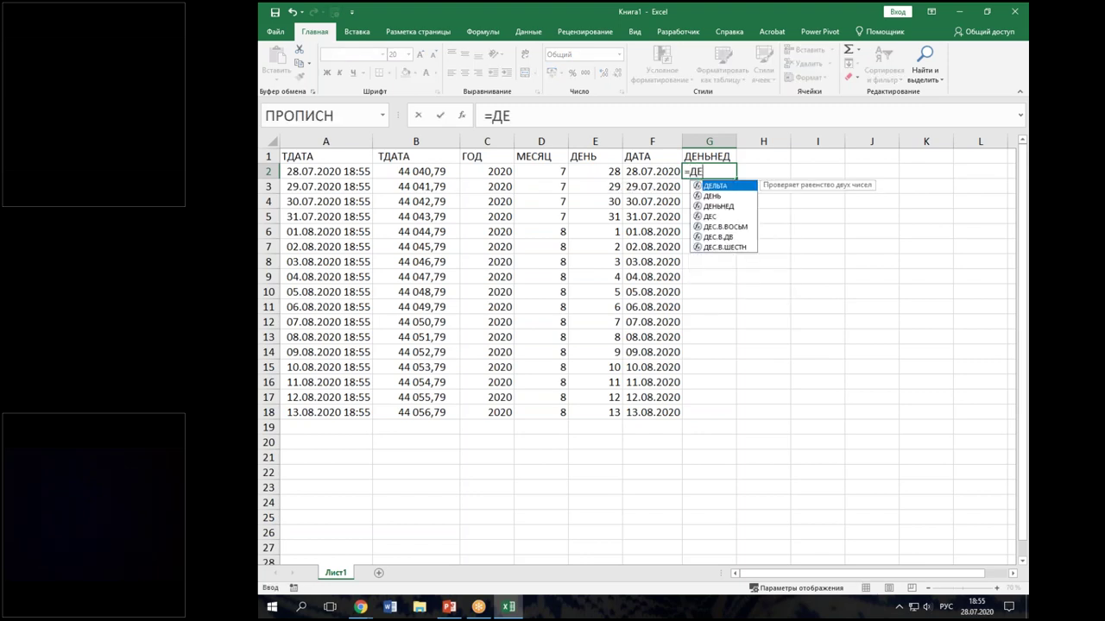
{"action": "type", "text": "НЬ"}
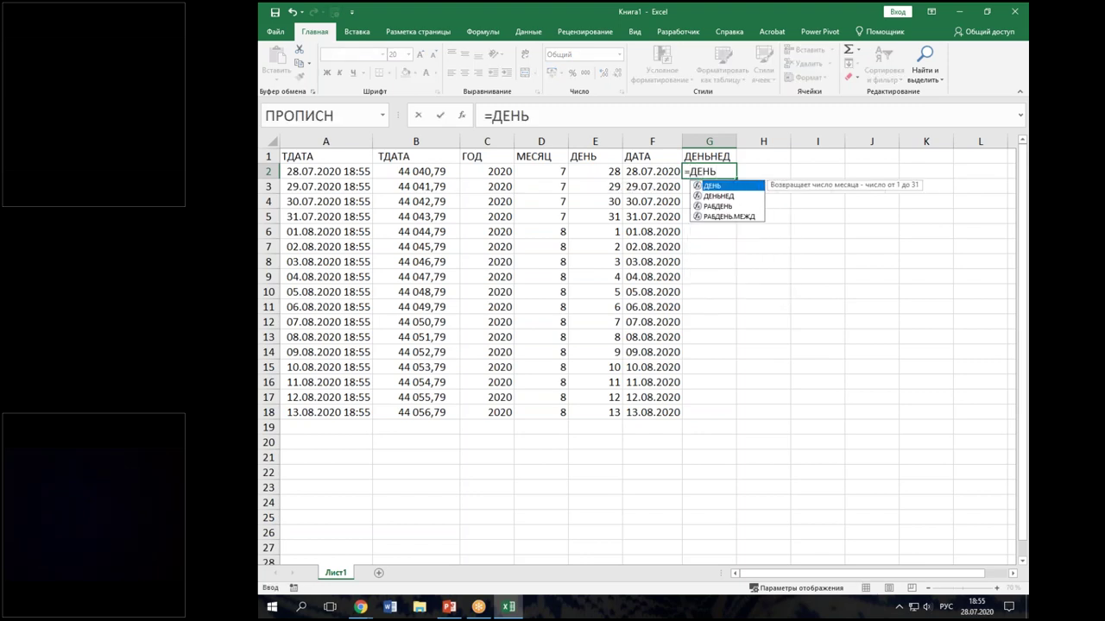
{"action": "key", "text": "Down"}
{"action": "key", "text": "Tab"}
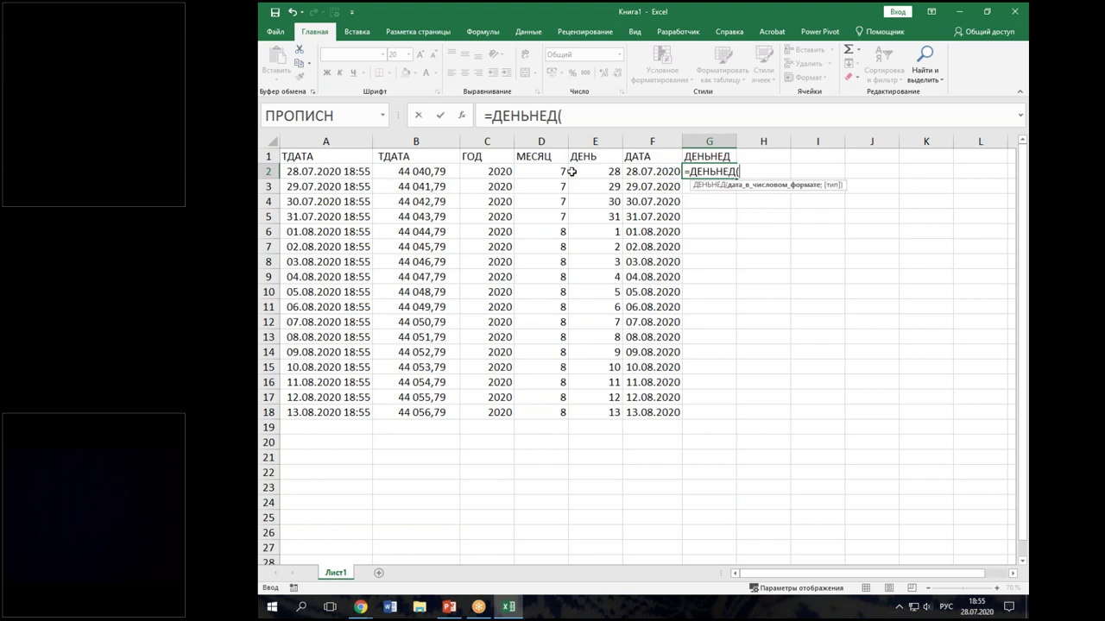
{"action": "left_click", "coordinate": [660, 173]}
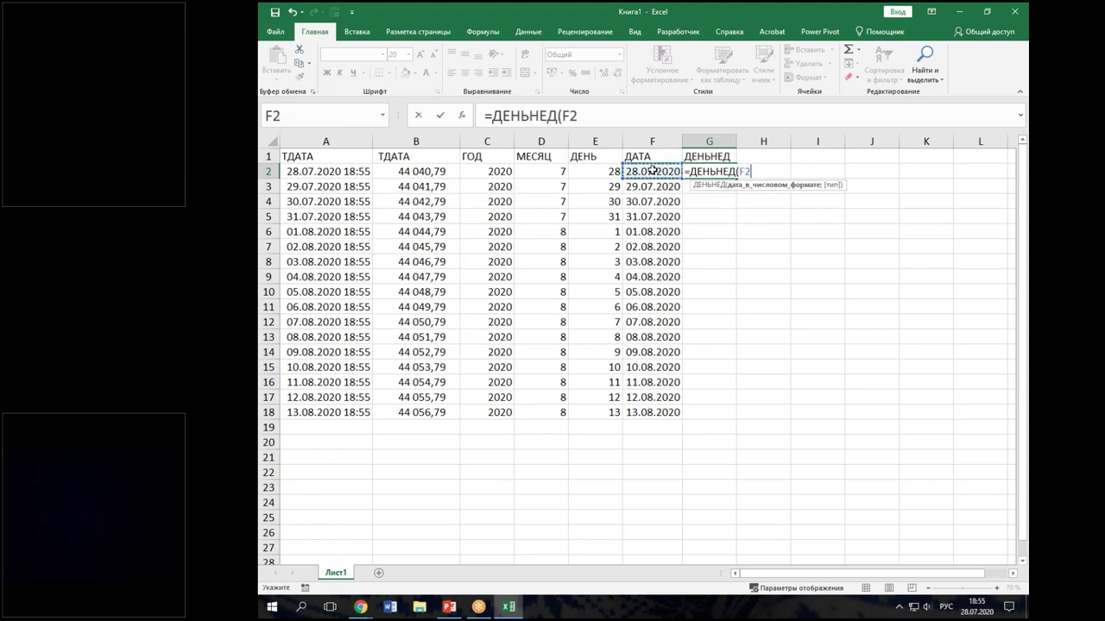
{"action": "left_click", "coordinate": [308, 172]}
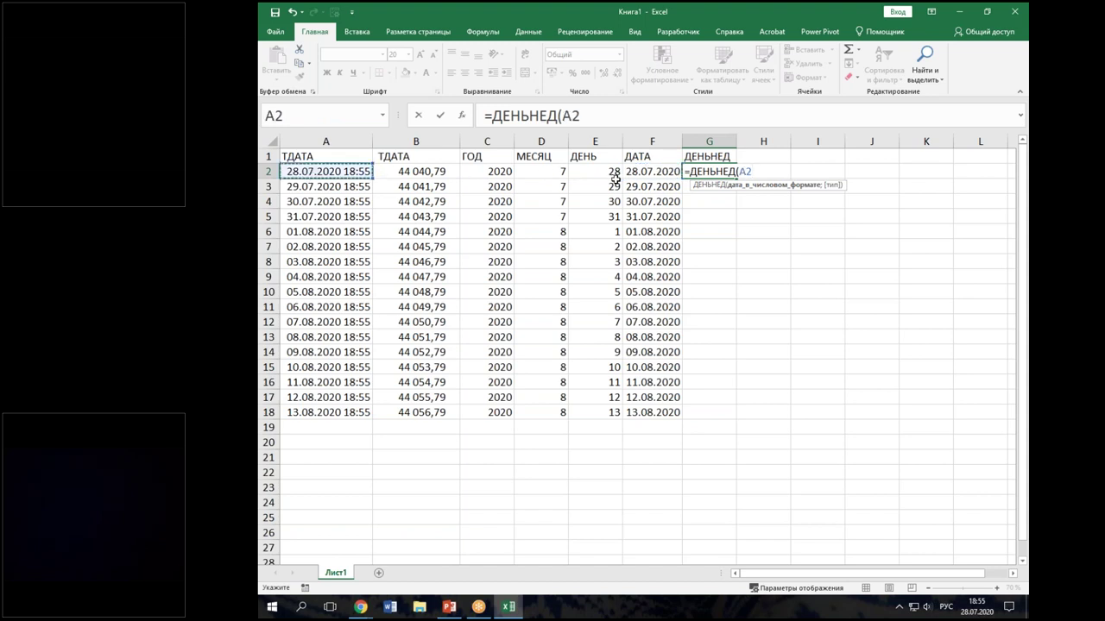
{"action": "type", "text": ";"}
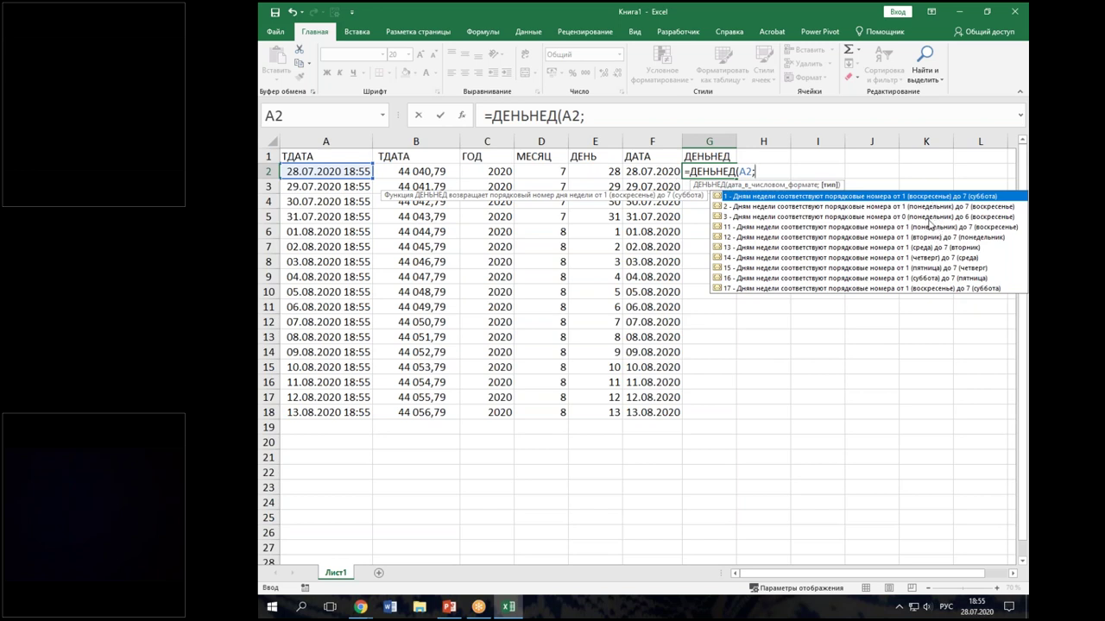
{"action": "left_click", "coordinate": [924, 210]}
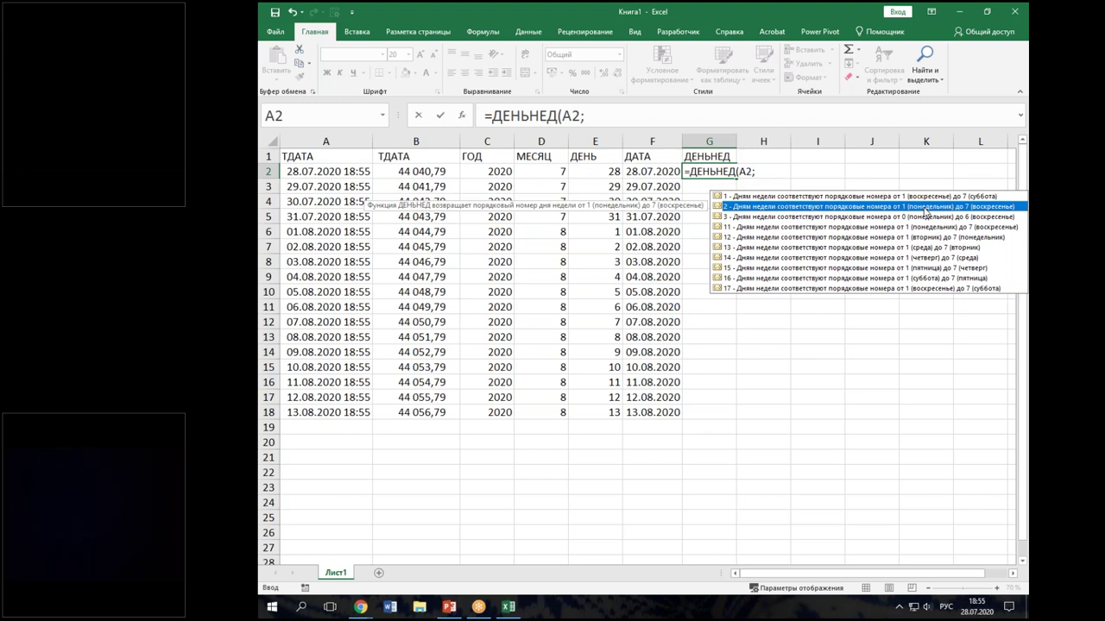
{"action": "left_click", "coordinate": [637, 109]}
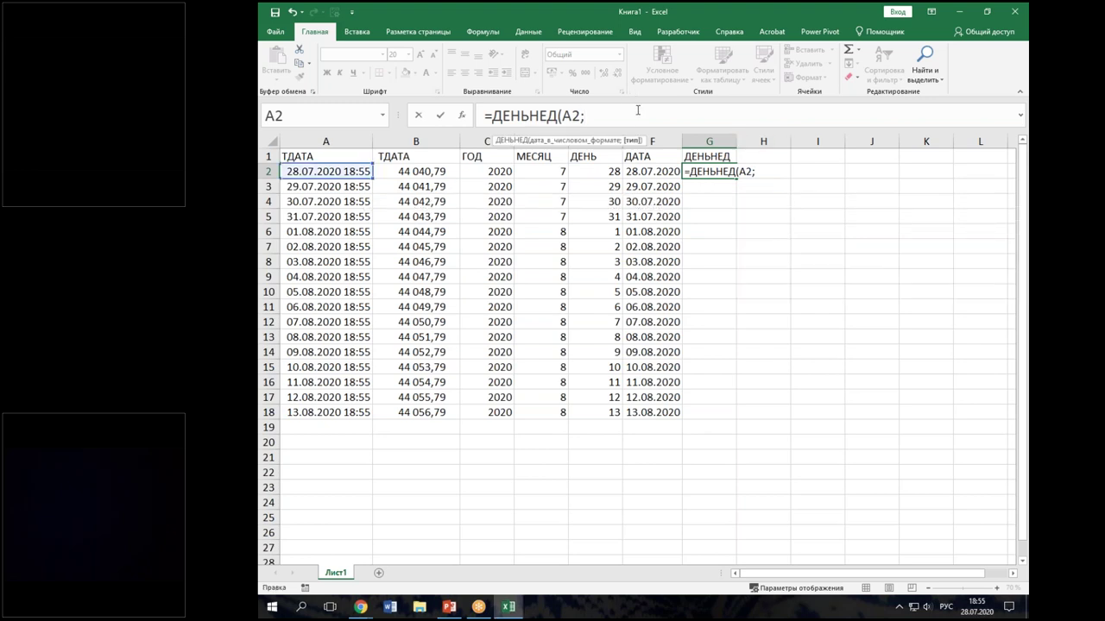
{"action": "type", "text": "2)"}
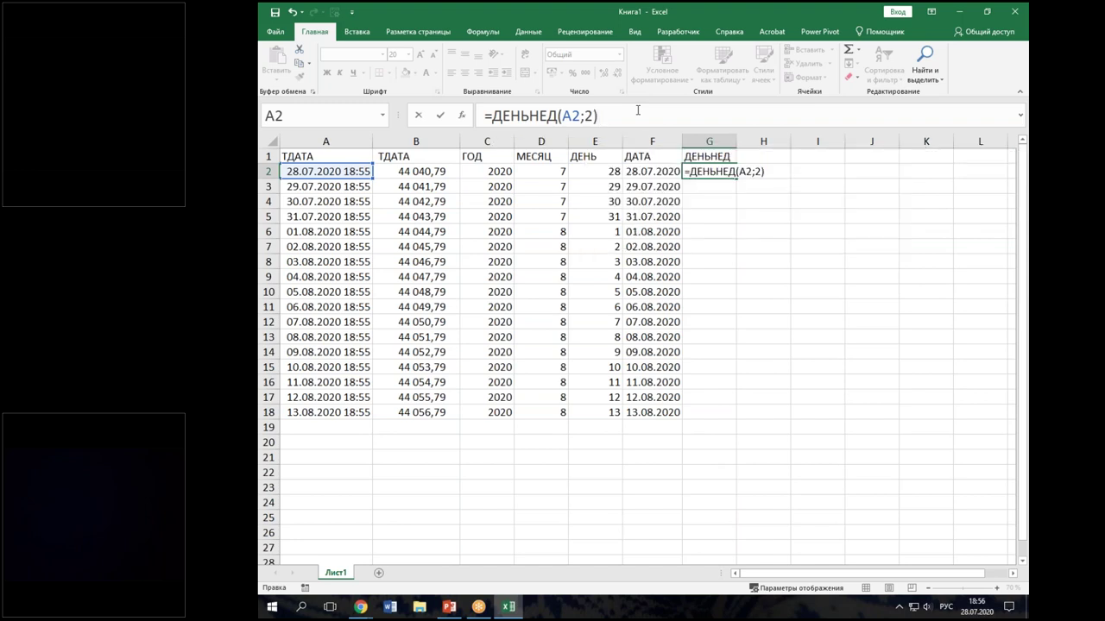
{"action": "key", "text": "Return"}
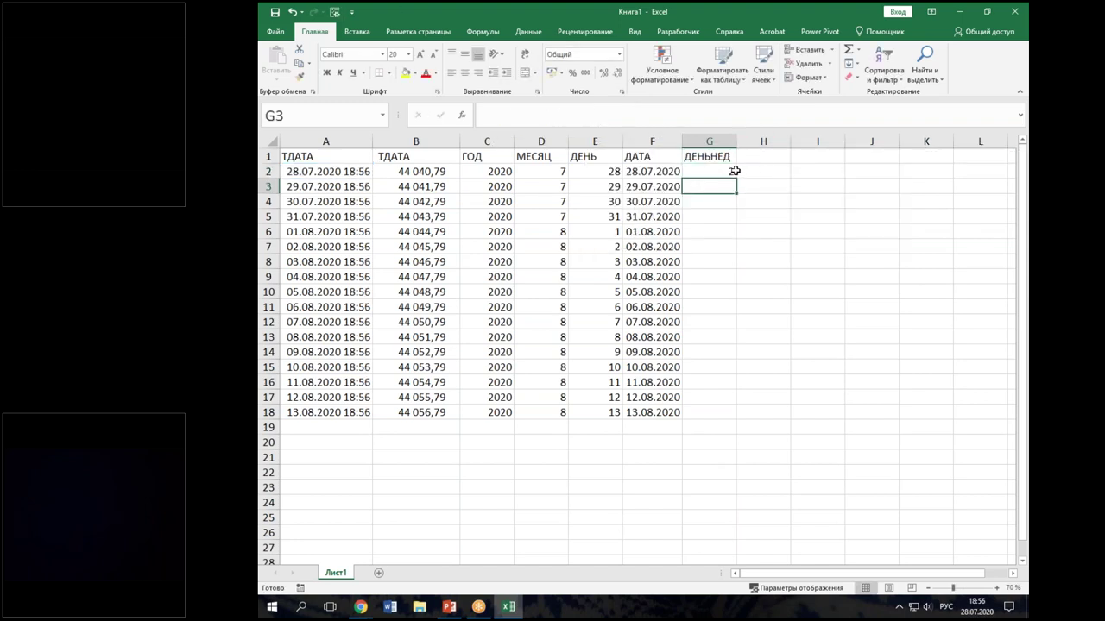
Step: Fill G2's weekday formula down to G18 and check the results in G3 and G4
{"action": "left_click", "coordinate": [734, 172]}
{"action": "double_click", "coordinate": [736, 178]}
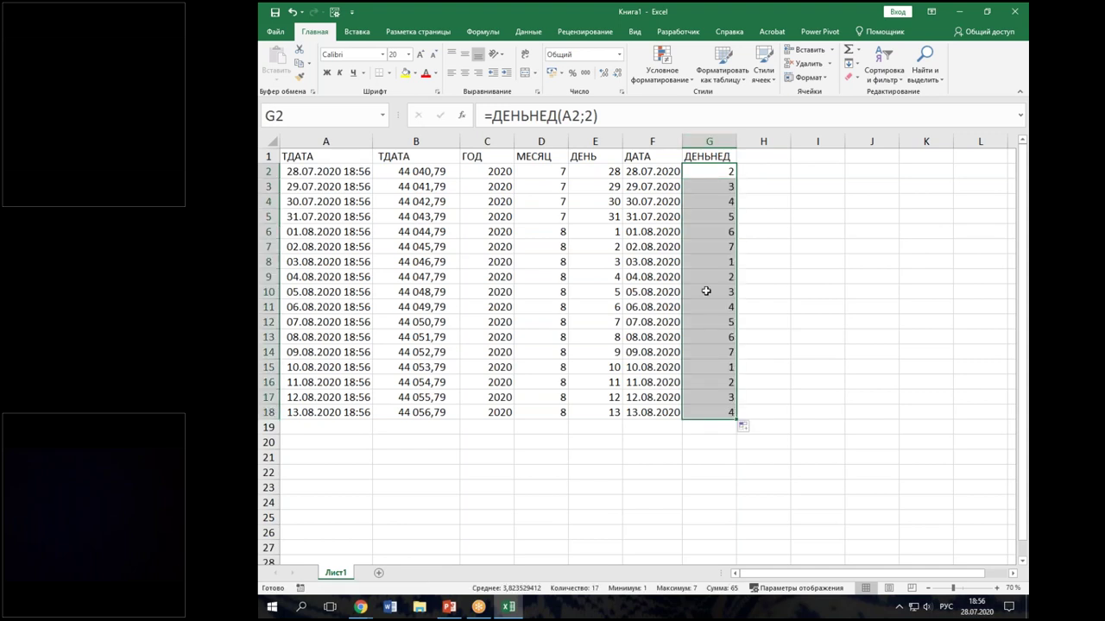
{"action": "left_click", "coordinate": [718, 207]}
{"action": "left_click", "coordinate": [722, 173]}
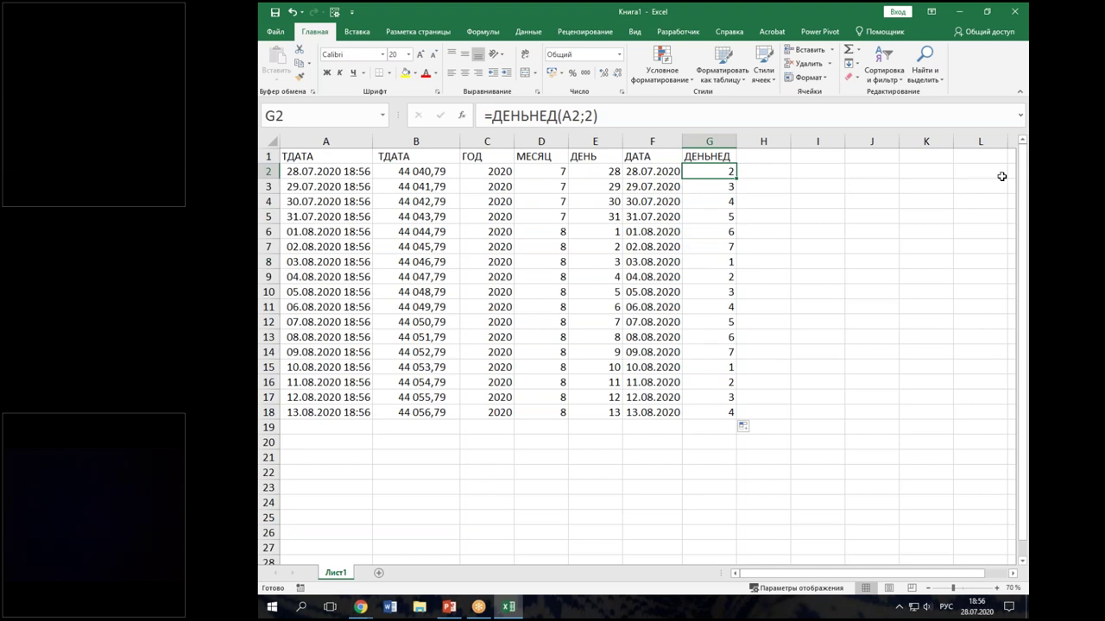
{"action": "key", "text": "Down"}
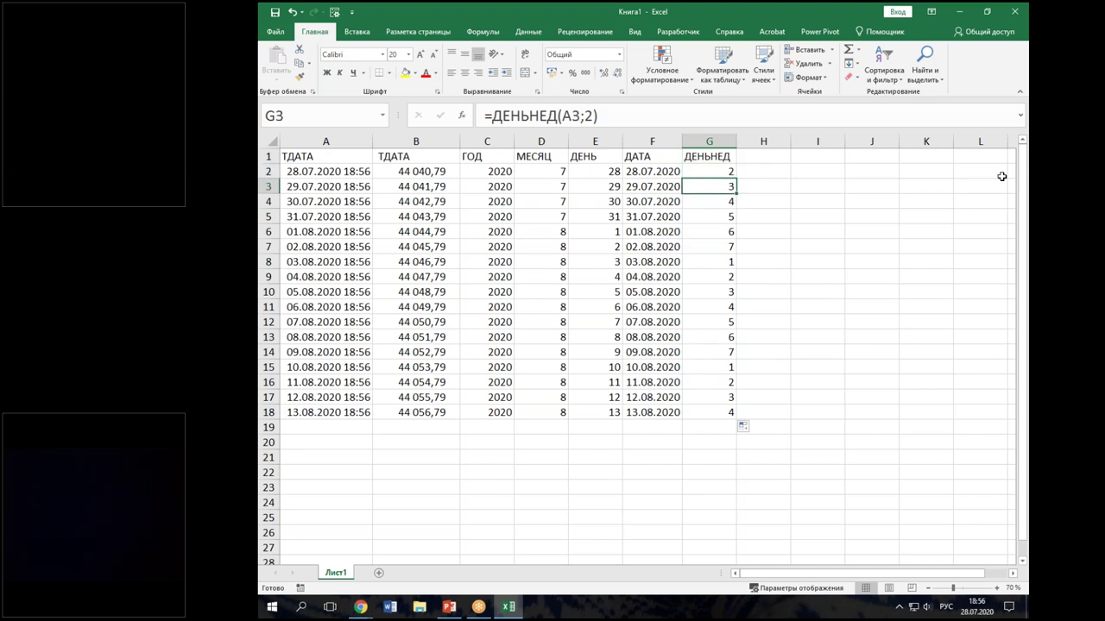
{"action": "key", "text": "Down"}
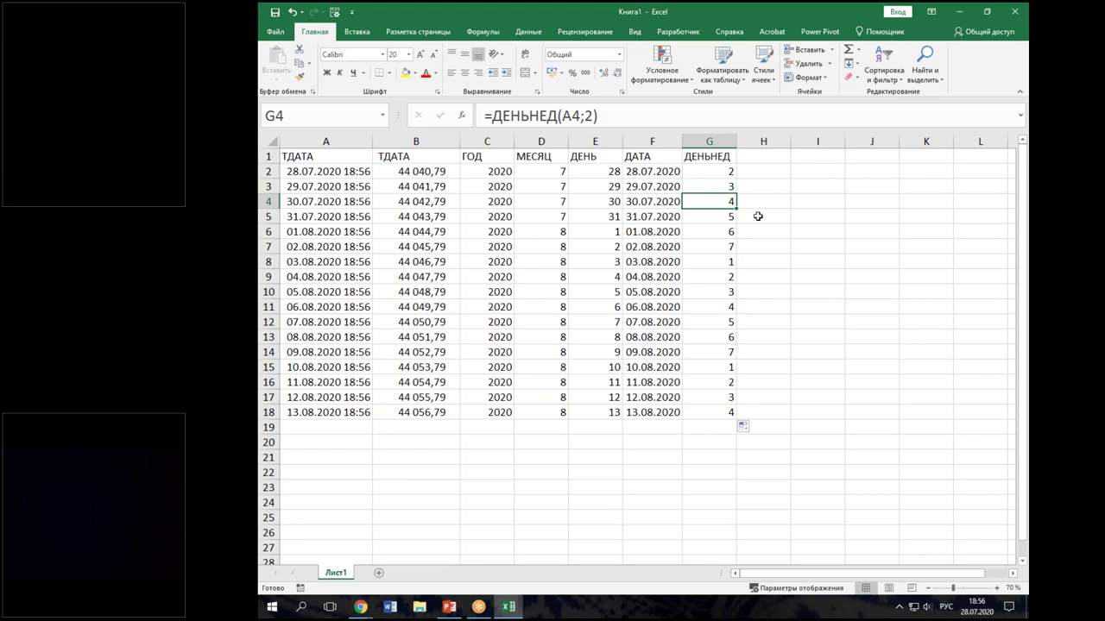
Step: Review the slide 9 preceding-Monday table in PowerPoint, then return to the Книга1 workbook
{"action": "left_click", "coordinate": [449, 608]}
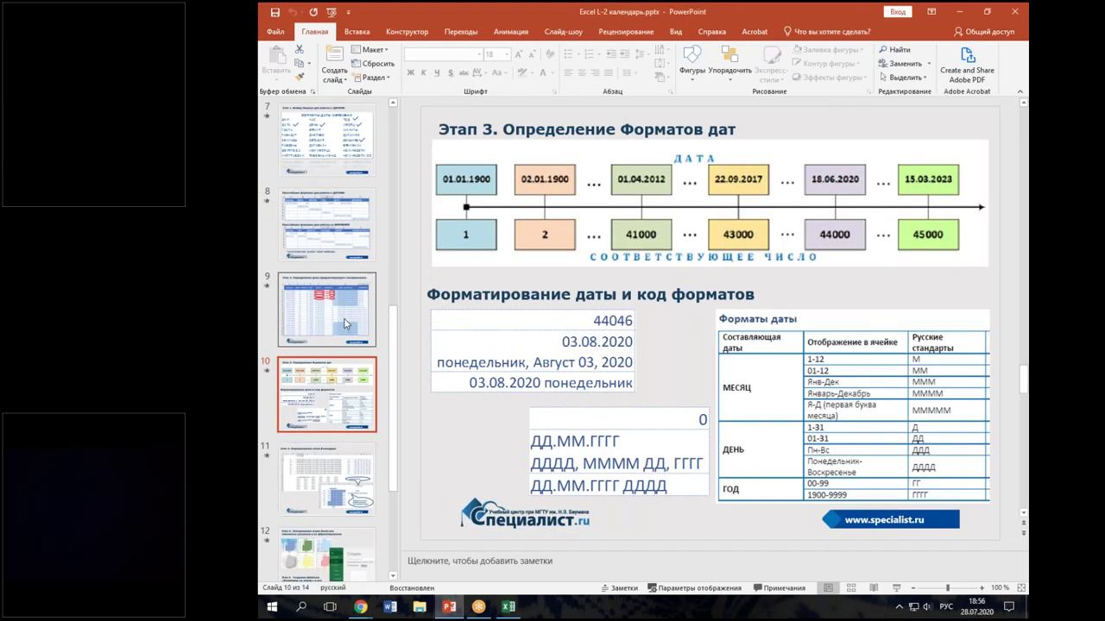
{"action": "left_click", "coordinate": [310, 231]}
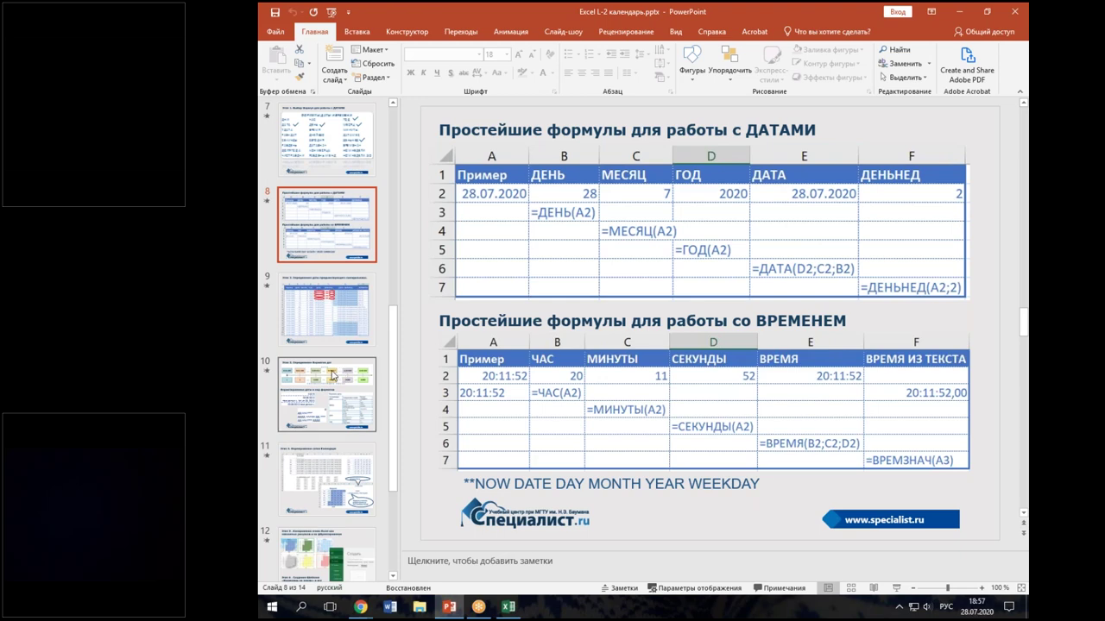
{"action": "left_click", "coordinate": [340, 330]}
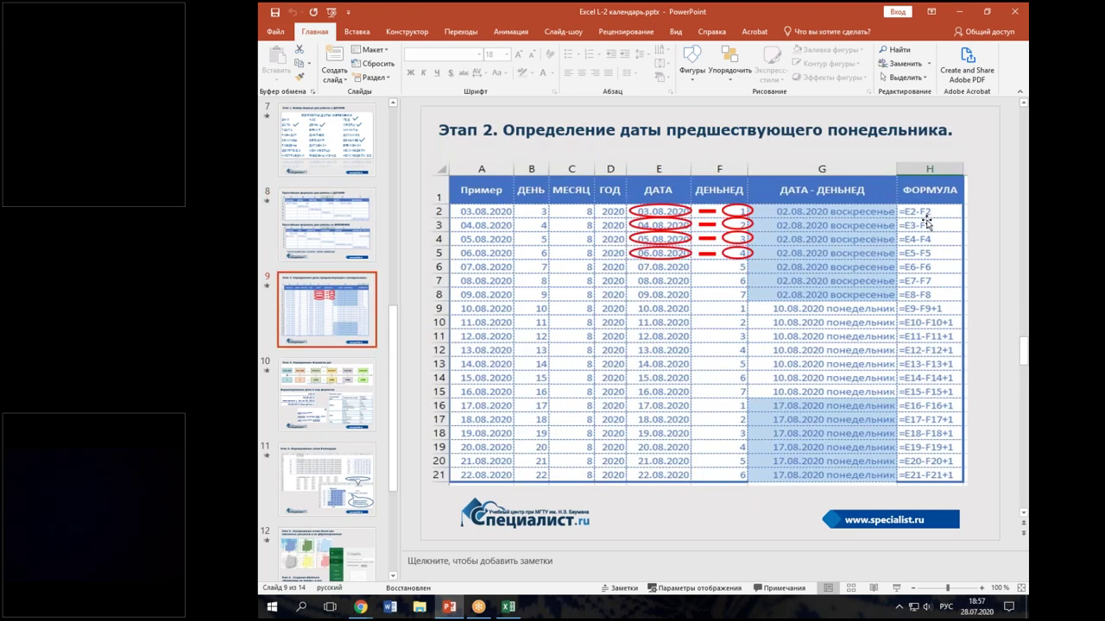
{"action": "left_click", "coordinate": [509, 607]}
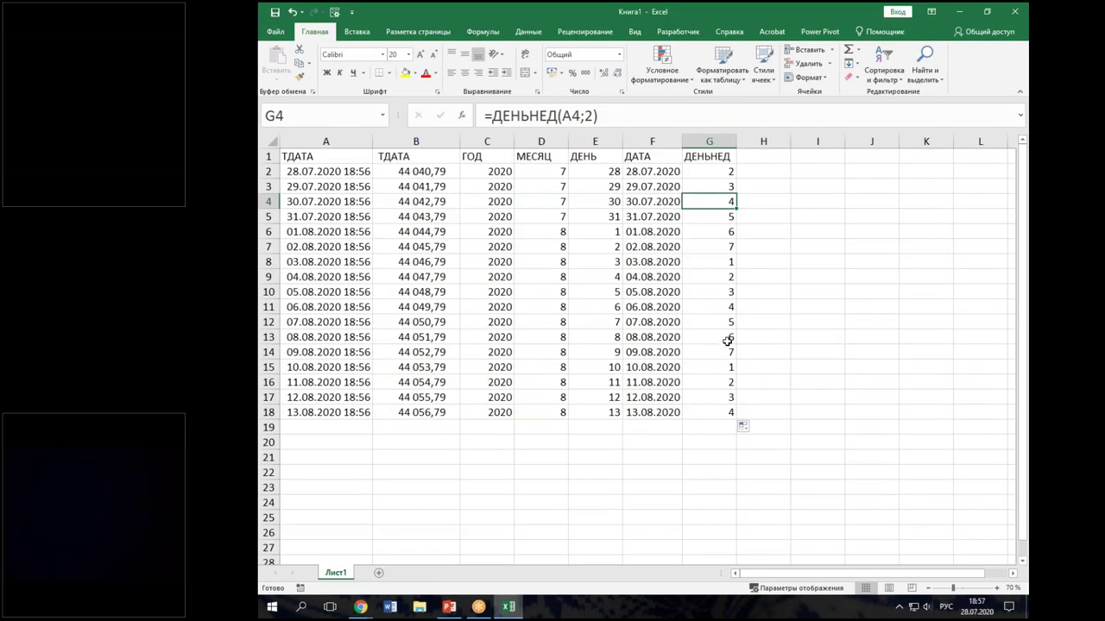
Step: Enter 1001 in K13 and fill the series 1001–1012 down to K24
{"action": "scroll", "coordinate": [727, 341], "scroll_direction": "down", "scroll_amount": 1, "text": "ctrl"}
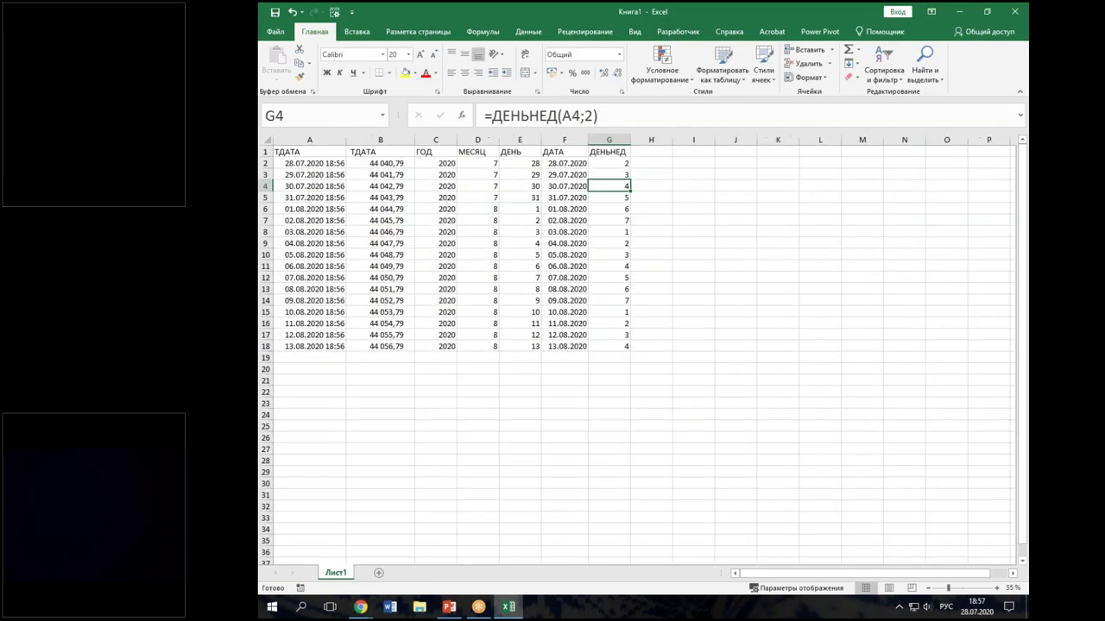
{"action": "left_click", "coordinate": [775, 289]}
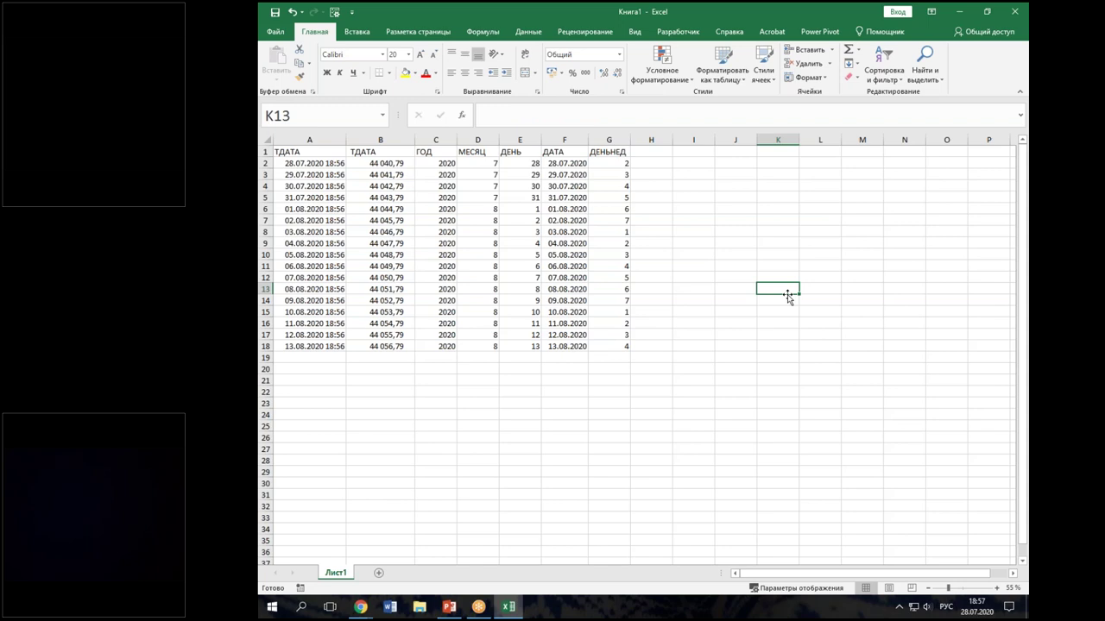
{"action": "type", "text": "1001"}
{"action": "key", "text": "Return"}
{"action": "left_click", "coordinate": [788, 291]}
{"action": "left_click_drag", "start_coordinate": [788, 294], "coordinate": [788, 423]}
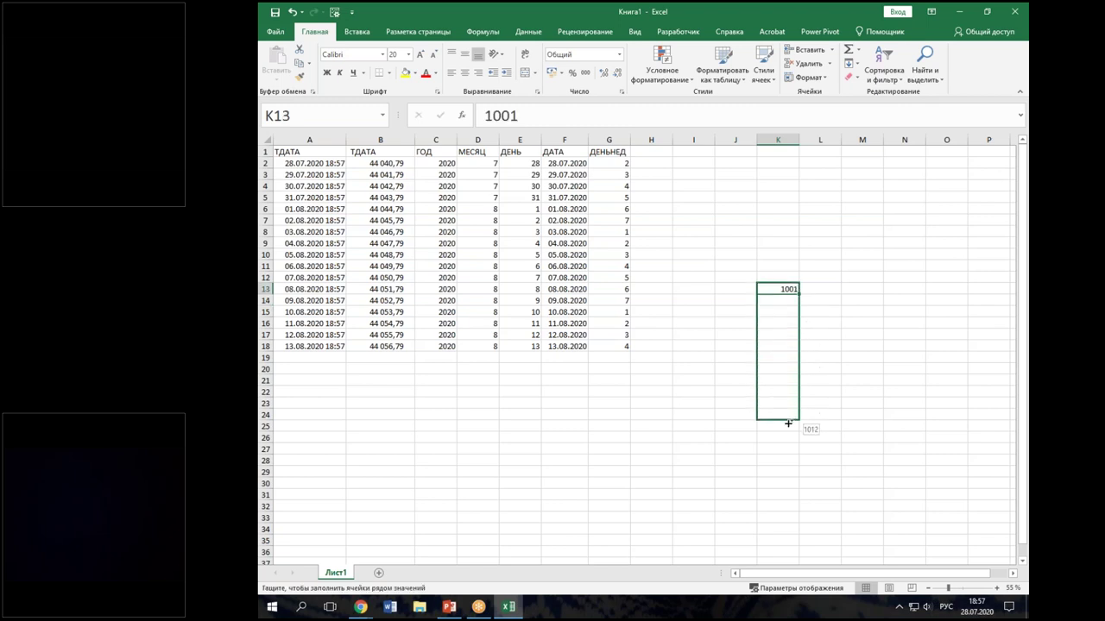
{"action": "left_click", "coordinate": [782, 290]}
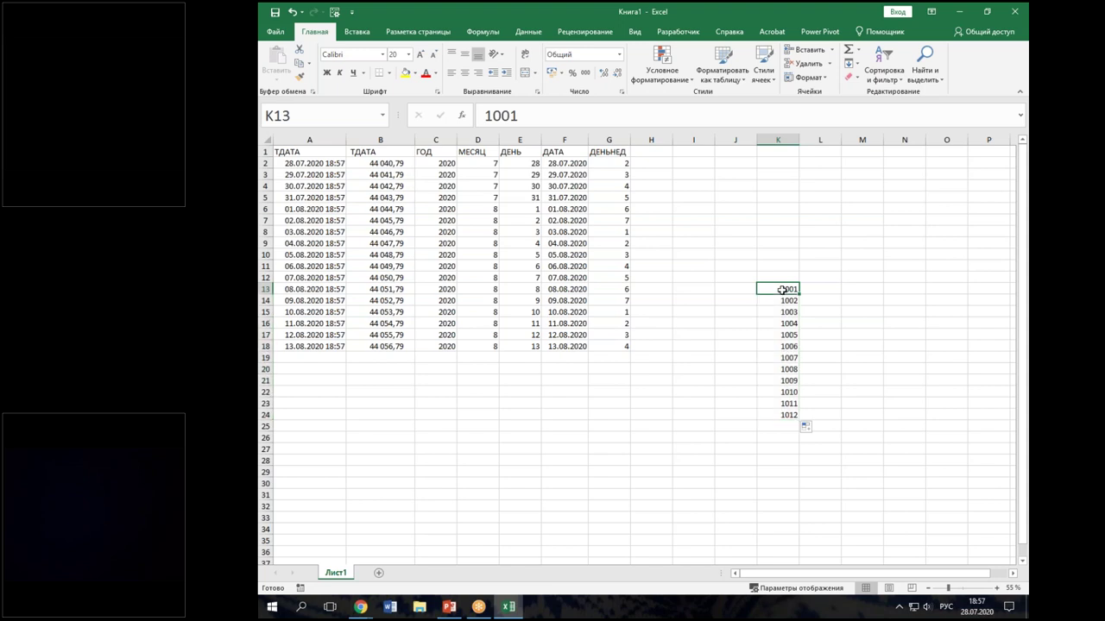
Step: Put 1 in L13 and fill the counter 1–12 down to L24
{"action": "left_click", "coordinate": [821, 291]}
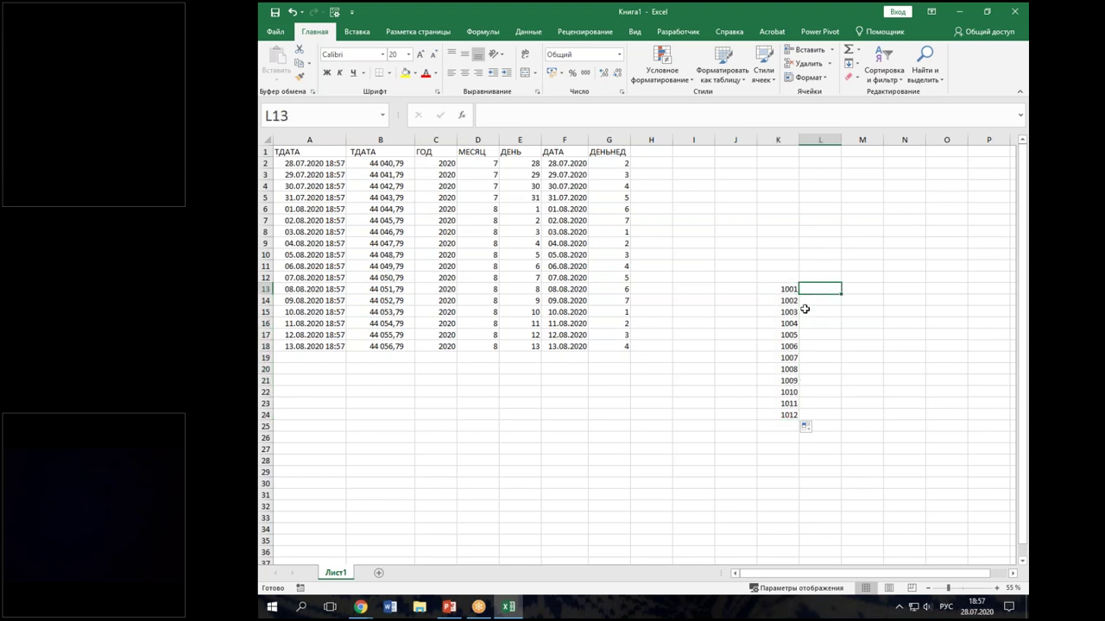
{"action": "type", "text": "1"}
{"action": "key", "text": "Return"}
{"action": "left_click", "coordinate": [836, 290]}
{"action": "left_click_drag", "start_coordinate": [836, 291], "coordinate": [841, 417]}
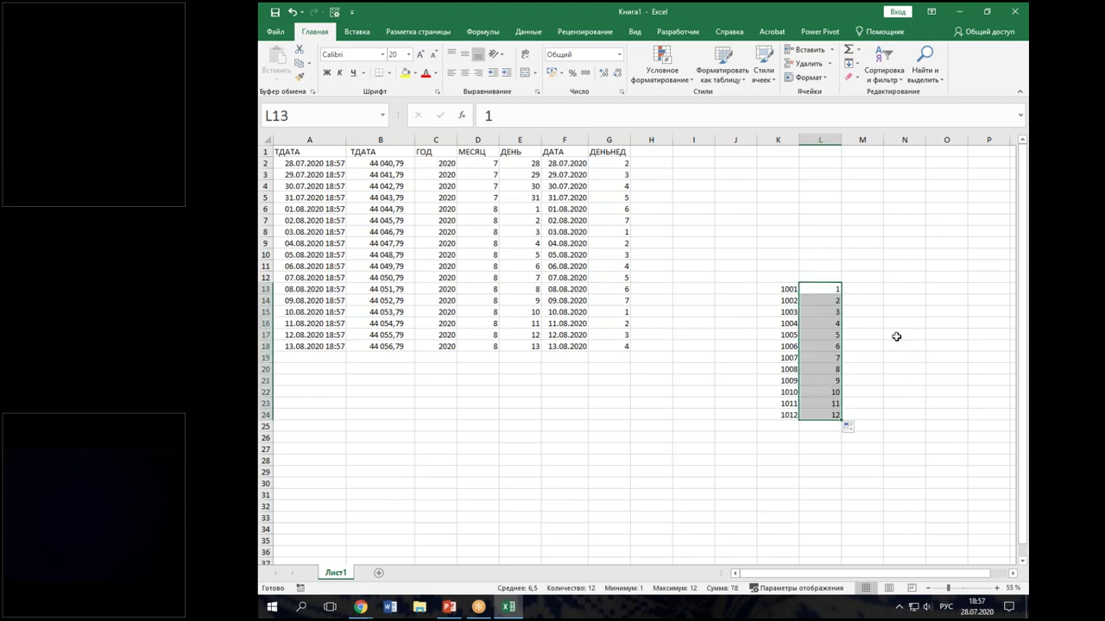
Step: Point out the numbers and counter values in columns K and L, including 6 in L18
{"action": "left_click", "coordinate": [862, 291]}
{"action": "left_click", "coordinate": [786, 299]}
{"action": "left_click", "coordinate": [819, 300]}
{"action": "left_click", "coordinate": [776, 335]}
{"action": "left_click", "coordinate": [816, 346]}
{"action": "left_click", "coordinate": [789, 358]}
{"action": "left_click", "coordinate": [829, 370]}
Step: Enter =K13-L13 in M13 and copy it down to M24
{"action": "left_click", "coordinate": [865, 291]}
{"action": "type", "text": "="}
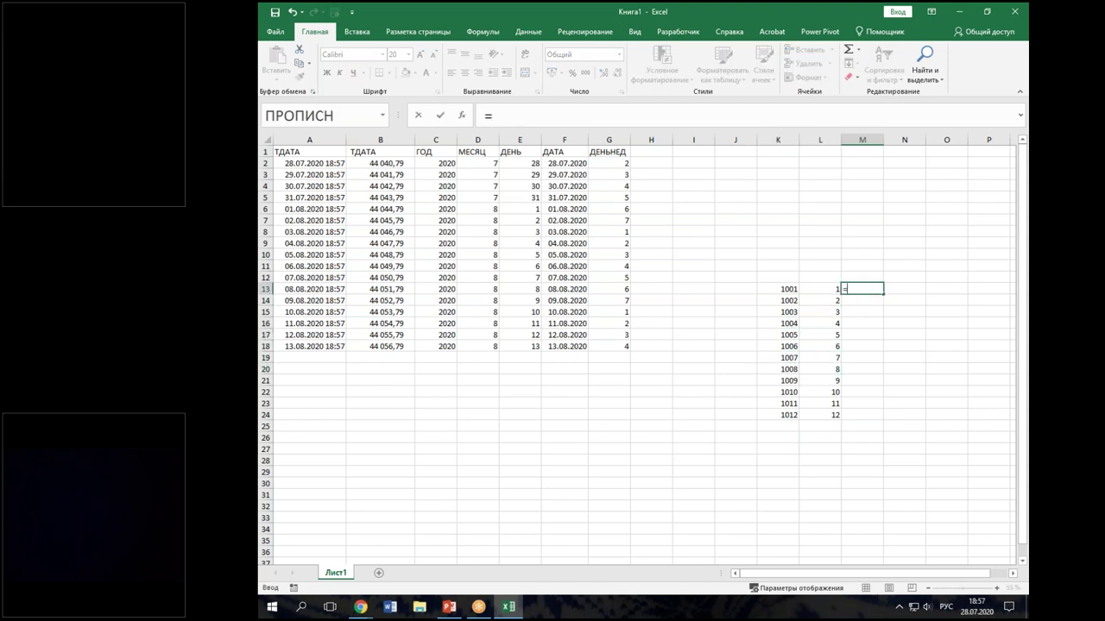
{"action": "left_click", "coordinate": [787, 292]}
{"action": "type", "text": "-"}
{"action": "left_click", "coordinate": [820, 290]}
{"action": "key", "text": "Return"}
{"action": "left_click", "coordinate": [880, 294]}
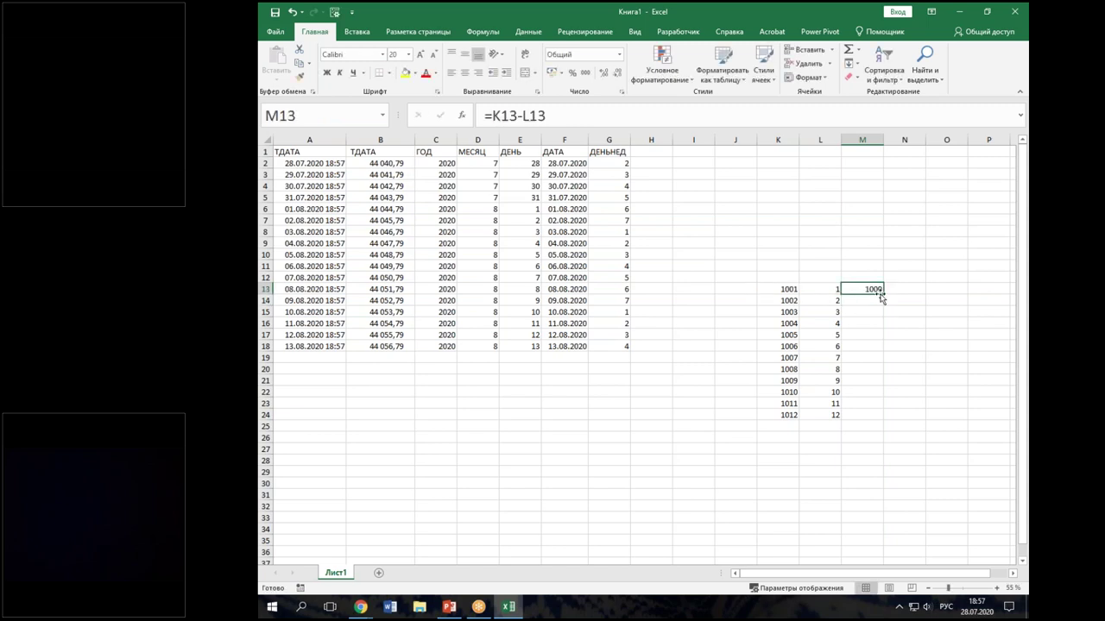
{"action": "left_click_drag", "start_coordinate": [881, 294], "coordinate": [882, 417]}
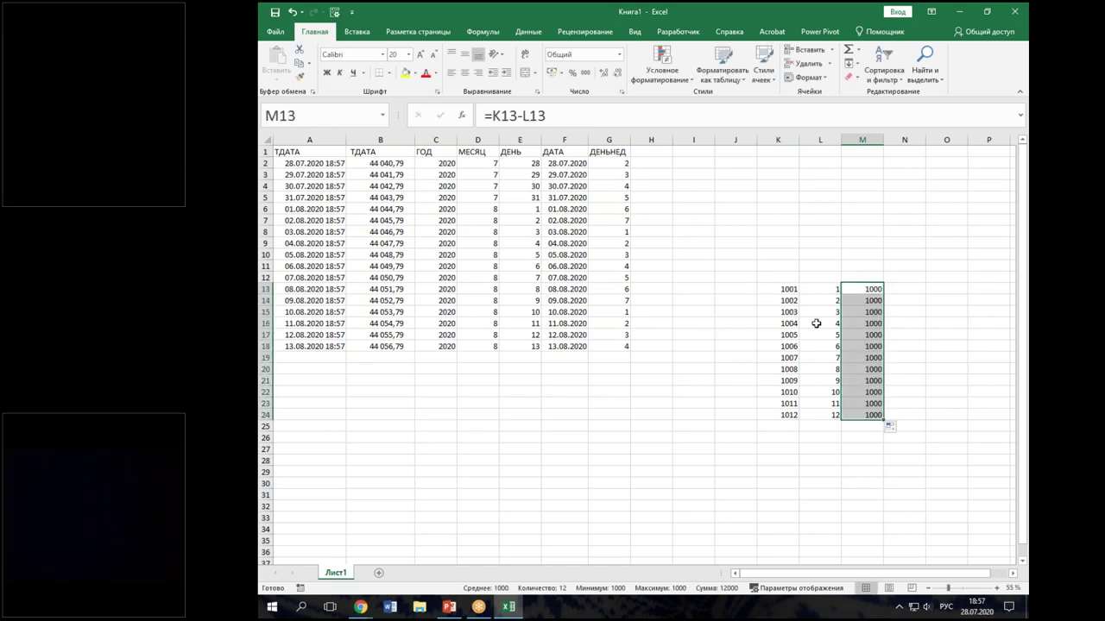
Step: Compare the column K numbers with the 1000 differences in column M
{"action": "left_click", "coordinate": [787, 301]}
{"action": "left_click", "coordinate": [831, 300]}
{"action": "left_click", "coordinate": [870, 301]}
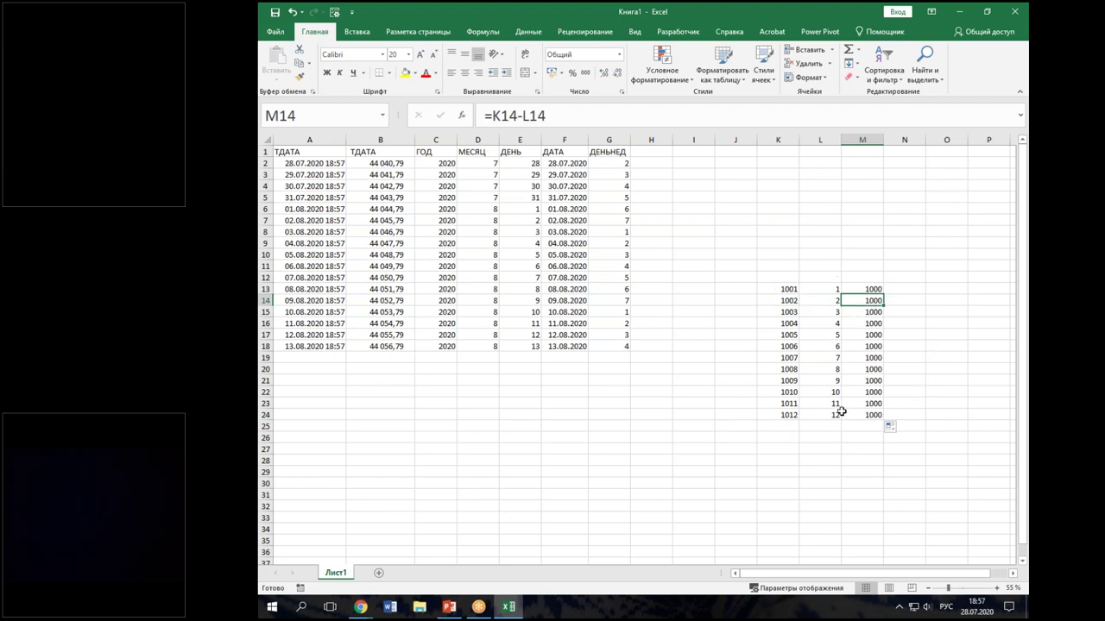
{"action": "left_click_drag", "start_coordinate": [787, 301], "coordinate": [787, 415]}
{"action": "left_click", "coordinate": [789, 358]}
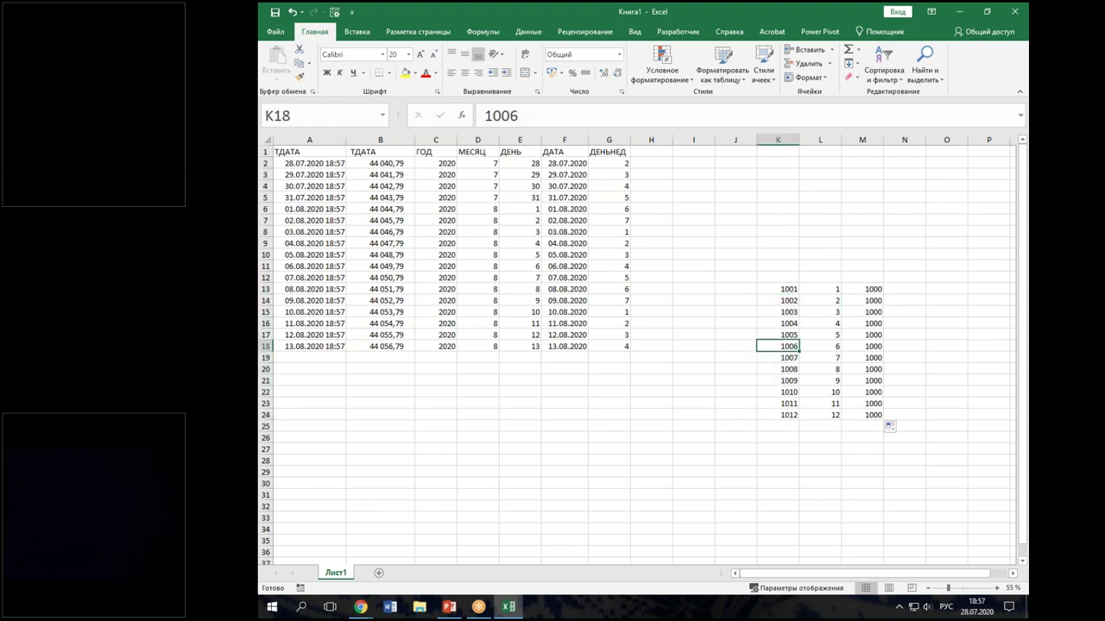
{"action": "left_click", "coordinate": [788, 370]}
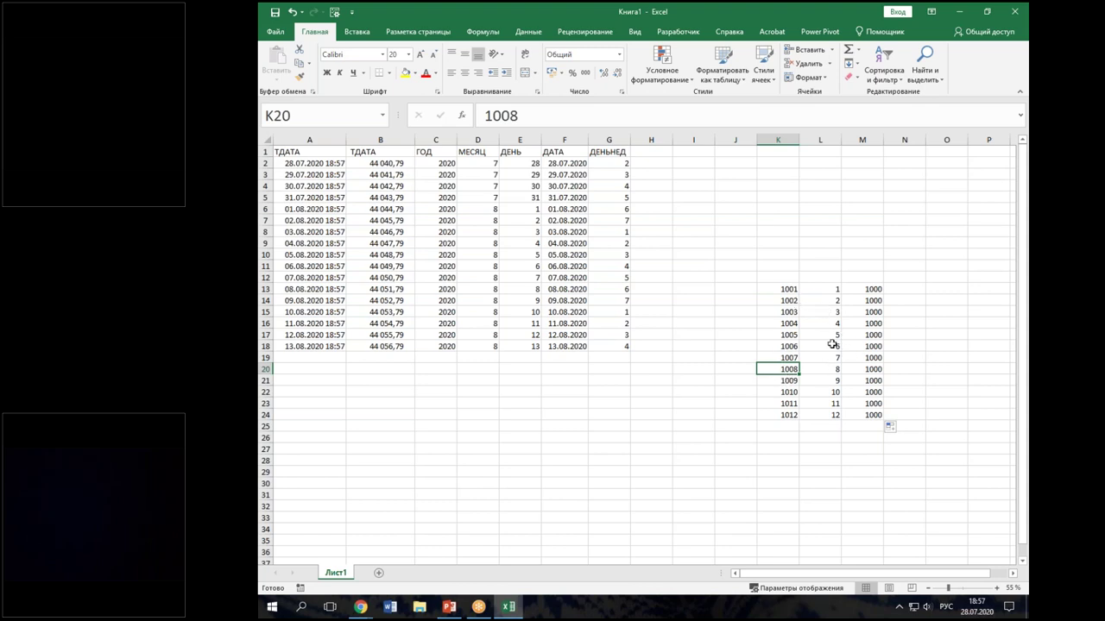
{"action": "left_click_drag", "start_coordinate": [874, 294], "coordinate": [870, 415]}
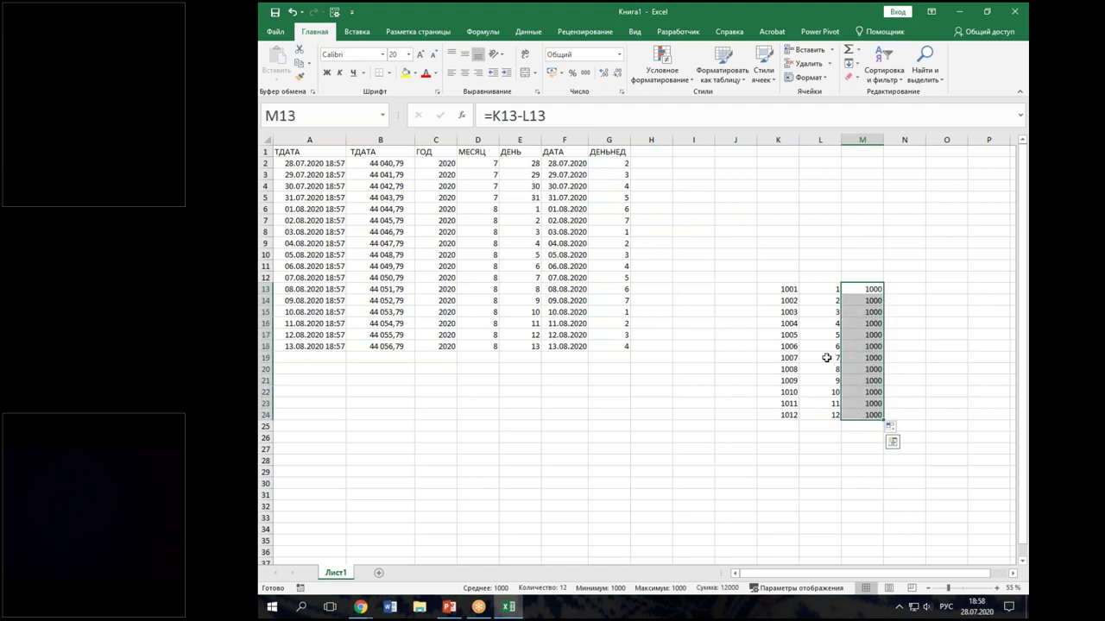
Step: Restart the counter at 1 in L19 through L24, so M19 shows 1006
{"action": "left_click", "coordinate": [829, 358]}
{"action": "type", "text": "1"}
{"action": "key", "text": "Return"}
{"action": "left_click", "coordinate": [833, 358]}
{"action": "left_click_drag", "start_coordinate": [841, 359], "coordinate": [842, 420]}
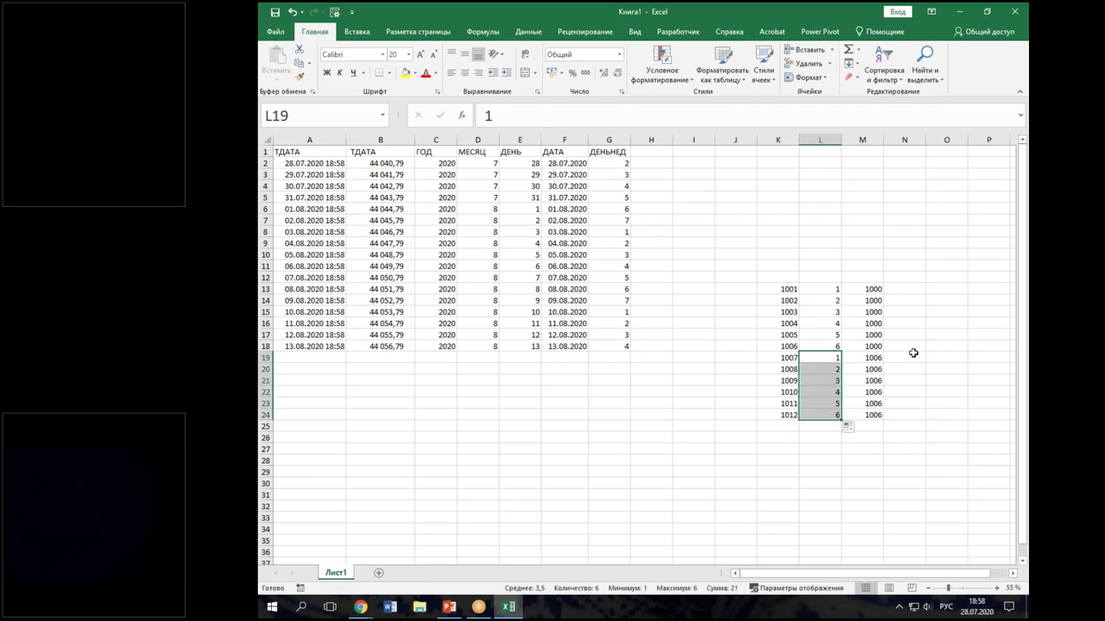
{"action": "left_click_drag", "start_coordinate": [873, 300], "coordinate": [870, 416]}
{"action": "left_click", "coordinate": [870, 359]}
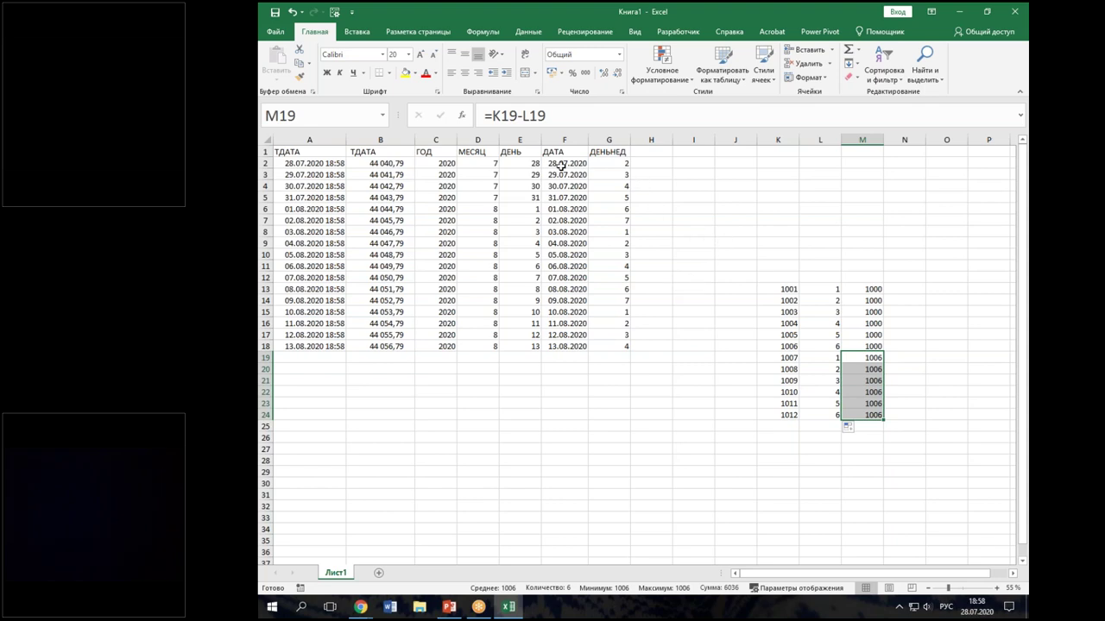
{"action": "left_click_drag", "start_coordinate": [565, 164], "coordinate": [566, 347]}
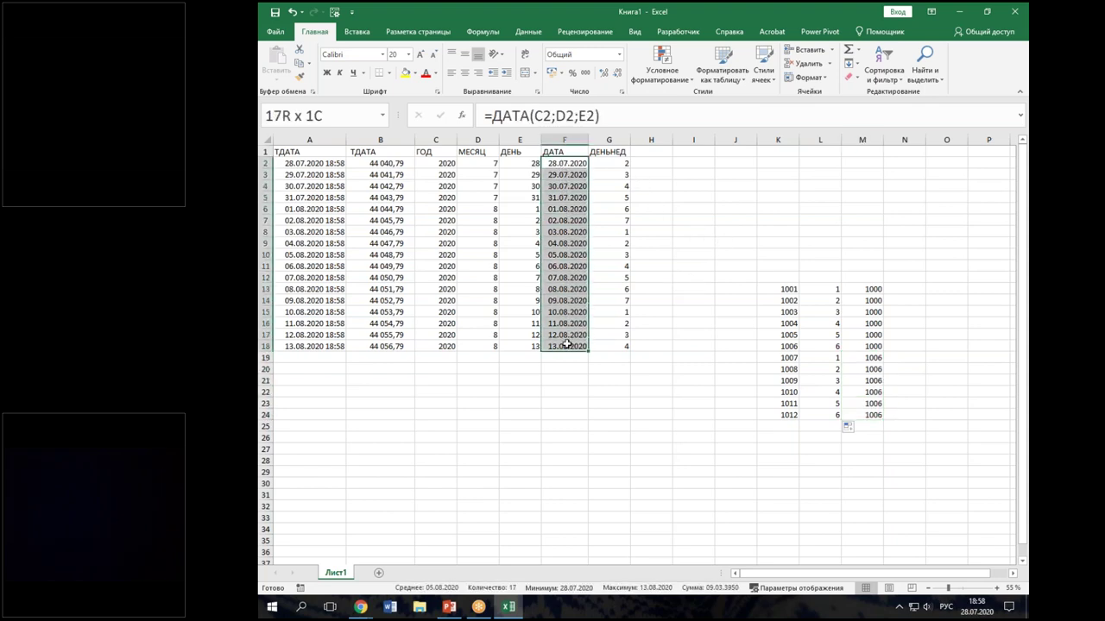
{"action": "left_click", "coordinate": [585, 72]}
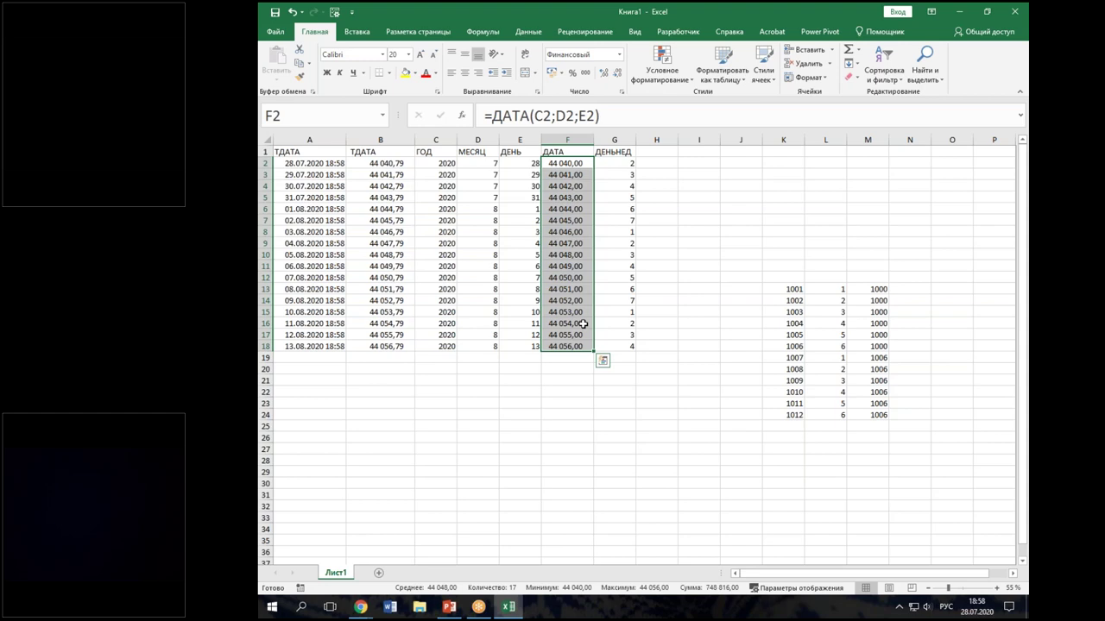
{"action": "key", "text": "ctrl+shift+3"}
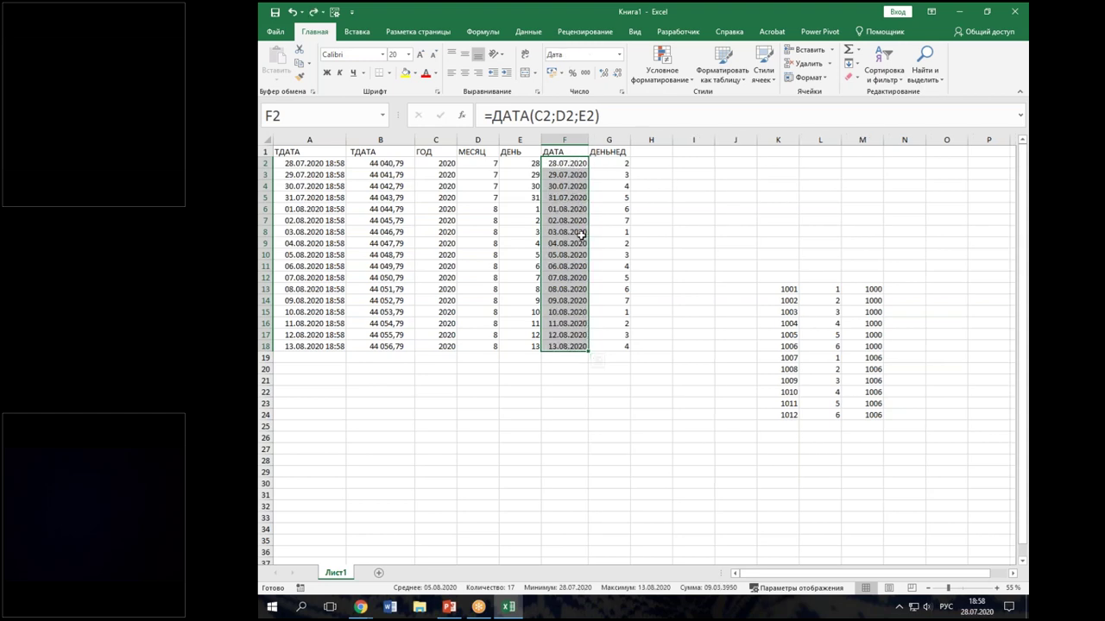
{"action": "left_click_drag", "start_coordinate": [615, 162], "coordinate": [622, 346]}
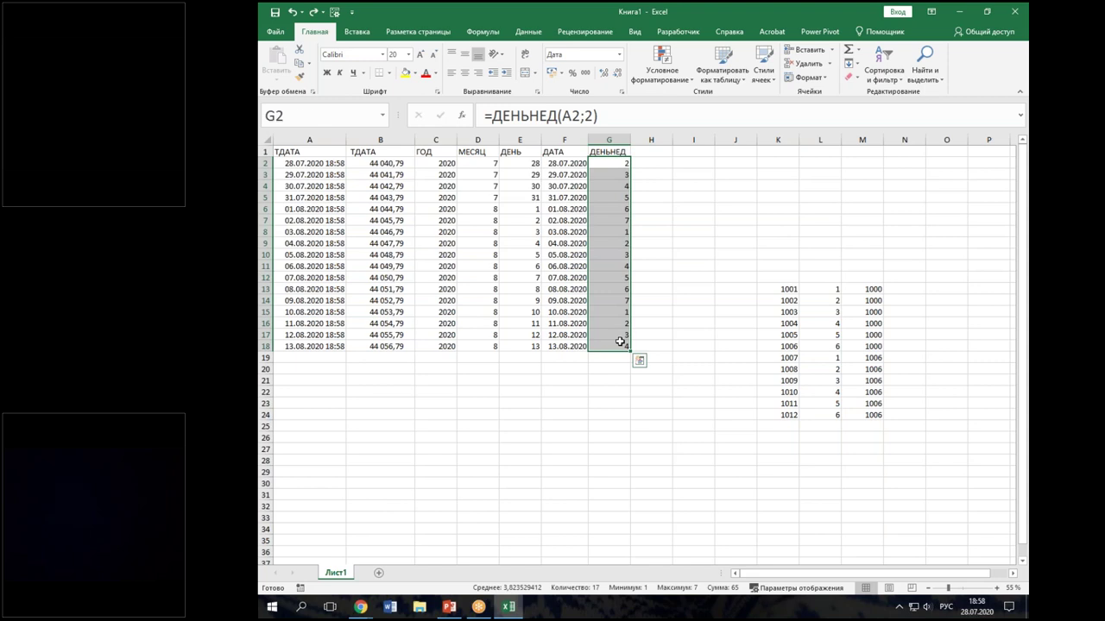
Step: Type the header пнк in H1
{"action": "left_click", "coordinate": [653, 161]}
{"action": "left_click", "coordinate": [654, 155]}
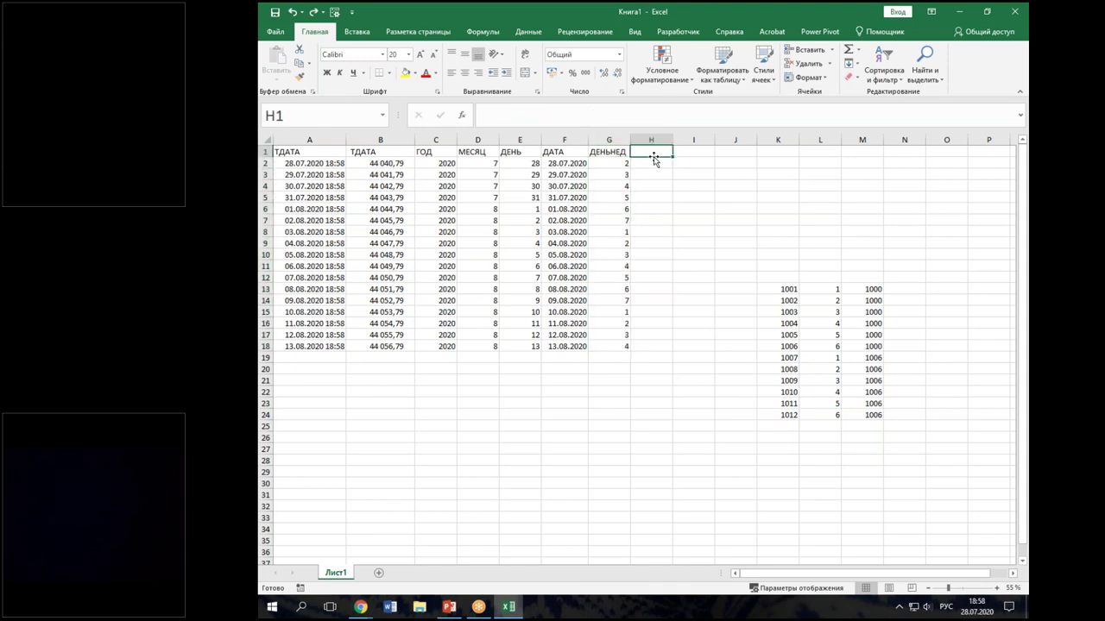
{"action": "type", "text": "пнк"}
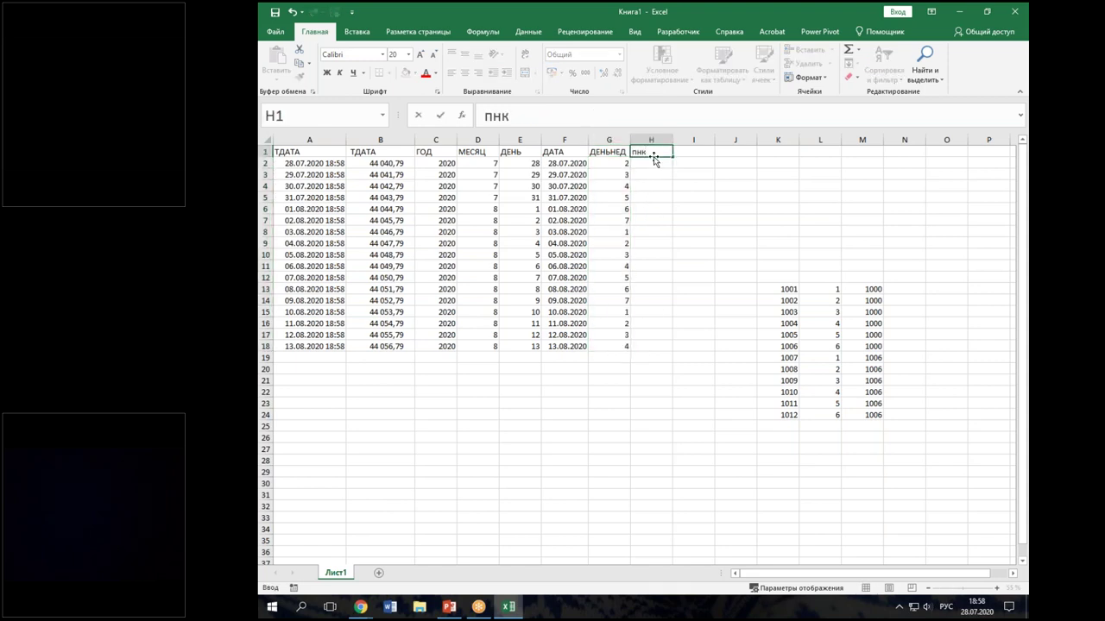
{"action": "key", "text": "BackSpace"}
{"action": "key", "text": "BackSpace"}
{"action": "key", "text": "BackSpace"}
{"action": "type", "text": "пнк"}
{"action": "key", "text": "Return"}
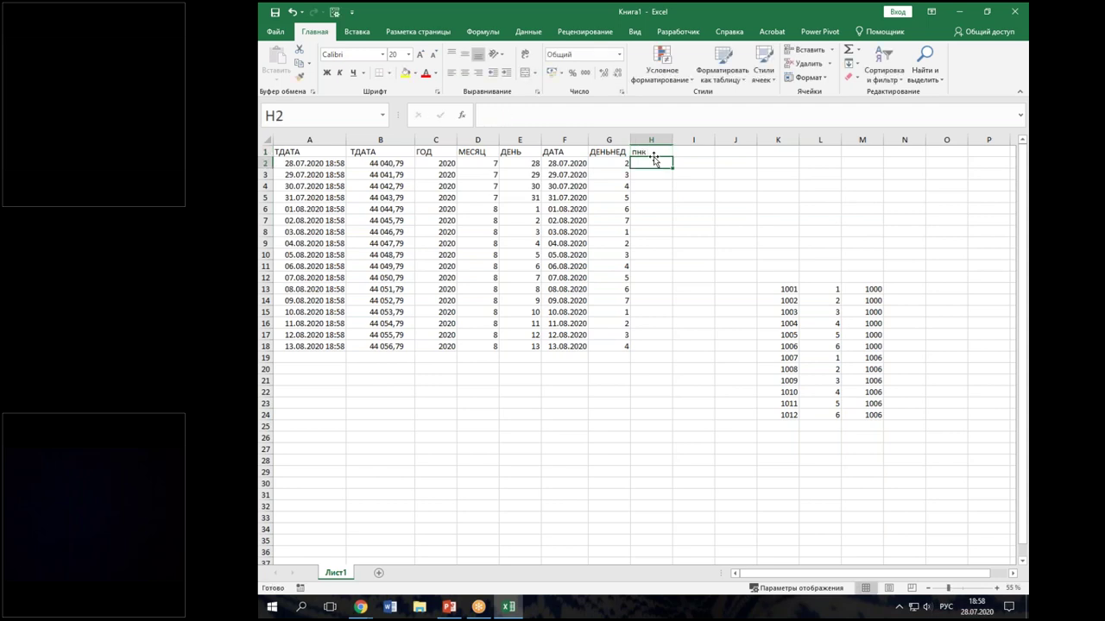
Step: Enter =F2-G2 in H2 and copy it down to H18
{"action": "type", "text": "="}
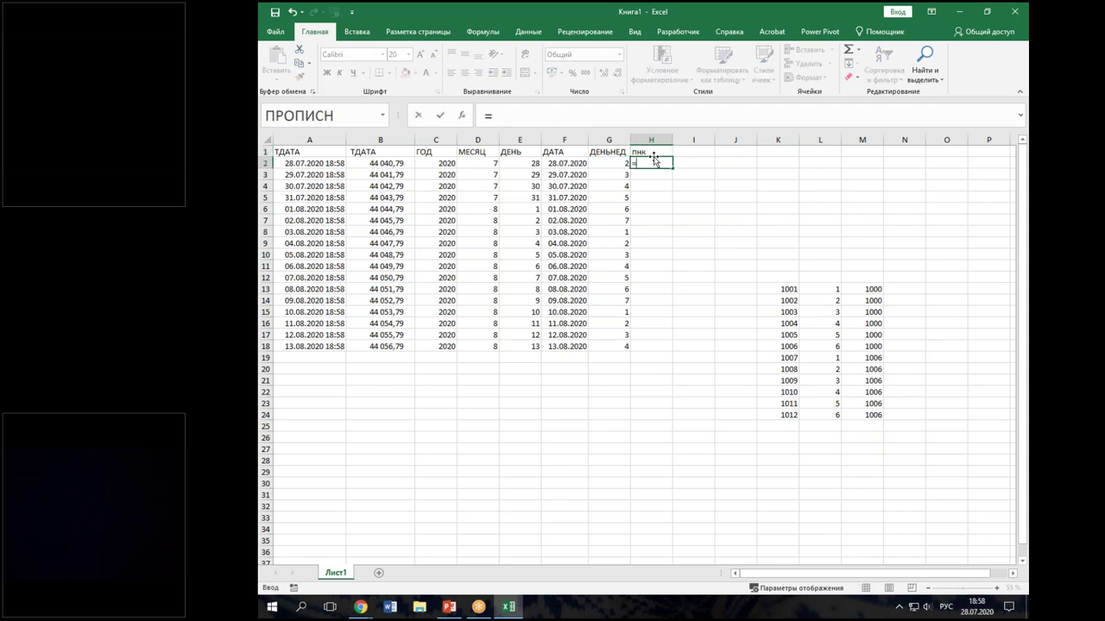
{"action": "left_click", "coordinate": [553, 162]}
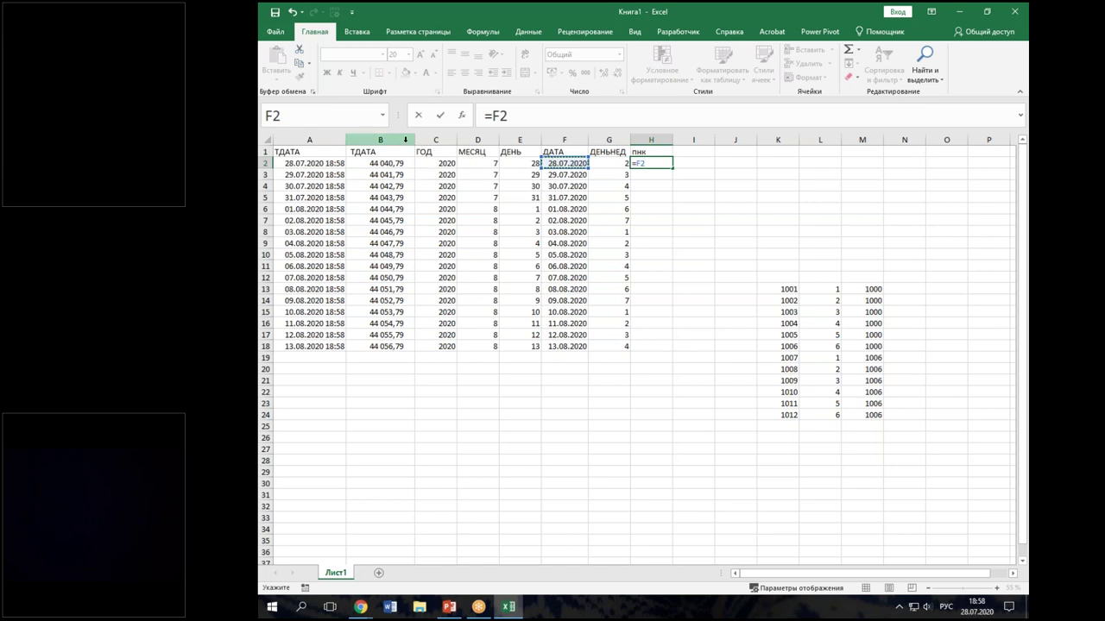
{"action": "left_click_drag", "start_coordinate": [347, 153], "coordinate": [419, 169]}
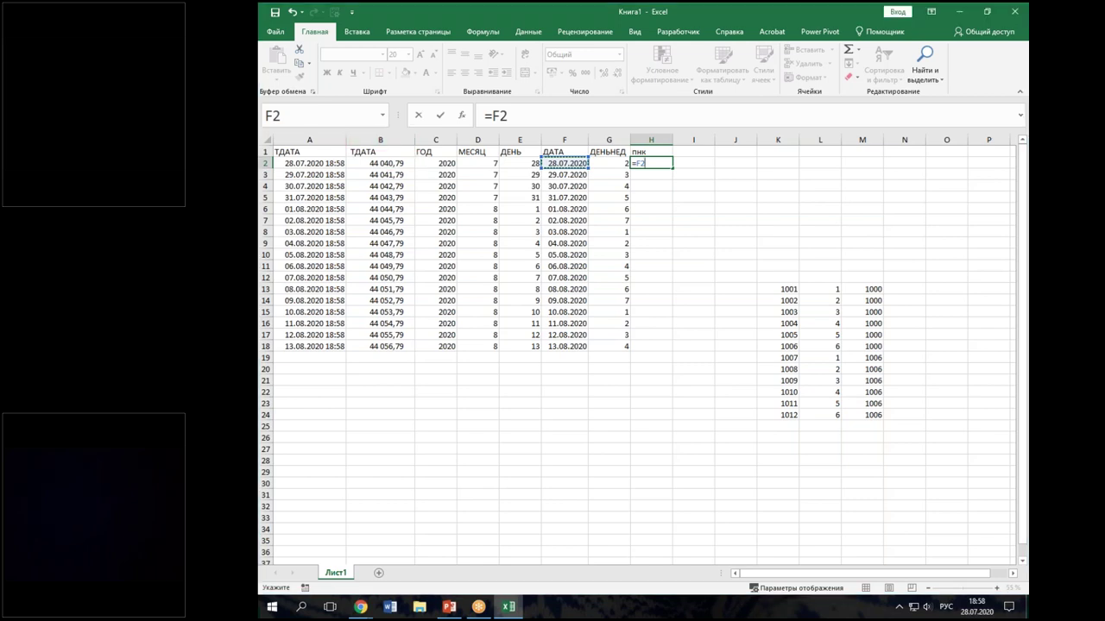
{"action": "type", "text": "-"}
{"action": "left_click", "coordinate": [609, 164]}
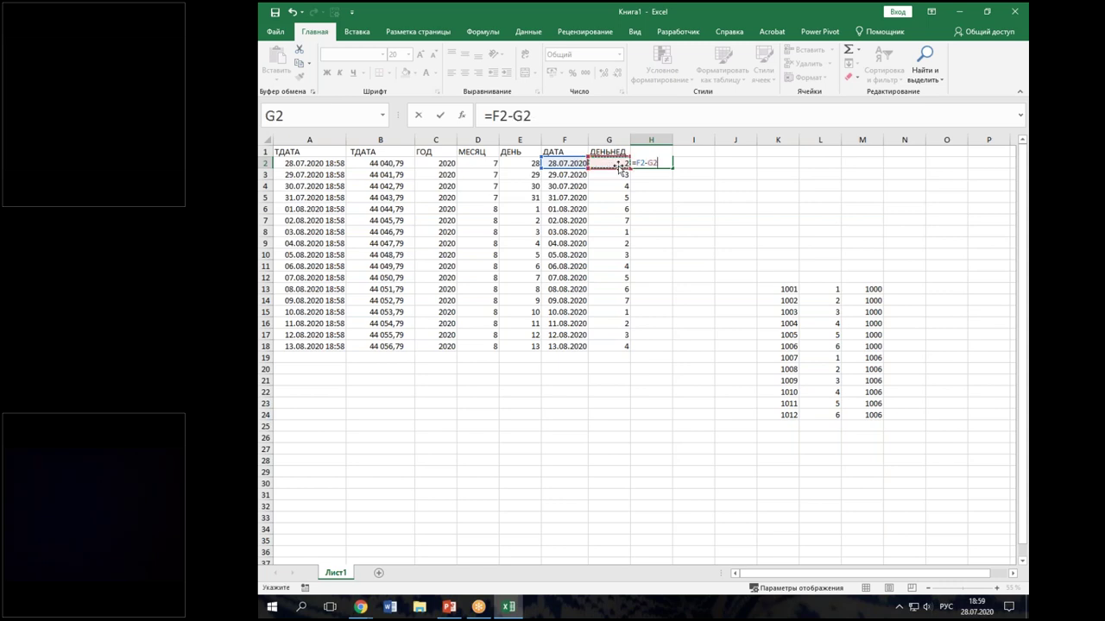
{"action": "key", "text": "Return"}
{"action": "left_click", "coordinate": [669, 163]}
{"action": "double_click", "coordinate": [678, 168]}
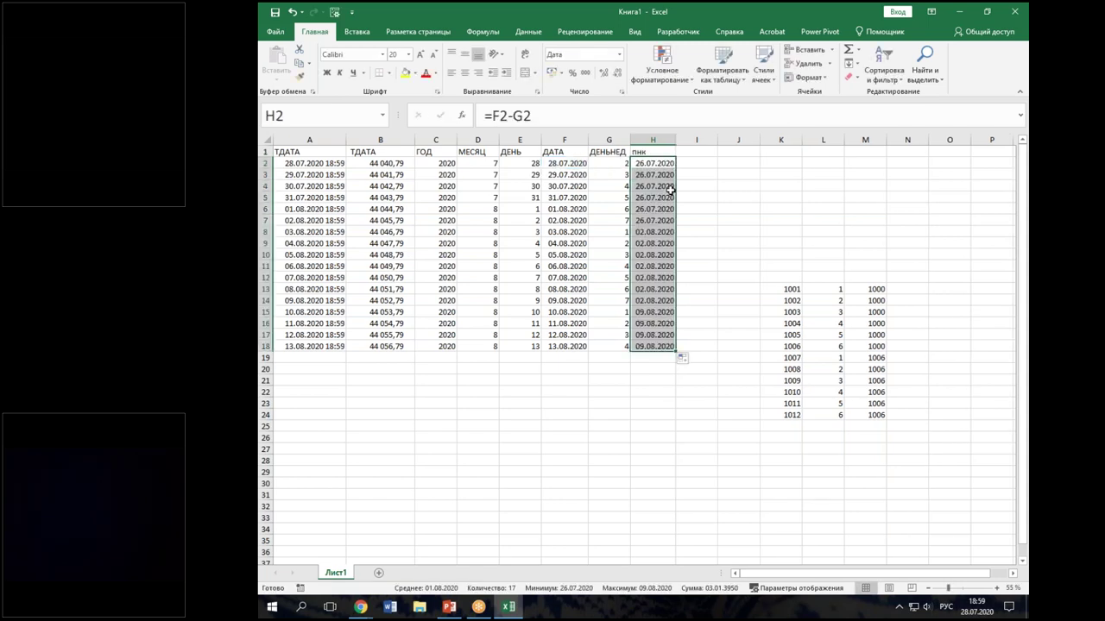
{"action": "left_click", "coordinate": [713, 221]}
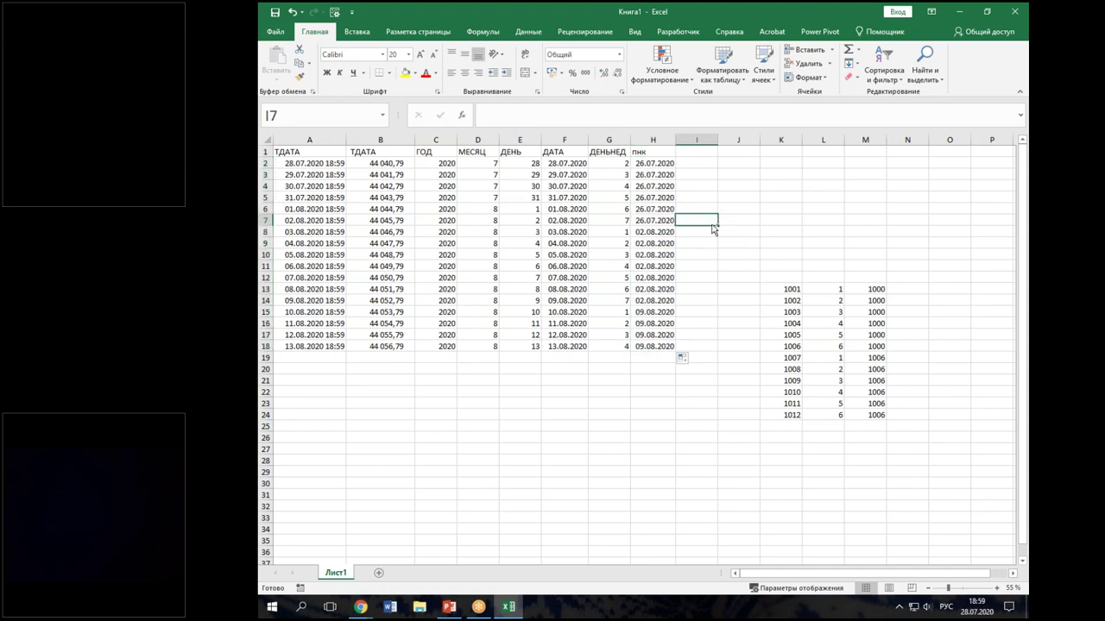
Step: Look over the H2 week-start results and open the taskbar calendar at July 2020
{"action": "mouse_move", "coordinate": [628, 162]}
{"action": "left_mouse_down"}
{"action": "mouse_move", "coordinate": [679, 226]}
{"action": "mouse_move", "coordinate": [698, 306]}
{"action": "left_mouse_up"}
{"action": "left_click_drag", "start_coordinate": [631, 308], "coordinate": [728, 402]}
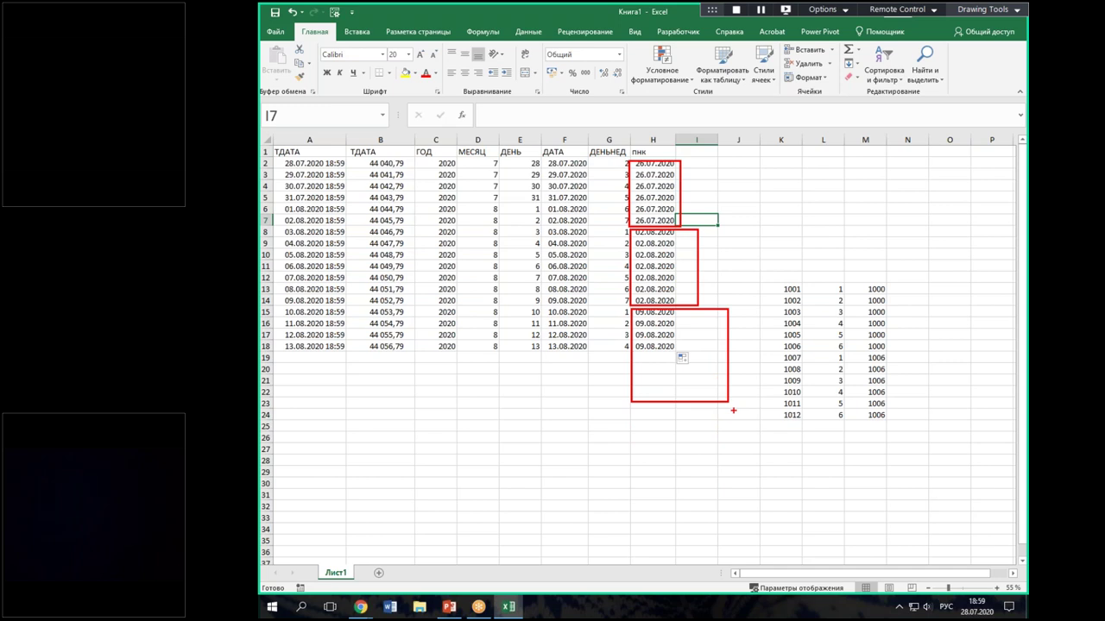
{"action": "key", "text": "Escape"}
{"action": "left_click", "coordinate": [665, 165]}
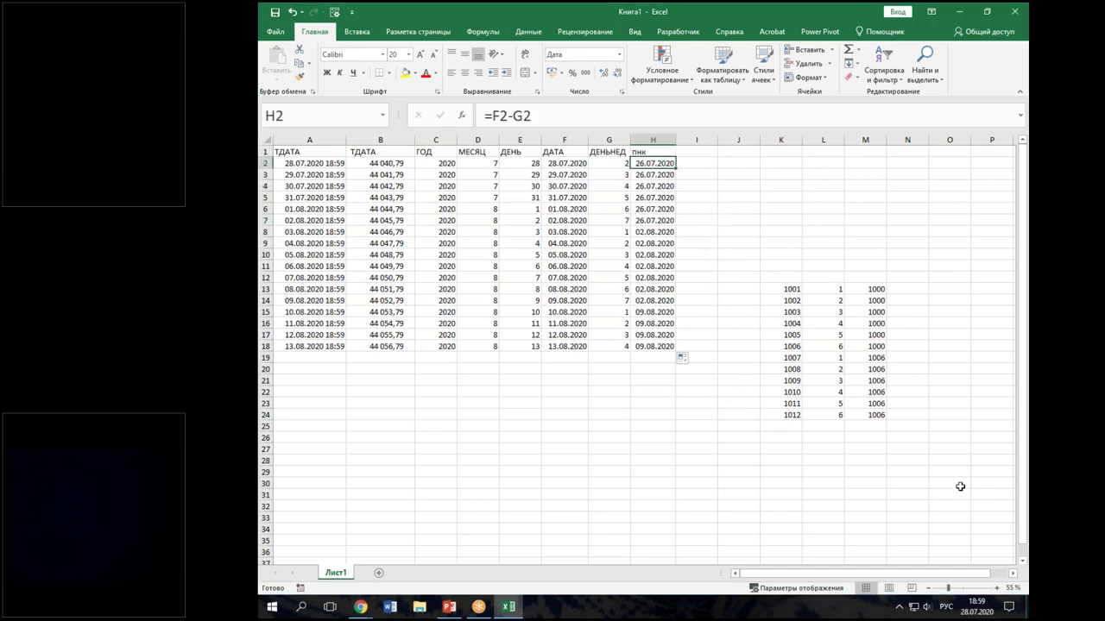
{"action": "left_click", "coordinate": [976, 607]}
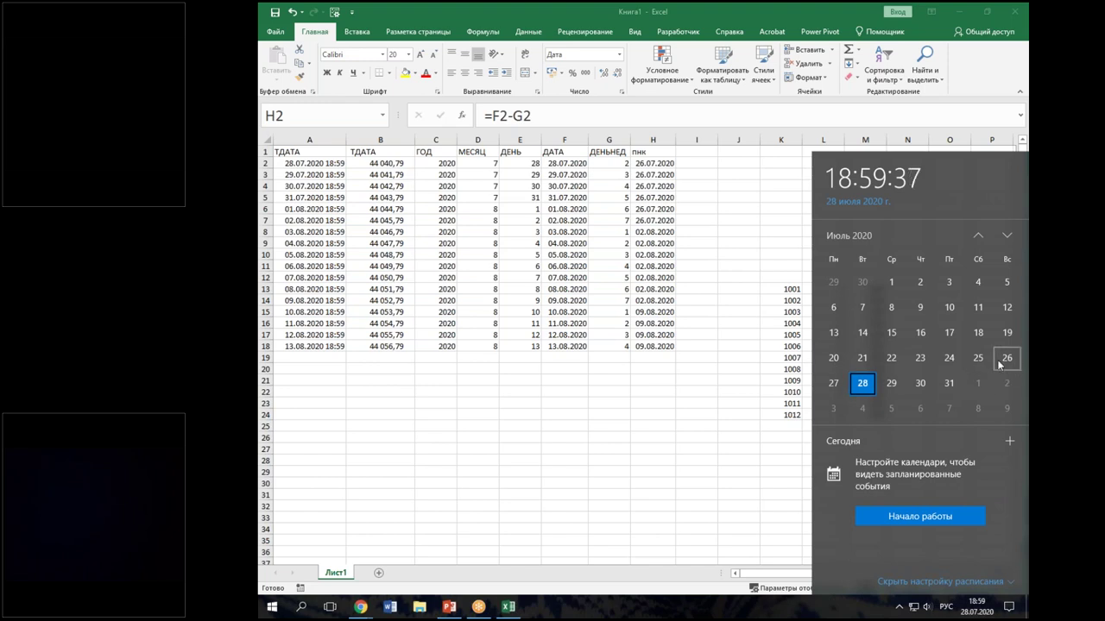
Step: Change H2 to =F2-G2+1 and copy it down to H18
{"action": "left_click", "coordinate": [705, 231]}
{"action": "left_click", "coordinate": [577, 118]}
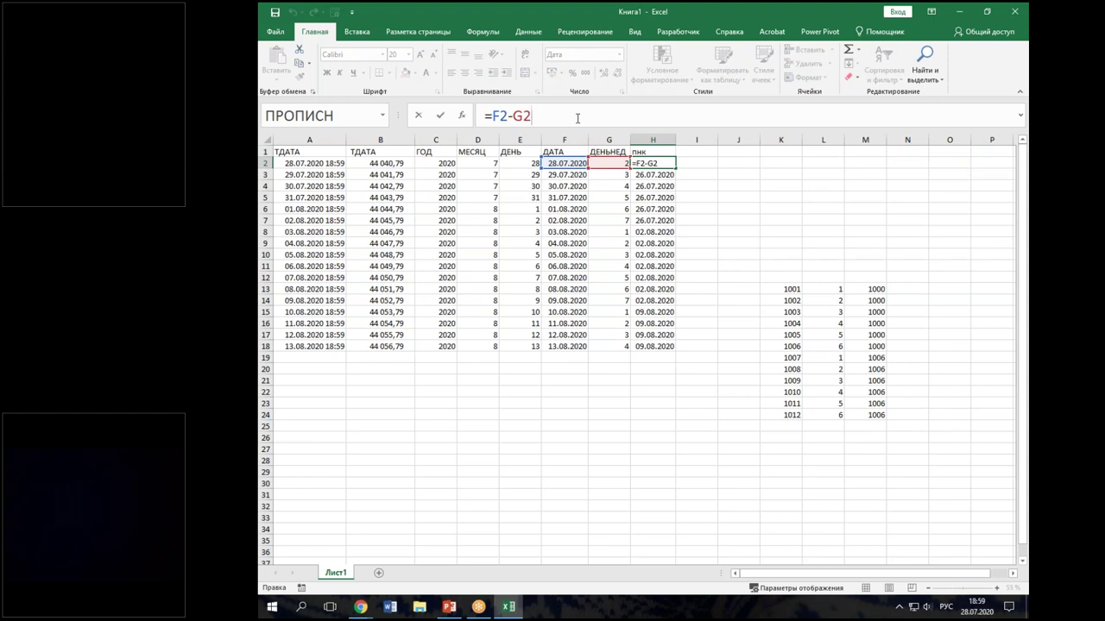
{"action": "type", "text": "+1"}
{"action": "key", "text": "Return"}
{"action": "left_click", "coordinate": [666, 165]}
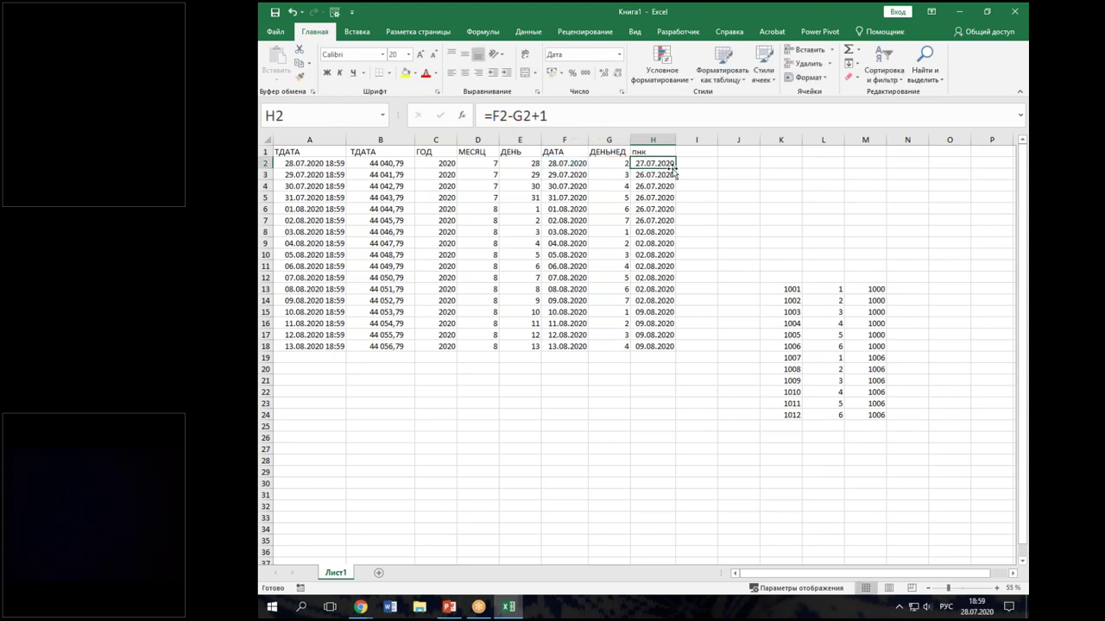
{"action": "double_click", "coordinate": [674, 170]}
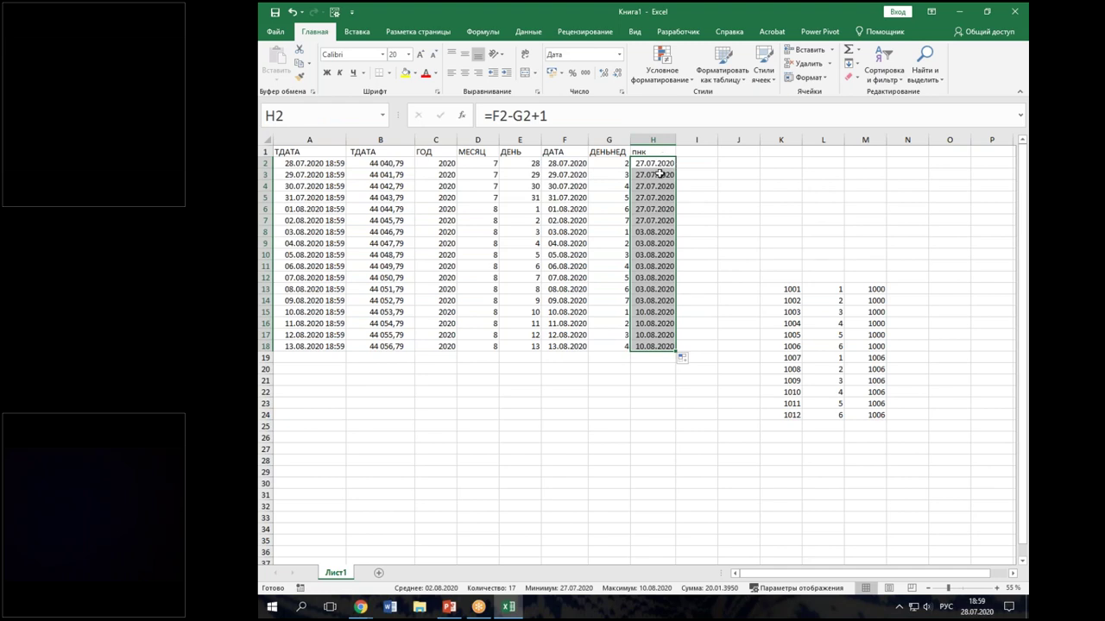
Step: Compare the Monday dates in H2:H7 with the dates in A2:A7 and A8:A14
{"action": "left_click", "coordinate": [661, 175]}
{"action": "left_click_drag", "start_coordinate": [656, 164], "coordinate": [656, 220]}
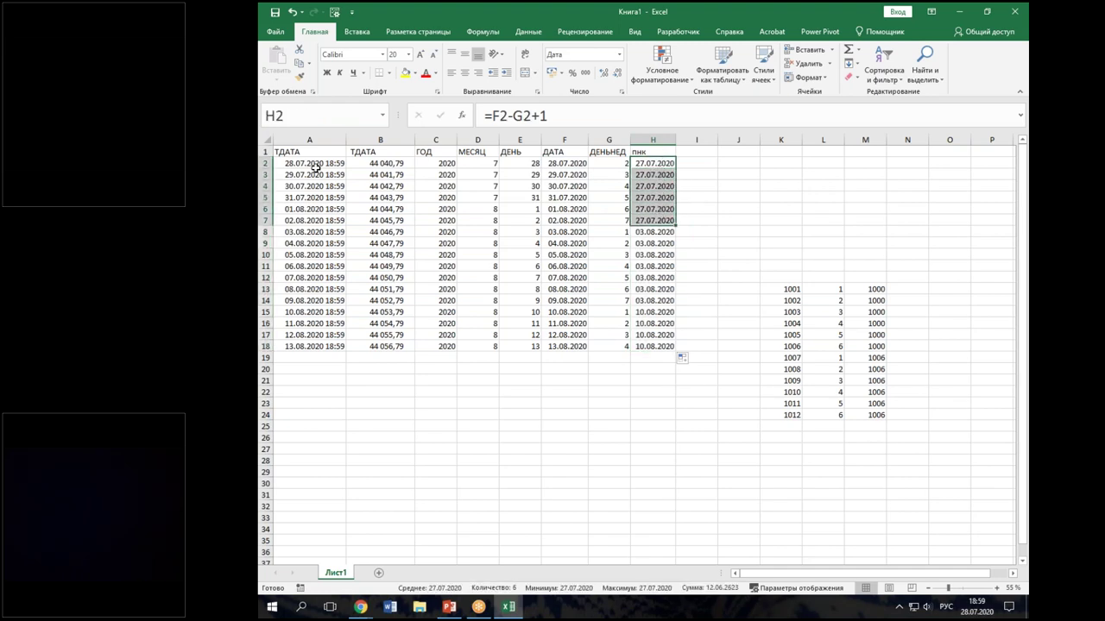
{"action": "left_click_drag", "start_coordinate": [315, 164], "coordinate": [315, 220], "text": "ctrl"}
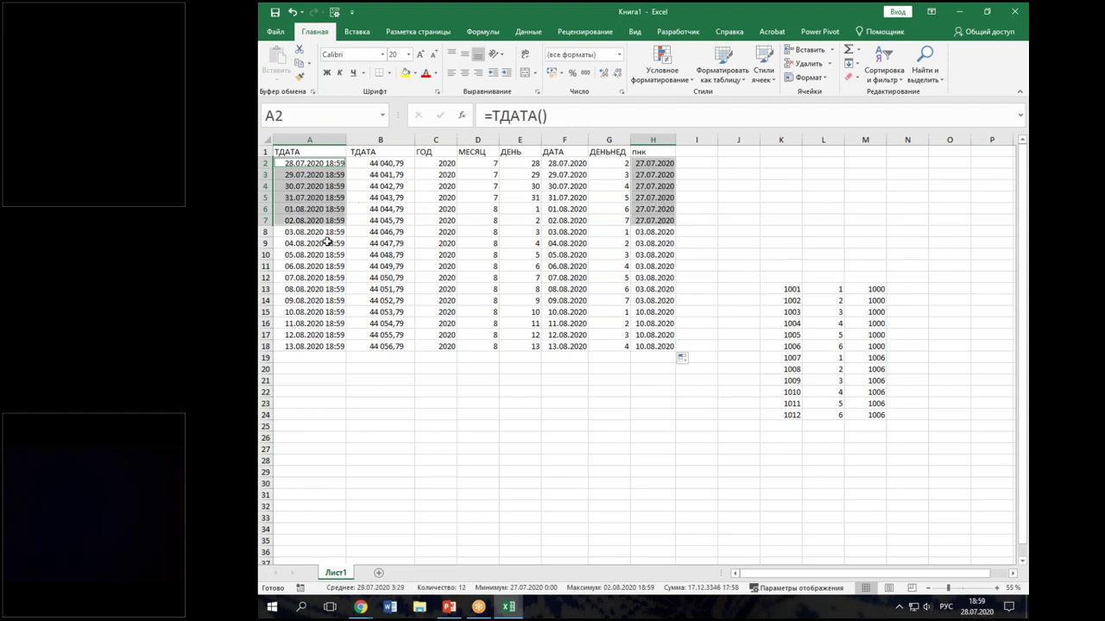
{"action": "left_click_drag", "start_coordinate": [323, 231], "coordinate": [319, 299]}
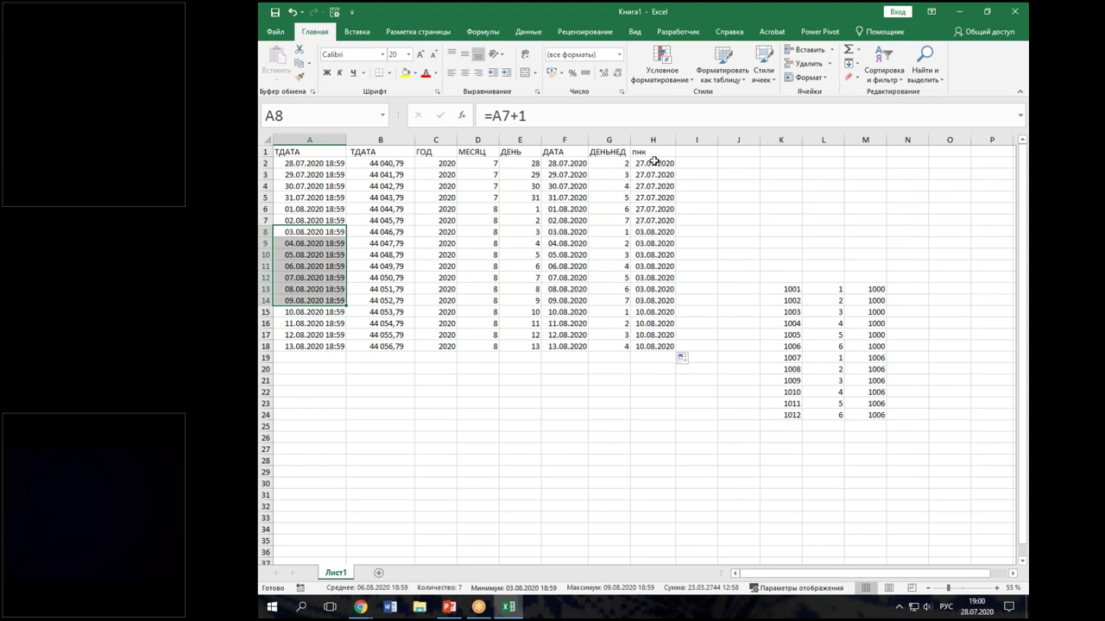
{"action": "left_click", "coordinate": [665, 164]}
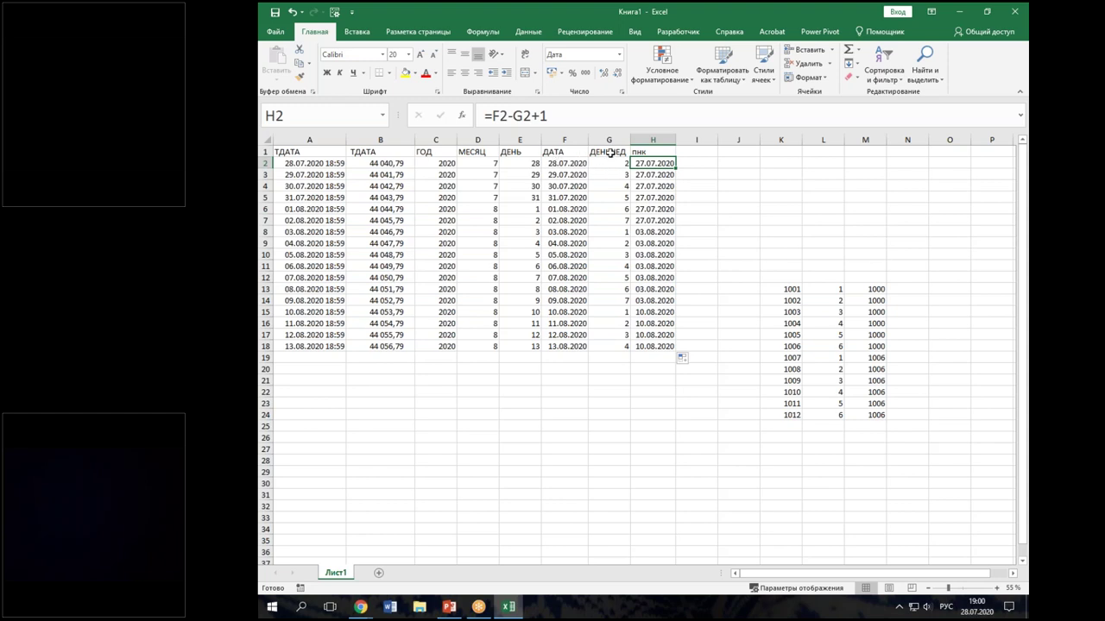
Step: Apply Все границы borders to every cell of the date table A1:H18
{"action": "left_click", "coordinate": [608, 163]}
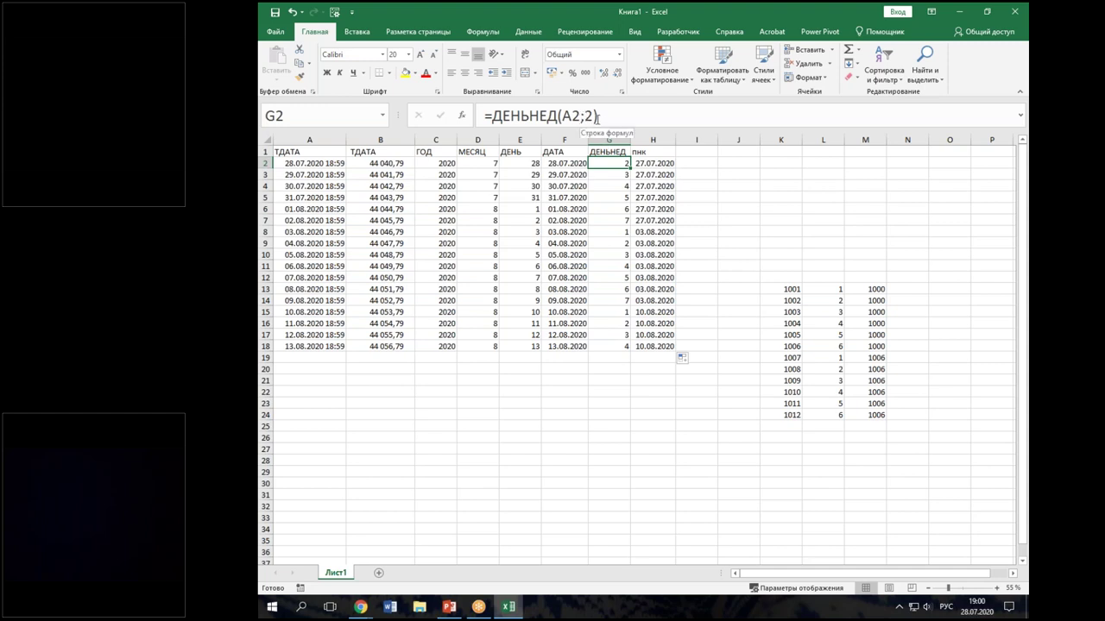
{"action": "left_click", "coordinate": [654, 164]}
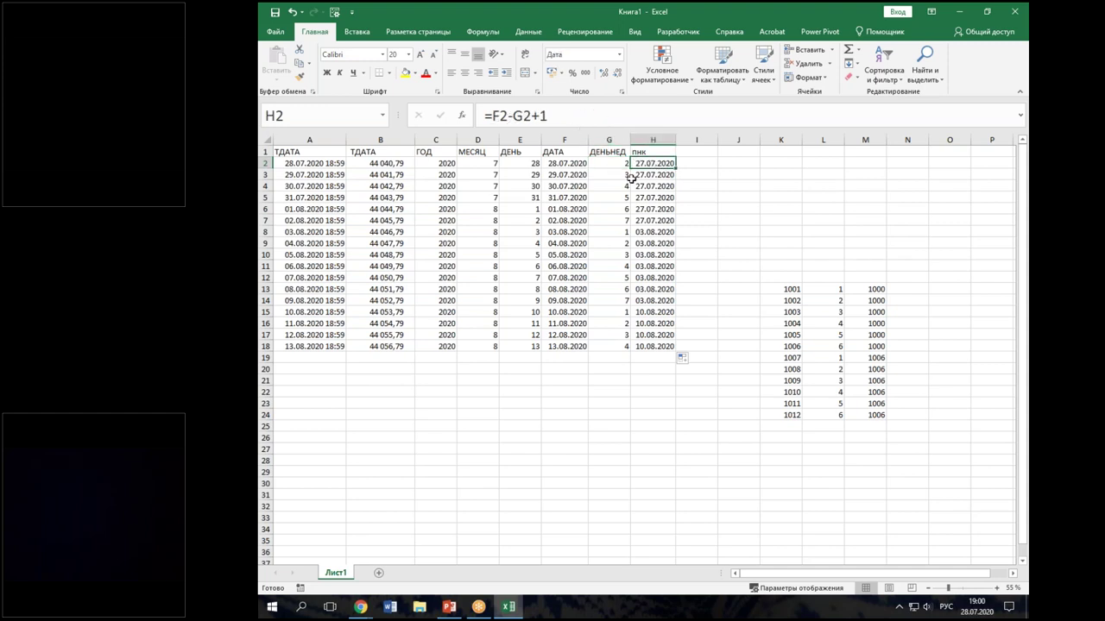
{"action": "left_click", "coordinate": [585, 253]}
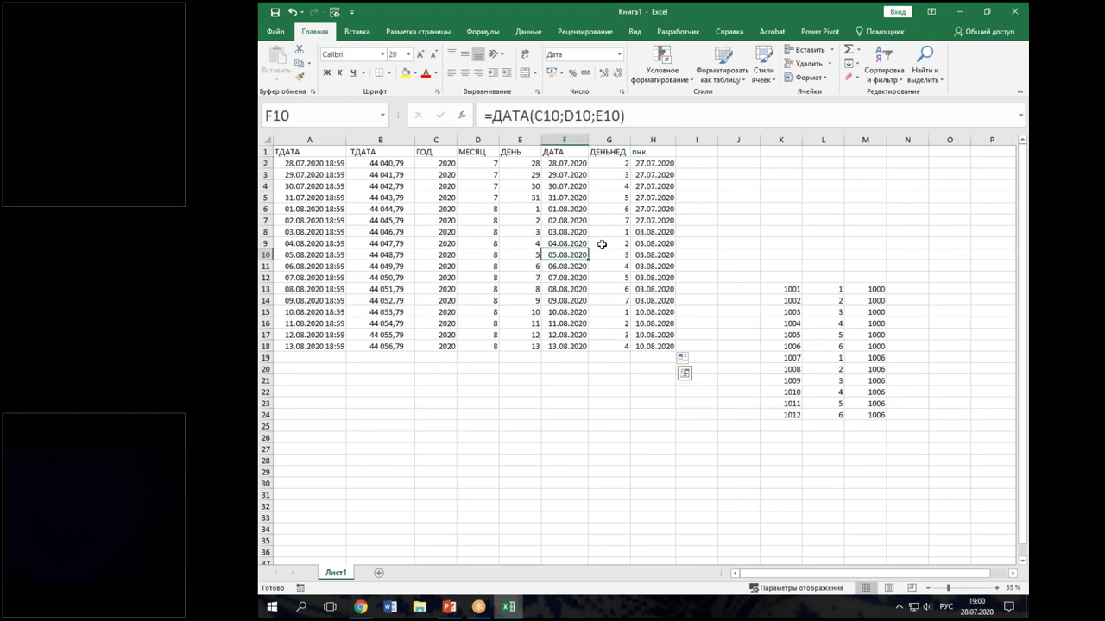
{"action": "key", "text": "ctrl+a"}
{"action": "left_click", "coordinate": [389, 73]}
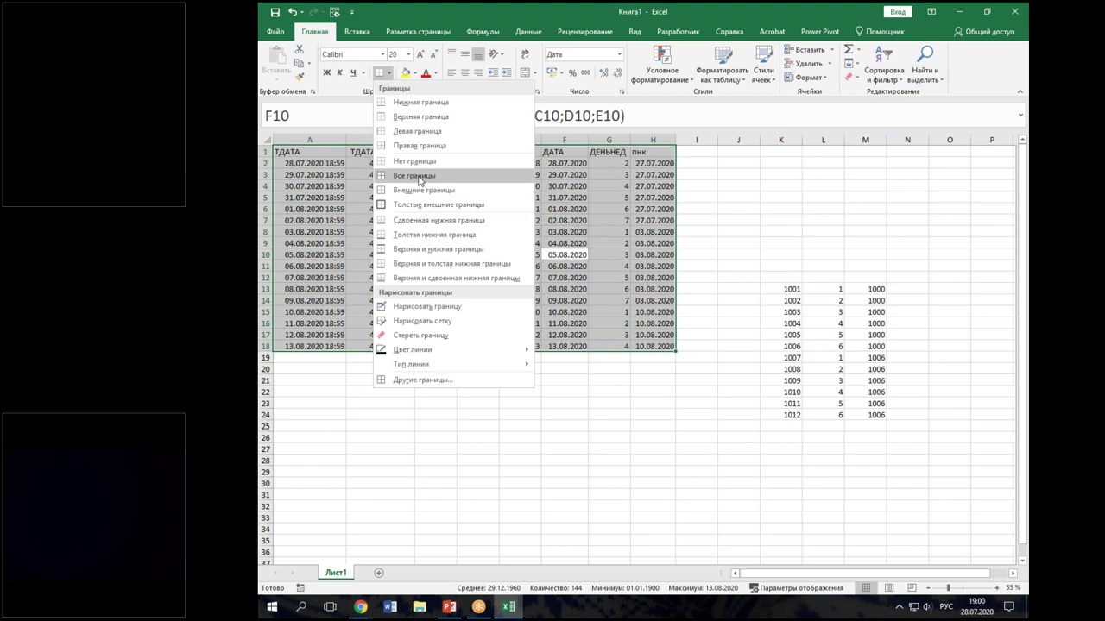
{"action": "left_click", "coordinate": [414, 175]}
Step: Shade the header row A1:H1 with a light fill colour
{"action": "left_click_drag", "start_coordinate": [653, 152], "coordinate": [274, 152]}
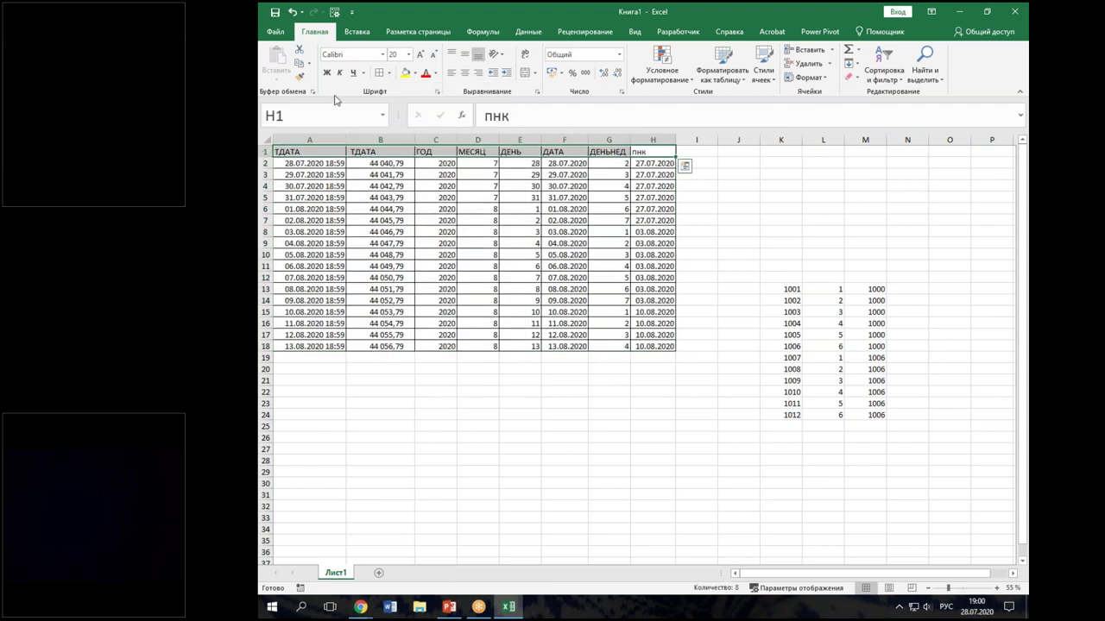
{"action": "left_click", "coordinate": [415, 73]}
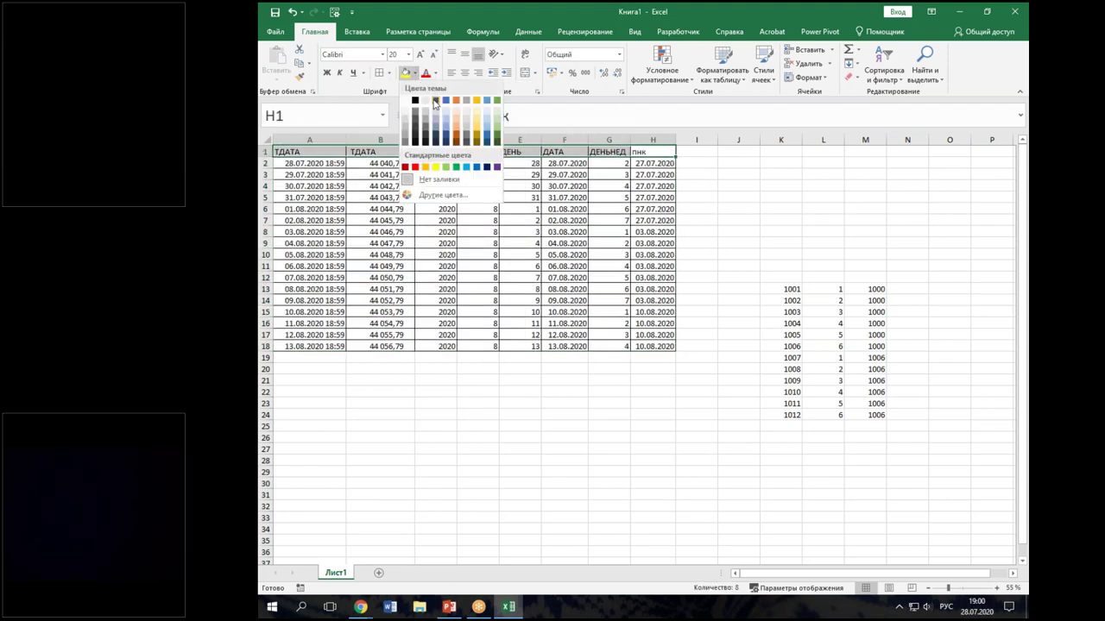
{"action": "left_click", "coordinate": [435, 107]}
{"action": "left_click", "coordinate": [577, 312]}
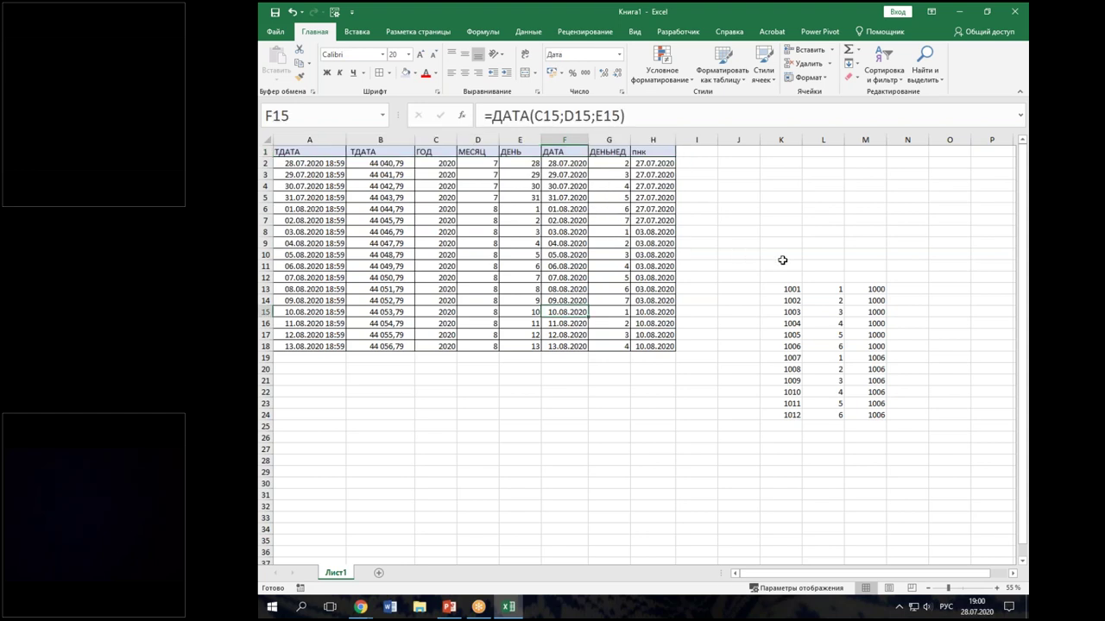
Step: Clear the leftover K9:M26 numbers block and select columns A through H
{"action": "mouse_move", "coordinate": [789, 247]}
{"action": "left_mouse_down"}
{"action": "mouse_move", "coordinate": [875, 383]}
{"action": "mouse_move", "coordinate": [888, 428]}
{"action": "left_mouse_up"}
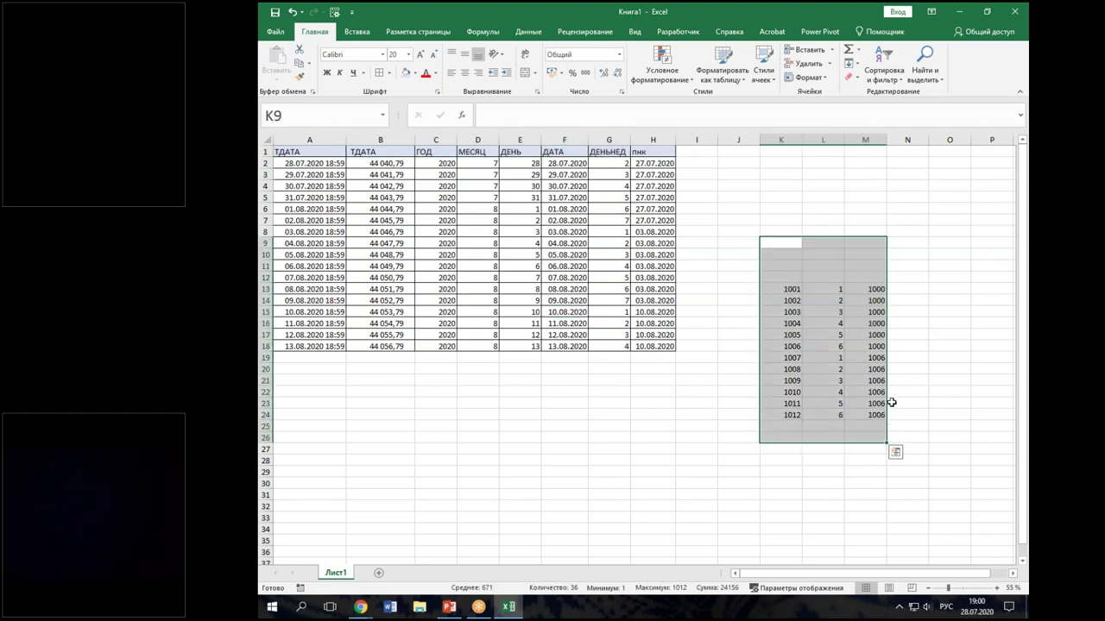
{"action": "key", "text": "Delete"}
{"action": "left_click", "coordinate": [711, 308]}
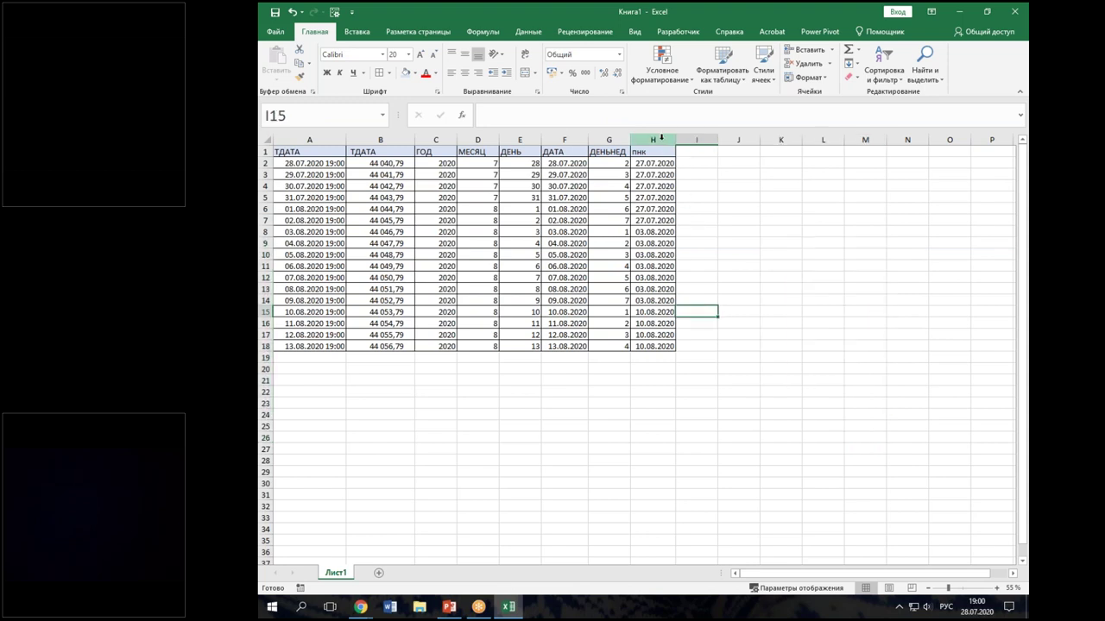
{"action": "left_click_drag", "start_coordinate": [662, 136], "coordinate": [310, 152]}
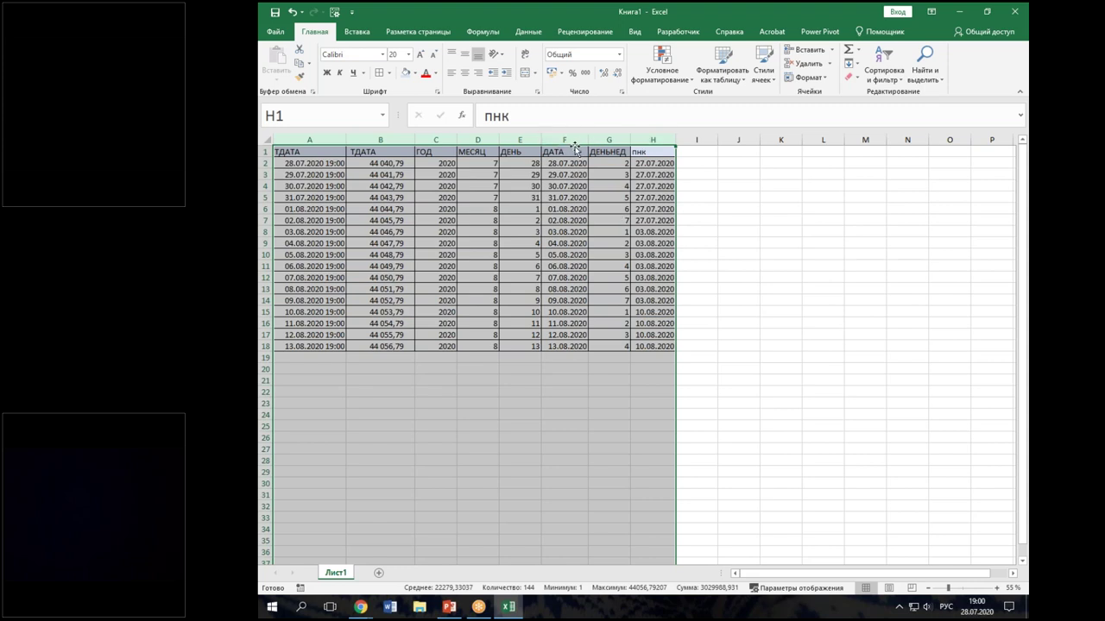
{"action": "left_click", "coordinate": [528, 35]}
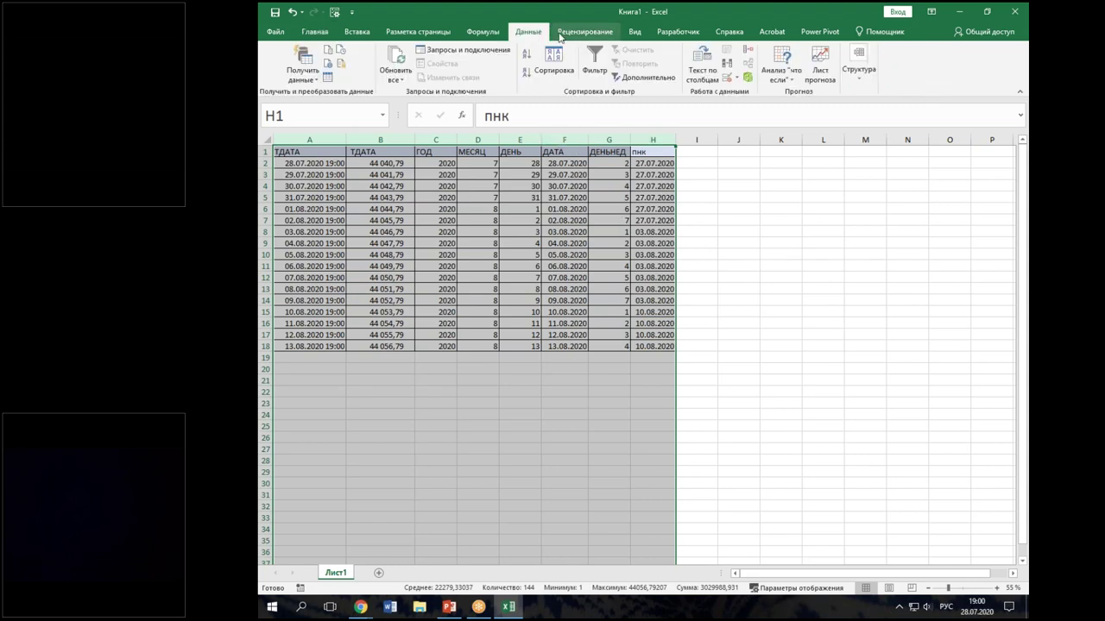
Step: Group columns A–H with Структура > Группировать and collapse the outline
{"action": "left_click", "coordinate": [858, 79]}
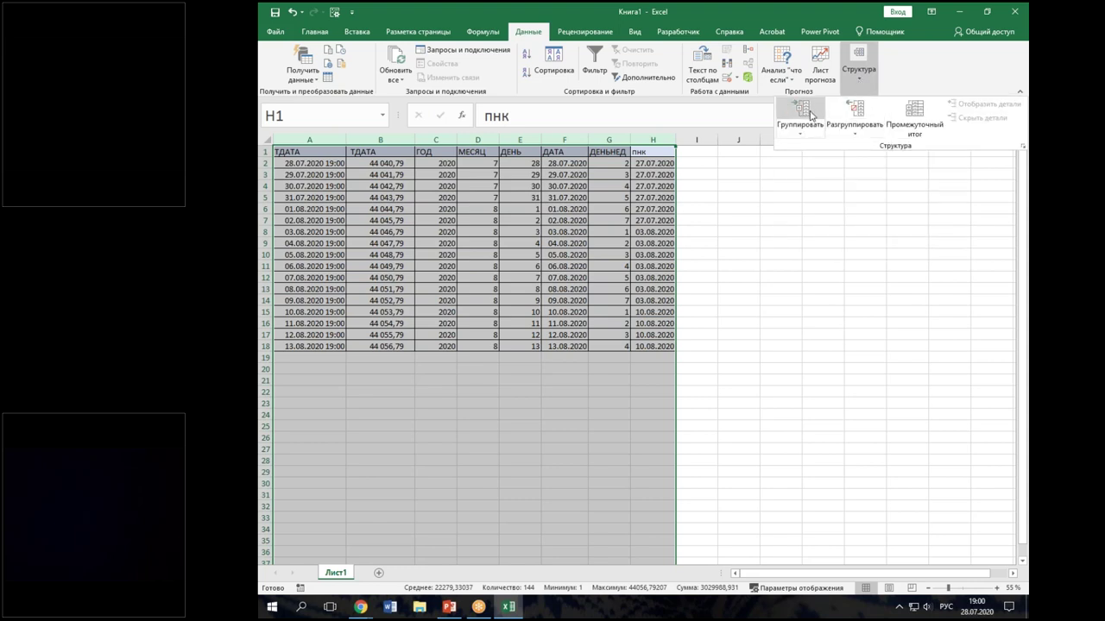
{"action": "left_click_drag", "start_coordinate": [501, 17], "coordinate": [553, 45]}
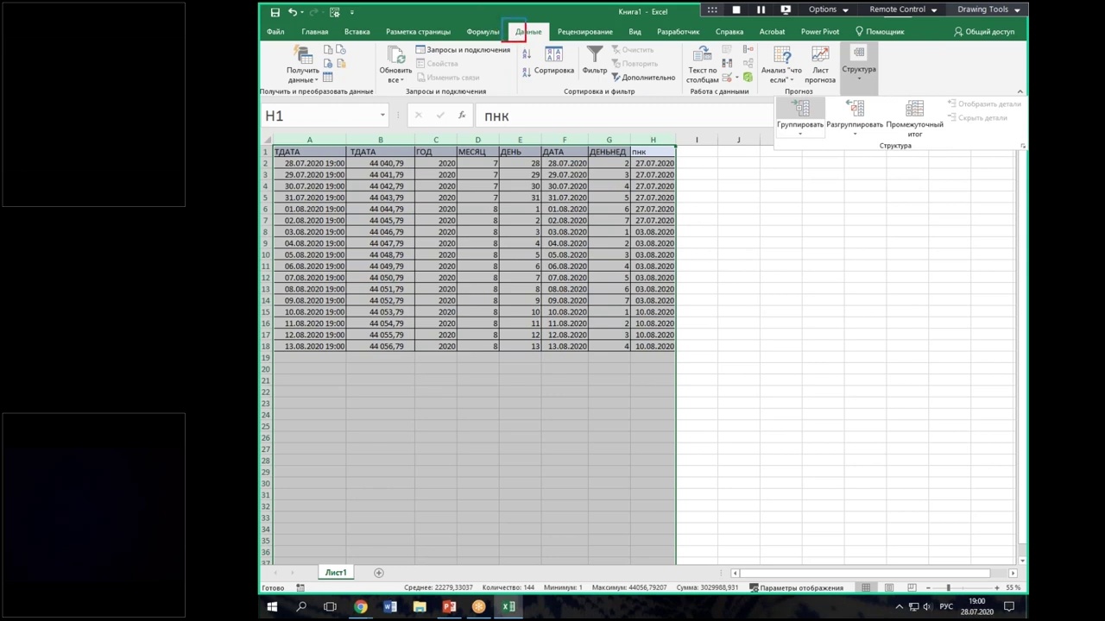
{"action": "left_click_drag", "start_coordinate": [839, 68], "coordinate": [554, 39]}
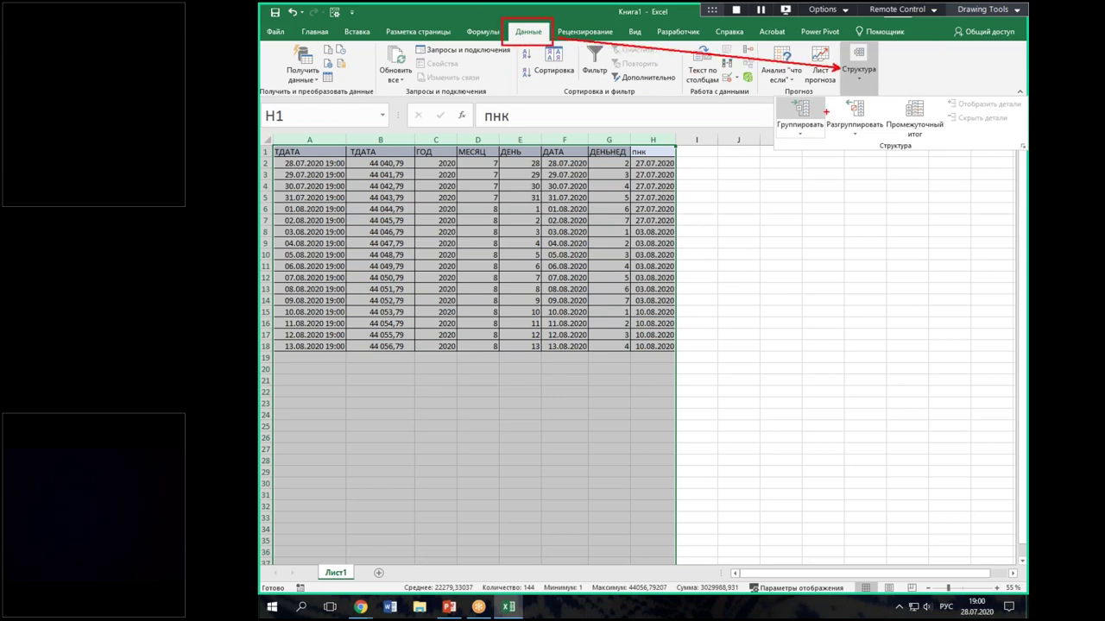
{"action": "left_click_drag", "start_coordinate": [826, 111], "coordinate": [840, 74]}
{"action": "left_click", "coordinate": [859, 69]}
{"action": "left_click", "coordinate": [800, 128]}
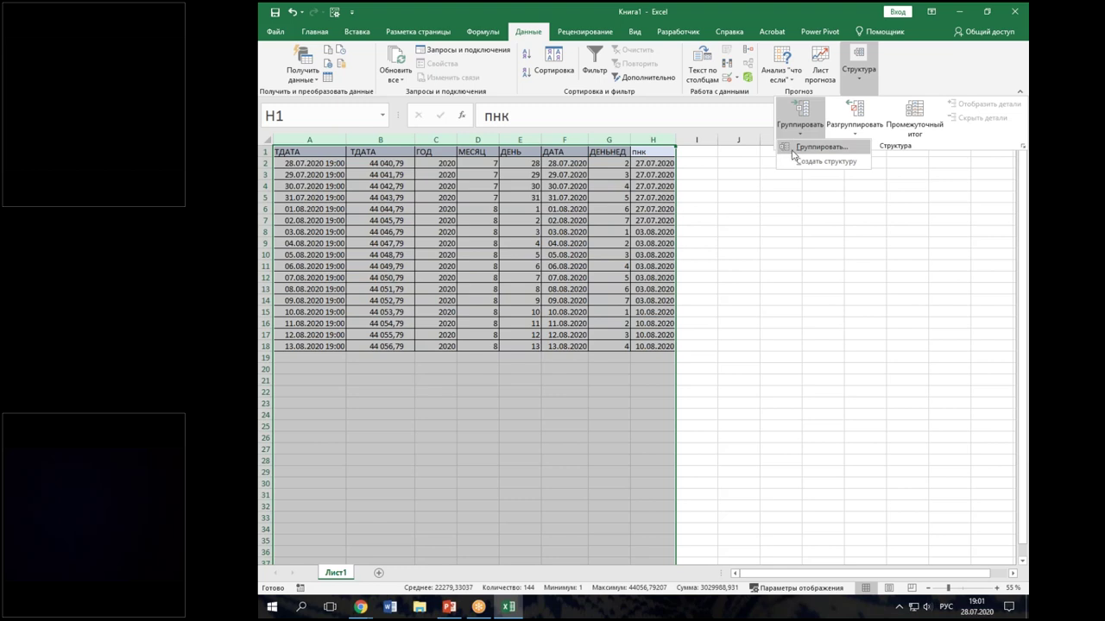
{"action": "left_click", "coordinate": [787, 147]}
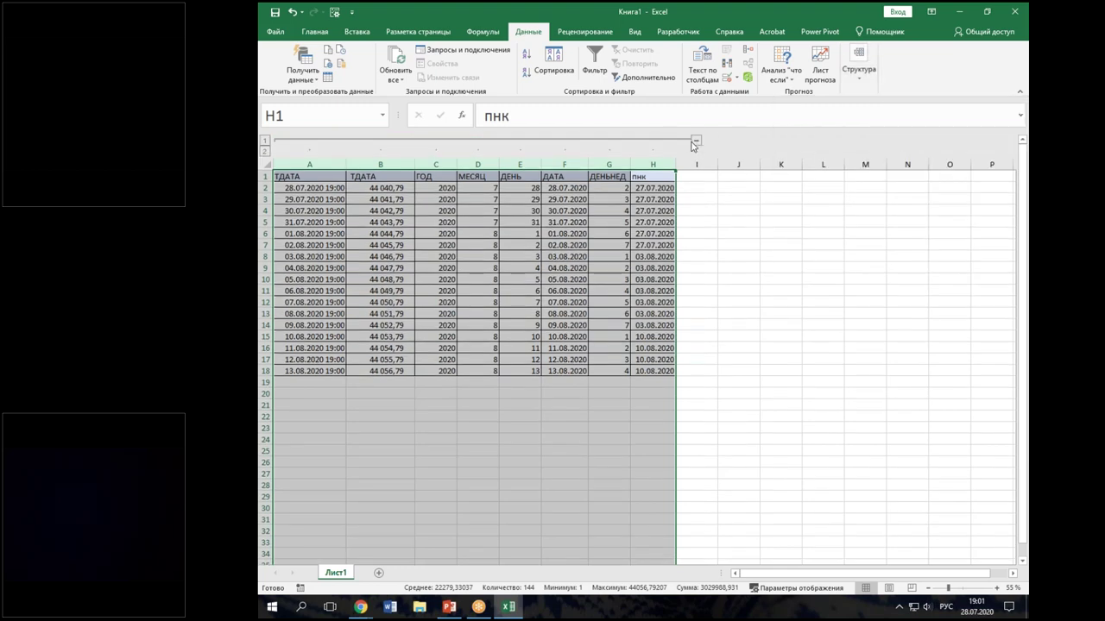
{"action": "left_click", "coordinate": [696, 141]}
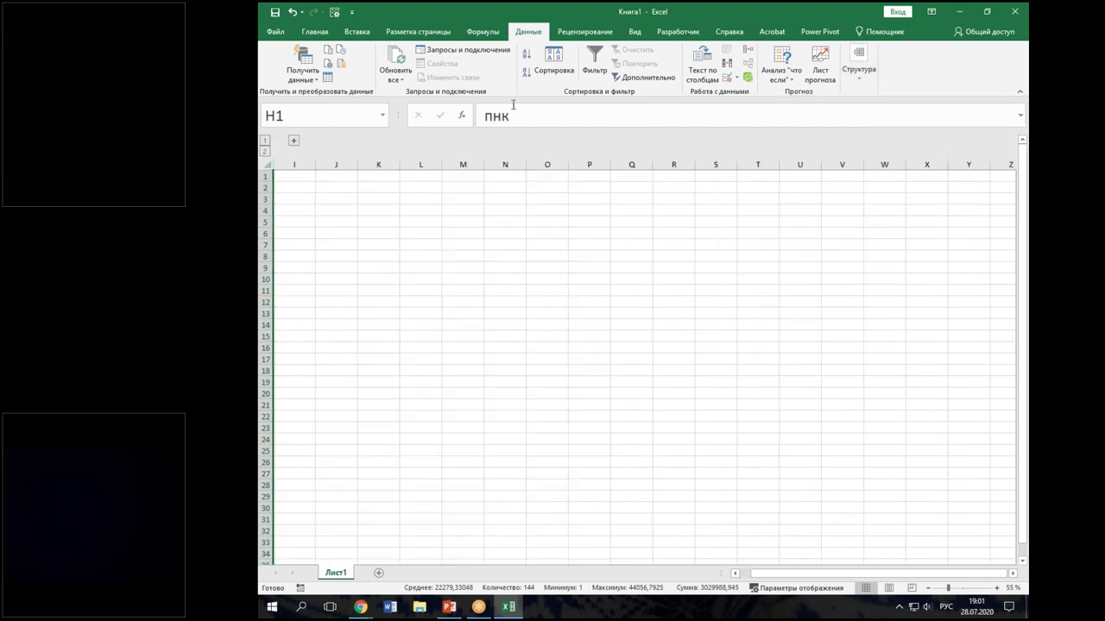
Step: Enter 1 АВГУСТА in J1, then replace it with the date 1-8-20 (01.08.2020)
{"action": "left_click", "coordinate": [349, 179]}
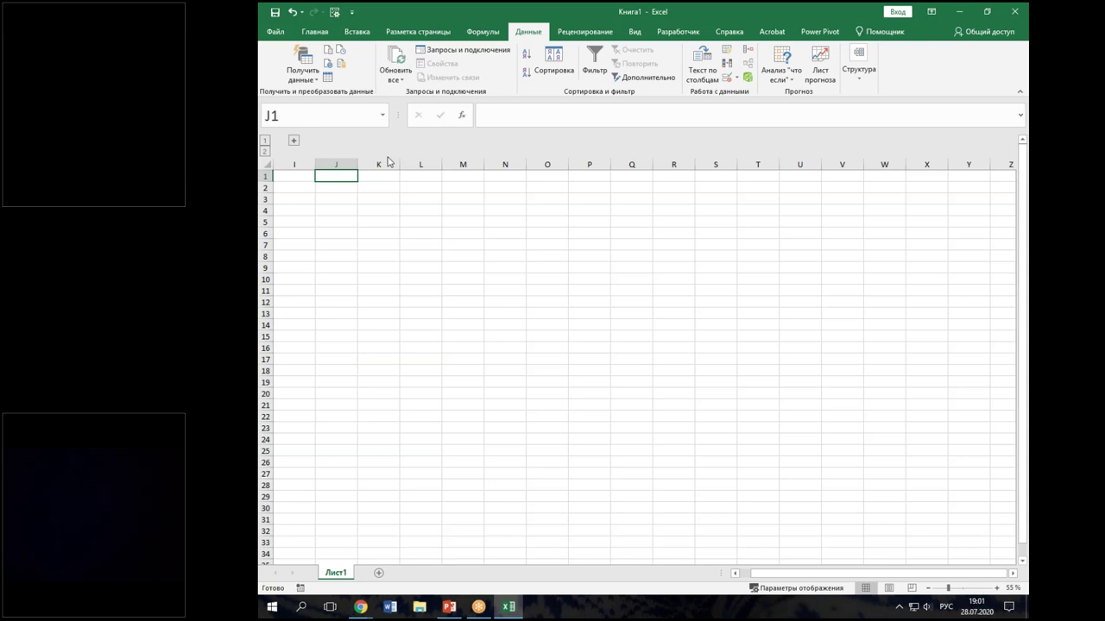
{"action": "type", "text": "1"}
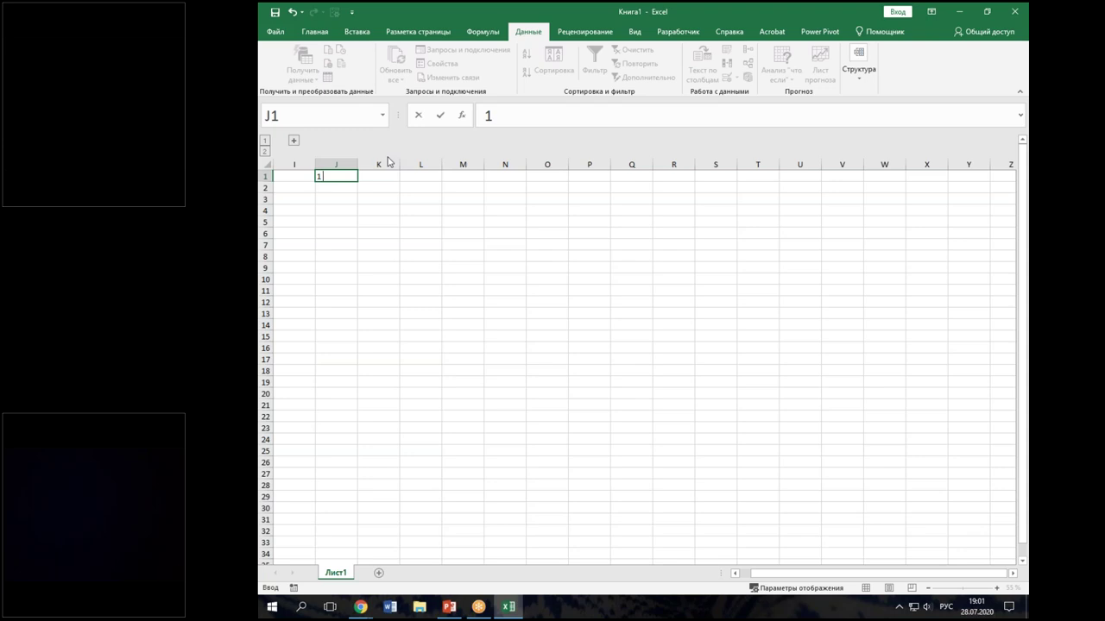
{"action": "type", "text": " АВГУСТА"}
{"action": "key", "text": "Return"}
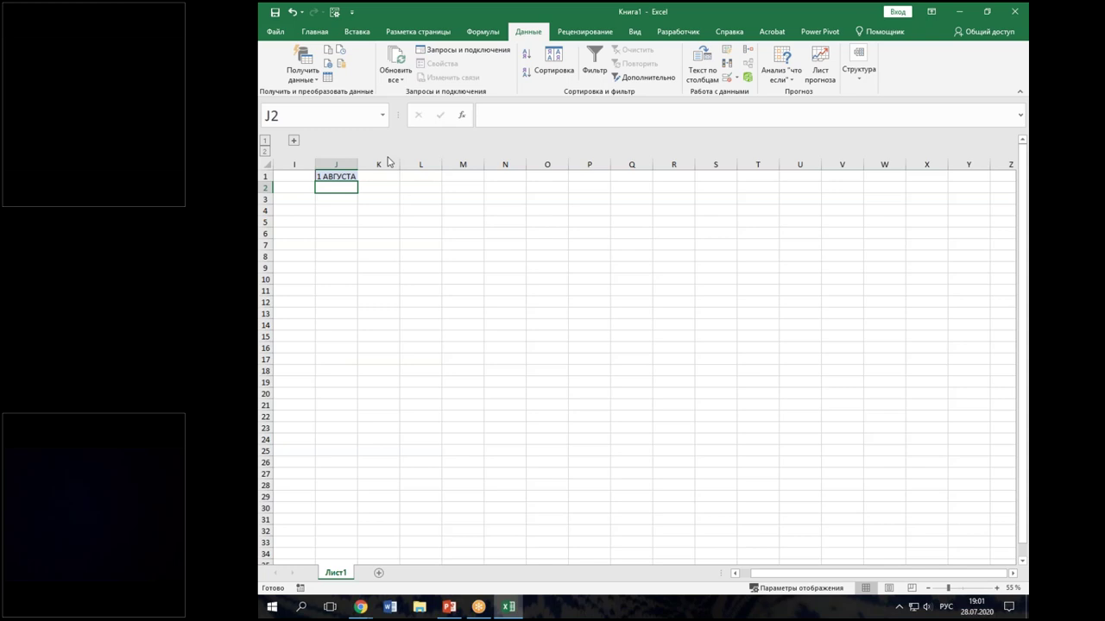
{"action": "left_click", "coordinate": [351, 177]}
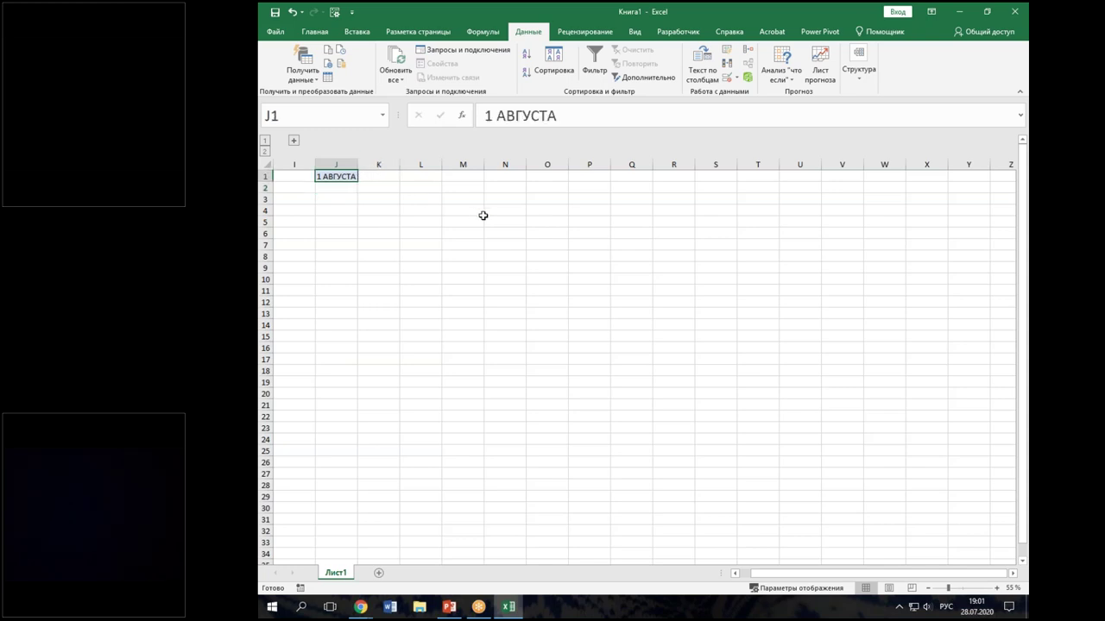
{"action": "type", "text": "="}
{"action": "key", "text": "BackSpace"}
{"action": "type", "text": "1-8-20"}
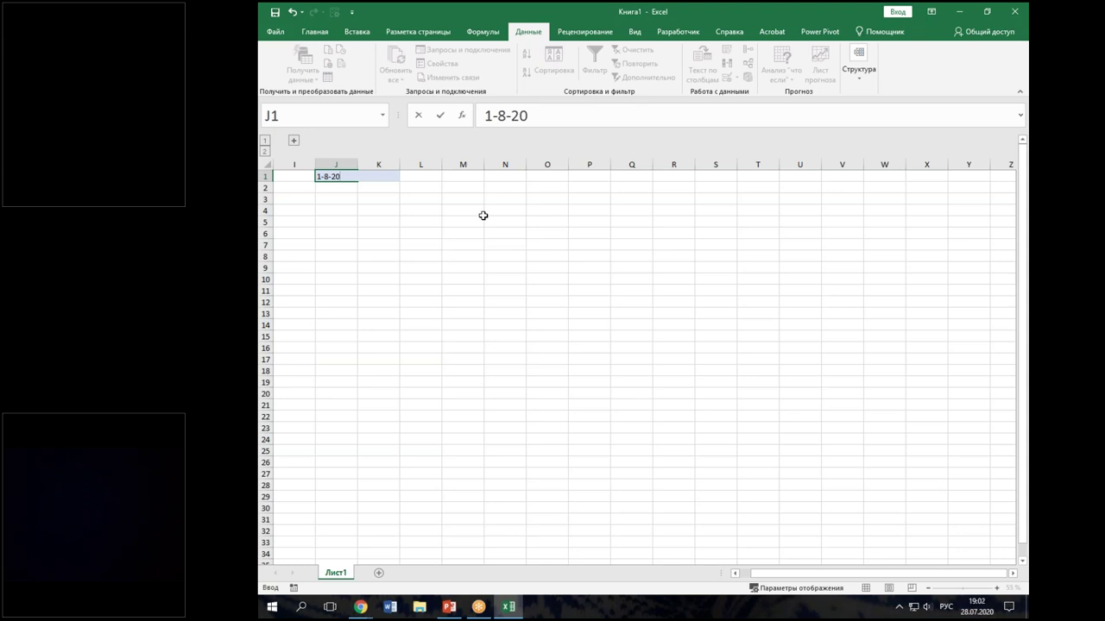
{"action": "key", "text": "Return"}
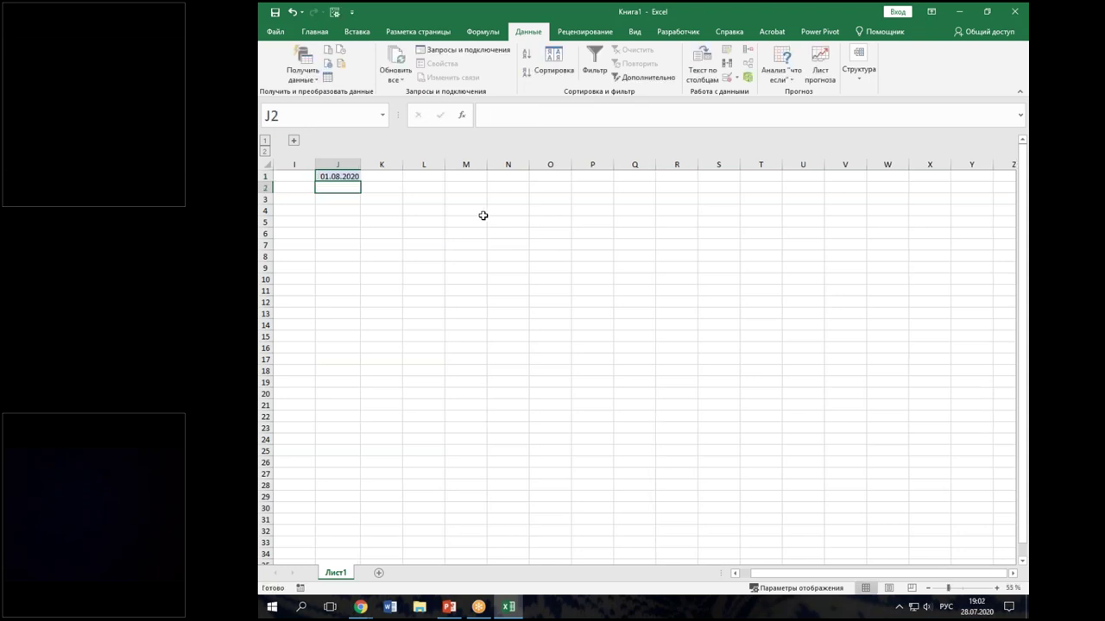
Step: Enlarge the J1 date's font to 28 point
{"action": "left_click", "coordinate": [332, 175]}
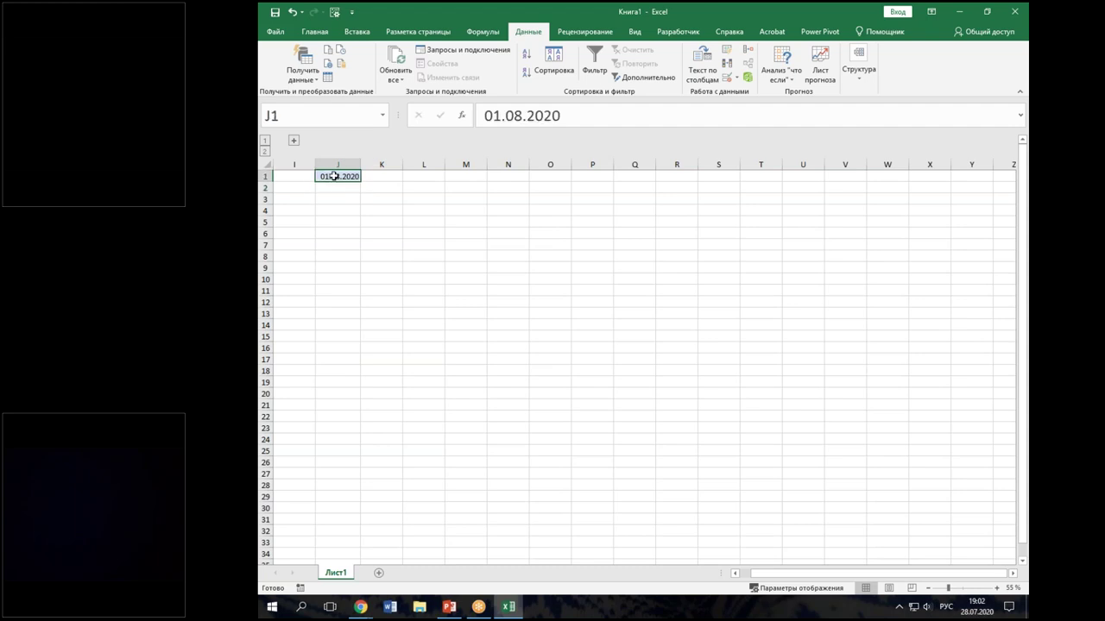
{"action": "left_click", "coordinate": [315, 32]}
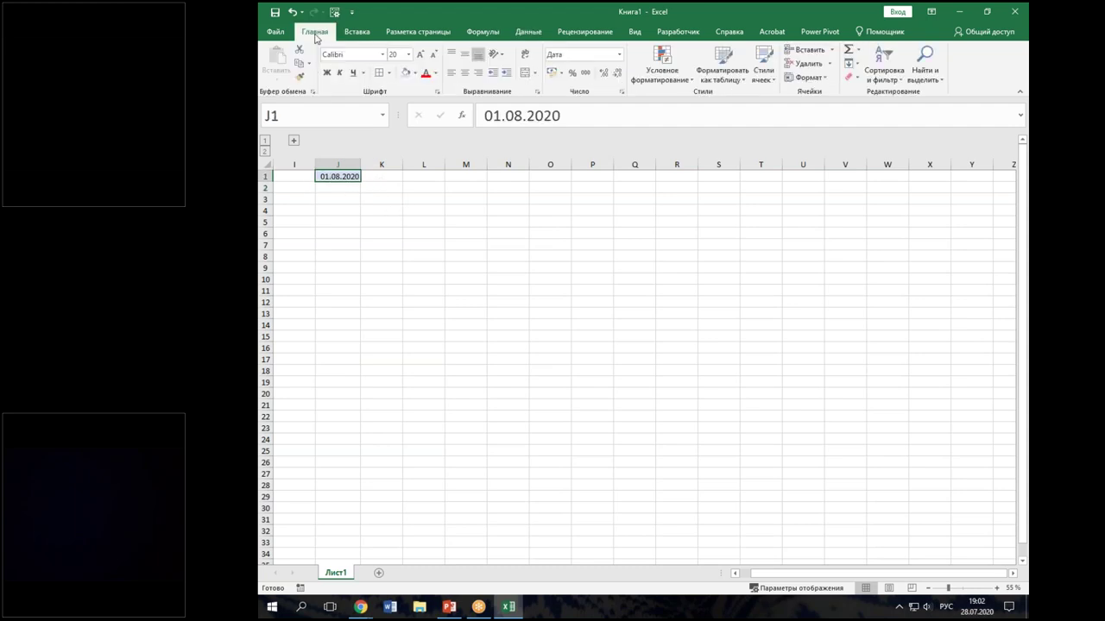
{"action": "left_click", "coordinate": [419, 56]}
{"action": "left_click", "coordinate": [418, 55]}
{"action": "left_click", "coordinate": [419, 55]}
{"action": "left_click", "coordinate": [419, 55]}
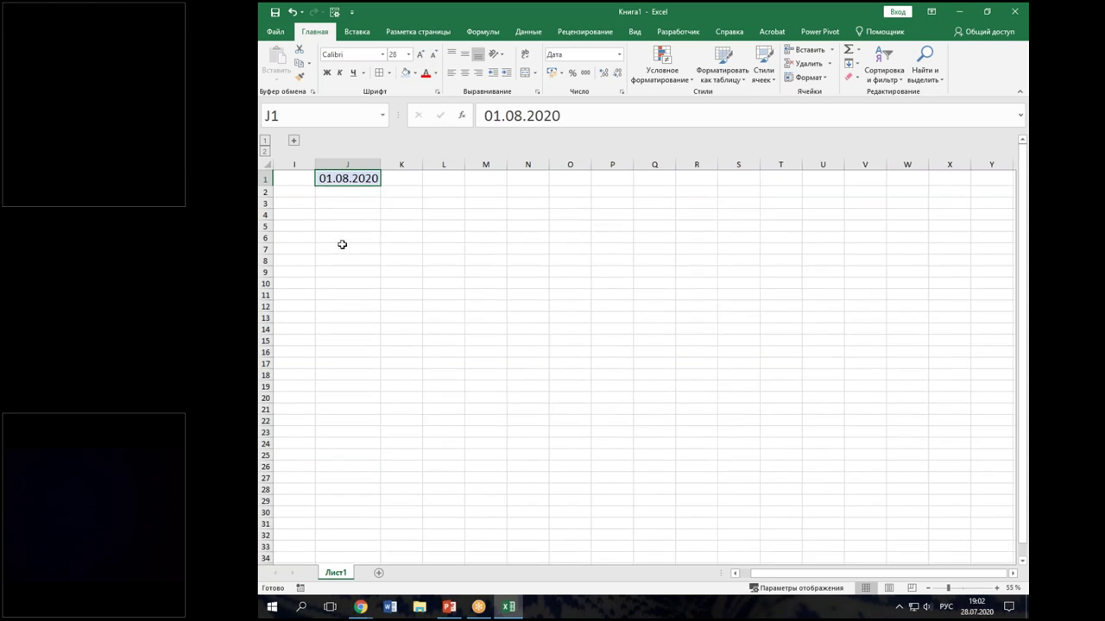
Step: Fill the weekday abbreviations ПН through ВС down K5:K11
{"action": "left_click", "coordinate": [393, 227]}
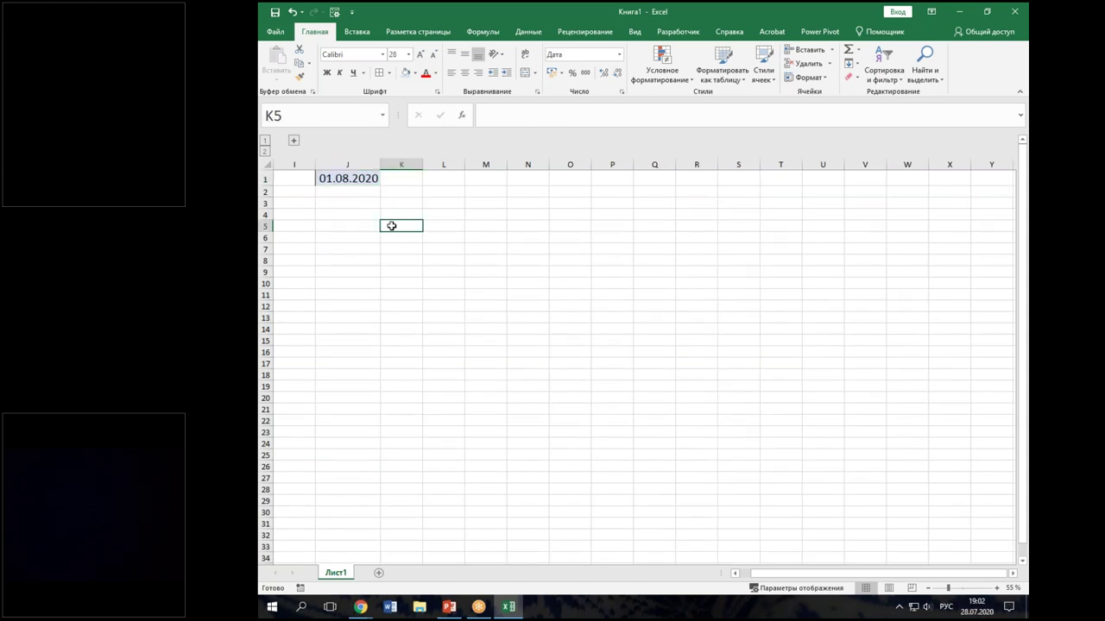
{"action": "type", "text": "ПН"}
{"action": "key", "text": "Return"}
{"action": "left_click", "coordinate": [399, 226]}
{"action": "left_click_drag", "start_coordinate": [423, 232], "coordinate": [422, 301]}
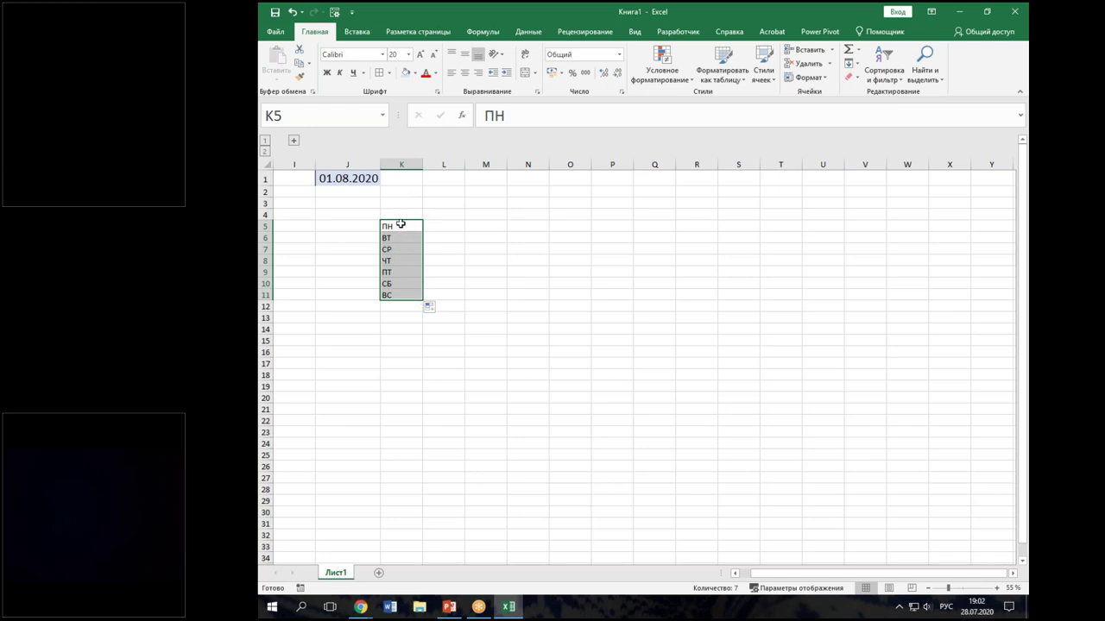
Step: Narrow column K and widen columns L through R
{"action": "left_click", "coordinate": [401, 224]}
{"action": "left_click_drag", "start_coordinate": [422, 164], "coordinate": [404, 168]}
{"action": "left_click", "coordinate": [427, 225]}
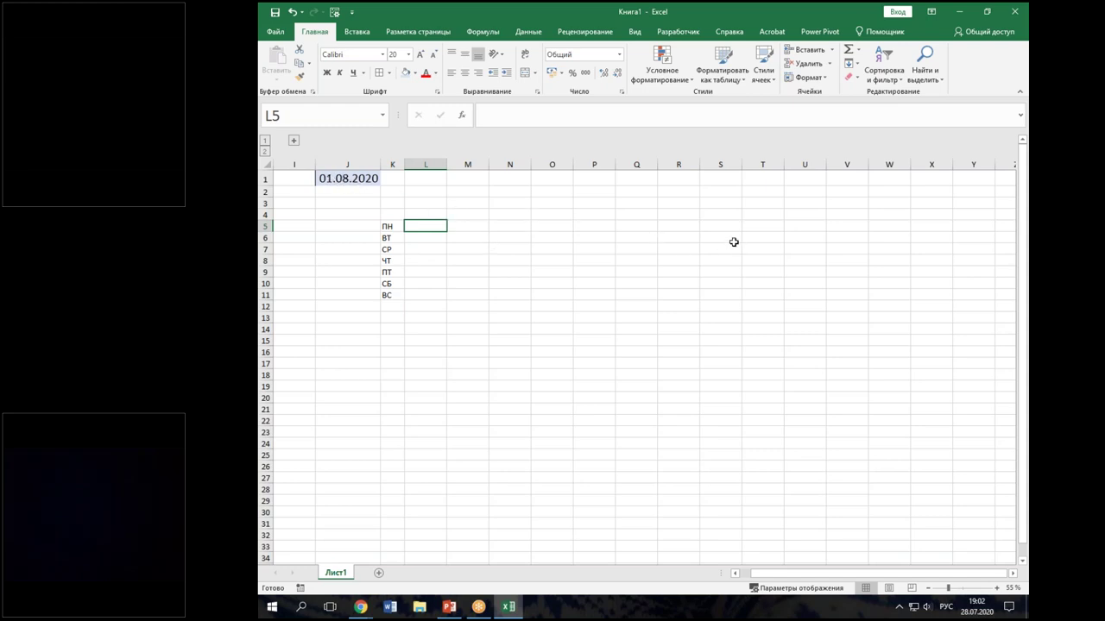
{"action": "left_click_drag", "start_coordinate": [425, 164], "coordinate": [674, 164]}
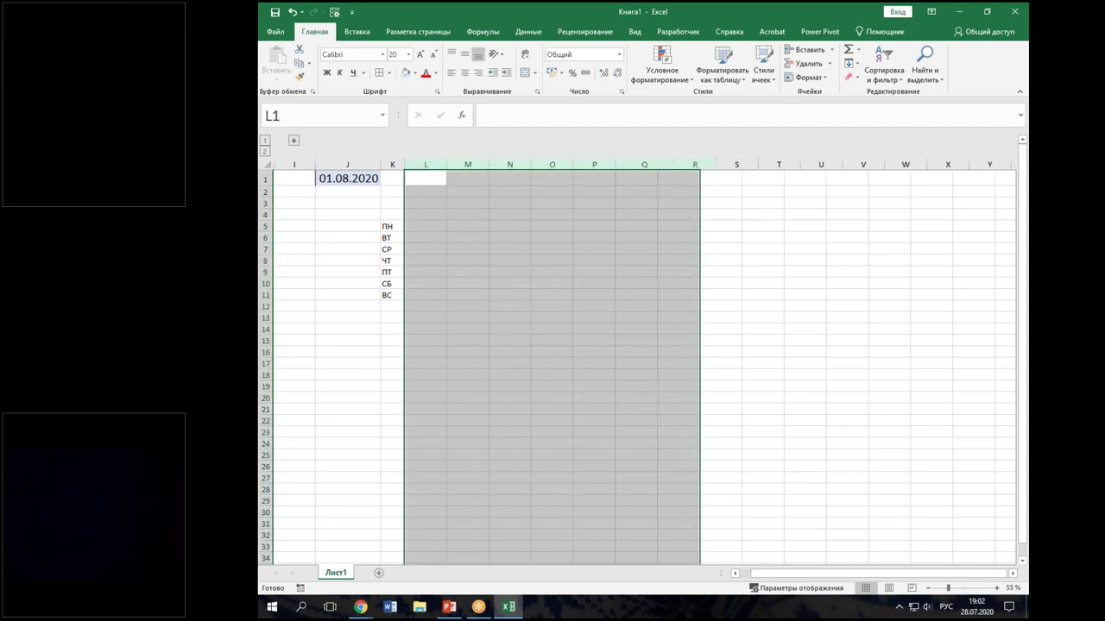
{"action": "left_click", "coordinate": [437, 236]}
Step: Start a formula in L5 that references J1, abandoning the first two attempts
{"action": "left_click", "coordinate": [437, 228]}
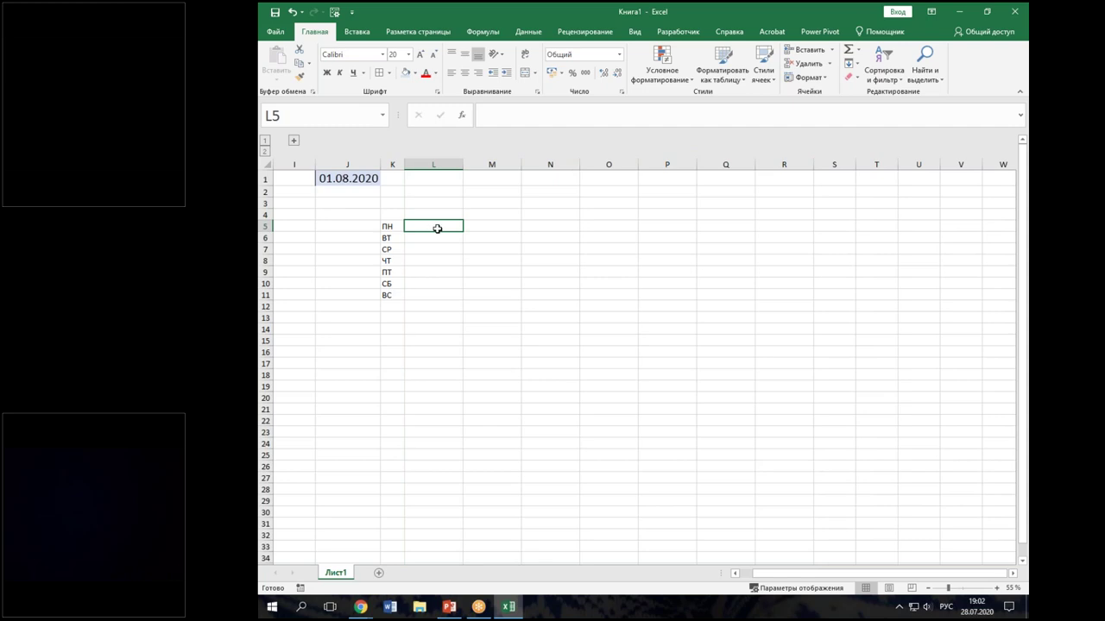
{"action": "type", "text": "="}
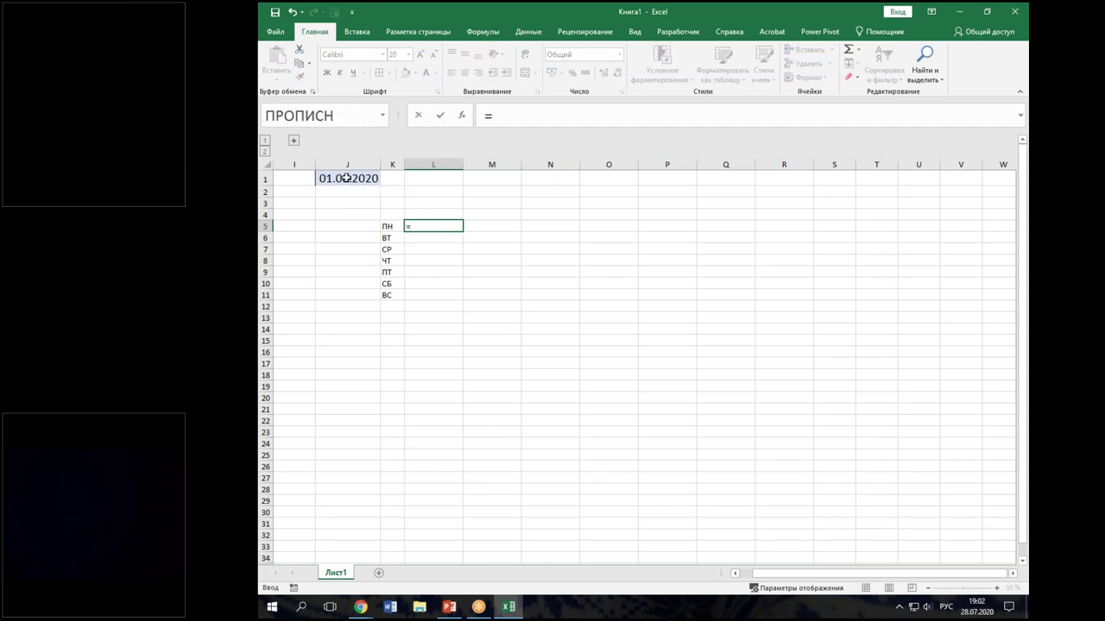
{"action": "left_click", "coordinate": [349, 178]}
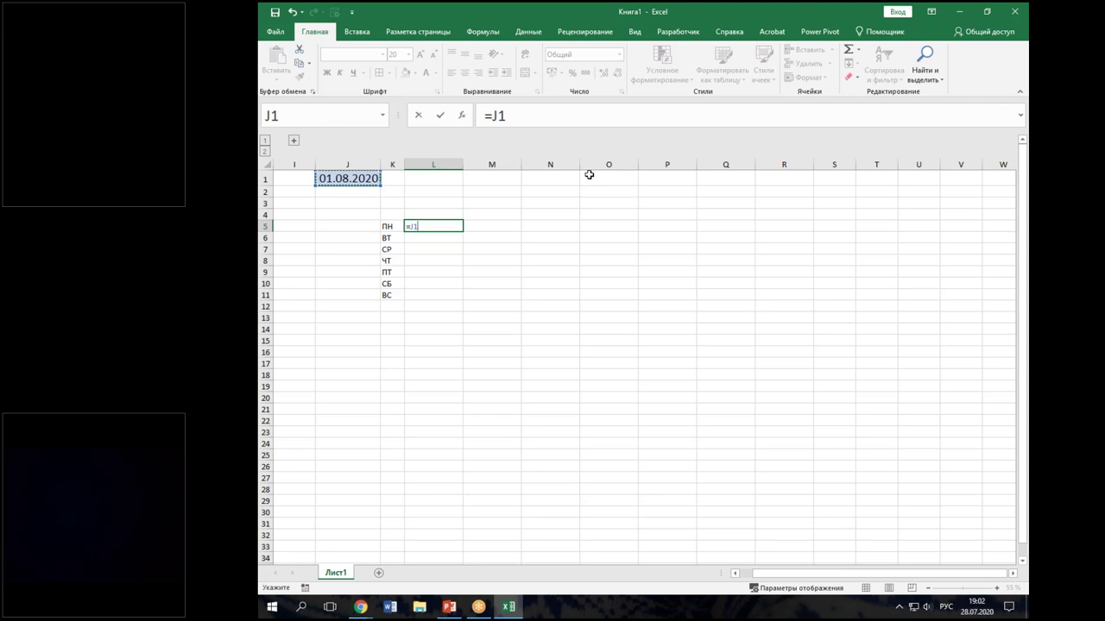
{"action": "key", "text": "Escape"}
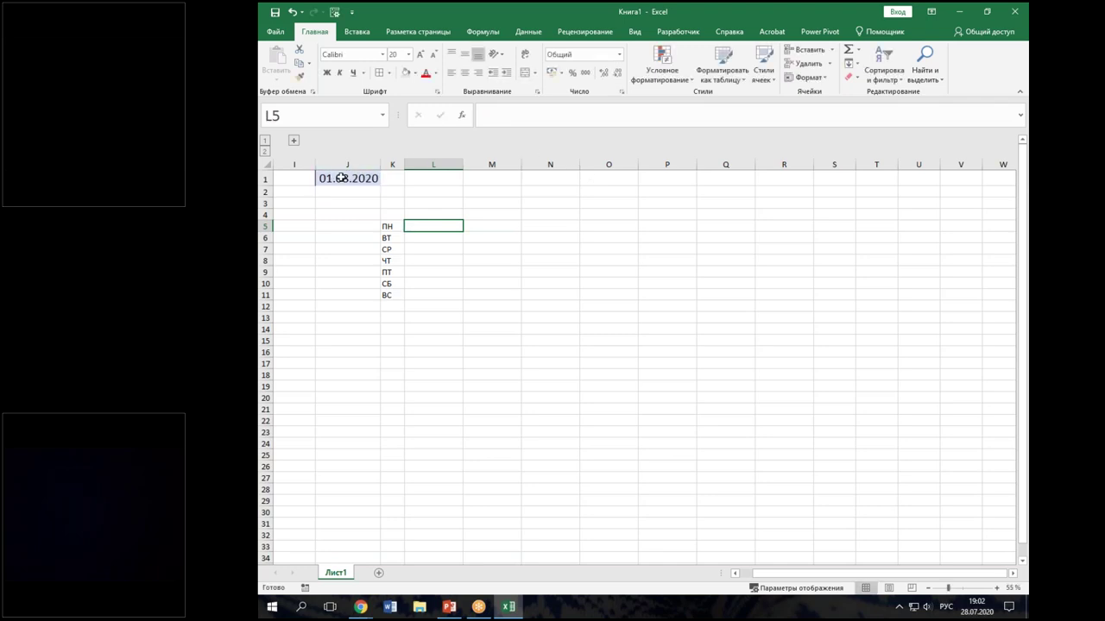
{"action": "left_click", "coordinate": [333, 179]}
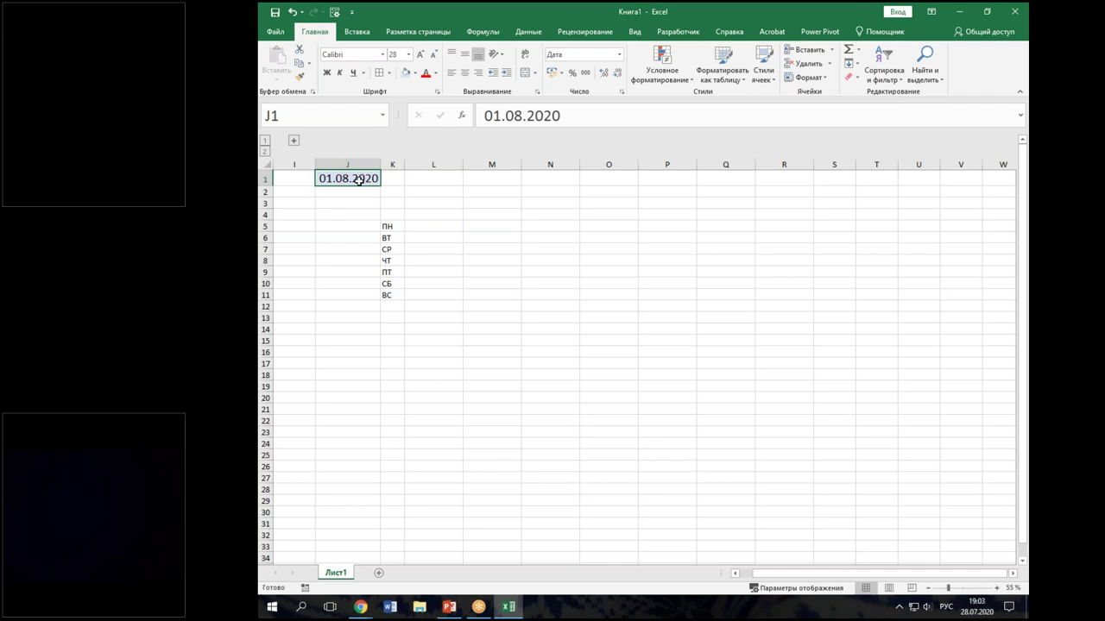
{"action": "left_click", "coordinate": [418, 225]}
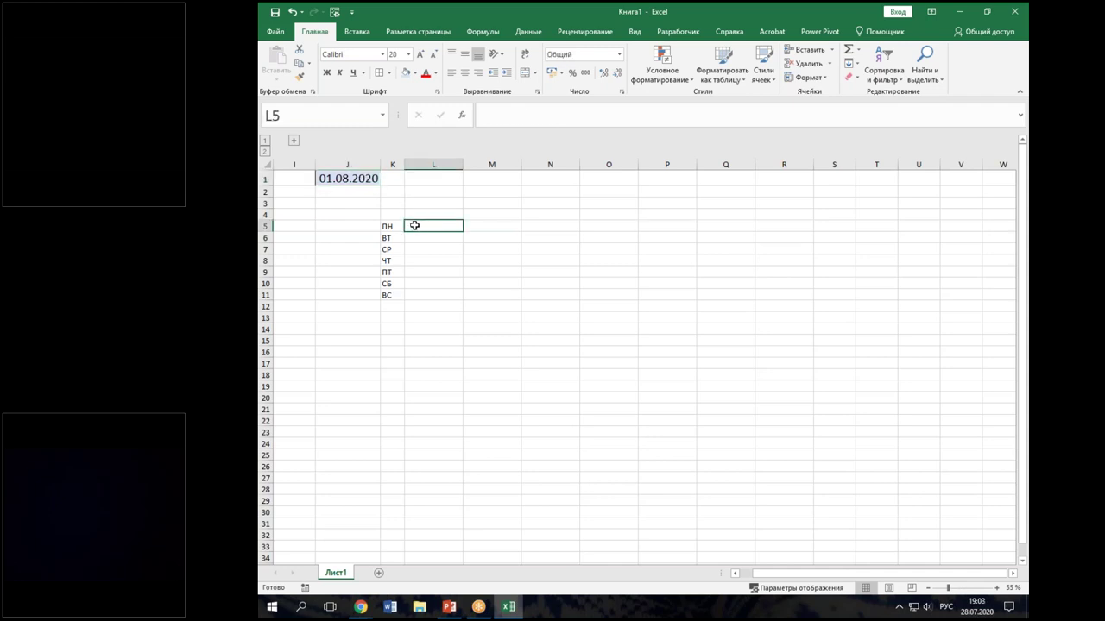
{"action": "type", "text": "="}
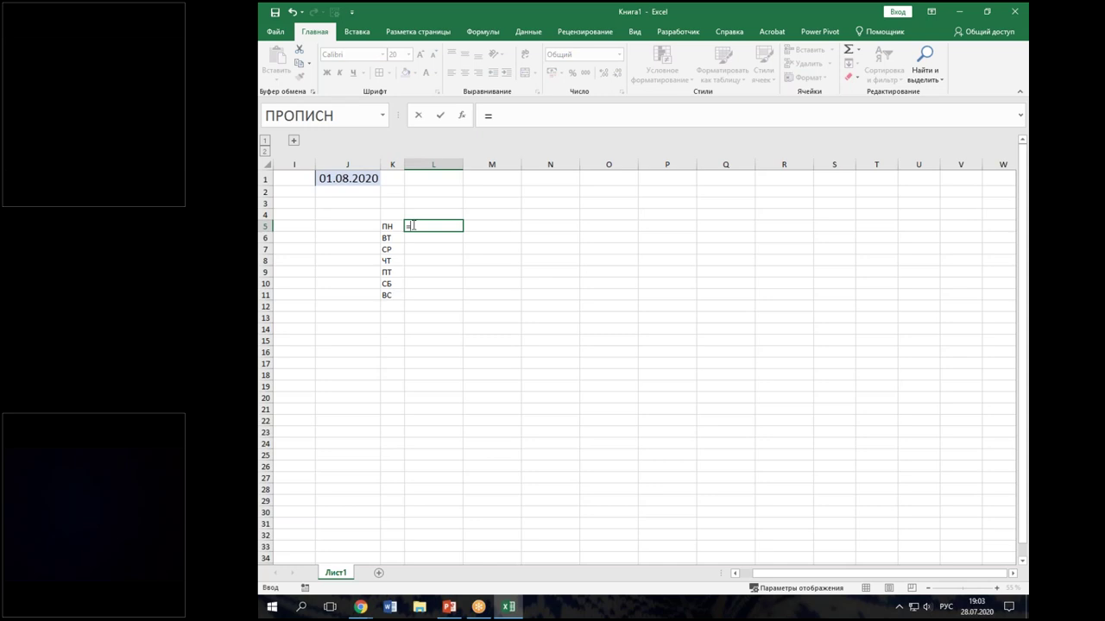
{"action": "key", "text": "Escape"}
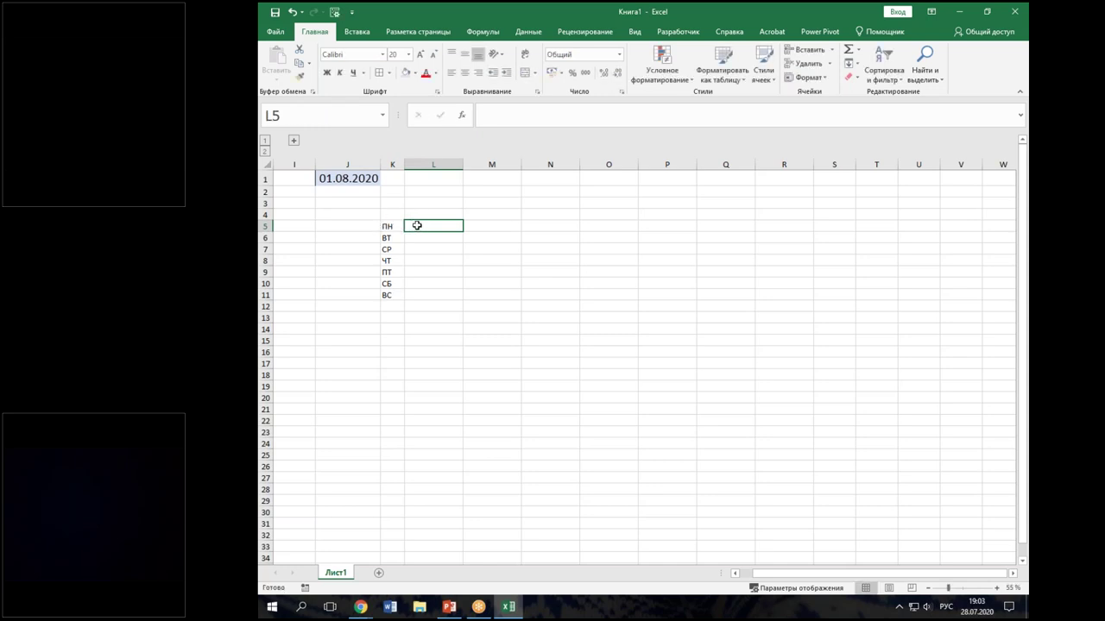
Step: Enter =J1-ДЕНЬНЕД(J1;2)+1 in L5, giving the Monday 27.07.2020
{"action": "type", "text": "="}
{"action": "left_click", "coordinate": [366, 177]}
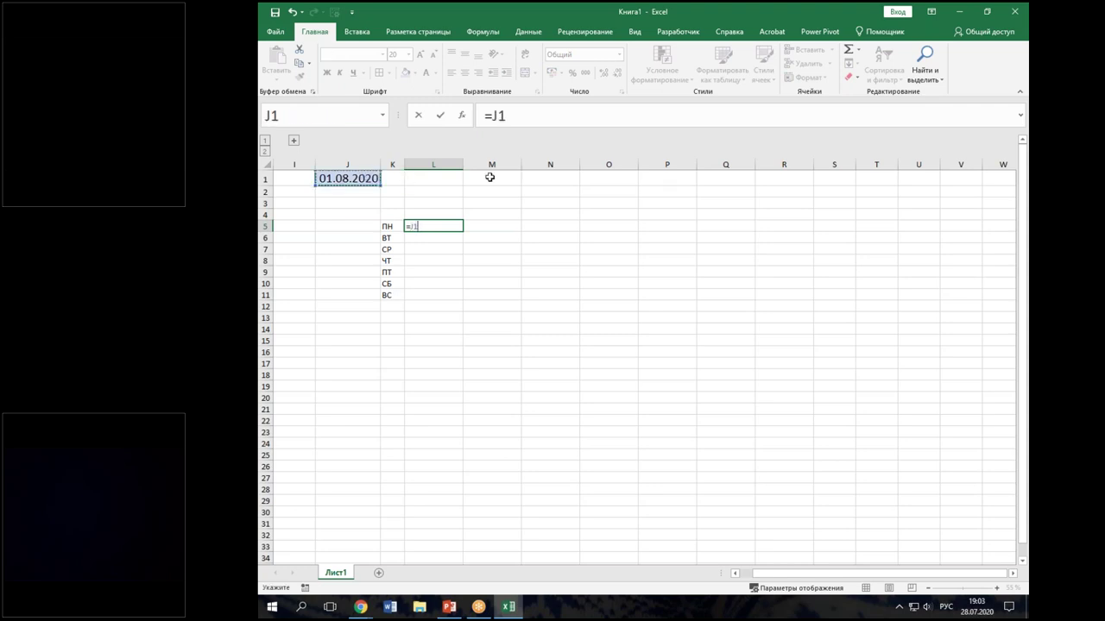
{"action": "type", "text": "-"}
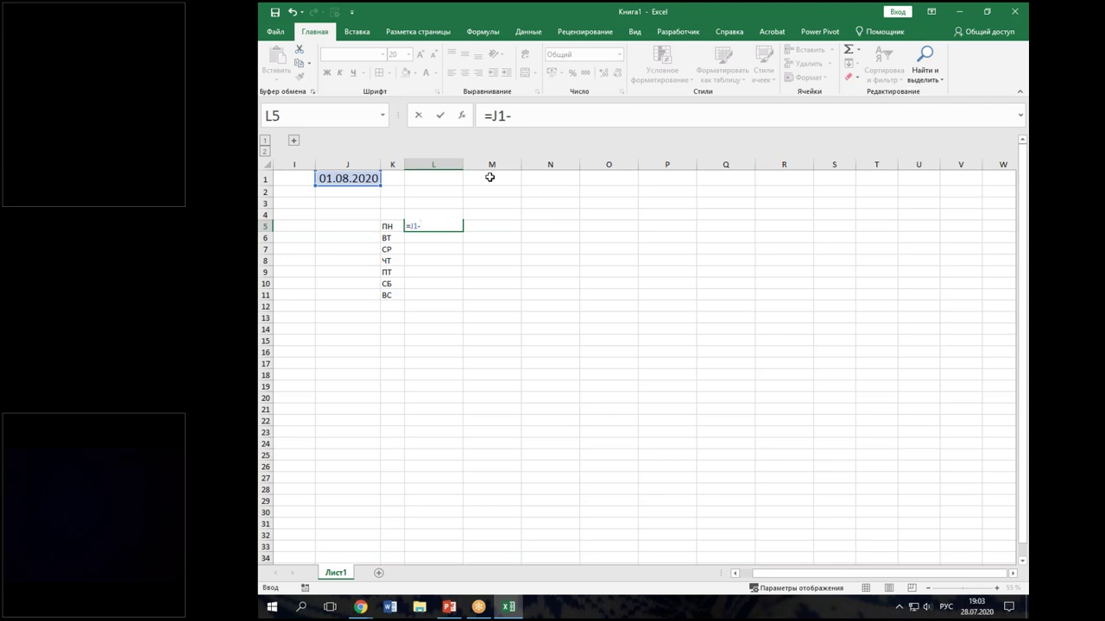
{"action": "type", "text": "ден"}
{"action": "key", "text": "Down"}
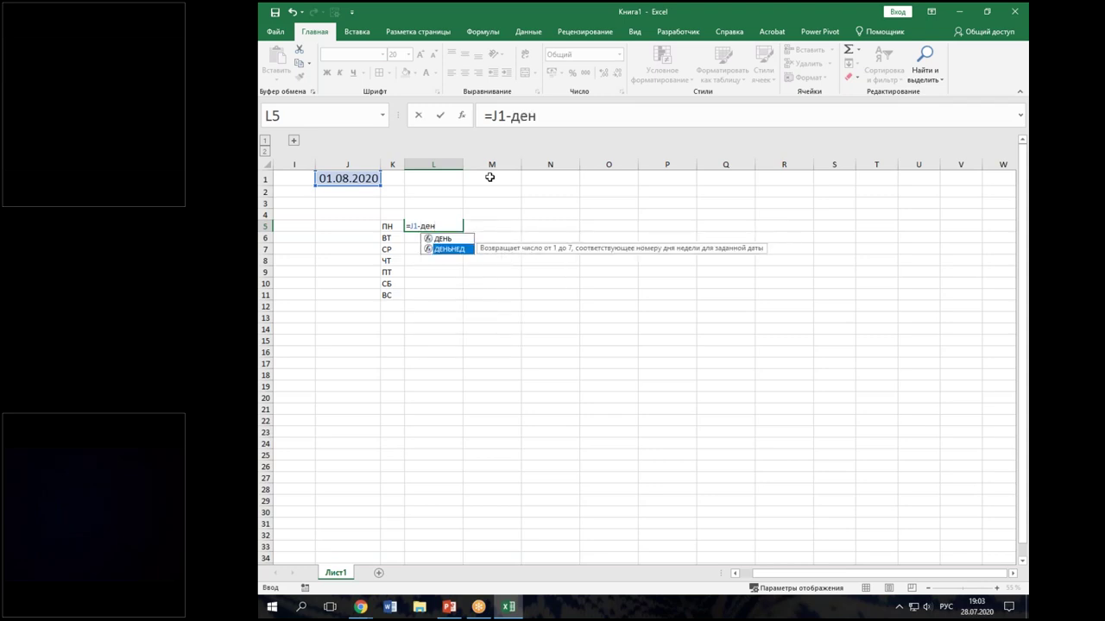
{"action": "key", "text": "Tab"}
{"action": "left_click", "coordinate": [336, 178]}
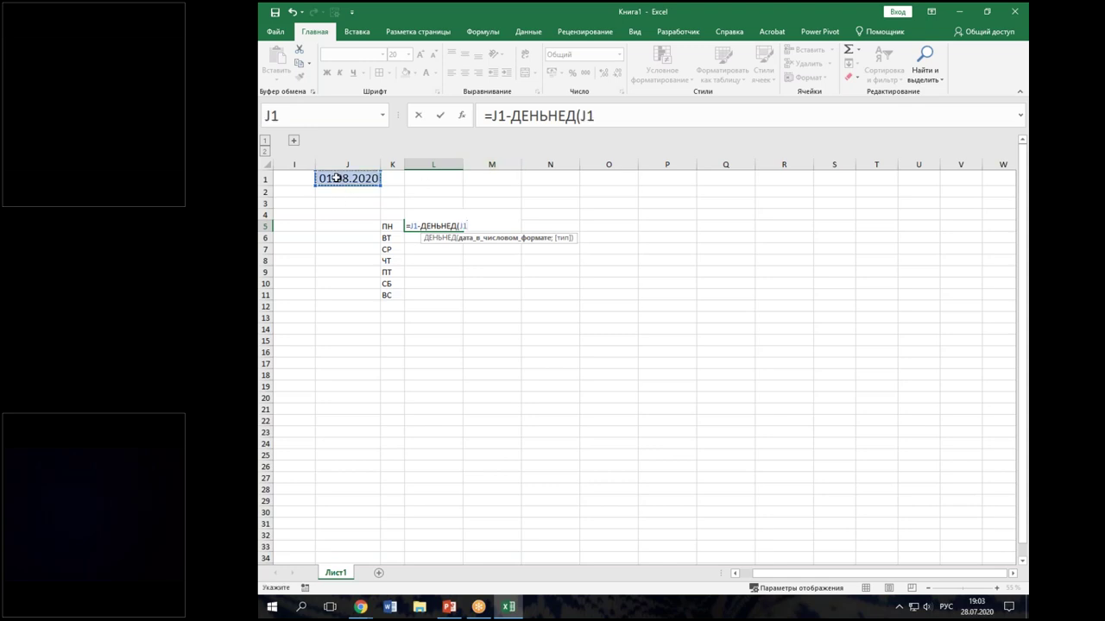
{"action": "type", "text": ";"}
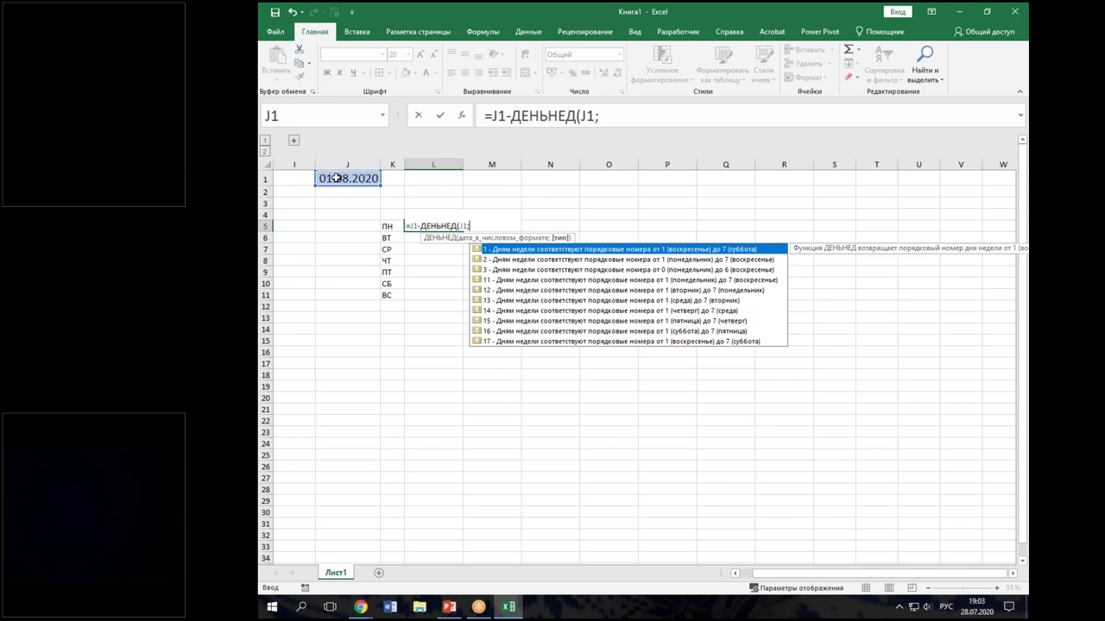
{"action": "type", "text": "2"}
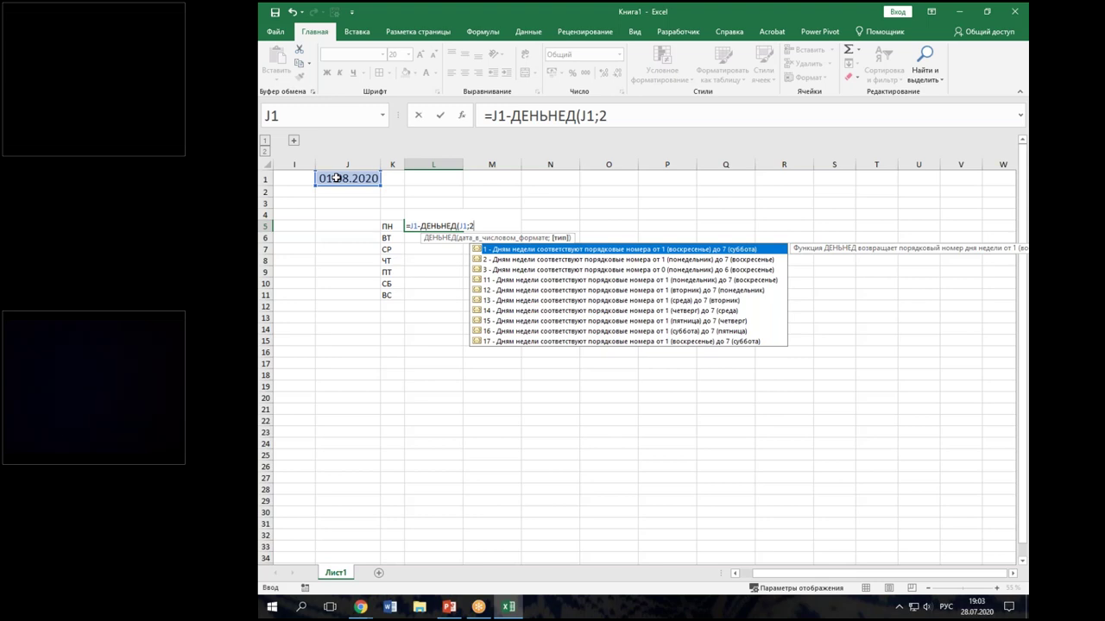
{"action": "type", "text": ")"}
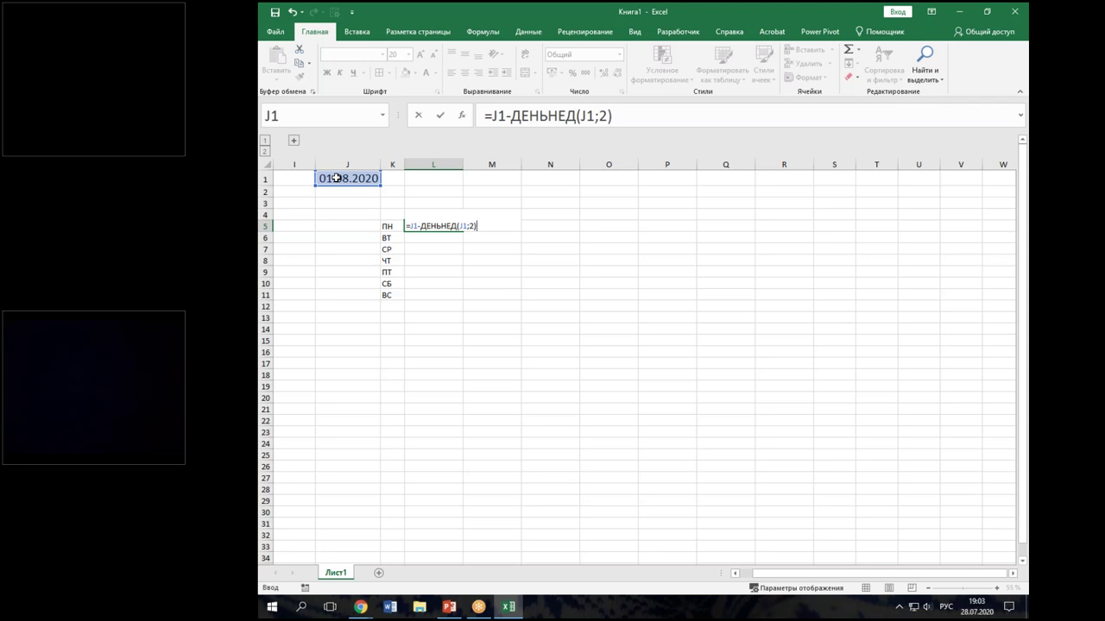
{"action": "type", "text": "+"}
{"action": "type", "text": "1"}
{"action": "key", "text": "Return"}
{"action": "left_click", "coordinate": [436, 226]}
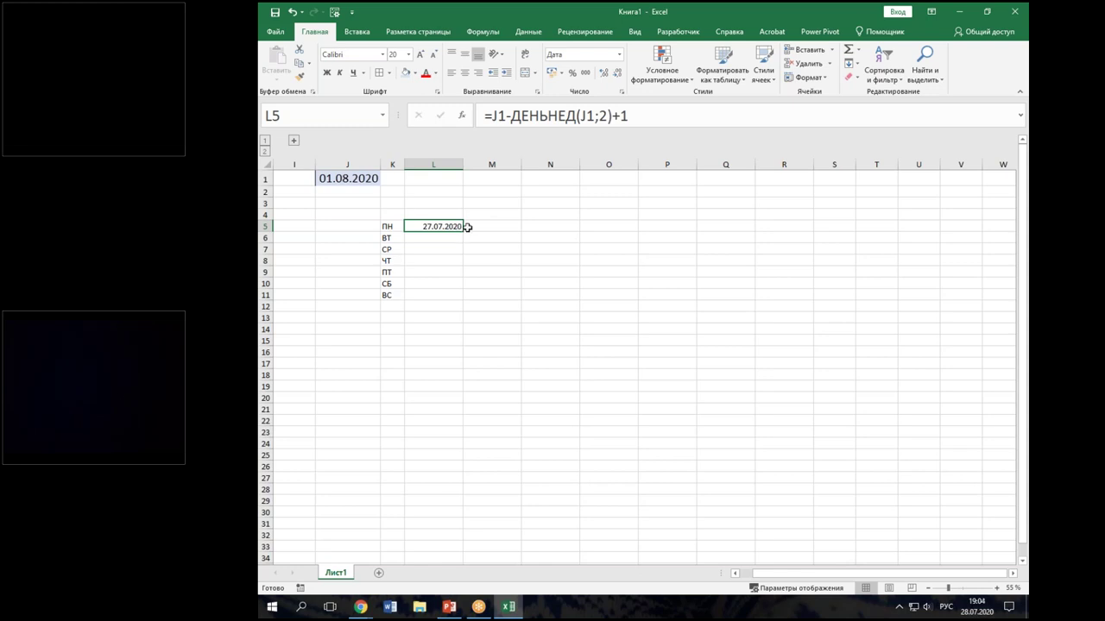
{"action": "left_click", "coordinate": [446, 235]}
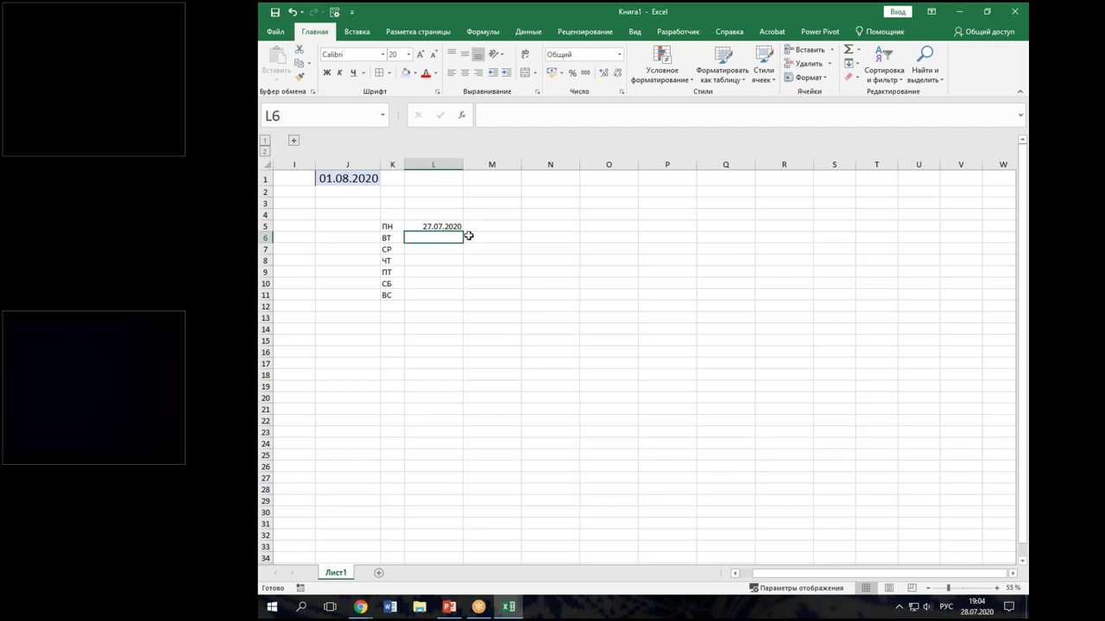
{"action": "left_click", "coordinate": [454, 227]}
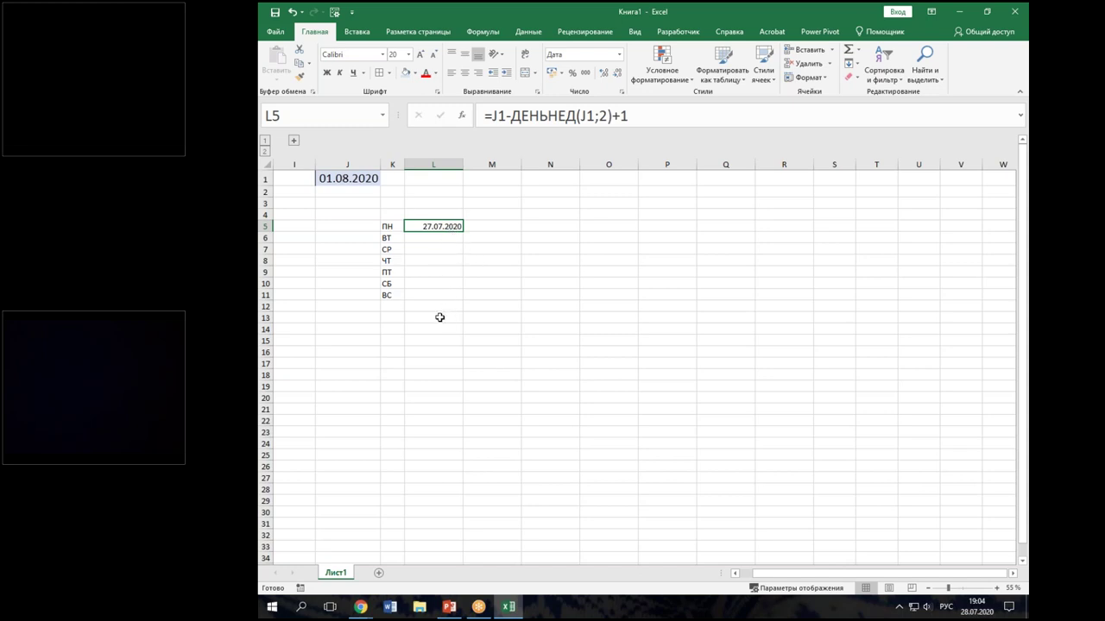
{"action": "left_click", "coordinate": [437, 238]}
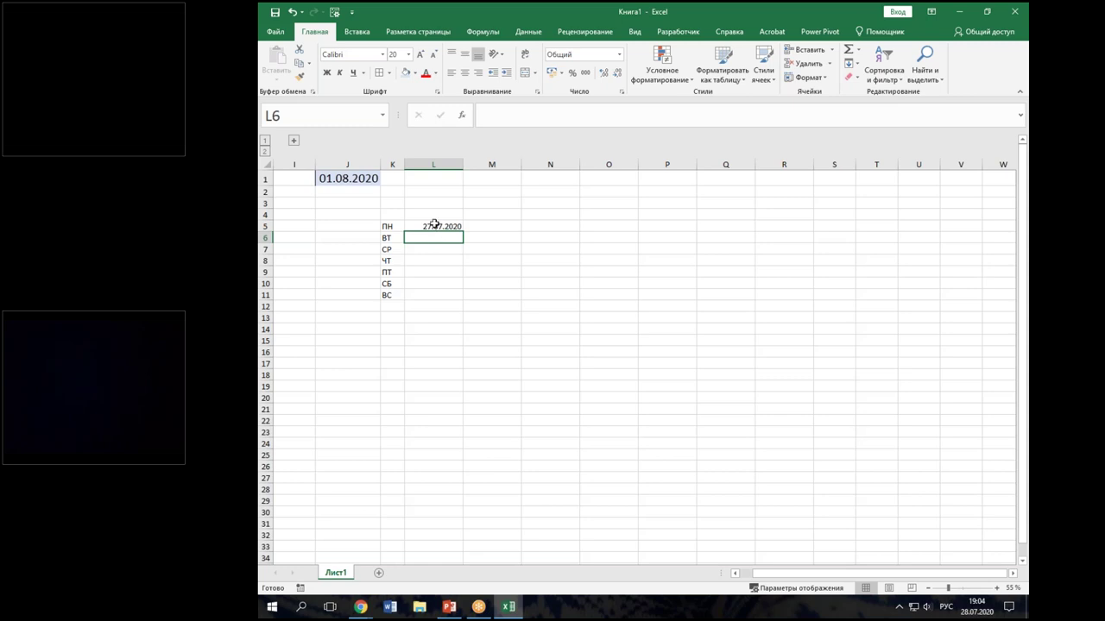
{"action": "left_click", "coordinate": [435, 224]}
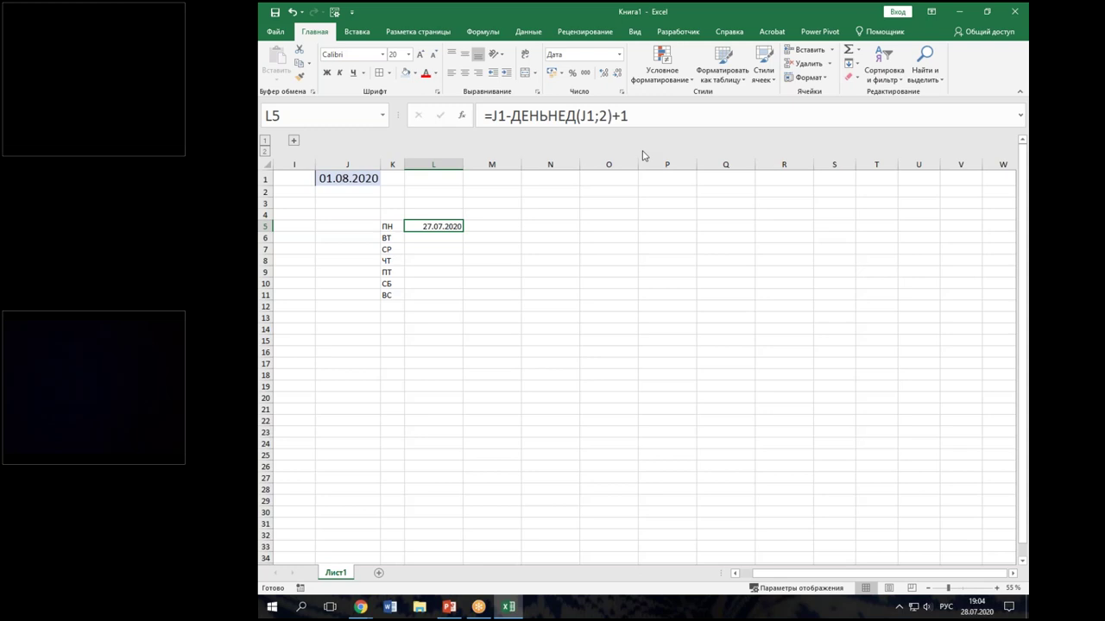
Step: Copy the week-start formula text from the first date cell and return to the workbook
{"action": "left_click", "coordinate": [450, 236]}
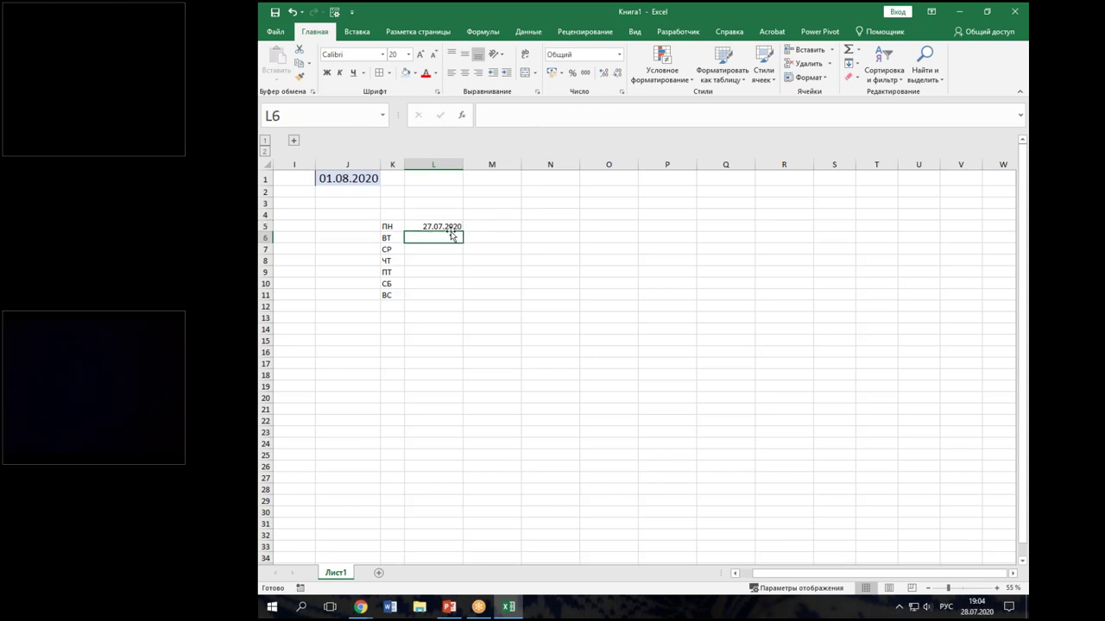
{"action": "left_click", "coordinate": [437, 226]}
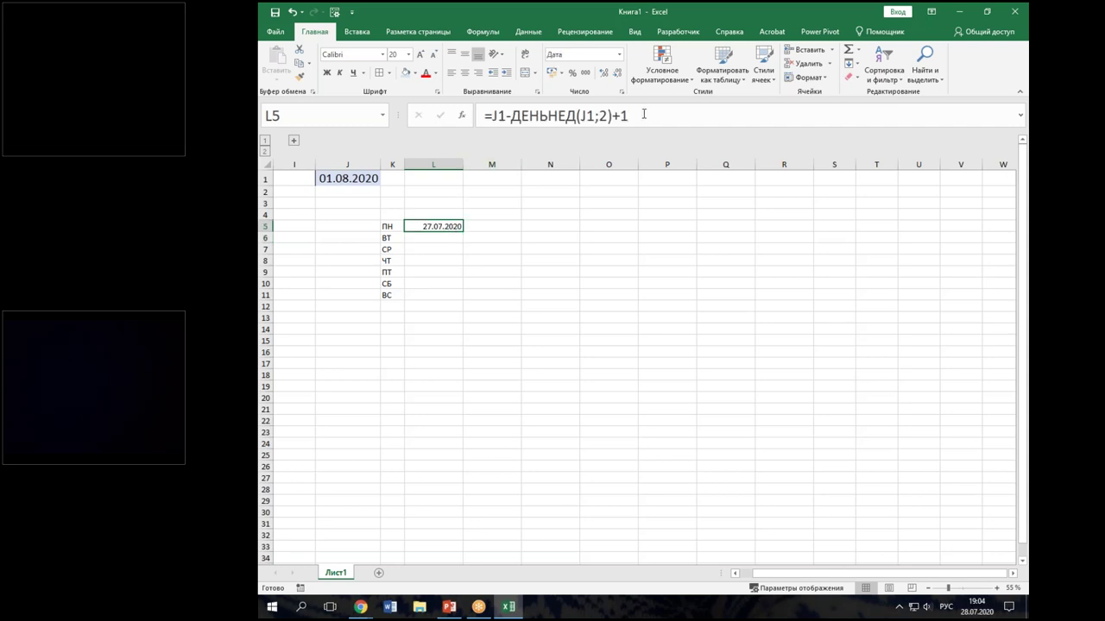
{"action": "left_click_drag", "start_coordinate": [641, 113], "coordinate": [425, 122]}
{"action": "key", "text": "ctrl+c"}
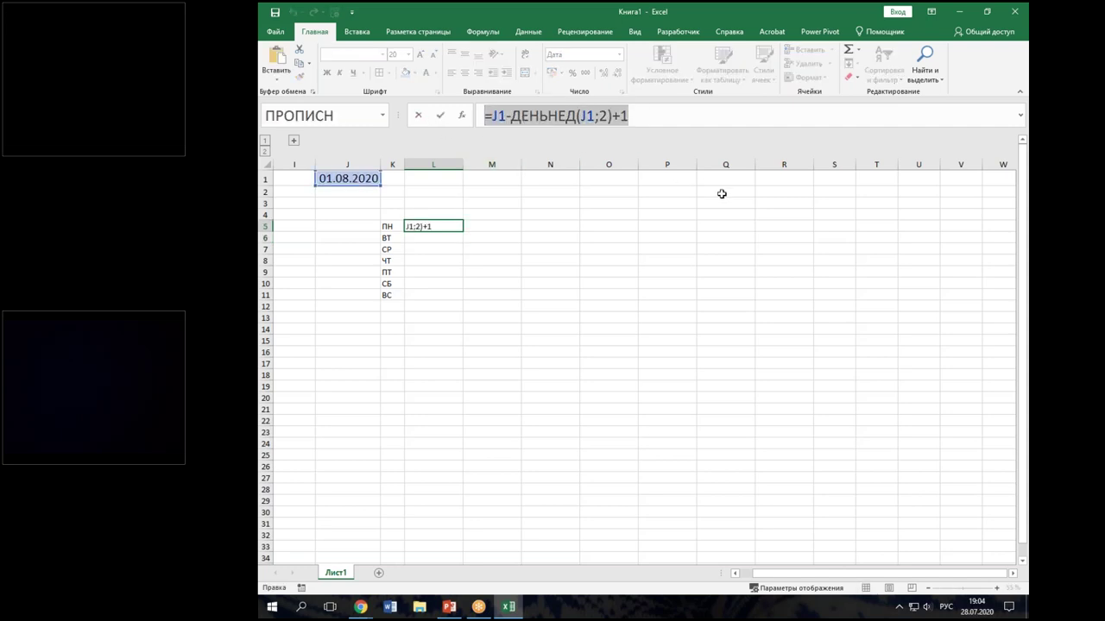
{"action": "key", "text": "Escape"}
{"action": "key", "text": "alt+Tab"}
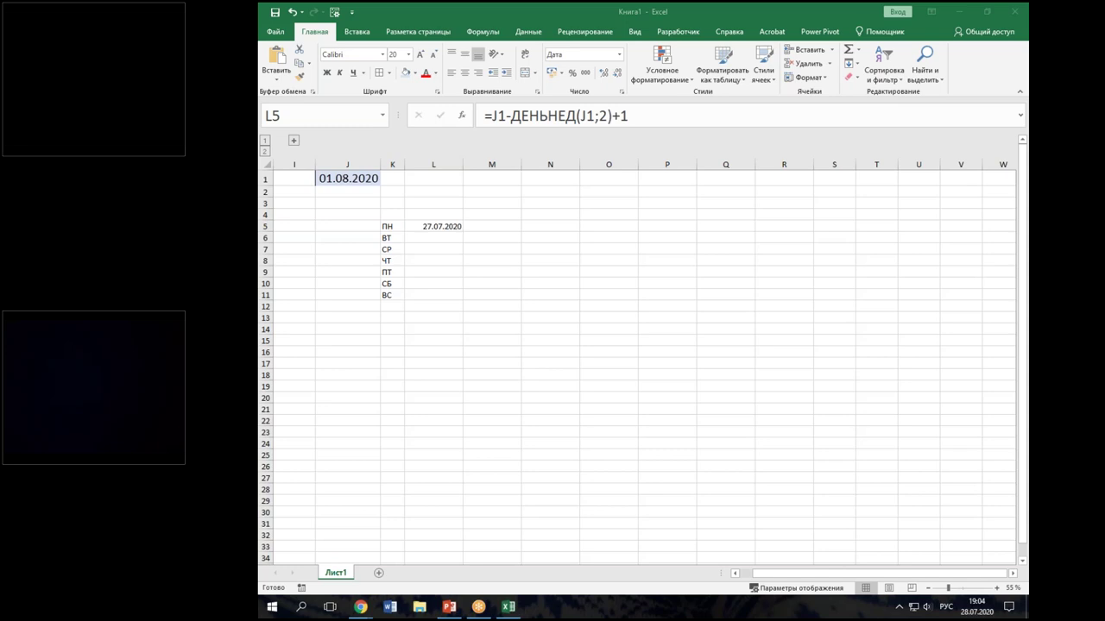
{"action": "left_click", "coordinate": [428, 226]}
{"action": "left_click", "coordinate": [281, 115]}
Step: Enter =L5+1 in L6 and fill it down to L11, giving dates through 02.08.2020
{"action": "left_click", "coordinate": [420, 239]}
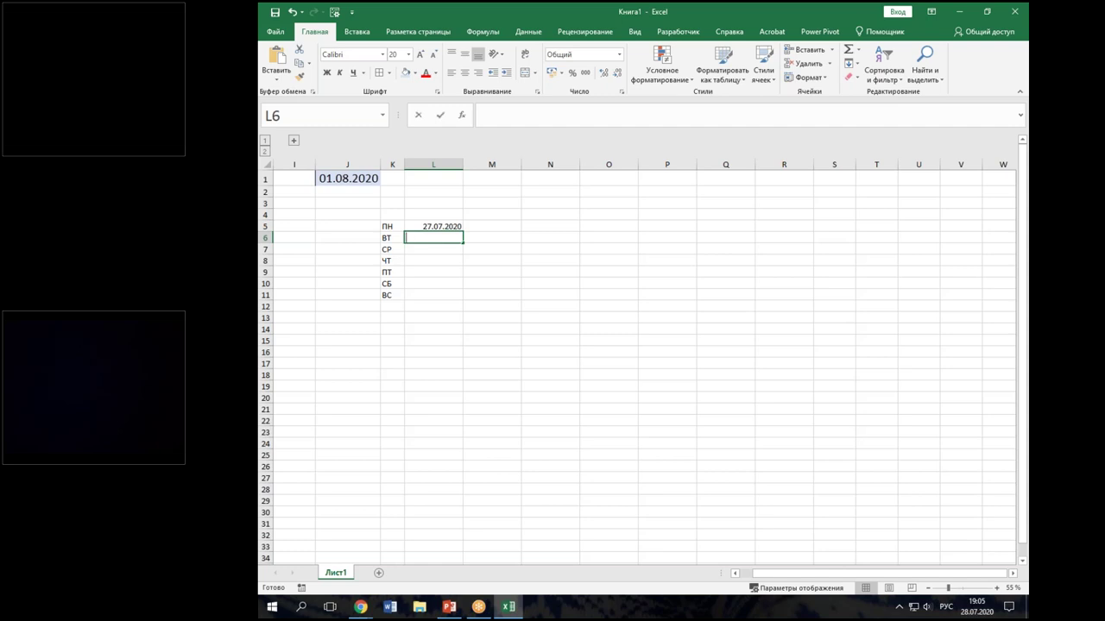
{"action": "type", "text": "="}
{"action": "left_click", "coordinate": [422, 224]}
{"action": "type", "text": "+1"}
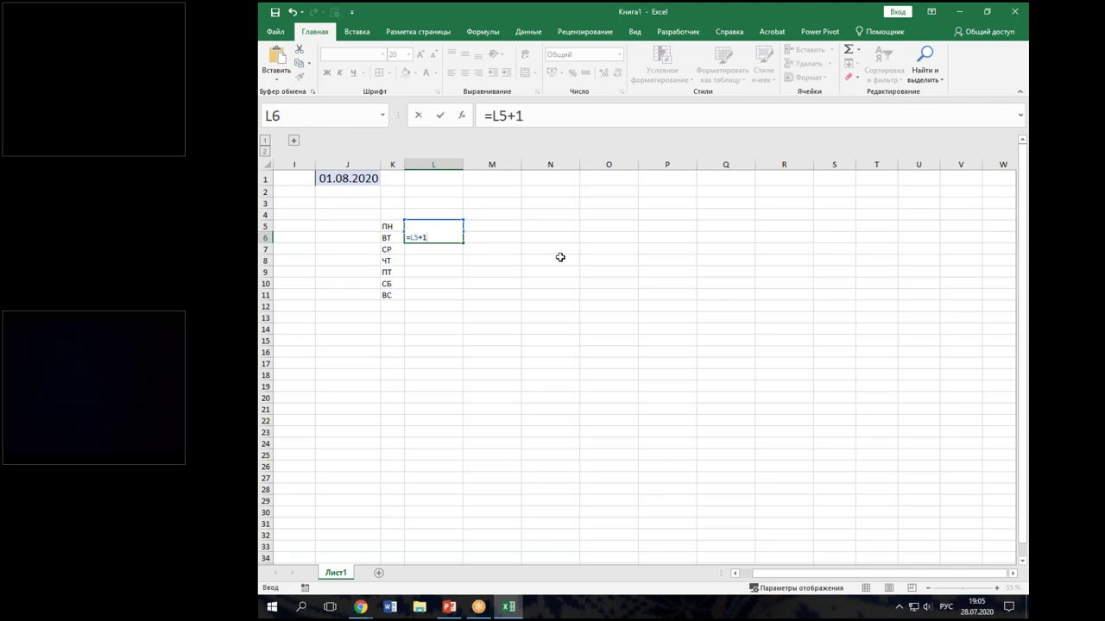
{"action": "key", "text": "Return"}
{"action": "left_click", "coordinate": [448, 239]}
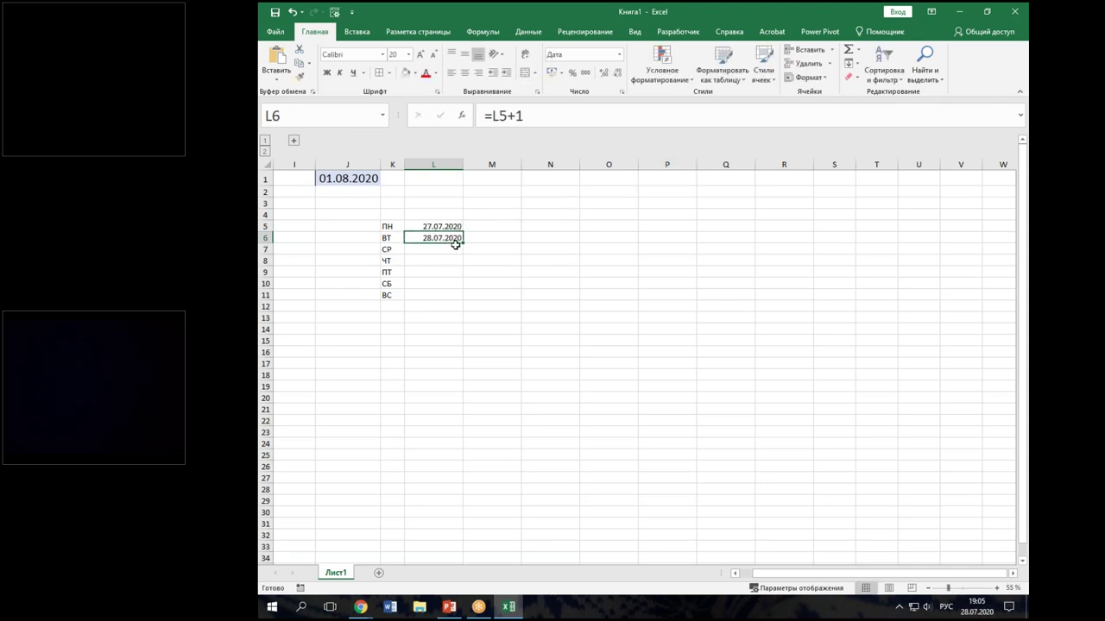
{"action": "left_click_drag", "start_coordinate": [463, 243], "coordinate": [454, 297]}
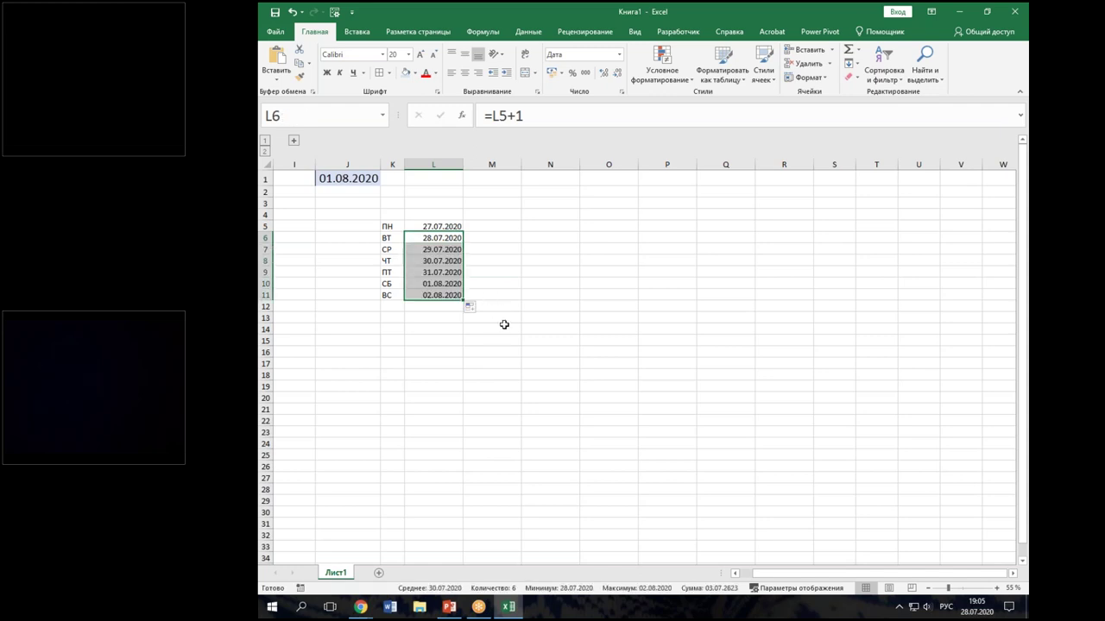
{"action": "left_click", "coordinate": [495, 225]}
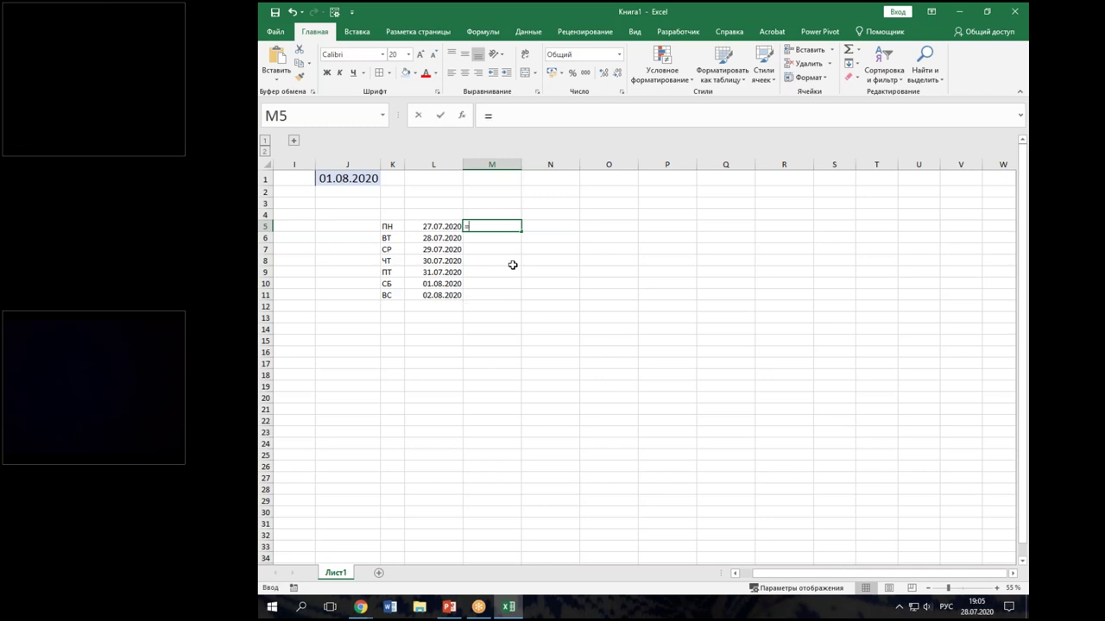
Step: Enter =L5+7 in M5 and fill it down to M11 for 03.08–09.08.2020
{"action": "type", "text": "="}
{"action": "left_click", "coordinate": [440, 224]}
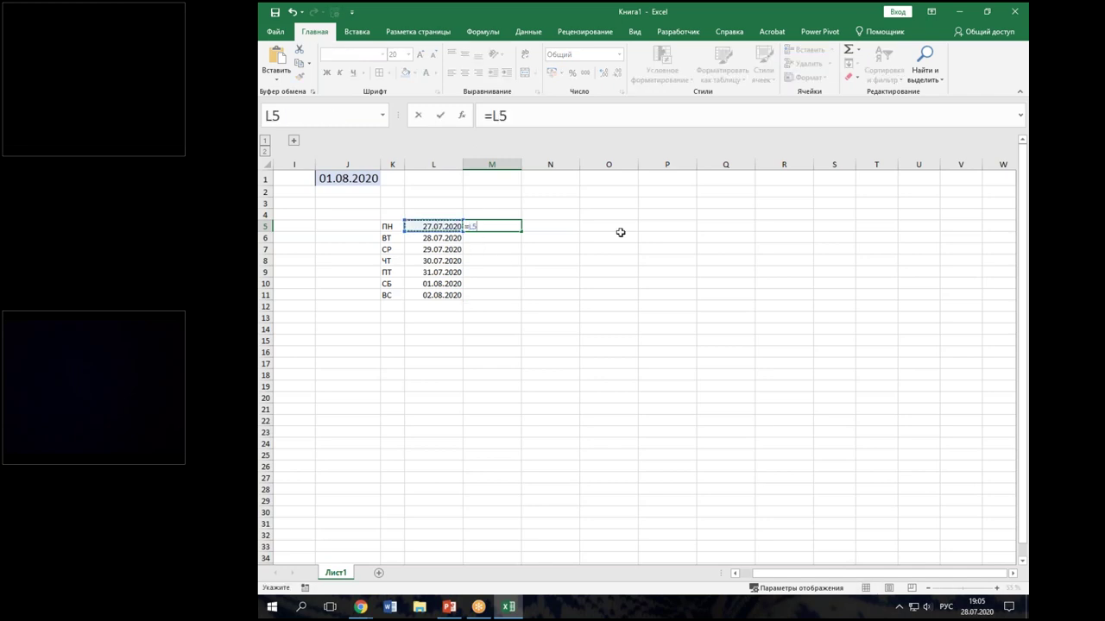
{"action": "type", "text": "+7"}
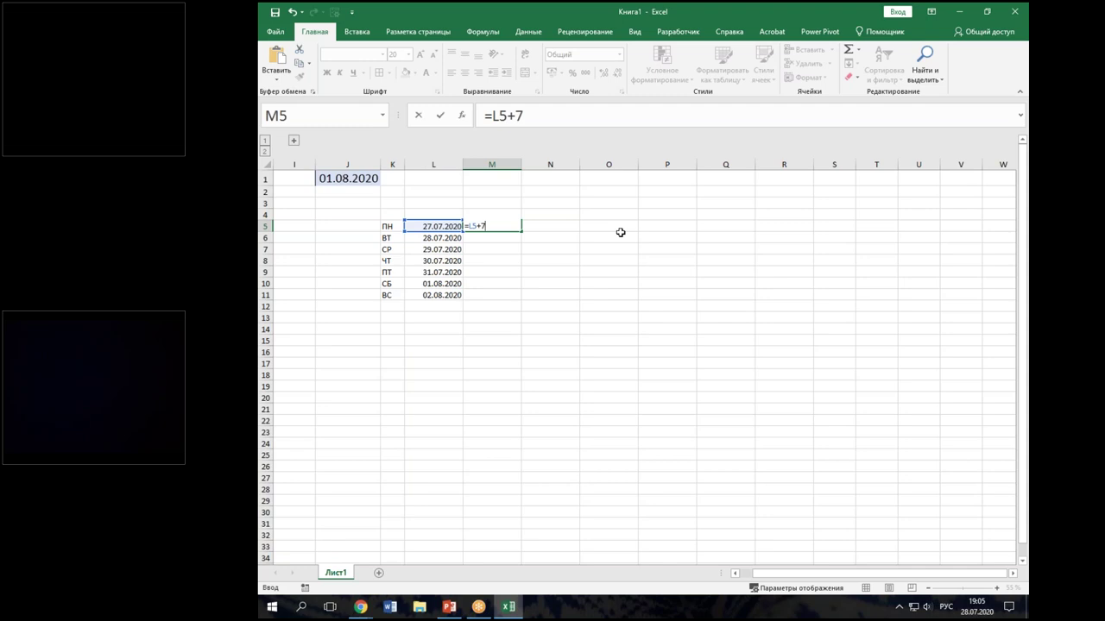
{"action": "key", "text": "Return"}
{"action": "left_click", "coordinate": [513, 226]}
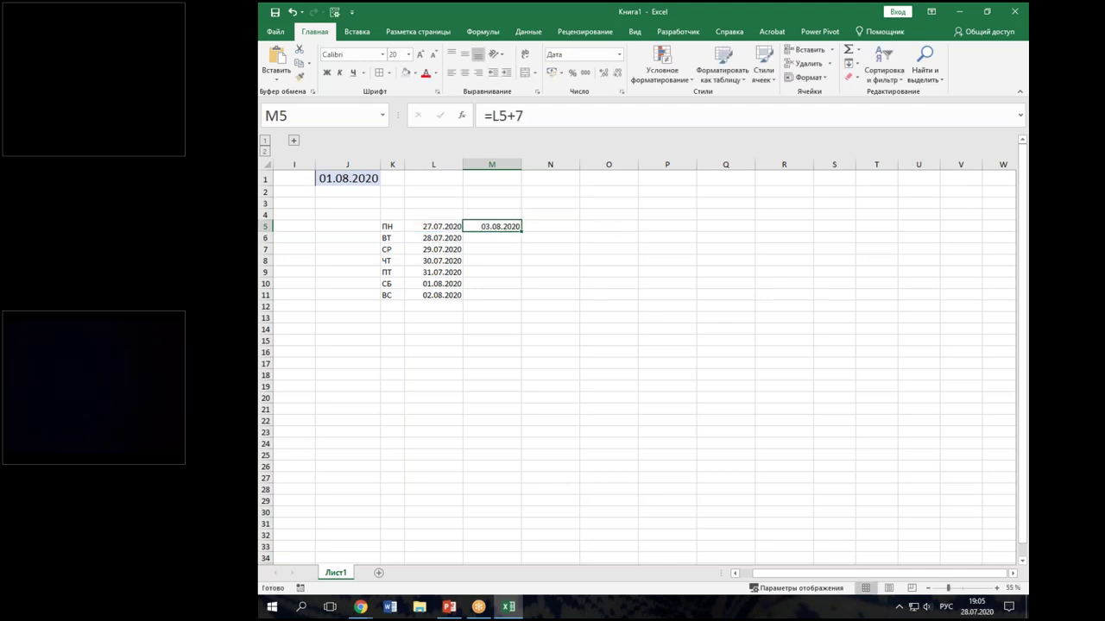
{"action": "left_click_drag", "start_coordinate": [521, 230], "coordinate": [525, 302]}
{"action": "left_click", "coordinate": [505, 227]}
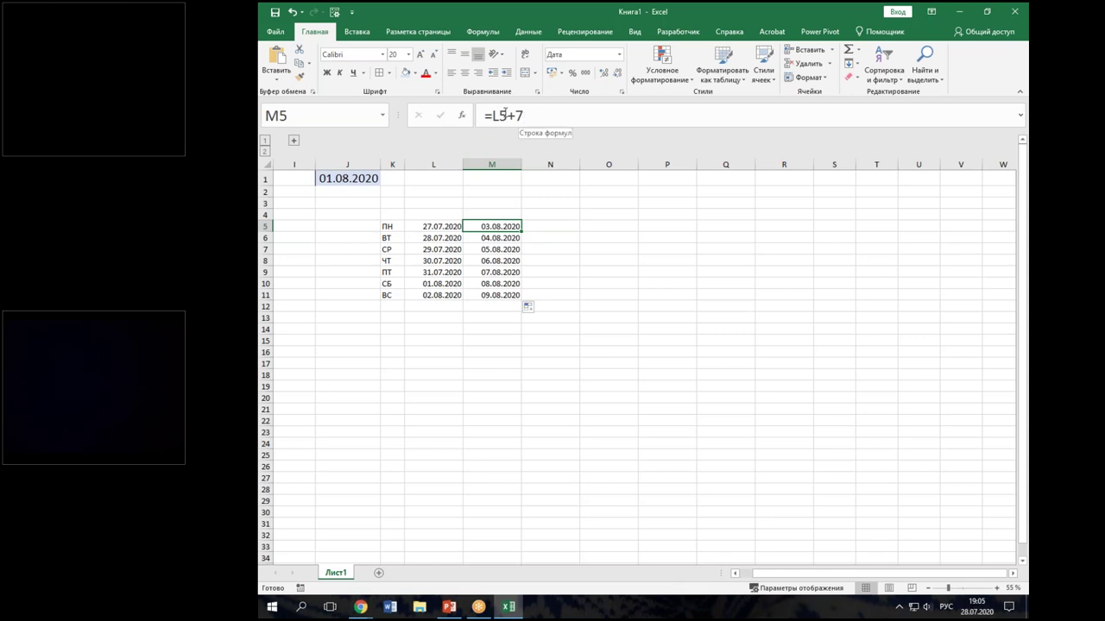
Step: Check the cell references of the M6 and M7 formulas, then select the second week's dates
{"action": "key", "text": "Down"}
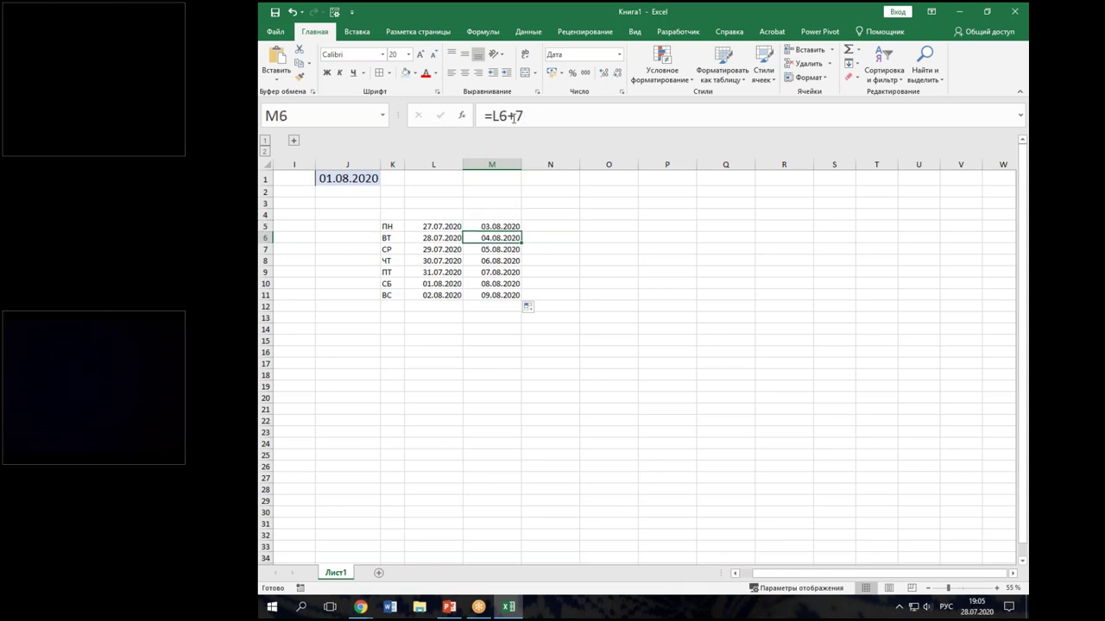
{"action": "left_click", "coordinate": [509, 116]}
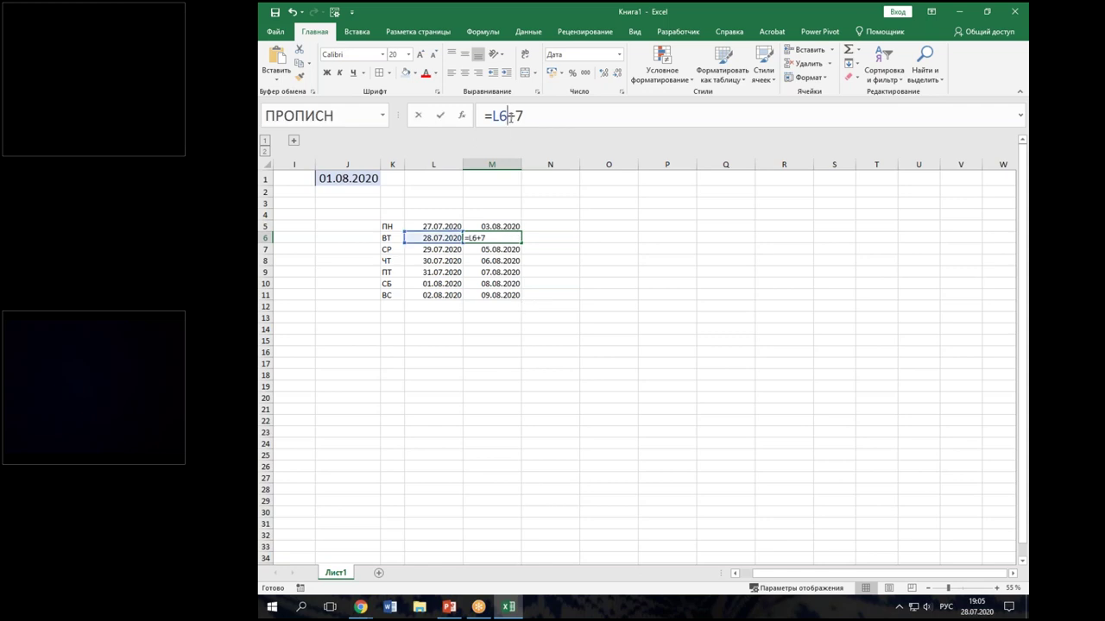
{"action": "key", "text": "Return"}
{"action": "left_click", "coordinate": [509, 116]}
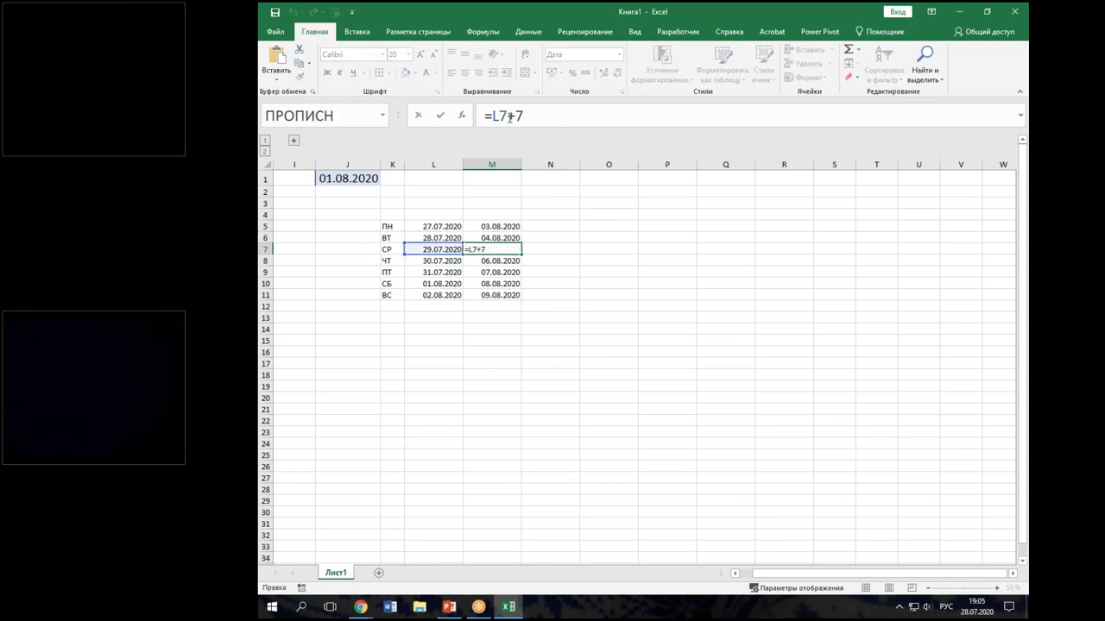
{"action": "key", "text": "Return"}
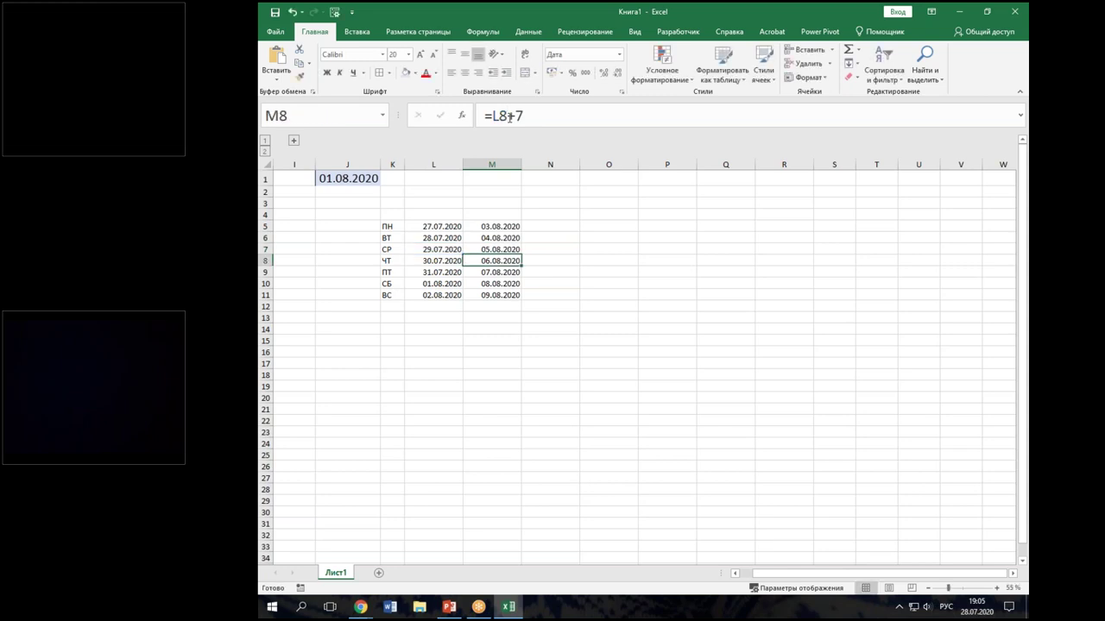
{"action": "left_click", "coordinate": [512, 226]}
{"action": "mouse_move", "coordinate": [513, 226]}
{"action": "left_mouse_down"}
{"action": "mouse_move", "coordinate": [511, 295]}
{"action": "mouse_move", "coordinate": [659, 297]}
{"action": "left_mouse_up"}
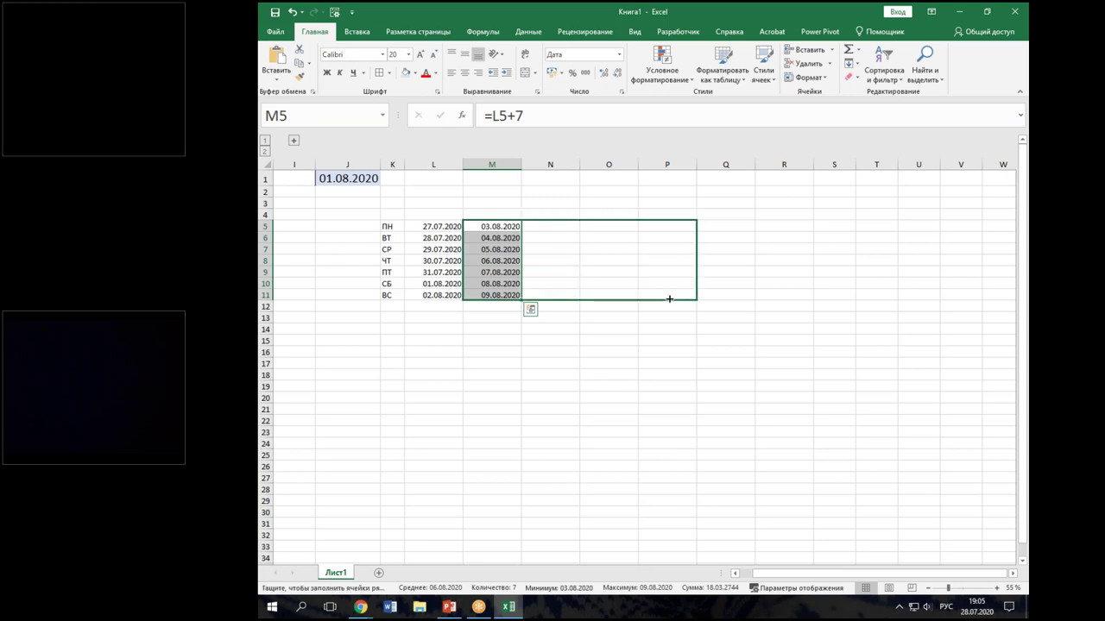
{"action": "left_click_drag", "start_coordinate": [658, 297], "coordinate": [527, 299]}
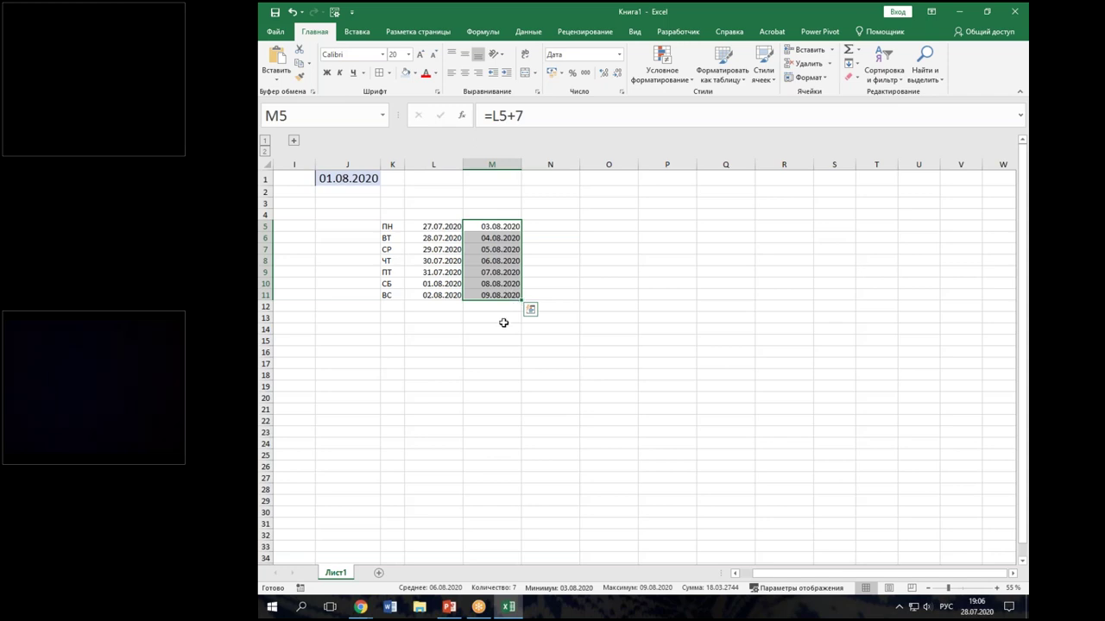
Step: Fill M5:M11 right through column Q, extending the weekly dates to 06.09.2020
{"action": "left_click", "coordinate": [503, 321]}
{"action": "left_click", "coordinate": [502, 227]}
{"action": "left_click_drag", "start_coordinate": [502, 232], "coordinate": [502, 295]}
{"action": "left_click_drag", "start_coordinate": [522, 300], "coordinate": [695, 299]}
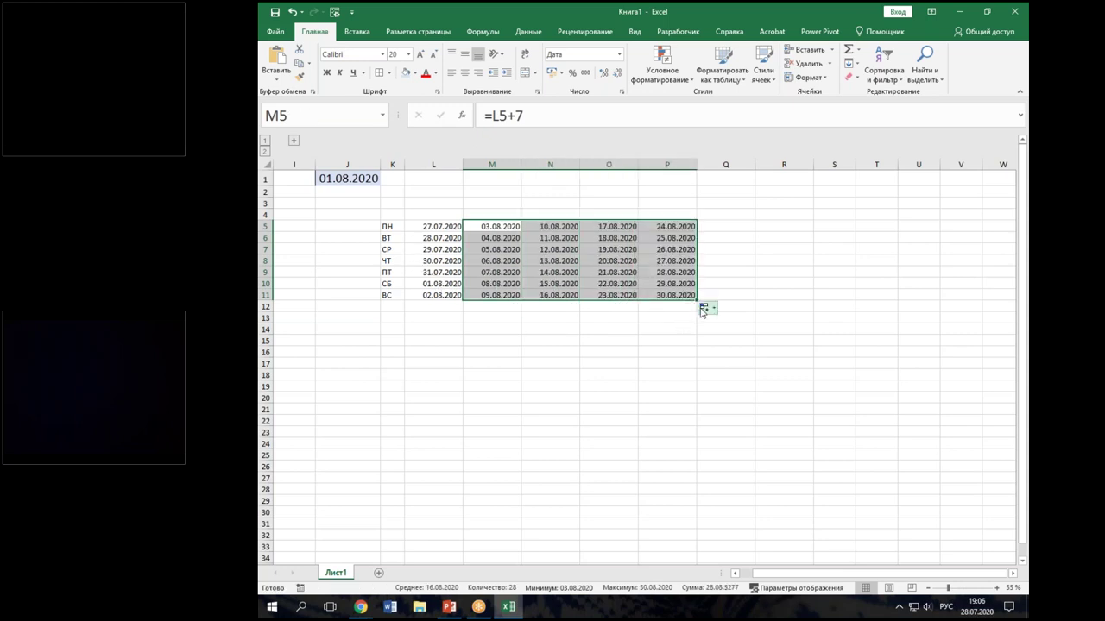
{"action": "left_click_drag", "start_coordinate": [697, 300], "coordinate": [759, 304]}
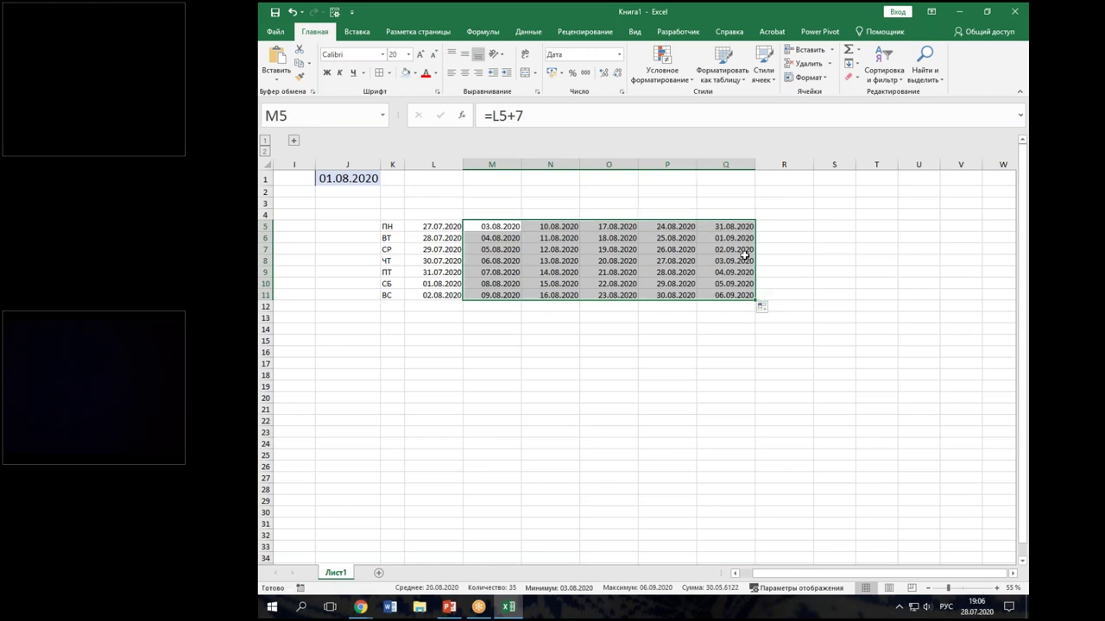
{"action": "left_click", "coordinate": [734, 228]}
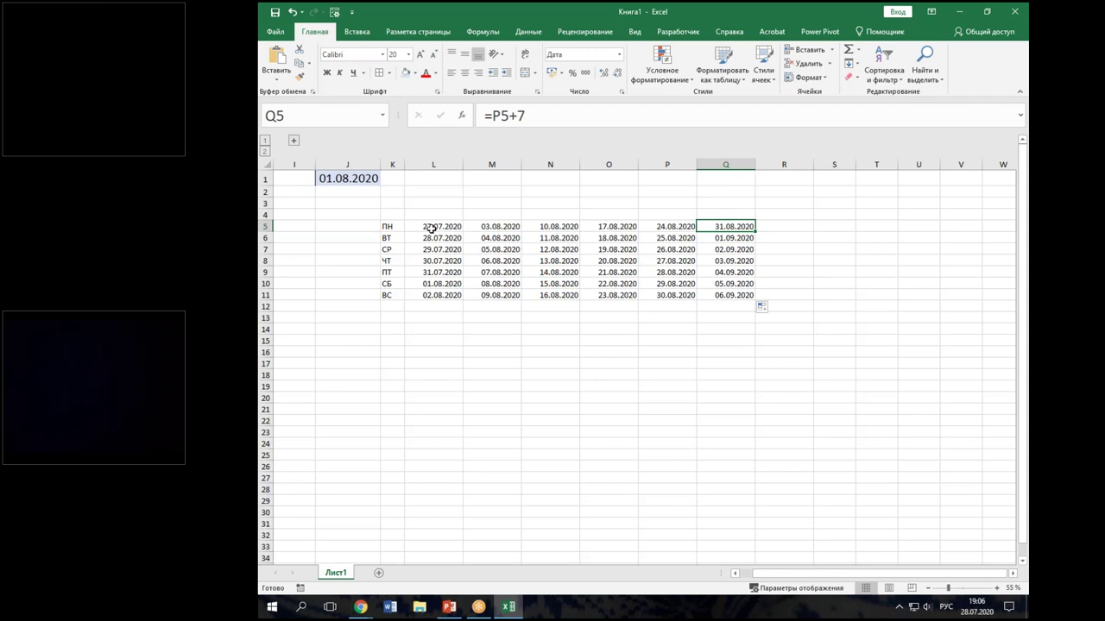
Step: Select the date grid L5:Q11, then open and dismiss its context menu
{"action": "left_click_drag", "start_coordinate": [425, 227], "coordinate": [607, 250]}
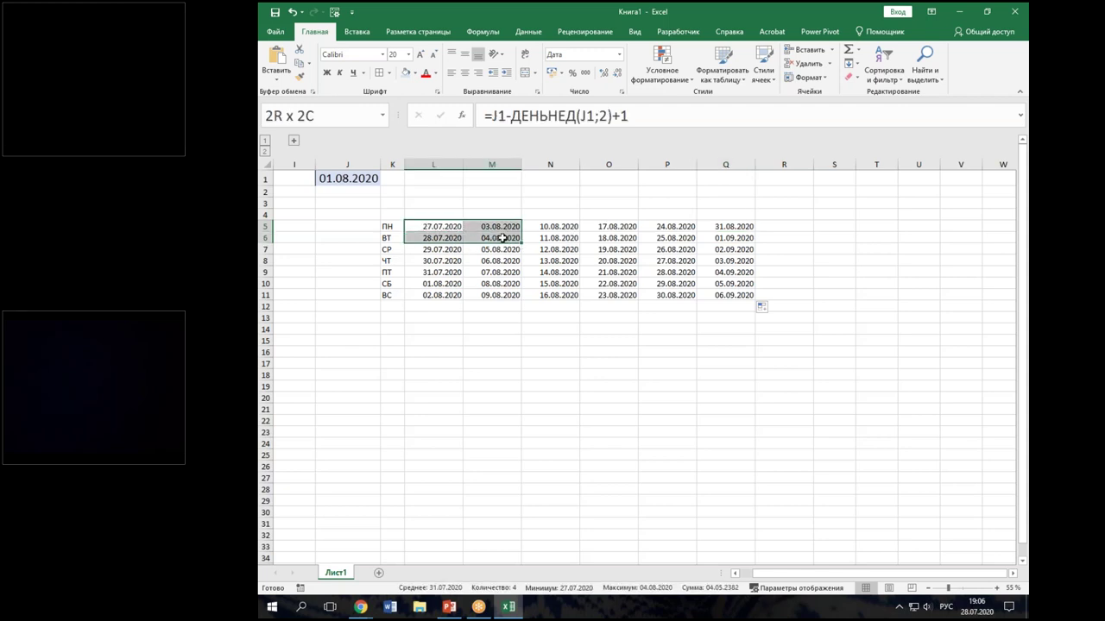
{"action": "left_click_drag", "start_coordinate": [608, 249], "coordinate": [727, 295]}
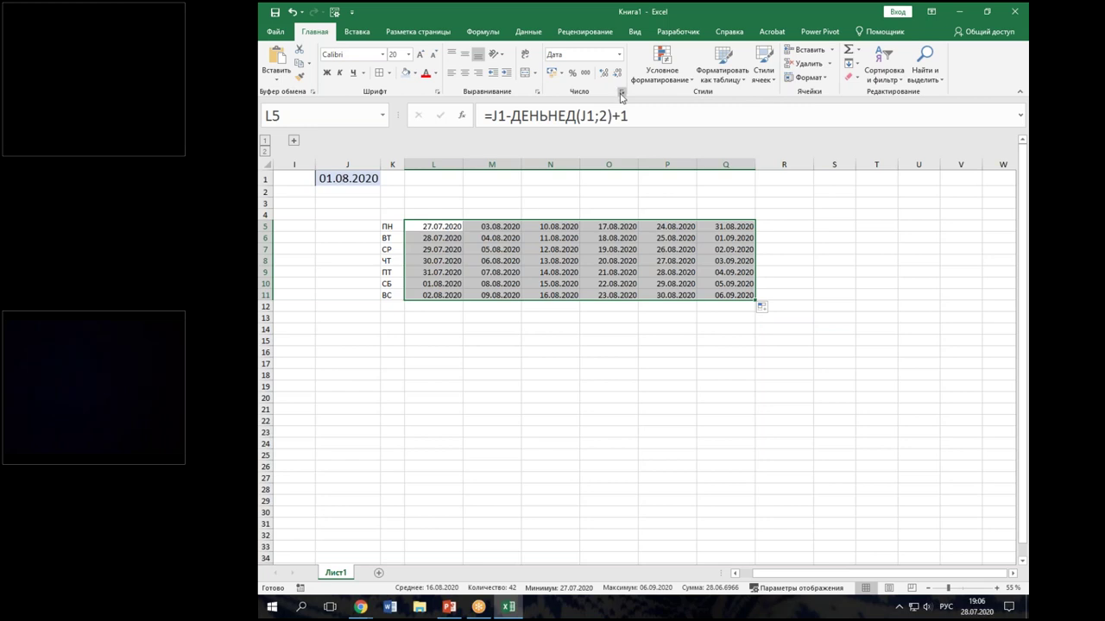
{"action": "left_click_drag", "start_coordinate": [611, 86], "coordinate": [628, 96]}
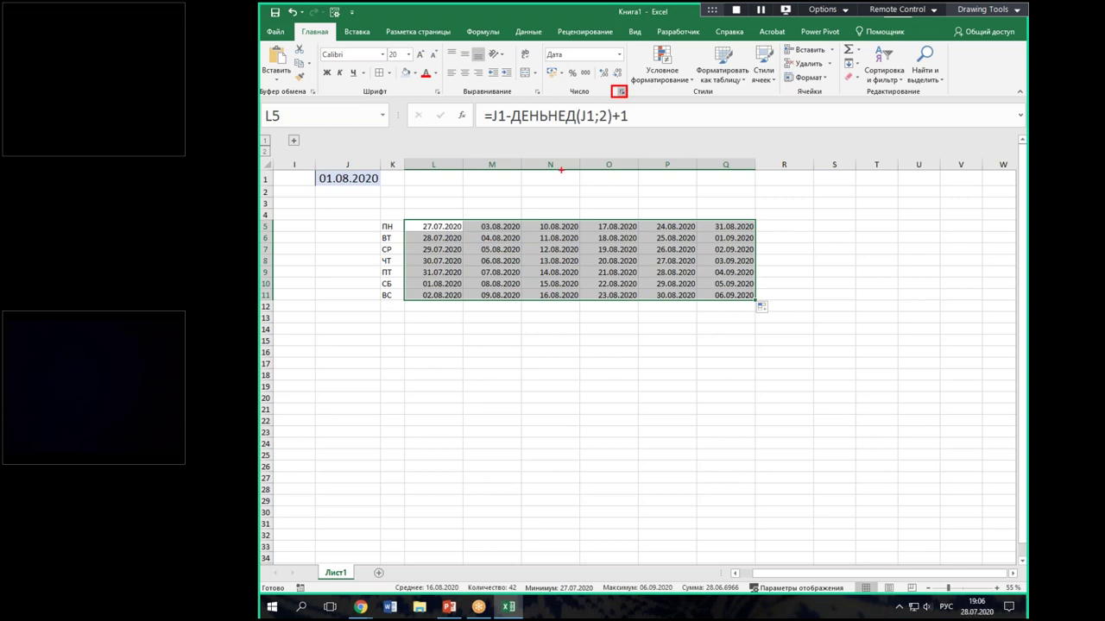
{"action": "right_click", "coordinate": [567, 222]}
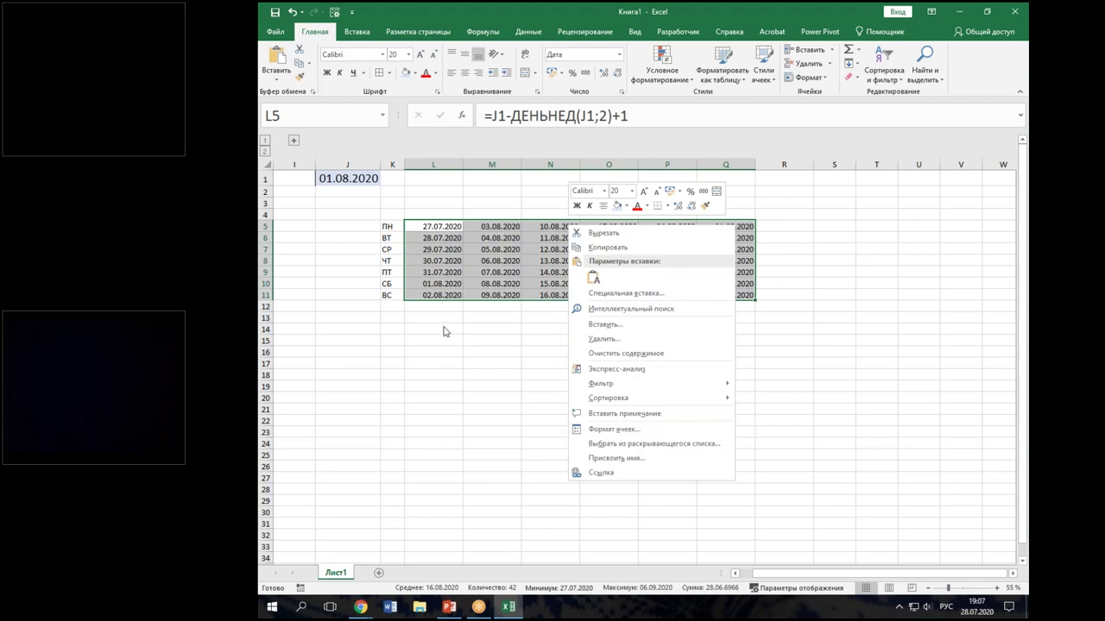
{"action": "left_click", "coordinate": [593, 278]}
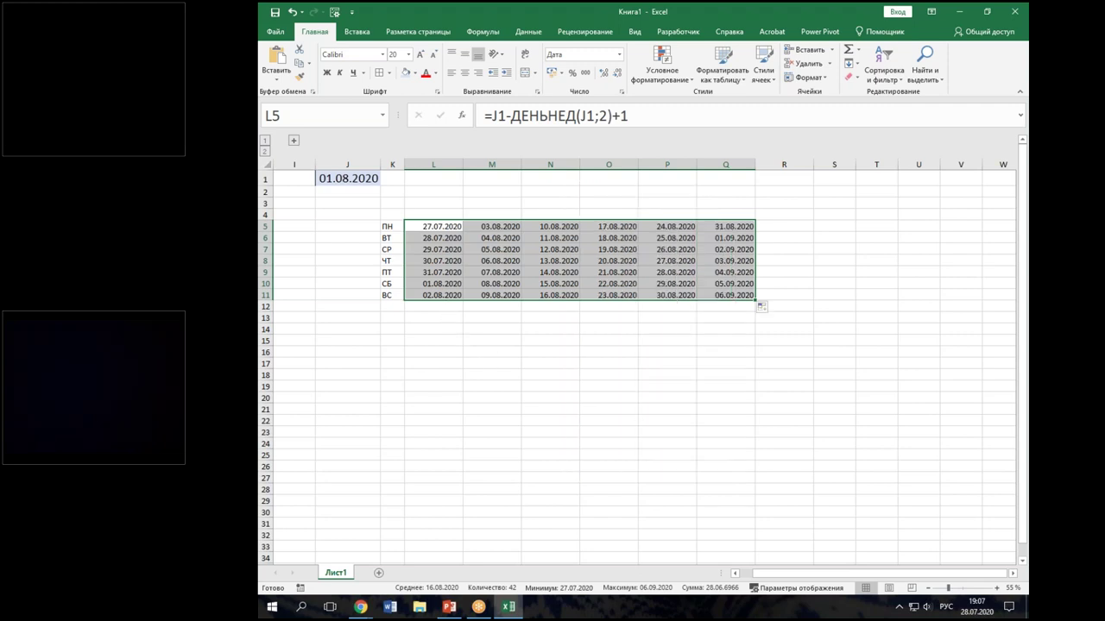
Step: Open Format Cells for the date grid and choose the (все форматы) category showing ДД.ММ.ГГГГ
{"action": "key", "text": "ctrl+1"}
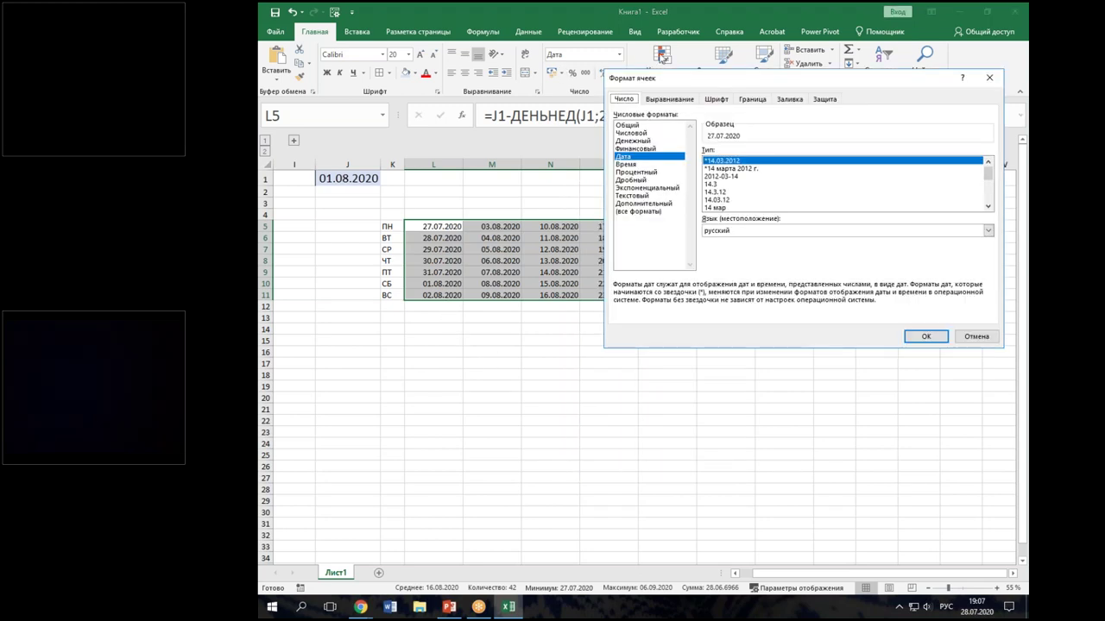
{"action": "left_click_drag", "start_coordinate": [681, 81], "coordinate": [651, 237]}
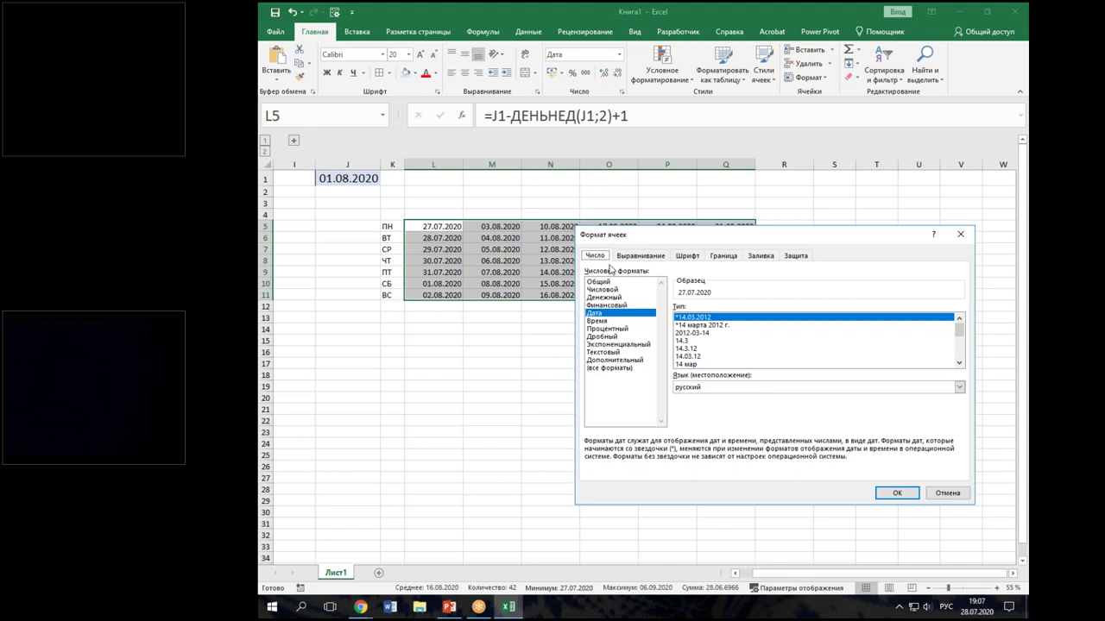
{"action": "left_click", "coordinate": [696, 236]}
{"action": "left_click_drag", "start_coordinate": [695, 237], "coordinate": [707, 183]}
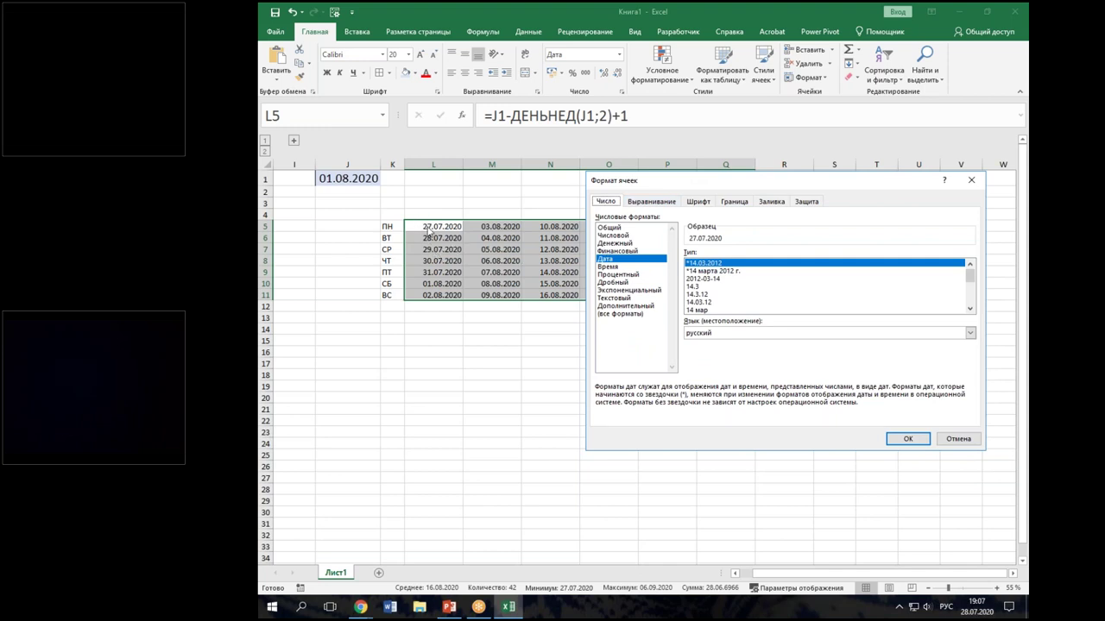
{"action": "left_click_drag", "start_coordinate": [407, 216], "coordinate": [589, 258]}
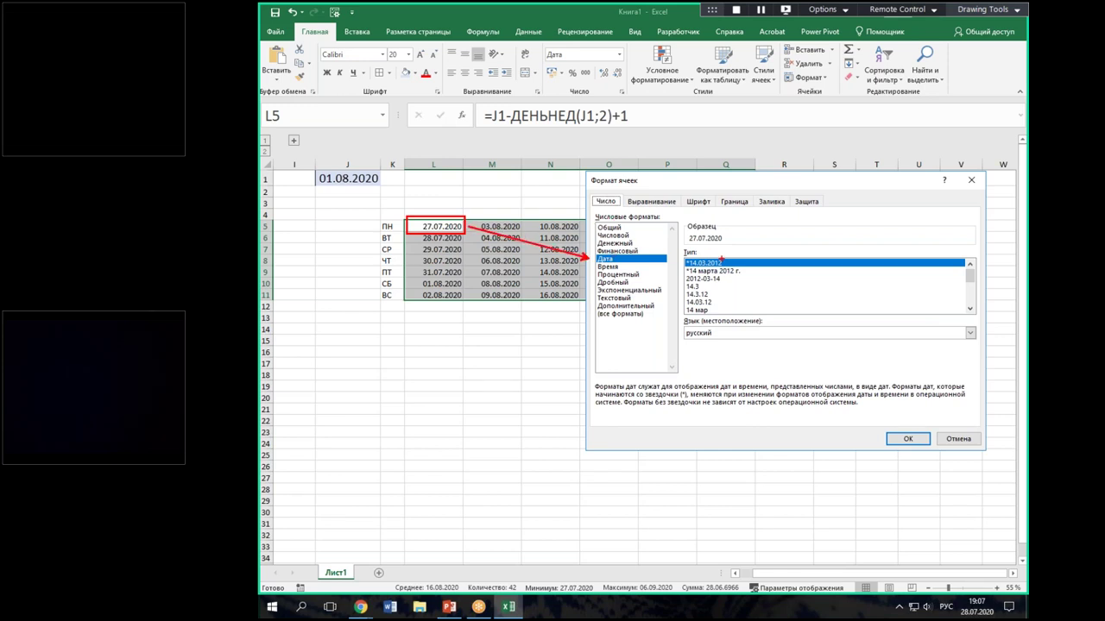
{"action": "mouse_move", "coordinate": [684, 256]}
{"action": "left_mouse_down"}
{"action": "mouse_move", "coordinate": [708, 288]}
{"action": "mouse_move", "coordinate": [738, 300]}
{"action": "left_mouse_up"}
{"action": "mouse_move", "coordinate": [682, 255]}
{"action": "left_mouse_down"}
{"action": "mouse_move", "coordinate": [693, 281]}
{"action": "mouse_move", "coordinate": [758, 315]}
{"action": "left_mouse_up"}
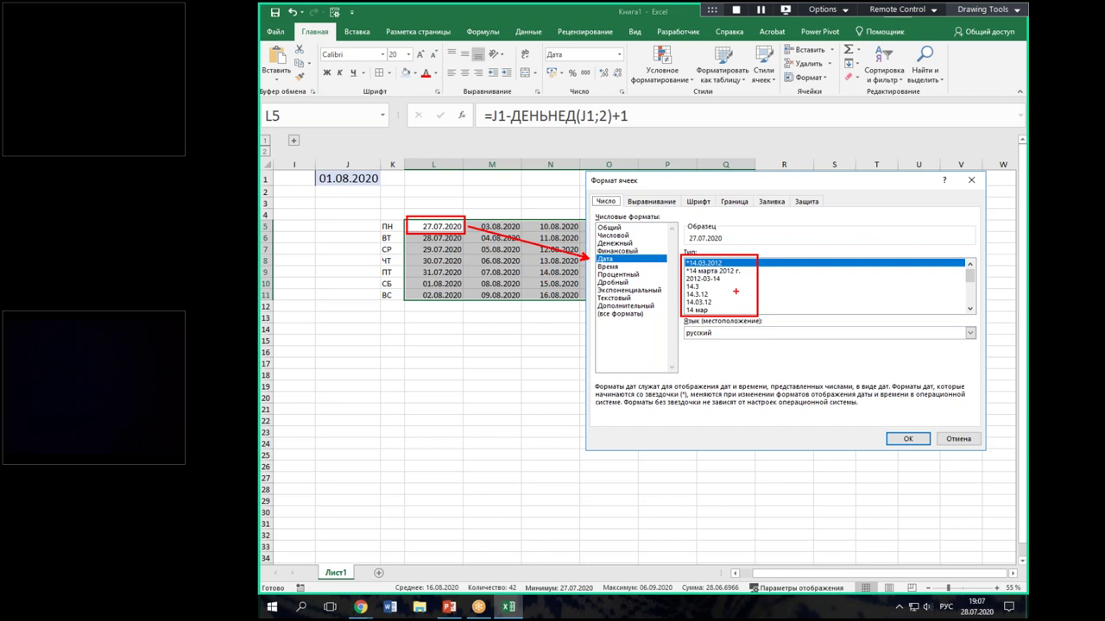
{"action": "key", "text": "Escape"}
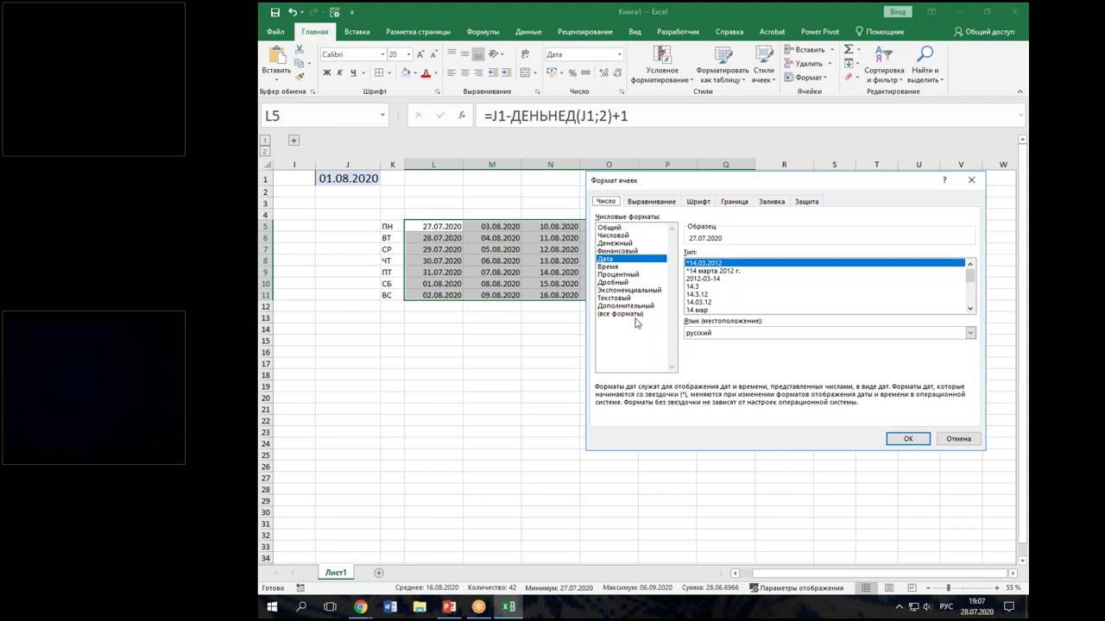
{"action": "left_click", "coordinate": [636, 315]}
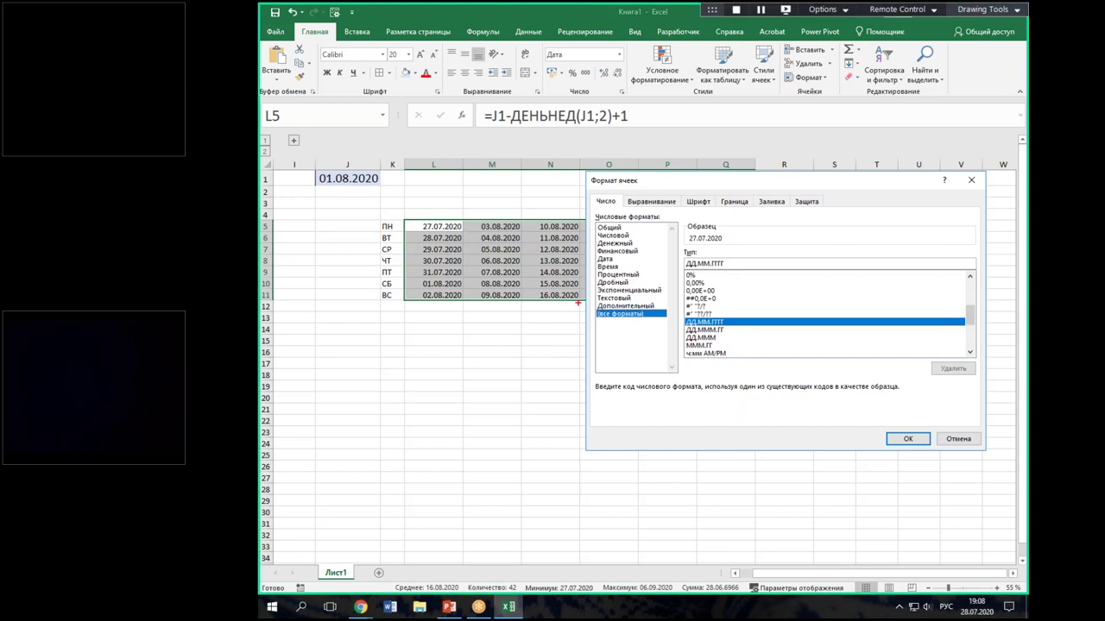
Step: Delete the month and year parts of the custom format, leaving ДД, and confirm
{"action": "left_click_drag", "start_coordinate": [586, 308], "coordinate": [668, 320]}
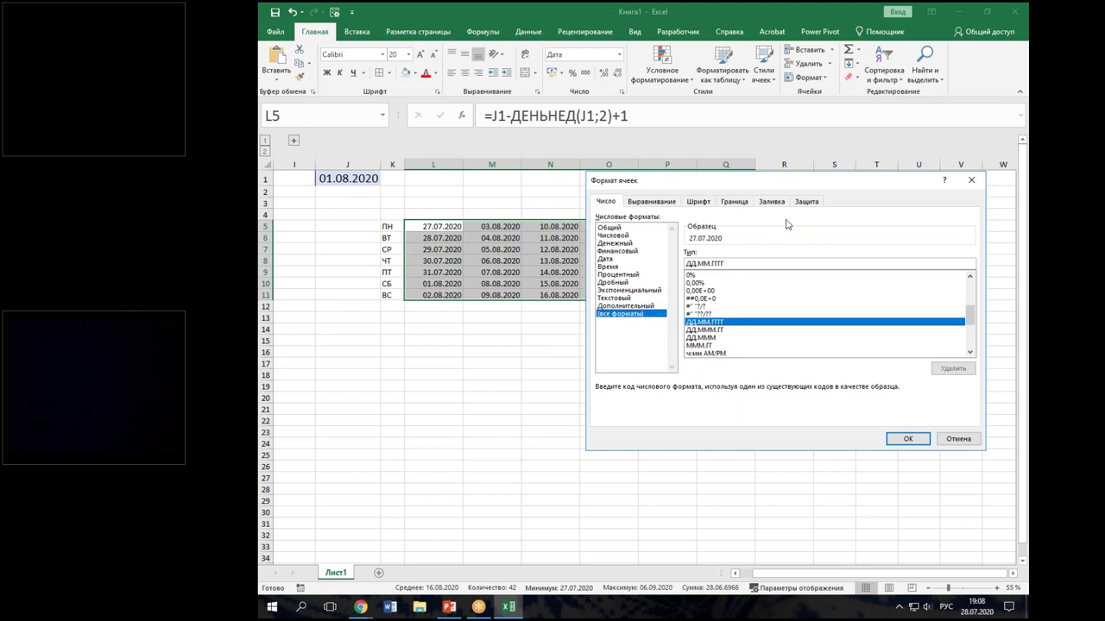
{"action": "key", "text": "BackSpace"}
{"action": "key", "text": "BackSpace"}
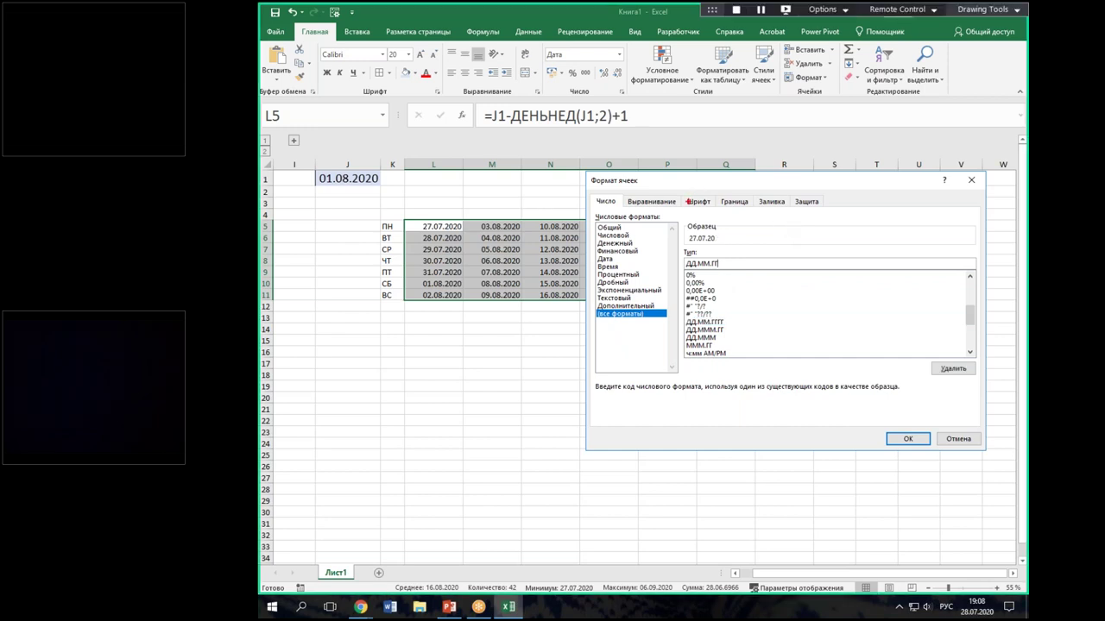
{"action": "left_click_drag", "start_coordinate": [687, 229], "coordinate": [739, 250]}
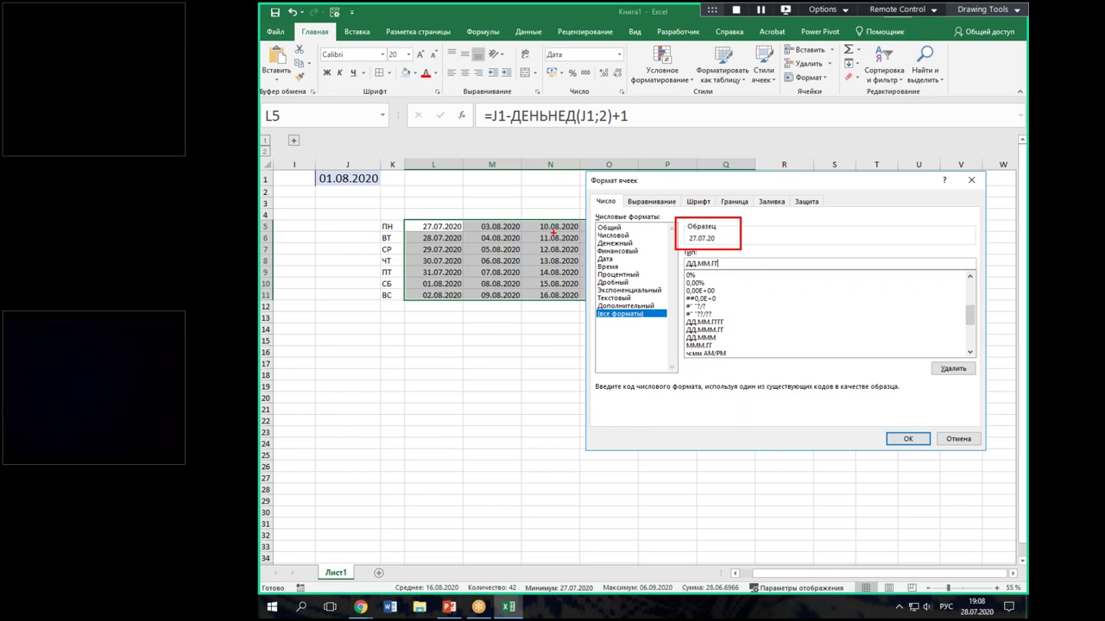
{"action": "left_click_drag", "start_coordinate": [411, 218], "coordinate": [466, 233]}
{"action": "key", "text": "Escape"}
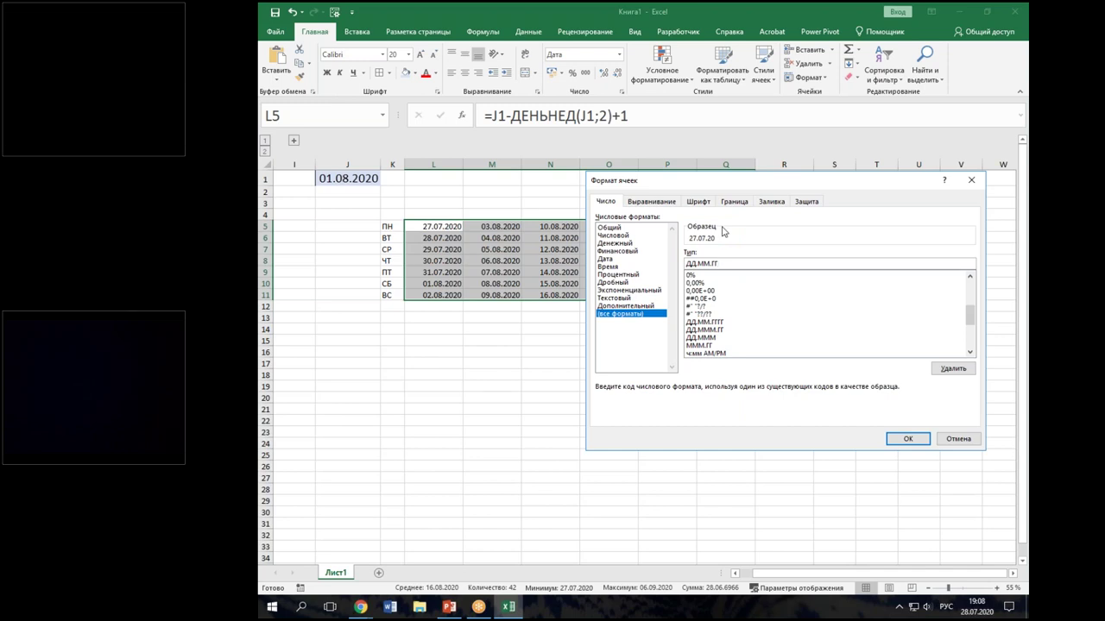
{"action": "key", "text": "BackSpace"}
{"action": "key", "text": "BackSpace"}
{"action": "left_click_drag", "start_coordinate": [684, 232], "coordinate": [703, 246]}
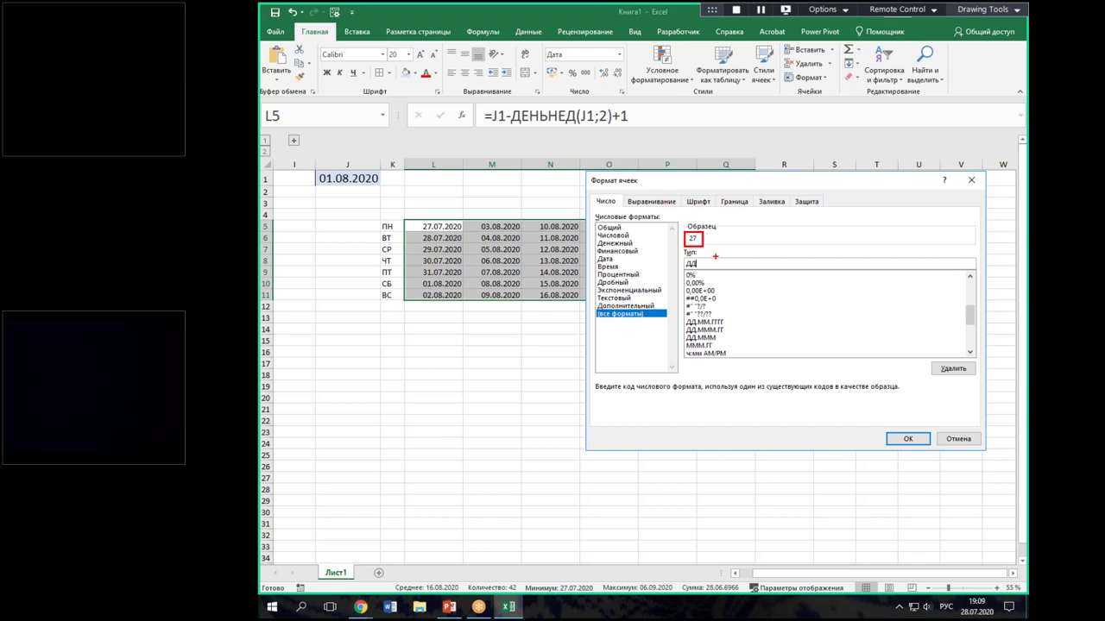
{"action": "key", "text": "Escape"}
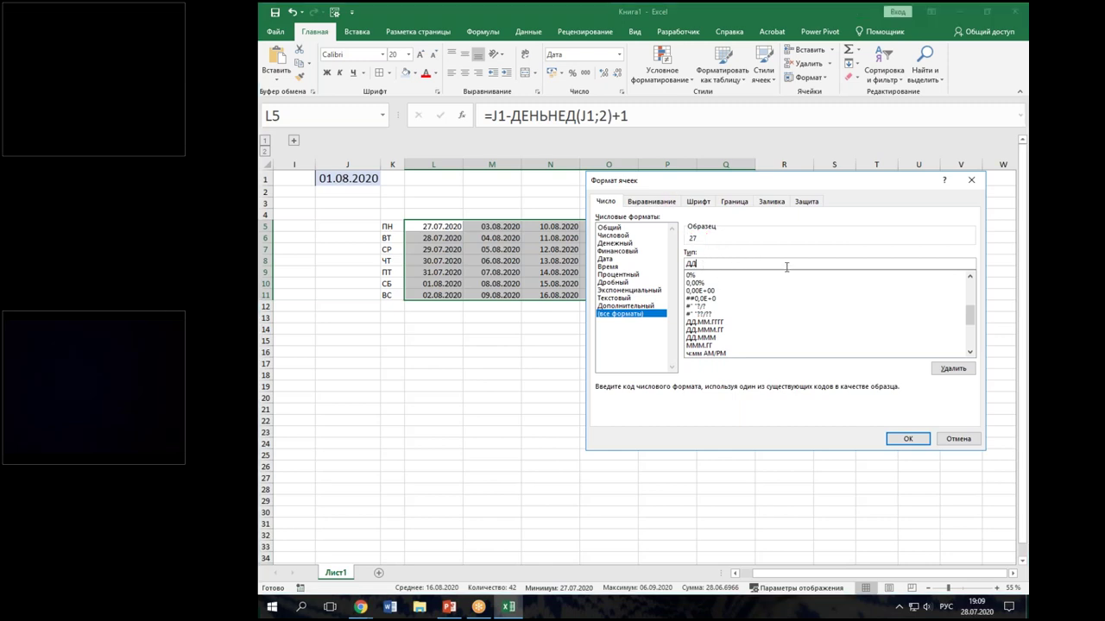
{"action": "left_click", "coordinate": [908, 441]}
Step: Apply the ДД format, AutoFit and slightly widen columns L–Q, then select K4:Q4
{"action": "left_click", "coordinate": [908, 440]}
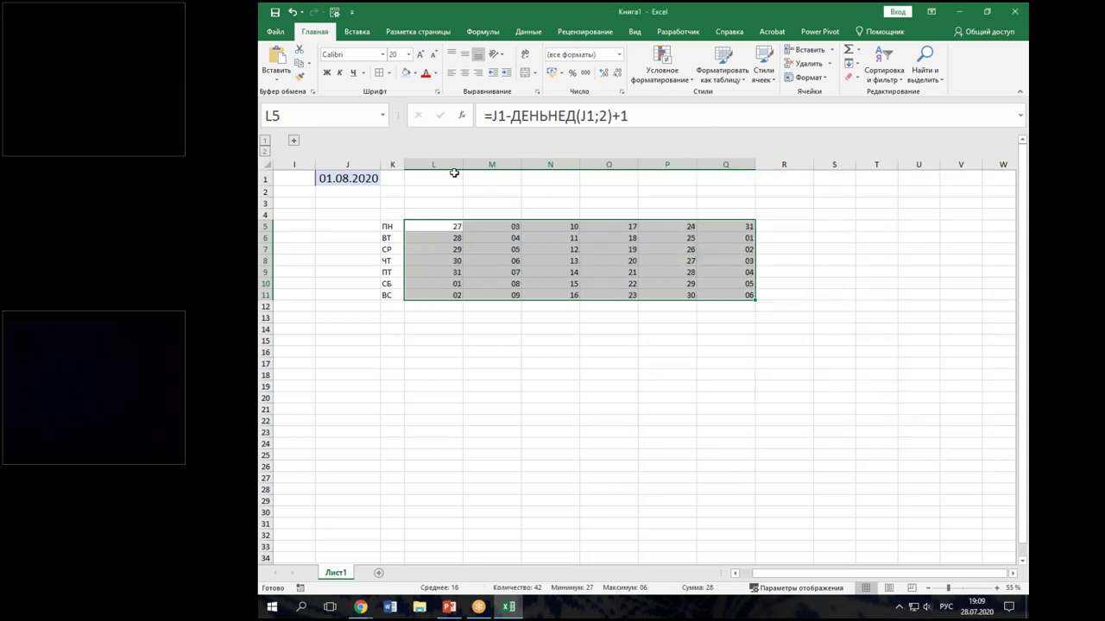
{"action": "left_click_drag", "start_coordinate": [433, 164], "coordinate": [696, 162]}
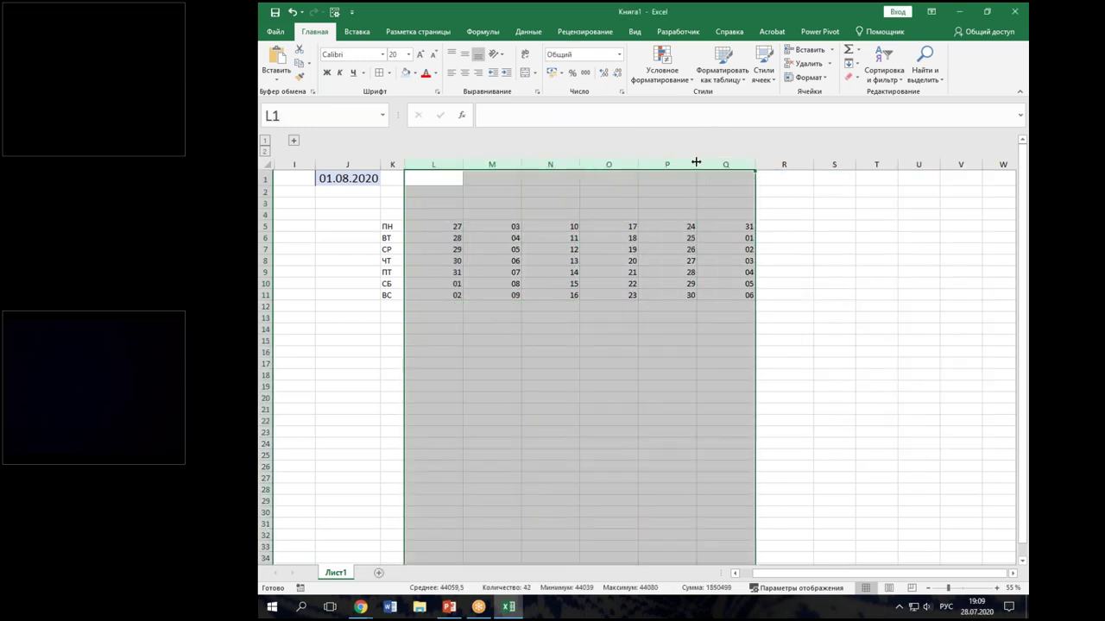
{"action": "double_click", "coordinate": [696, 162]}
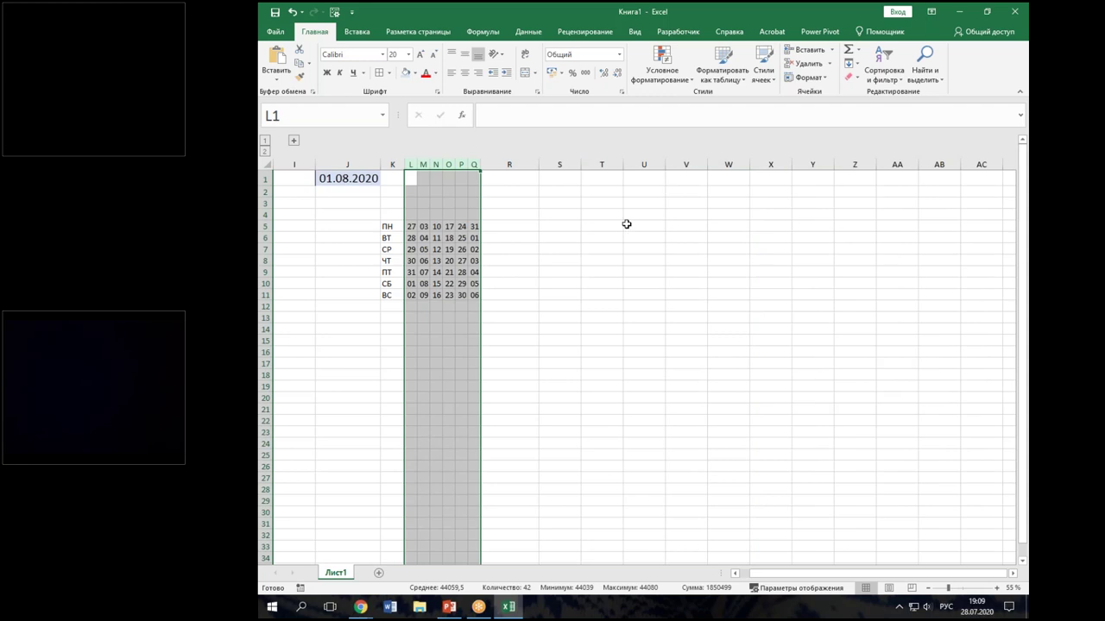
{"action": "left_click", "coordinate": [445, 335]}
{"action": "left_click_drag", "start_coordinate": [411, 164], "coordinate": [485, 164]}
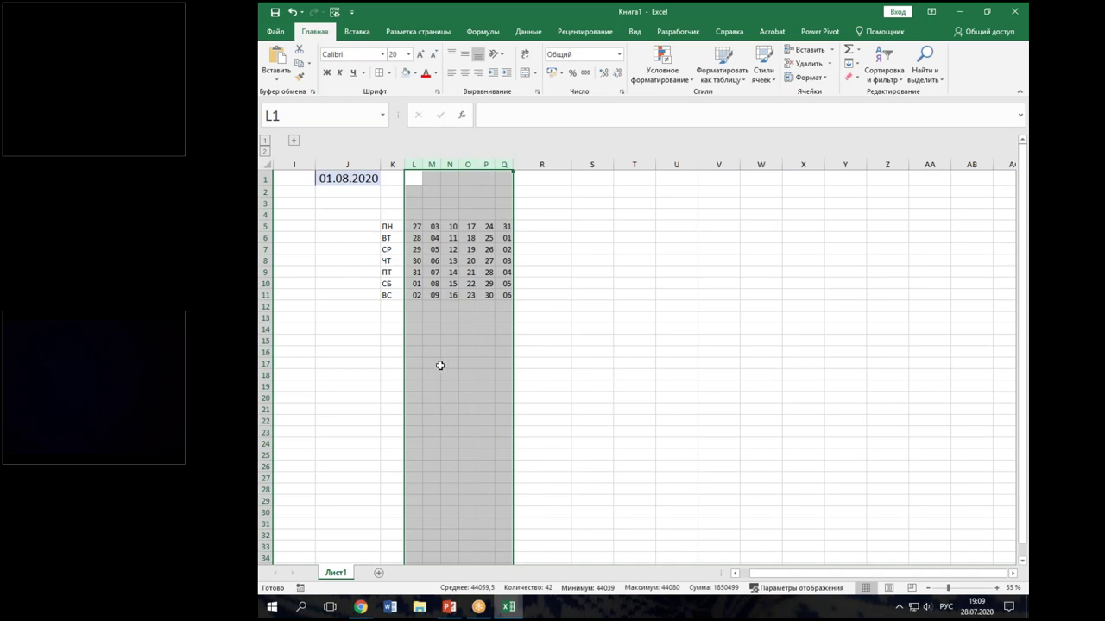
{"action": "scroll", "coordinate": [439, 367], "scroll_direction": "up", "scroll_amount": 2}
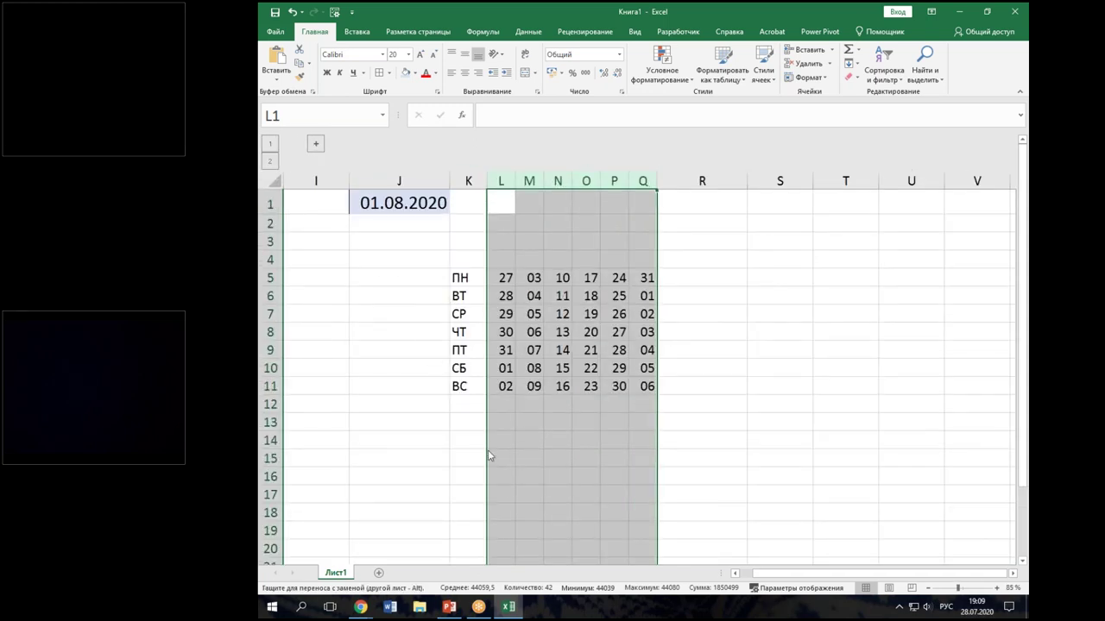
{"action": "left_click", "coordinate": [561, 442]}
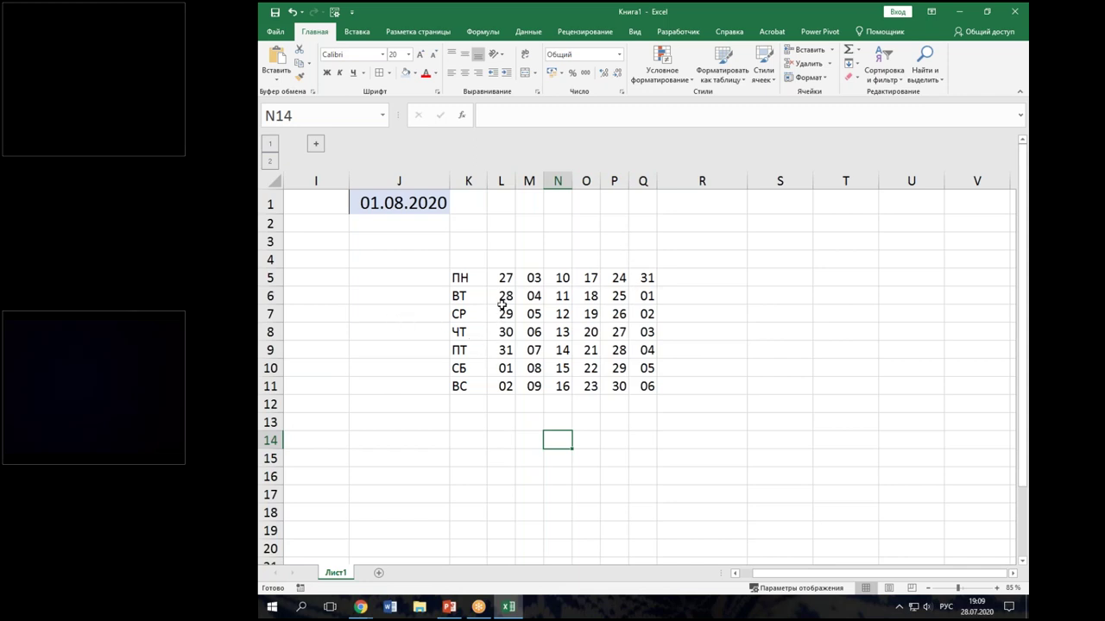
{"action": "left_click_drag", "start_coordinate": [476, 259], "coordinate": [639, 260]}
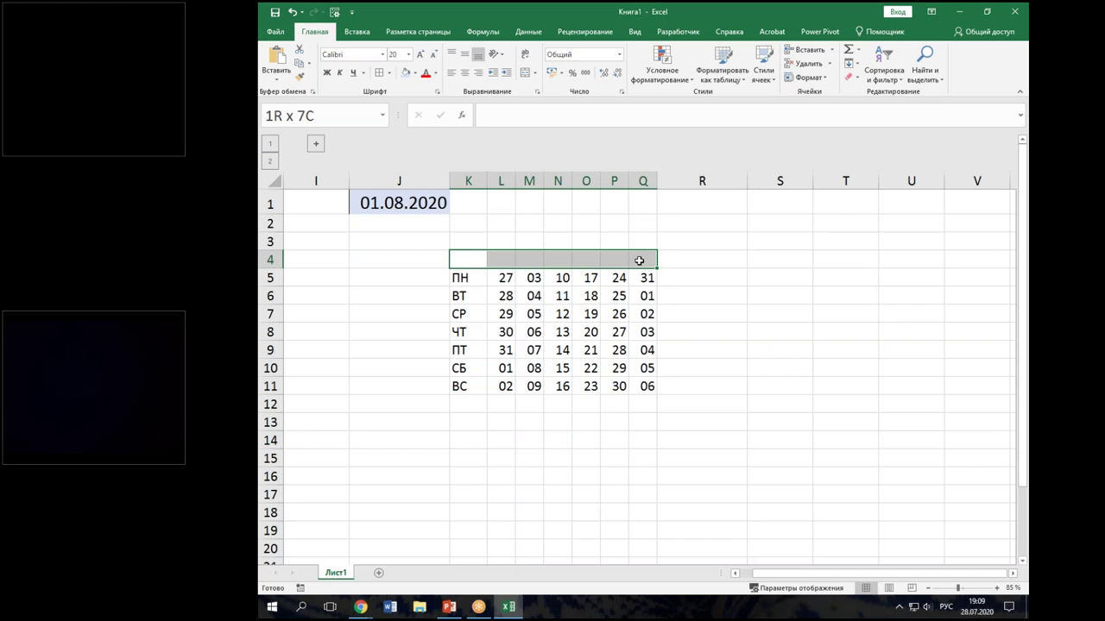
Step: Merge and center K4:Q4 and enter =J1 so it displays 01.08.2020
{"action": "left_click_drag", "start_coordinate": [478, 255], "coordinate": [665, 251]}
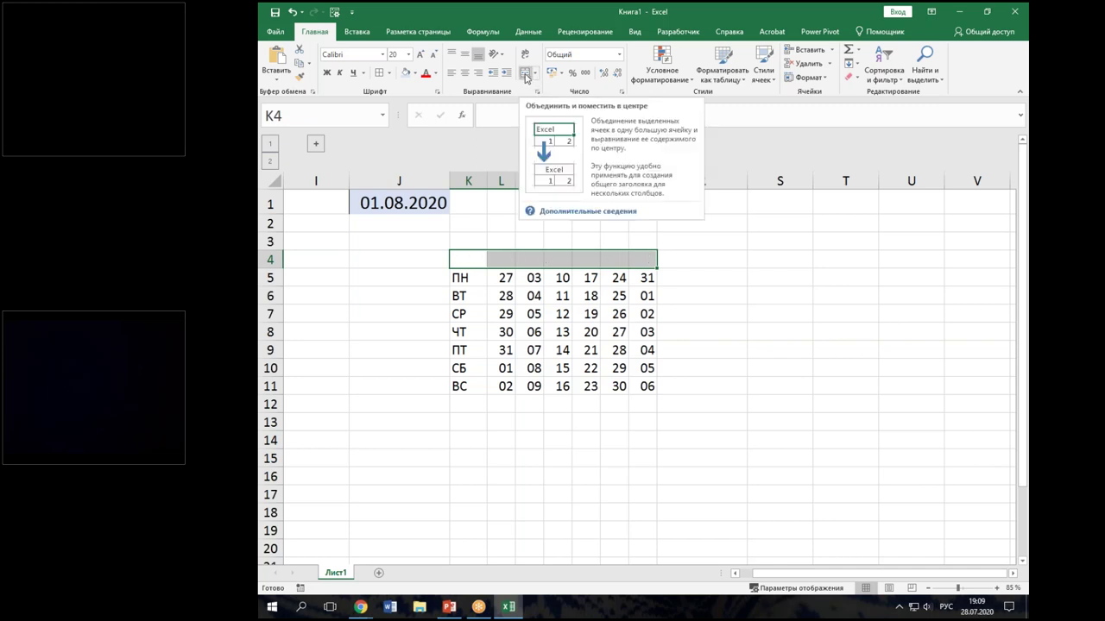
{"action": "left_click", "coordinate": [527, 75]}
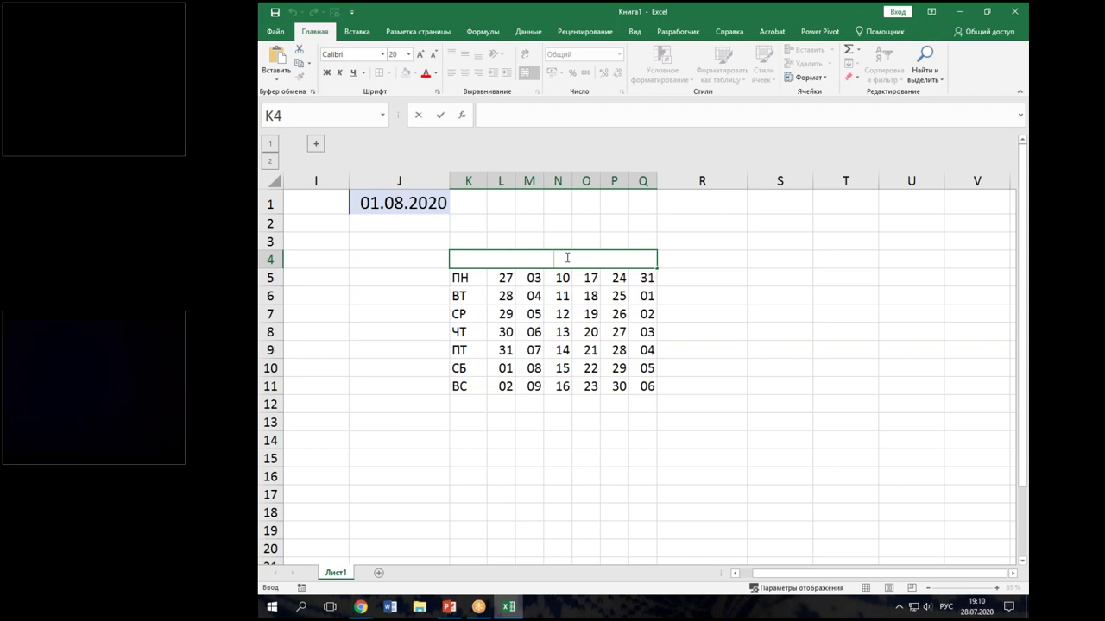
{"action": "type", "text": "="}
{"action": "left_click", "coordinate": [430, 204]}
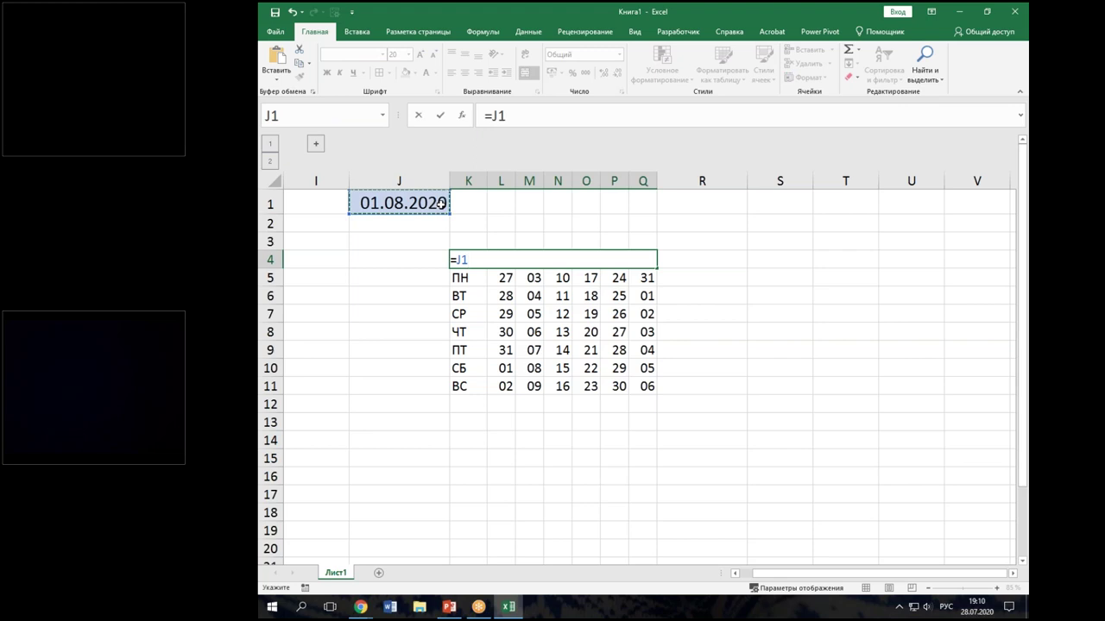
{"action": "key", "text": "Return"}
{"action": "left_click", "coordinate": [643, 261]}
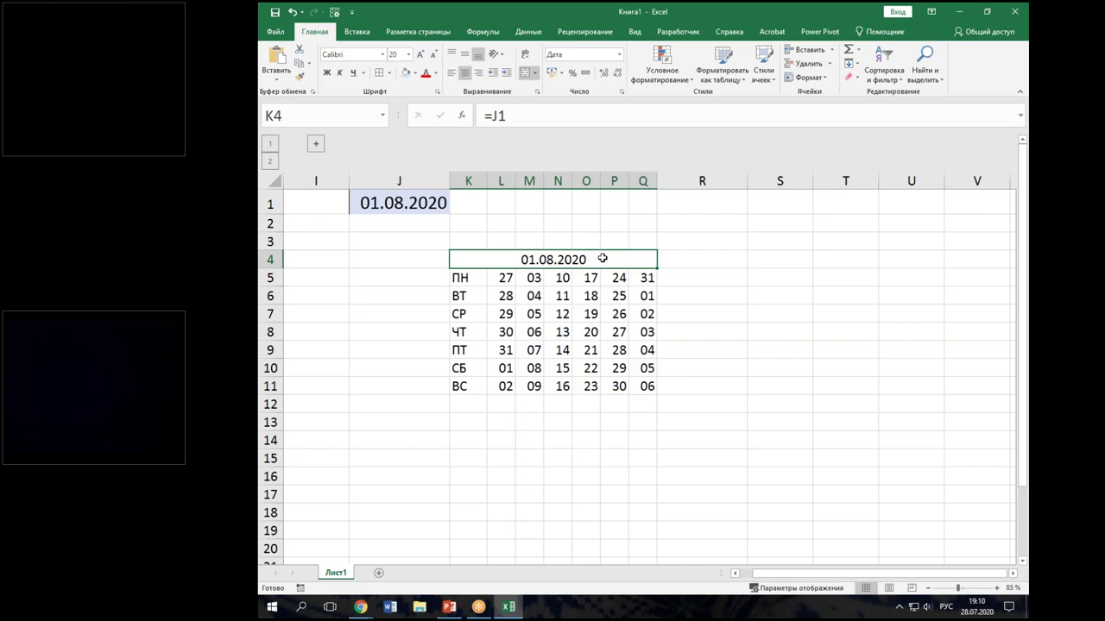
Step: In Format Cells, strip the day and year from K4's date code, leaving ММ, then switch to PowerPoint
{"action": "right_click", "coordinate": [603, 259]}
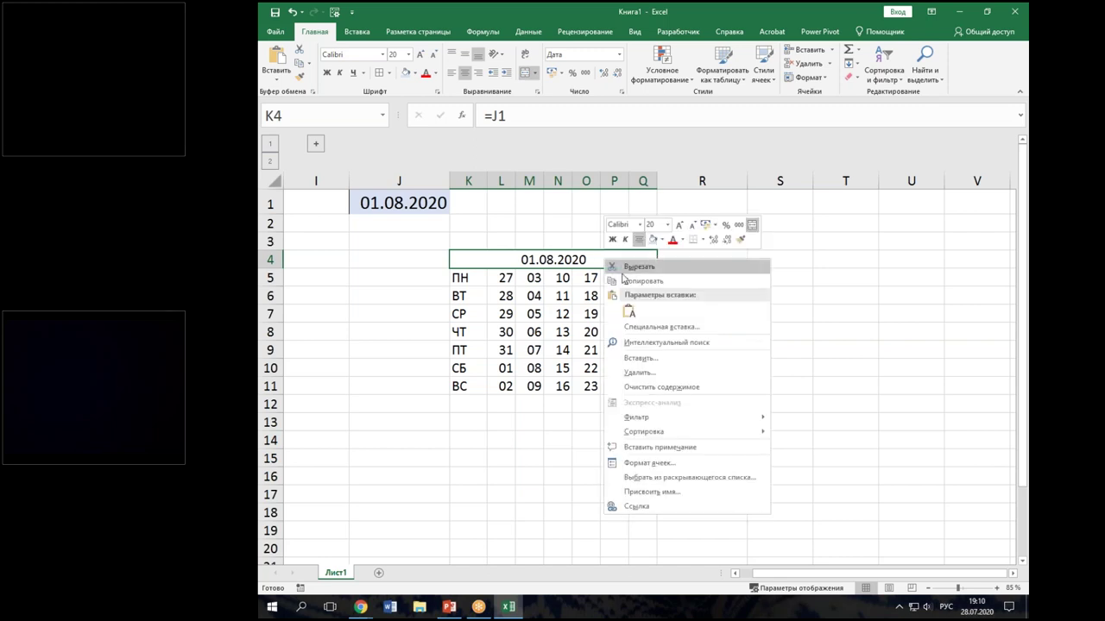
{"action": "left_click", "coordinate": [652, 464]}
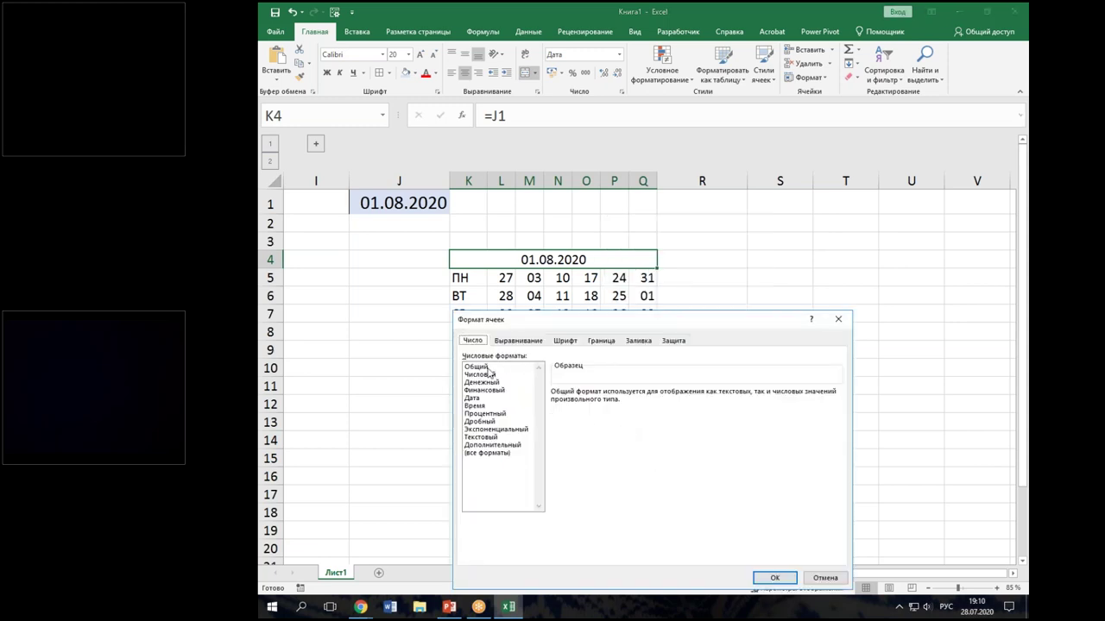
{"action": "left_click", "coordinate": [476, 397]}
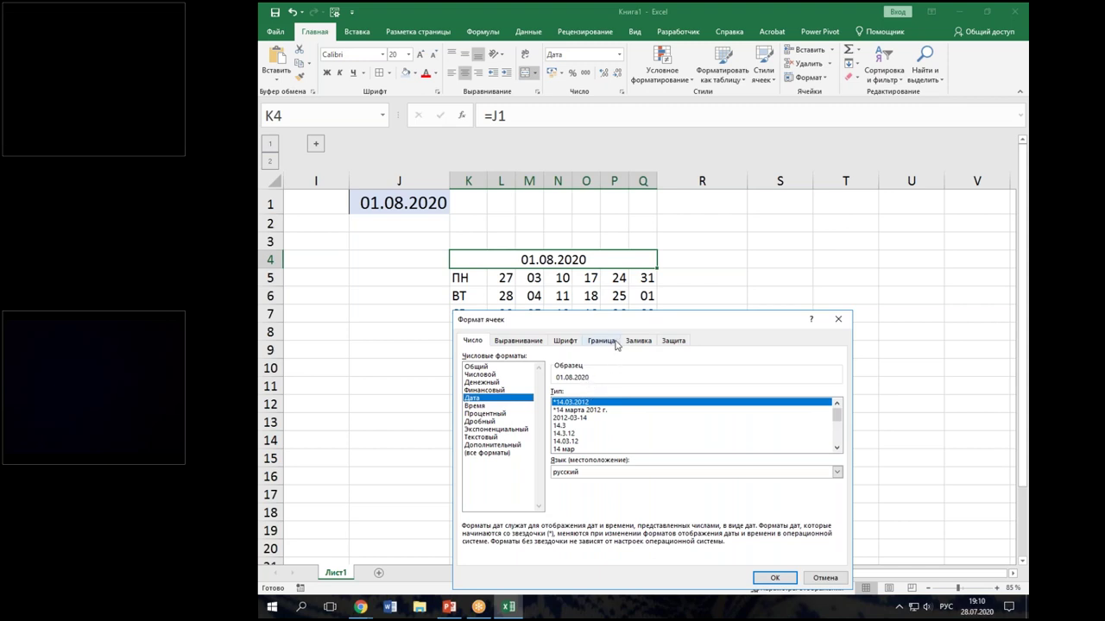
{"action": "left_click", "coordinate": [491, 454]}
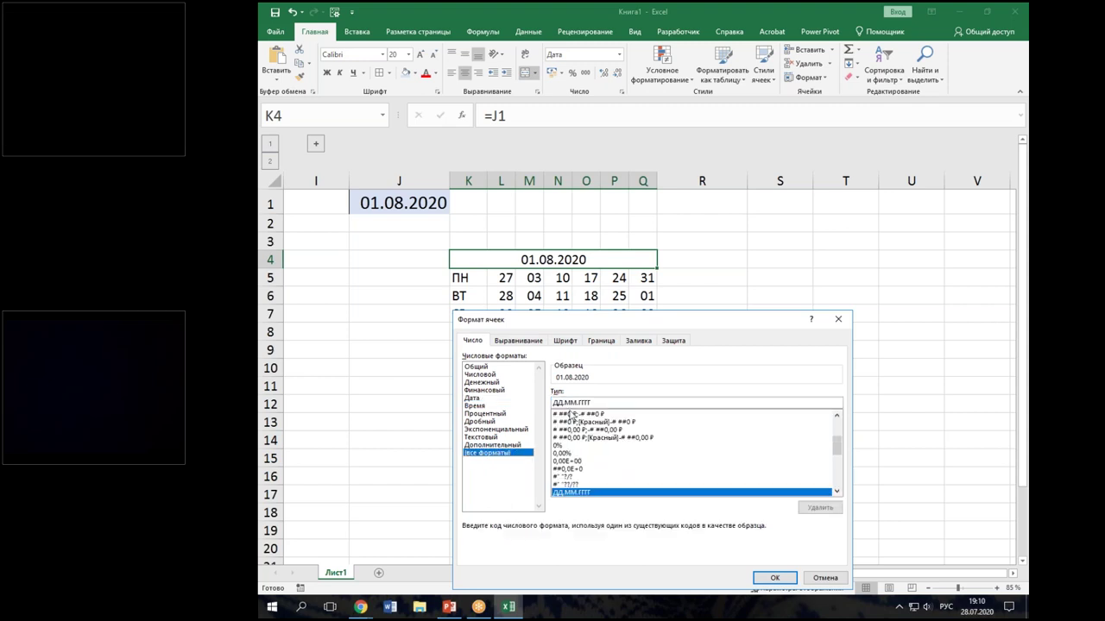
{"action": "left_click_drag", "start_coordinate": [565, 403], "coordinate": [553, 403]}
{"action": "key", "text": "Delete"}
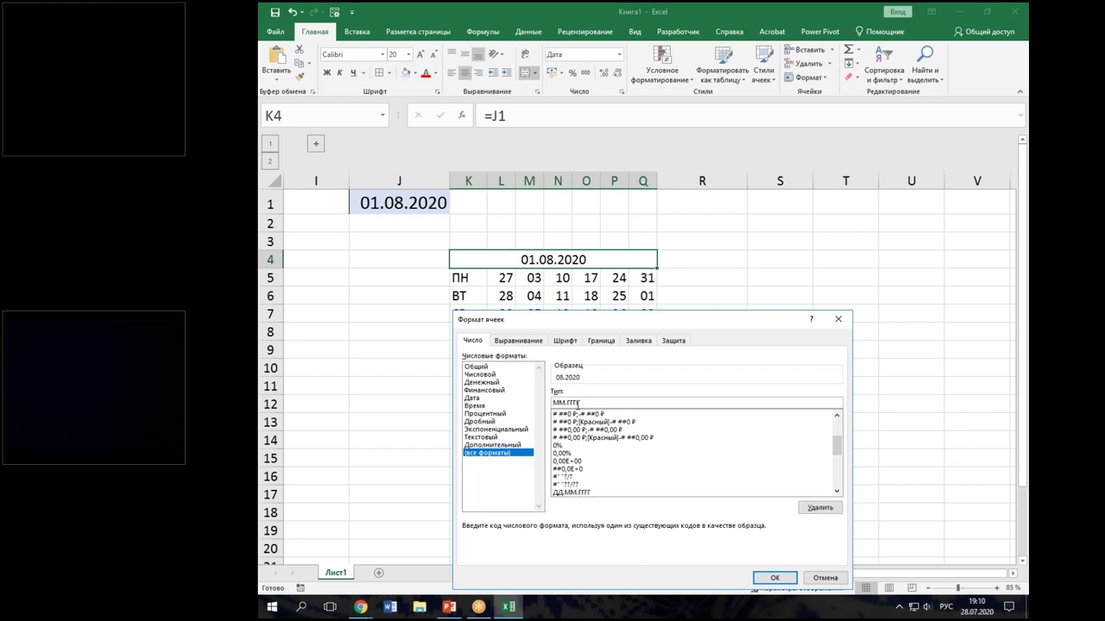
{"action": "left_click_drag", "start_coordinate": [580, 403], "coordinate": [568, 403]}
{"action": "key", "text": "Delete"}
{"action": "left_click", "coordinate": [450, 608]}
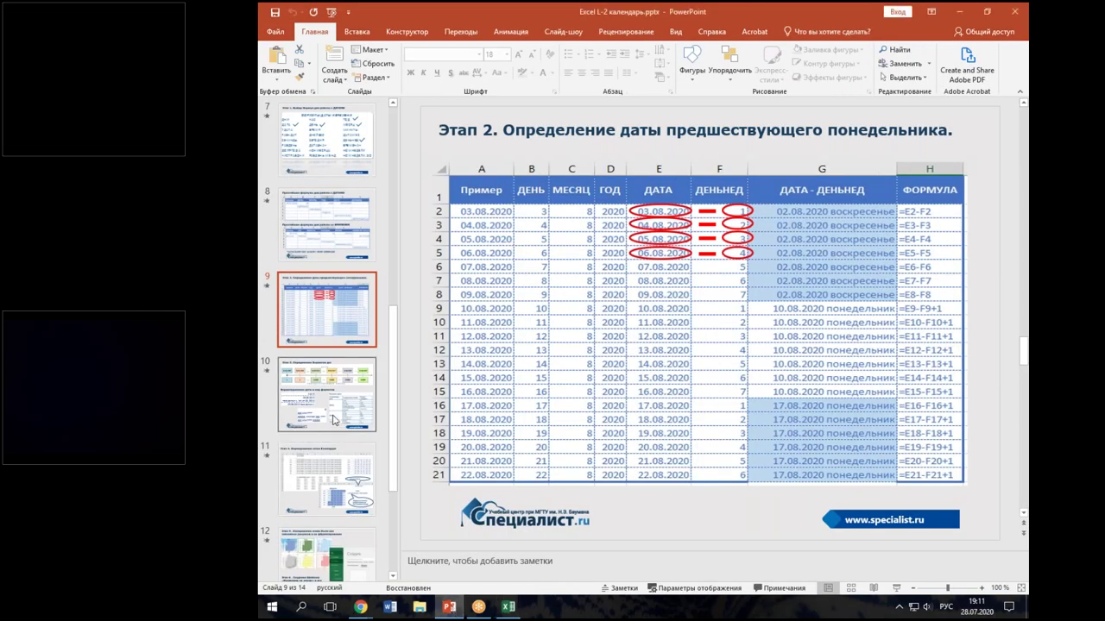
Step: View slide 10 on date format codes, then return to Excel
{"action": "left_click", "coordinate": [334, 419]}
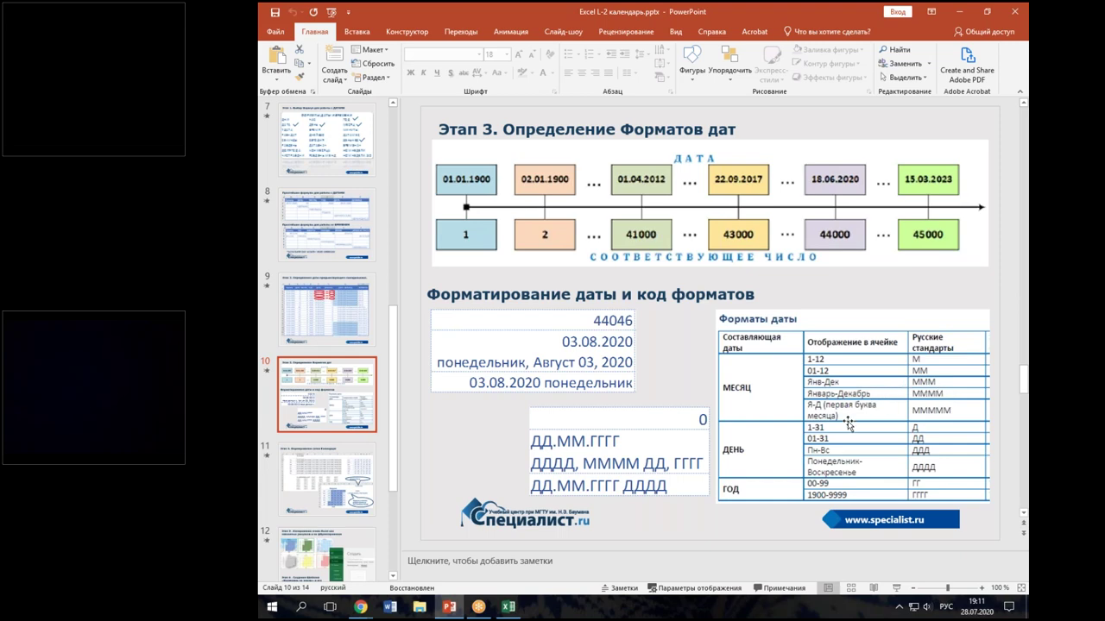
{"action": "left_click", "coordinate": [508, 610]}
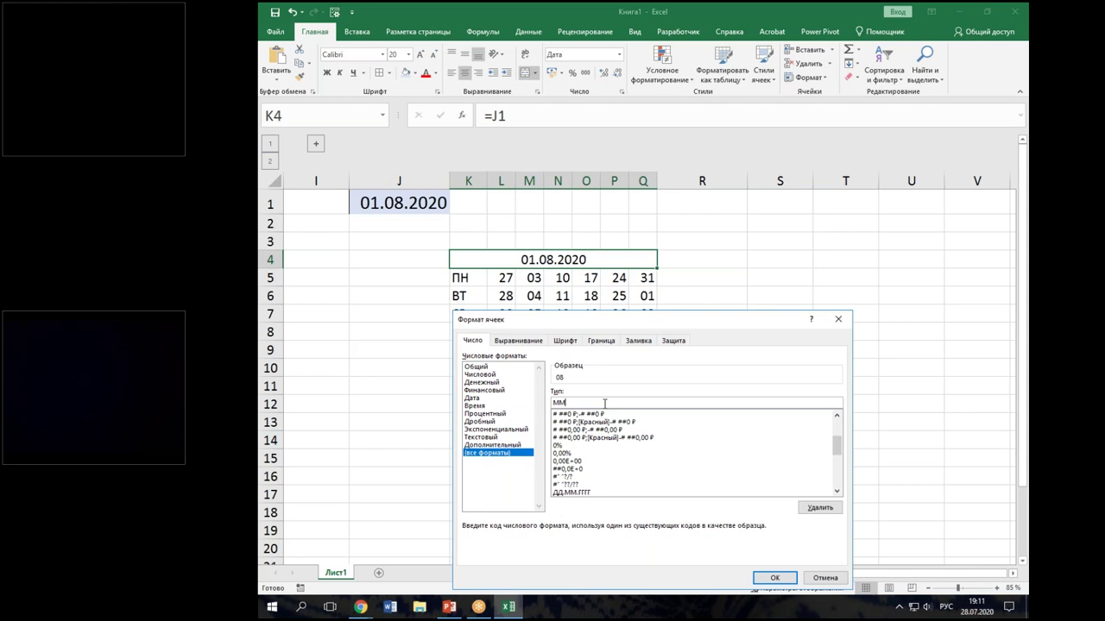
Step: Apply the custom format ММММ so K4 shows Август, then select K12:Q12
{"action": "type", "text": "ММ"}
{"action": "left_click", "coordinate": [776, 577]}
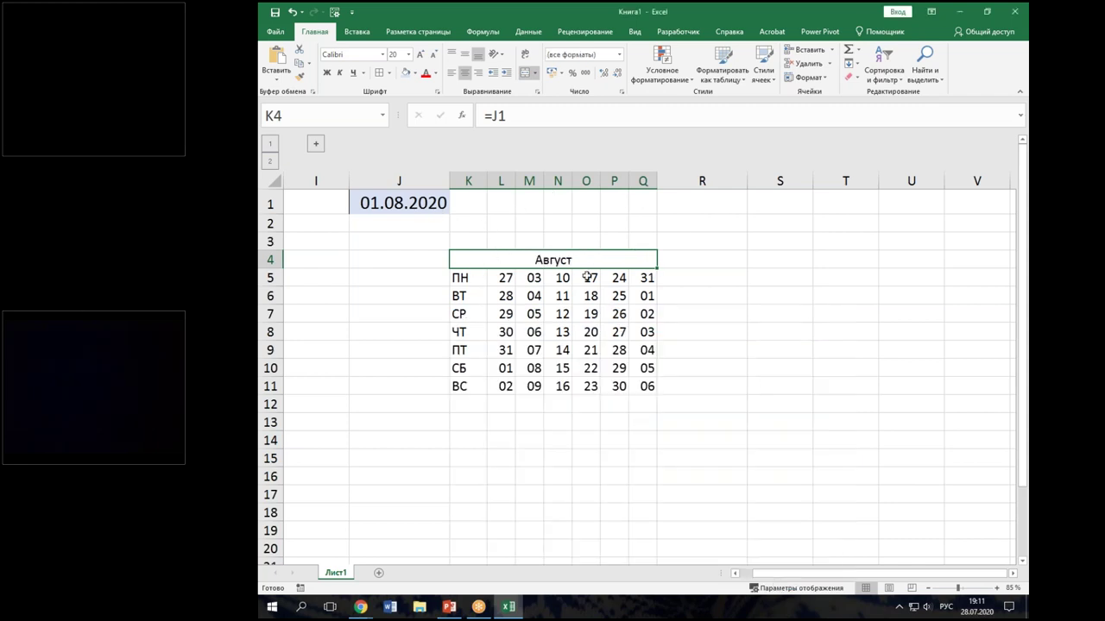
{"action": "left_click", "coordinate": [470, 406]}
{"action": "left_click_drag", "start_coordinate": [471, 407], "coordinate": [639, 408]}
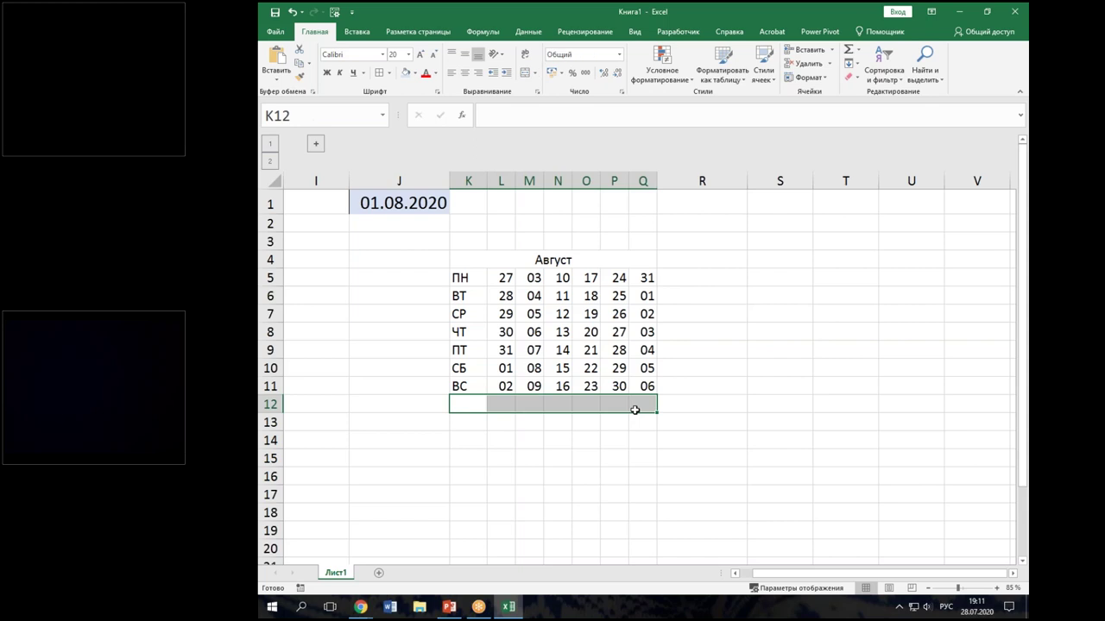
Step: Merge K12:Q12 and enter the formula =J1 in it
{"action": "left_click", "coordinate": [525, 74]}
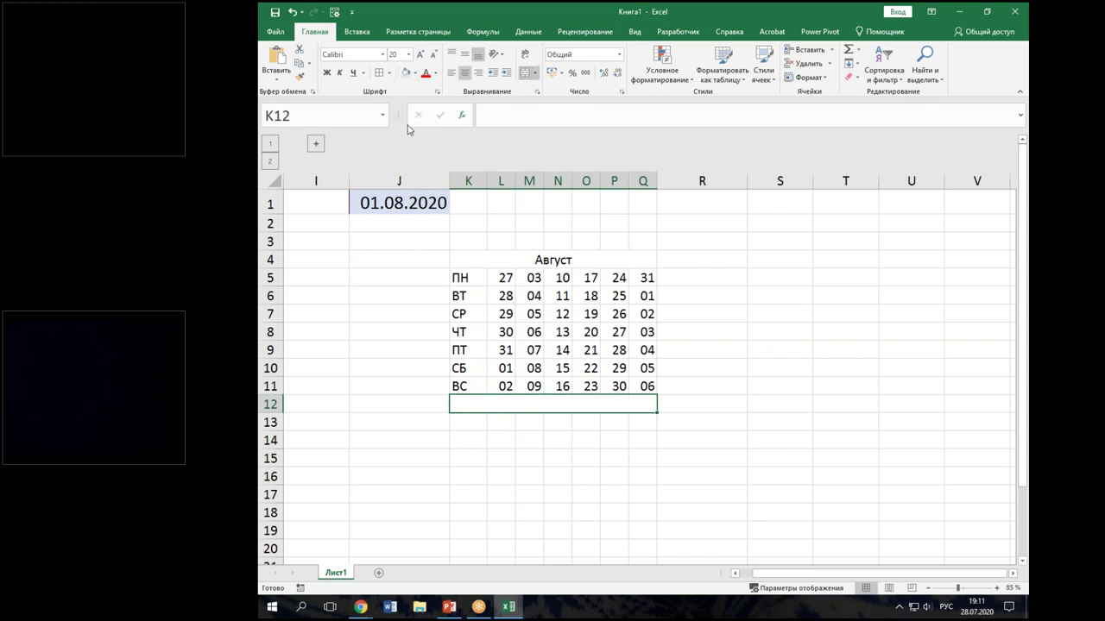
{"action": "type", "text": "="}
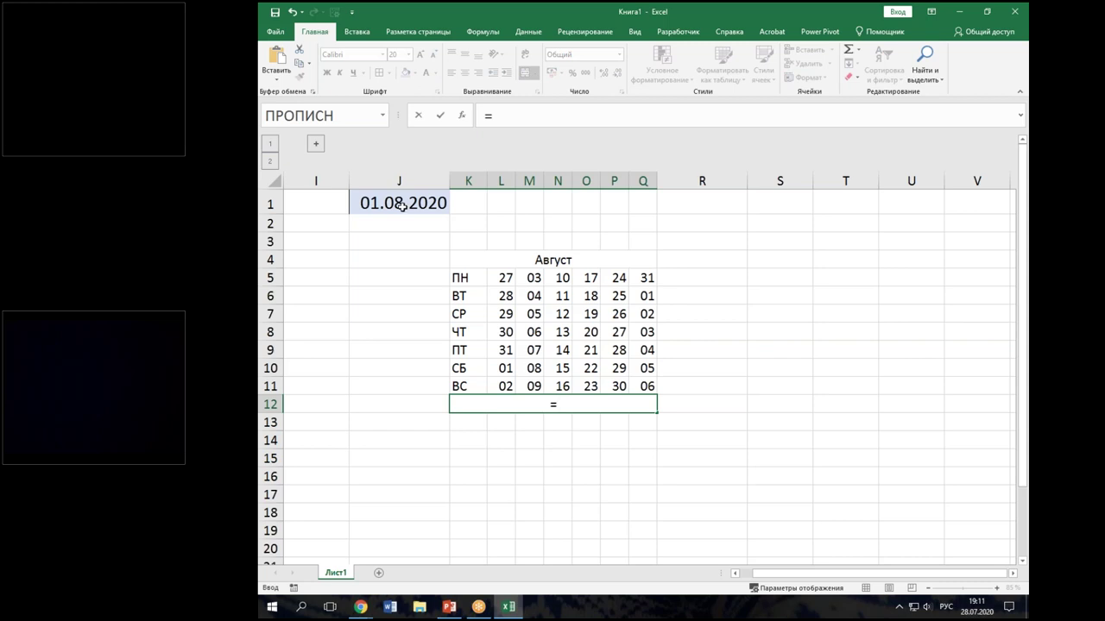
{"action": "left_click", "coordinate": [403, 205]}
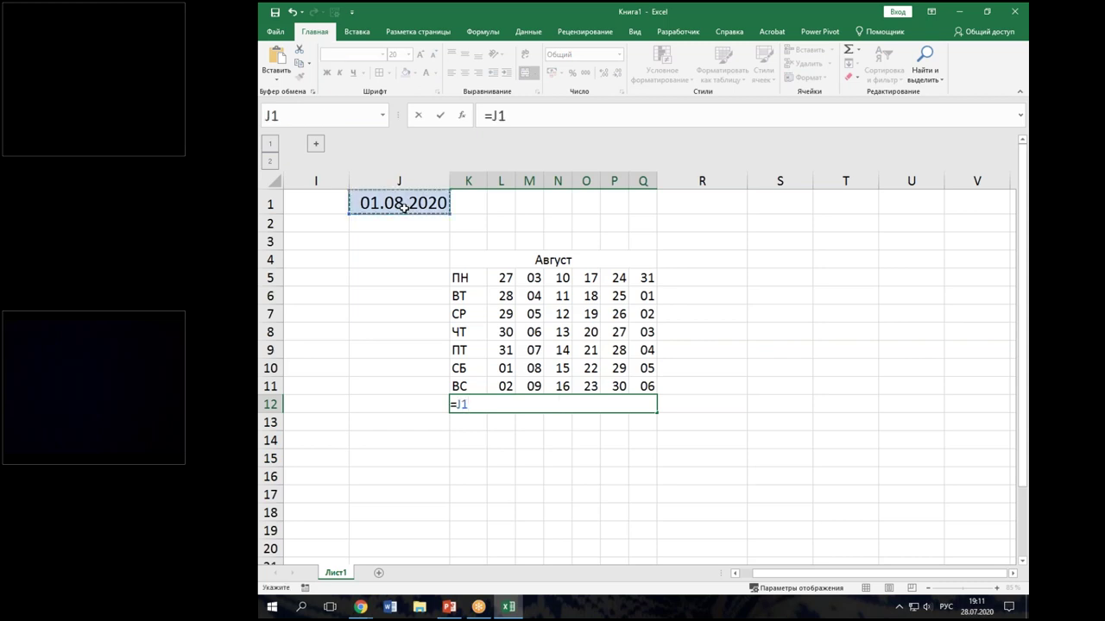
{"action": "key", "text": "Return"}
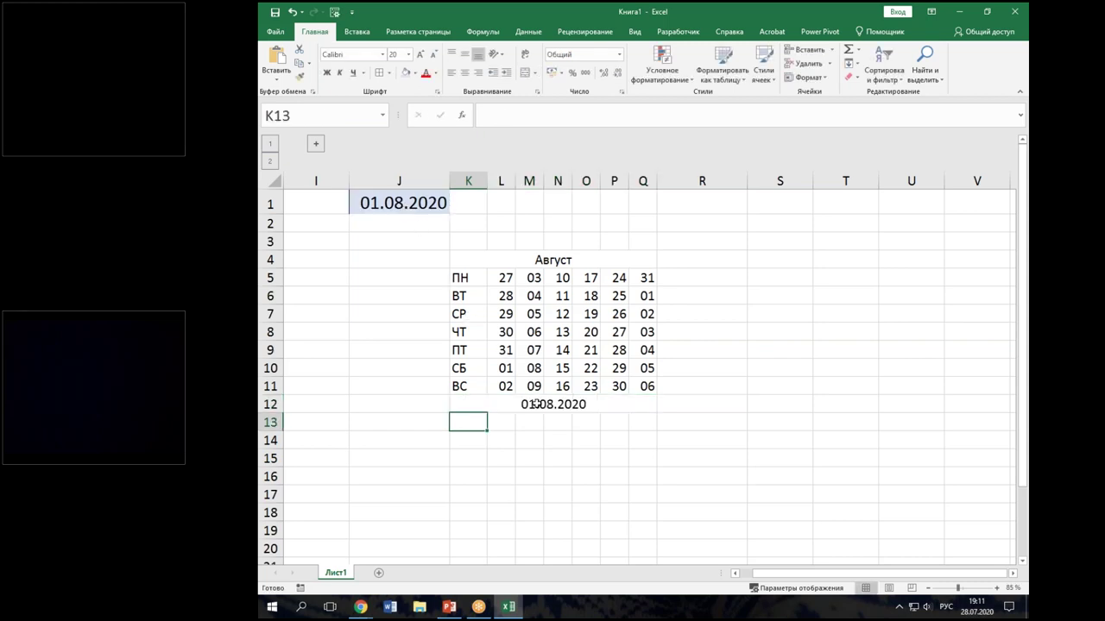
Step: Give the merged K12 cell the custom format ГГГГ so it shows 2020
{"action": "left_click", "coordinate": [536, 404]}
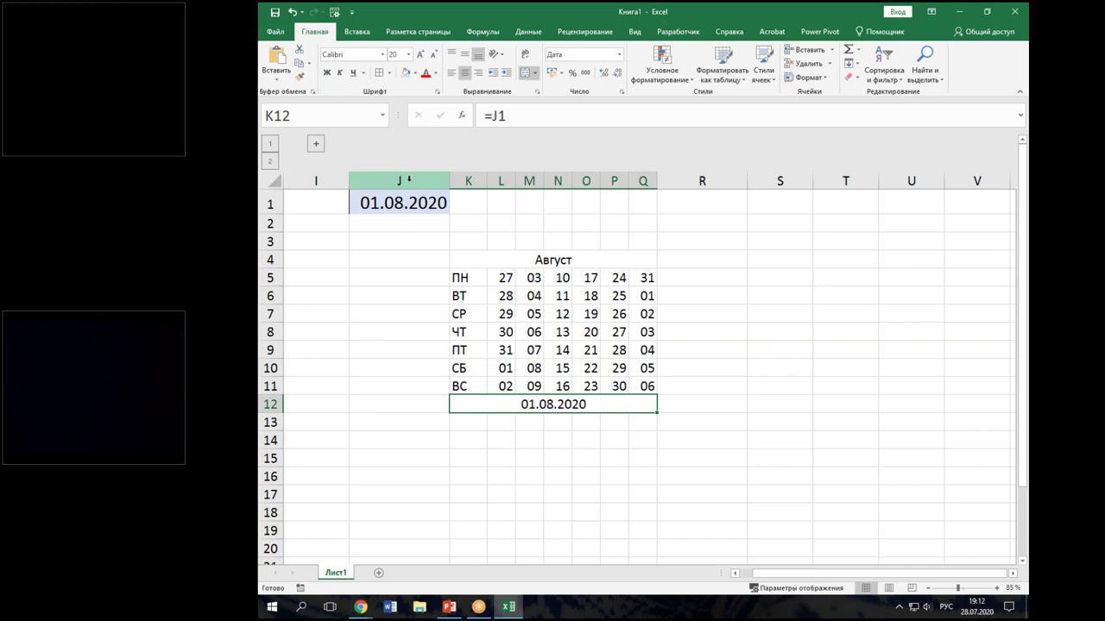
{"action": "key", "text": "ctrl+1"}
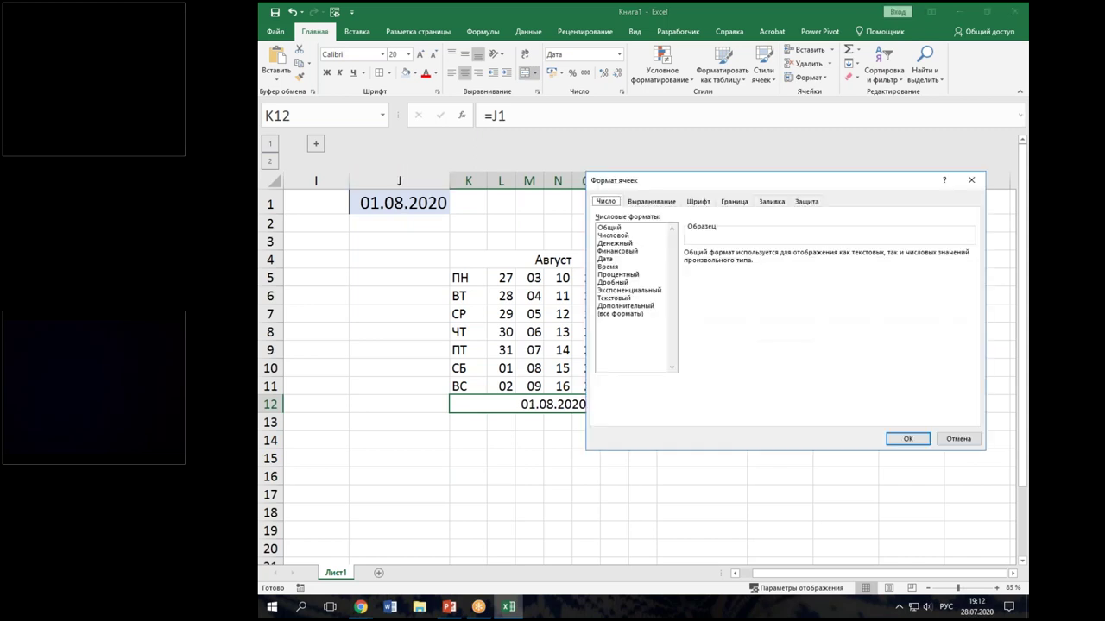
{"action": "left_click", "coordinate": [606, 259]}
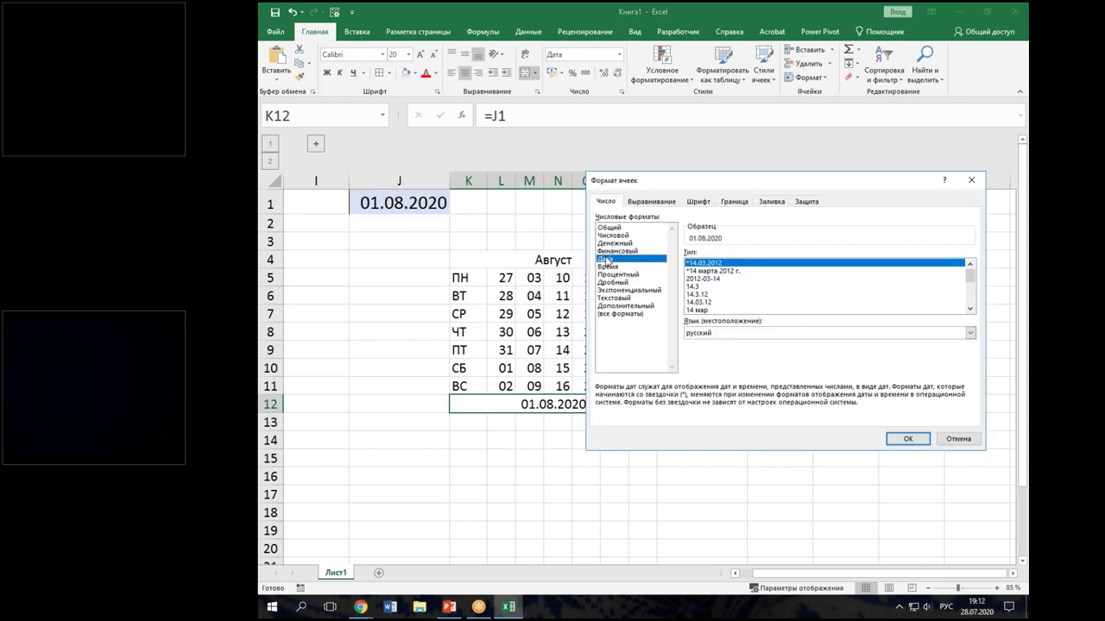
{"action": "left_click", "coordinate": [643, 316]}
{"action": "left_click_drag", "start_coordinate": [705, 263], "coordinate": [657, 264]}
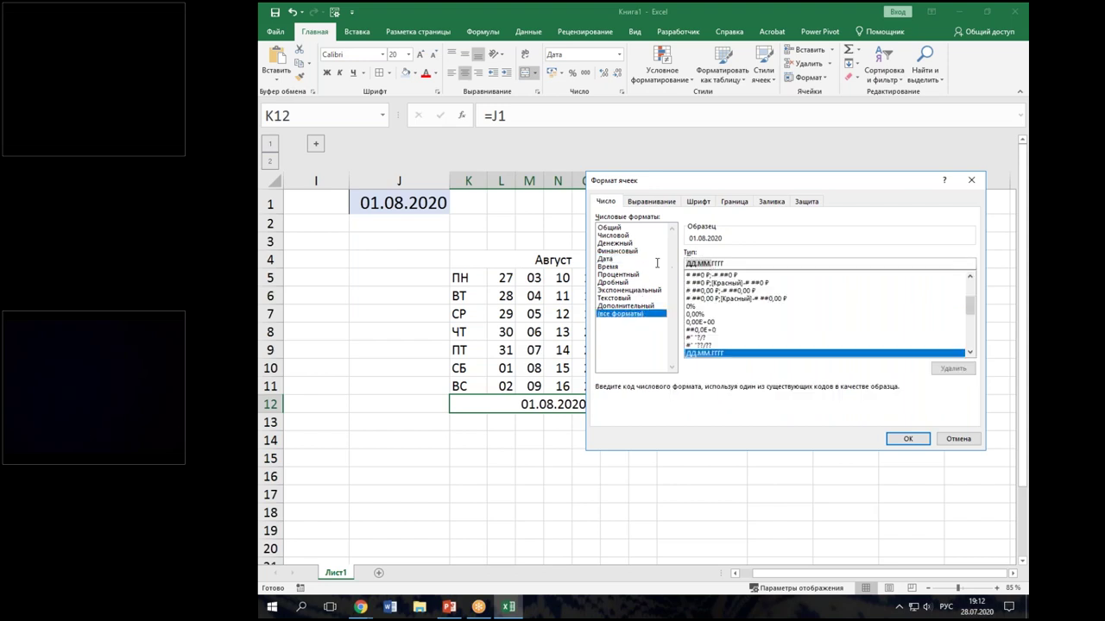
{"action": "type", "text": "ГГГГ"}
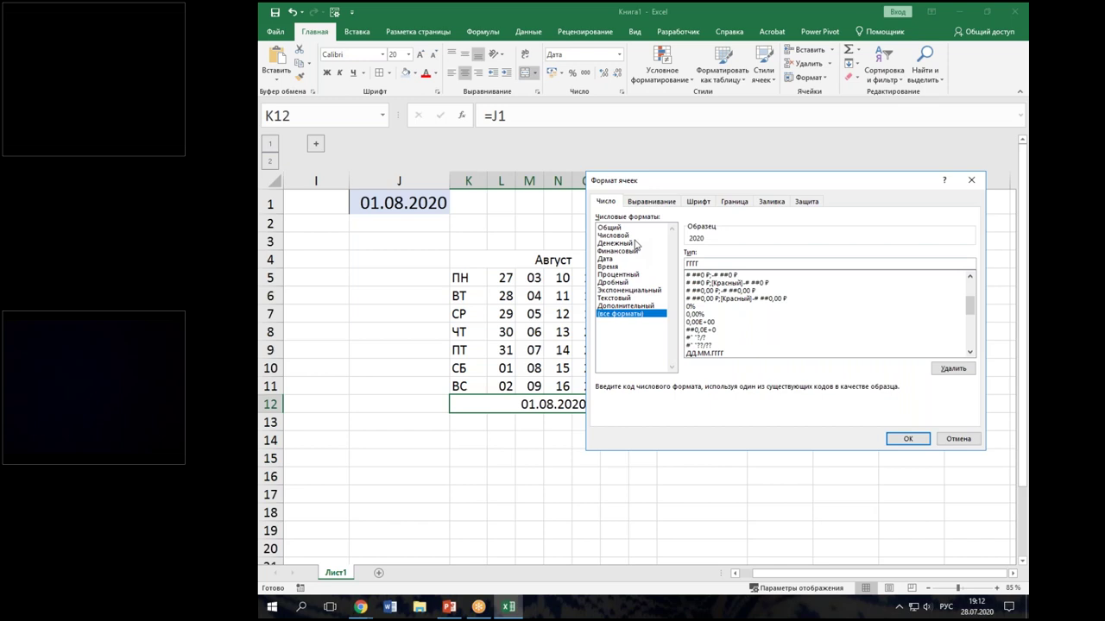
{"action": "left_click", "coordinate": [907, 438]}
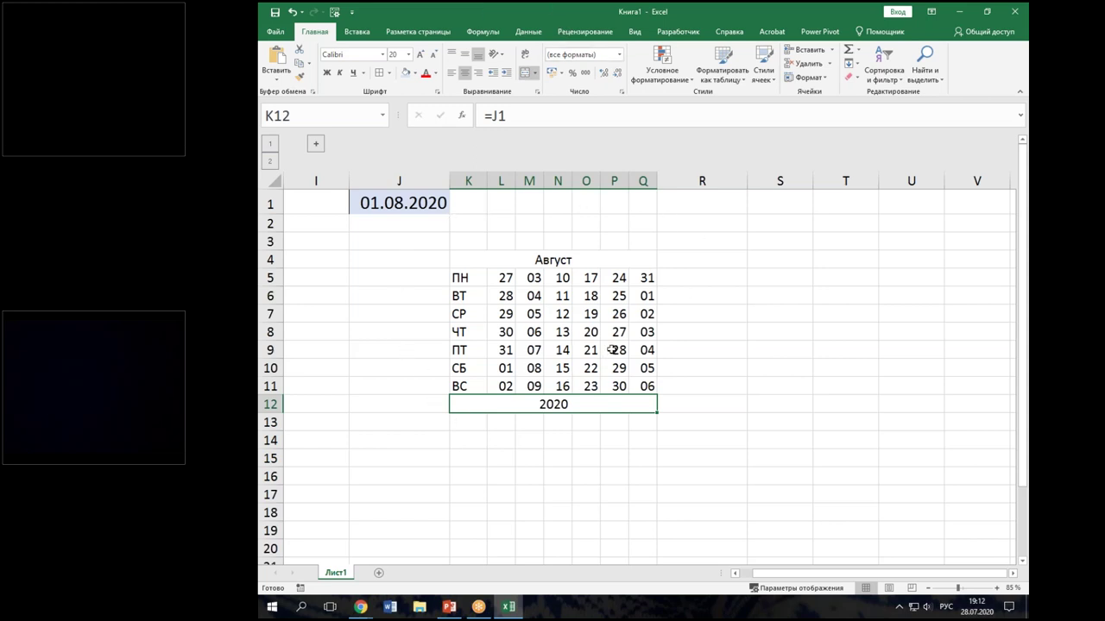
{"action": "left_click_drag", "start_coordinate": [464, 259], "coordinate": [621, 405]}
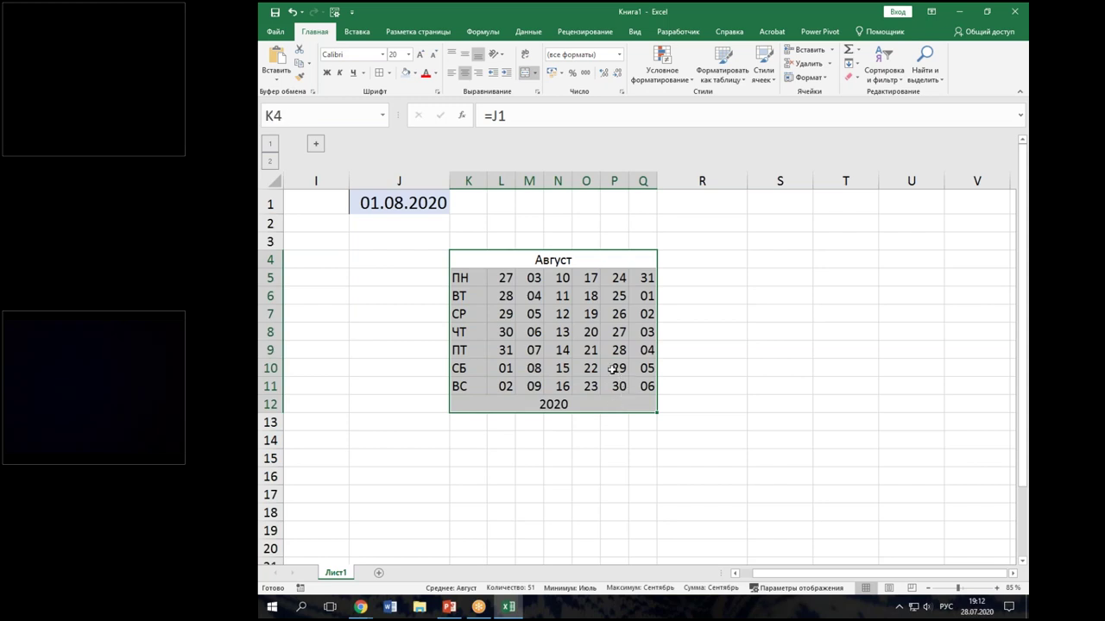
Step: Colour the calendar text blue-grey and make K4 and K12 bold at size 36
{"action": "left_click", "coordinate": [436, 74]}
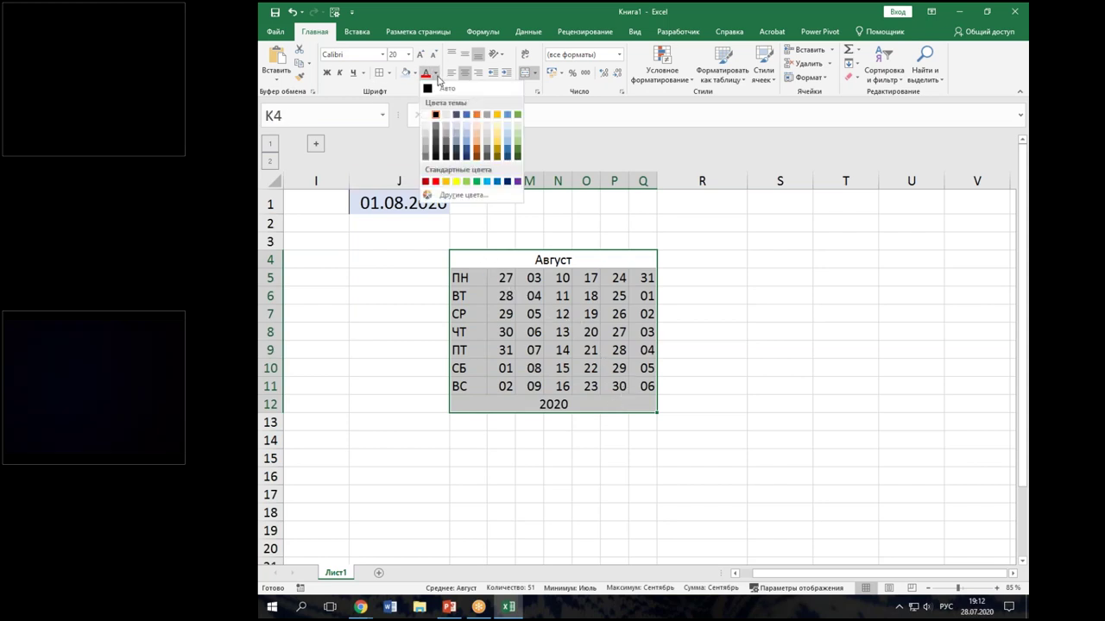
{"action": "left_click", "coordinate": [467, 153]}
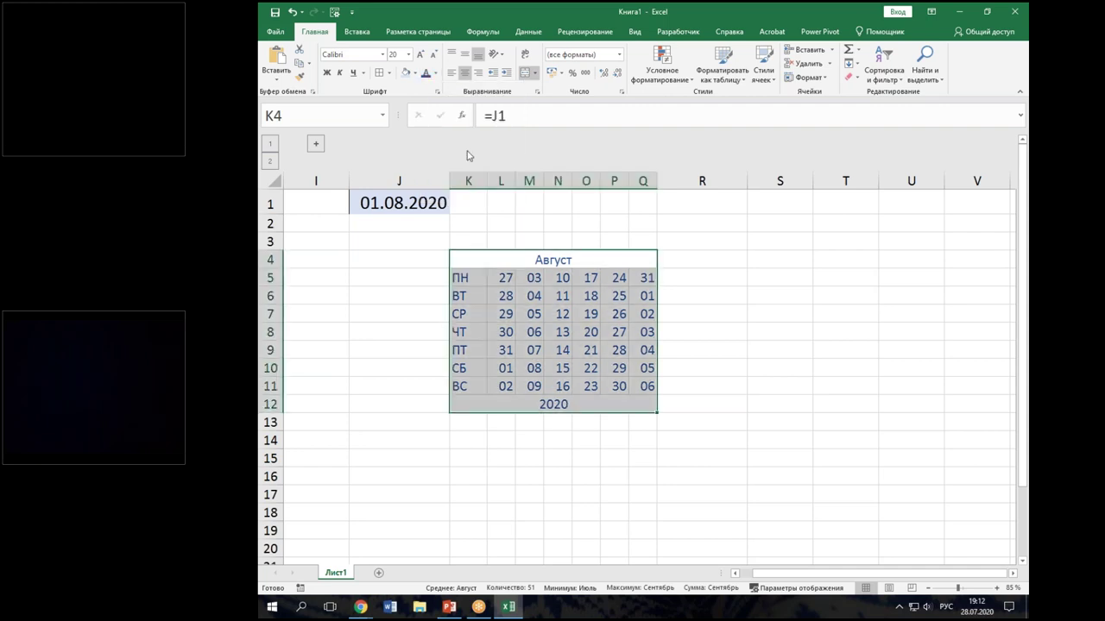
{"action": "left_click", "coordinate": [492, 261]}
{"action": "left_click", "coordinate": [533, 403], "text": "ctrl"}
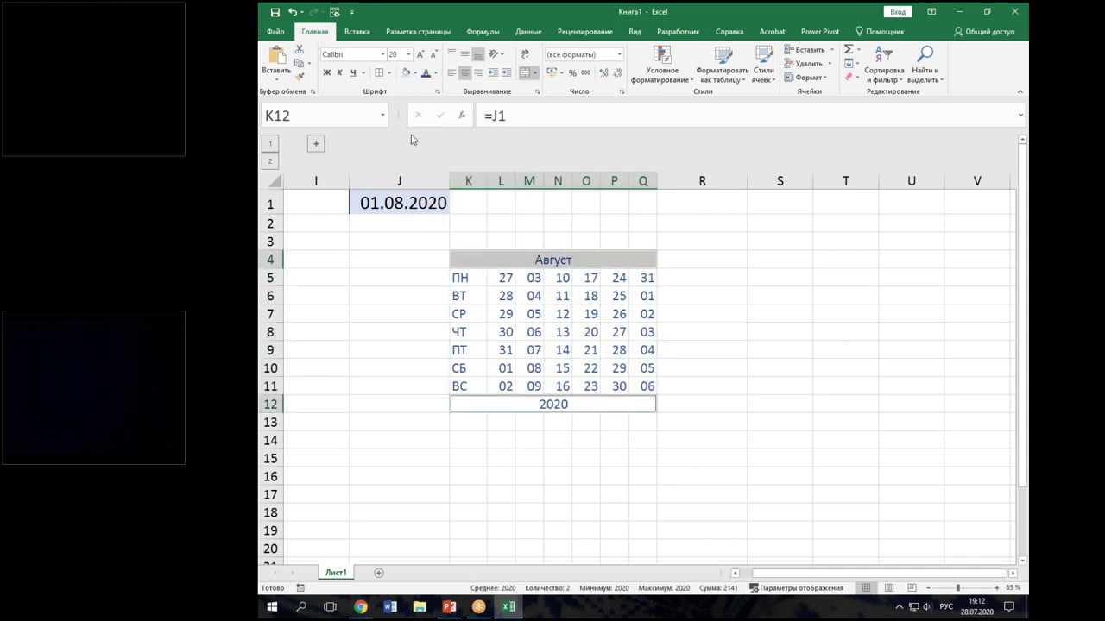
{"action": "left_click", "coordinate": [328, 72]}
{"action": "left_click", "coordinate": [421, 55]}
{"action": "left_click", "coordinate": [420, 55]}
{"action": "left_click", "coordinate": [420, 54]}
{"action": "left_click", "coordinate": [420, 55]}
{"action": "left_click", "coordinate": [421, 54]}
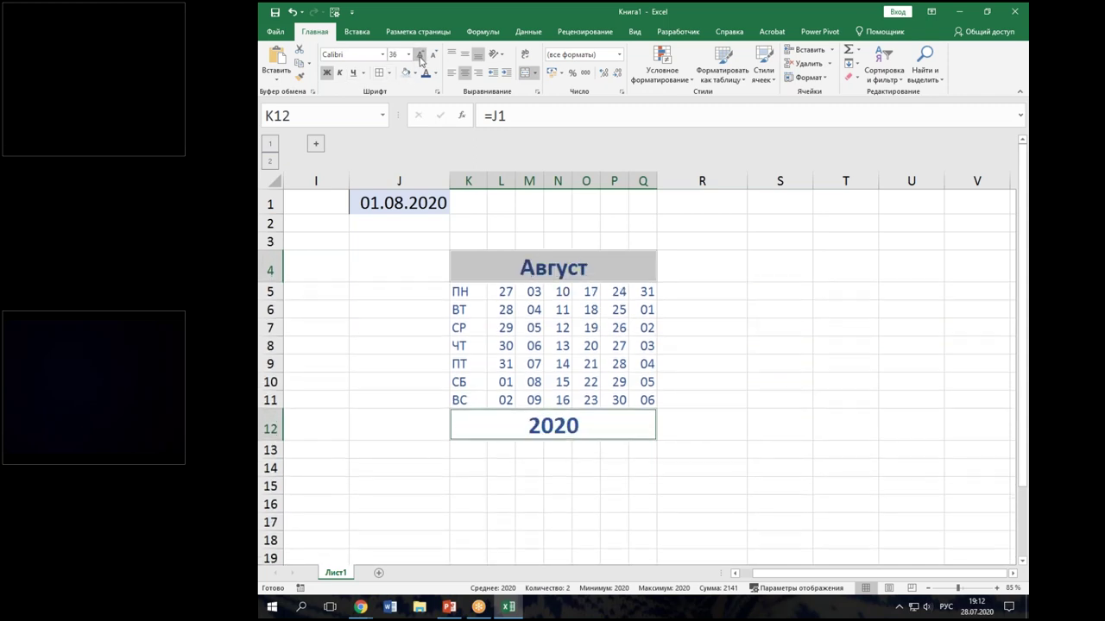
Step: Set the whole calendar block K4:Q12 to the Algerian font
{"action": "left_click_drag", "start_coordinate": [521, 261], "coordinate": [520, 429]}
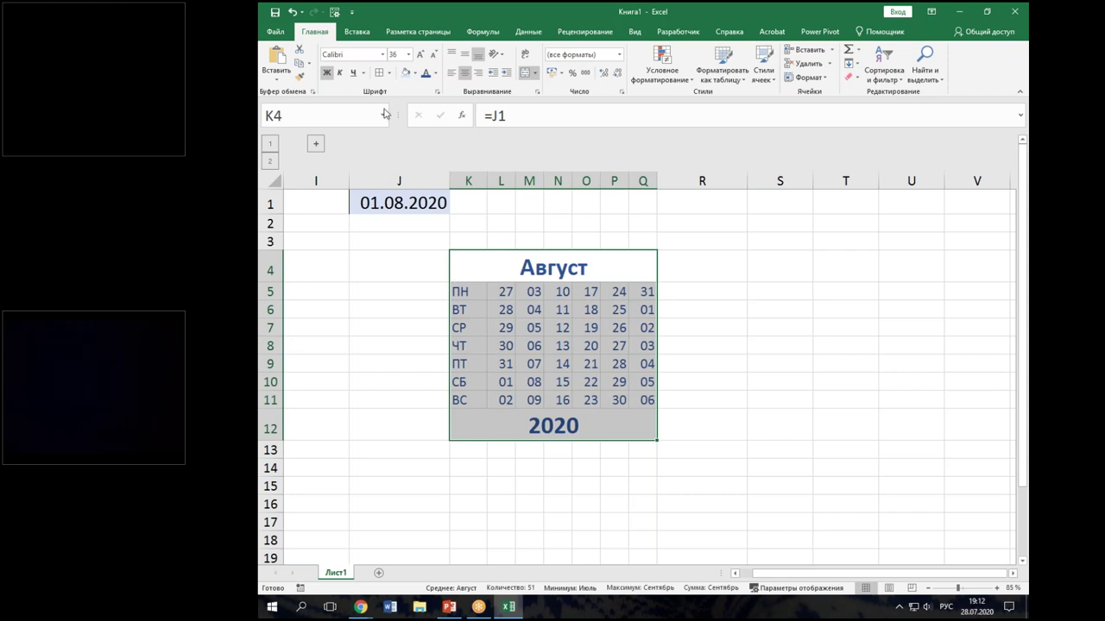
{"action": "left_click", "coordinate": [383, 55]}
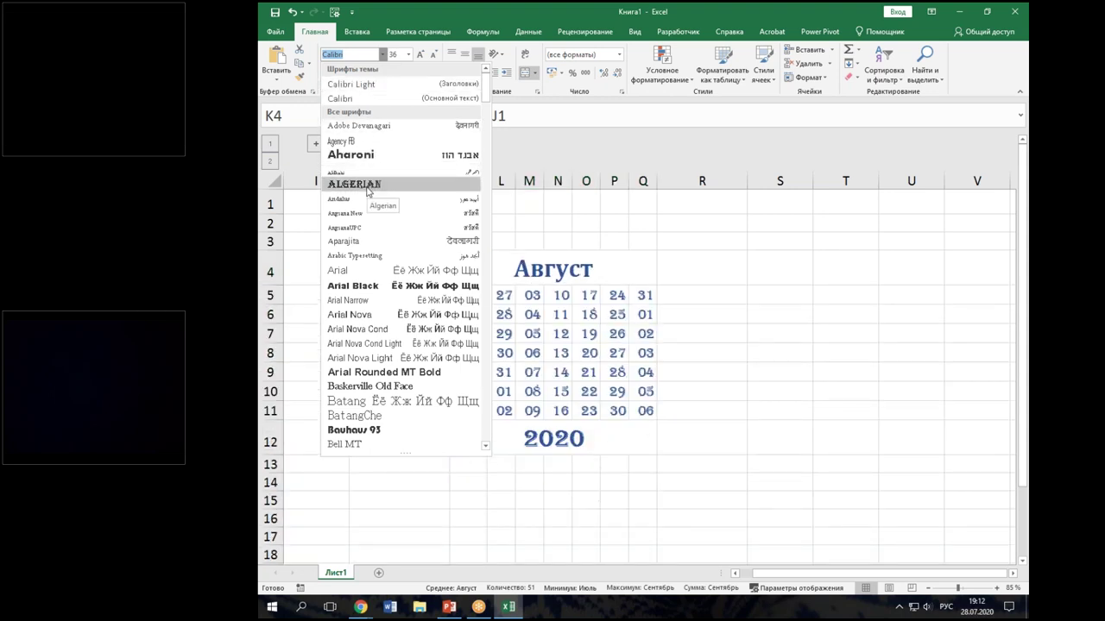
{"action": "left_click", "coordinate": [366, 192]}
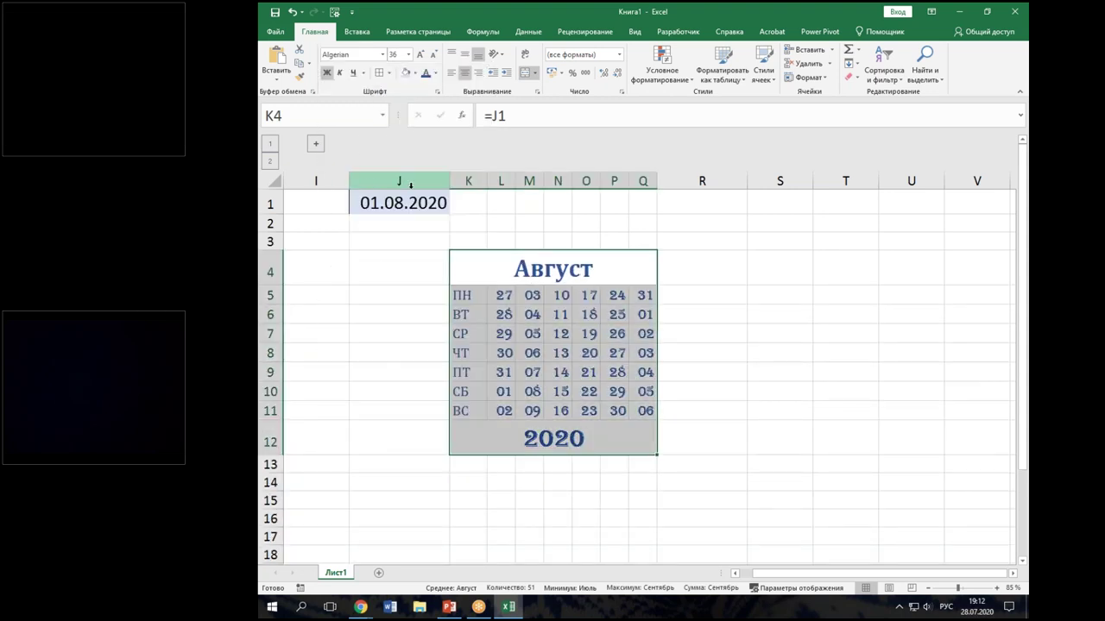
{"action": "left_click", "coordinate": [697, 385]}
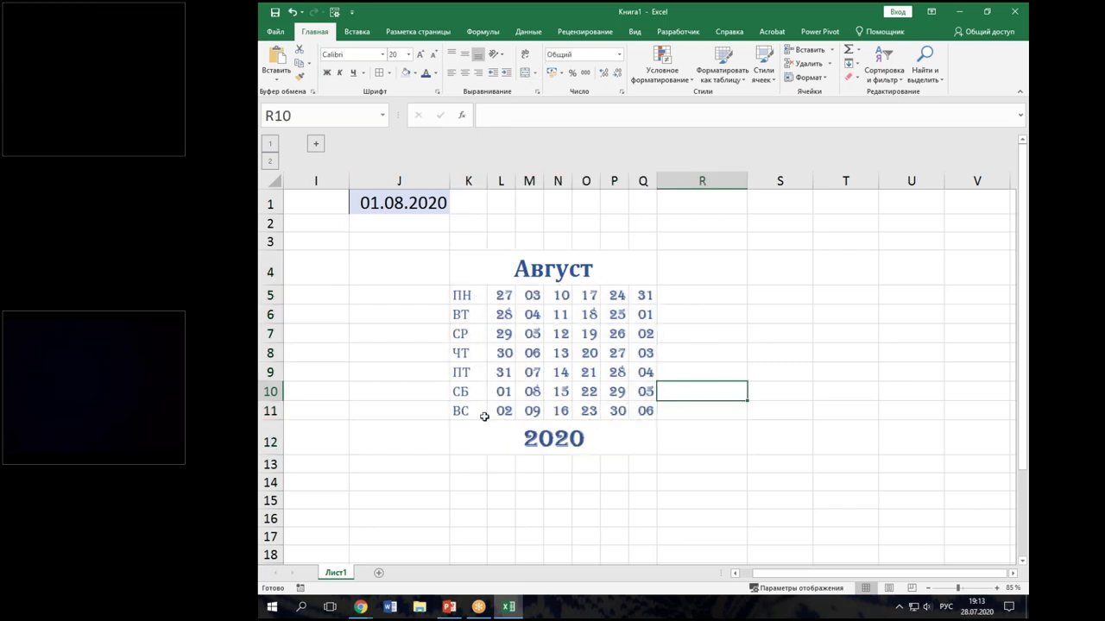
{"action": "left_click", "coordinate": [460, 299]}
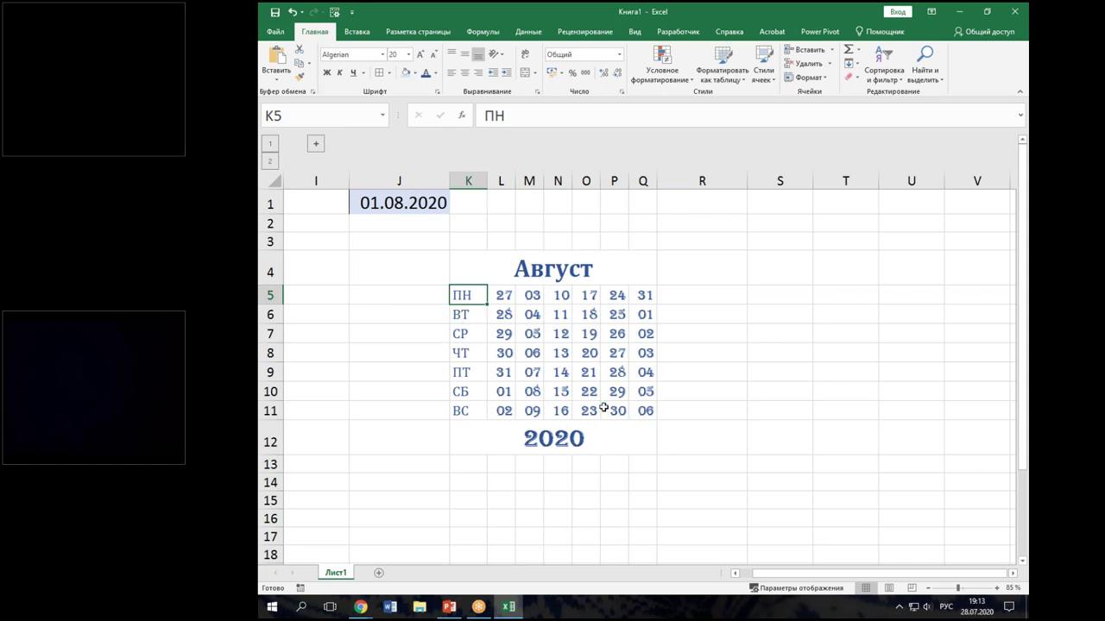
{"action": "scroll", "coordinate": [603, 402], "scroll_direction": "down", "scroll_amount": 1, "text": "ctrl"}
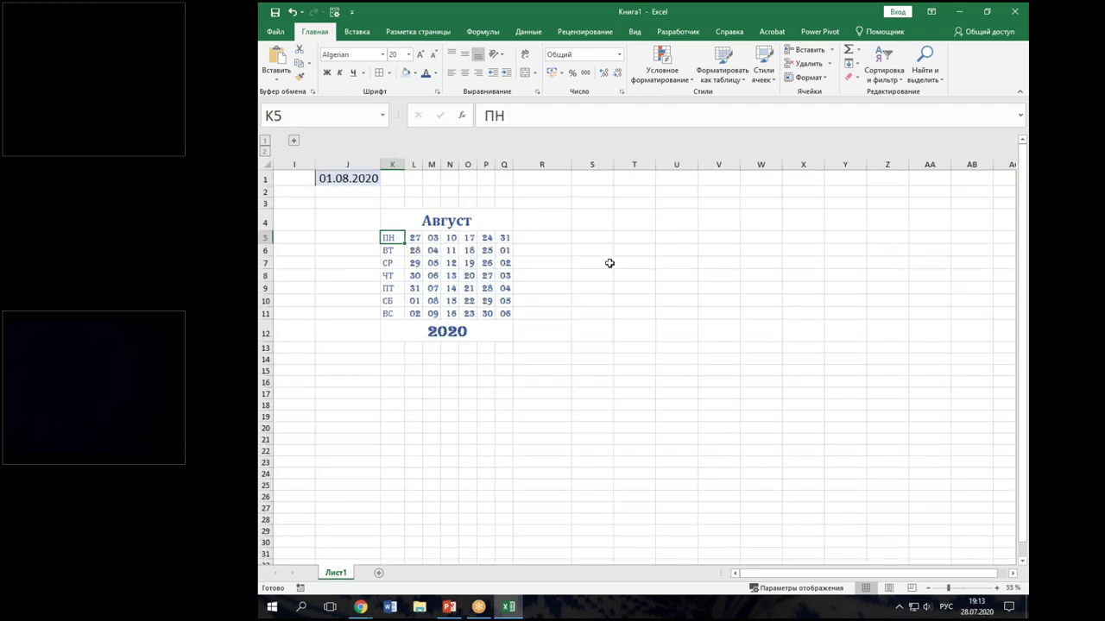
{"action": "scroll", "coordinate": [601, 254], "scroll_direction": "down", "scroll_amount": 1}
{"action": "left_click", "coordinate": [671, 249]}
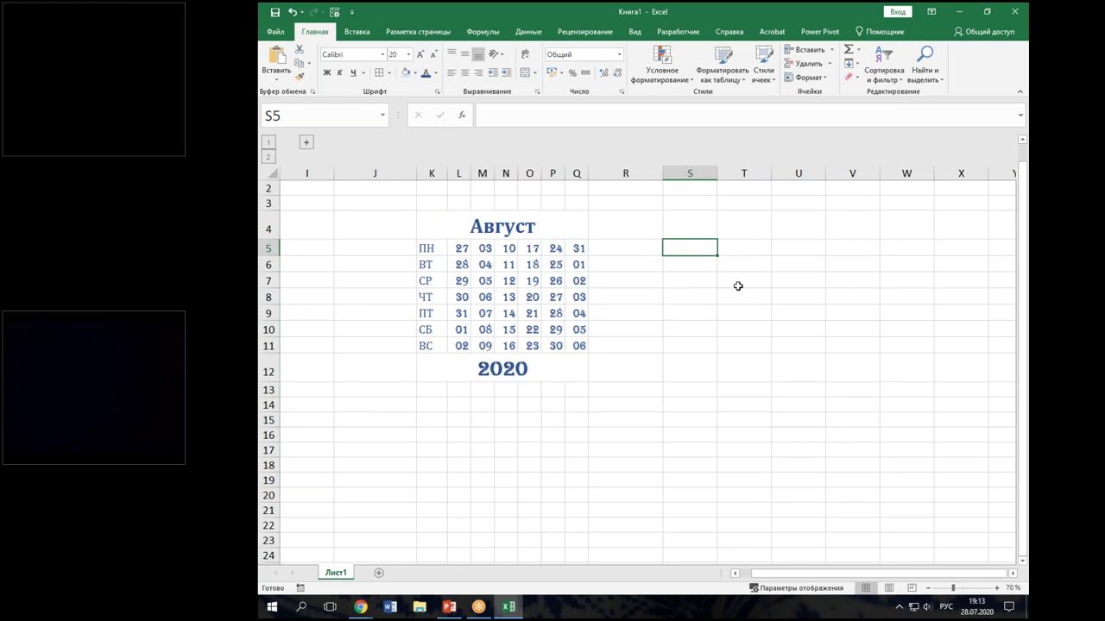
{"action": "type", "text": "="}
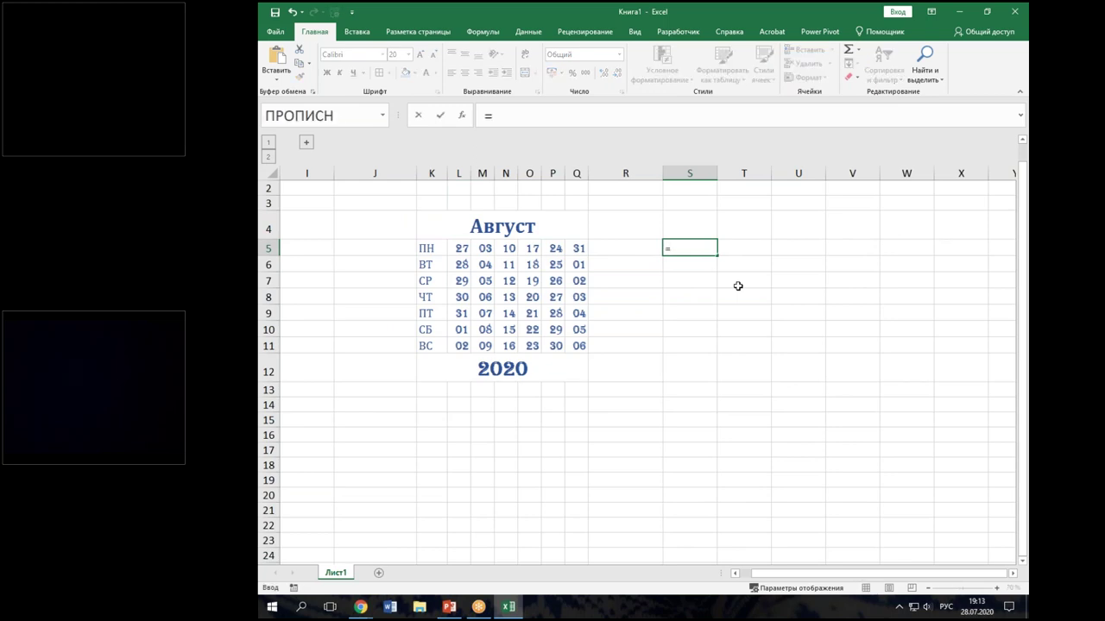
{"action": "key", "text": "BackSpace"}
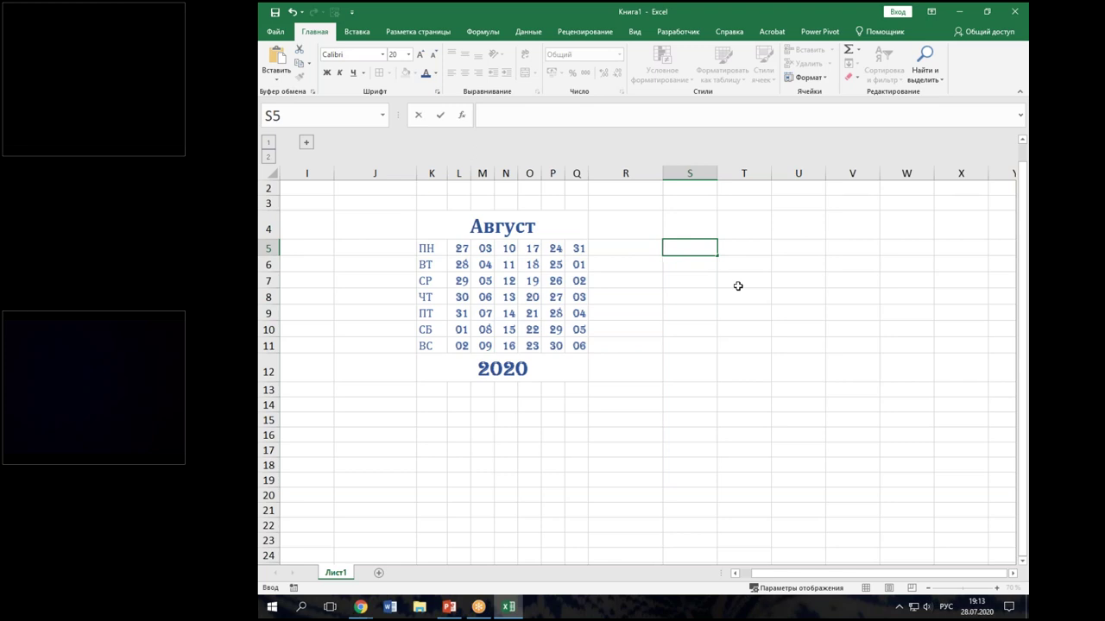
{"action": "type", "text": "="}
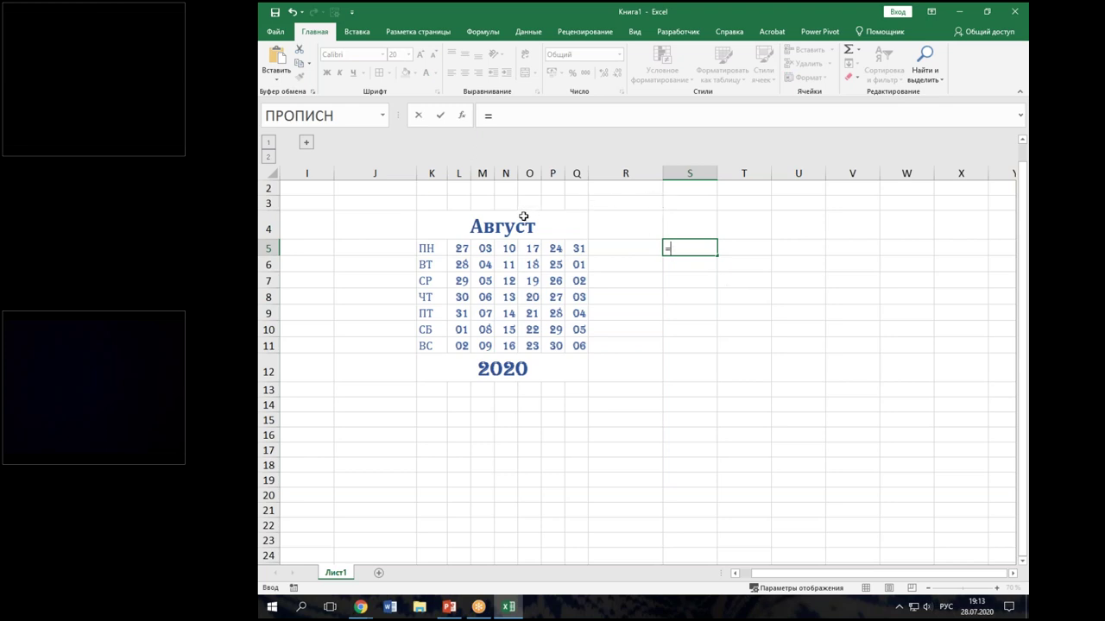
{"action": "scroll", "coordinate": [523, 217], "scroll_direction": "up", "scroll_amount": 1}
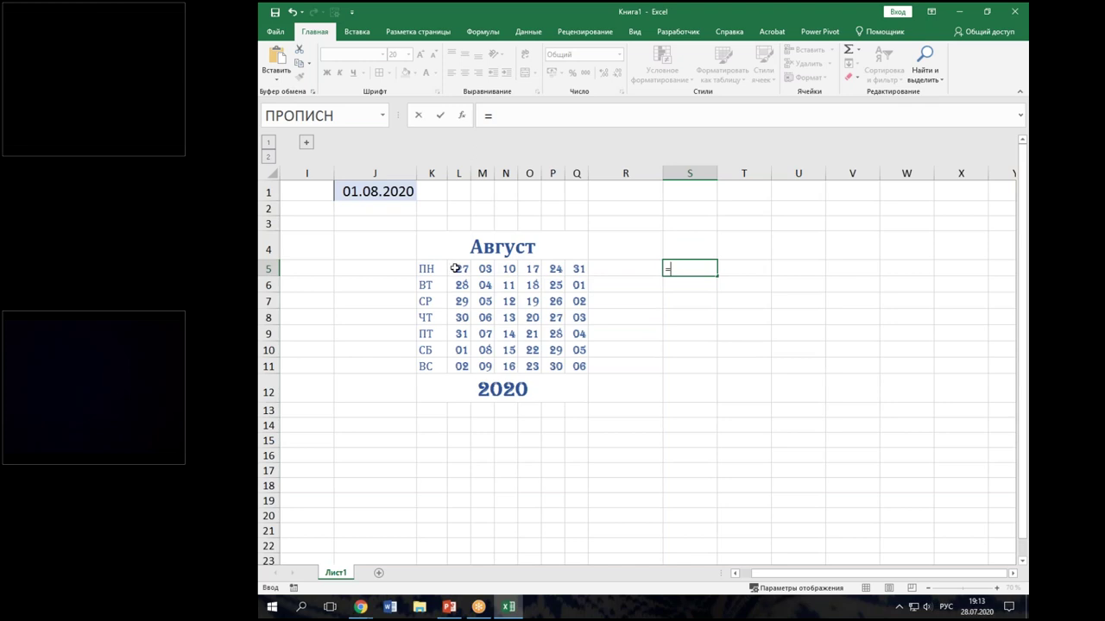
{"action": "key", "text": "Escape"}
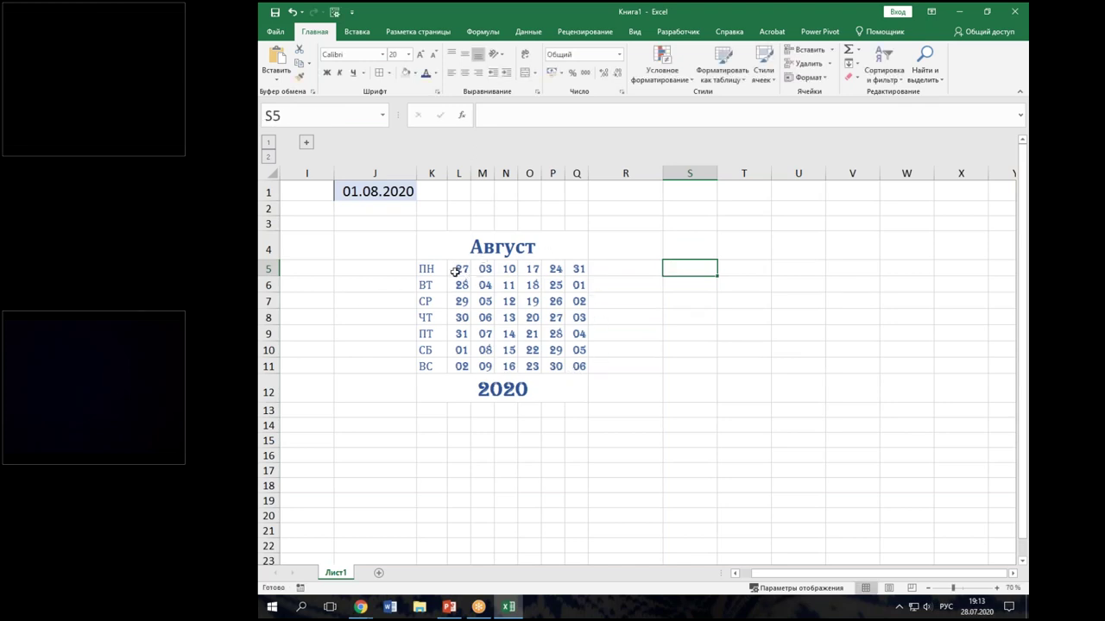
{"action": "left_click", "coordinate": [462, 269]}
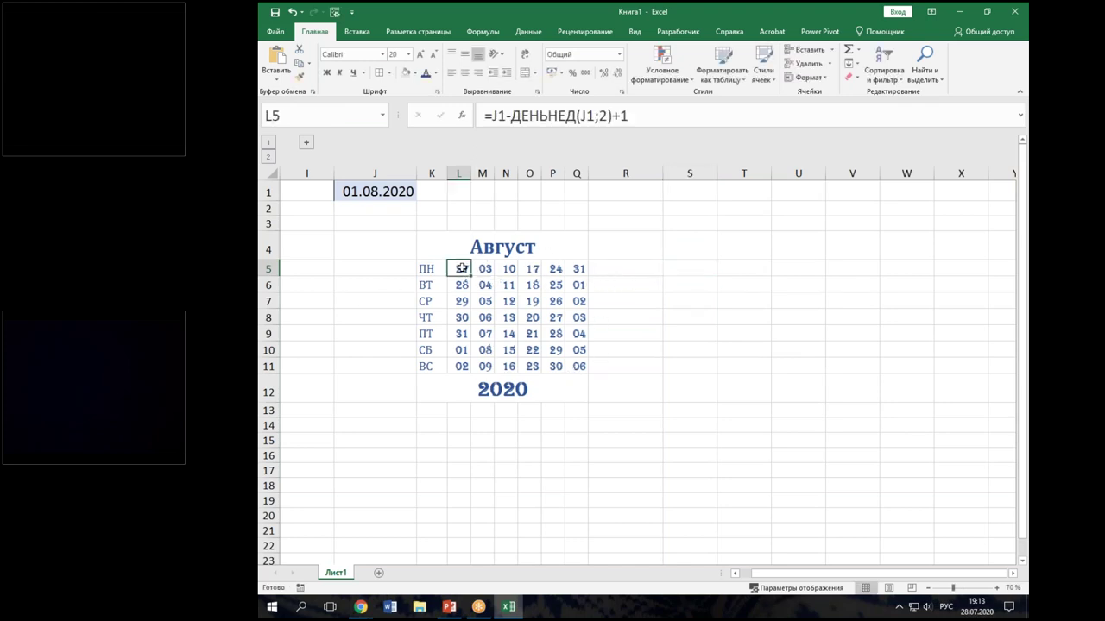
{"action": "left_click", "coordinate": [486, 271]}
{"action": "left_click", "coordinate": [508, 270]}
{"action": "left_click", "coordinate": [533, 271]}
{"action": "left_click", "coordinate": [557, 272]}
{"action": "left_click", "coordinate": [578, 270]}
{"action": "left_click", "coordinate": [578, 301]}
{"action": "left_click", "coordinate": [487, 316]}
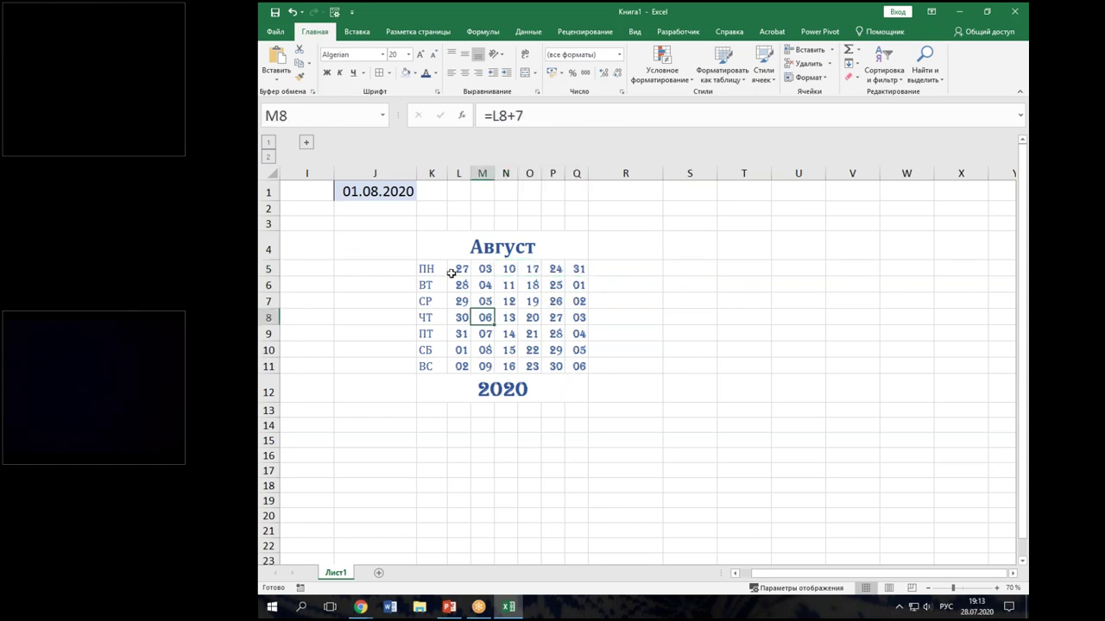
{"action": "left_click", "coordinate": [676, 272]}
Step: Start S5's formula as =МЕСЯЦ(L5)=МЕСЯЦ( using L5's date
{"action": "type", "text": "=мес"}
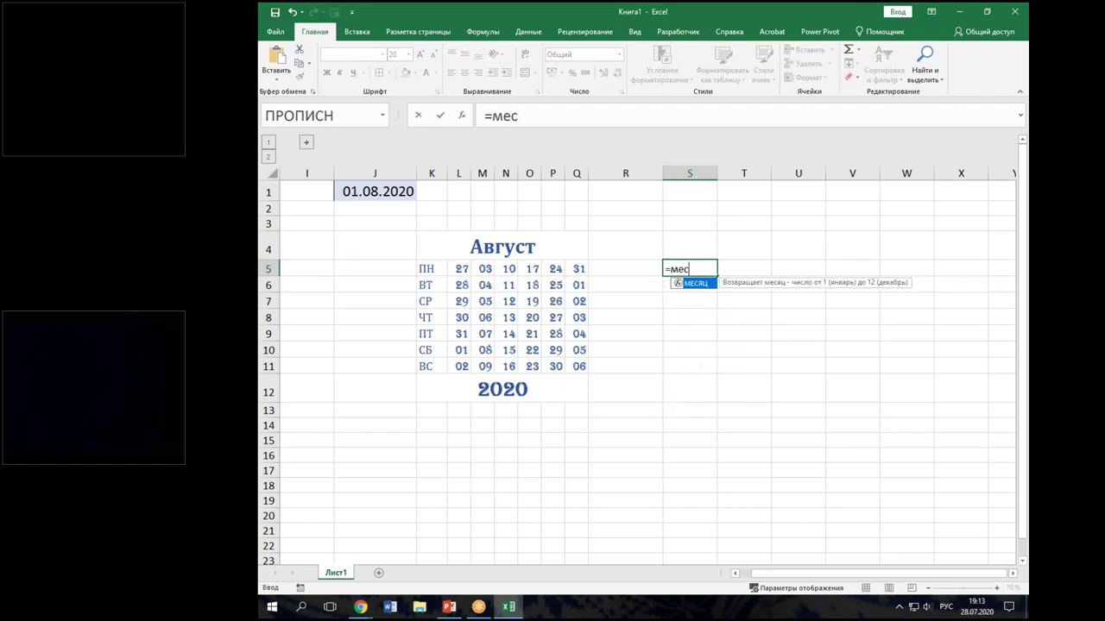
{"action": "key", "text": "Tab"}
{"action": "left_click", "coordinate": [458, 269]}
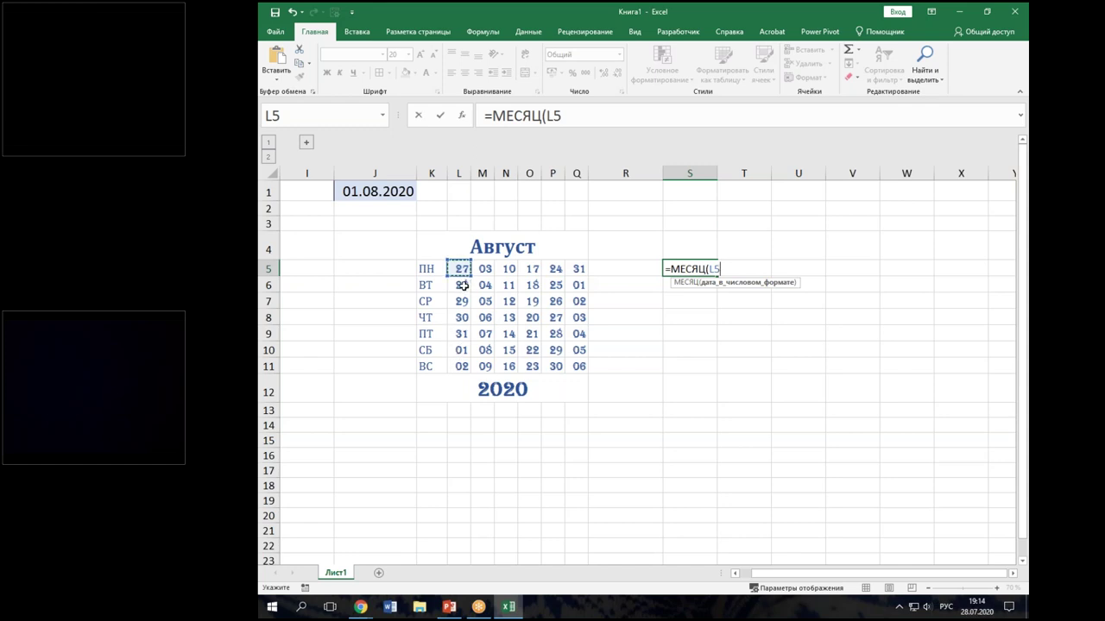
{"action": "type", "text": ")="}
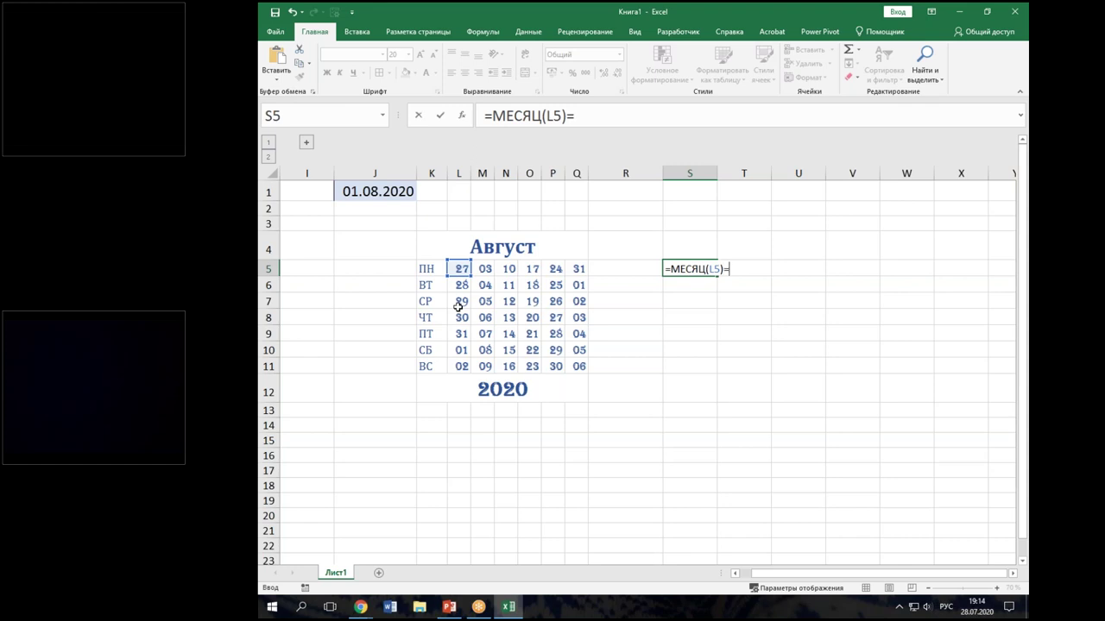
{"action": "type", "text": "месяц"}
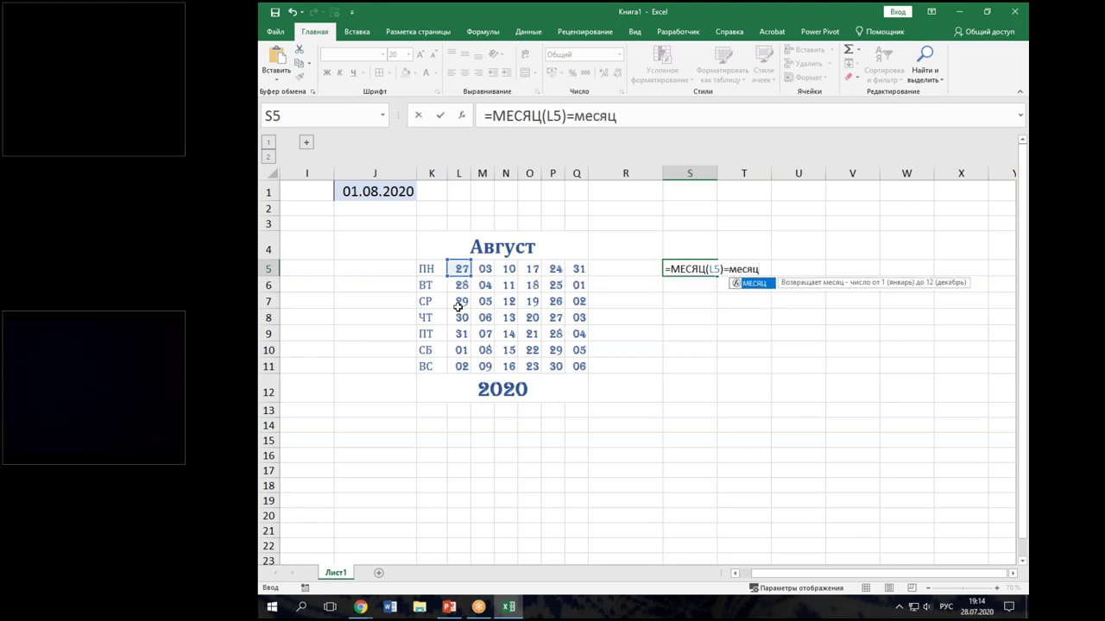
{"action": "type", "text": "("}
Step: Point the second МЕСЯЦ at J1 and make it the absolute reference $J$1
{"action": "left_click", "coordinate": [347, 192]}
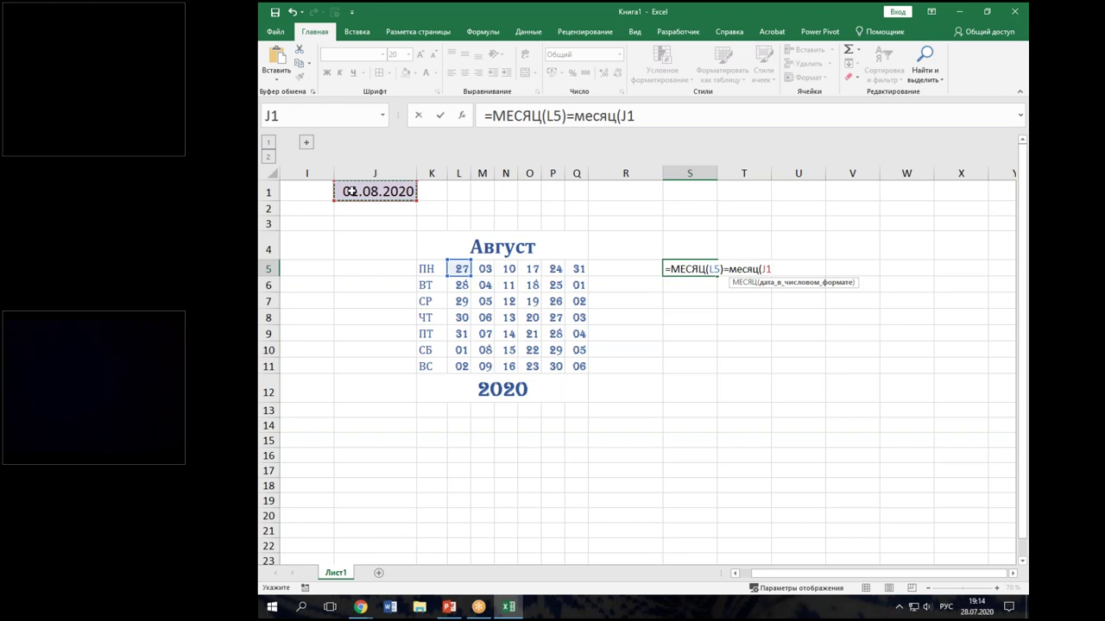
{"action": "left_click", "coordinate": [356, 212]}
{"action": "left_click", "coordinate": [356, 222]}
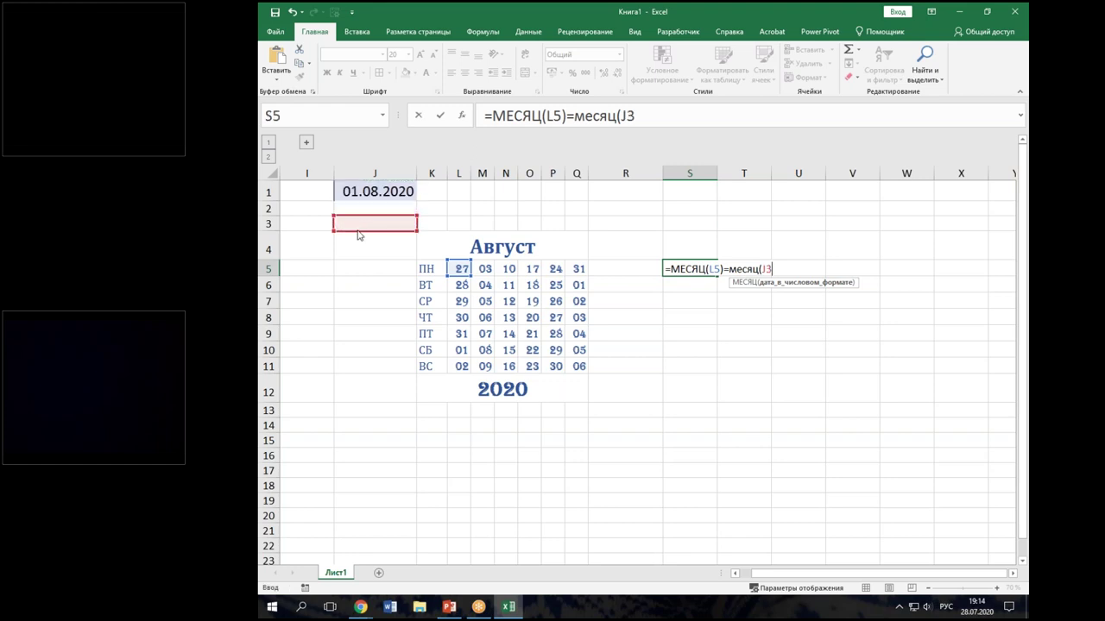
{"action": "left_click", "coordinate": [358, 246]}
{"action": "left_click", "coordinate": [360, 269]}
{"action": "left_click", "coordinate": [362, 208]}
{"action": "left_click", "coordinate": [363, 197]}
{"action": "key", "text": "F4"}
Step: Settle the $J$1 reference, close the bracket and enter the formula, giving ЛОЖЬ
{"action": "left_click", "coordinate": [672, 115]}
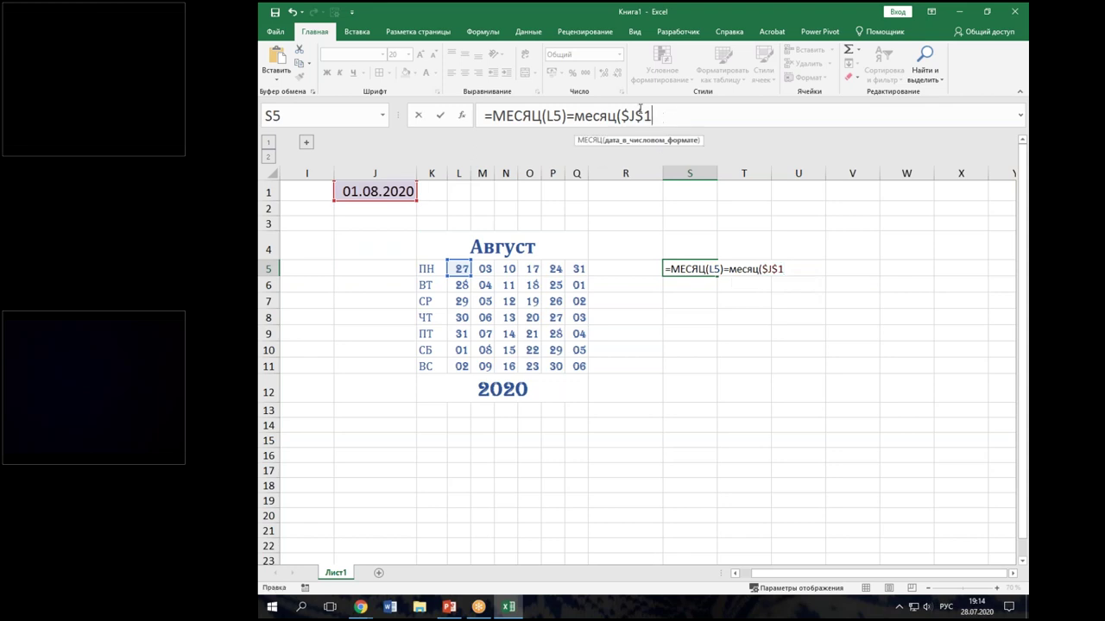
{"action": "key", "text": "F4"}
{"action": "key", "text": "F4"}
{"action": "key", "text": "F4"}
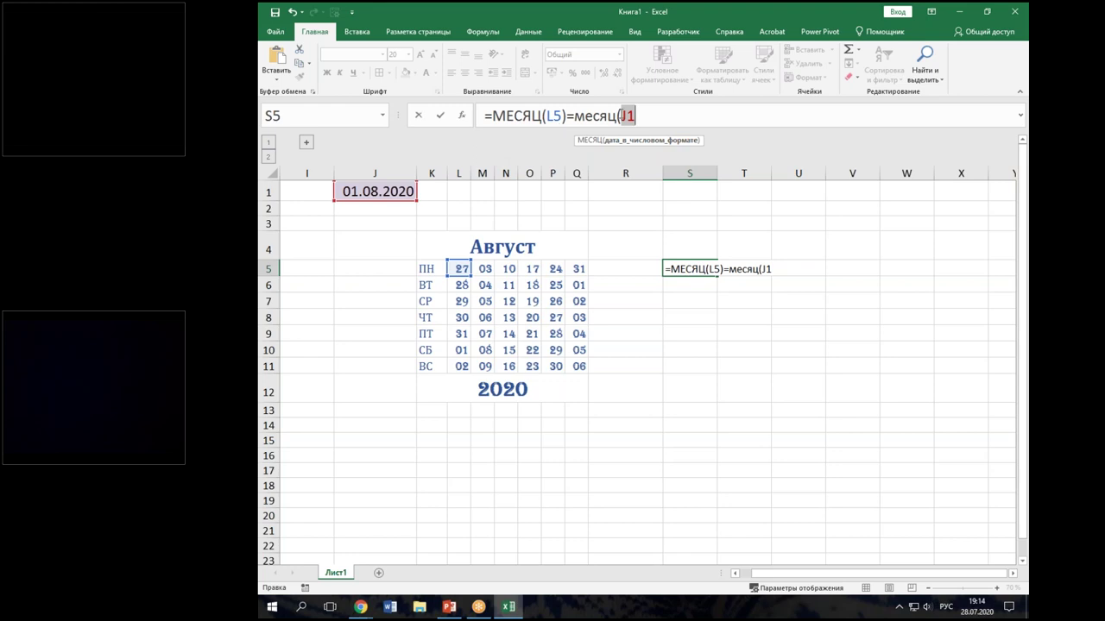
{"action": "key", "text": "F4"}
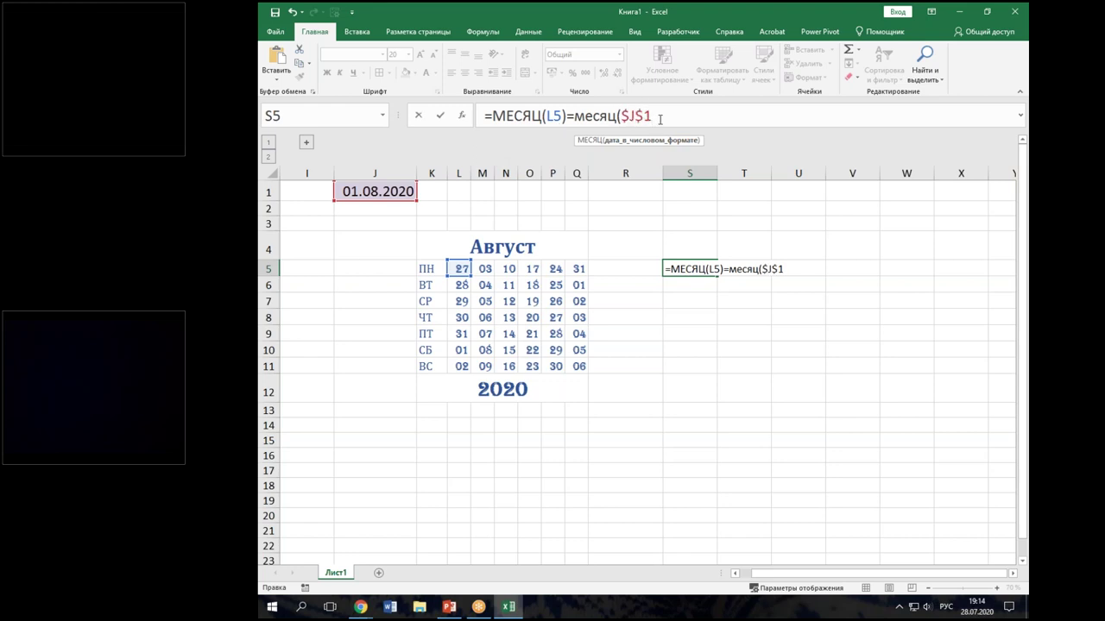
{"action": "left_click_drag", "start_coordinate": [621, 115], "coordinate": [631, 114]}
{"action": "left_click", "coordinate": [637, 118]}
{"action": "type", "text": ")"}
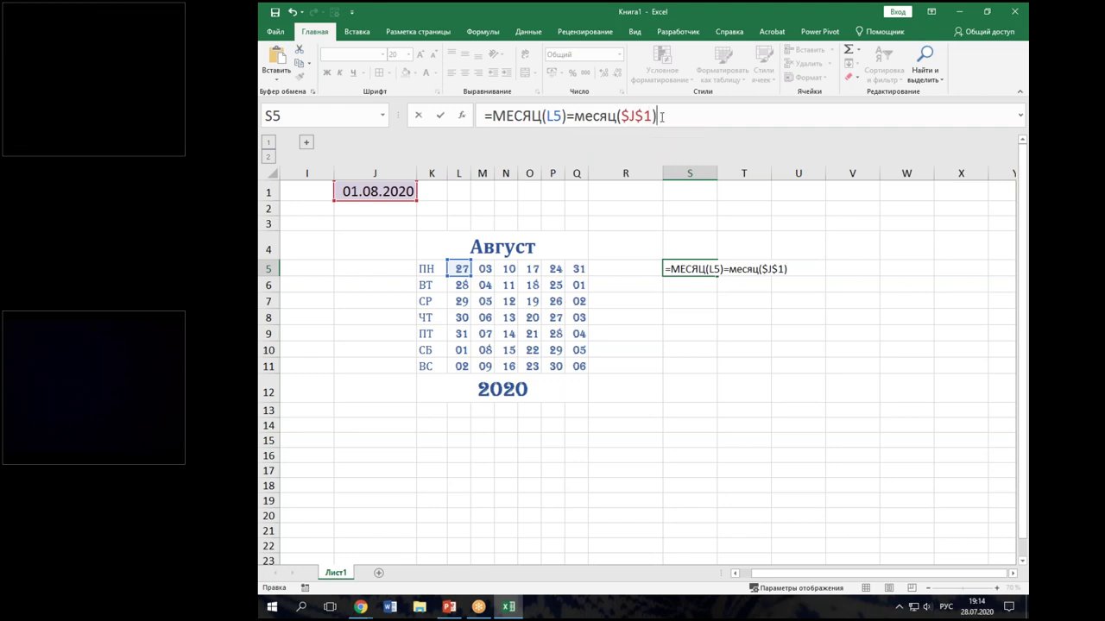
{"action": "key", "text": "Return"}
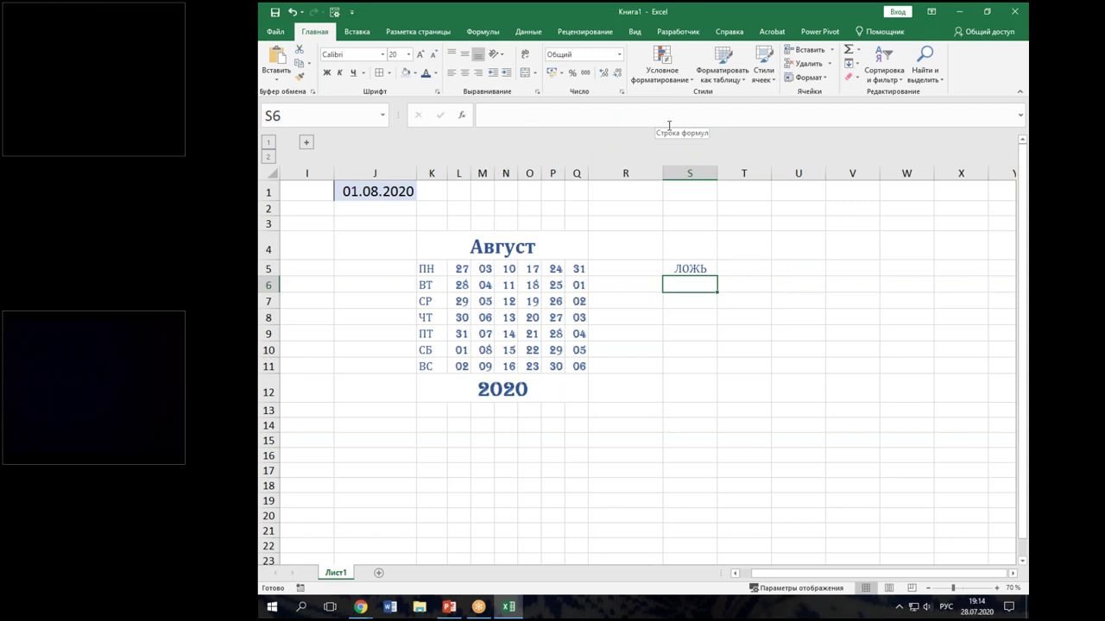
Step: Fill the S5 same-month formula across S5:W11
{"action": "left_click", "coordinate": [701, 266]}
{"action": "mouse_move", "coordinate": [718, 275]}
{"action": "left_mouse_down"}
{"action": "mouse_move", "coordinate": [708, 377]}
{"action": "mouse_move", "coordinate": [931, 378]}
{"action": "left_mouse_up"}
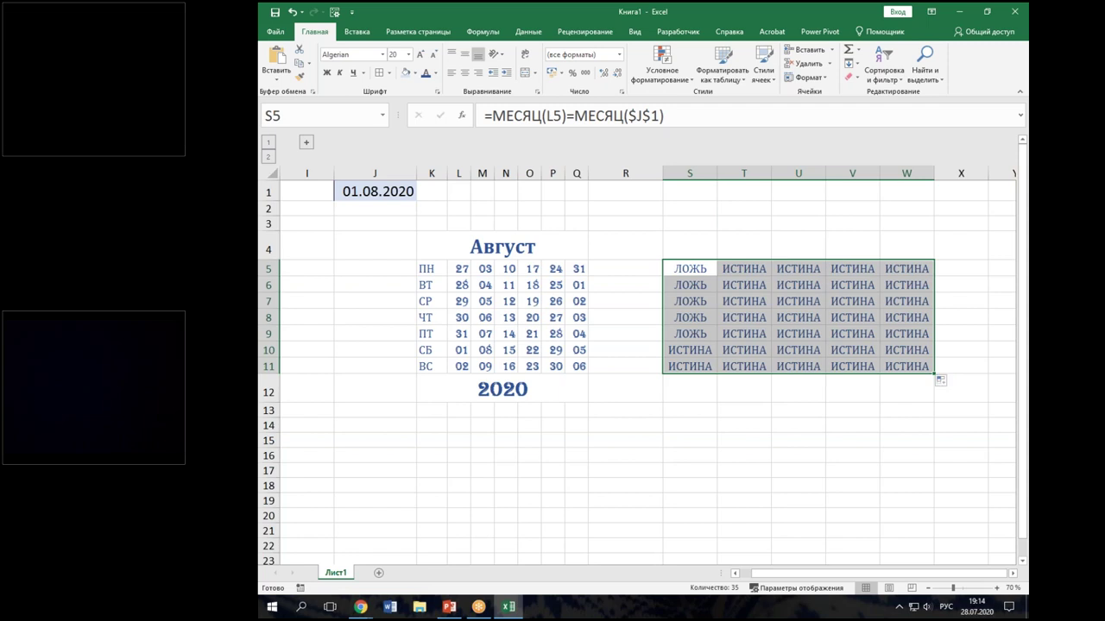
{"action": "left_click", "coordinate": [809, 285]}
Step: Check the cell references in the U8 and S9 formulas without changing them
{"action": "left_click", "coordinate": [814, 314]}
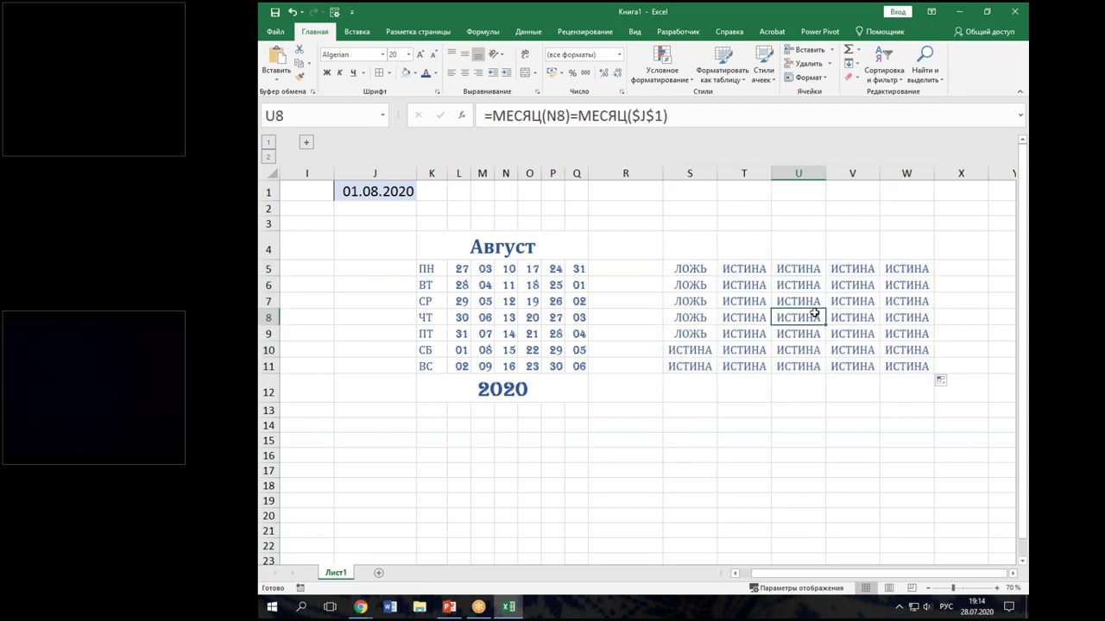
{"action": "left_click", "coordinate": [683, 115]}
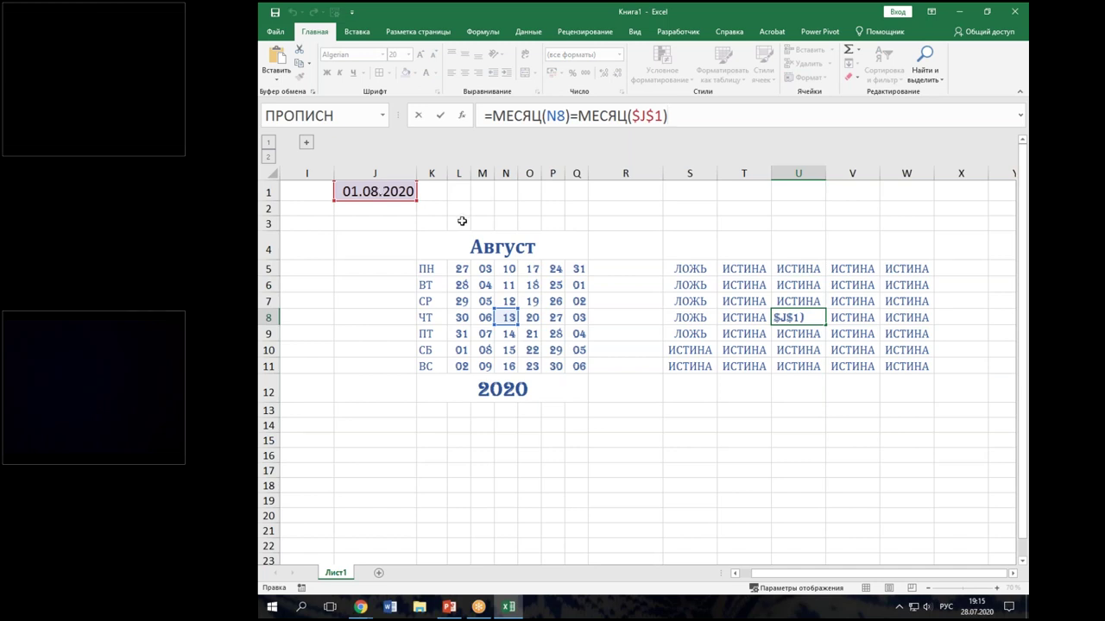
{"action": "left_click", "coordinate": [690, 334]}
{"action": "left_click", "coordinate": [682, 114]}
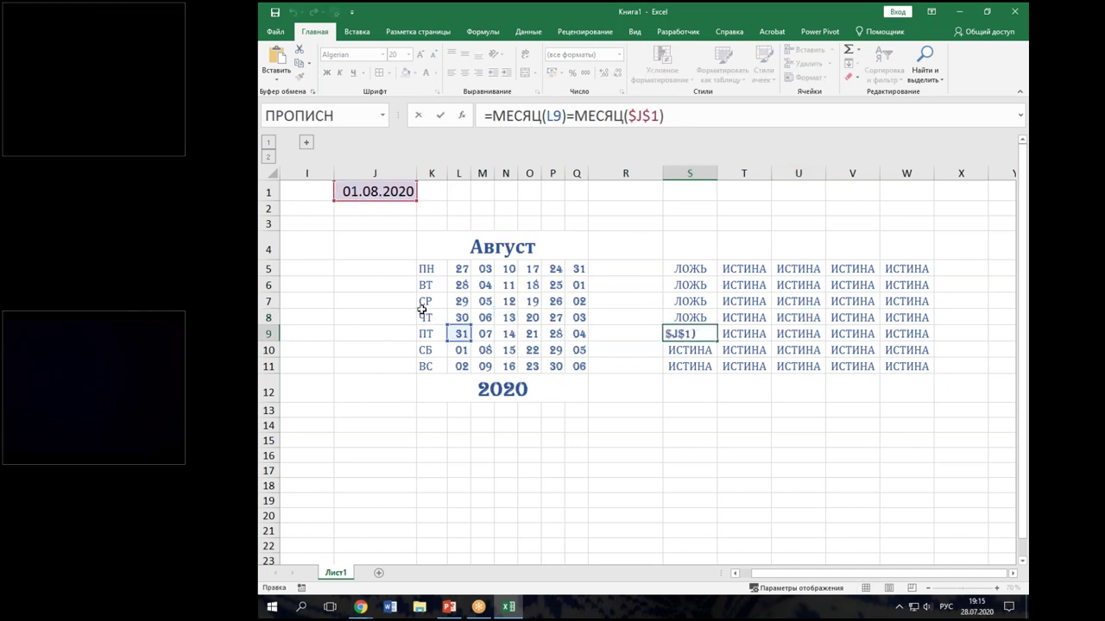
{"action": "key", "text": "ctrl+Return"}
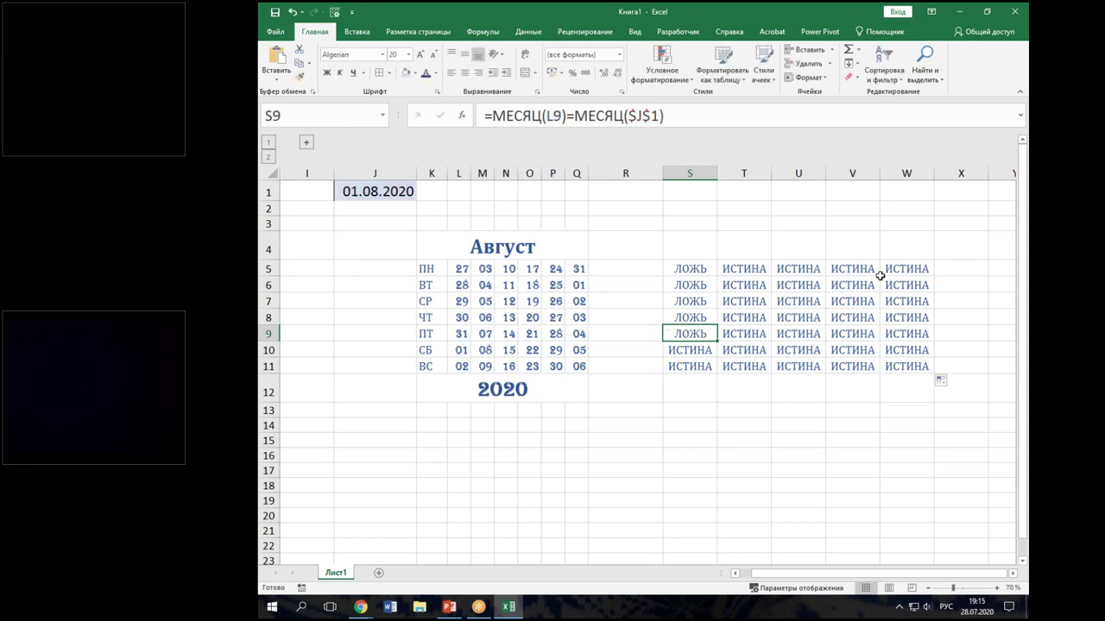
{"action": "left_click", "coordinate": [683, 271]}
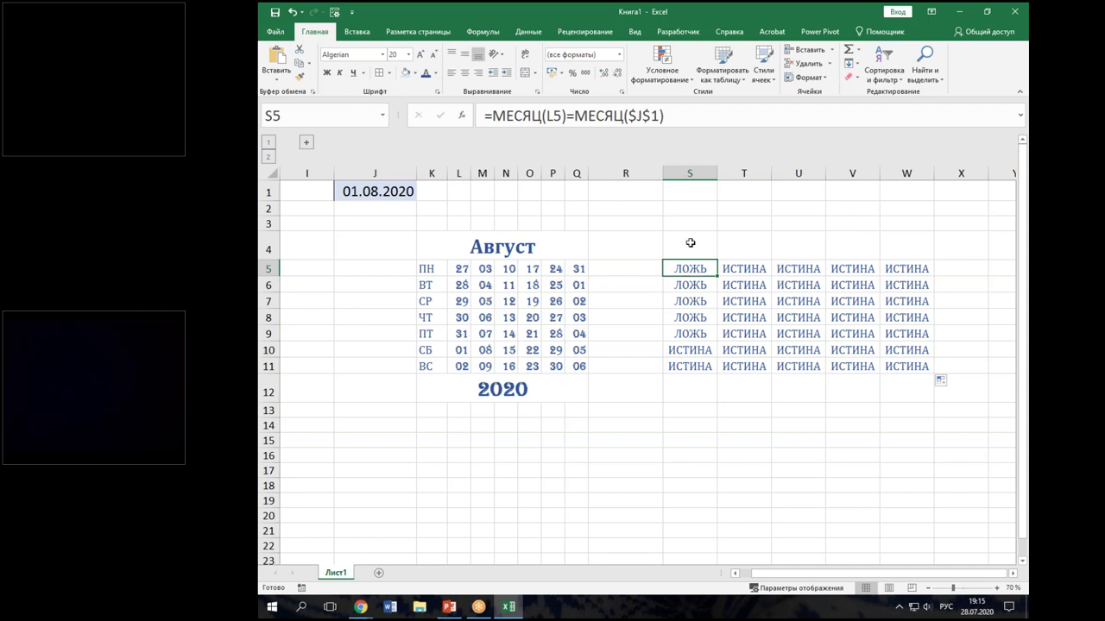
{"action": "key", "text": "ctrl+c"}
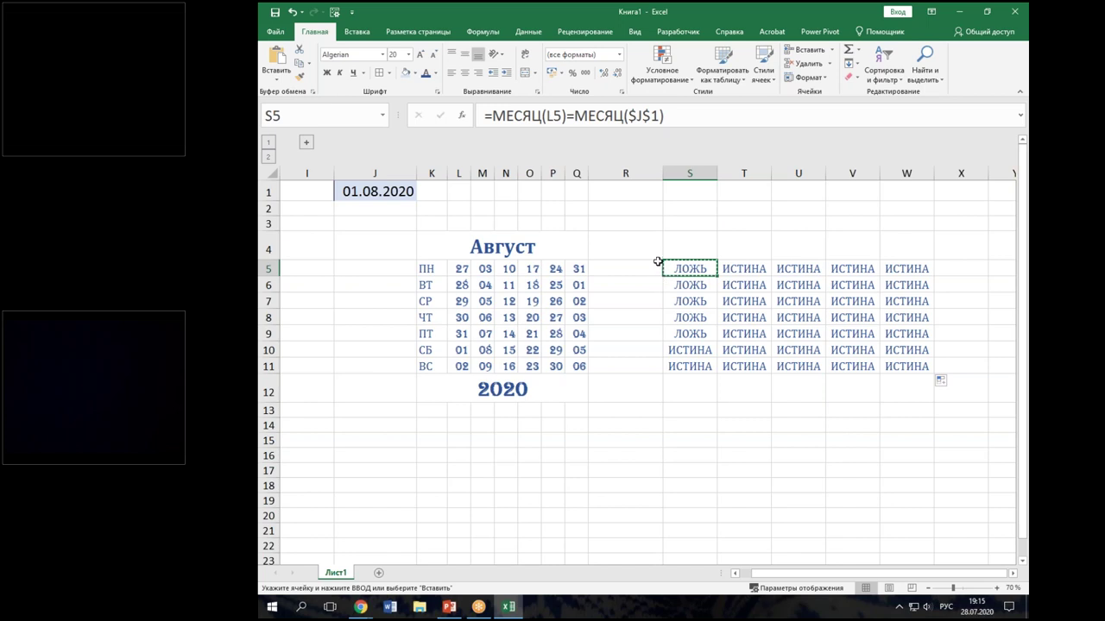
{"action": "key", "text": "Escape"}
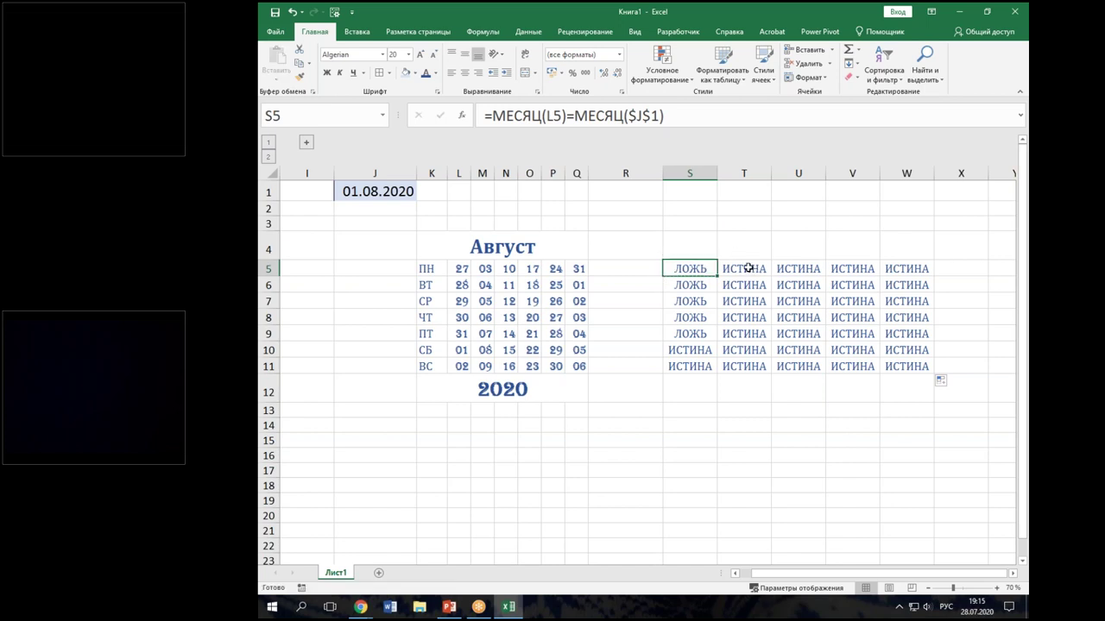
{"action": "left_click_drag", "start_coordinate": [680, 115], "coordinate": [373, 115]}
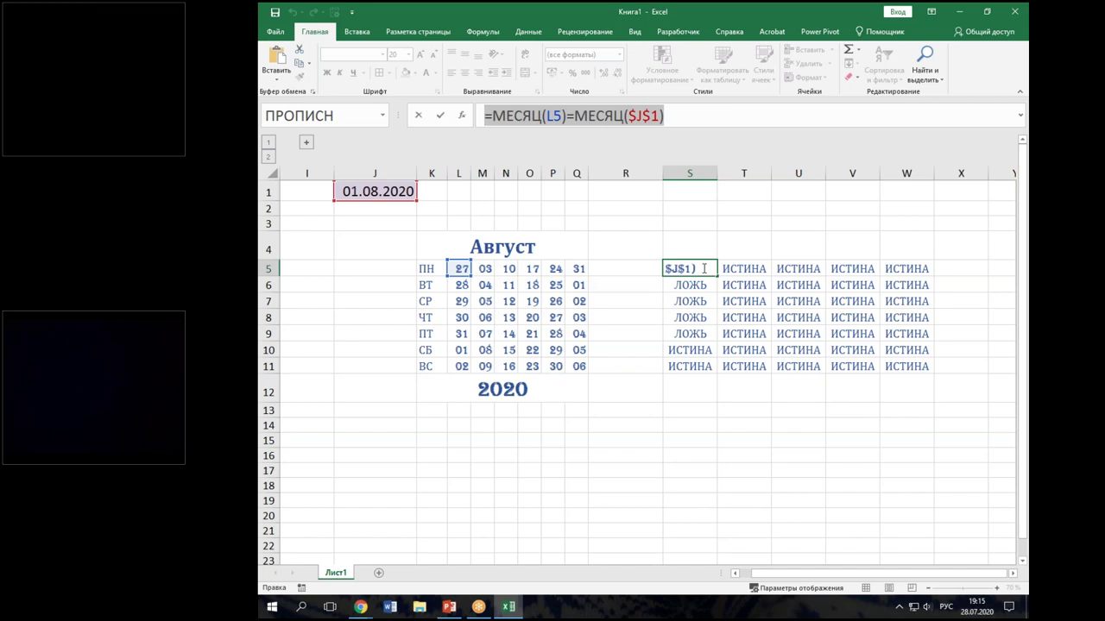
{"action": "key", "text": "ctrl+Return"}
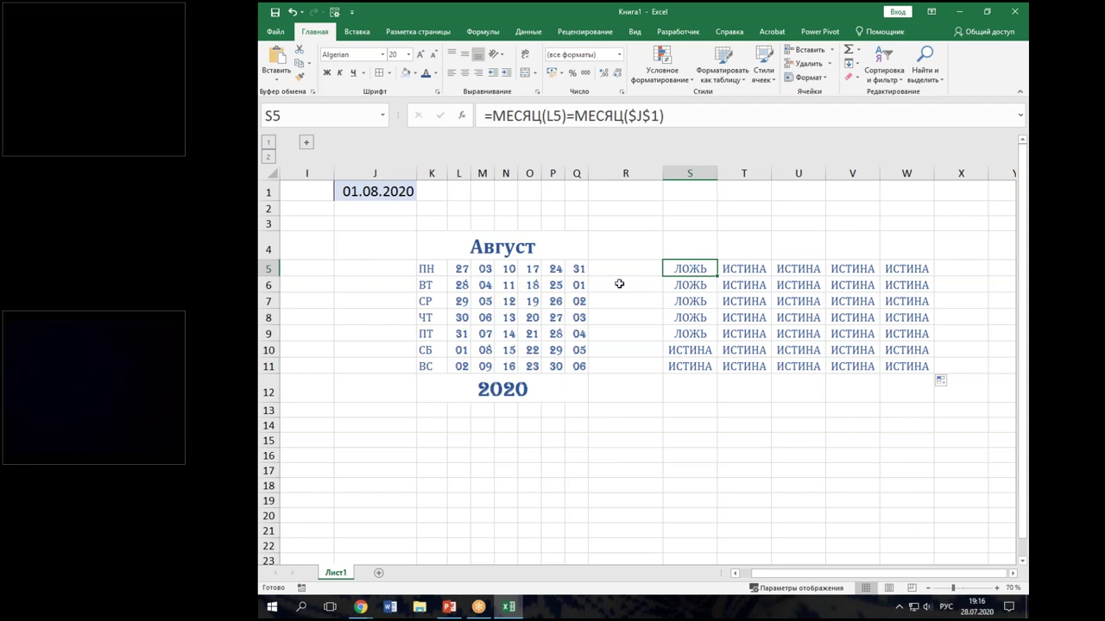
{"action": "left_click", "coordinate": [464, 270]}
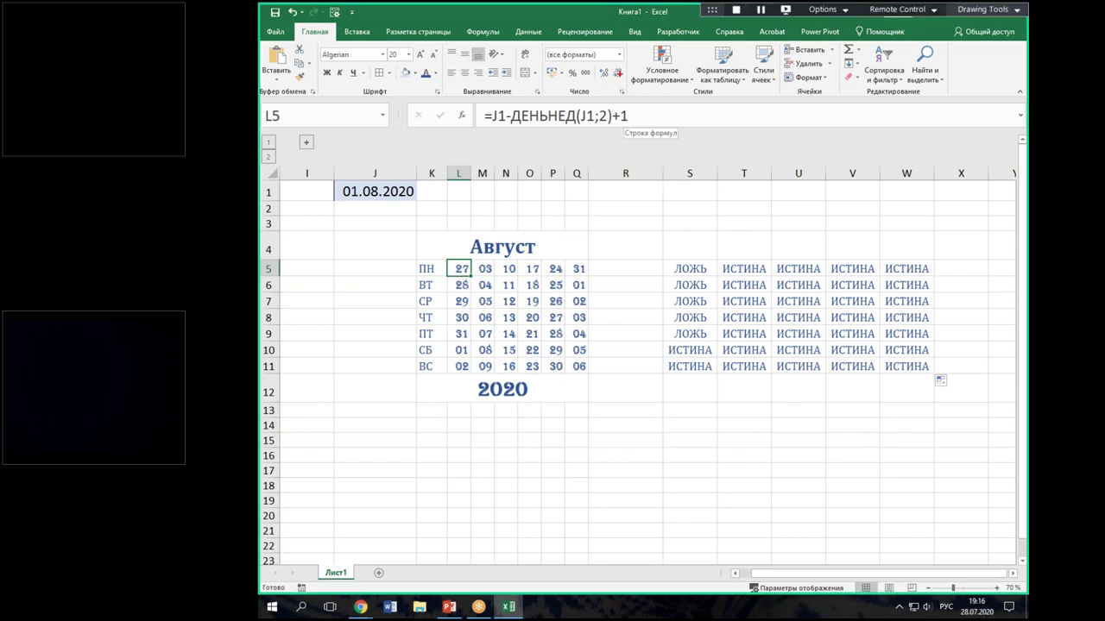
Step: Choose Conditional Formatting › New Rule from the Home tab for the day grid
{"action": "mouse_move", "coordinate": [628, 45]}
{"action": "left_mouse_down"}
{"action": "mouse_move", "coordinate": [662, 88]}
{"action": "mouse_move", "coordinate": [693, 95]}
{"action": "left_mouse_up"}
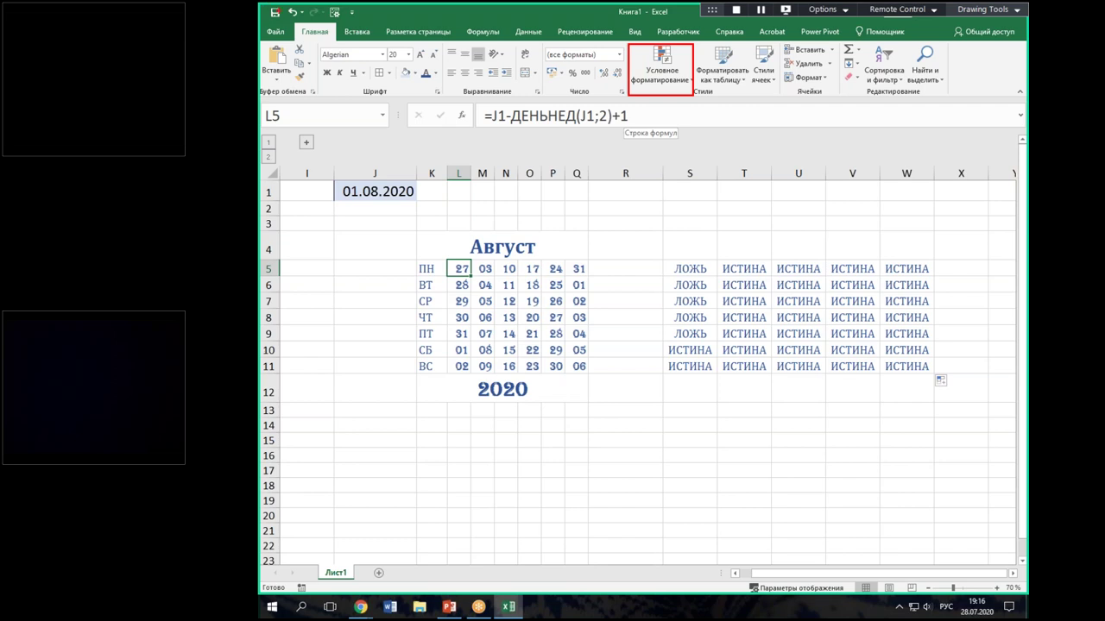
{"action": "mouse_move", "coordinate": [294, 23]}
{"action": "left_mouse_down"}
{"action": "mouse_move", "coordinate": [338, 44]}
{"action": "mouse_move", "coordinate": [627, 72]}
{"action": "left_mouse_up"}
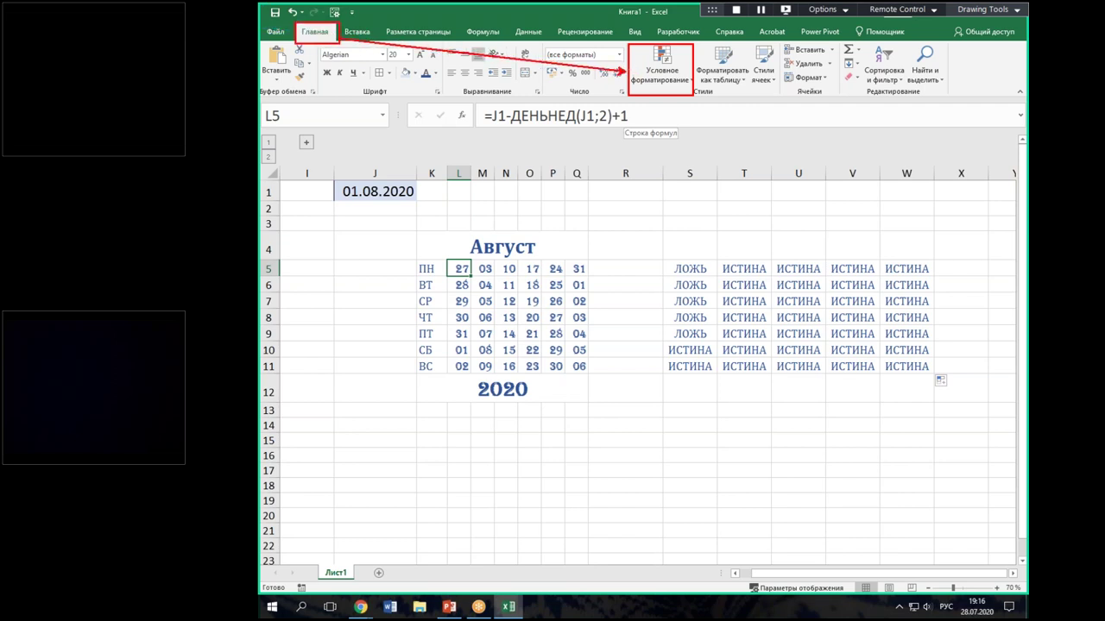
{"action": "left_click", "coordinate": [662, 69]}
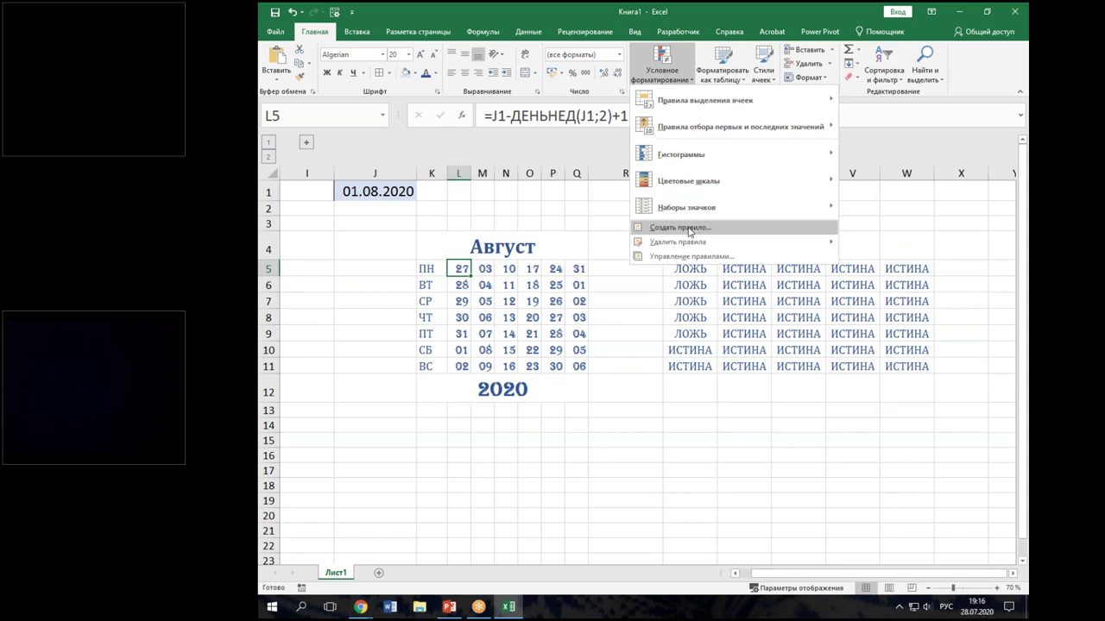
{"action": "left_click", "coordinate": [689, 231]}
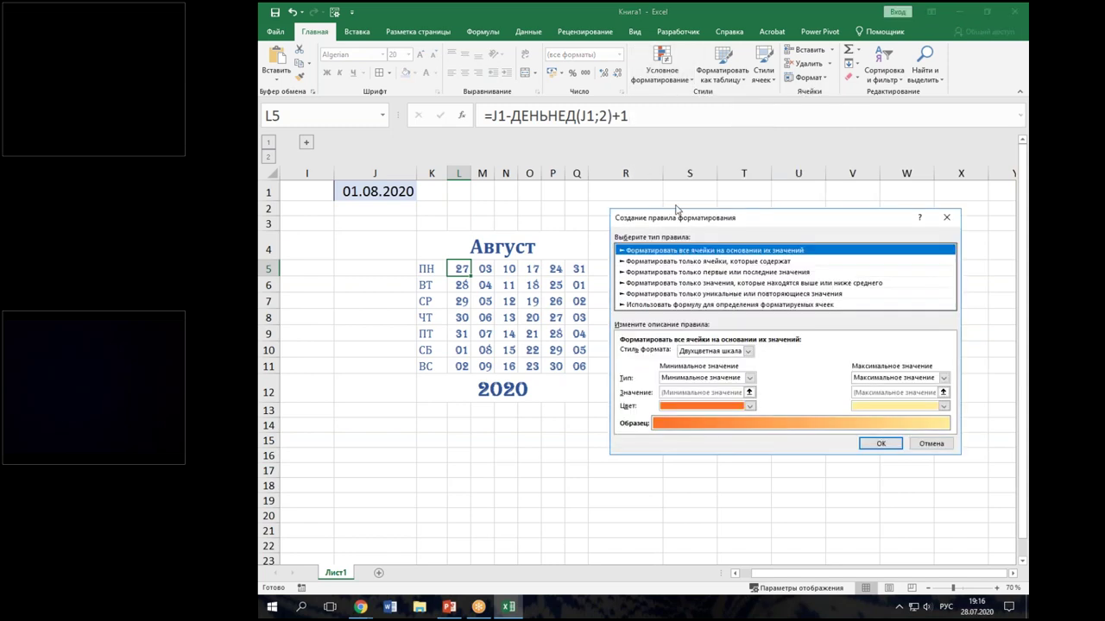
Step: Make a formula-based rule using =МЕСЯЦ(L5)=МЕСЯЦ($J$1)
{"action": "left_click", "coordinate": [667, 306]}
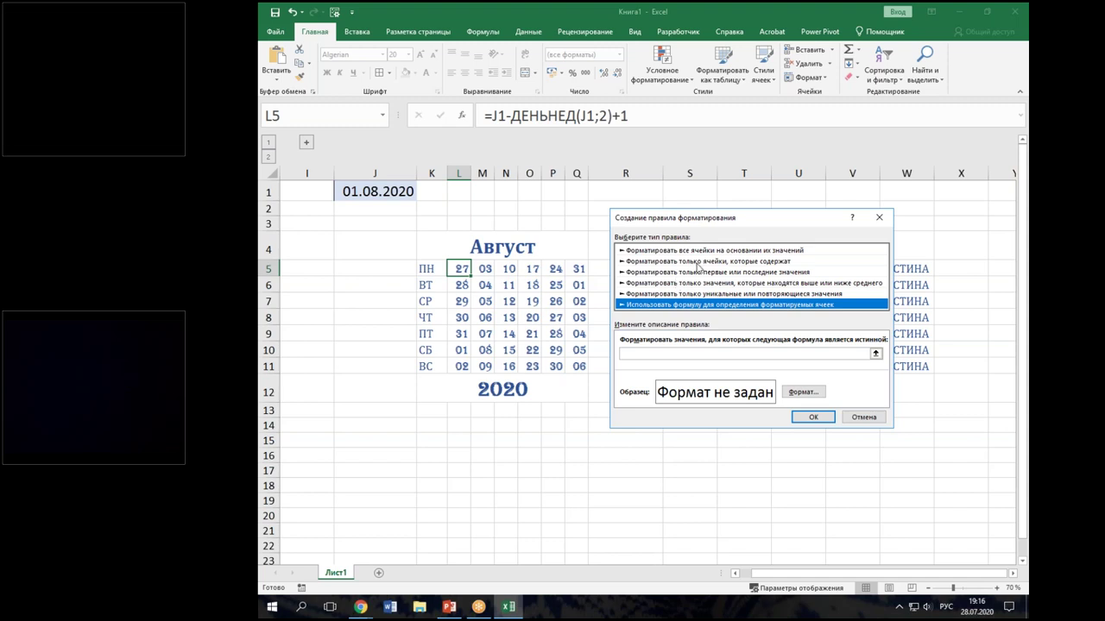
{"action": "left_click", "coordinate": [646, 354]}
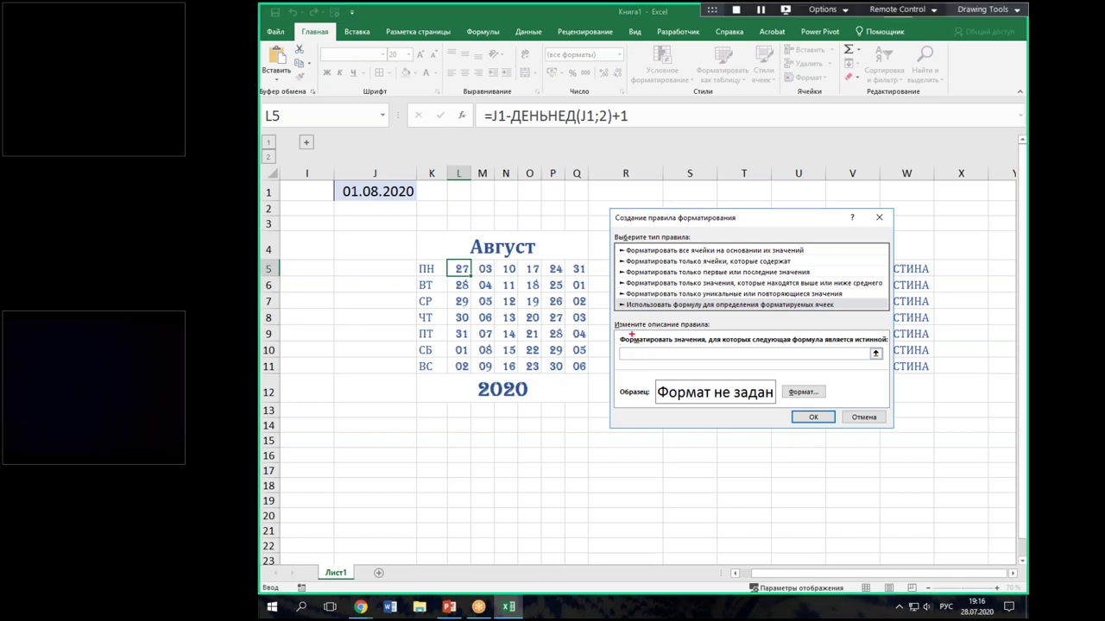
{"action": "left_click_drag", "start_coordinate": [618, 330], "coordinate": [890, 346]}
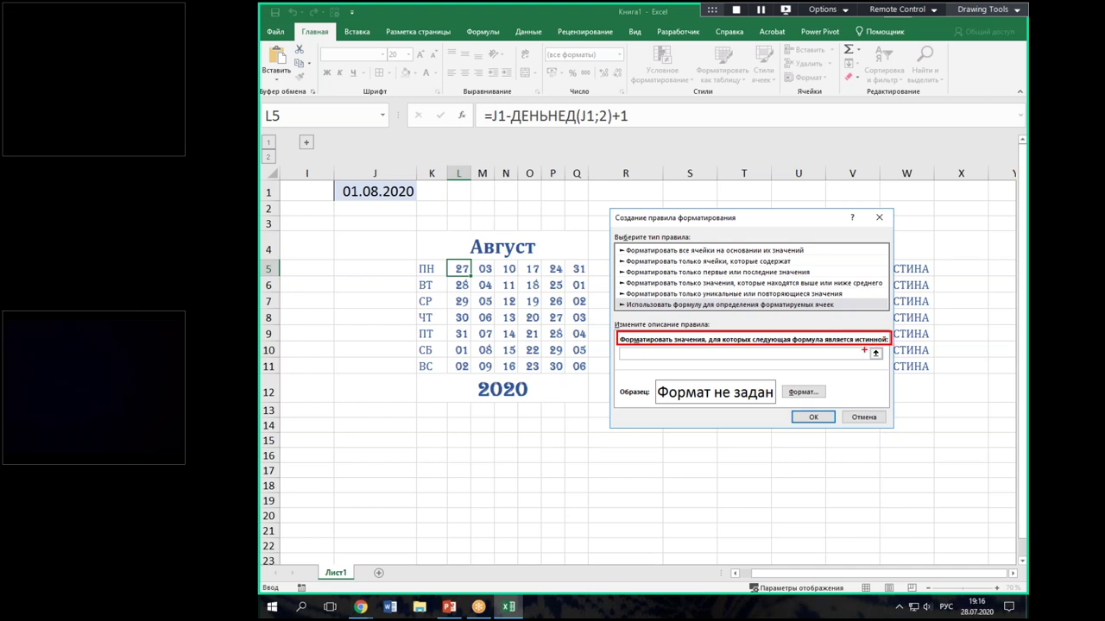
{"action": "key", "text": "Escape"}
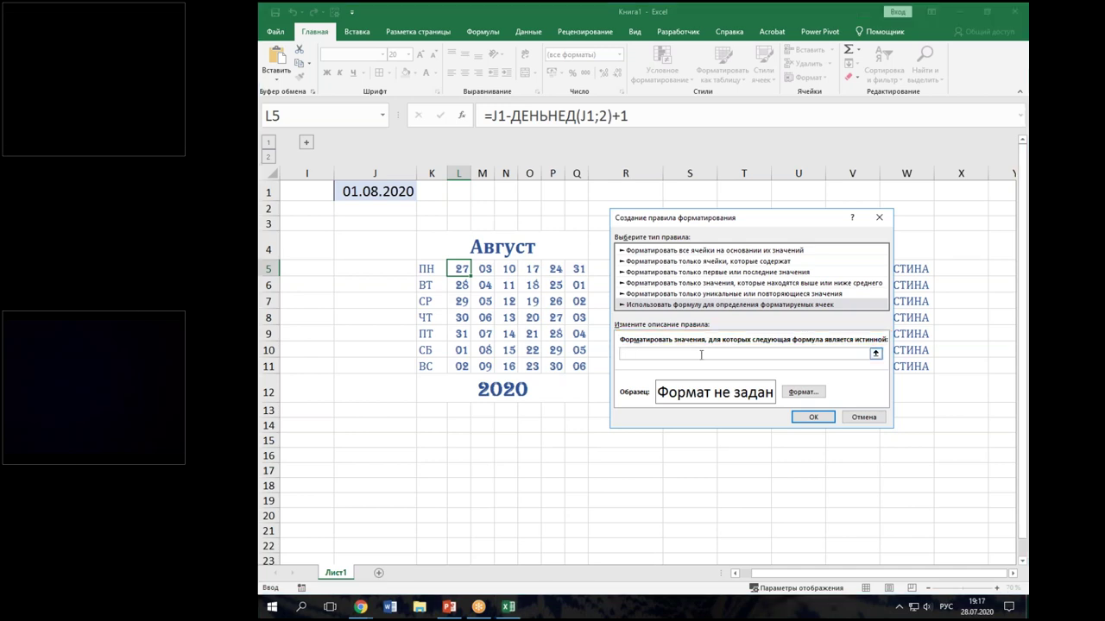
{"action": "key", "text": "ctrl+v"}
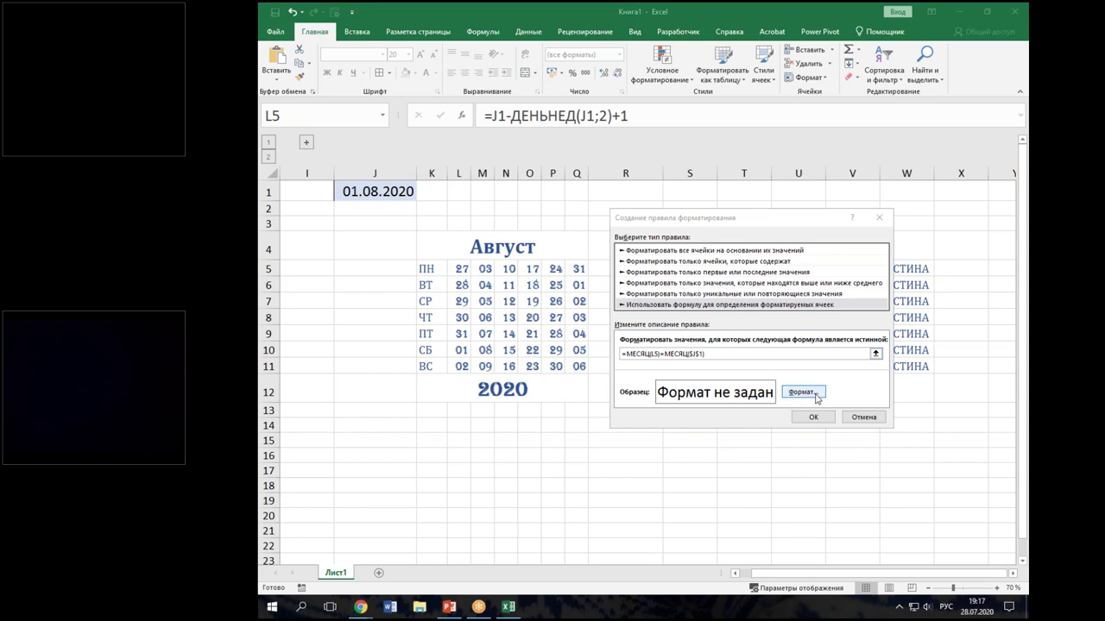
Step: Set the rule's fill to light blue-grey and apply the rule
{"action": "left_click", "coordinate": [802, 394]}
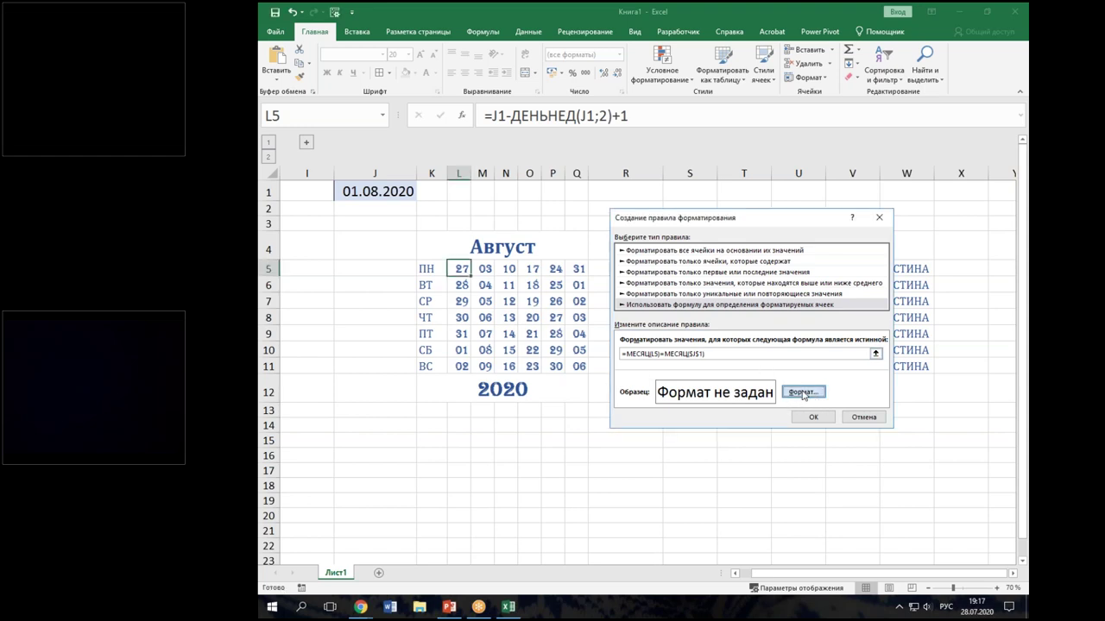
{"action": "left_click", "coordinate": [713, 191]}
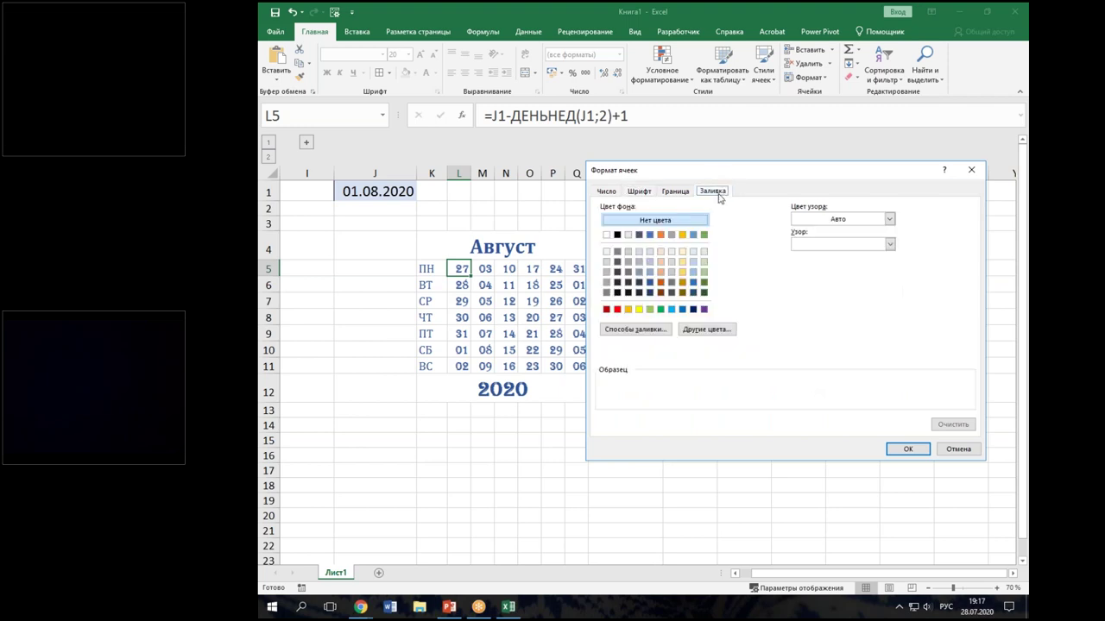
{"action": "left_click", "coordinate": [649, 251]}
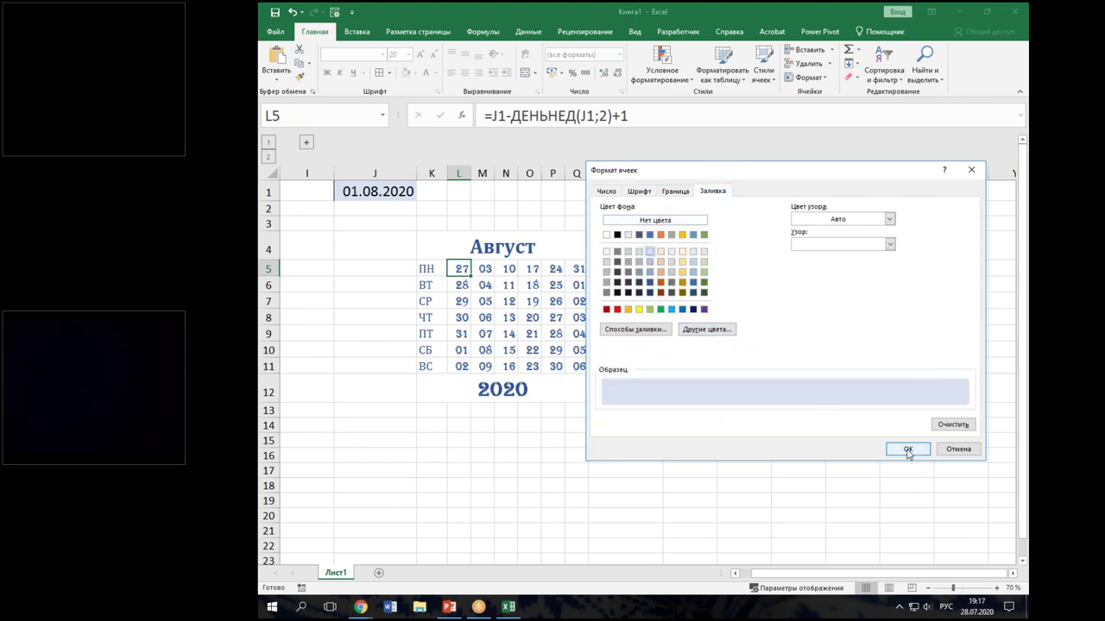
{"action": "left_click", "coordinate": [908, 450]}
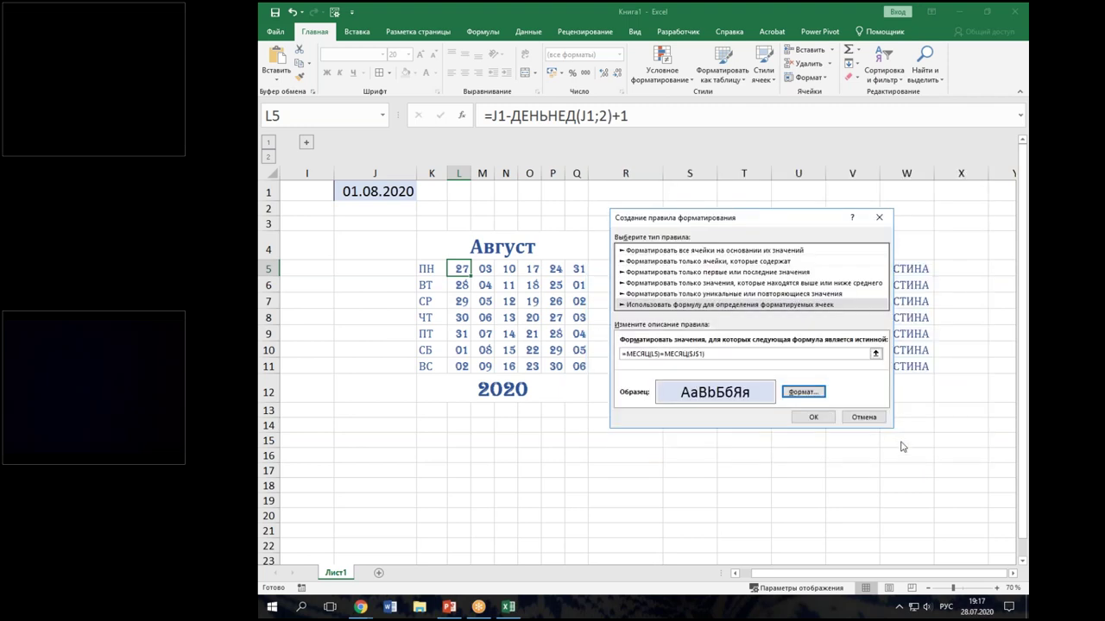
{"action": "left_click", "coordinate": [827, 419]}
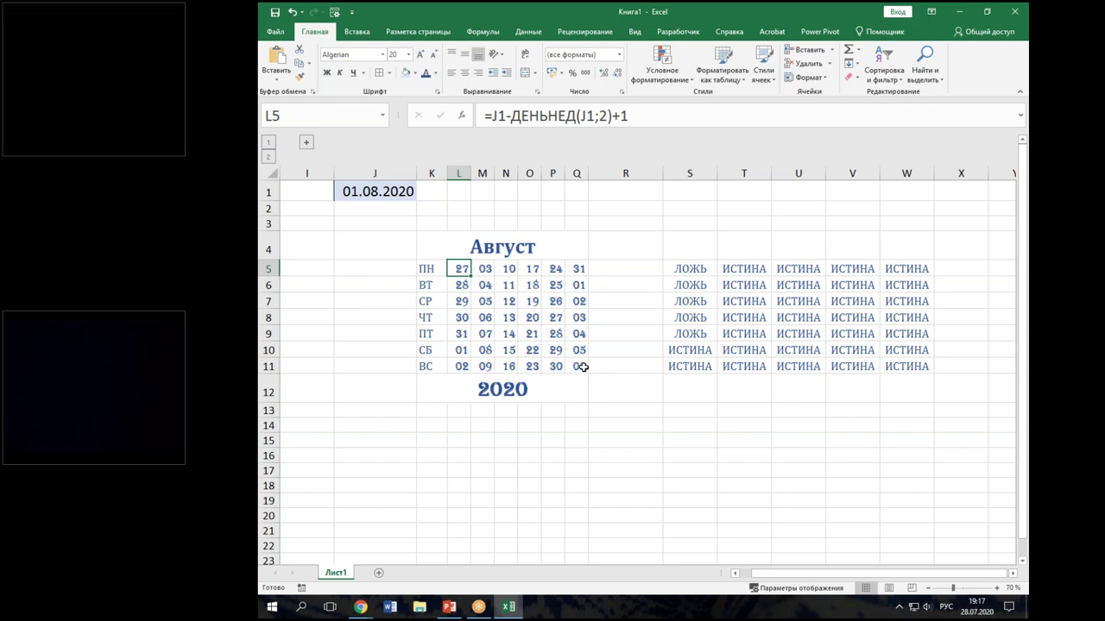
Step: Copy L5's conditional formatting onto L5:Q11 with Format Painter
{"action": "left_click", "coordinate": [303, 79]}
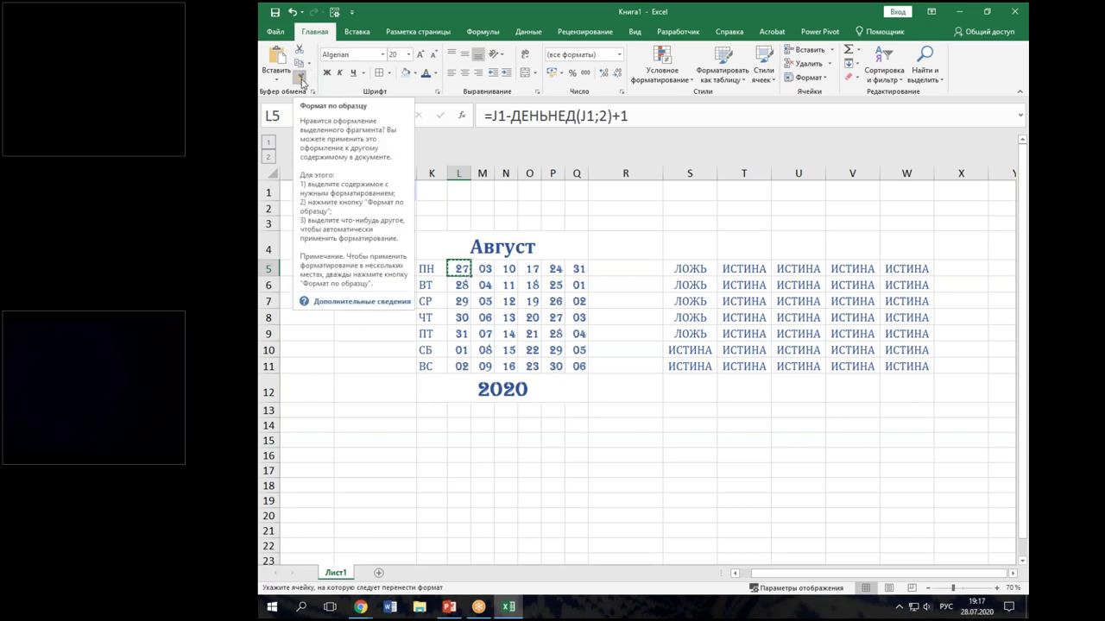
{"action": "left_click_drag", "start_coordinate": [462, 270], "coordinate": [575, 366]}
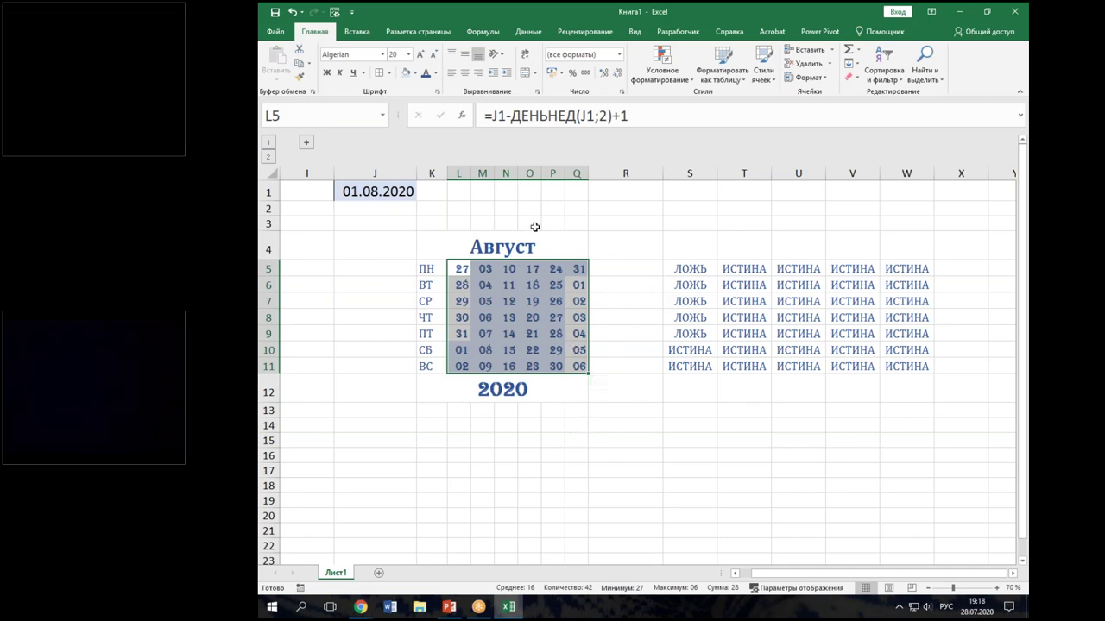
{"action": "left_click", "coordinate": [644, 441]}
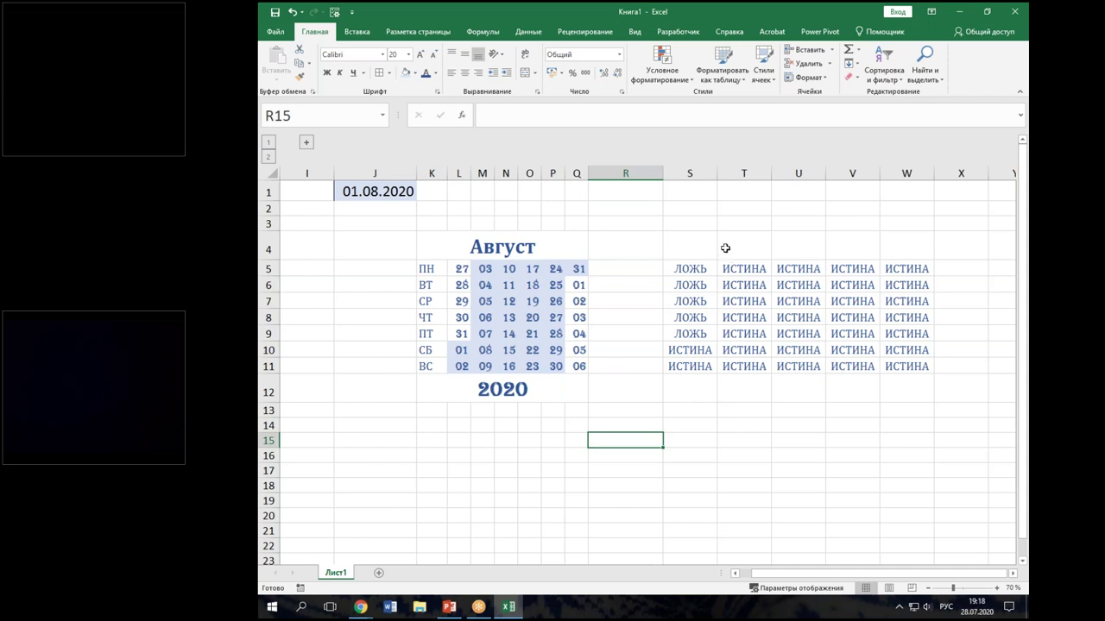
Step: Delete the ИСТИНА/ЛОЖЬ helper results in S4:X13
{"action": "left_click_drag", "start_coordinate": [709, 241], "coordinate": [958, 387]}
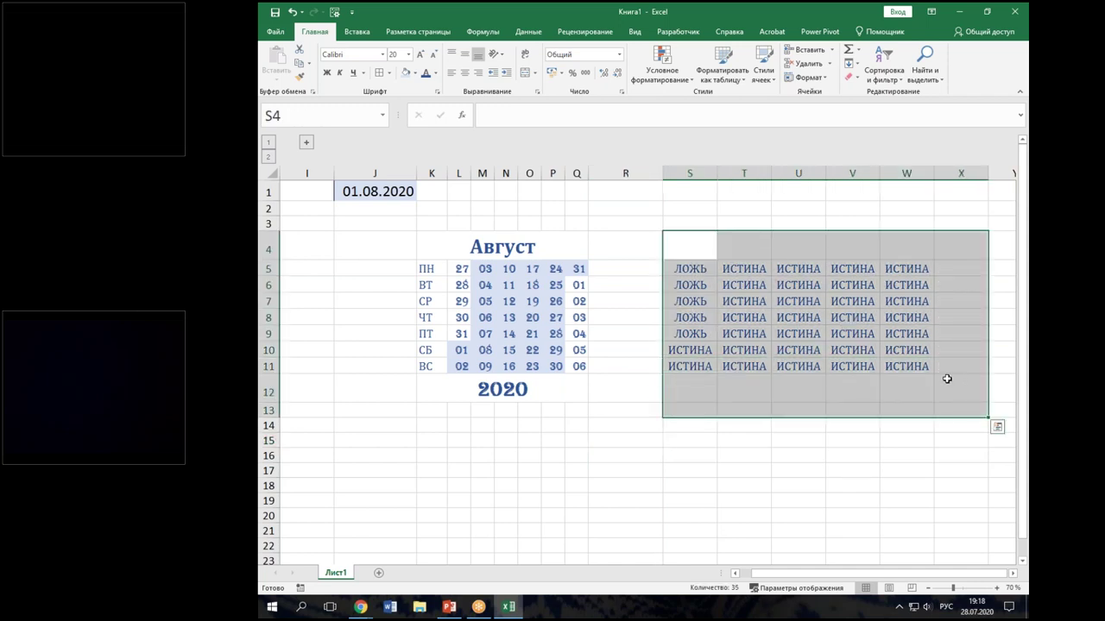
{"action": "key", "text": "Delete"}
{"action": "left_click", "coordinate": [654, 436]}
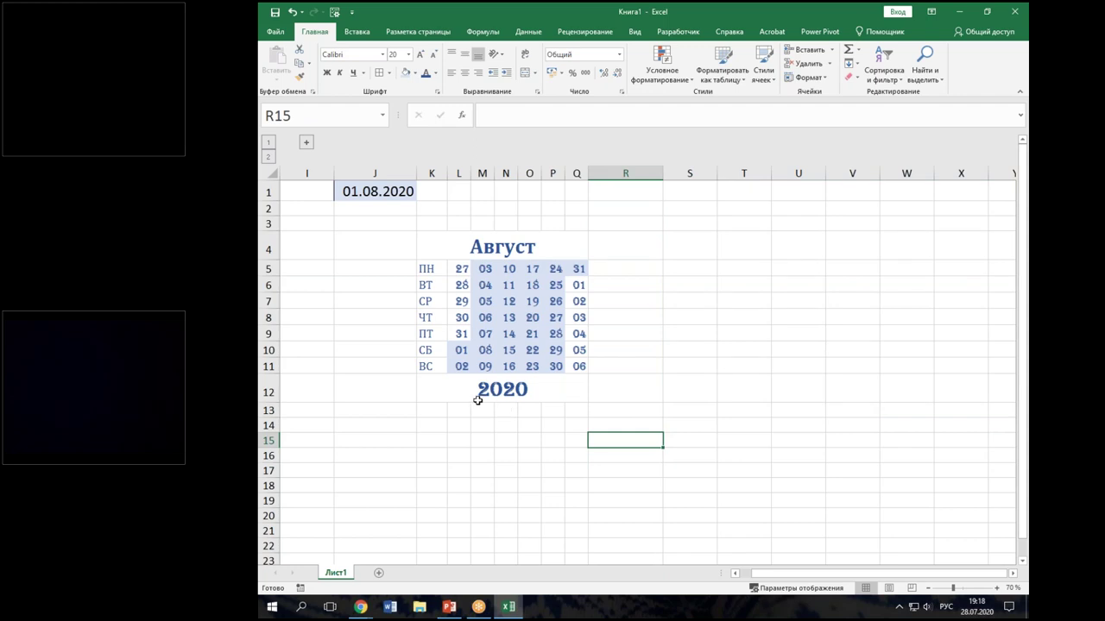
Step: Copy the calendar block K4:Q12 and paste it at S4
{"action": "left_click", "coordinate": [441, 256]}
{"action": "left_click_drag", "start_coordinate": [440, 256], "coordinate": [473, 387]}
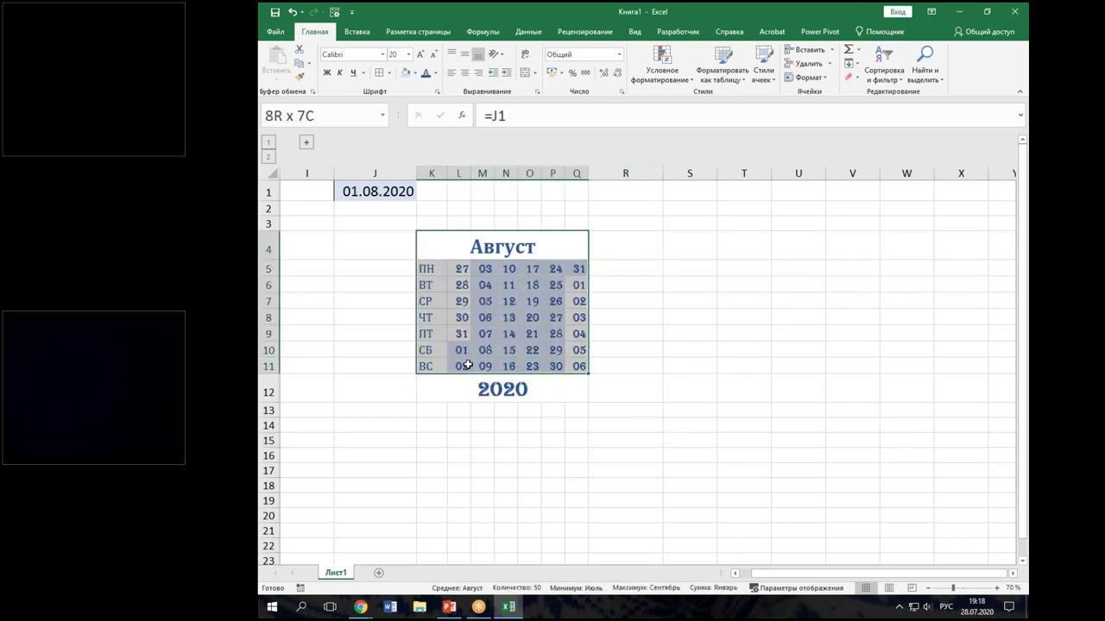
{"action": "key", "text": "ctrl+c"}
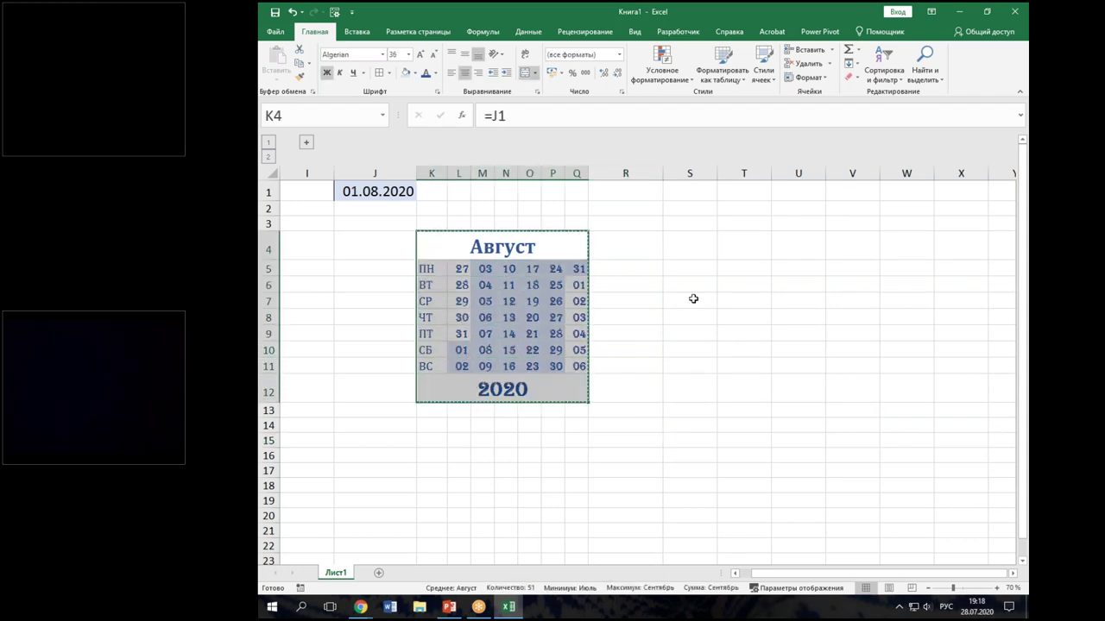
{"action": "left_click", "coordinate": [695, 252]}
{"action": "key", "text": "ctrl+v"}
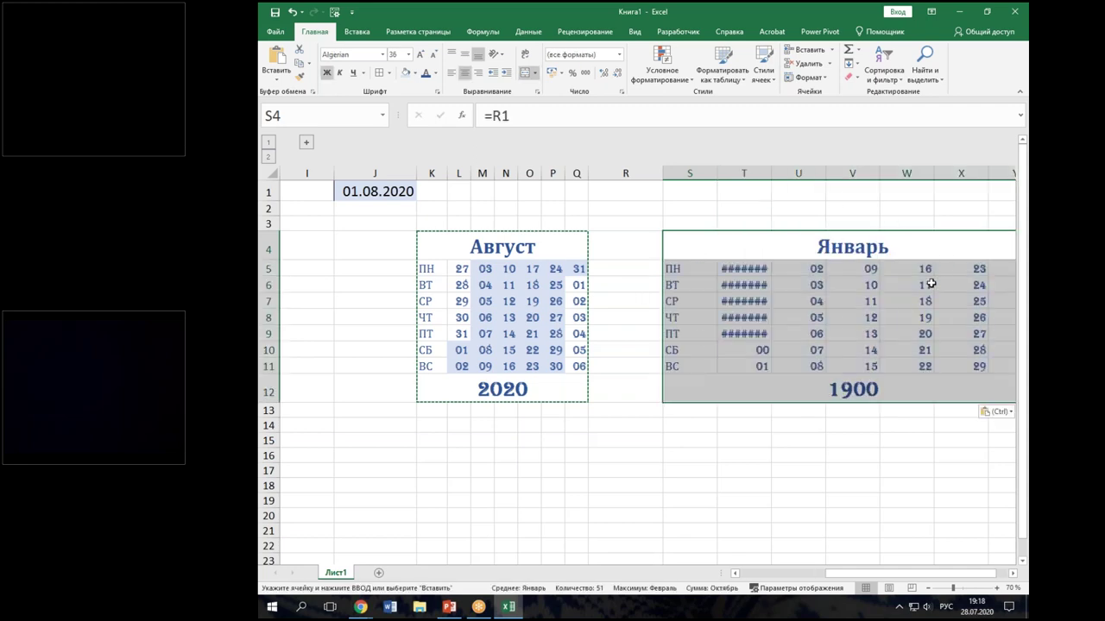
{"action": "key", "text": "ctrl"}
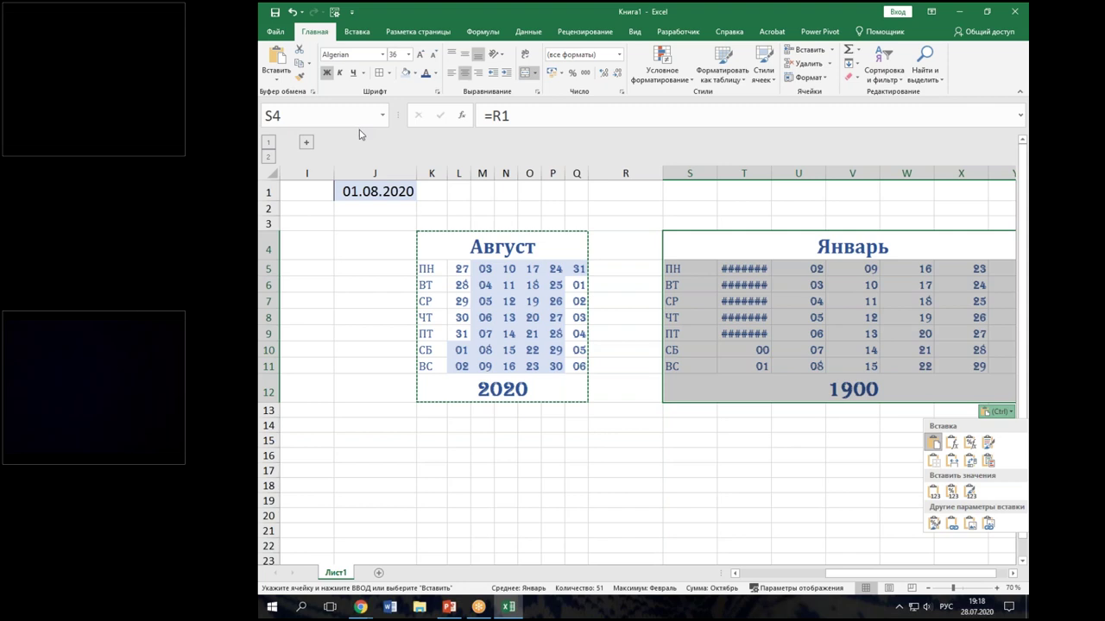
Step: Undo the S4 paste, reselect K4:Q12 and bring up the Paste options list
{"action": "left_click", "coordinate": [294, 12]}
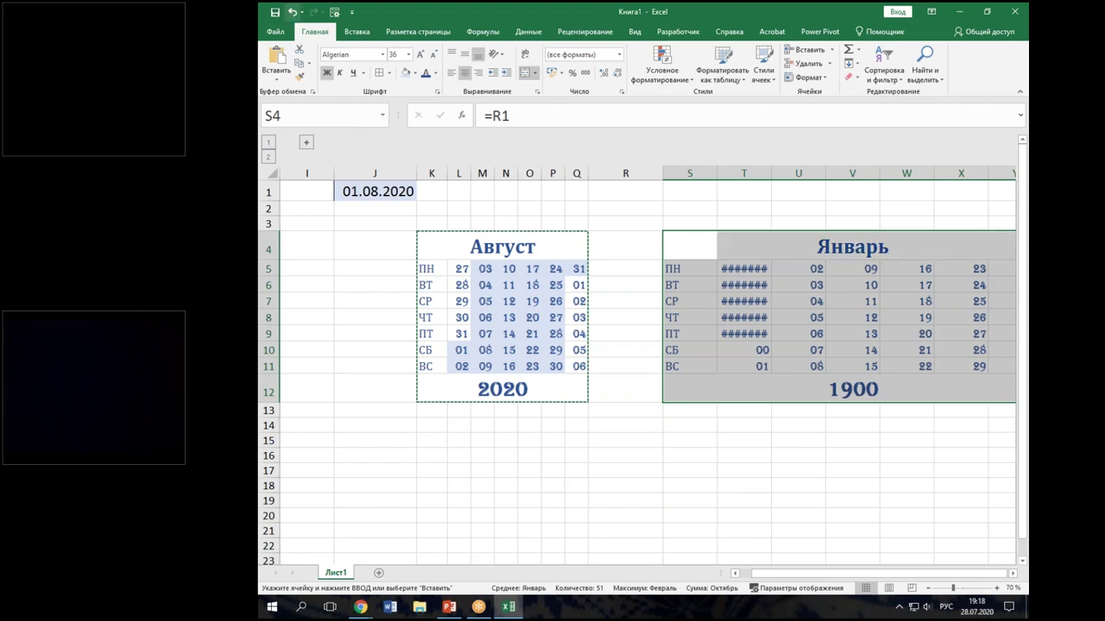
{"action": "key", "text": "ctrl+z"}
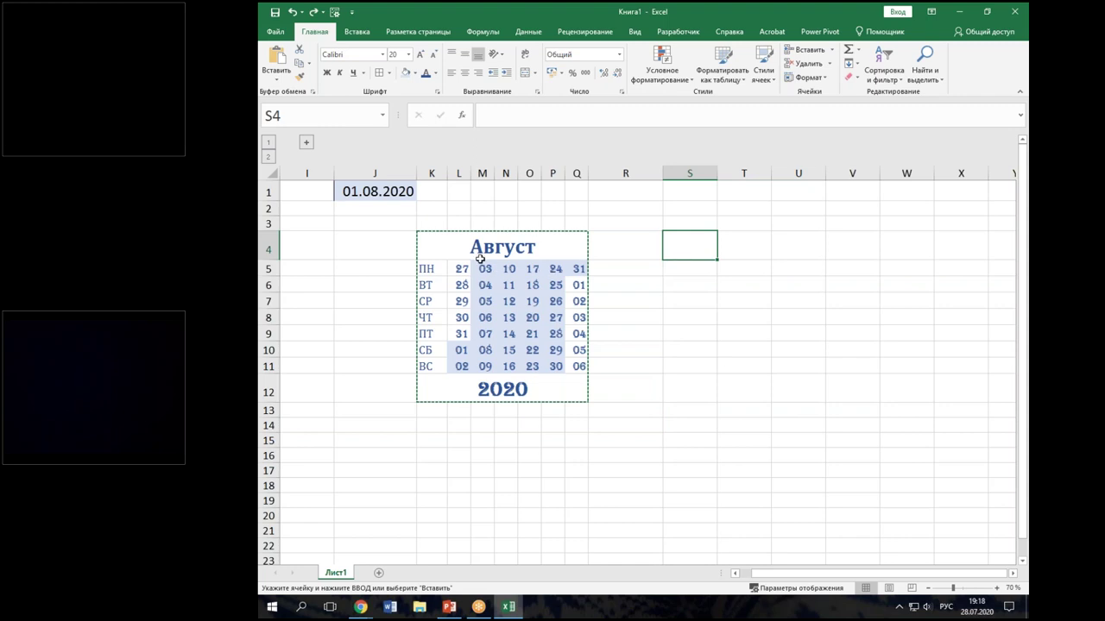
{"action": "left_click_drag", "start_coordinate": [442, 246], "coordinate": [499, 392]}
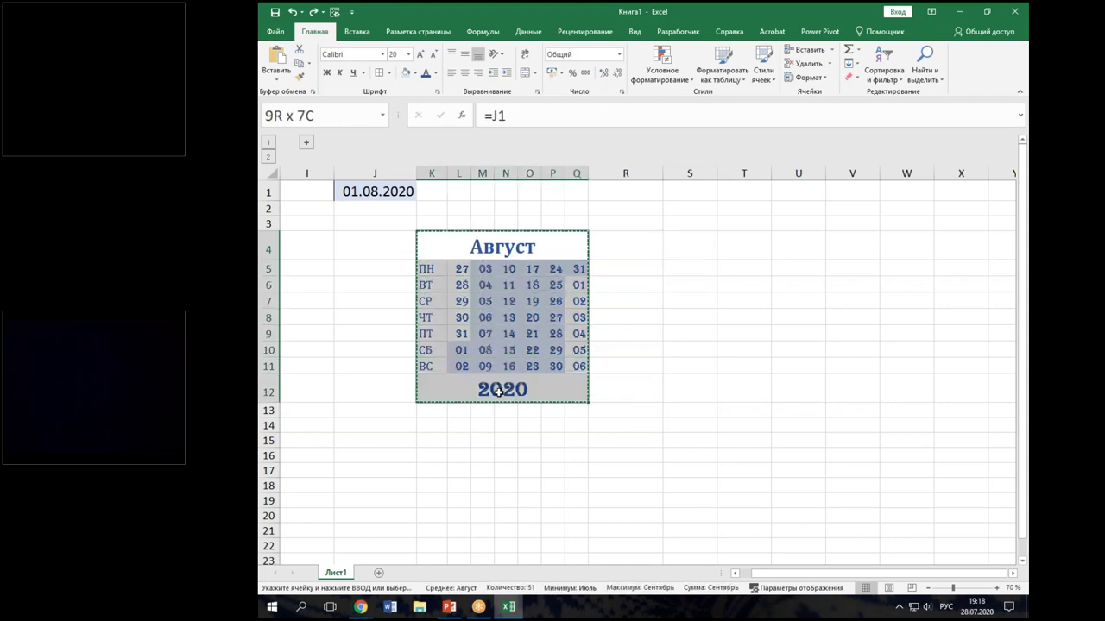
{"action": "left_click", "coordinate": [284, 78]}
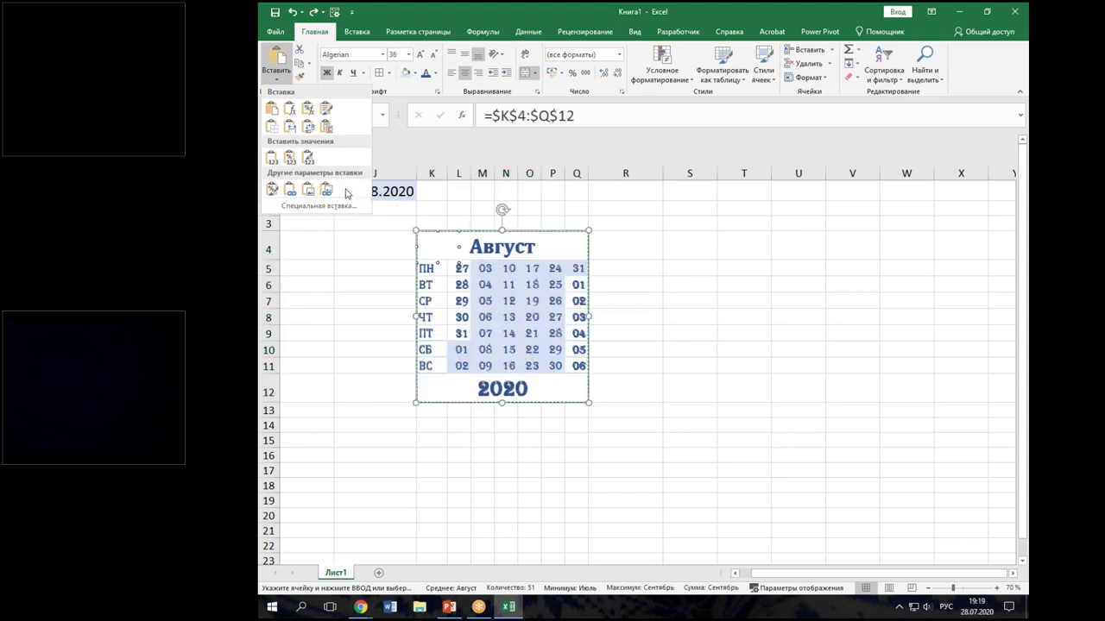
Step: Paste a linked picture of the calendar, then undo and delete that attempt
{"action": "left_click", "coordinate": [327, 190]}
{"action": "left_click_drag", "start_coordinate": [425, 245], "coordinate": [672, 255]}
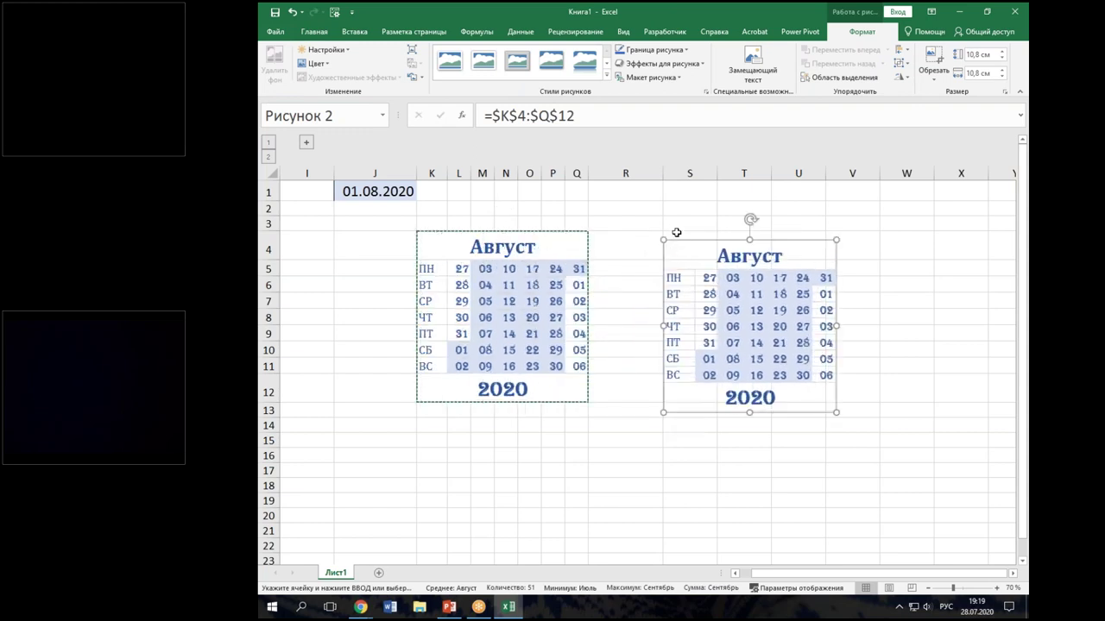
{"action": "key", "text": "ctrl+z"}
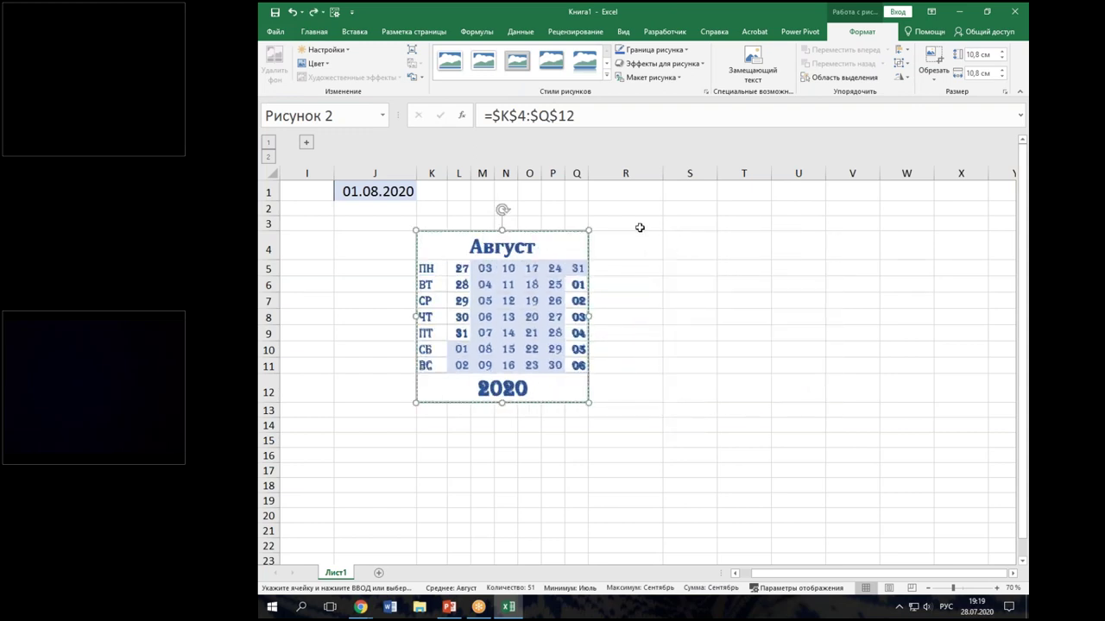
{"action": "key", "text": "Delete"}
{"action": "left_click", "coordinate": [694, 270]}
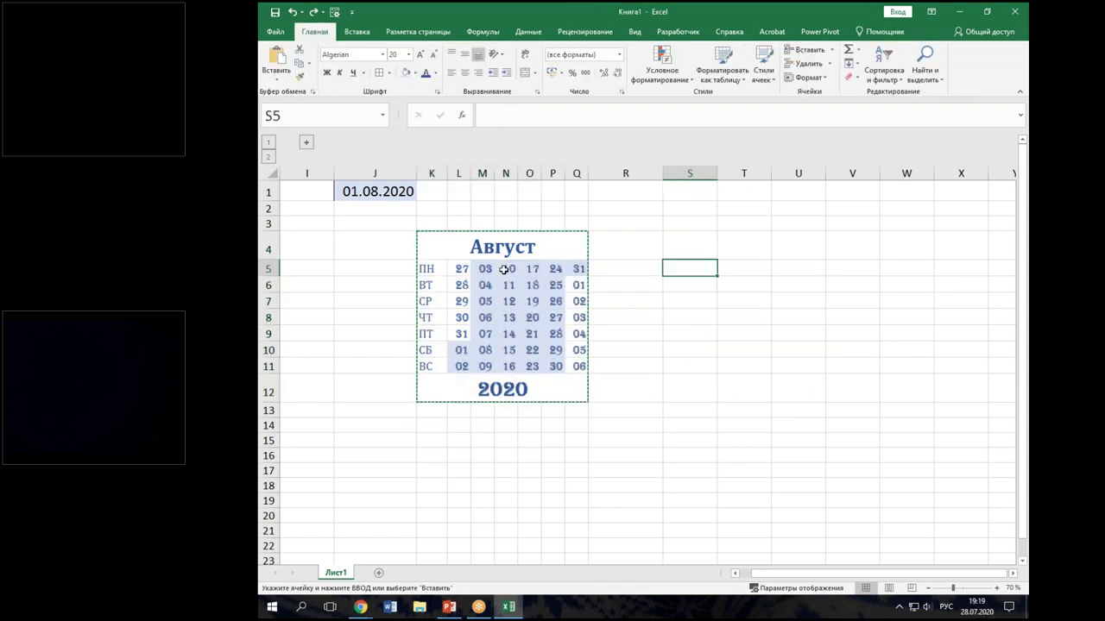
Step: Copy K4:Q12 again and paste it at S4 as a Linked Picture
{"action": "left_click", "coordinate": [434, 239]}
{"action": "left_click_drag", "start_coordinate": [434, 238], "coordinate": [437, 389]}
{"action": "key", "text": "ctrl+c"}
{"action": "left_click", "coordinate": [696, 247]}
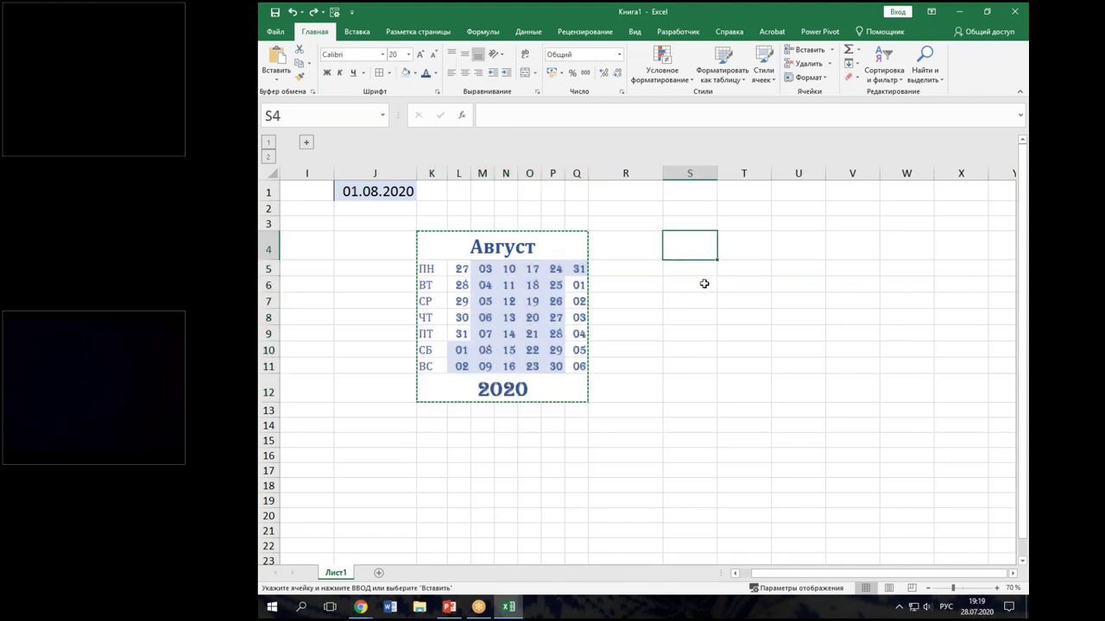
{"action": "left_click", "coordinate": [285, 80]}
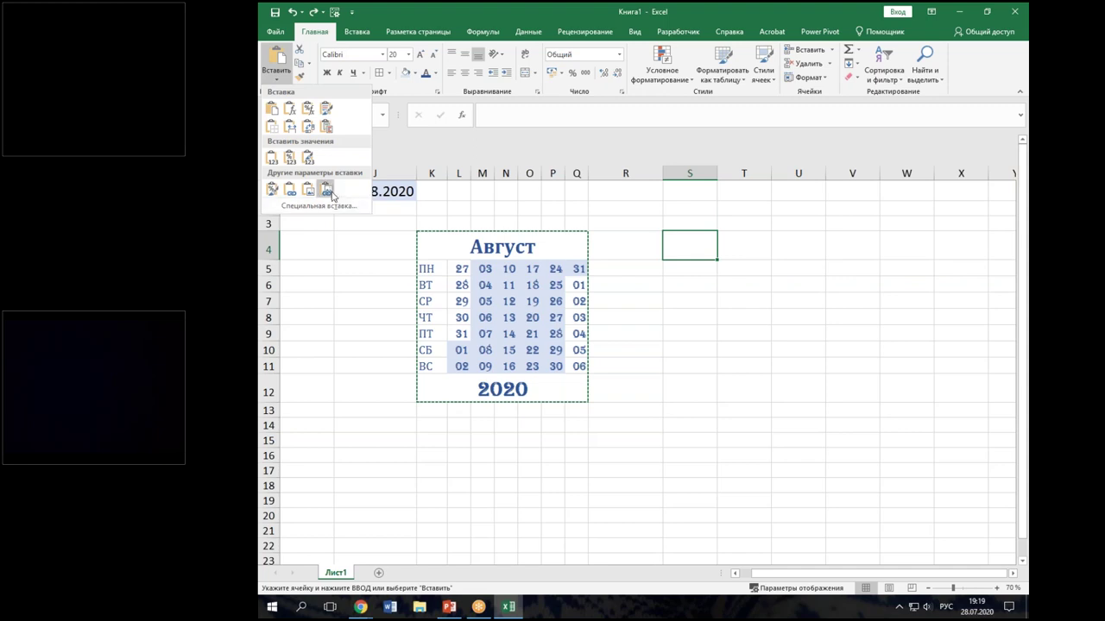
{"action": "left_click", "coordinate": [329, 193]}
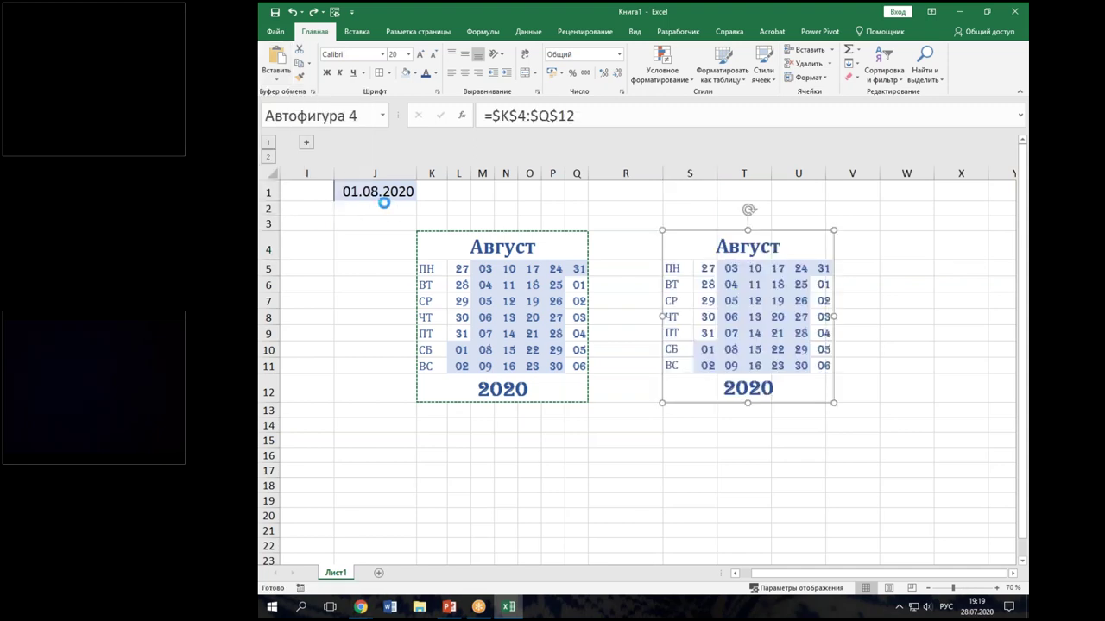
Step: Position the linked calendar picture to the right of the original block
{"action": "mouse_move", "coordinate": [702, 239]}
{"action": "left_mouse_down"}
{"action": "mouse_move", "coordinate": [752, 238]}
{"action": "mouse_move", "coordinate": [693, 245]}
{"action": "left_mouse_up"}
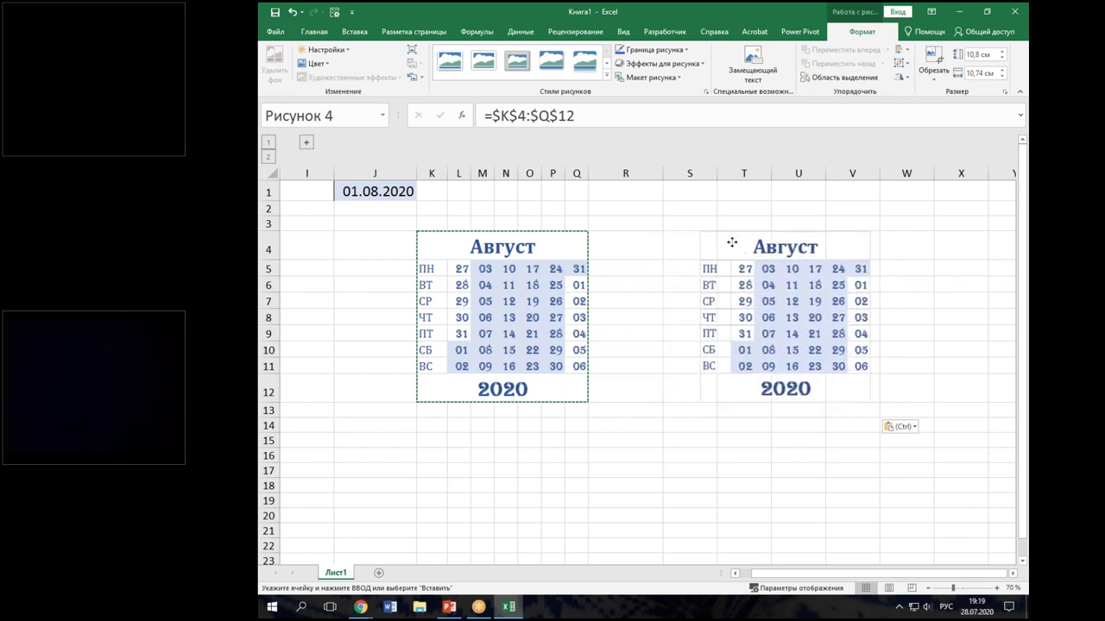
{"action": "left_click_drag", "start_coordinate": [693, 245], "coordinate": [712, 250]}
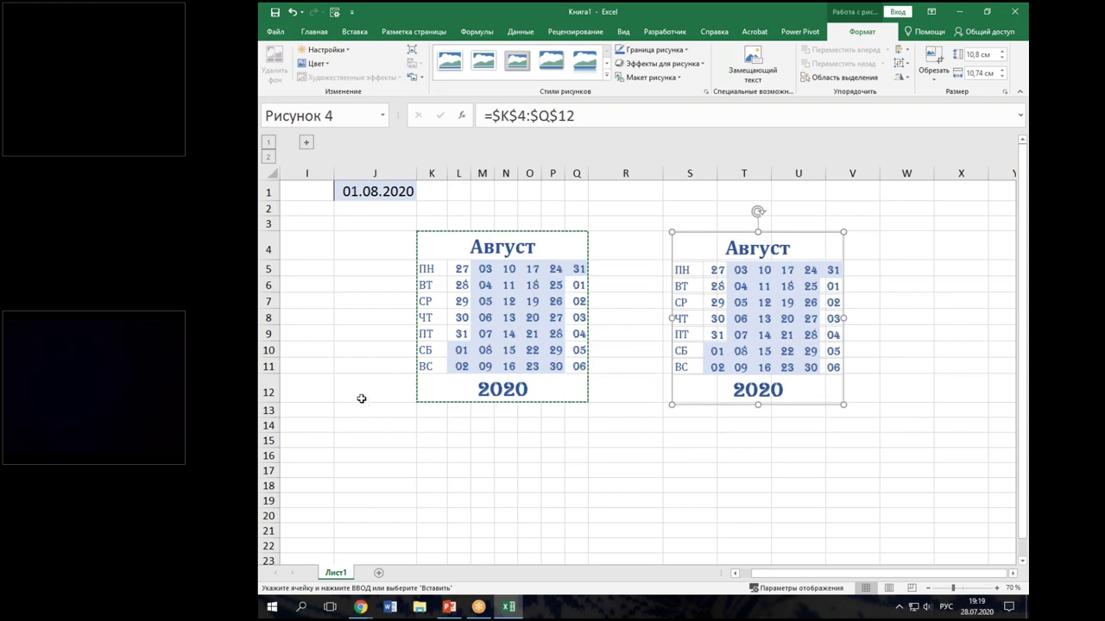
{"action": "left_click", "coordinate": [537, 458]}
{"action": "left_click", "coordinate": [459, 456]}
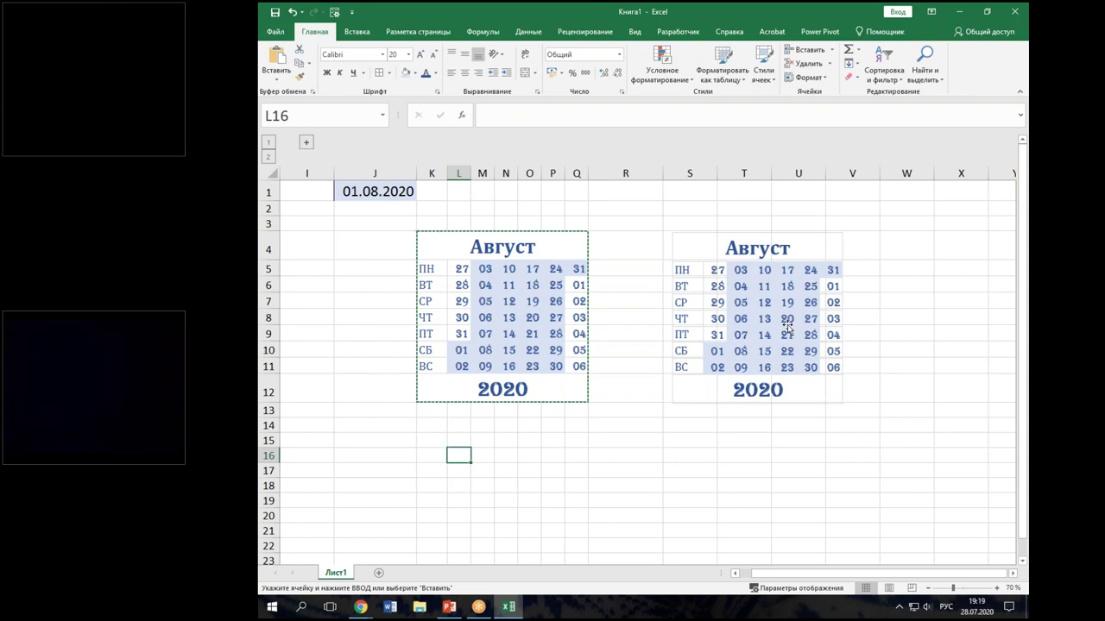
Step: Turn off the sheet gridlines and nudge the linked calendar picture into position
{"action": "left_click", "coordinate": [635, 33]}
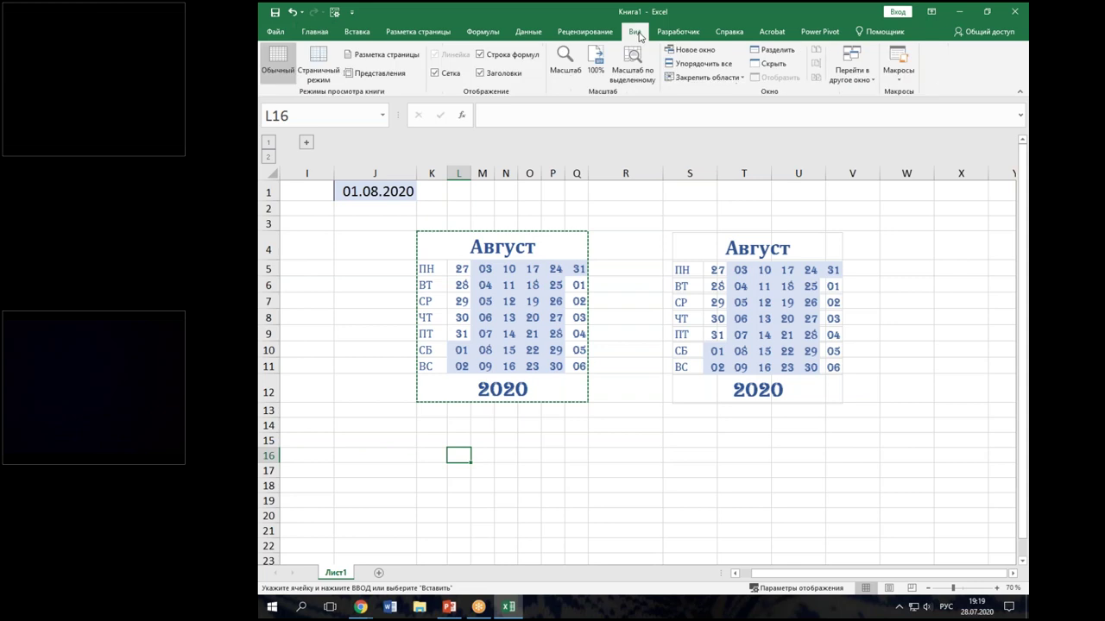
{"action": "left_click", "coordinate": [437, 74]}
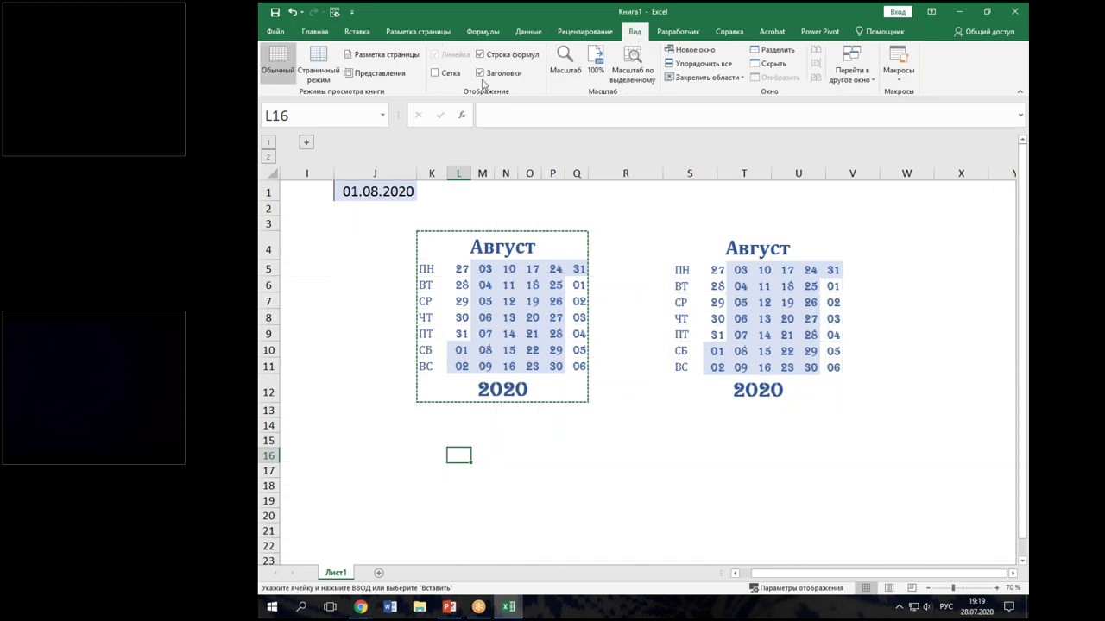
{"action": "mouse_move", "coordinate": [759, 335]}
{"action": "left_mouse_down"}
{"action": "mouse_move", "coordinate": [792, 354]}
{"action": "mouse_move", "coordinate": [763, 335]}
{"action": "left_mouse_up"}
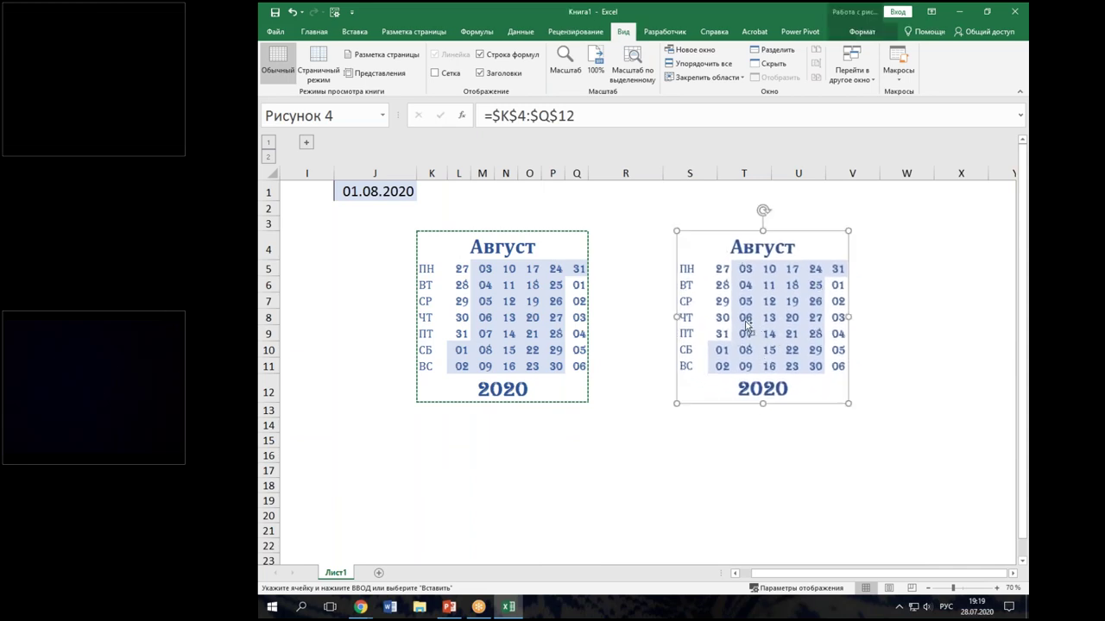
{"action": "scroll", "coordinate": [748, 326], "scroll_direction": "down", "scroll_amount": 1, "text": "ctrl"}
{"action": "left_click_drag", "start_coordinate": [656, 265], "coordinate": [660, 264]}
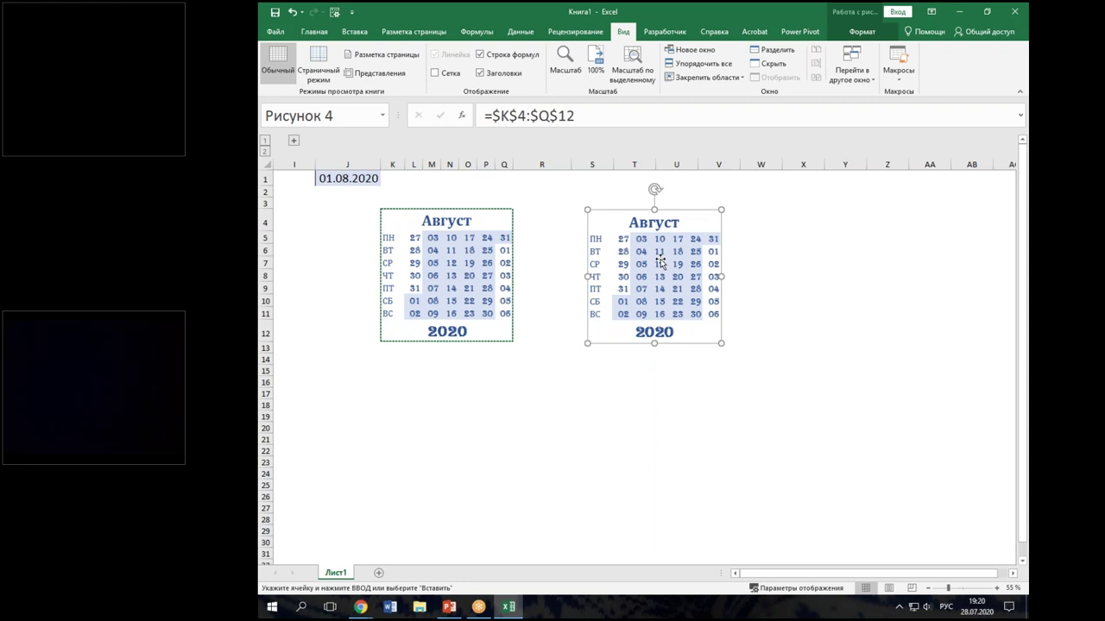
Step: Paste another linked picture of the August calendar (=$K$4:$Q$12) at S15
{"action": "key", "text": "Escape"}
{"action": "left_click", "coordinate": [757, 414]}
{"action": "left_click_drag", "start_coordinate": [626, 272], "coordinate": [628, 273]}
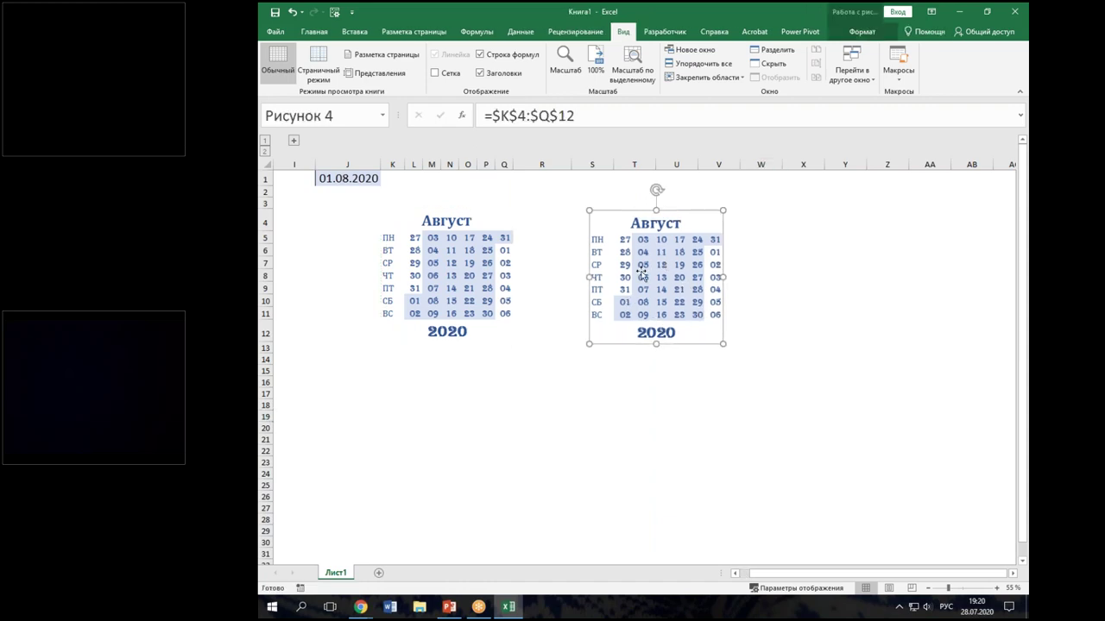
{"action": "left_click", "coordinate": [611, 374]}
{"action": "key", "text": "ctrl+v"}
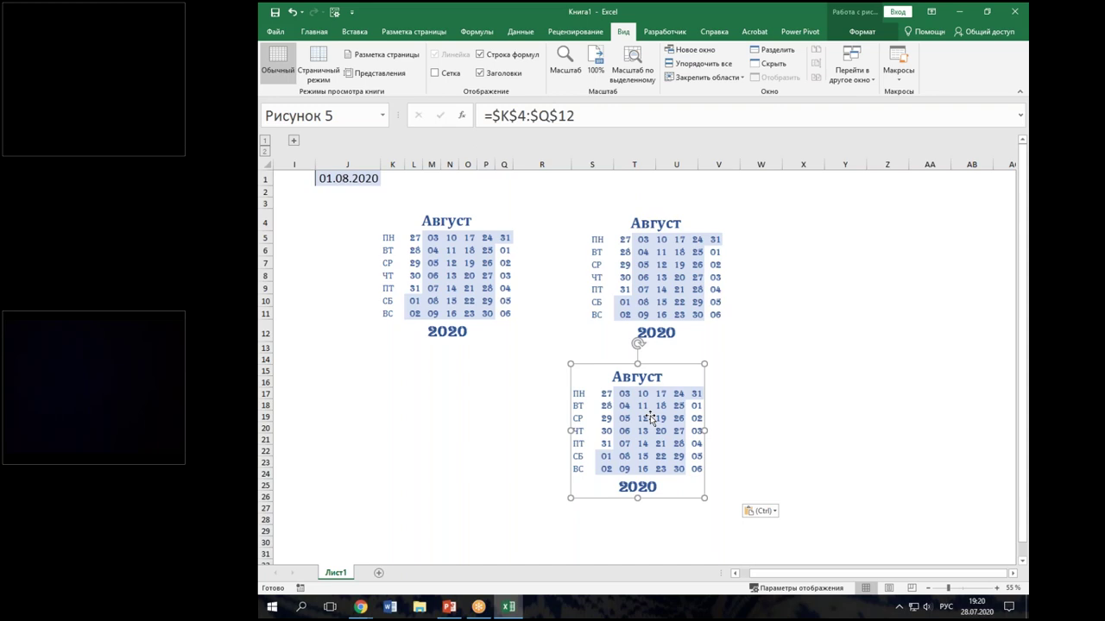
Step: In Format Picture, set the new calendar picture's fill to Picture or texture fill from a file
{"action": "right_click", "coordinate": [653, 419]}
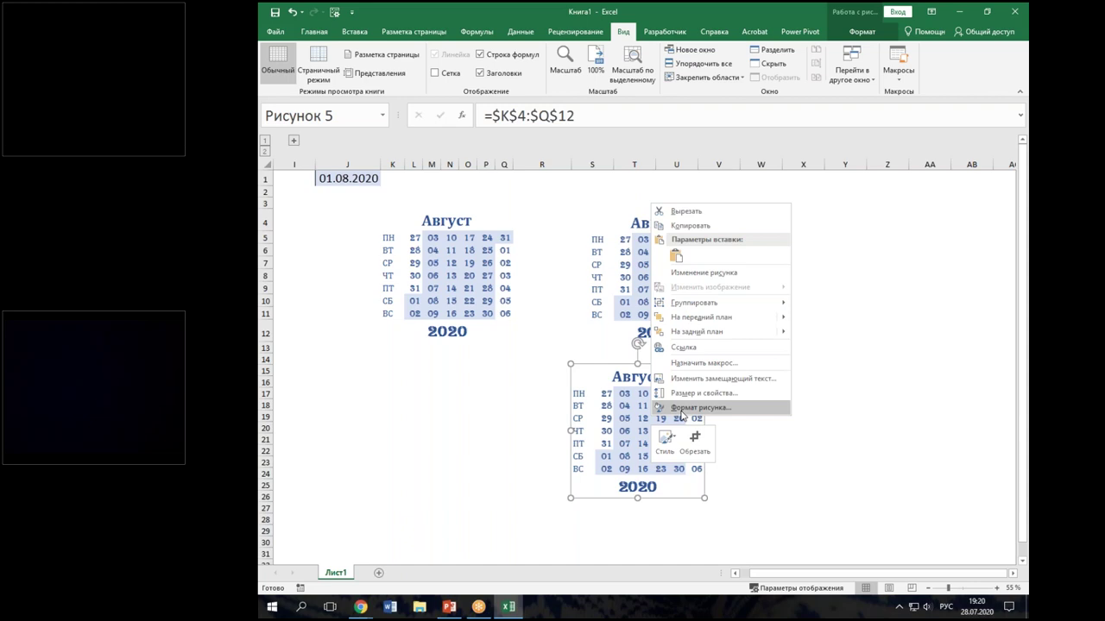
{"action": "left_click", "coordinate": [682, 408]}
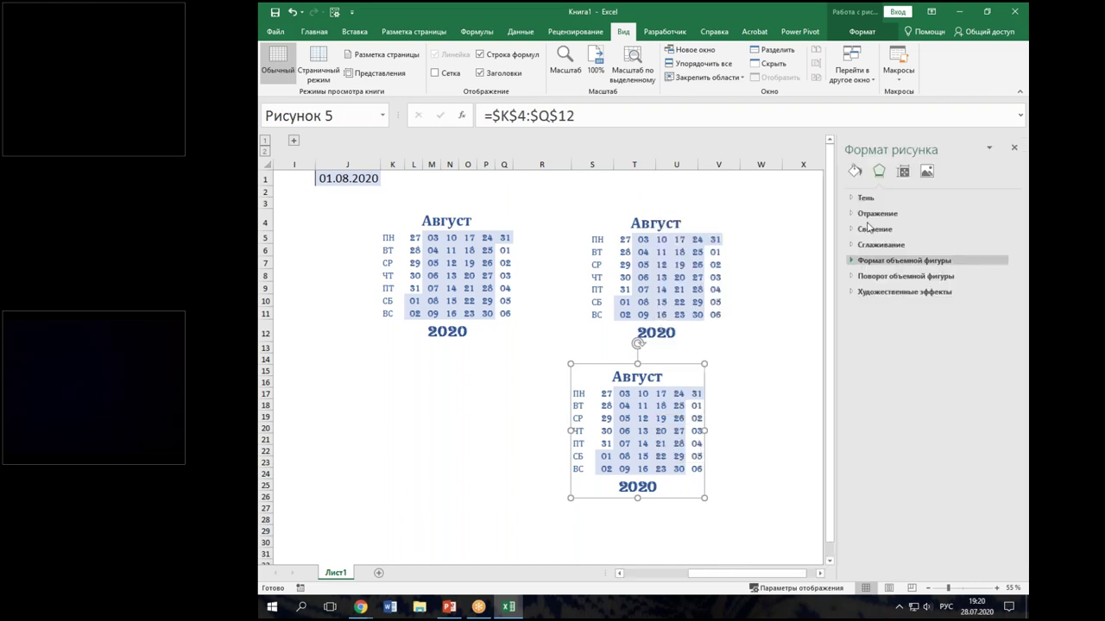
{"action": "left_click", "coordinate": [856, 172]}
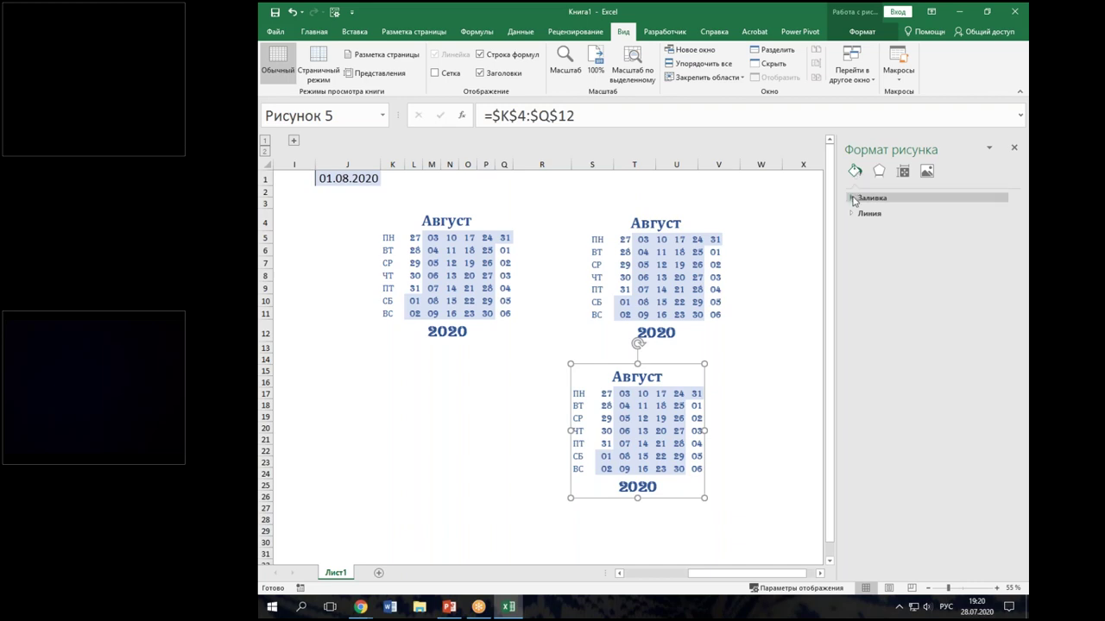
{"action": "left_click", "coordinate": [853, 198]}
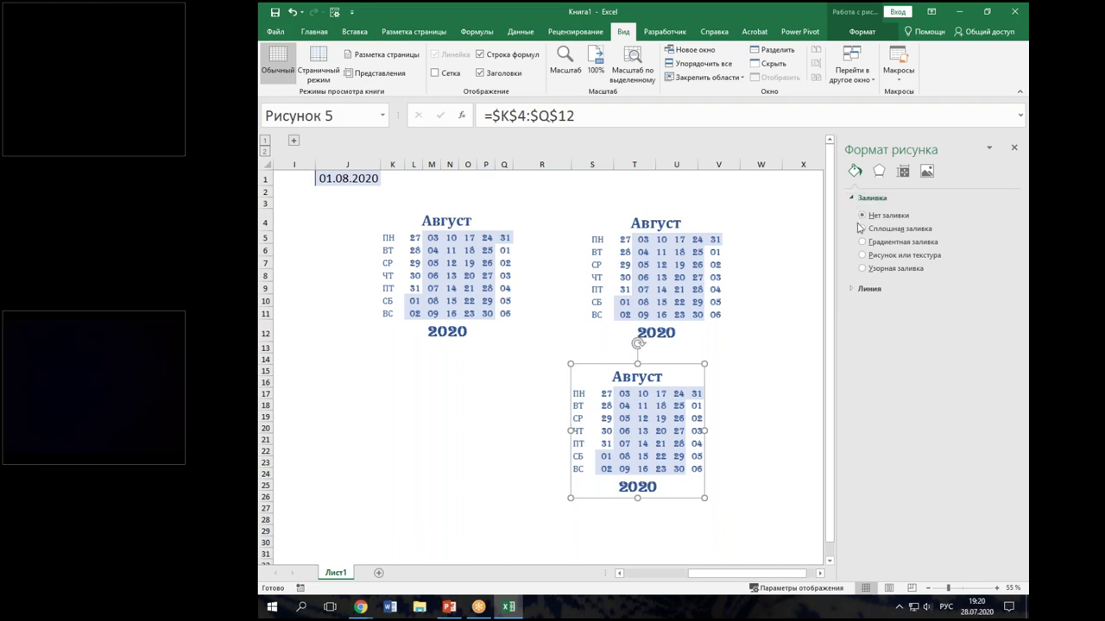
{"action": "left_click", "coordinate": [862, 229]}
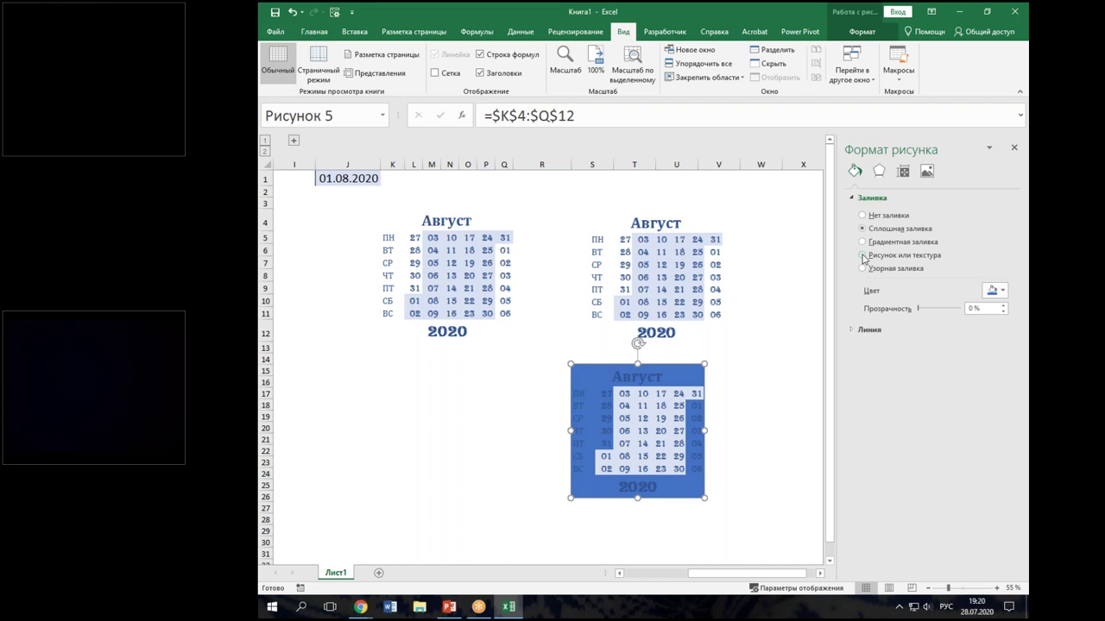
{"action": "left_click", "coordinate": [862, 256]}
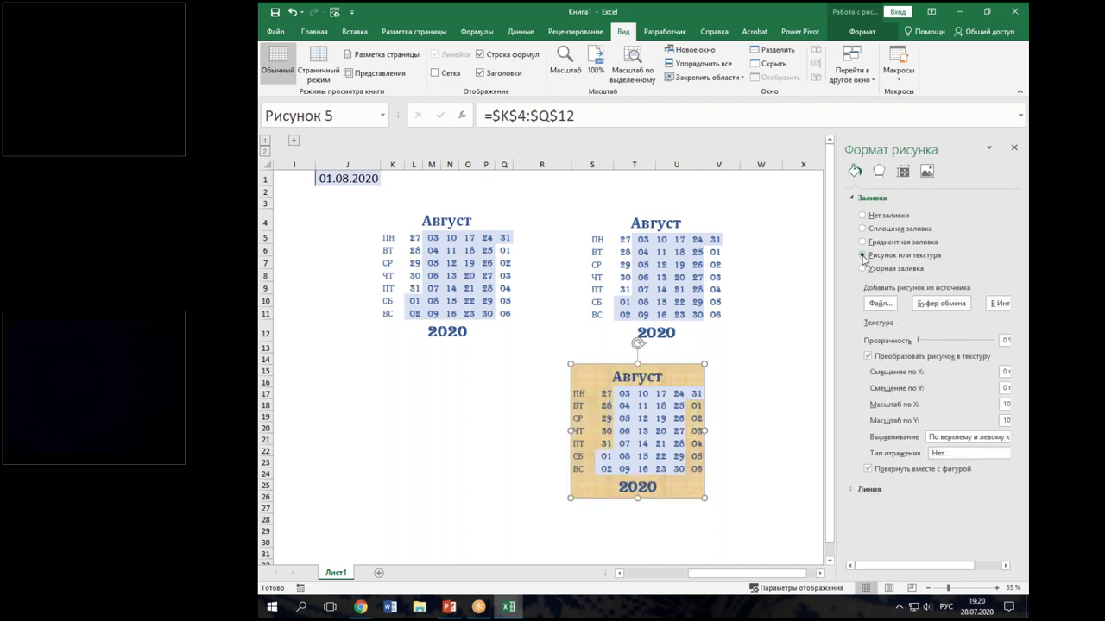
{"action": "left_click", "coordinate": [890, 308]}
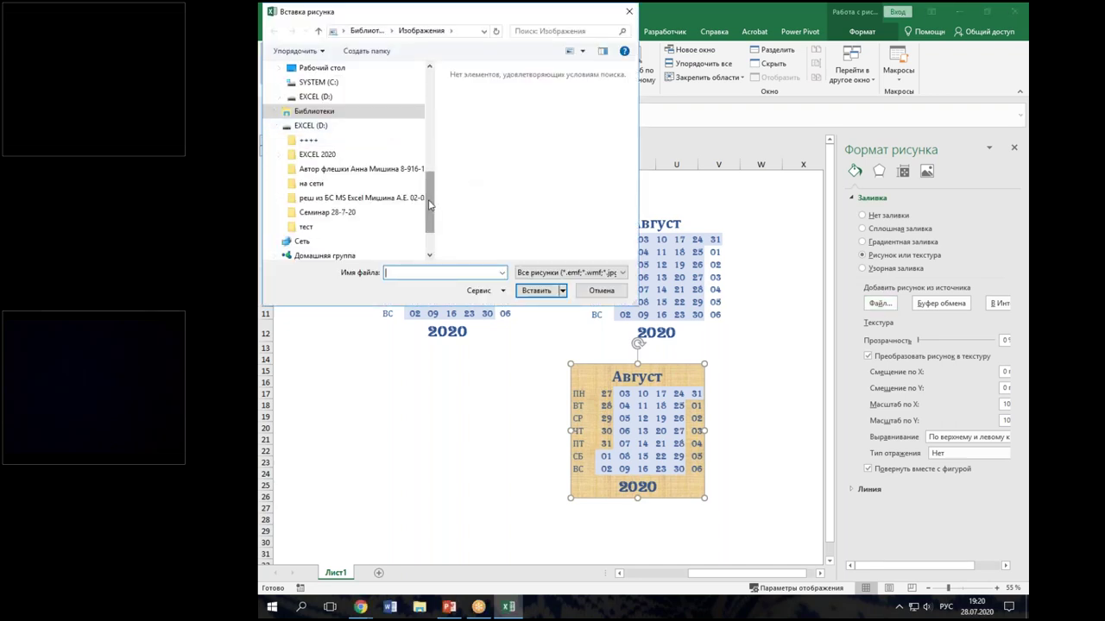
Step: Insert зима.jpg from the Семинар 28-7-20 folder and raise its transparency to 54%
{"action": "left_click_drag", "start_coordinate": [430, 202], "coordinate": [421, 91]}
{"action": "left_click", "coordinate": [319, 88]}
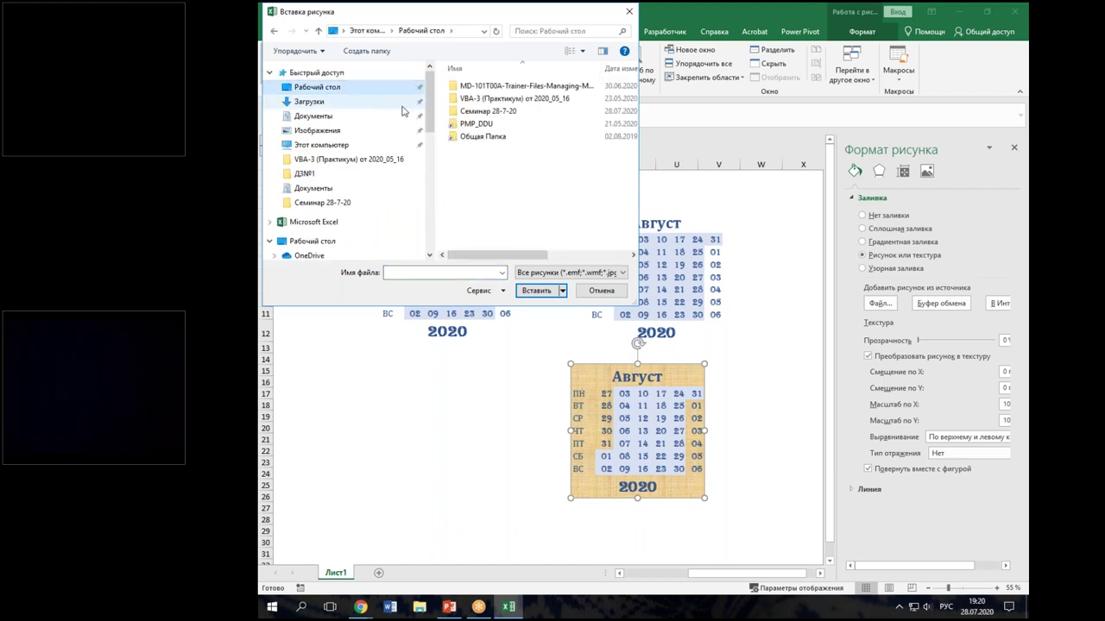
{"action": "double_click", "coordinate": [483, 113]}
{"action": "left_click", "coordinate": [552, 123]}
{"action": "left_click", "coordinate": [505, 126]}
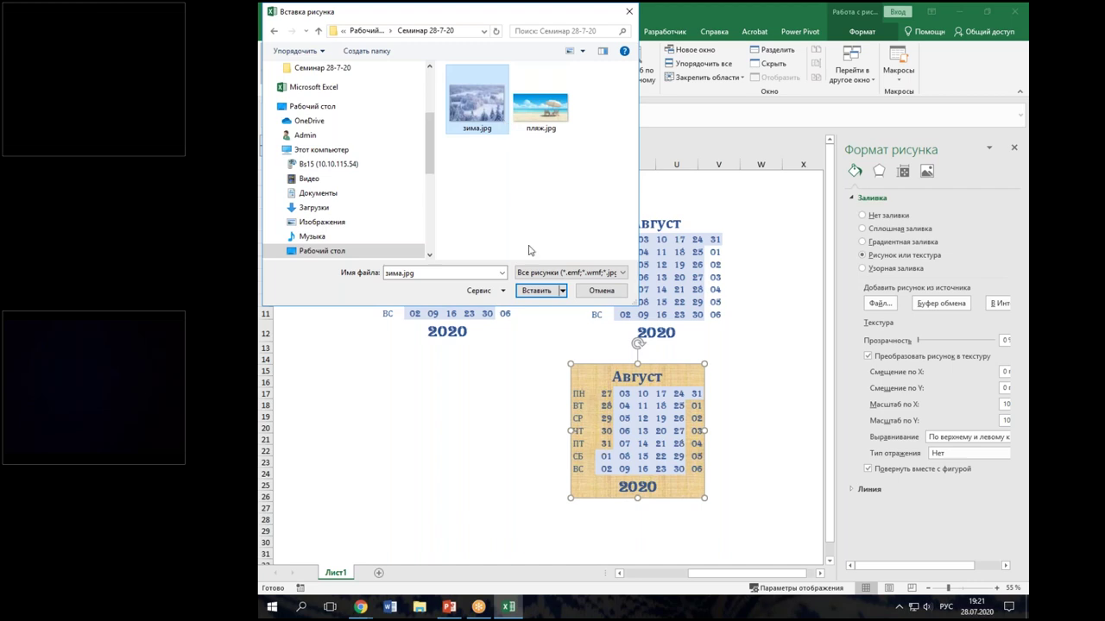
{"action": "left_click", "coordinate": [536, 291]}
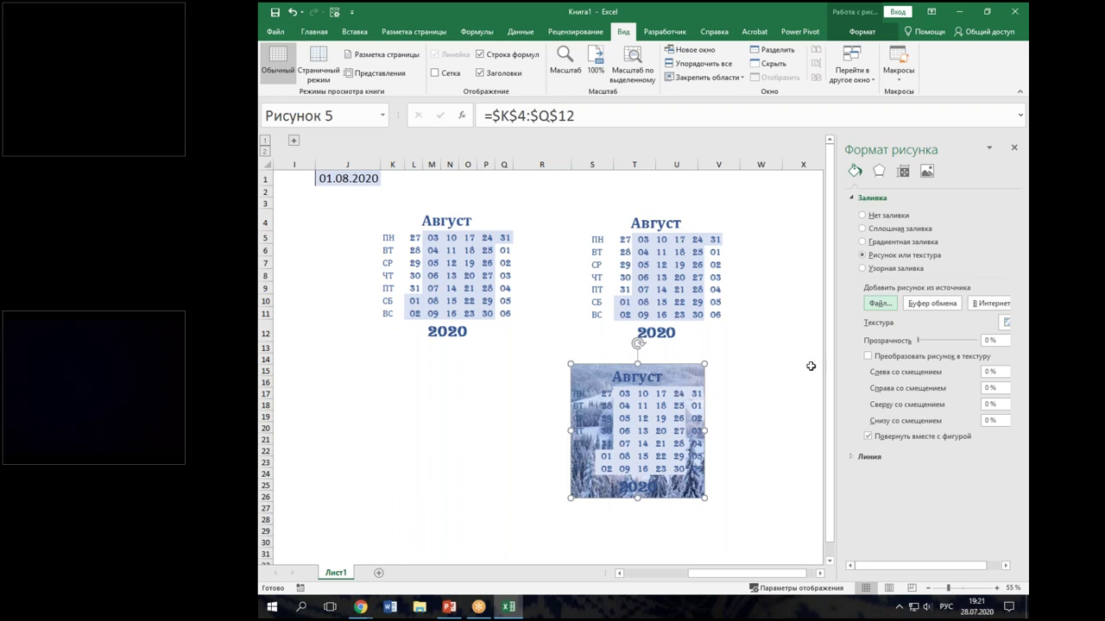
{"action": "left_click_drag", "start_coordinate": [918, 341], "coordinate": [950, 346]}
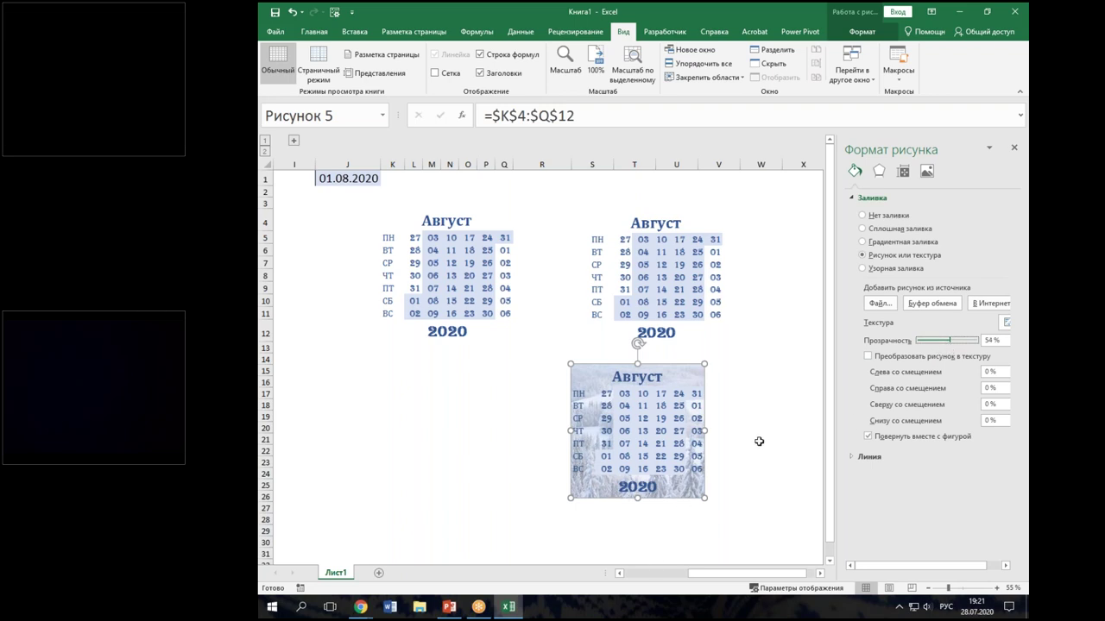
{"action": "left_click", "coordinate": [759, 443]}
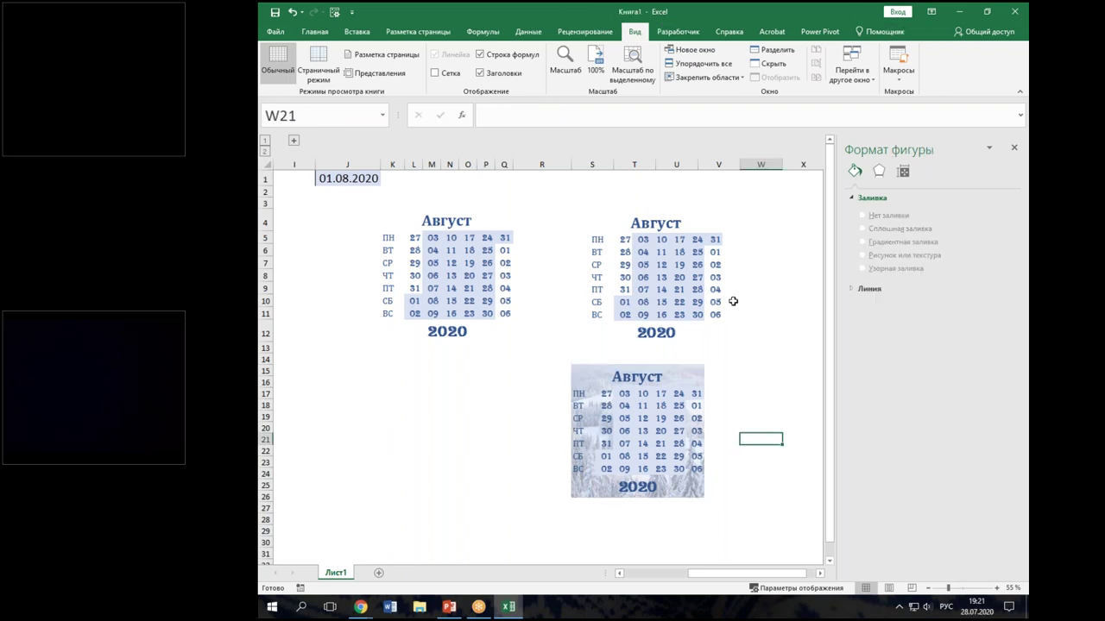
Step: Apply the green recolor and the Rectangle with shadow style to the upper-right calendar picture
{"action": "left_click", "coordinate": [701, 274]}
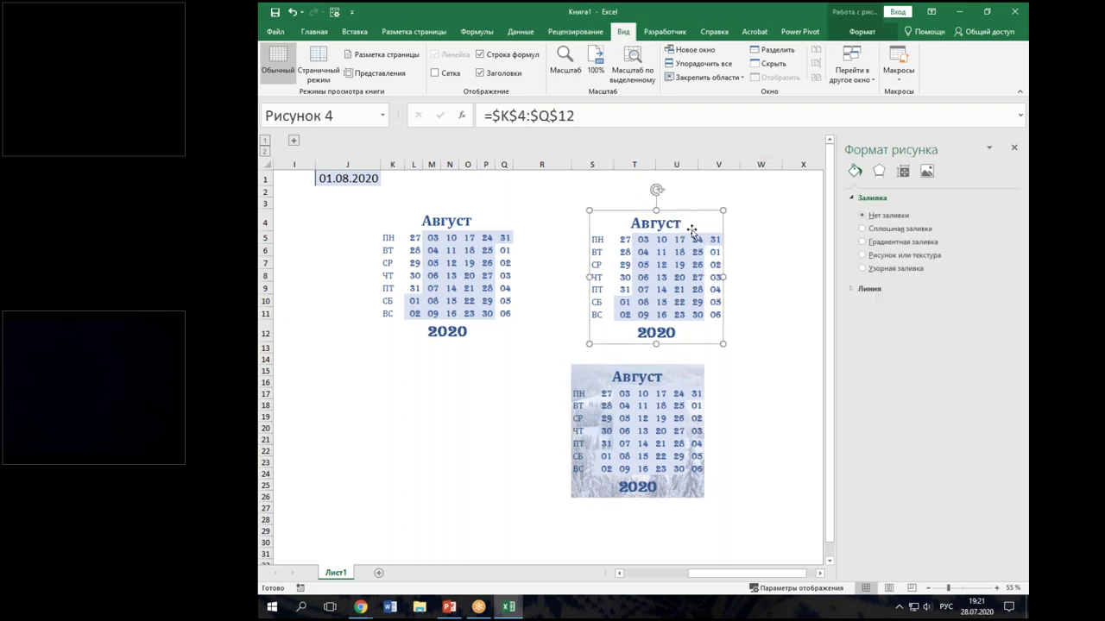
{"action": "left_click", "coordinate": [862, 33]}
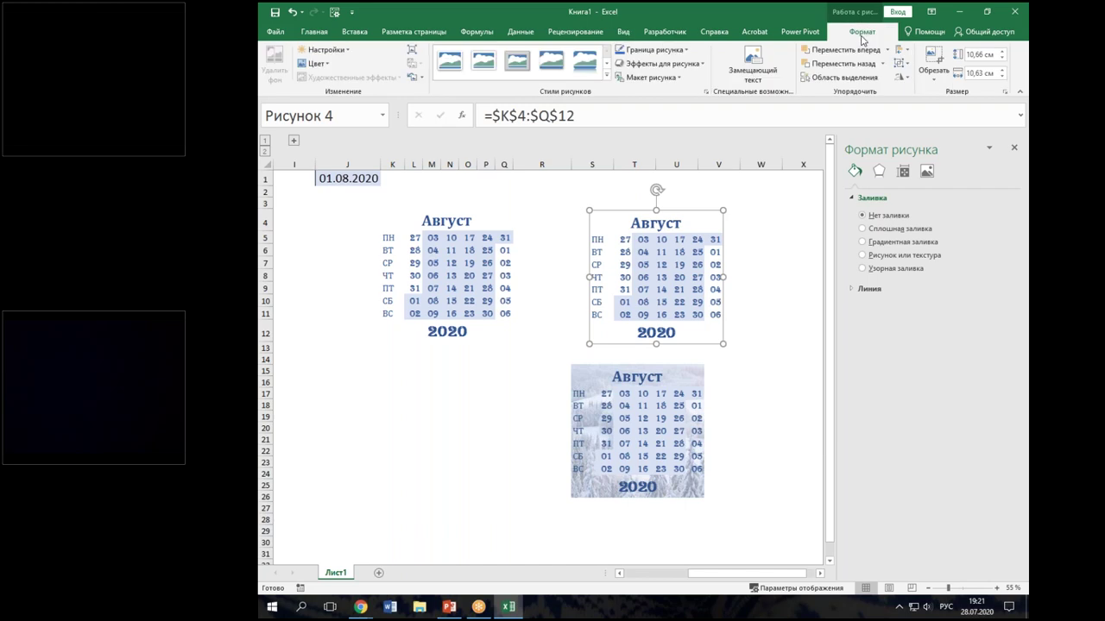
{"action": "left_click", "coordinate": [331, 67]}
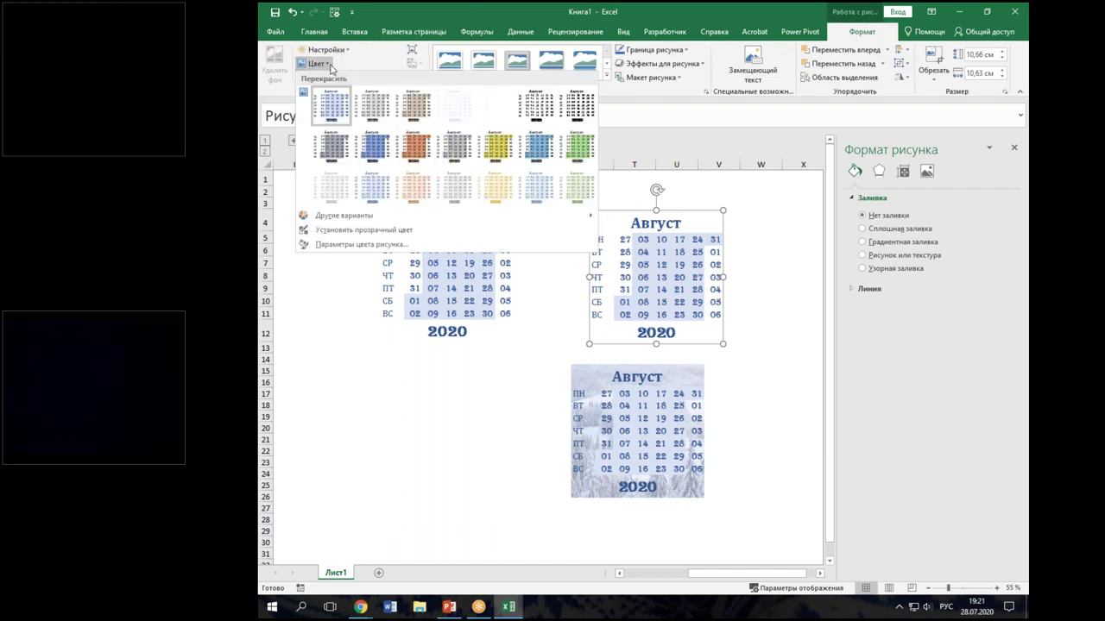
{"action": "left_click", "coordinate": [574, 148]}
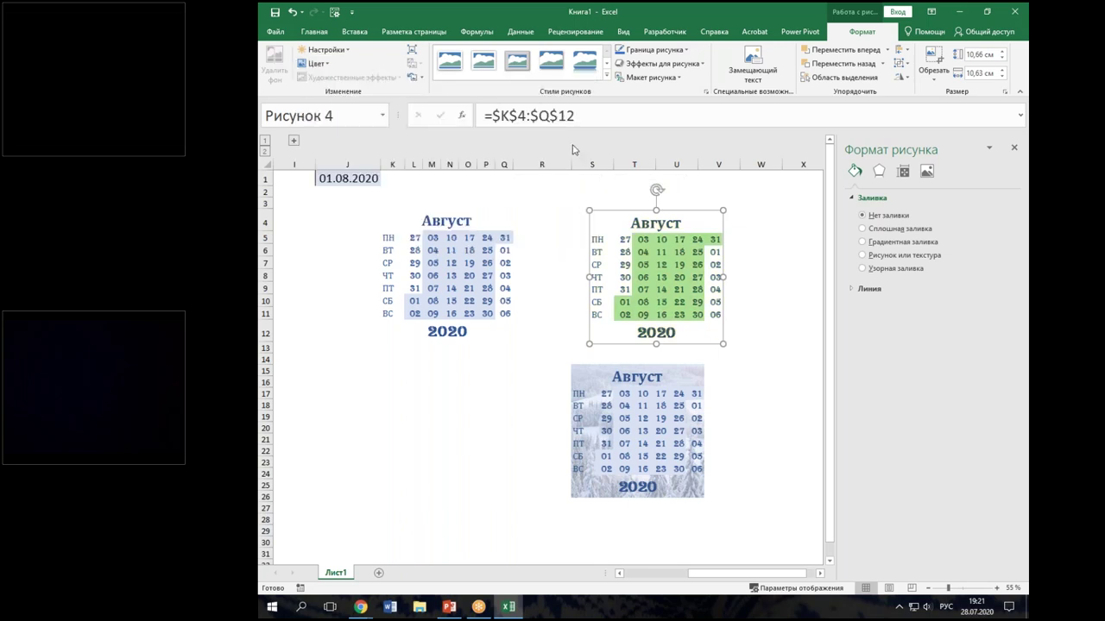
{"action": "left_click", "coordinate": [607, 77]}
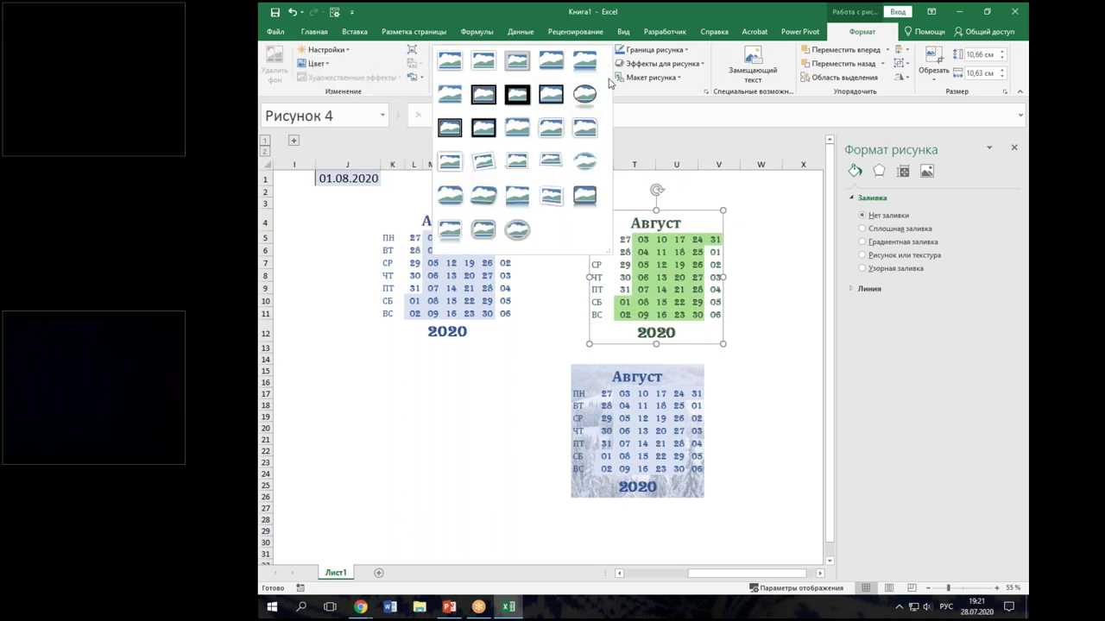
{"action": "left_click", "coordinate": [609, 83]}
{"action": "left_click", "coordinate": [555, 71]}
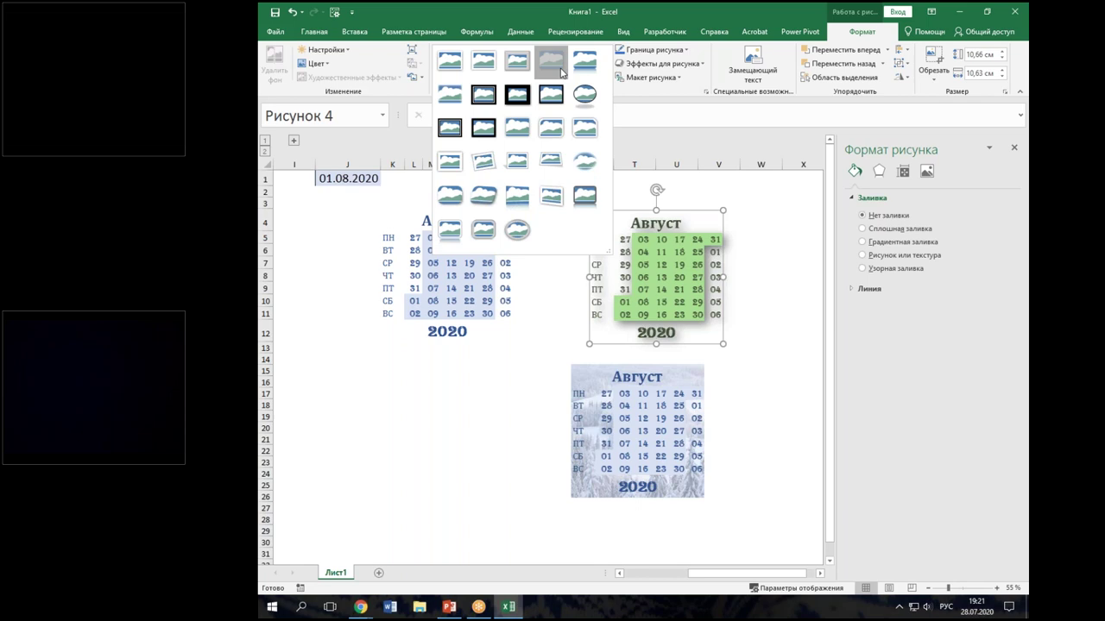
{"action": "left_click", "coordinate": [561, 72]}
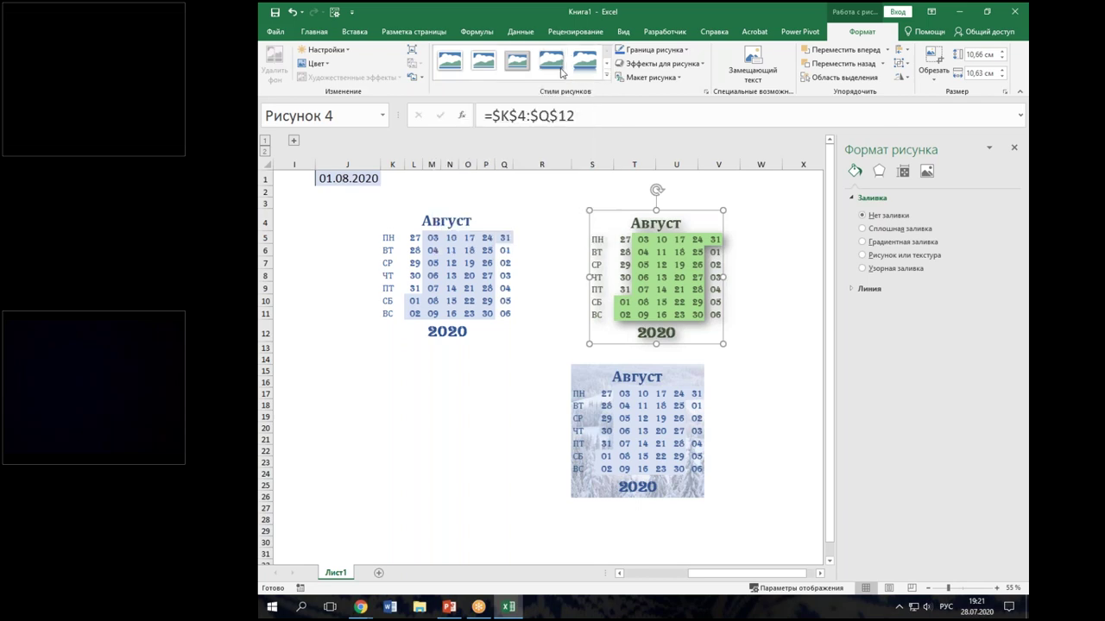
Step: Drag the green shadowed calendar picture a little up and right, then deselect it
{"action": "left_click", "coordinate": [744, 248]}
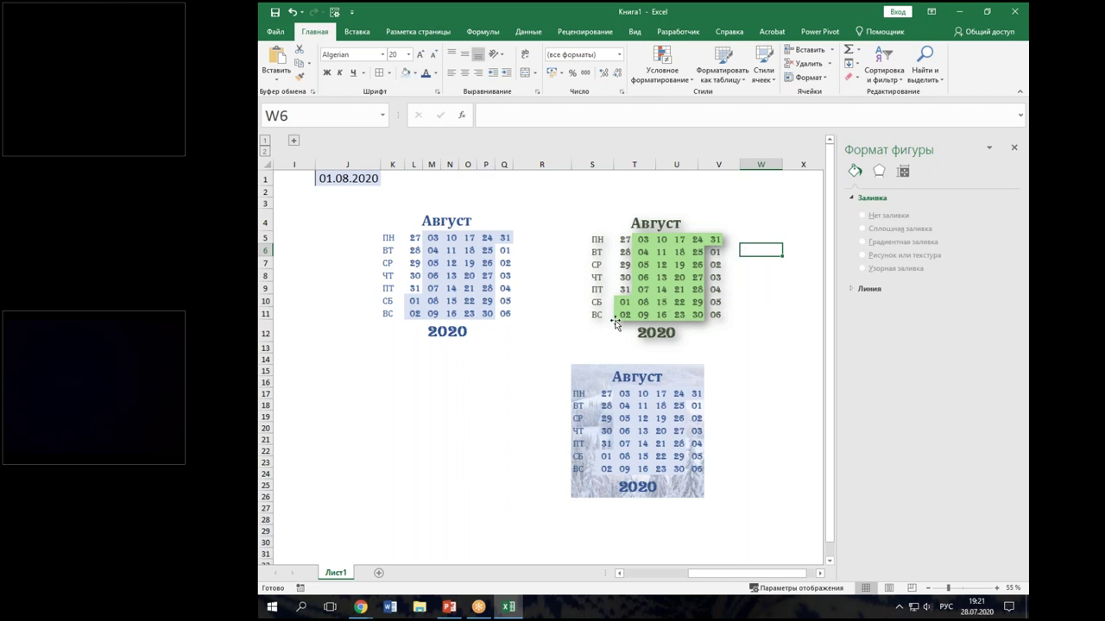
{"action": "left_click_drag", "start_coordinate": [669, 298], "coordinate": [667, 291]}
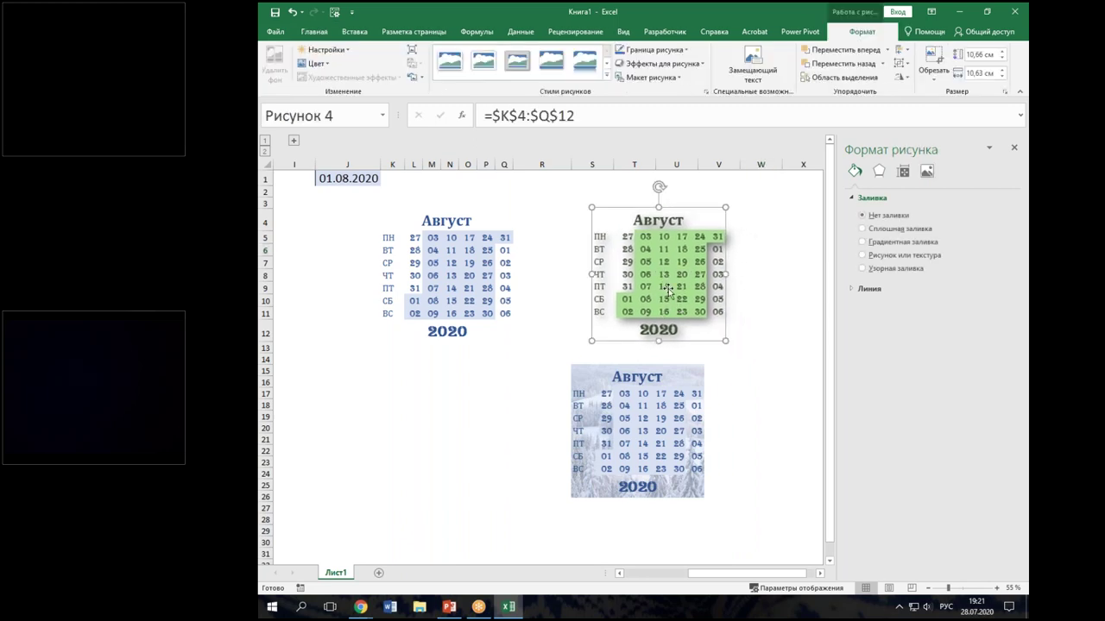
{"action": "left_click", "coordinate": [498, 385]}
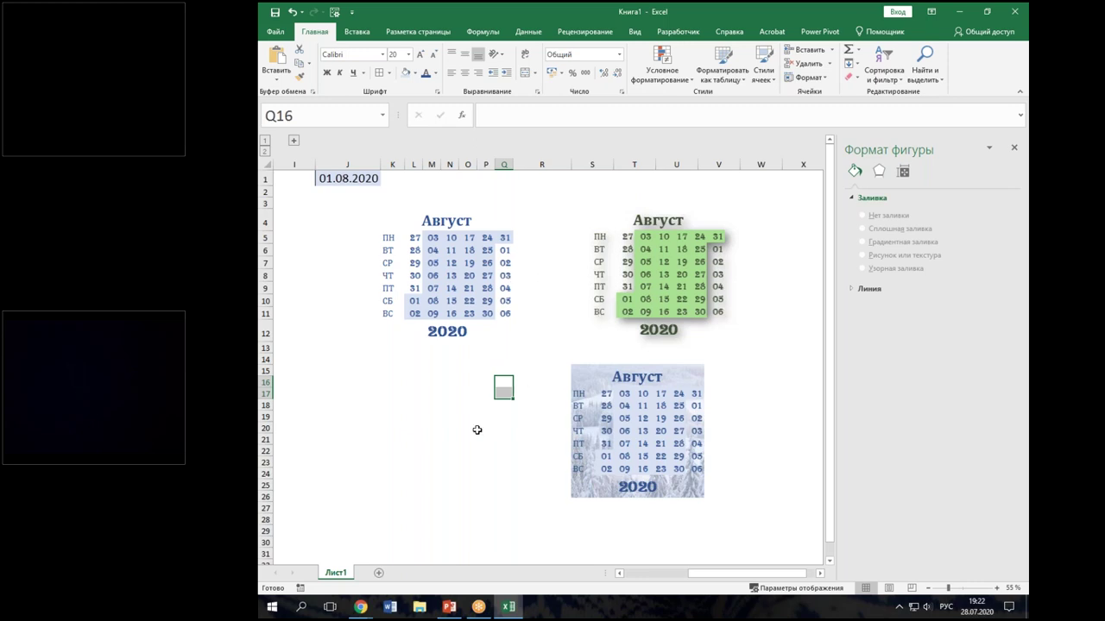
{"action": "left_click", "coordinate": [449, 414]}
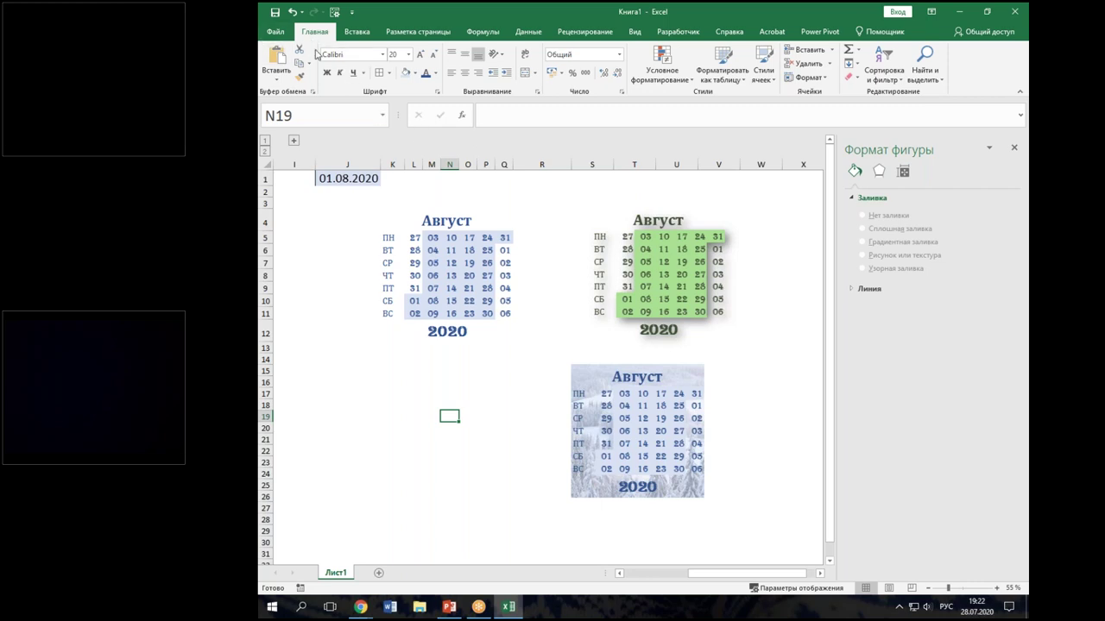
Step: Open the Save As dialog for Книга1.xlsx and expand the Save as type list
{"action": "left_click", "coordinate": [275, 33]}
{"action": "left_click", "coordinate": [289, 152]}
{"action": "left_click", "coordinate": [404, 230]}
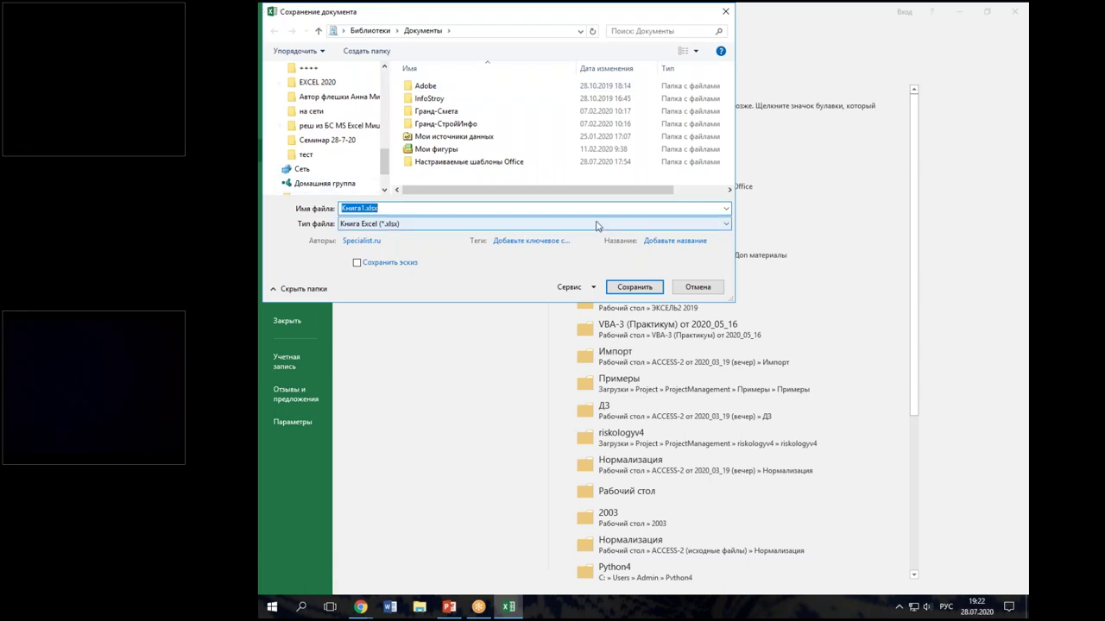
{"action": "key", "text": "Escape"}
{"action": "key", "text": "Escape"}
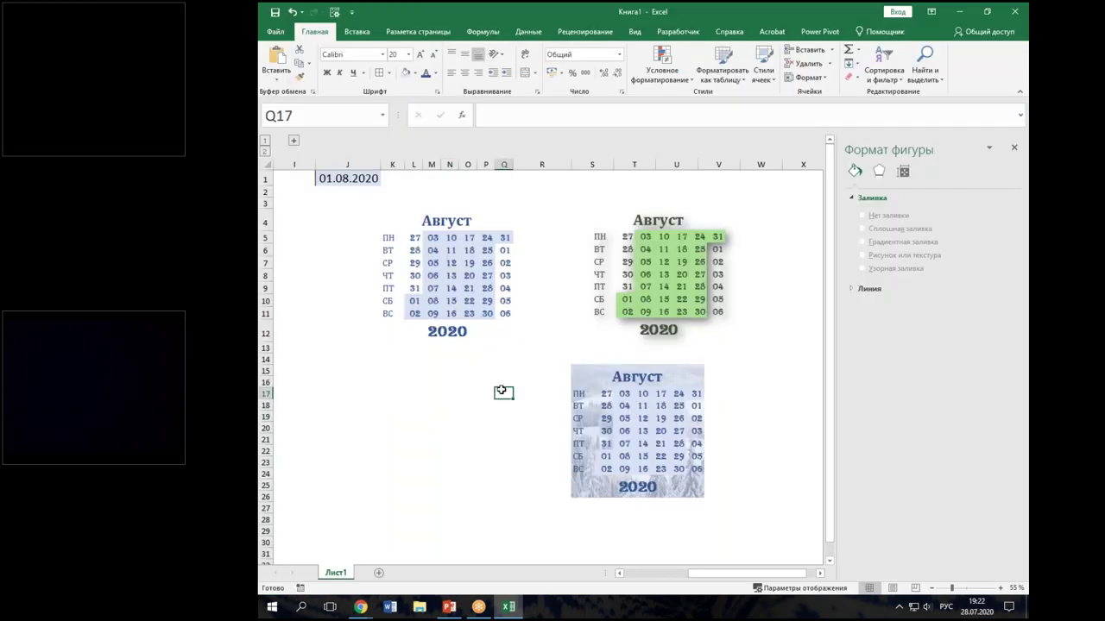
{"action": "key", "text": "F12"}
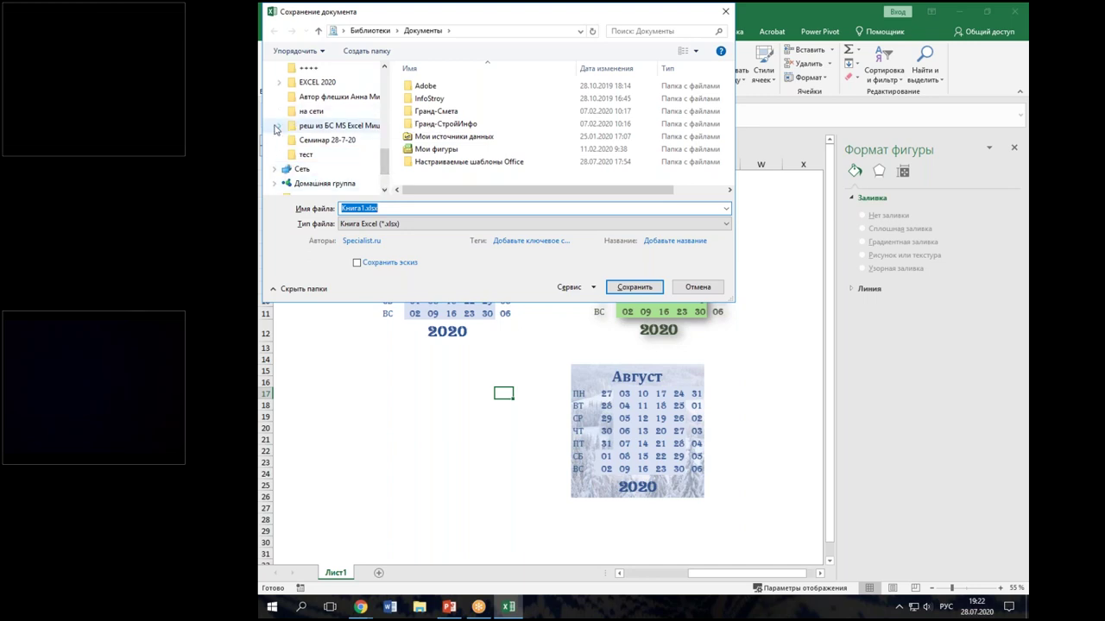
{"action": "left_click", "coordinate": [368, 225]}
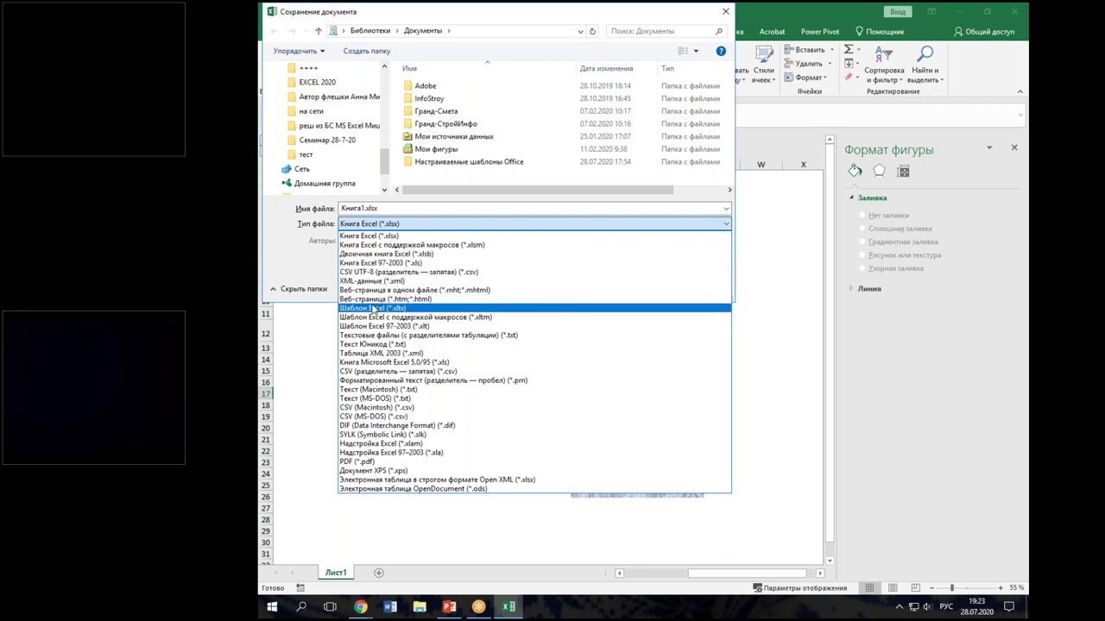
Step: Save the workbook as Excel Template (*.xltx) named календарь2 in Custom Office Templates
{"action": "left_click", "coordinate": [373, 308]}
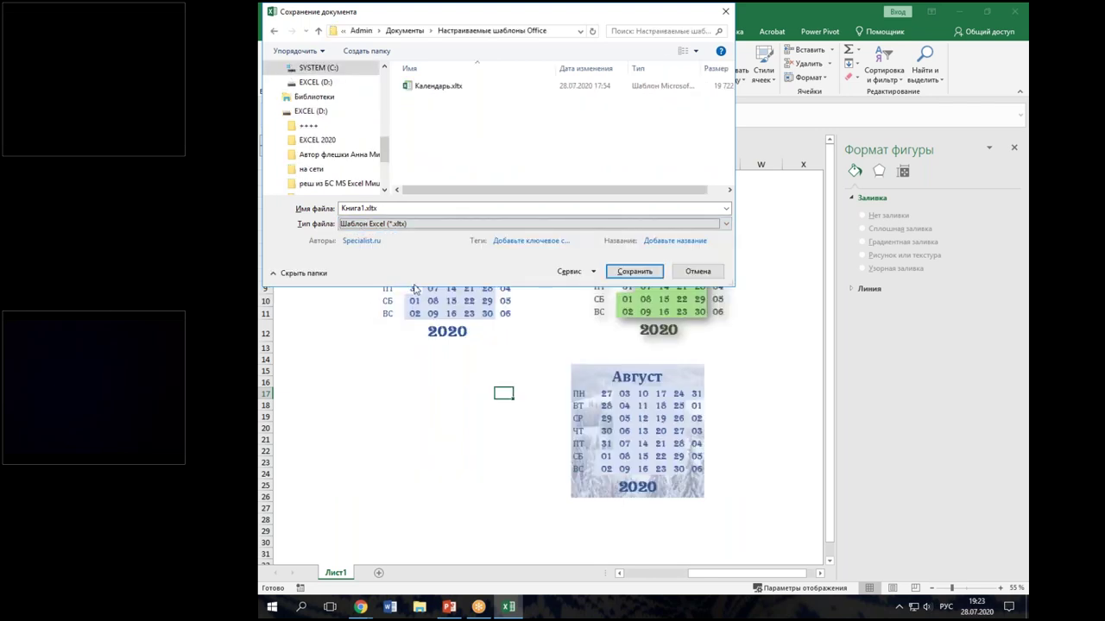
{"action": "left_click", "coordinate": [372, 209]}
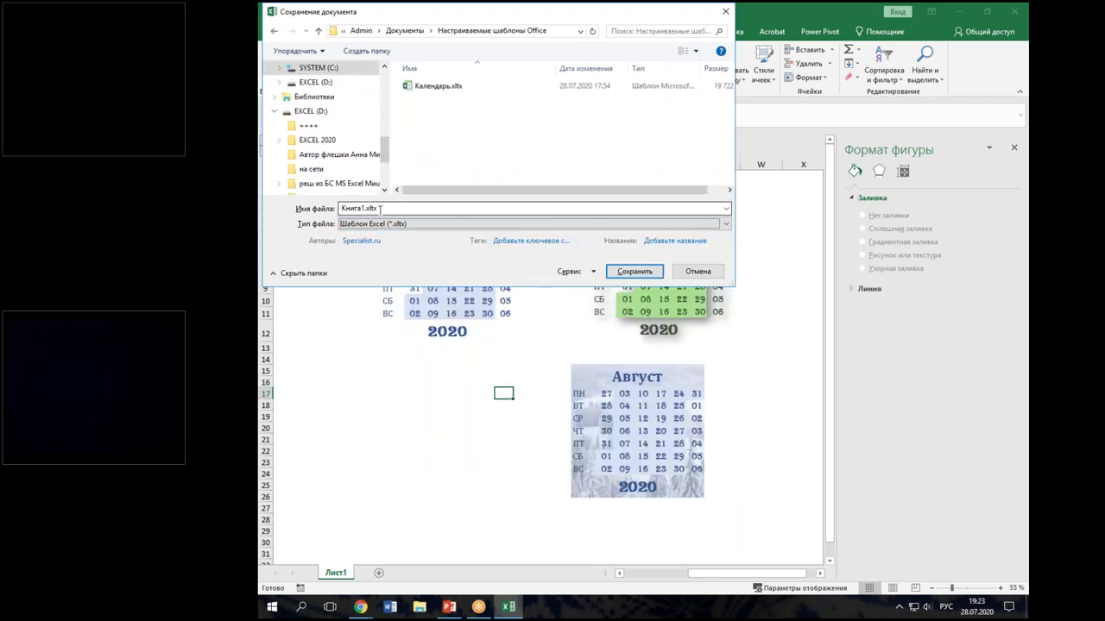
{"action": "double_click", "coordinate": [384, 209]}
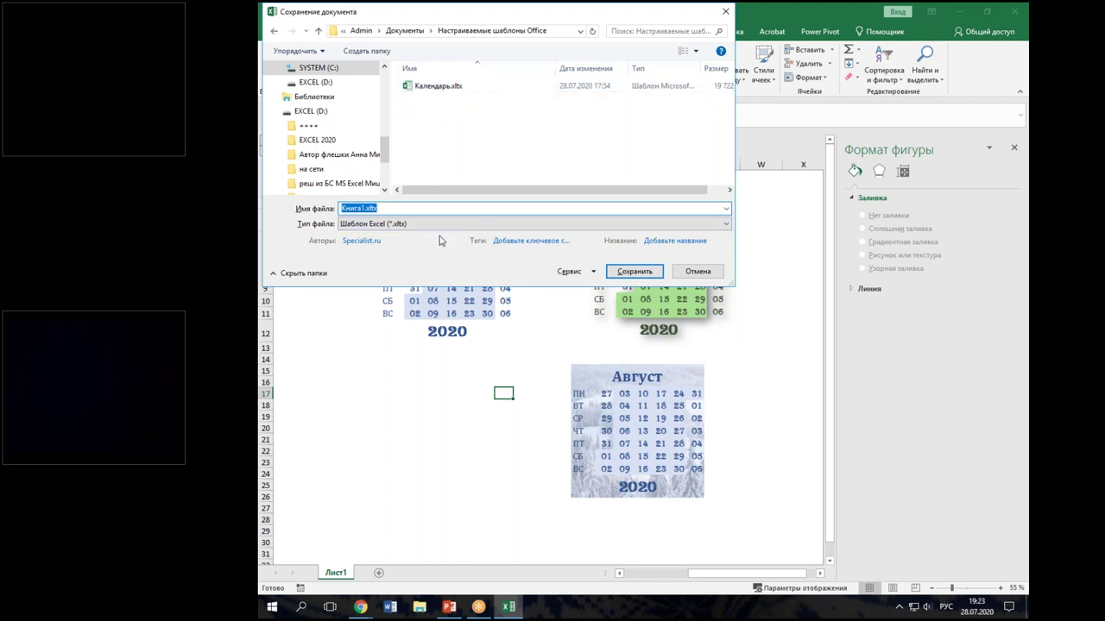
{"action": "type", "text": "кал"}
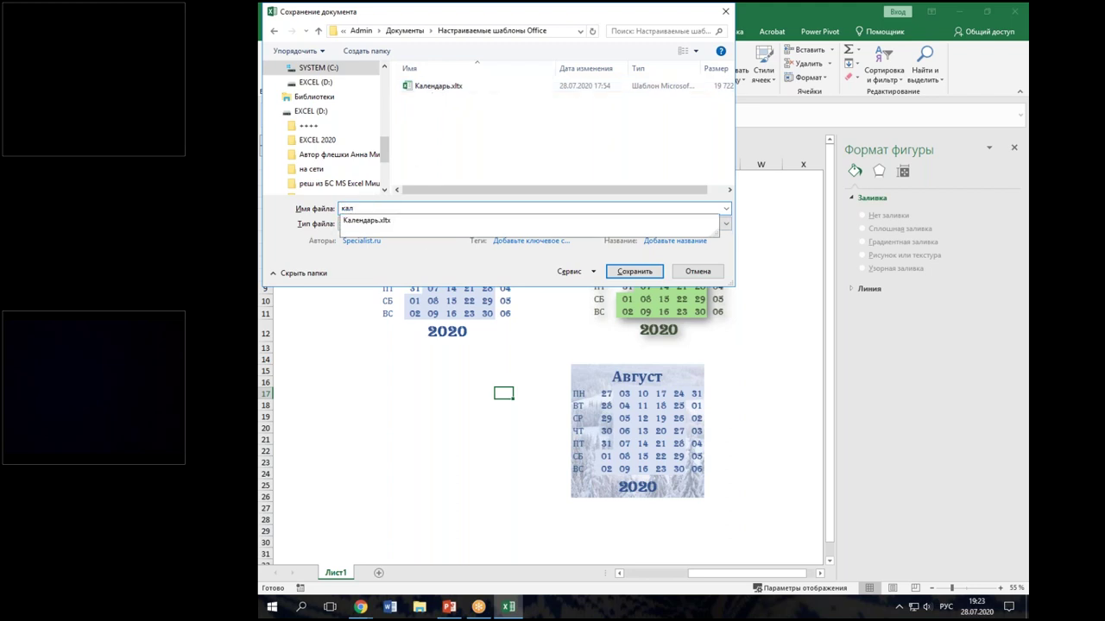
{"action": "type", "text": "ен"}
{"action": "type", "text": "дарь"}
{"action": "type", "text": "2"}
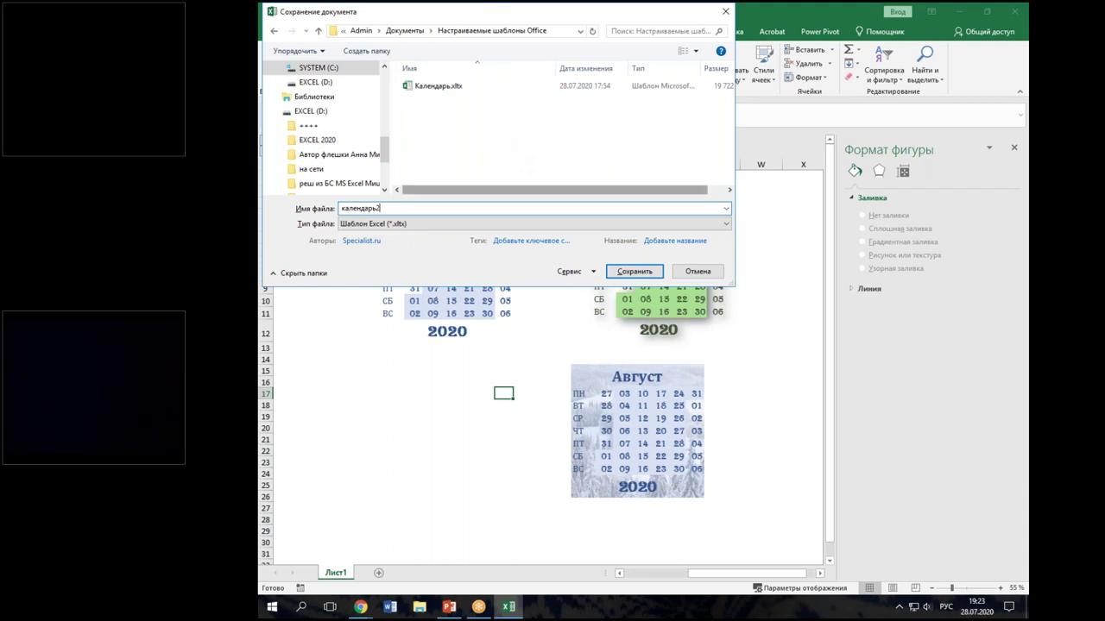
{"action": "left_click", "coordinate": [635, 272]}
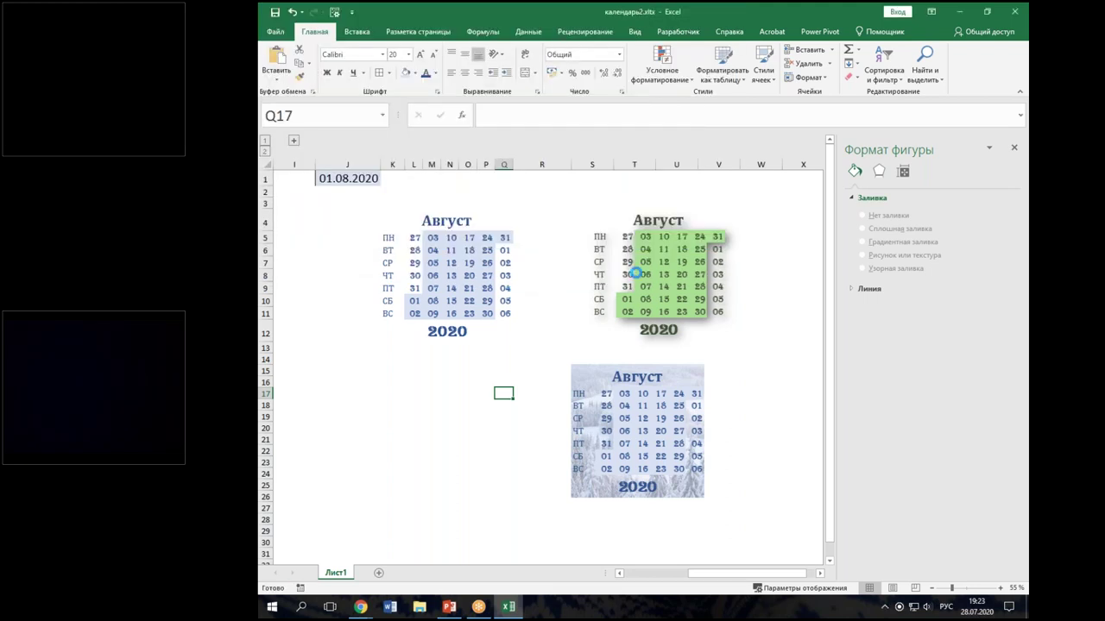
Step: Restore the Excel window and close the календарь2.xltx template
{"action": "left_click", "coordinate": [775, 285]}
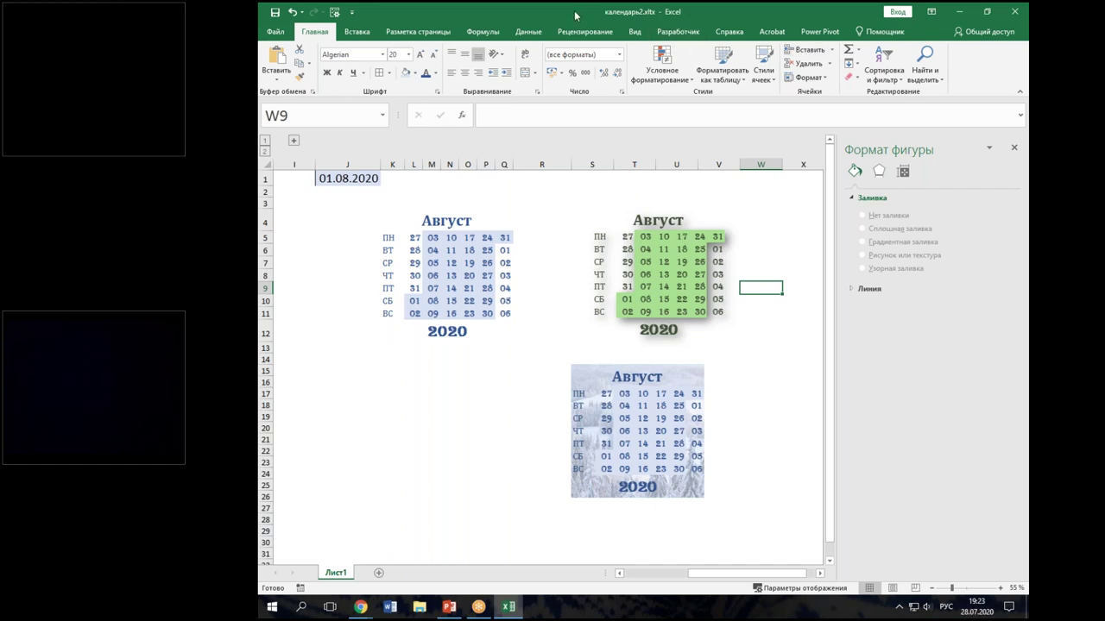
{"action": "left_click_drag", "start_coordinate": [580, 19], "coordinate": [582, 91]}
{"action": "left_click", "coordinate": [948, 81]}
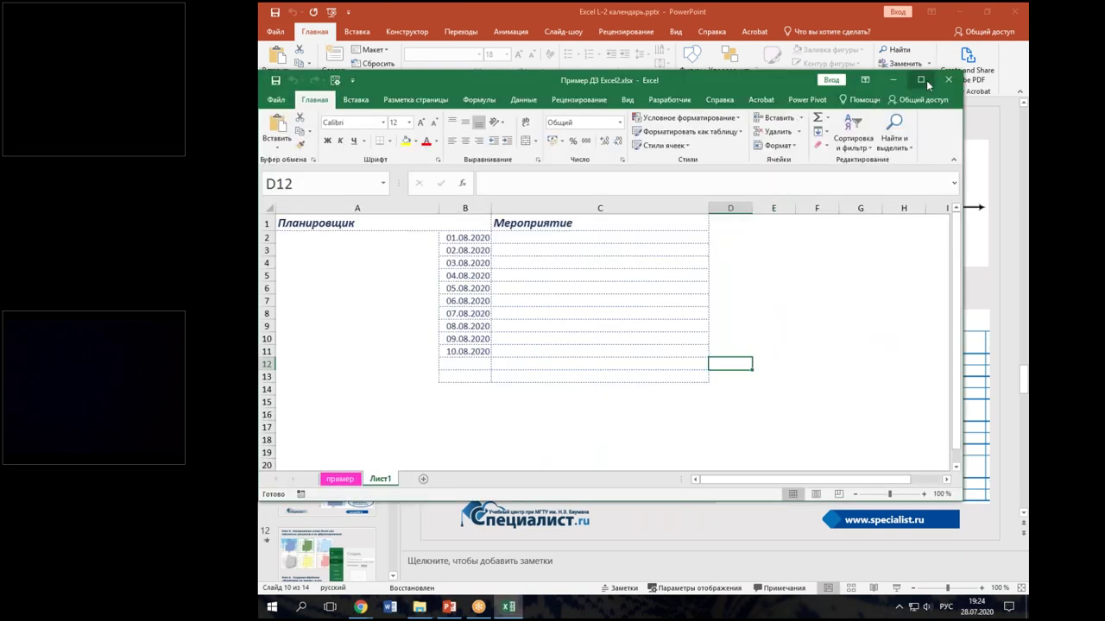
Step: Maximize the workbook, switch to the пример sheet and check the D5 and column F formulas
{"action": "left_click", "coordinate": [920, 80]}
{"action": "left_click", "coordinate": [339, 574]}
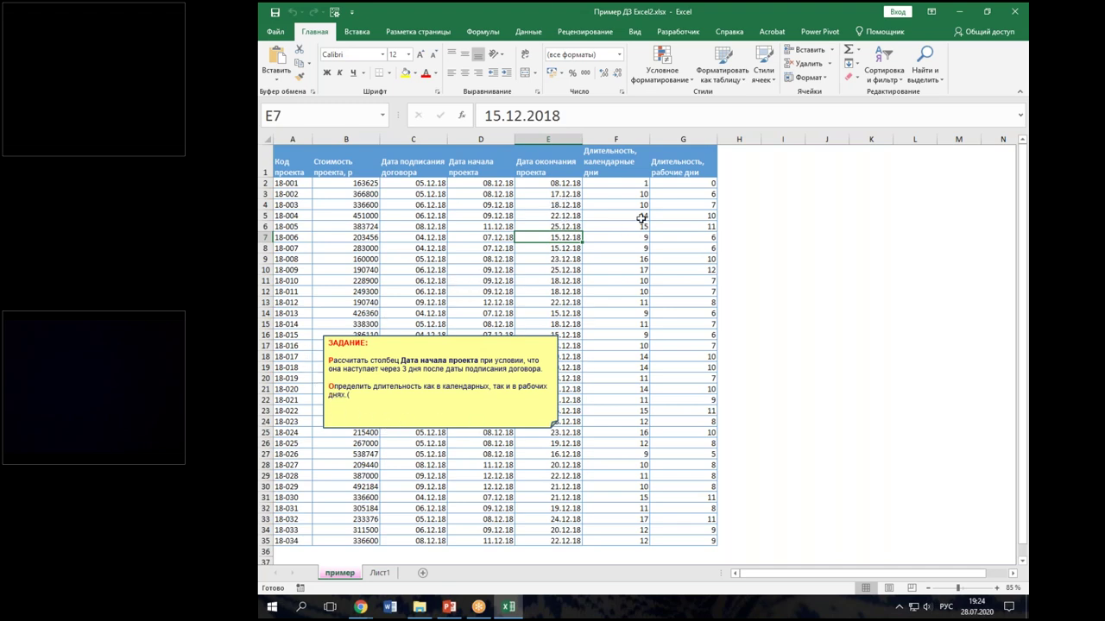
{"action": "left_click_drag", "start_coordinate": [634, 183], "coordinate": [639, 293]}
{"action": "left_click", "coordinate": [476, 216]}
{"action": "left_click", "coordinate": [553, 212]}
Step: Compare the calendar-day and working-day formulas in F4:G13, check E5, then select H1:M21
{"action": "mouse_move", "coordinate": [634, 204]}
{"action": "left_mouse_down"}
{"action": "mouse_move", "coordinate": [621, 301]}
{"action": "mouse_move", "coordinate": [636, 302]}
{"action": "left_mouse_up"}
{"action": "left_click", "coordinate": [708, 204]}
{"action": "left_click", "coordinate": [691, 270]}
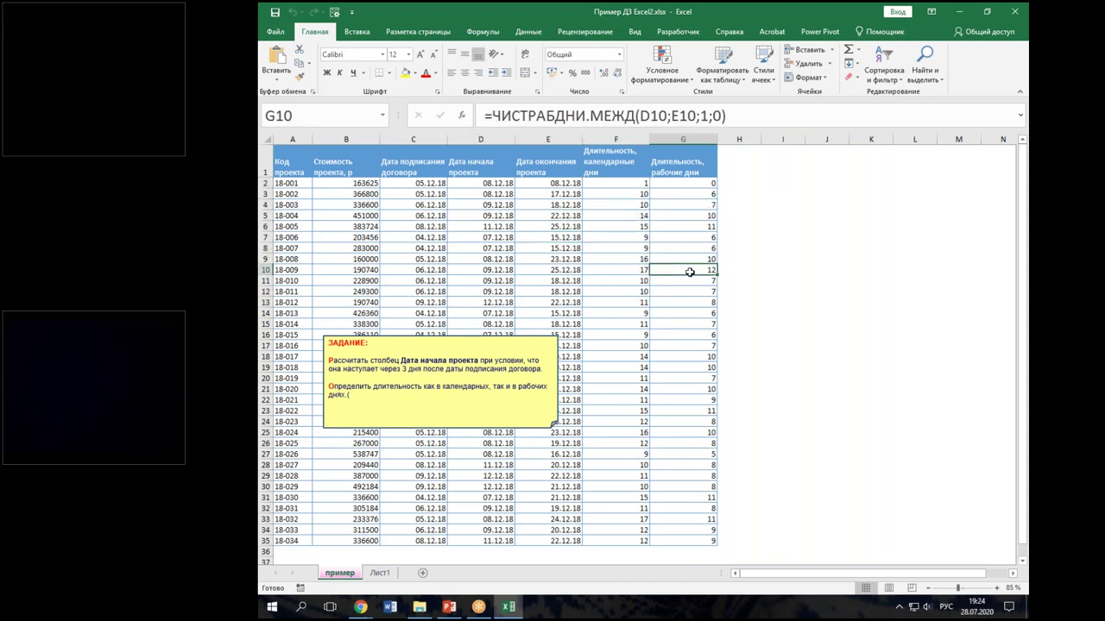
{"action": "left_click", "coordinate": [616, 204]}
{"action": "left_click", "coordinate": [682, 205]}
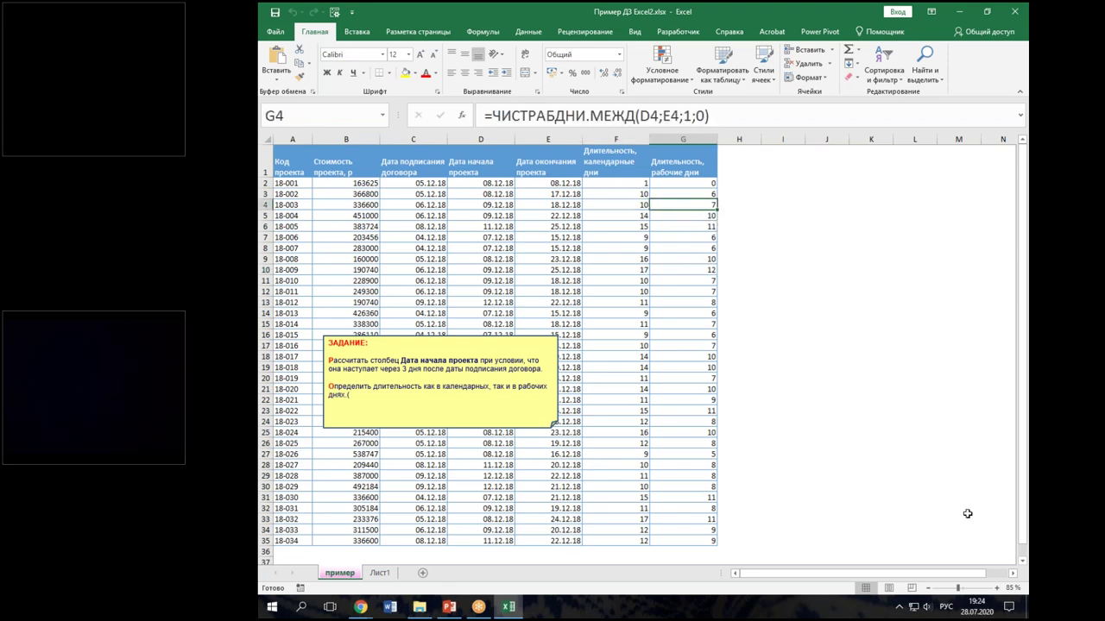
{"action": "left_click", "coordinate": [549, 216]}
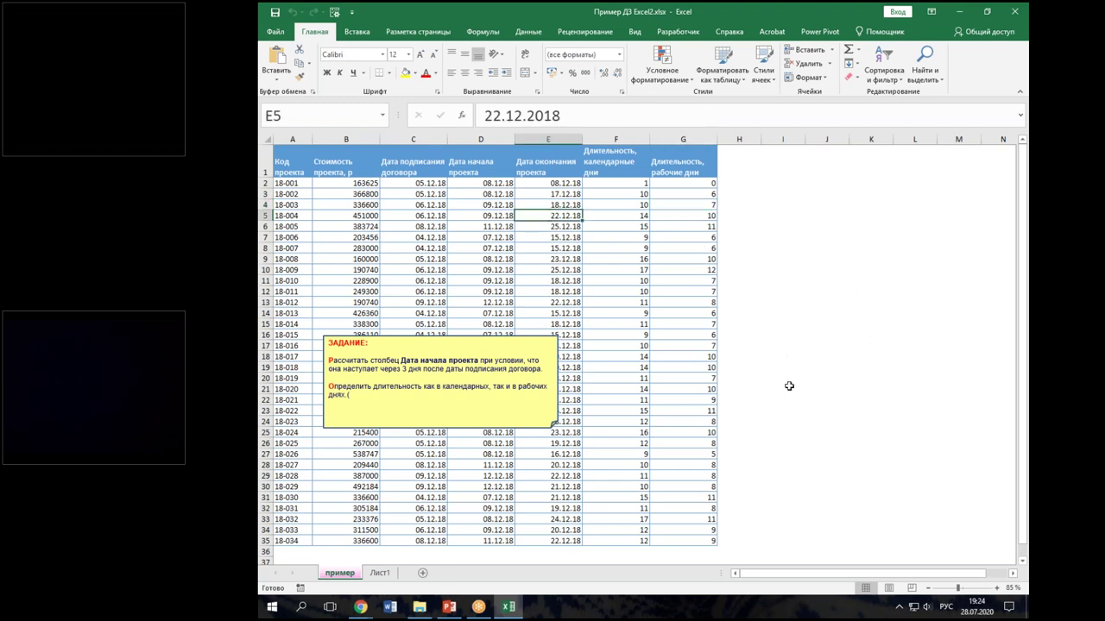
{"action": "mouse_move", "coordinate": [741, 165]}
{"action": "left_mouse_down"}
{"action": "mouse_move", "coordinate": [757, 244]}
{"action": "mouse_move", "coordinate": [917, 380]}
{"action": "mouse_move", "coordinate": [943, 383]}
{"action": "left_mouse_up"}
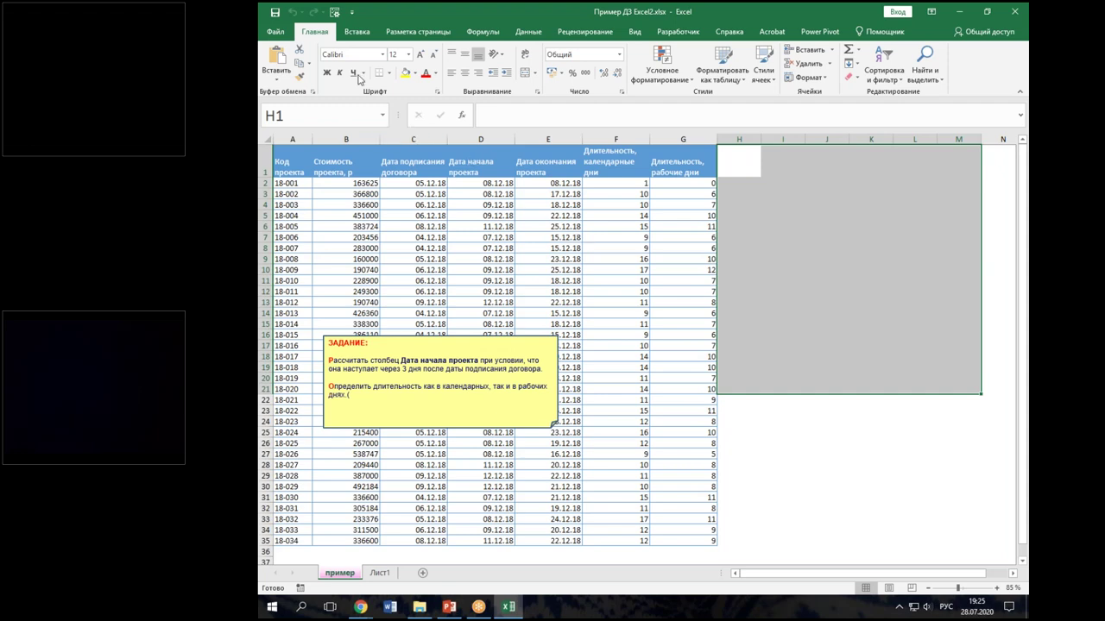
Step: Browse the File > Создать template gallery and filter to ЛИЧНЫЕ templates
{"action": "left_click", "coordinate": [274, 33]}
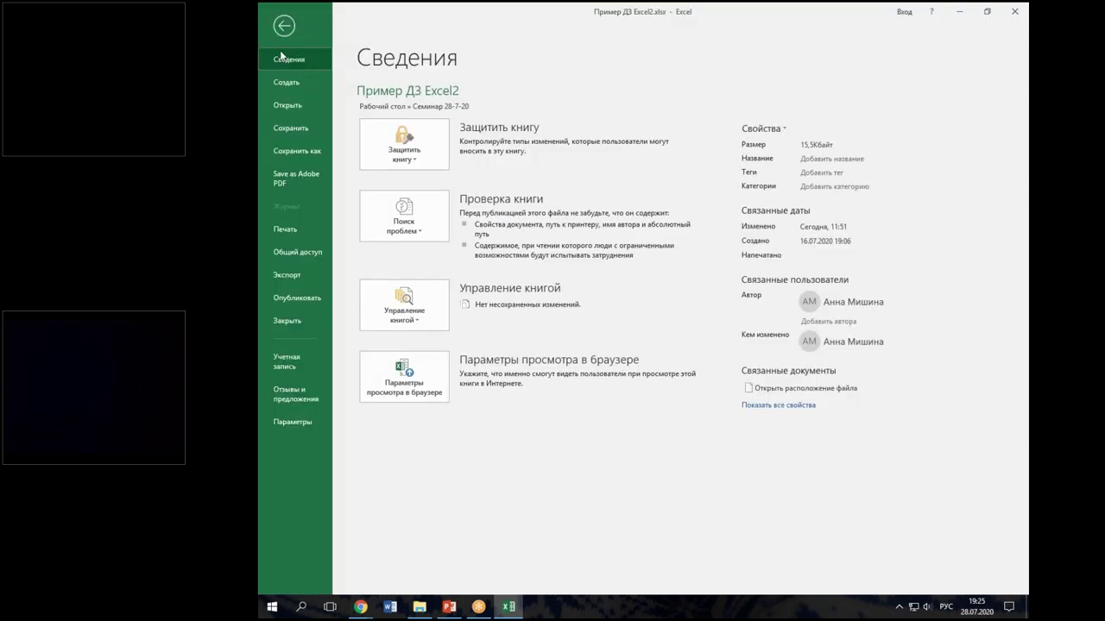
{"action": "left_click", "coordinate": [287, 85]}
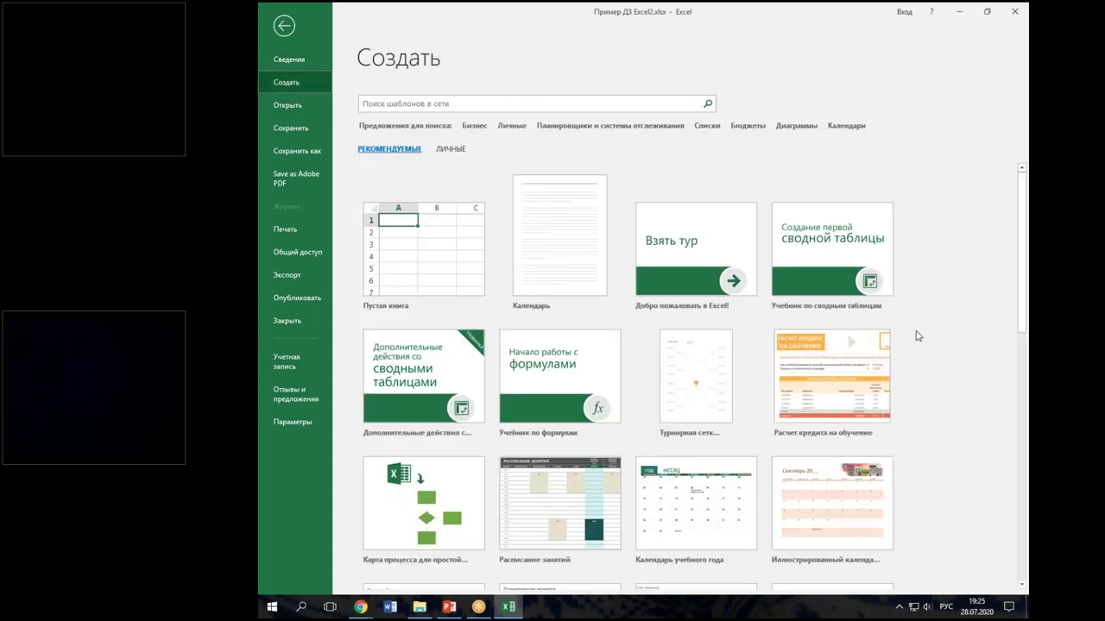
{"action": "scroll", "coordinate": [935, 455], "scroll_direction": "down", "scroll_amount": 3}
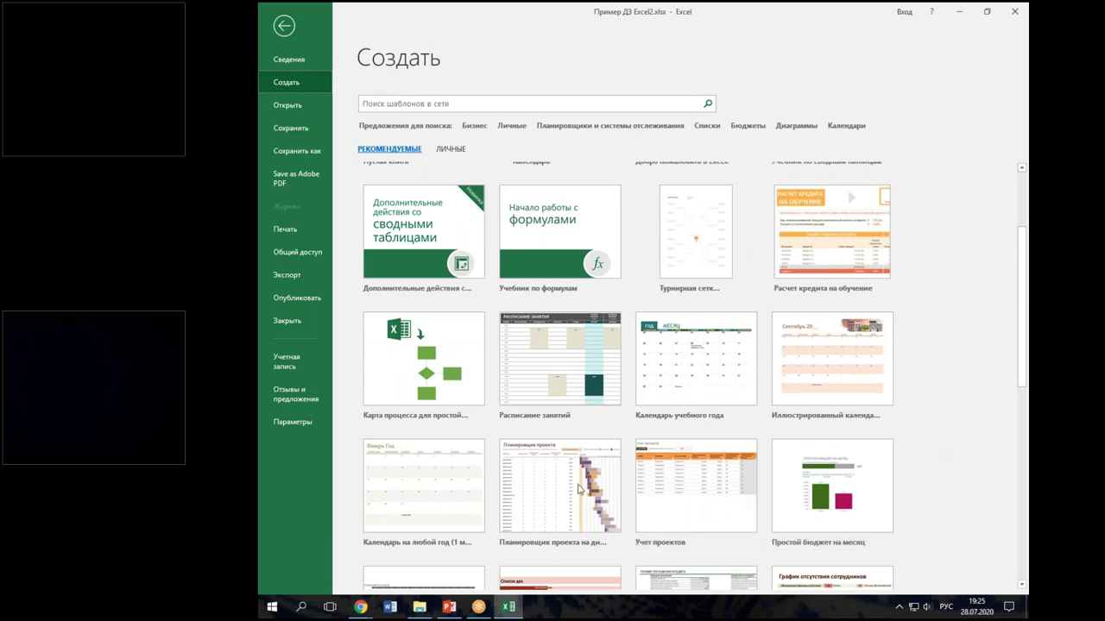
{"action": "scroll", "coordinate": [771, 362], "scroll_direction": "down", "scroll_amount": 2}
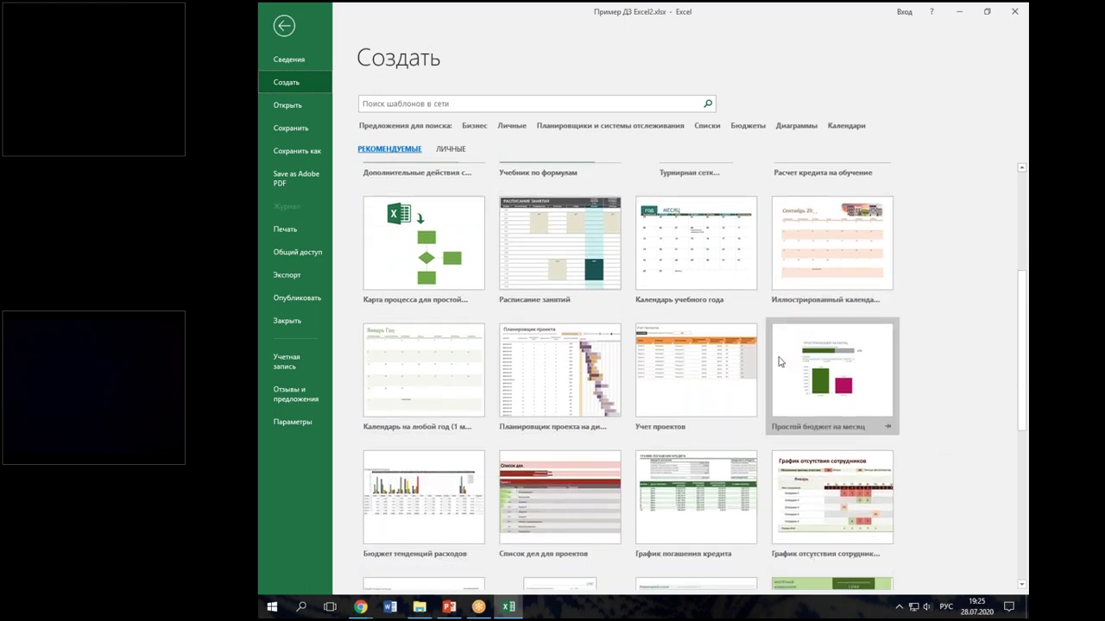
{"action": "scroll", "coordinate": [765, 360], "scroll_direction": "up", "scroll_amount": 3}
{"action": "scroll", "coordinate": [765, 361], "scroll_direction": "up", "scroll_amount": 2}
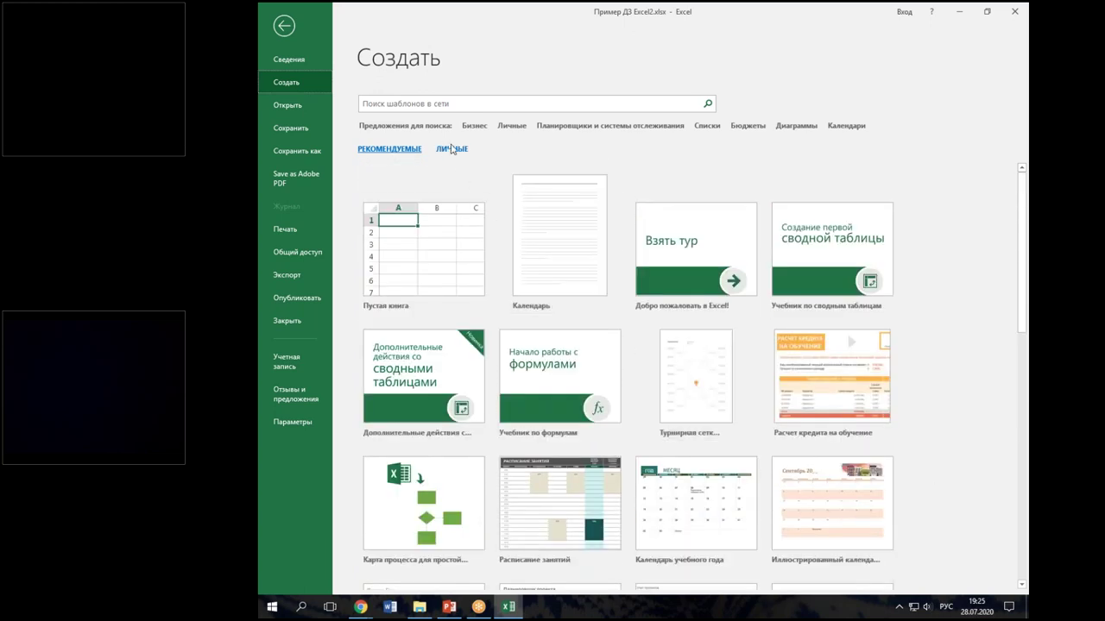
{"action": "left_click", "coordinate": [452, 149]}
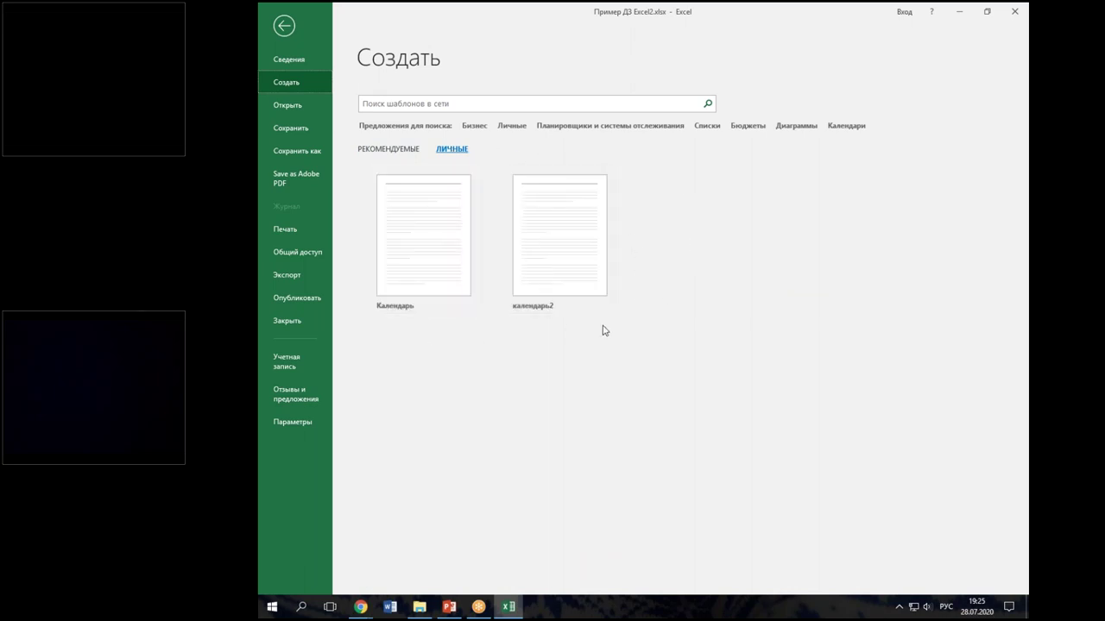
Step: Create Календарь1 from the Календарь template and shift the red and green calendar pictures left
{"action": "left_click", "coordinate": [430, 264]}
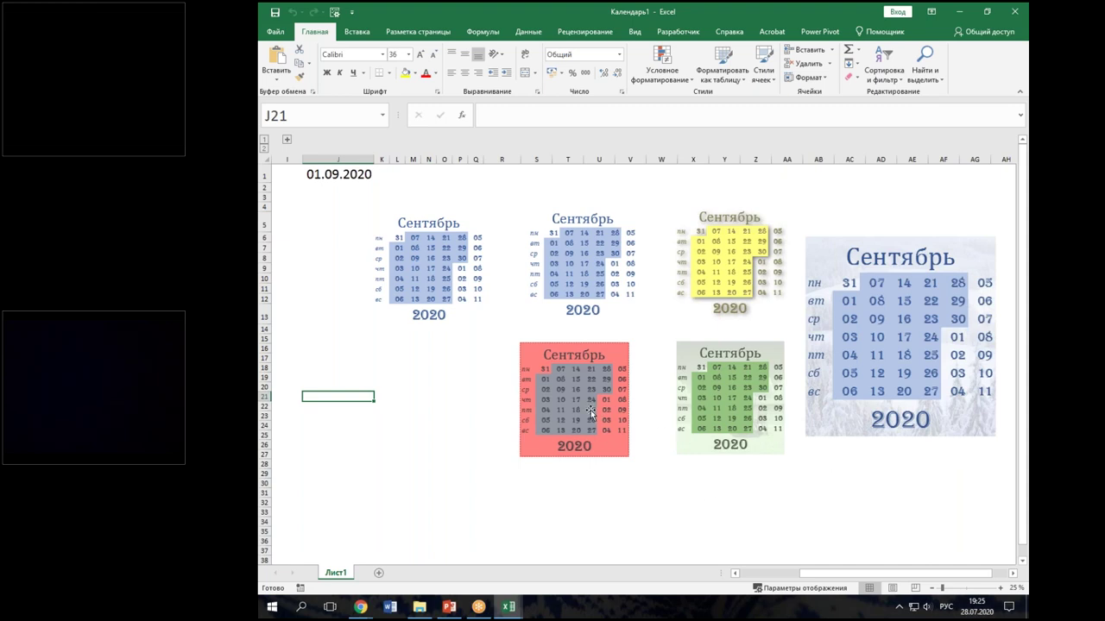
{"action": "left_click_drag", "start_coordinate": [599, 409], "coordinate": [457, 415]}
{"action": "left_click_drag", "start_coordinate": [725, 419], "coordinate": [578, 427]}
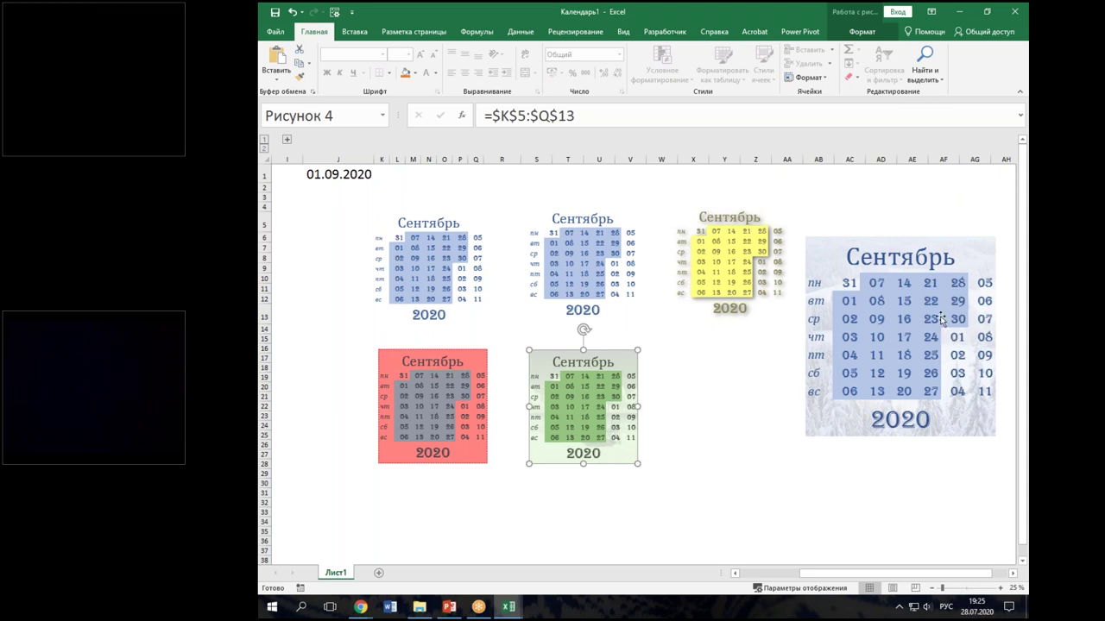
{"action": "left_click", "coordinate": [936, 387]}
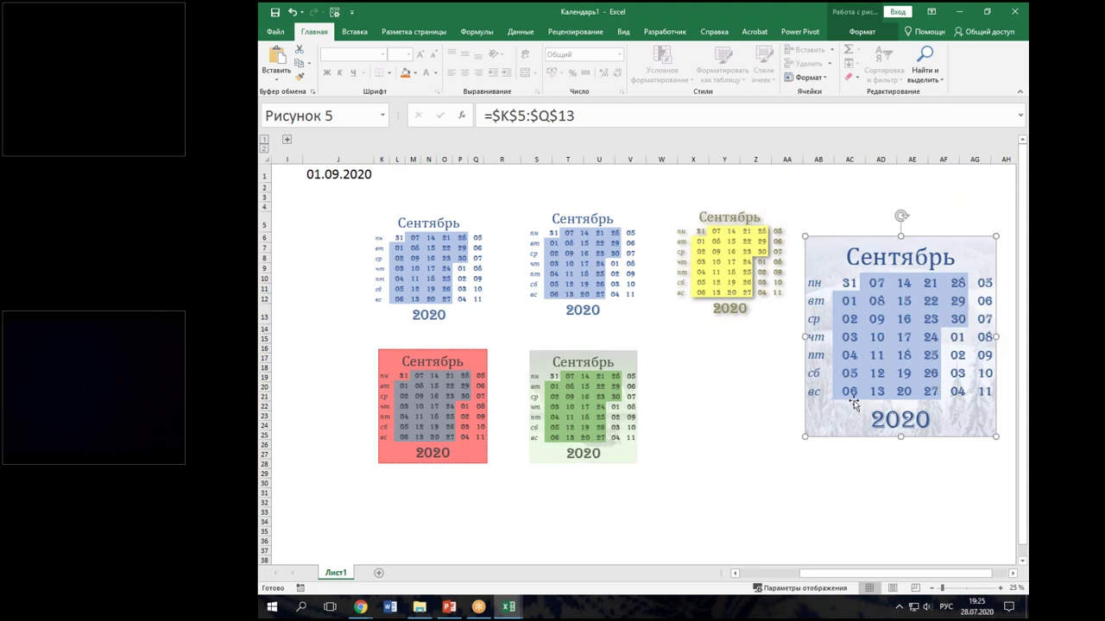
Step: Enter 1-12-18 in J1 so the driving date becomes 01.12.2018
{"action": "left_click", "coordinate": [324, 175]}
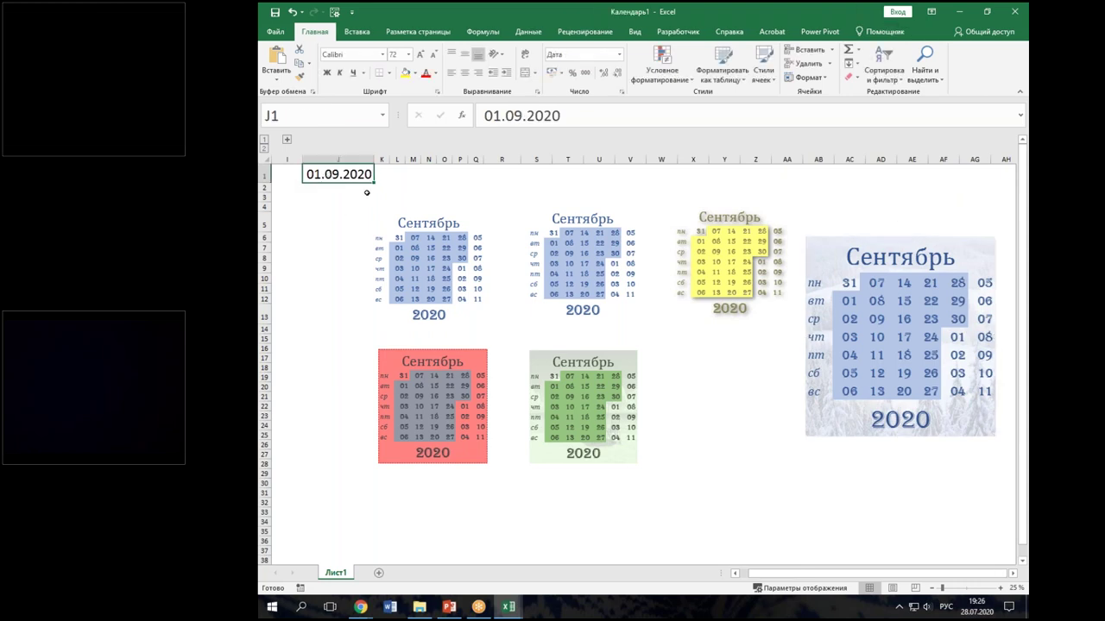
{"action": "type", "text": "1-12-18"}
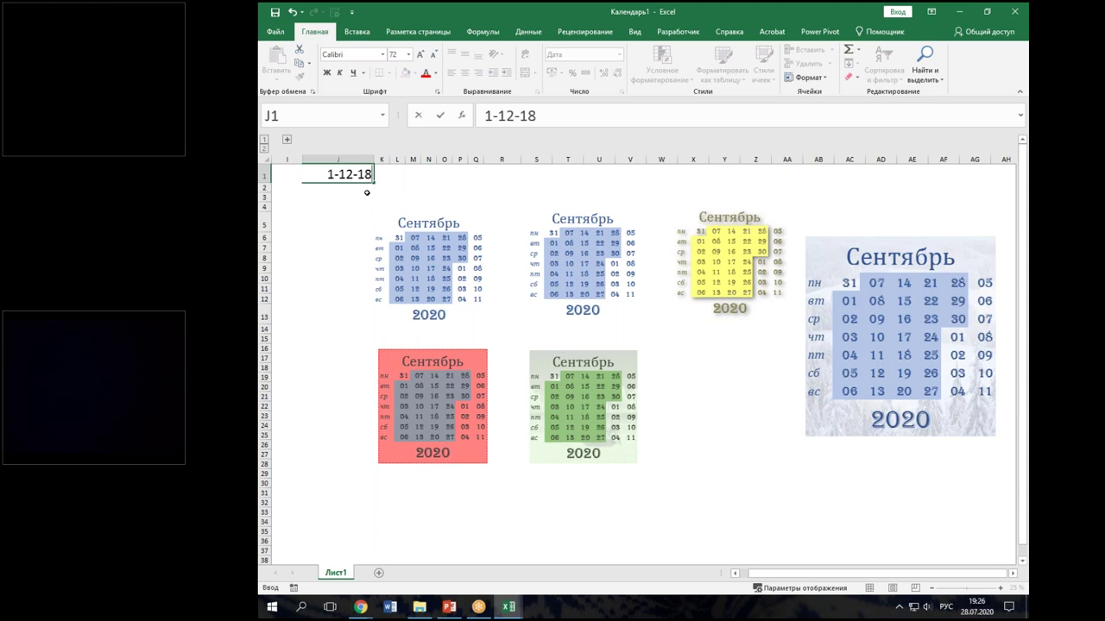
{"action": "key", "text": "Return"}
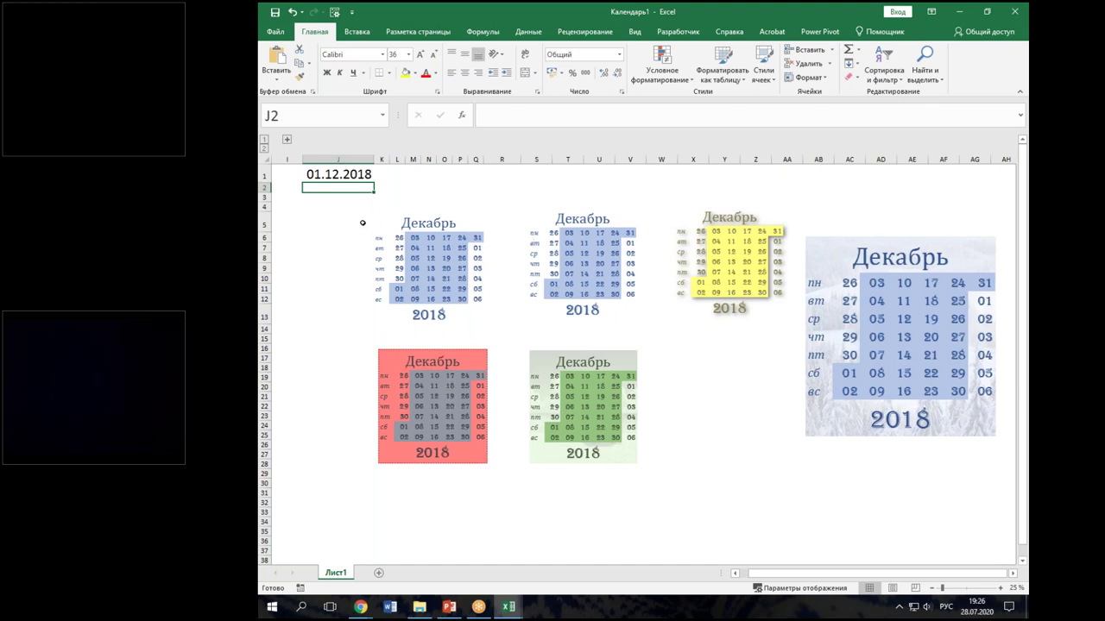
Step: Check each calendar picture's =$K$5:$Q$13 link and reselect the large December calendar
{"action": "left_click", "coordinate": [582, 294]}
{"action": "left_click", "coordinate": [719, 283]}
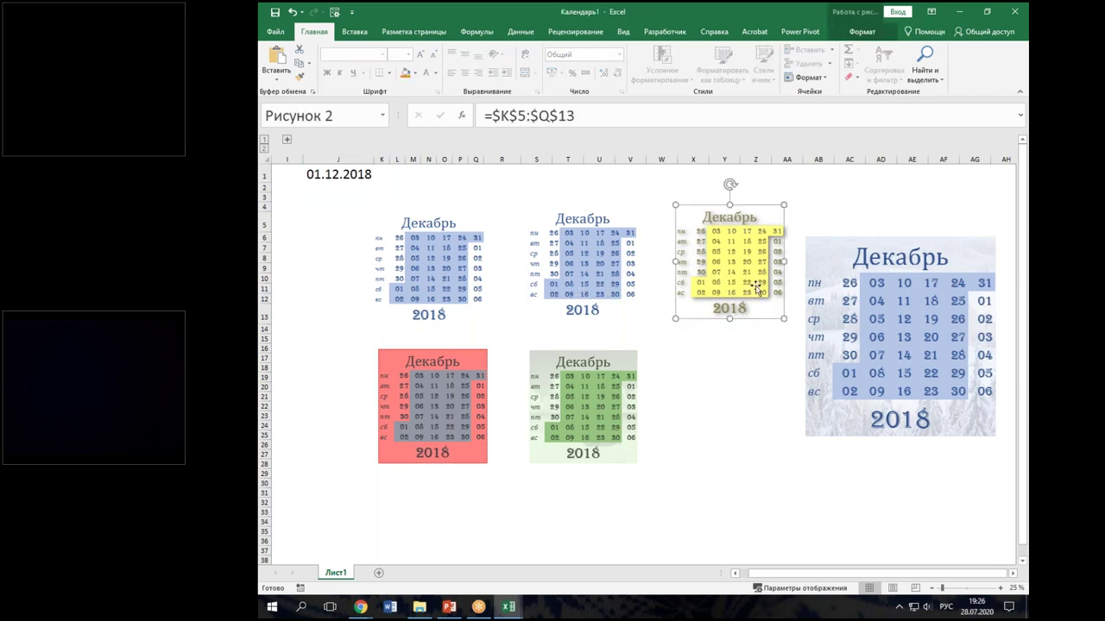
{"action": "left_click", "coordinate": [881, 337]}
{"action": "left_click", "coordinate": [602, 434]}
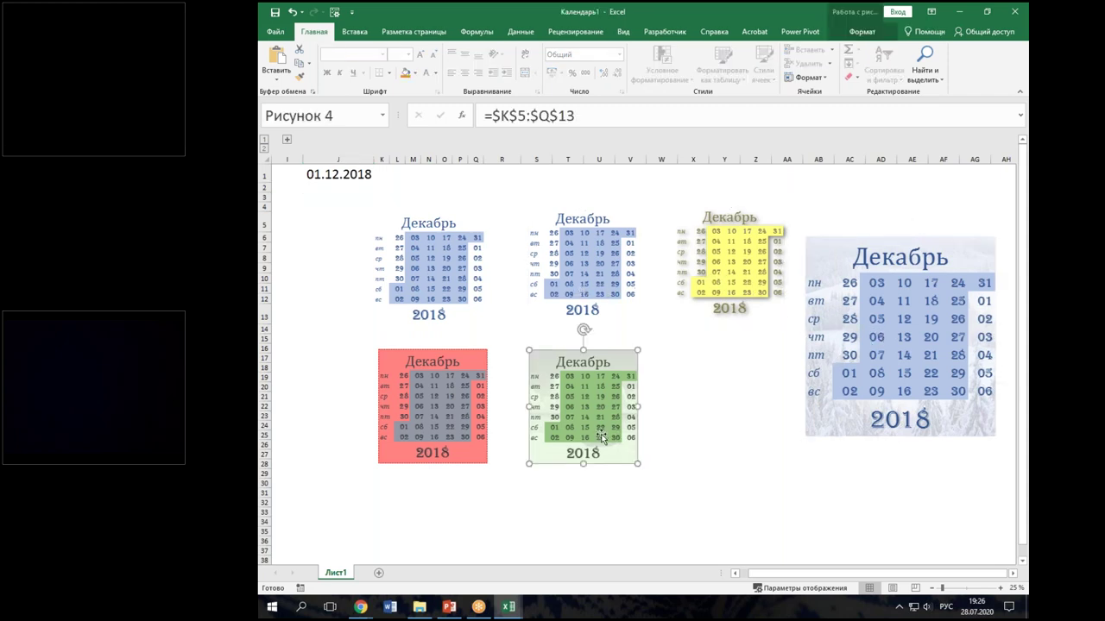
{"action": "left_click", "coordinate": [434, 430]}
{"action": "left_click_drag", "start_coordinate": [374, 223], "coordinate": [430, 318]}
{"action": "left_click", "coordinate": [773, 481]}
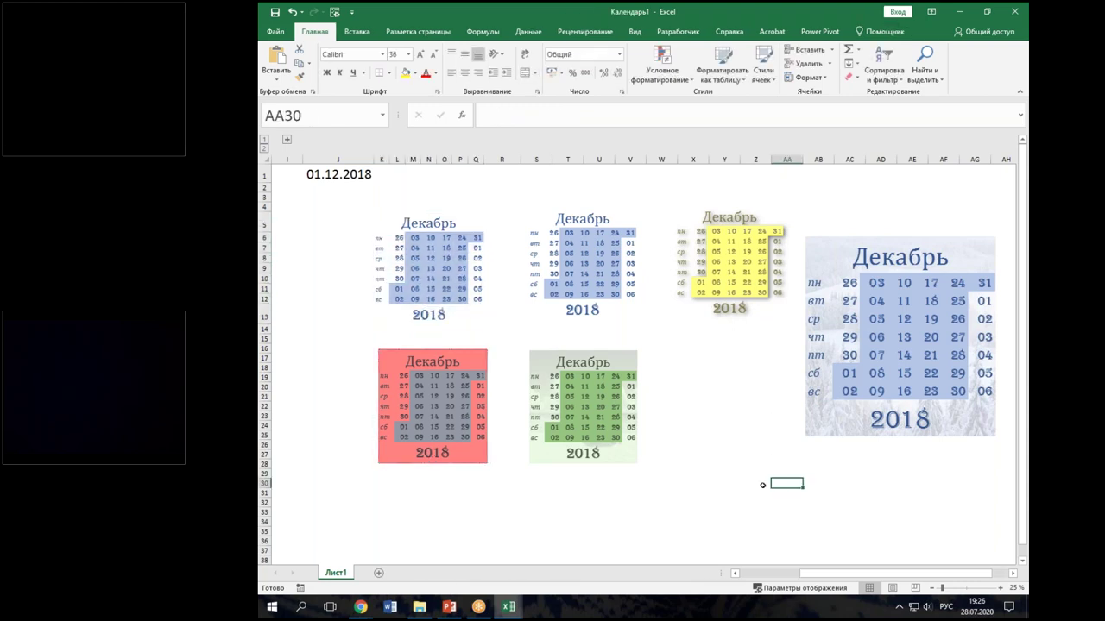
{"action": "left_click", "coordinate": [846, 430]}
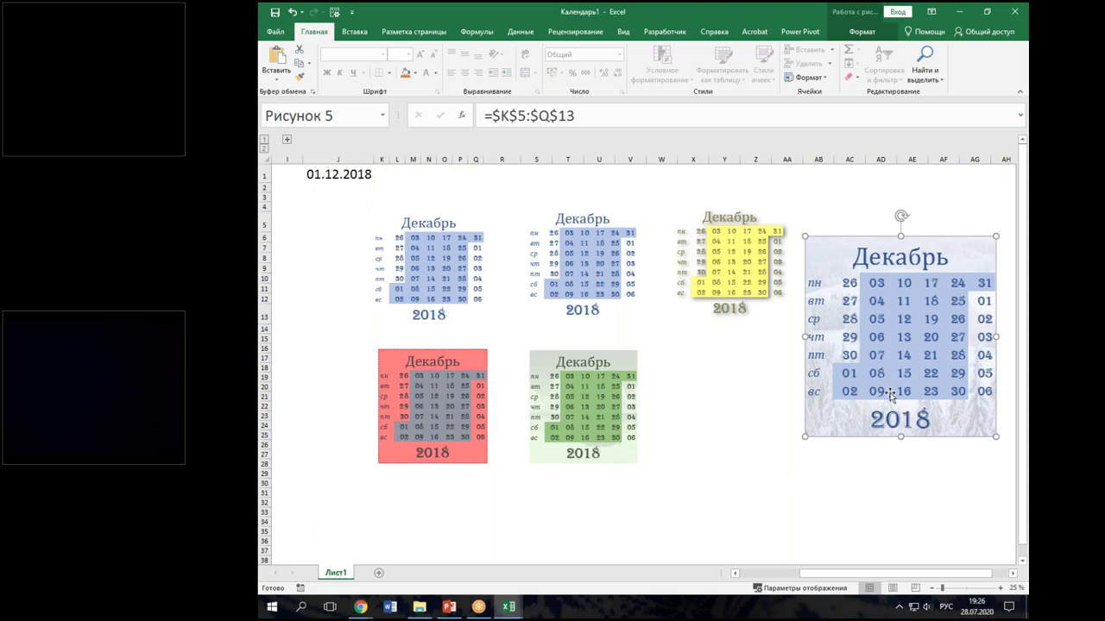
{"action": "left_click", "coordinate": [508, 606]}
Step: Paste the December calendar as a picture at H2 in Пример ДЗ Excel2
{"action": "left_click", "coordinate": [464, 568]}
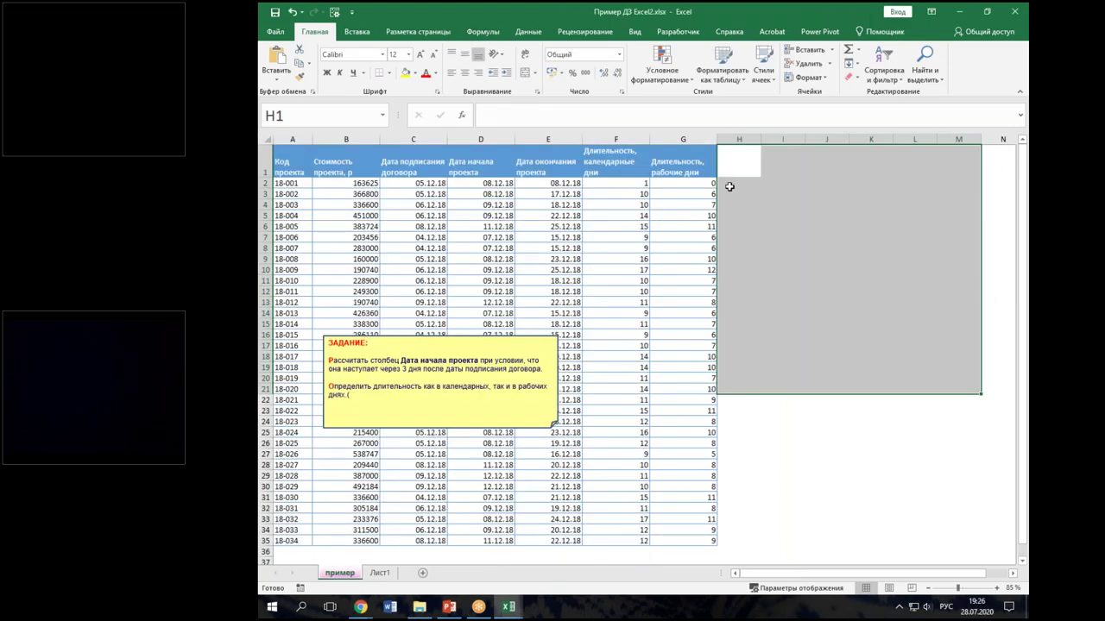
{"action": "left_click", "coordinate": [730, 186]}
{"action": "right_click", "coordinate": [727, 186]}
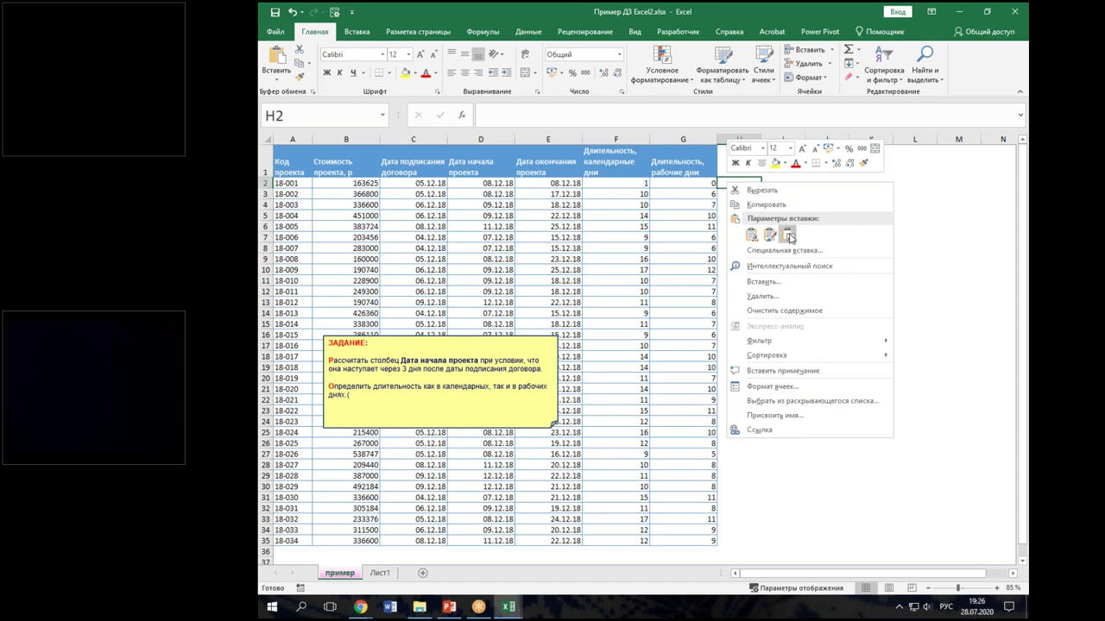
{"action": "left_click", "coordinate": [788, 235]}
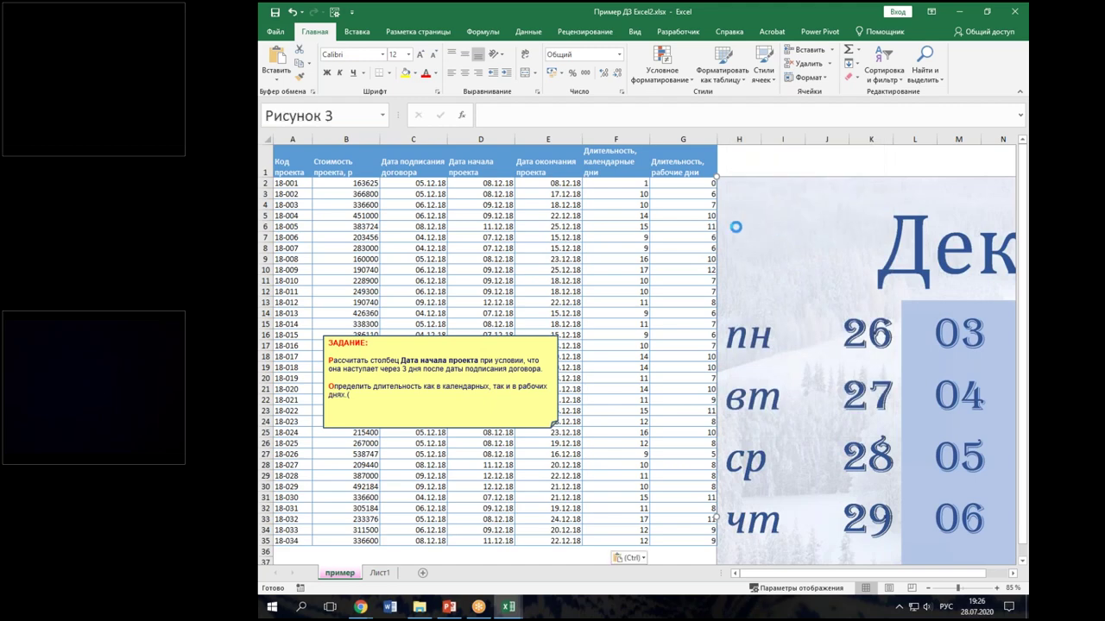
Step: Shrink the calendar picture and move it beside the project table
{"action": "scroll", "coordinate": [735, 227], "scroll_direction": "down", "scroll_amount": 1, "text": "ctrl"}
{"action": "scroll", "coordinate": [892, 233], "scroll_direction": "down", "scroll_amount": 1, "text": "ctrl"}
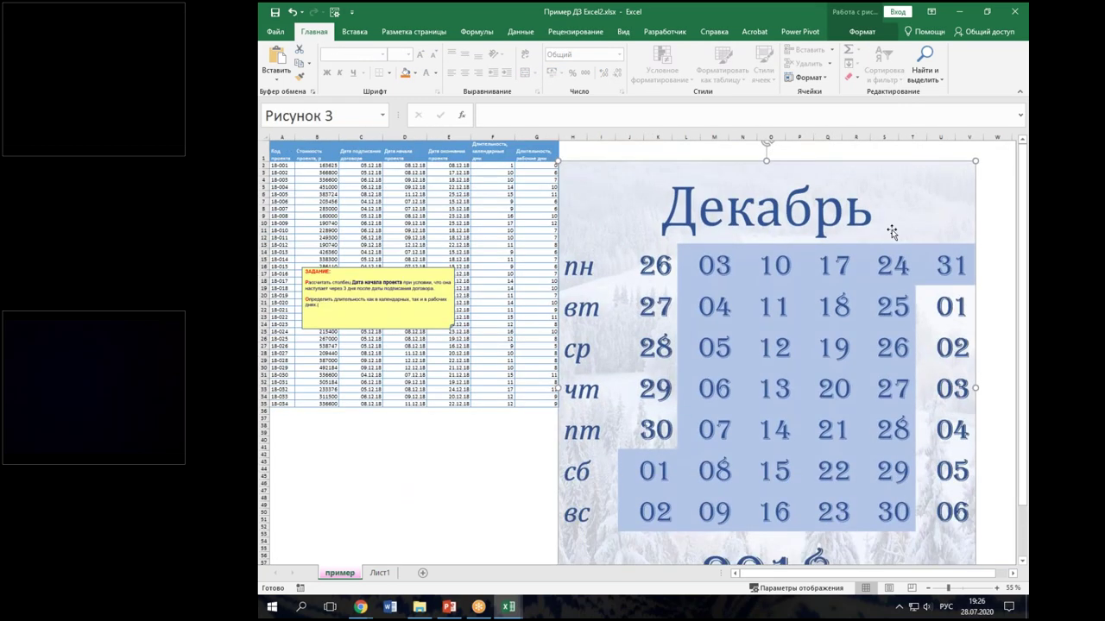
{"action": "left_click_drag", "start_coordinate": [971, 163], "coordinate": [702, 449]}
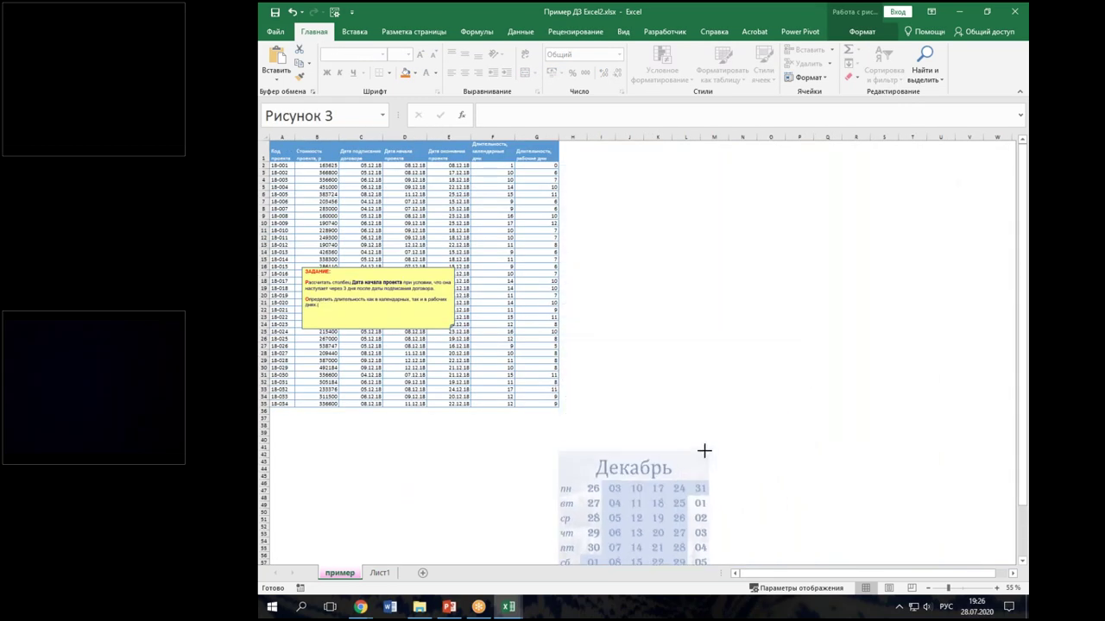
{"action": "left_click_drag", "start_coordinate": [655, 496], "coordinate": [677, 223]}
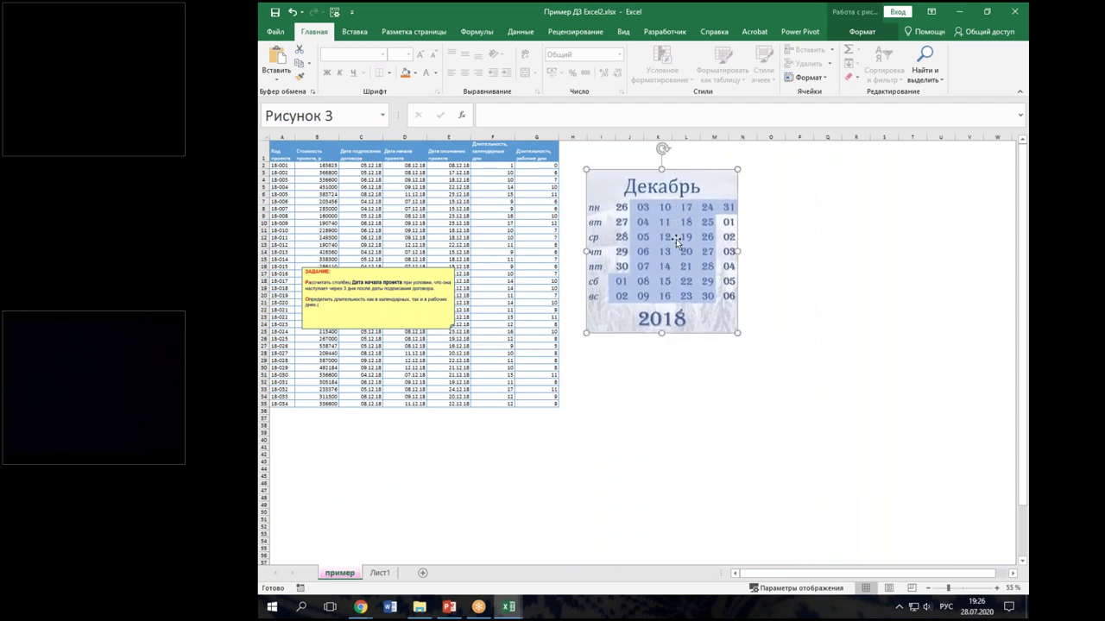
{"action": "scroll", "coordinate": [676, 239], "scroll_direction": "up", "scroll_amount": 1, "text": "ctrl"}
{"action": "left_click_drag", "start_coordinate": [852, 490], "coordinate": [264, 509]}
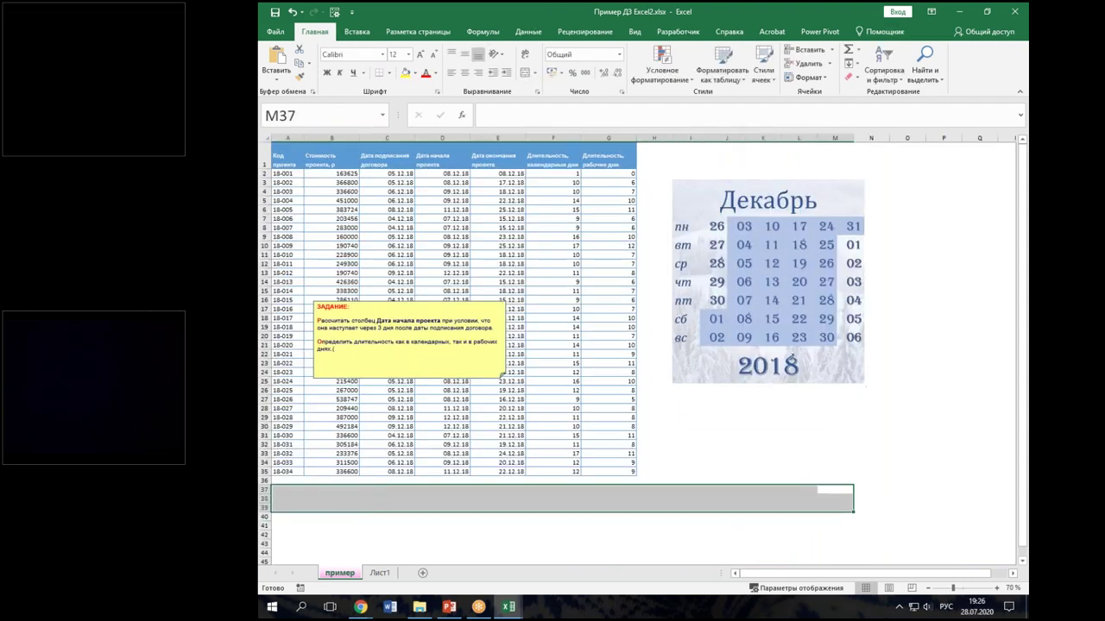
Step: Inspect row 2's start date, end date, calendar-day and working-day formulas in D2–G2
{"action": "left_click", "coordinate": [456, 175]}
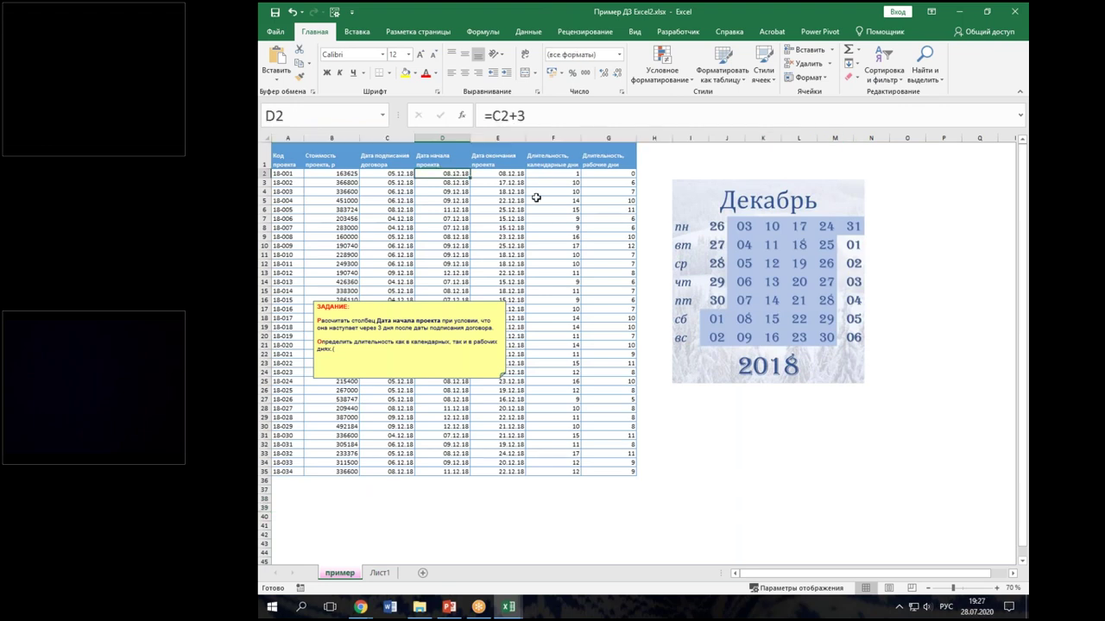
{"action": "left_click", "coordinate": [505, 175]}
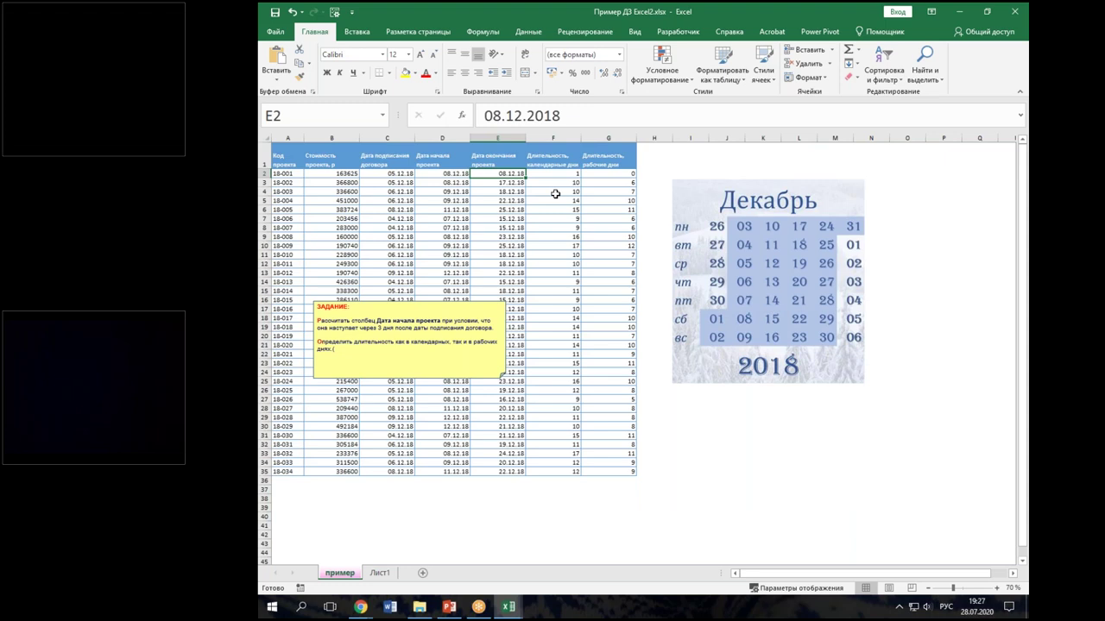
{"action": "scroll", "coordinate": [555, 195], "scroll_direction": "up", "scroll_amount": 1}
{"action": "left_click", "coordinate": [621, 183]}
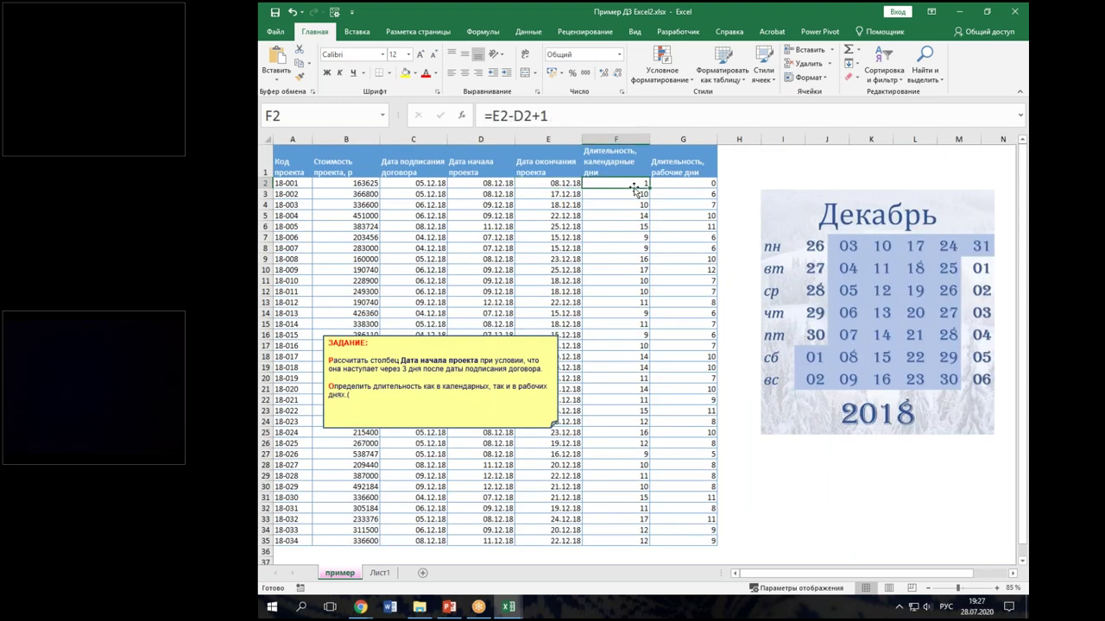
{"action": "left_click", "coordinate": [673, 185]}
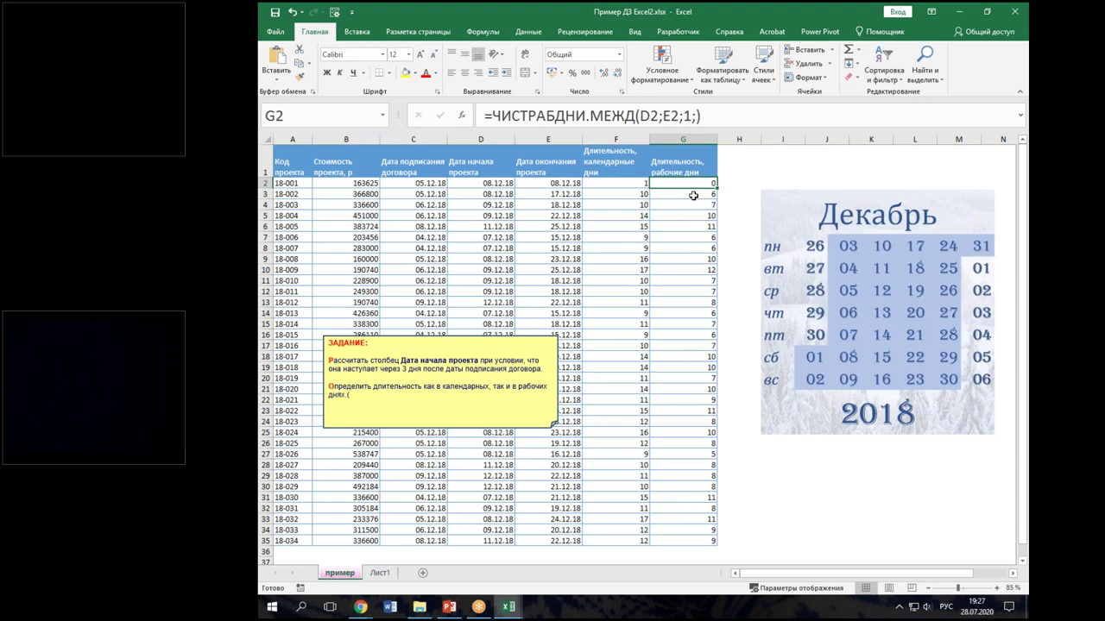
Step: Check row 3, where G3 returns 6 working days for 08.12.18–17.12.18, then open Лист1
{"action": "left_click", "coordinate": [485, 194]}
{"action": "left_click", "coordinate": [533, 195]}
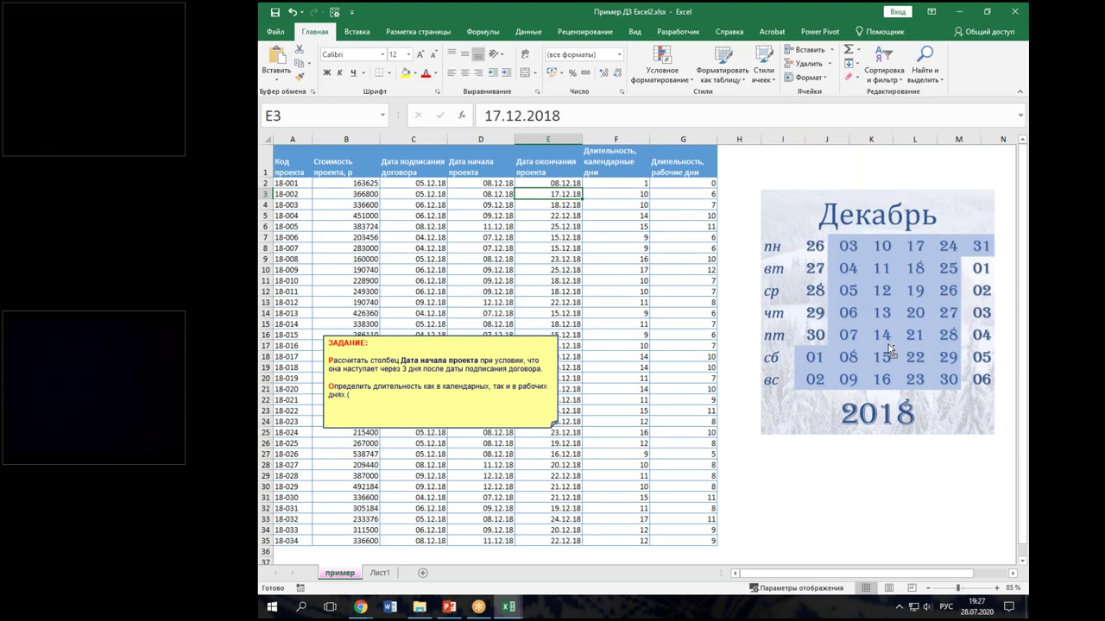
{"action": "left_click_drag", "start_coordinate": [868, 235], "coordinate": [894, 344]}
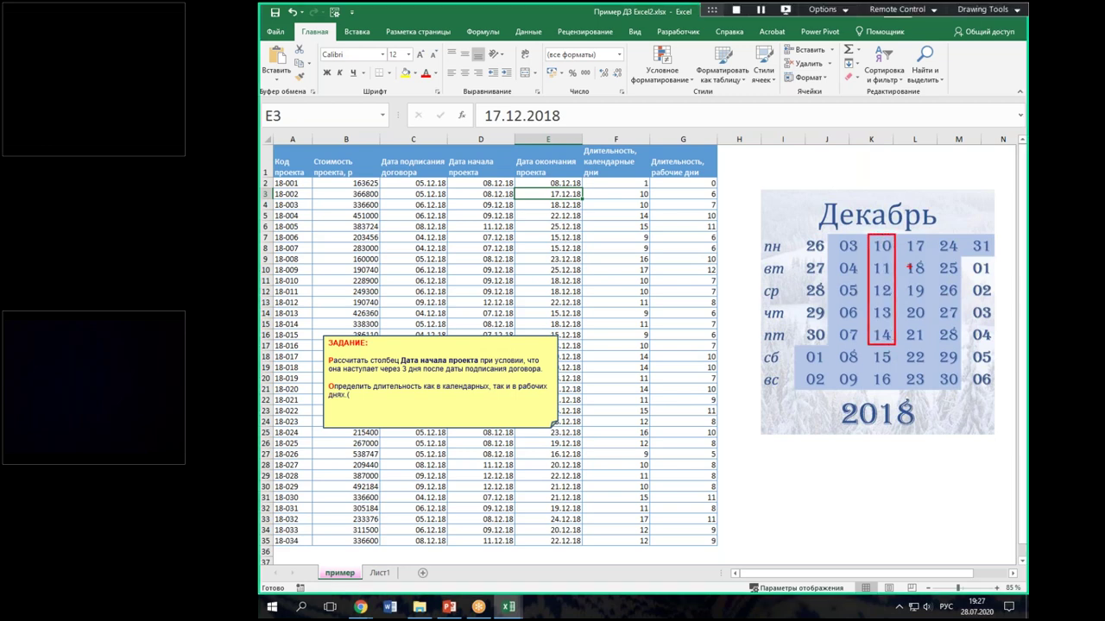
{"action": "left_click_drag", "start_coordinate": [904, 236], "coordinate": [928, 259]}
{"action": "left_click", "coordinate": [621, 197]}
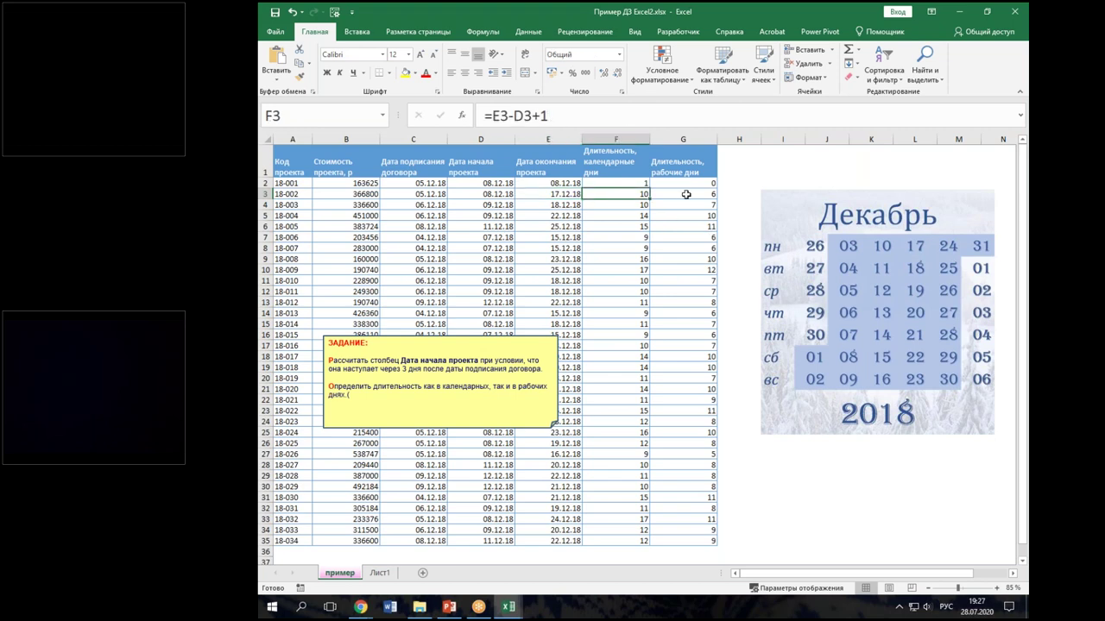
{"action": "left_click", "coordinate": [682, 193]}
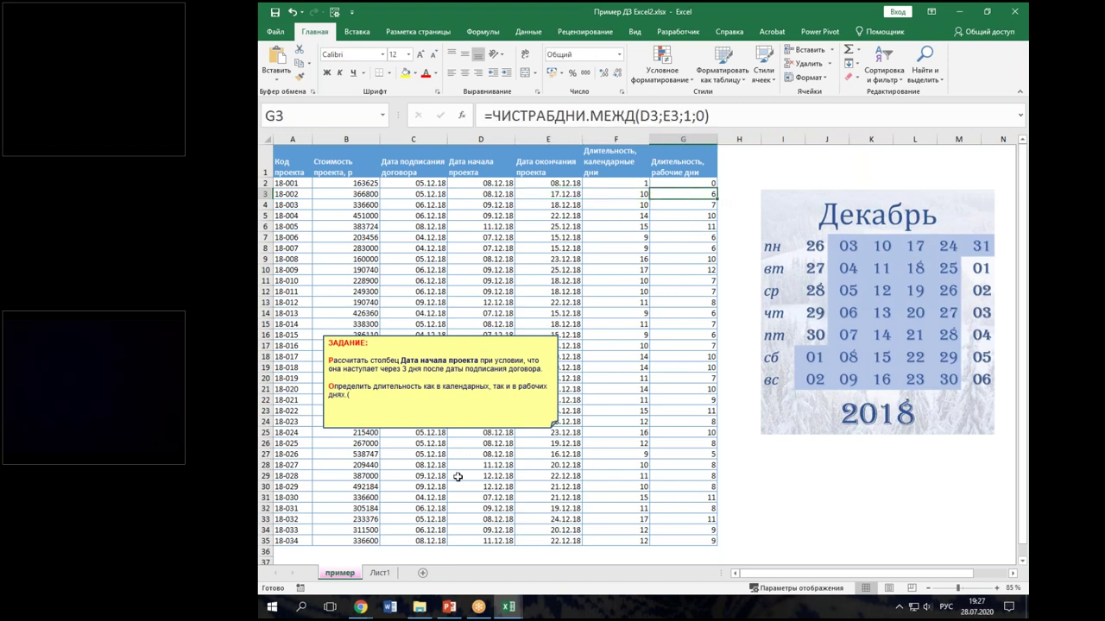
{"action": "left_click", "coordinate": [379, 574]}
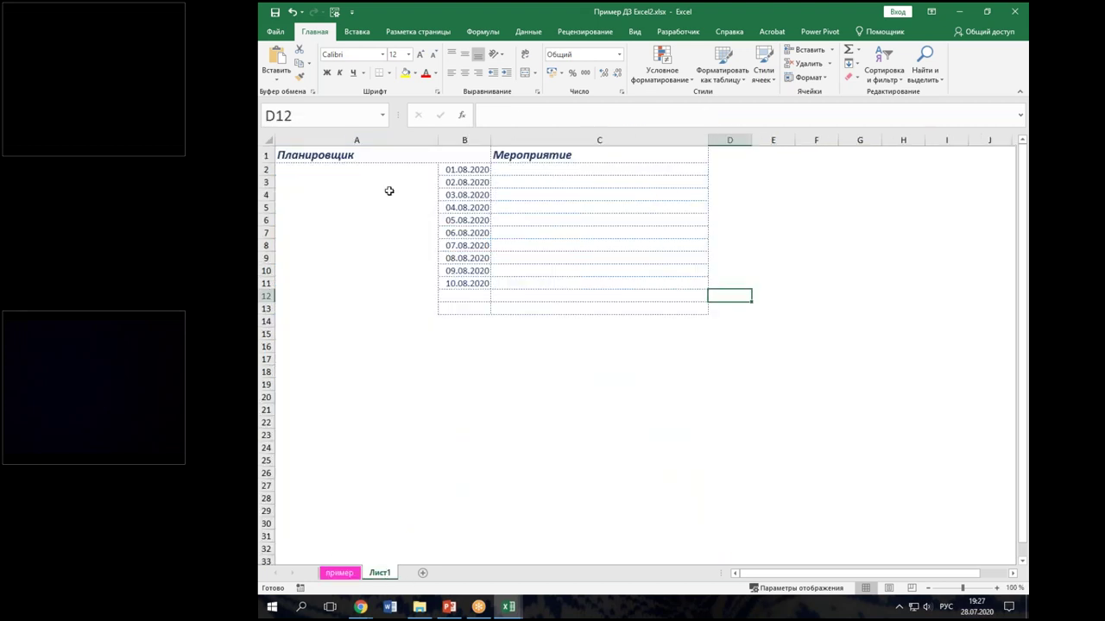
Step: In Календарь1, set J1 to 01.08.2020 and copy the yellow August 2020 calendar picture
{"action": "left_click", "coordinate": [449, 235]}
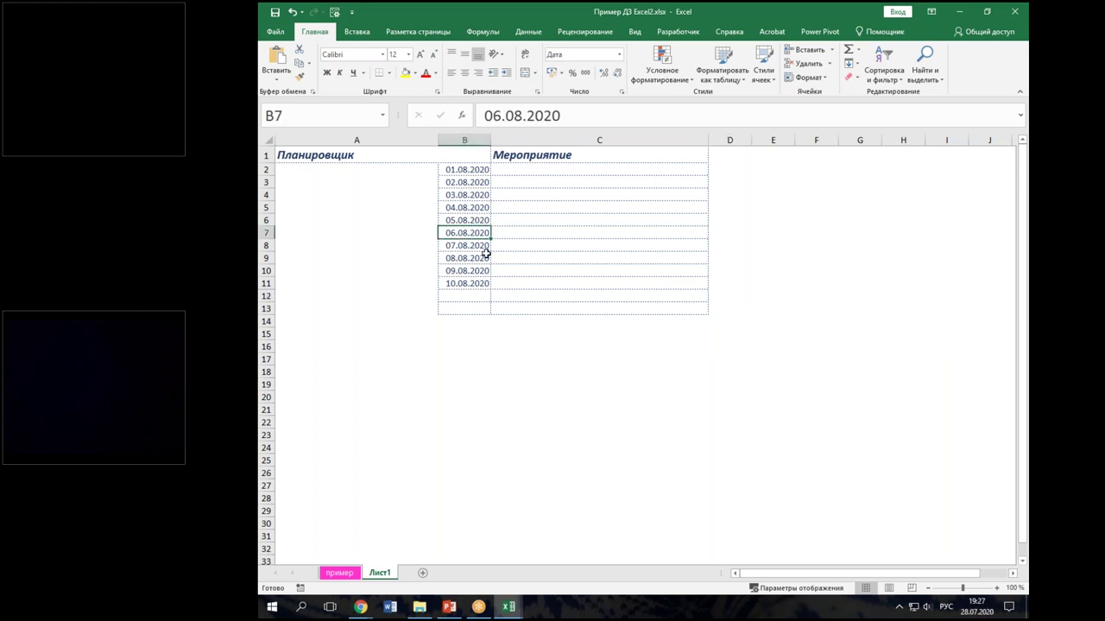
{"action": "left_click", "coordinate": [508, 607]}
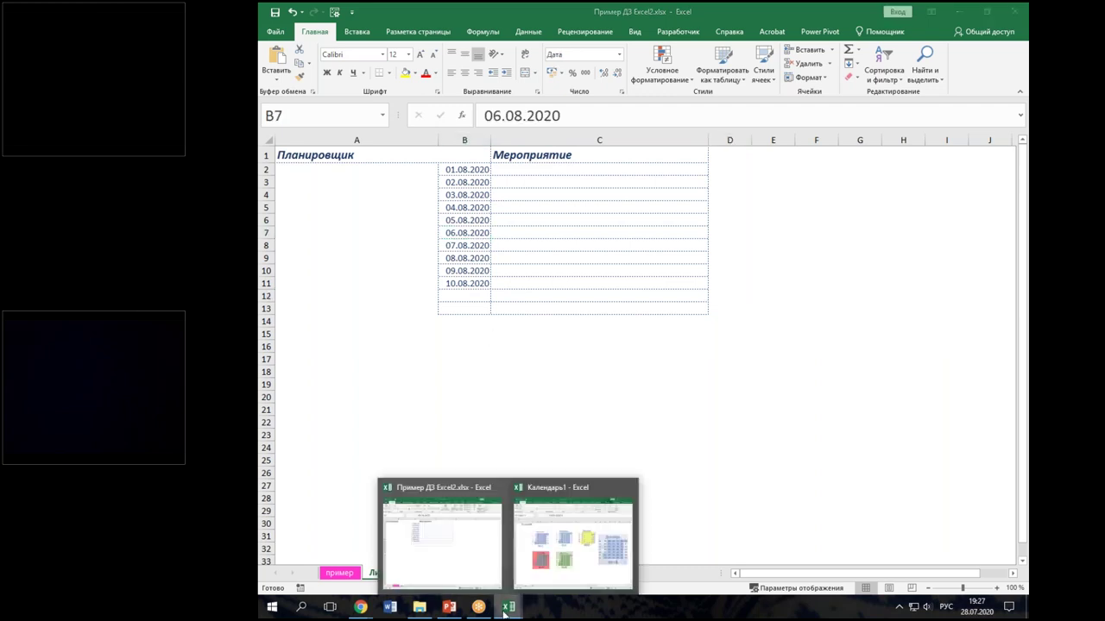
{"action": "left_click", "coordinate": [567, 574]}
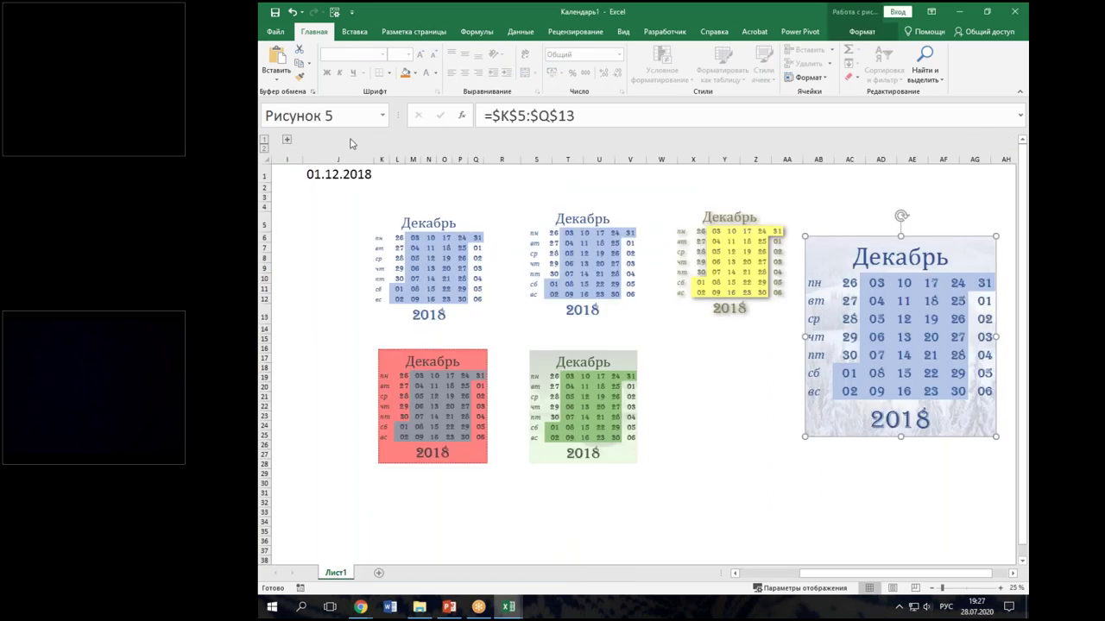
{"action": "left_click", "coordinate": [331, 176]}
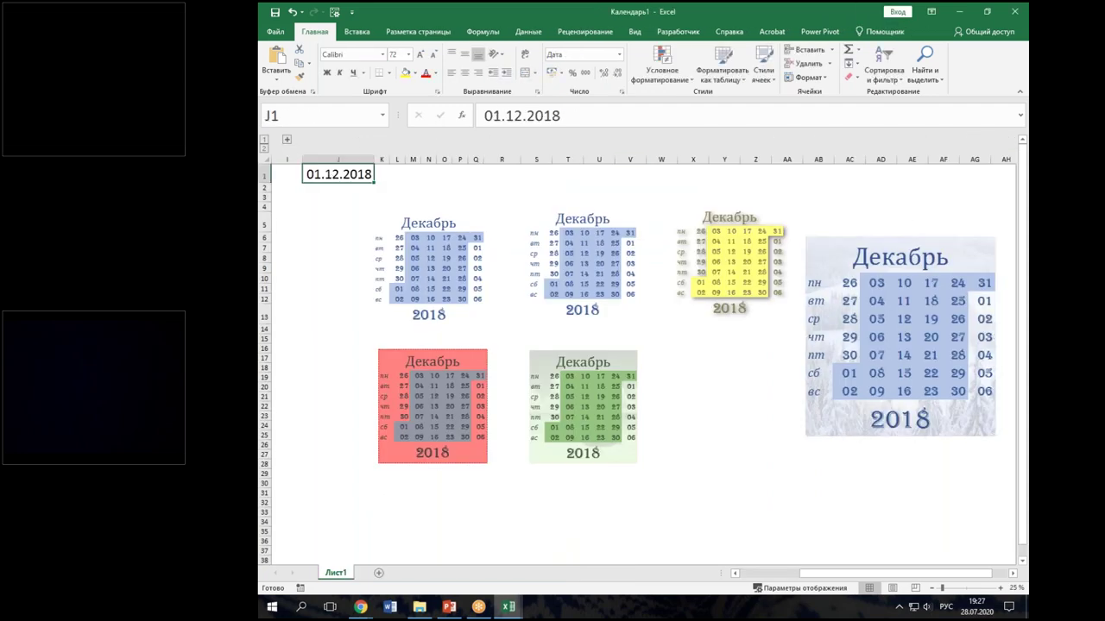
{"action": "type", "text": "1-8-20"}
{"action": "key", "text": "Return"}
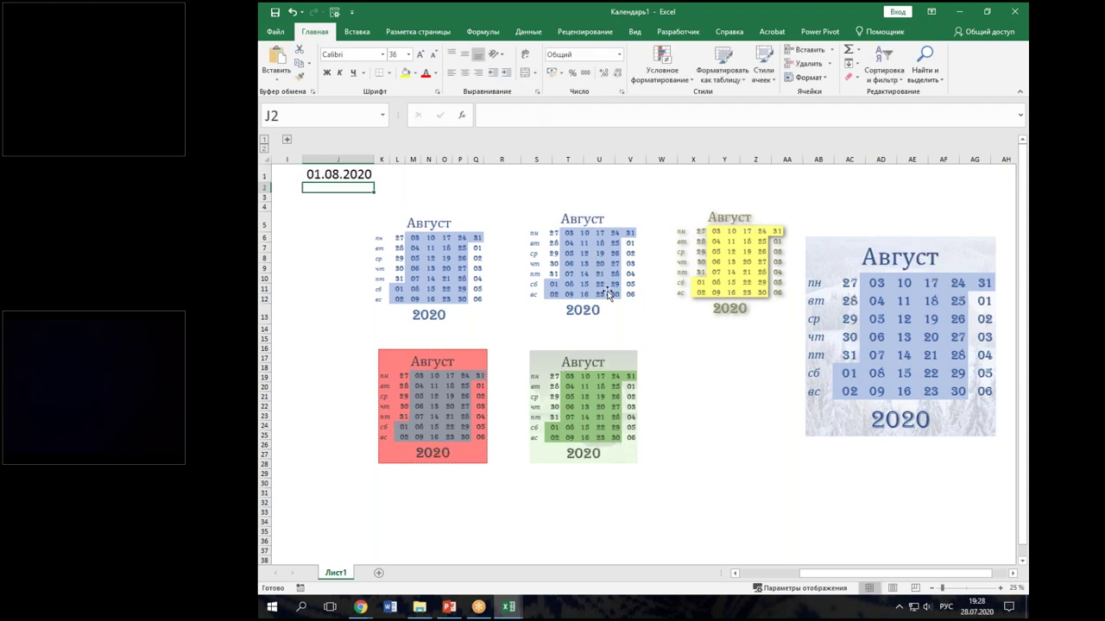
{"action": "left_click", "coordinate": [726, 283]}
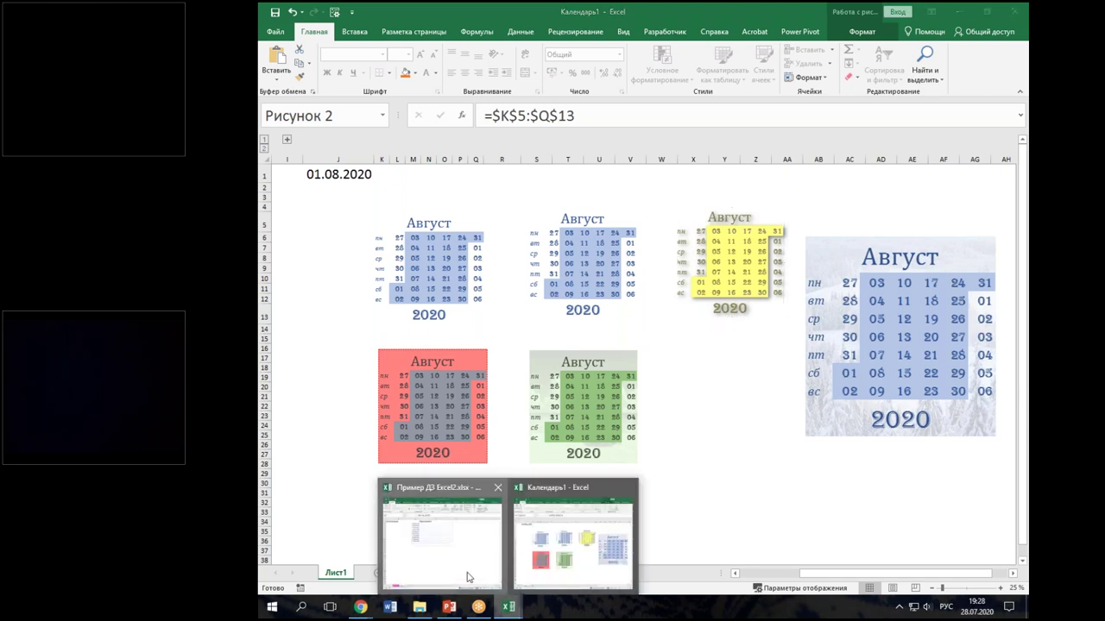
{"action": "mouse_move", "coordinate": [508, 607]}
{"action": "left_click", "coordinate": [474, 577]}
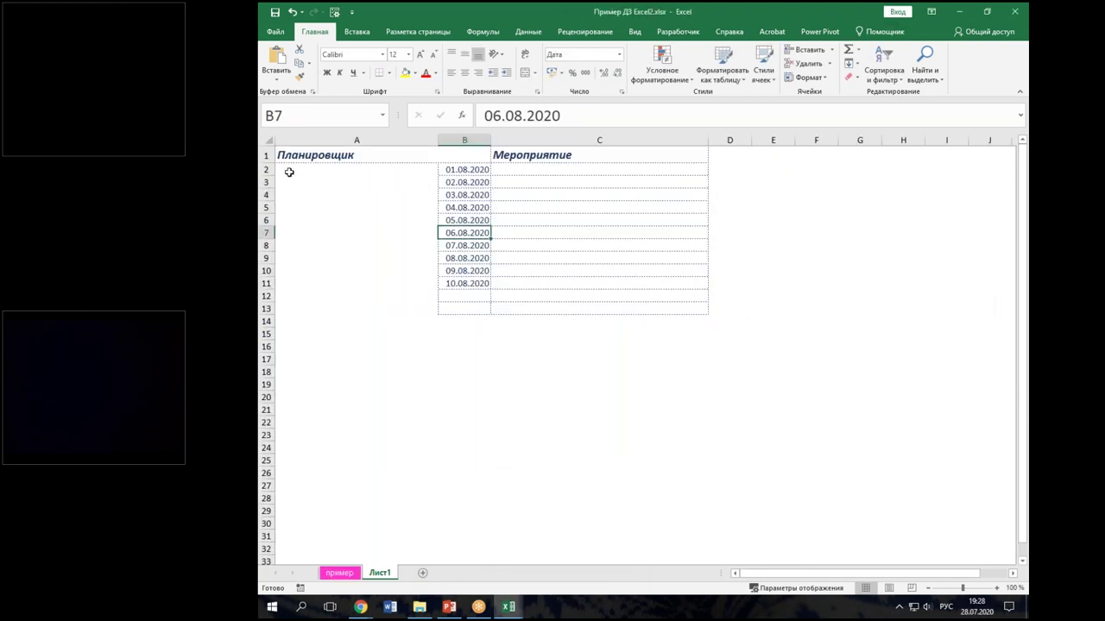
Step: Paste the yellow calendar as a picture at A2, shrink it and move it into column A
{"action": "right_click", "coordinate": [289, 172]}
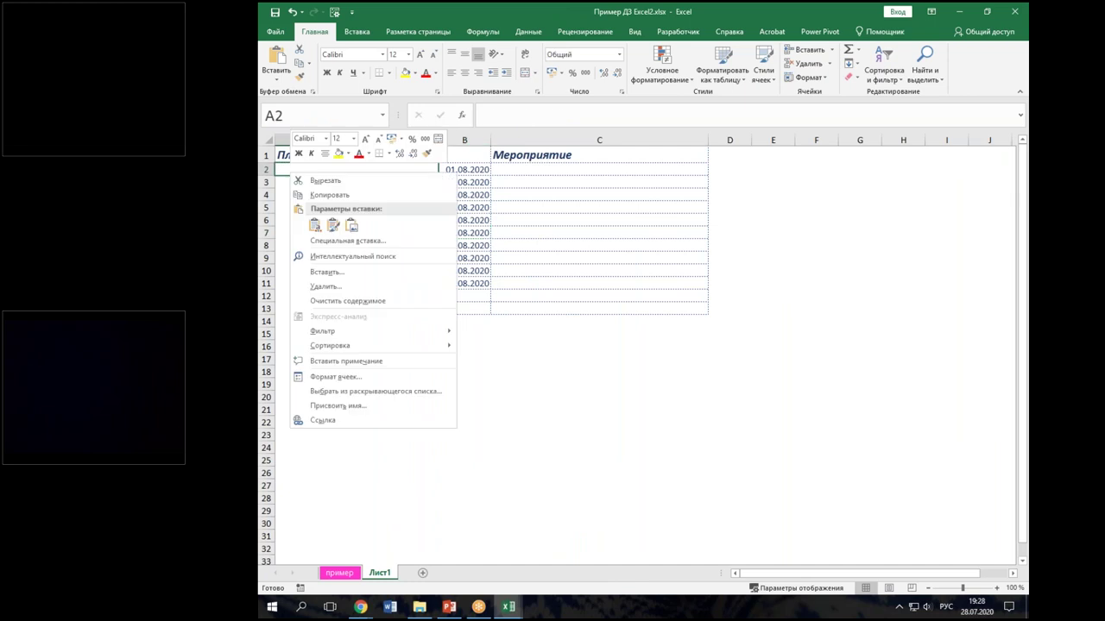
{"action": "left_click", "coordinate": [352, 225]}
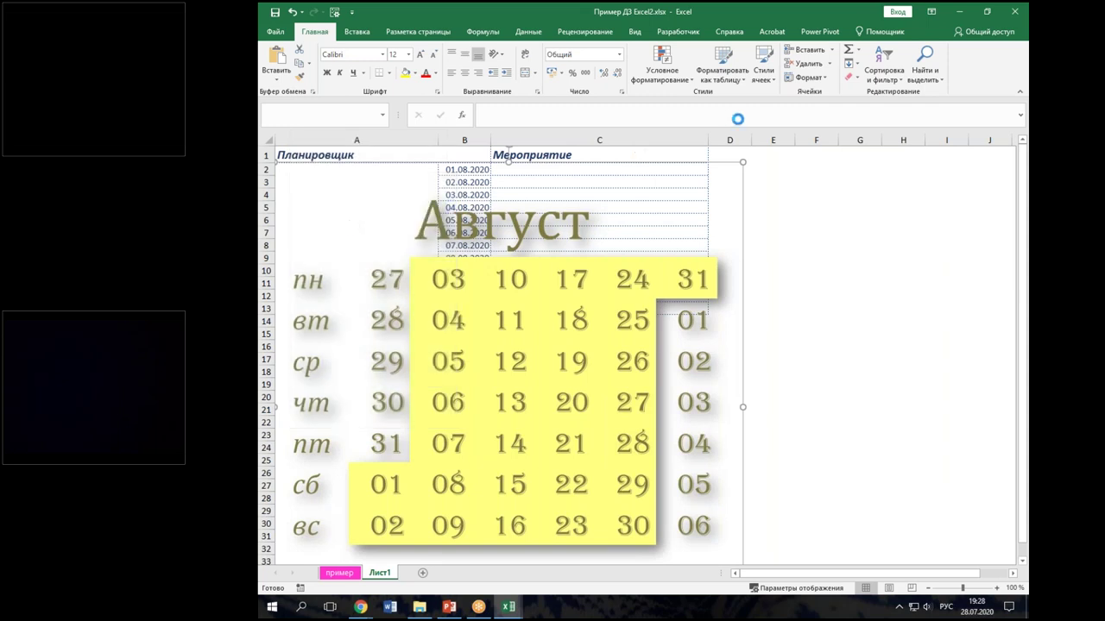
{"action": "mouse_move", "coordinate": [741, 163]}
{"action": "left_mouse_down"}
{"action": "mouse_move", "coordinate": [453, 325]}
{"action": "mouse_move", "coordinate": [357, 424]}
{"action": "left_mouse_up"}
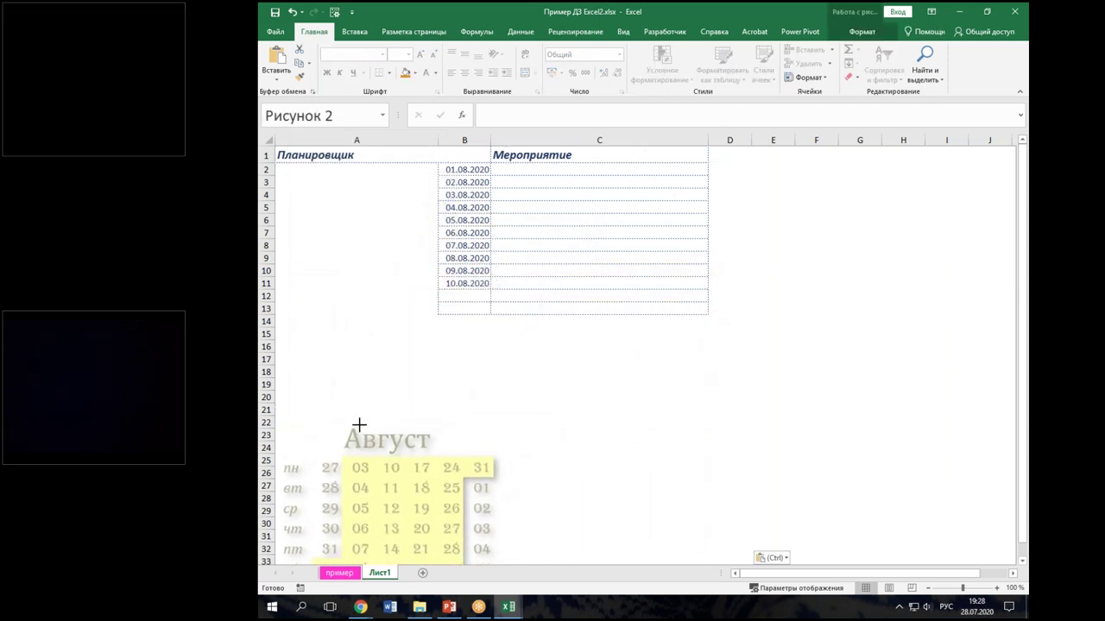
{"action": "left_click_drag", "start_coordinate": [385, 511], "coordinate": [384, 394]}
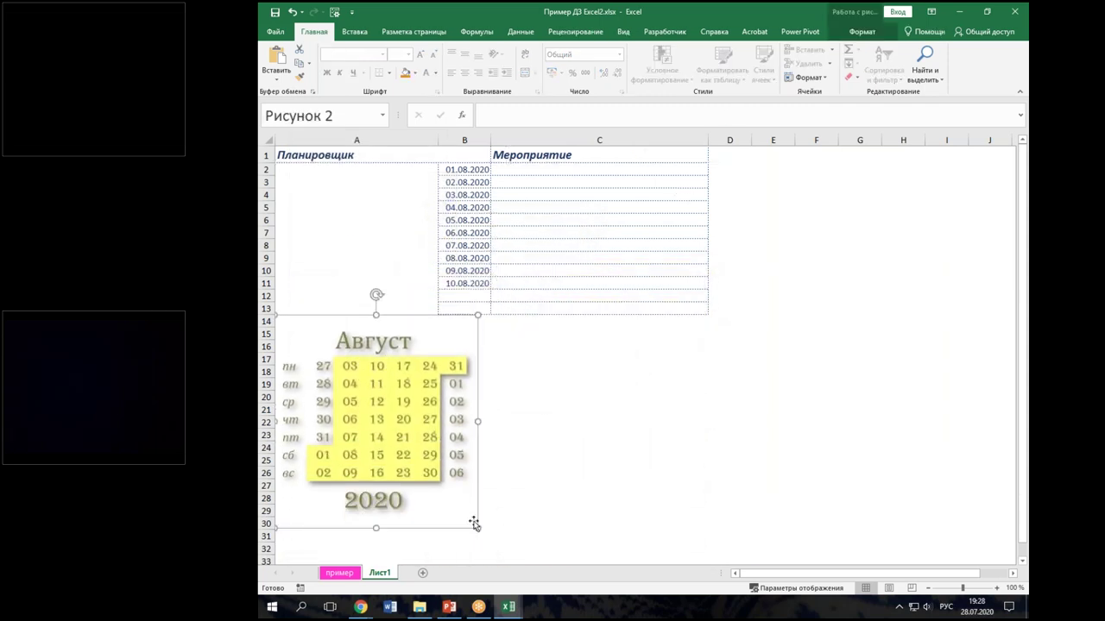
{"action": "left_click_drag", "start_coordinate": [475, 525], "coordinate": [429, 463]}
{"action": "left_click_drag", "start_coordinate": [385, 397], "coordinate": [390, 253]}
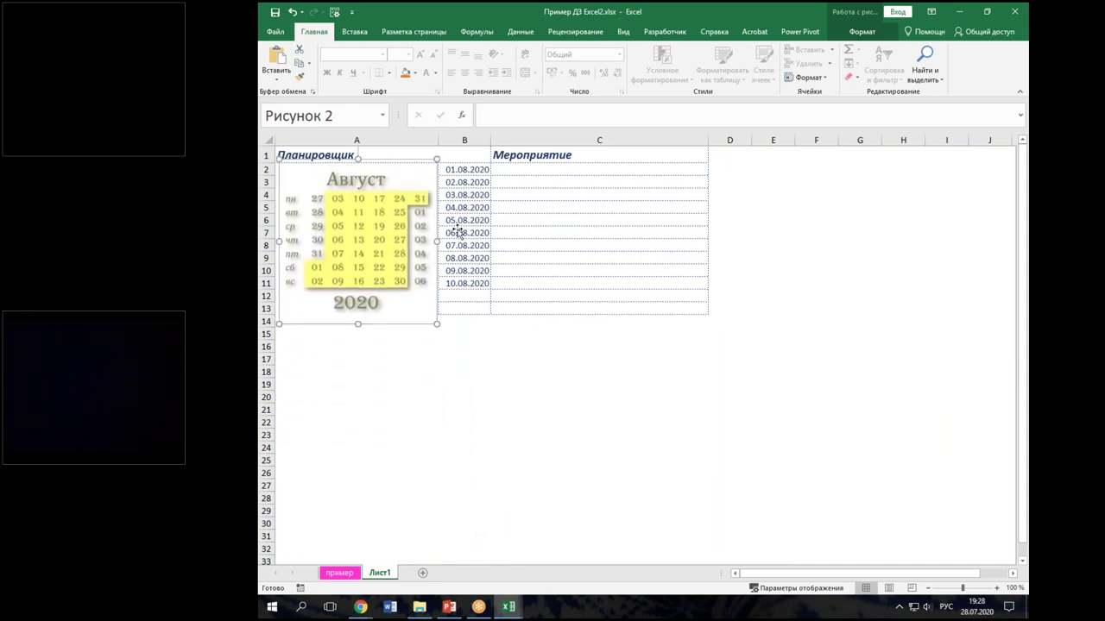
Step: Shrink the calendar picture slightly more to fit beside the 01.08–10.08.2020 dates
{"action": "left_click", "coordinate": [546, 113]}
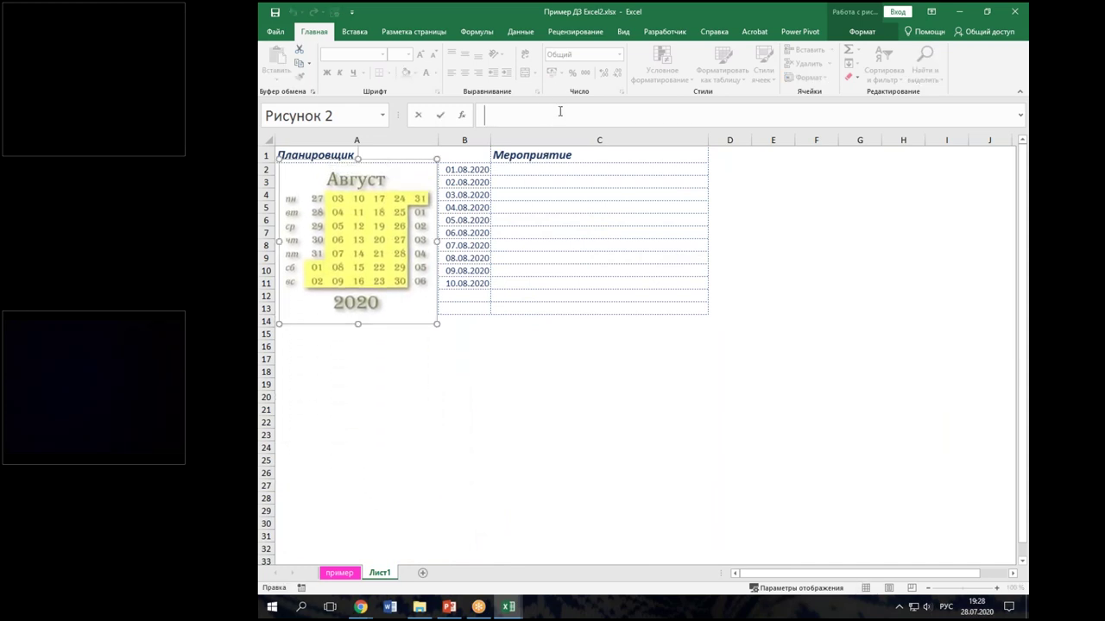
{"action": "left_click", "coordinate": [795, 266]}
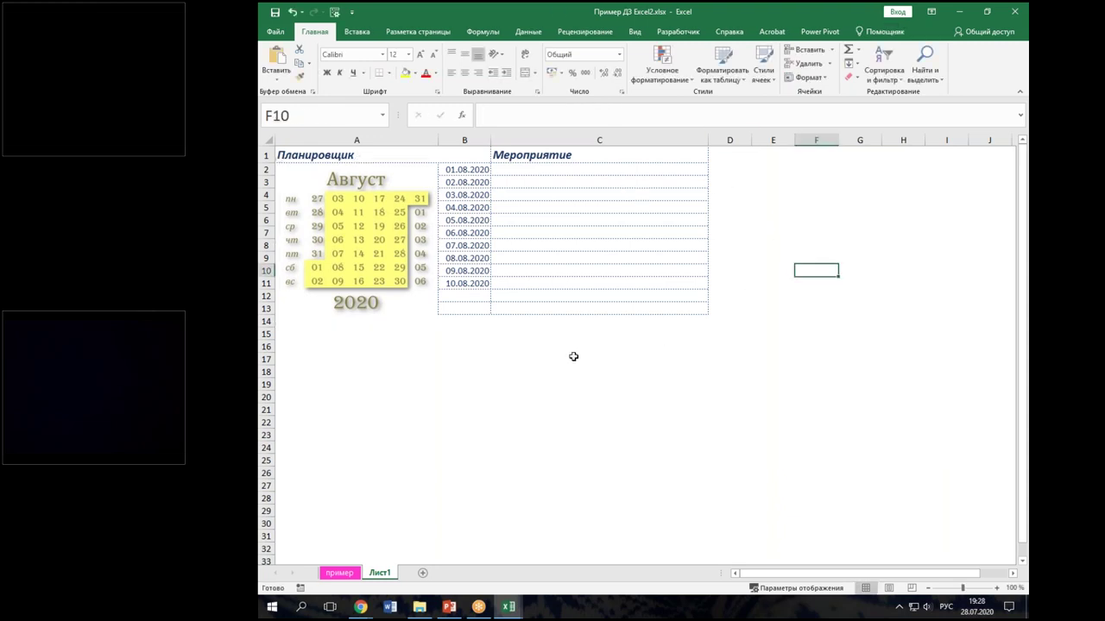
{"action": "left_click", "coordinate": [396, 268]}
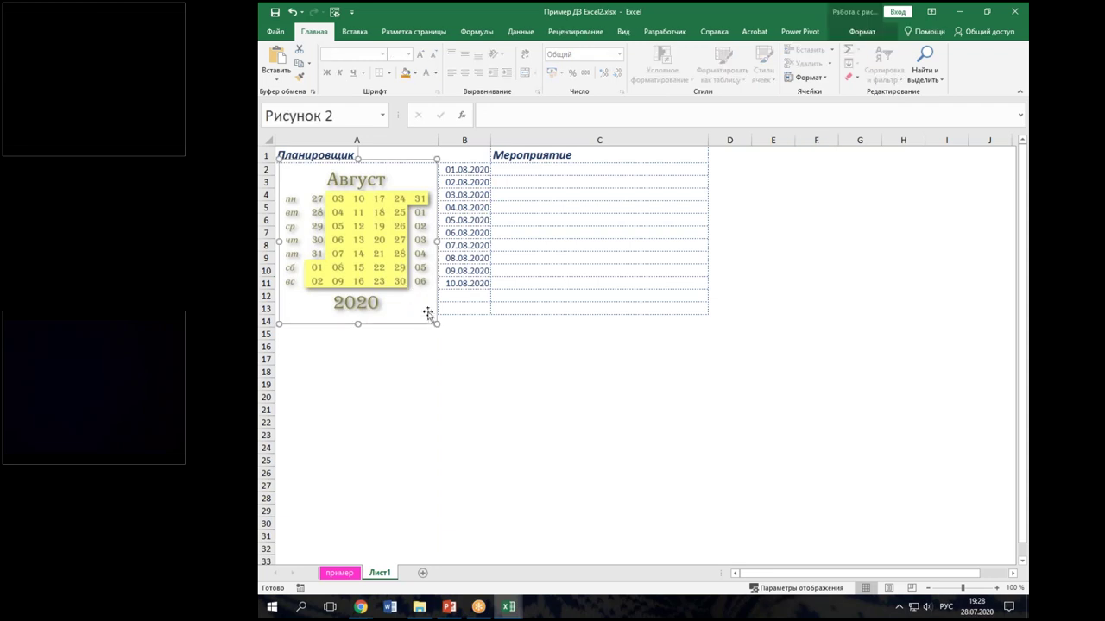
{"action": "left_click_drag", "start_coordinate": [438, 323], "coordinate": [425, 313]}
{"action": "left_click", "coordinate": [609, 370]}
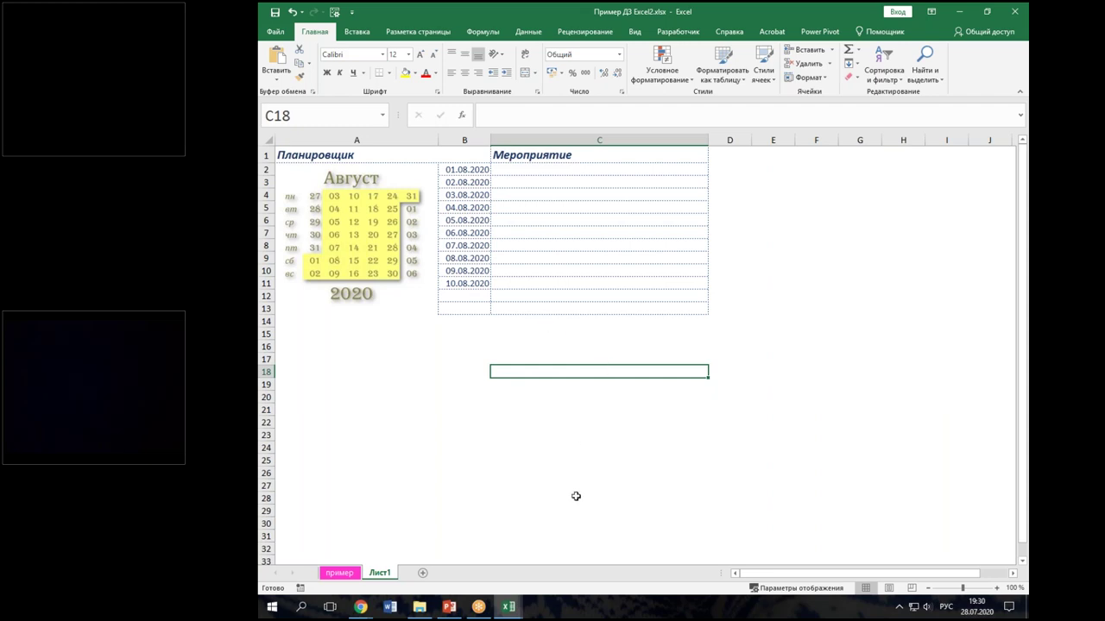
Step: Bring the Specialist.ru browser window forward from Chrome's taskbar thumbnails
{"action": "left_click", "coordinate": [362, 608]}
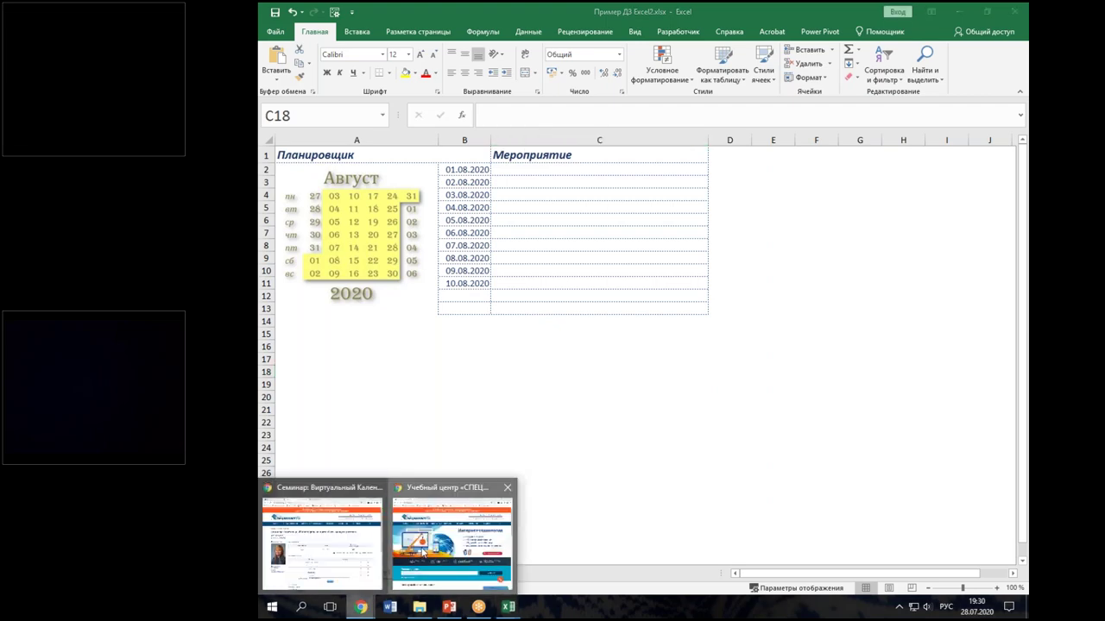
{"action": "left_click", "coordinate": [421, 552]}
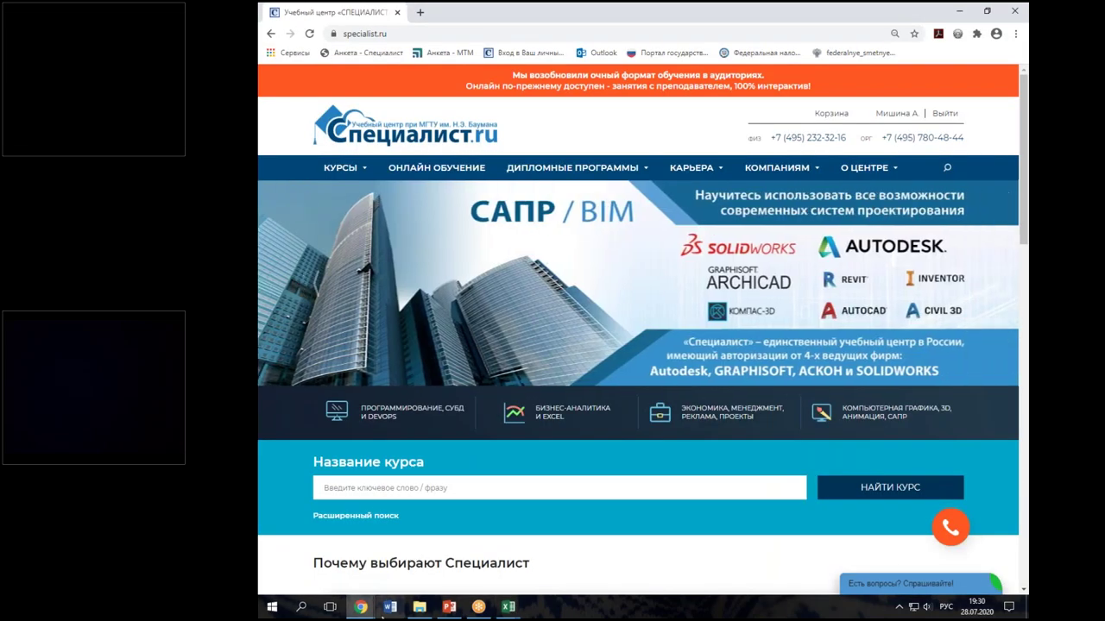
Step: Switch to the seminar group page window, glancing at the GoToMeeting Hub meetings tab
{"action": "left_click", "coordinate": [362, 608]}
{"action": "left_click", "coordinate": [346, 565]}
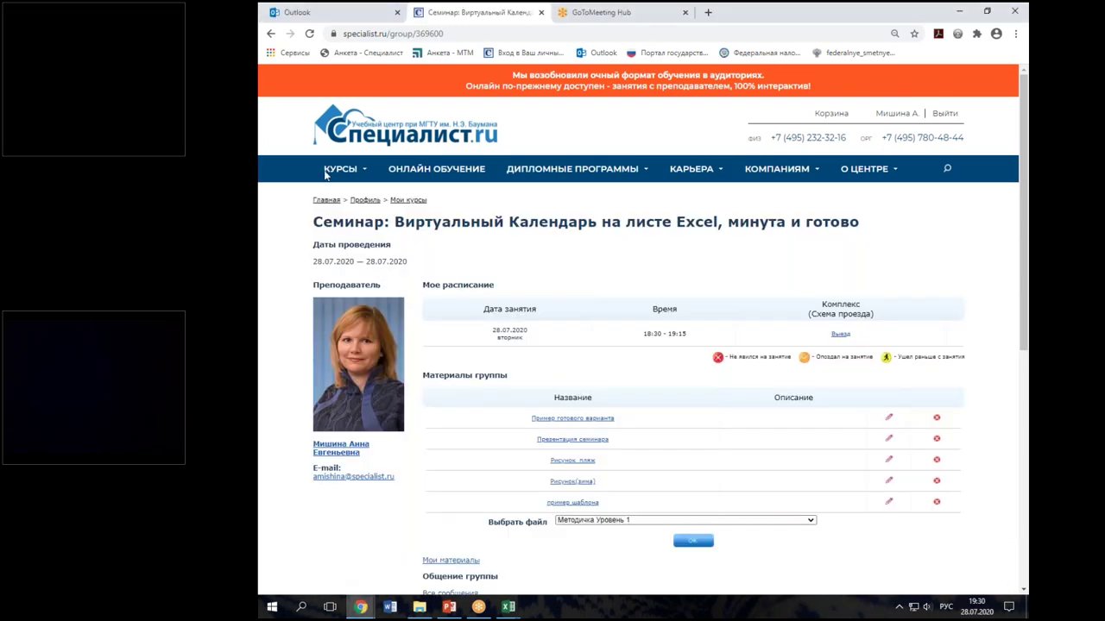
{"action": "left_click", "coordinate": [615, 16]}
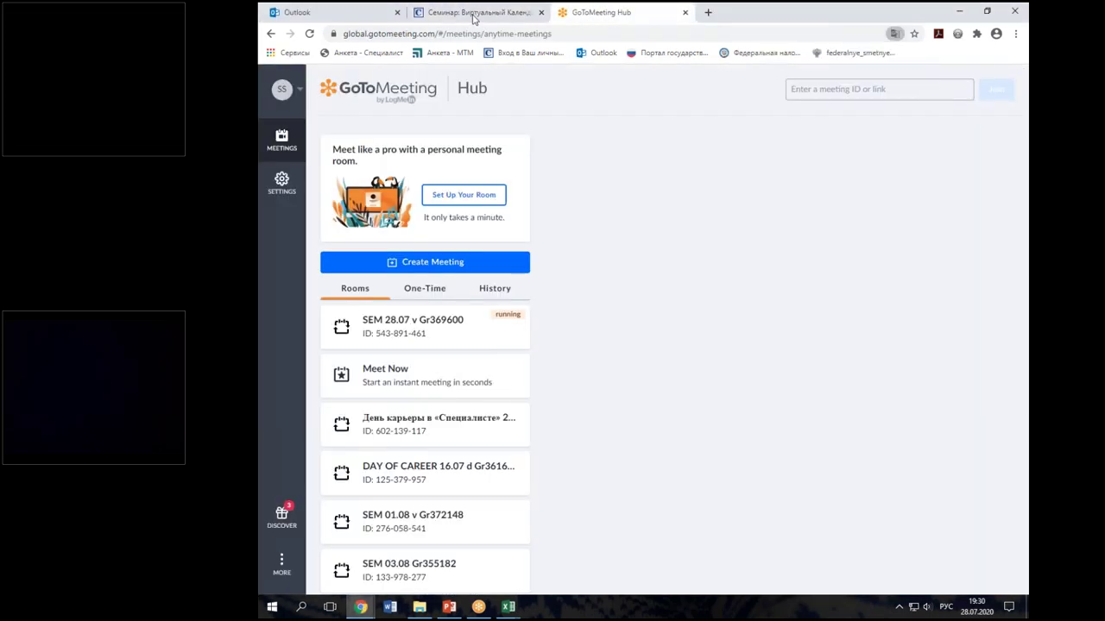
{"action": "left_click", "coordinate": [473, 14]}
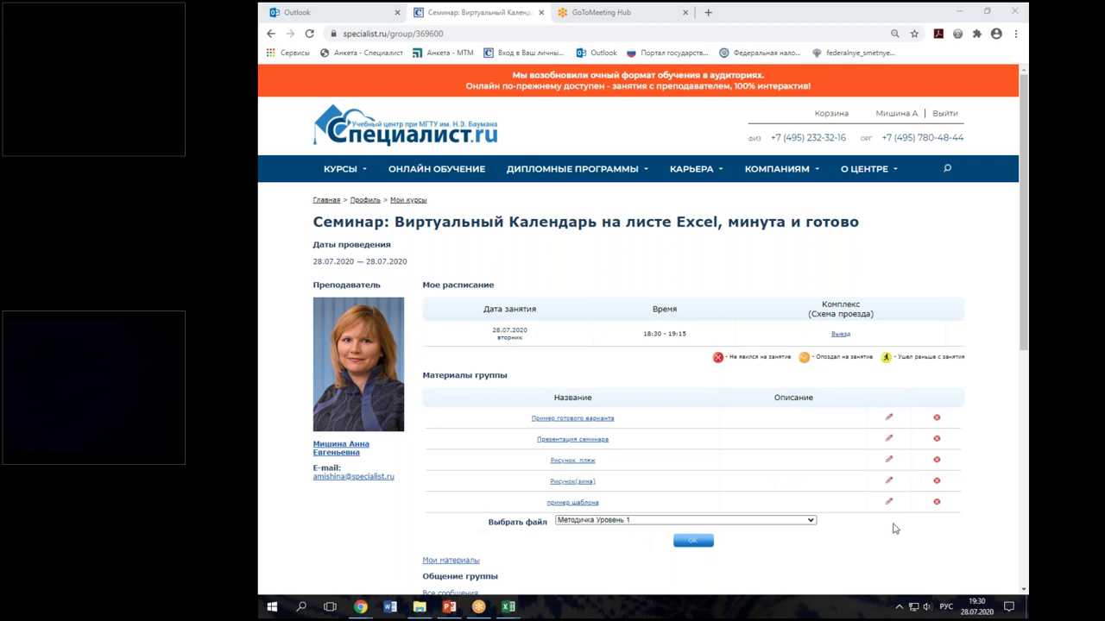
Step: Go to slide 13, «Полезные ссылки», in the seminar presentation
{"action": "key", "text": "alt+Tab"}
{"action": "scroll", "coordinate": [357, 375], "scroll_direction": "down", "scroll_amount": 3}
{"action": "left_click", "coordinate": [322, 446]}
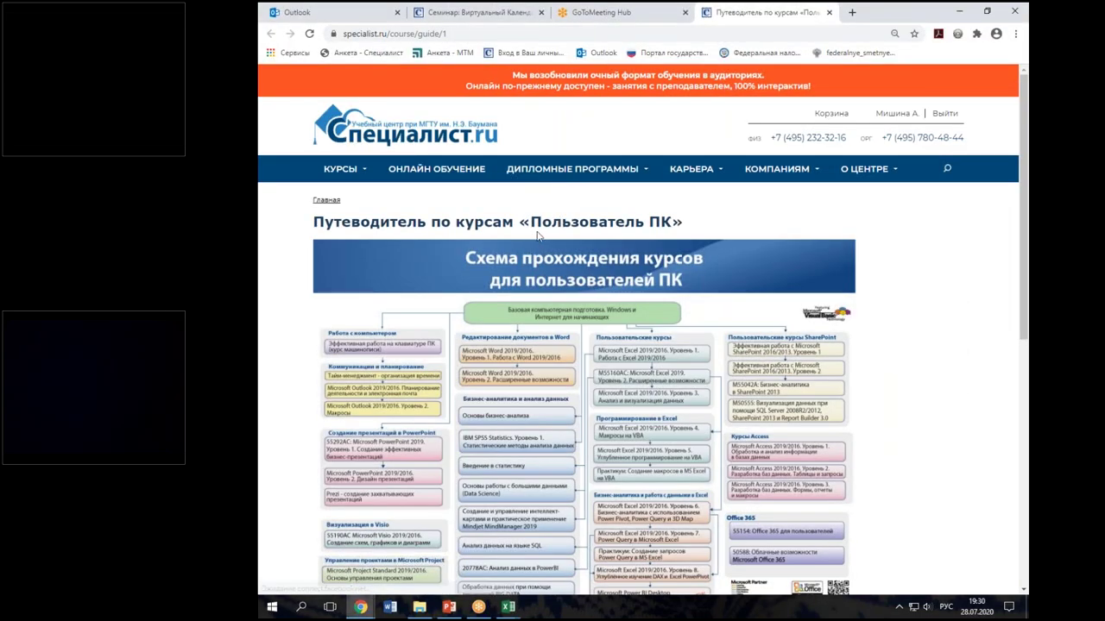
Step: Open the Excel 2019 Level 2 course page from the course pathway diagram
{"action": "scroll", "coordinate": [563, 268], "scroll_direction": "down", "scroll_amount": 2}
{"action": "scroll", "coordinate": [566, 281], "scroll_direction": "up", "scroll_amount": 1}
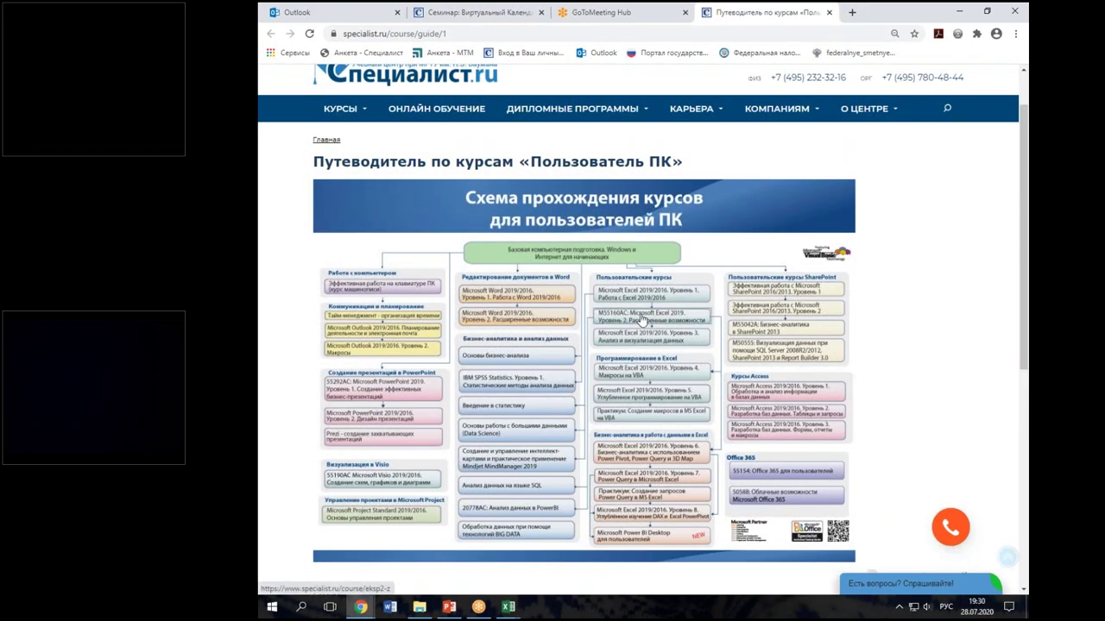
{"action": "left_click", "coordinate": [641, 320]}
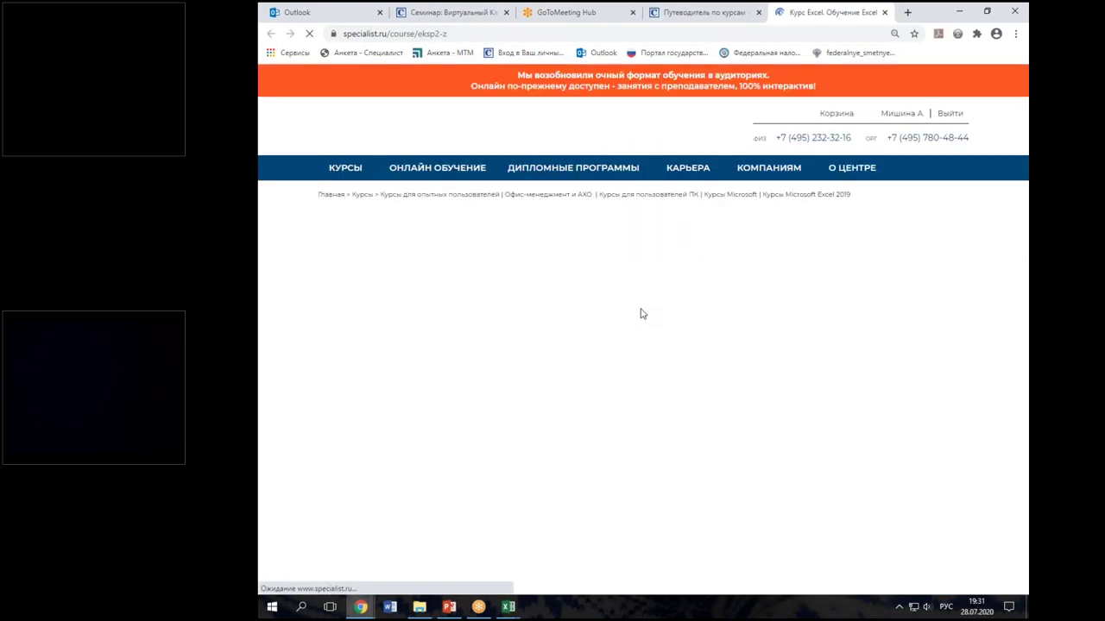
Step: Scroll down to the course's group schedule, then return to the useful-links slide
{"action": "scroll", "coordinate": [571, 289], "scroll_direction": "down", "scroll_amount": 1}
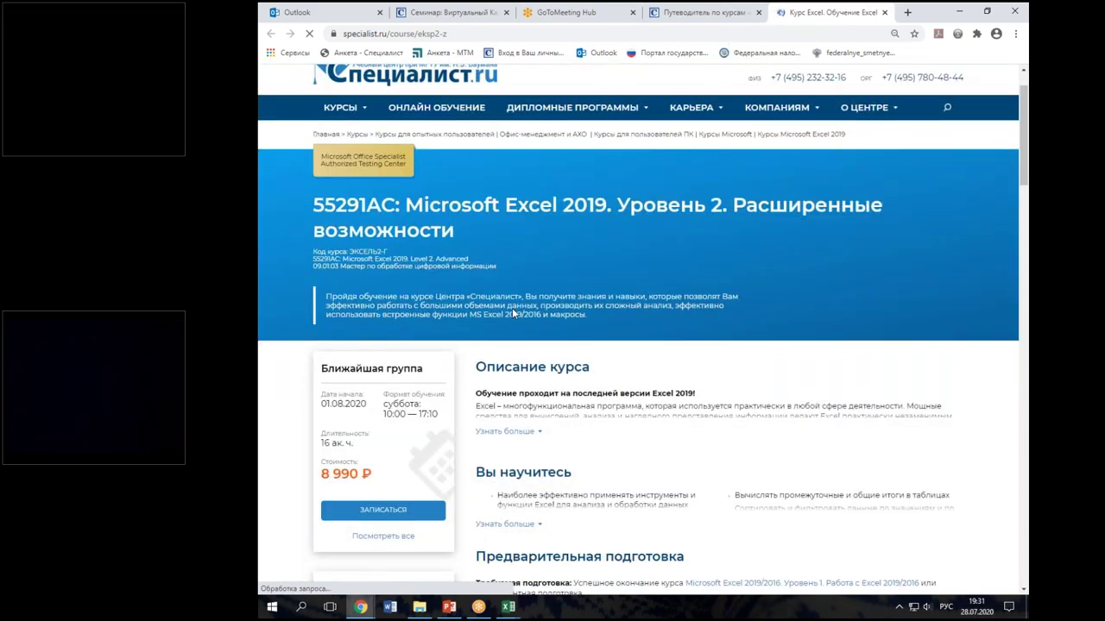
{"action": "scroll", "coordinate": [512, 308], "scroll_direction": "down", "scroll_amount": 4}
{"action": "scroll", "coordinate": [512, 308], "scroll_direction": "down", "scroll_amount": 3}
{"action": "scroll", "coordinate": [541, 321], "scroll_direction": "down", "scroll_amount": 2}
{"action": "scroll", "coordinate": [541, 321], "scroll_direction": "down", "scroll_amount": 1}
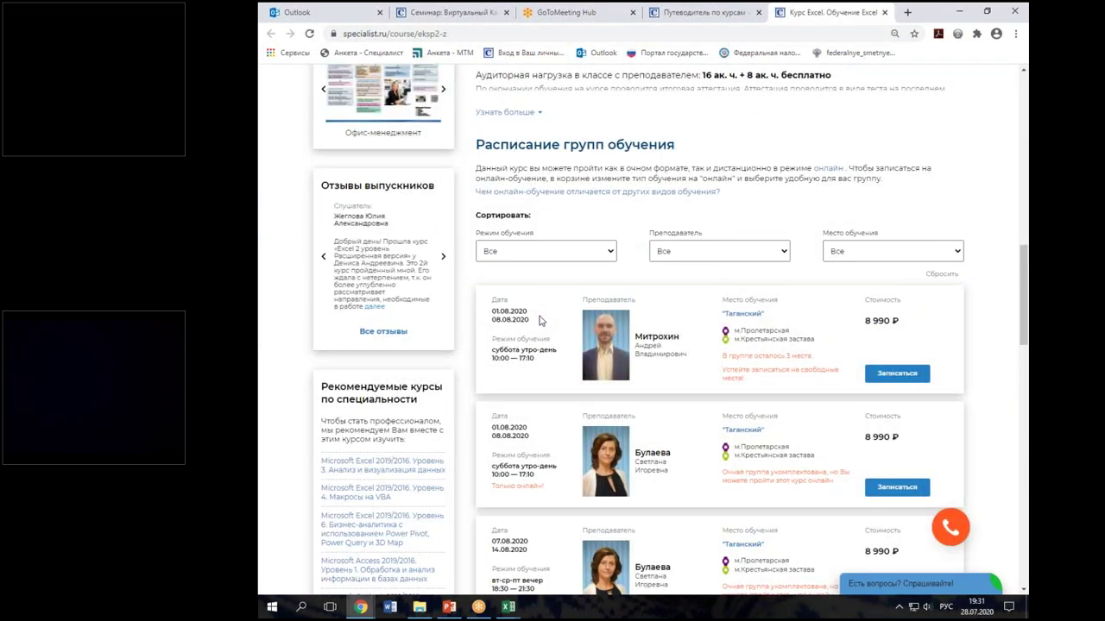
{"action": "scroll", "coordinate": [542, 321], "scroll_direction": "down", "scroll_amount": 1}
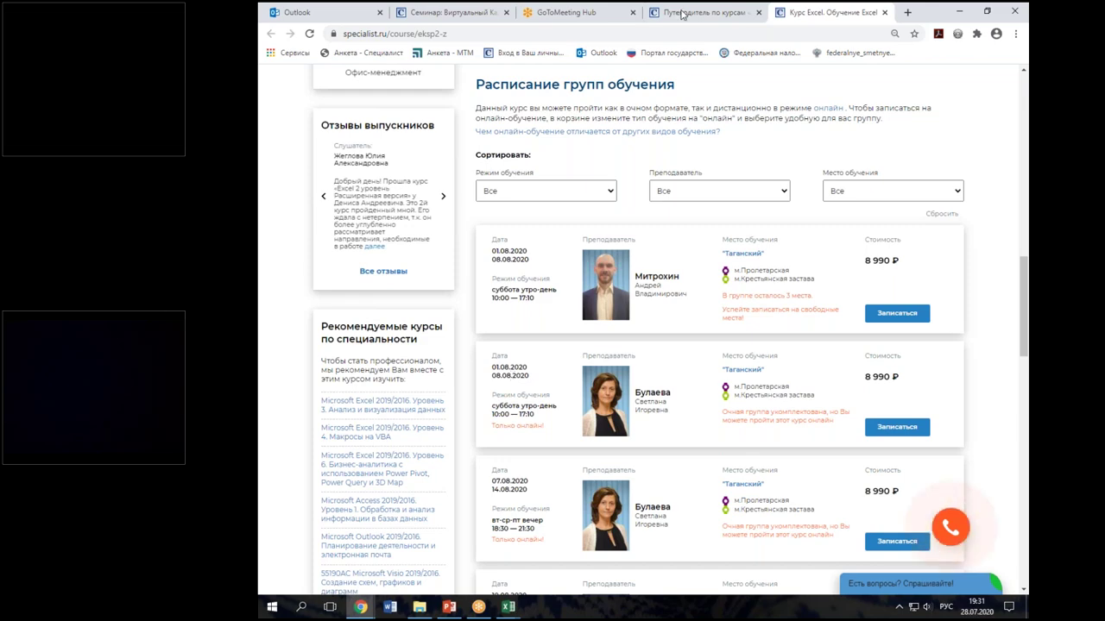
{"action": "left_click", "coordinate": [649, 11]}
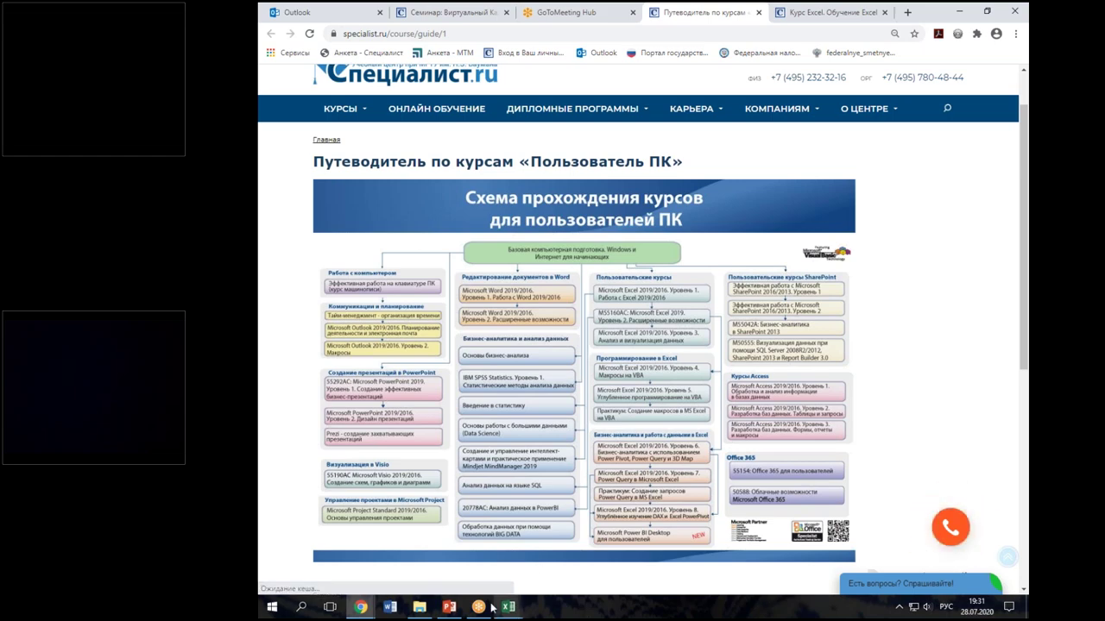
{"action": "left_click", "coordinate": [449, 607]}
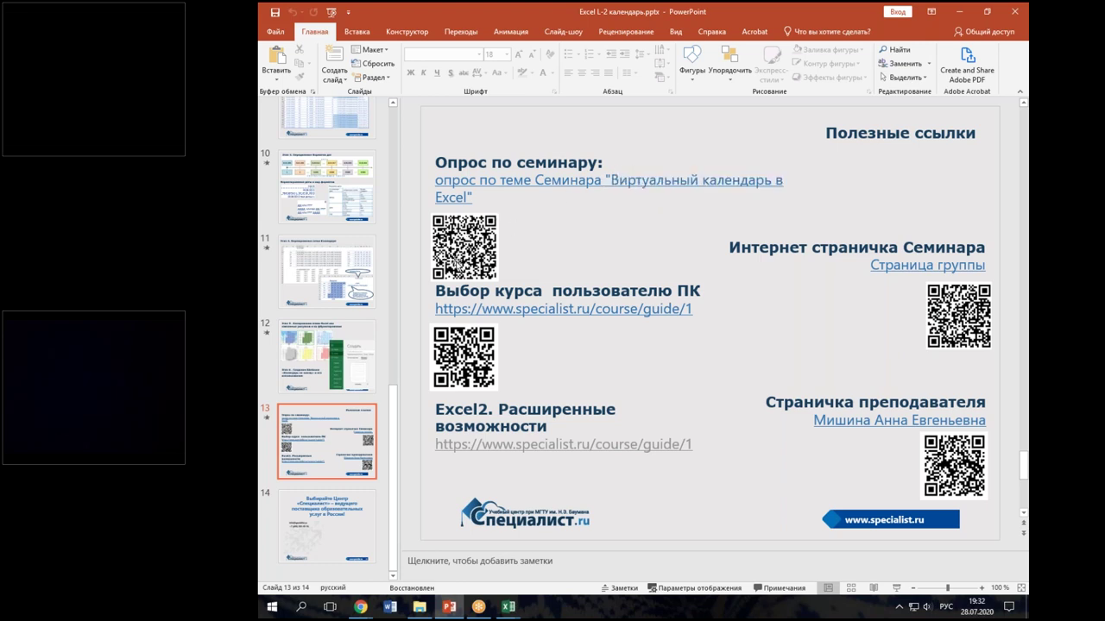
Step: Open the seminar survey form and shift its QR code up and right beneath the link
{"action": "left_click", "coordinate": [624, 185], "text": "ctrl"}
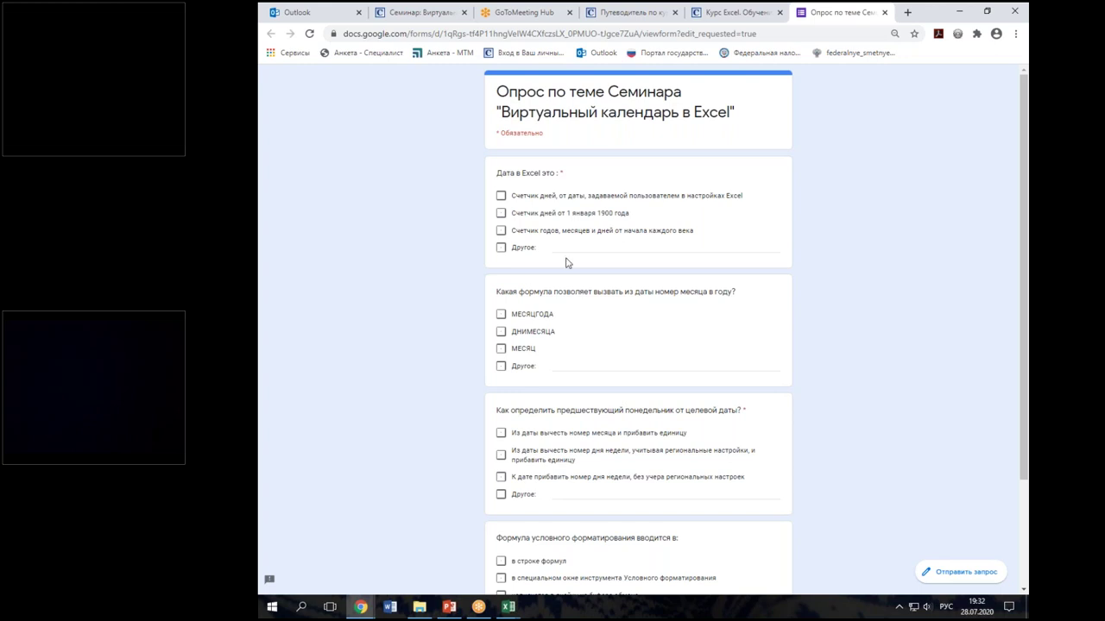
{"action": "left_click", "coordinate": [448, 607]}
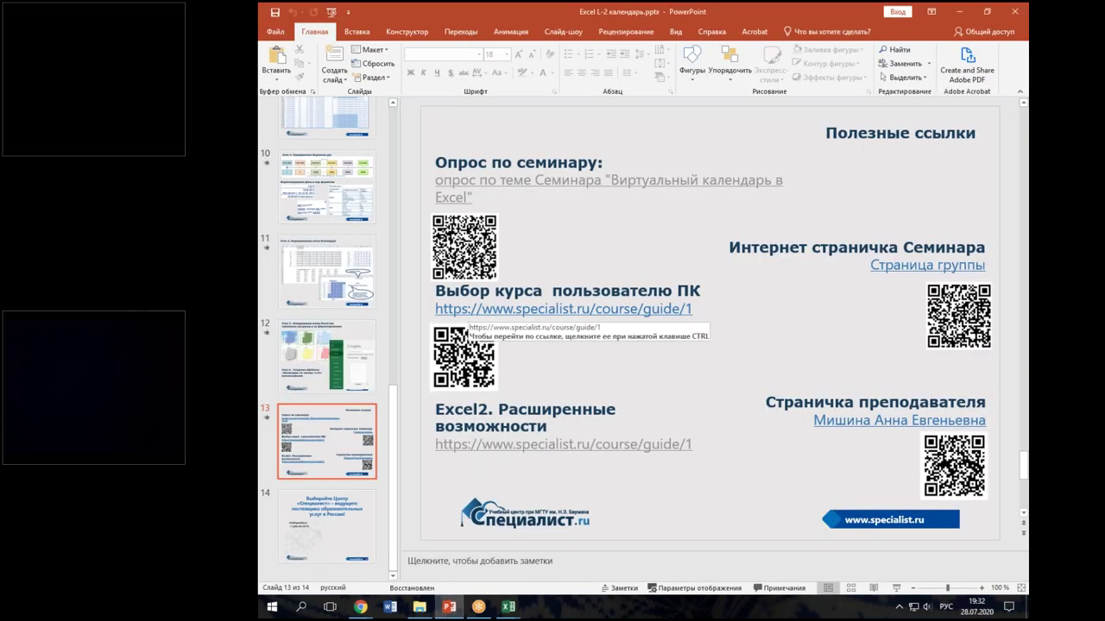
{"action": "left_click", "coordinate": [471, 231]}
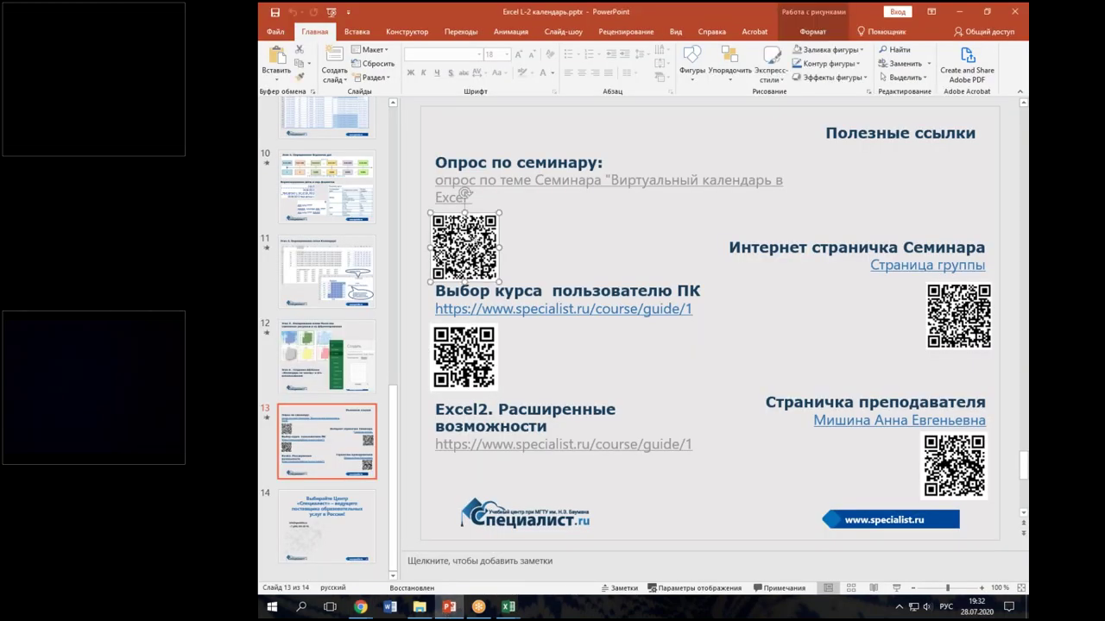
{"action": "left_click_drag", "start_coordinate": [475, 244], "coordinate": [542, 229]}
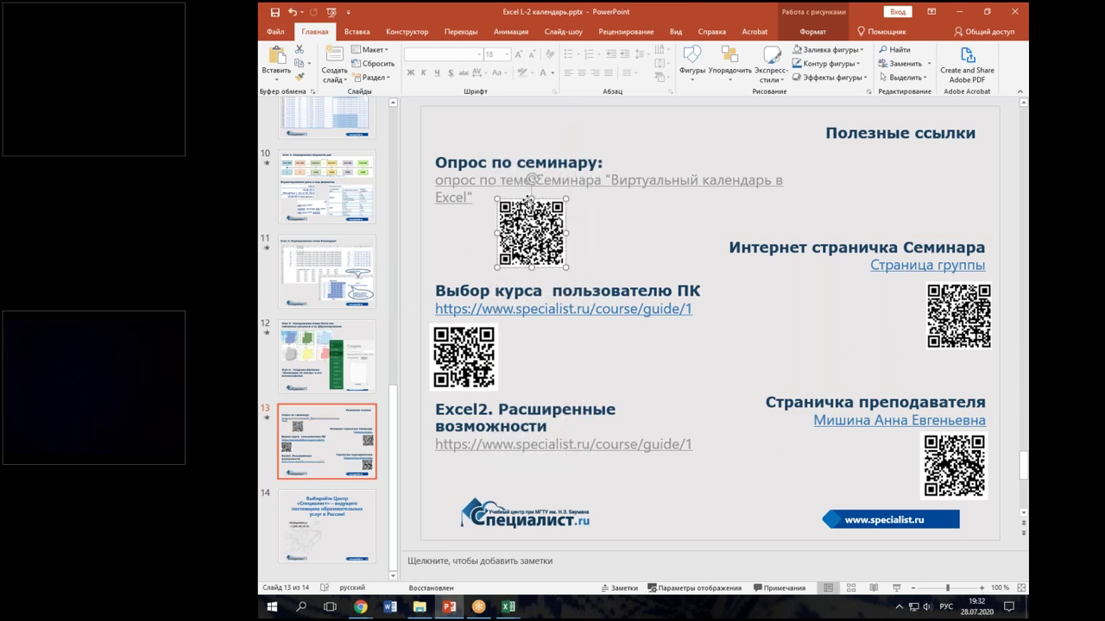
{"action": "left_click", "coordinate": [606, 236]}
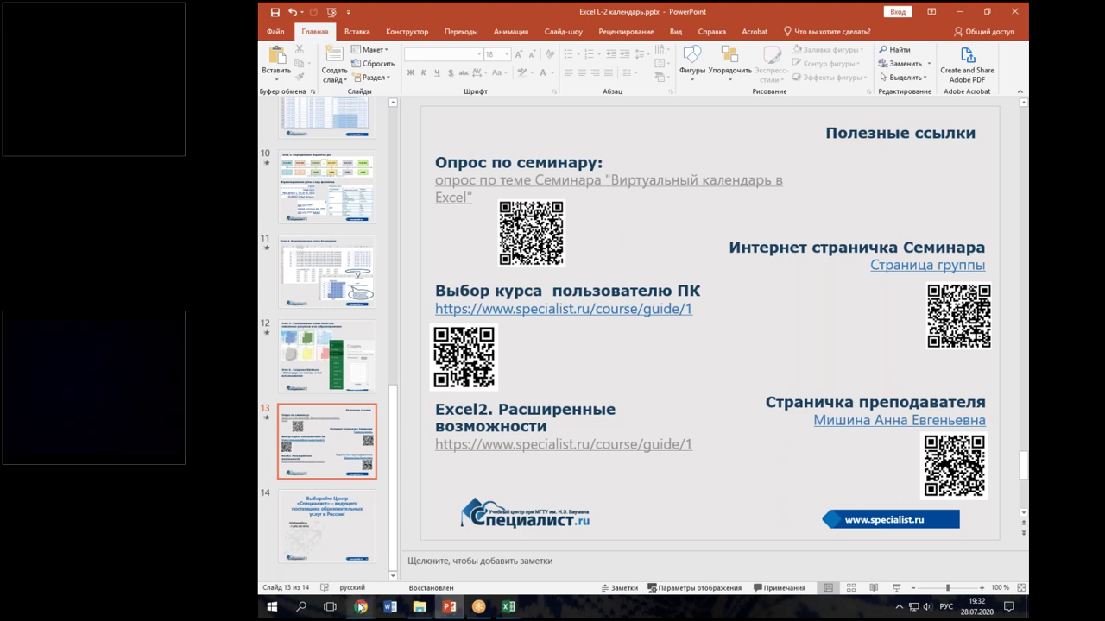
{"action": "left_click", "coordinate": [362, 608]}
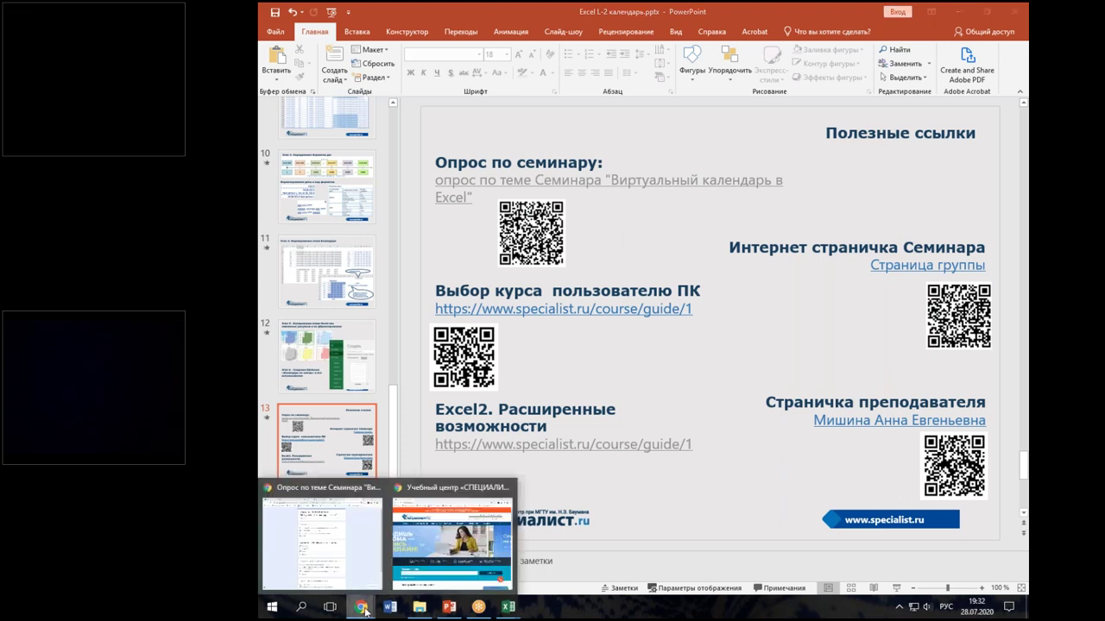
{"action": "left_click", "coordinate": [371, 562]}
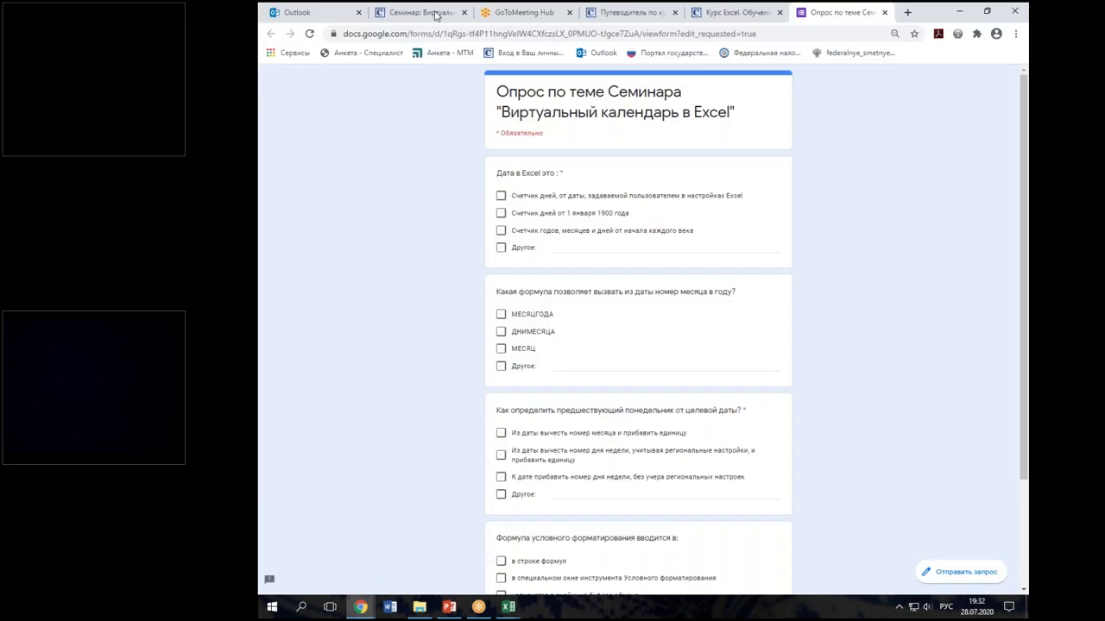
Step: Copy the seminar group page address and scroll down to the group materials section
{"action": "left_click", "coordinate": [436, 12]}
{"action": "left_click", "coordinate": [459, 33]}
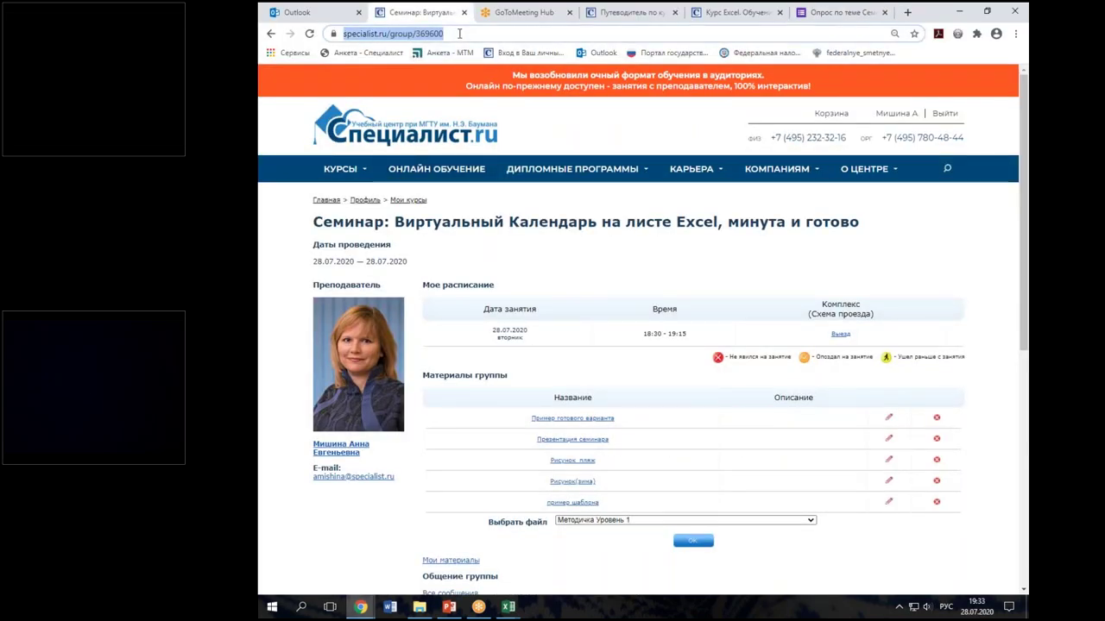
{"action": "key", "text": "alt+Tab"}
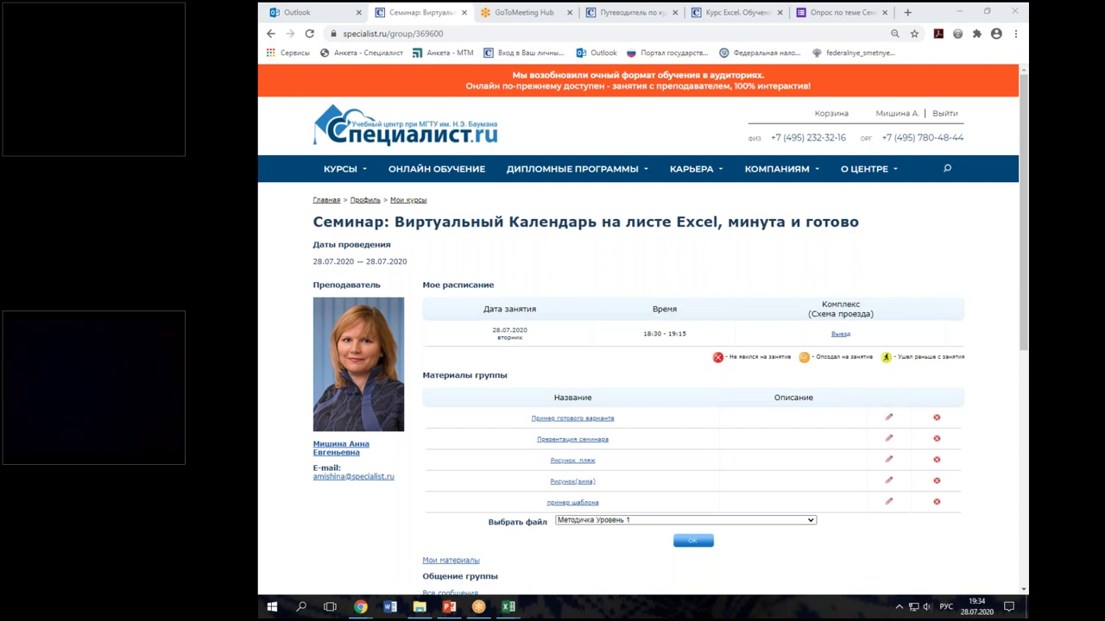
{"action": "left_click_drag", "start_coordinate": [319, 486], "coordinate": [316, 487]}
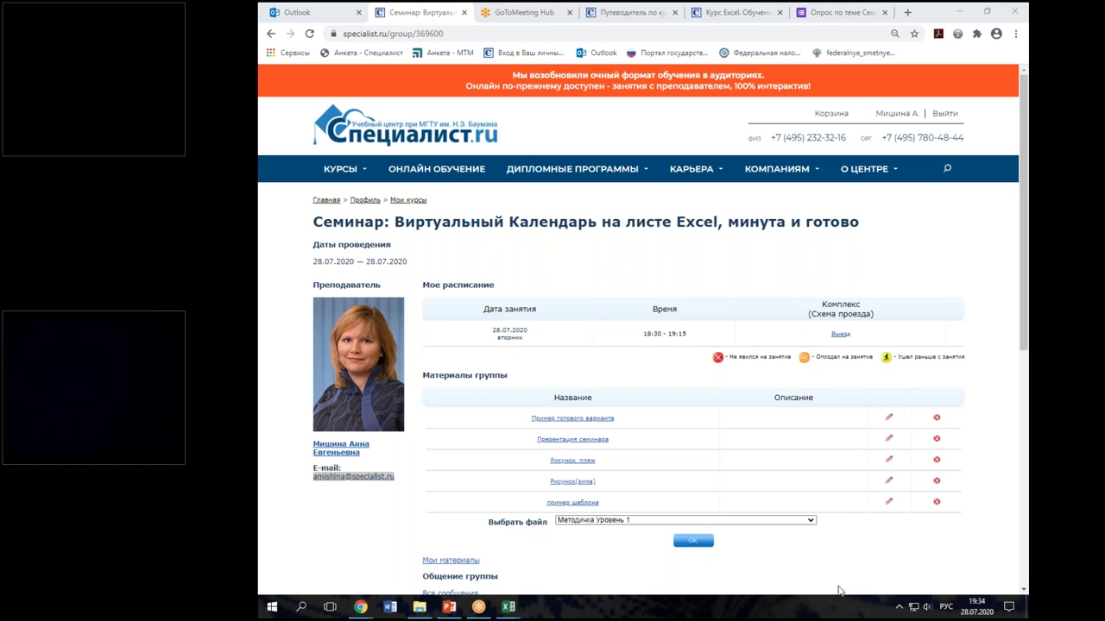
{"action": "scroll", "coordinate": [570, 518], "scroll_direction": "down", "scroll_amount": 2}
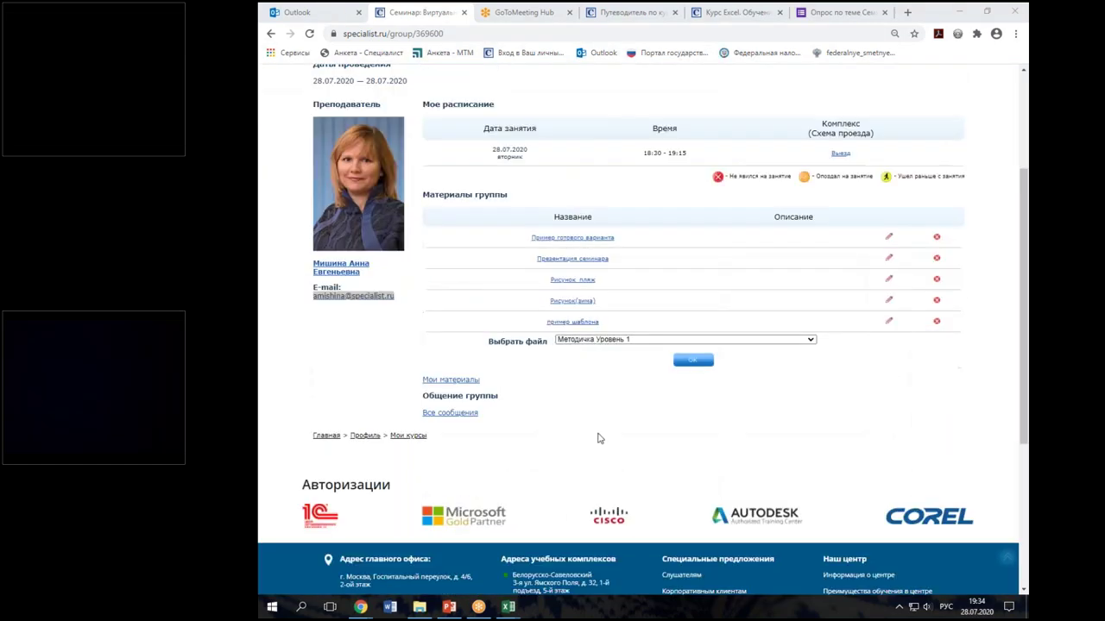
Step: Open a new message form under Все сообщения, then switch to the Календарь1 workbook
{"action": "left_click", "coordinate": [442, 414]}
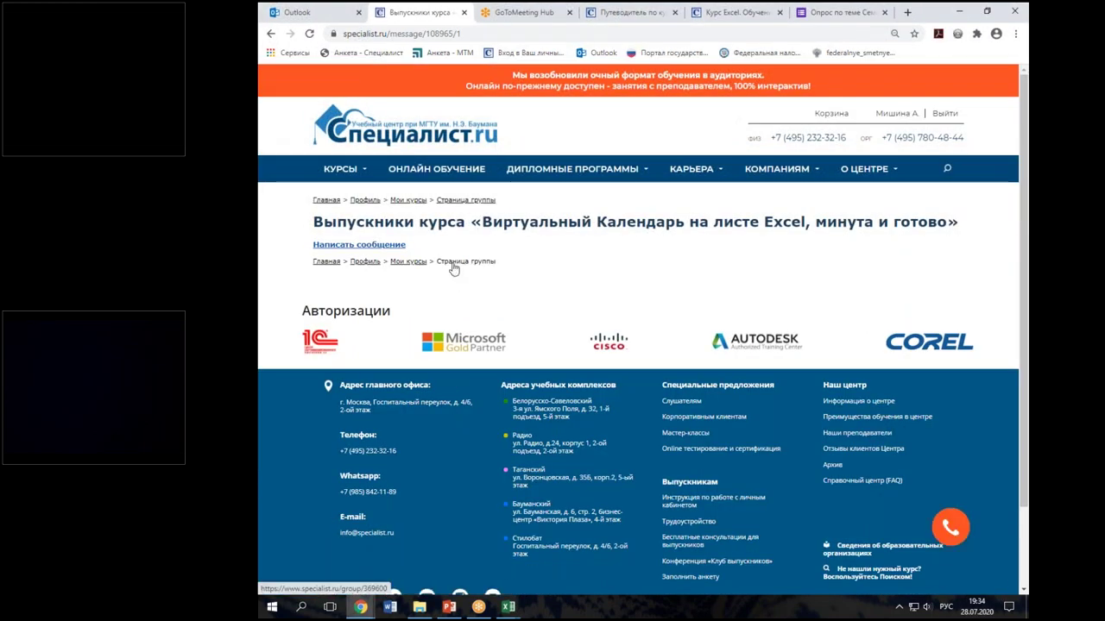
{"action": "left_click", "coordinate": [377, 247]}
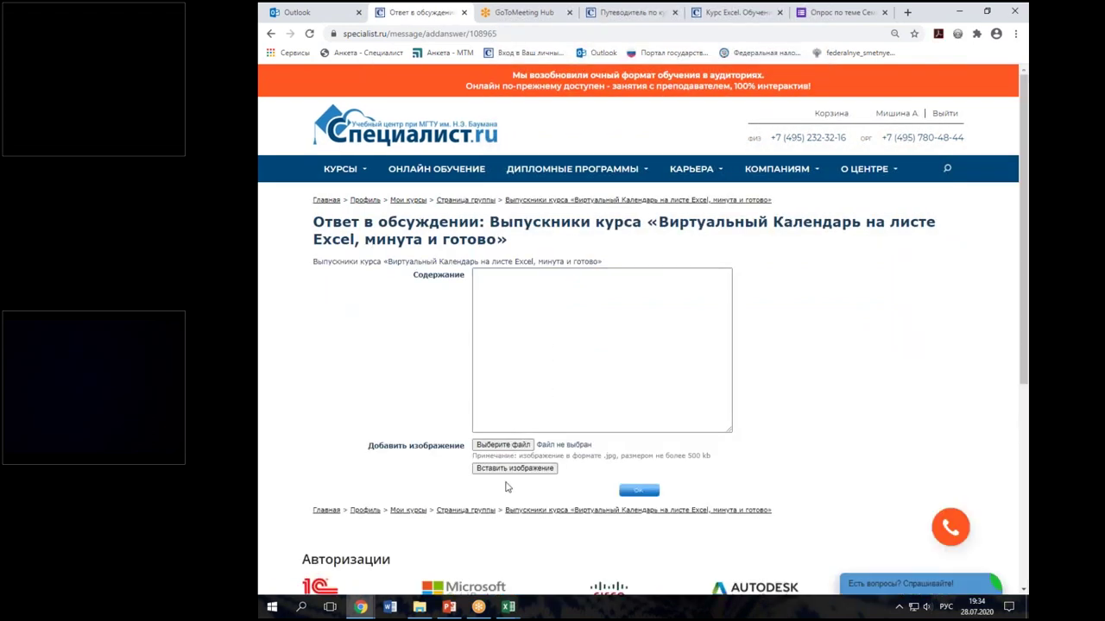
{"action": "mouse_move", "coordinate": [509, 608]}
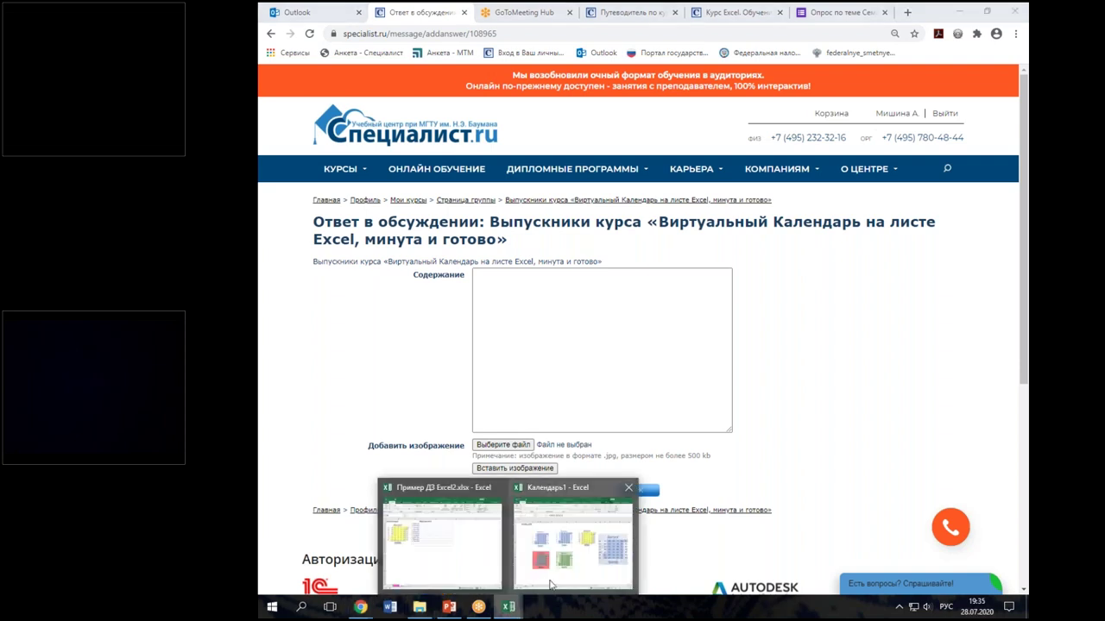
{"action": "left_click", "coordinate": [555, 578]}
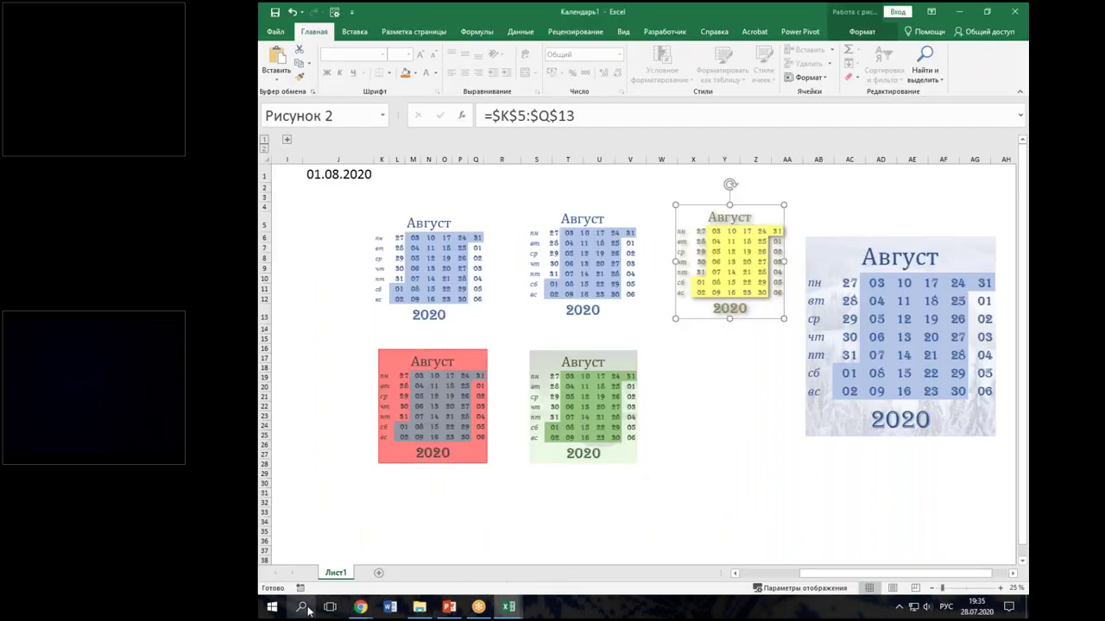
Step: Launch Snipping Tool via Windows search and snip the area holding the calendars
{"action": "left_click", "coordinate": [302, 607]}
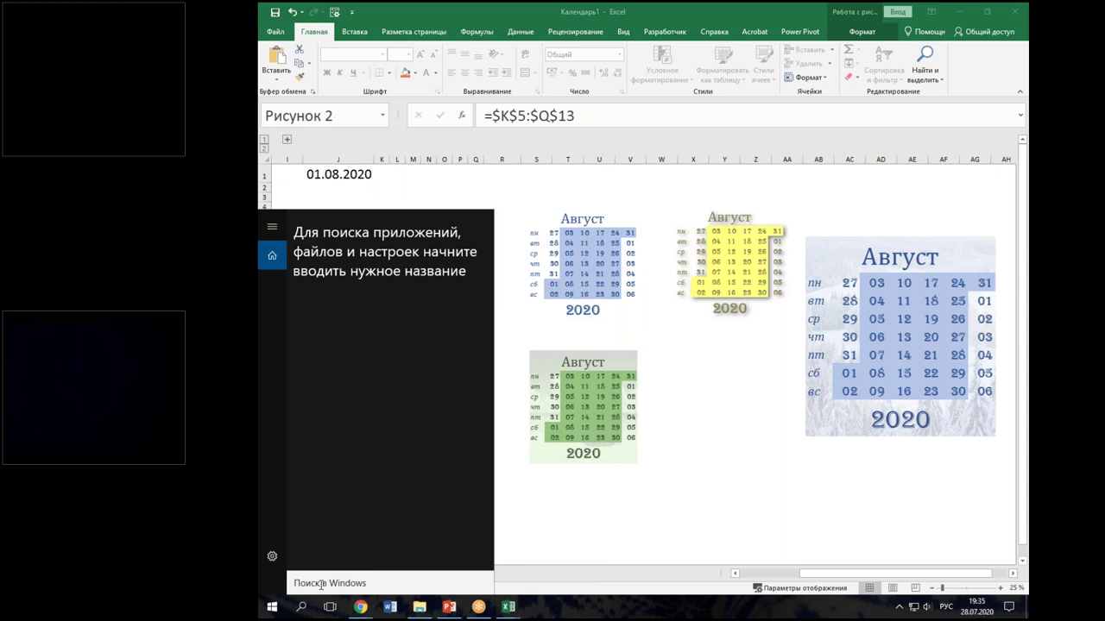
{"action": "type", "text": "нож"}
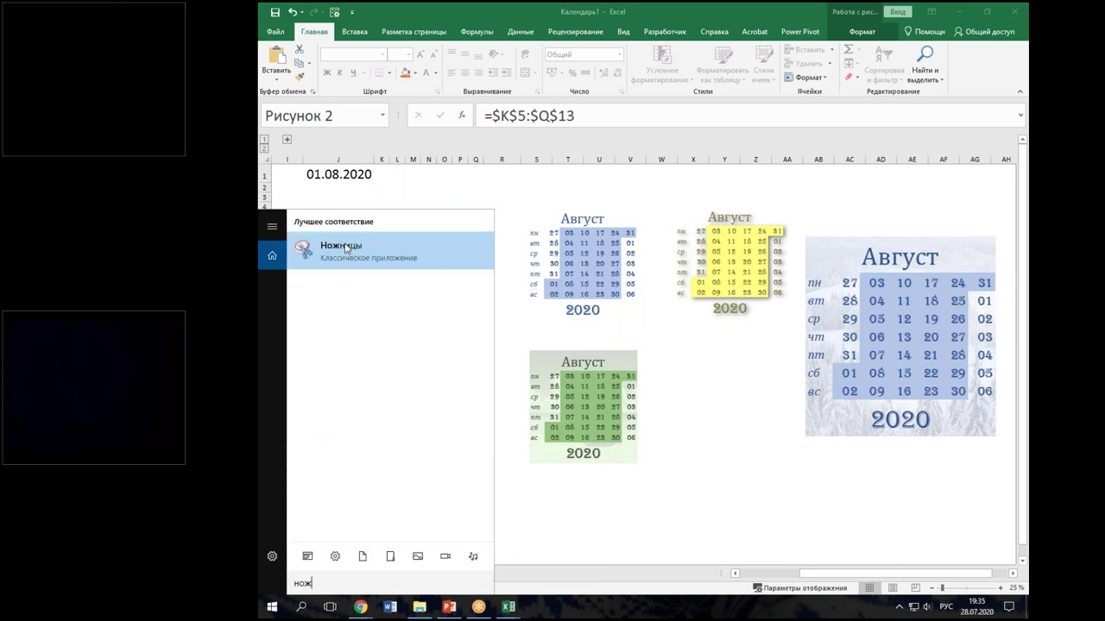
{"action": "left_click", "coordinate": [346, 250]}
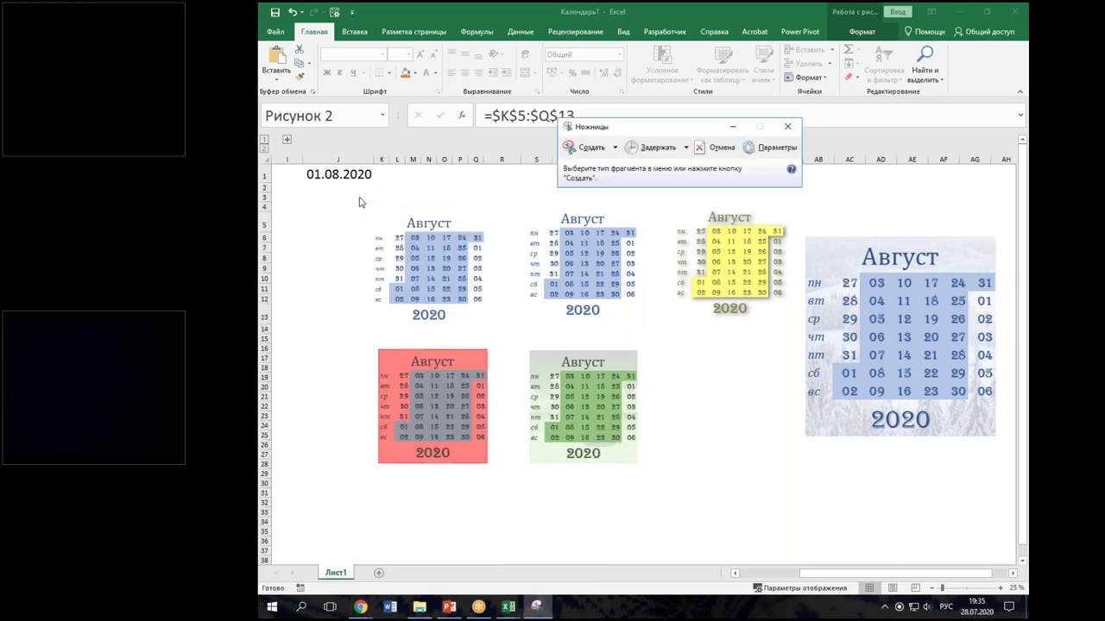
{"action": "left_click", "coordinate": [587, 148]}
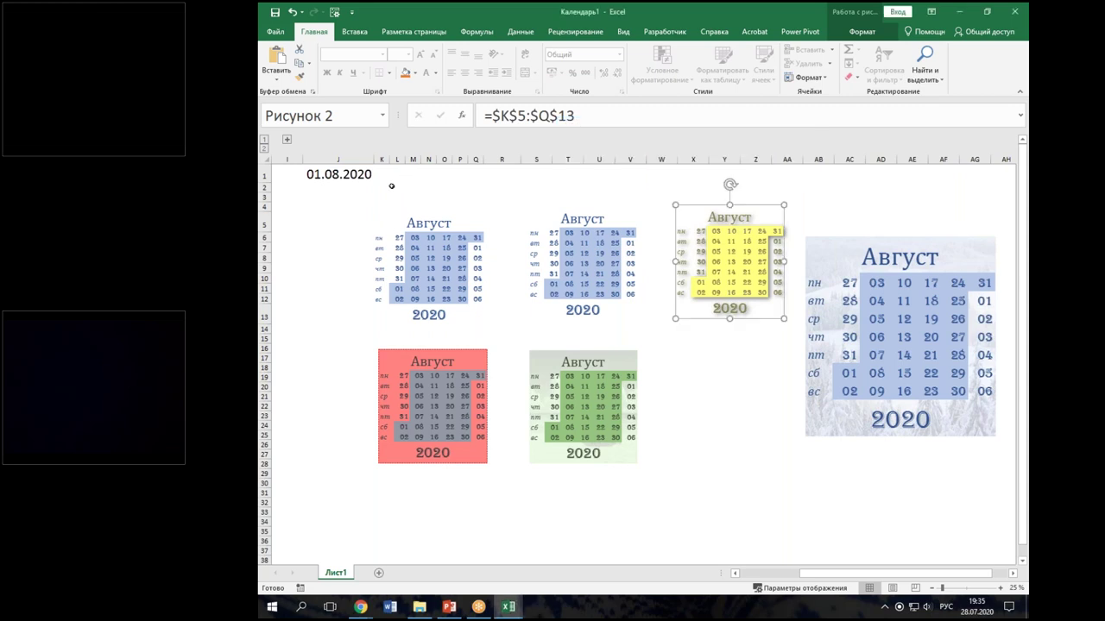
{"action": "left_click_drag", "start_coordinate": [368, 191], "coordinate": [1006, 482]}
Step: Save the snip as Снимок.PNG on the Desktop and return to the reply form
{"action": "left_click", "coordinate": [277, 104]}
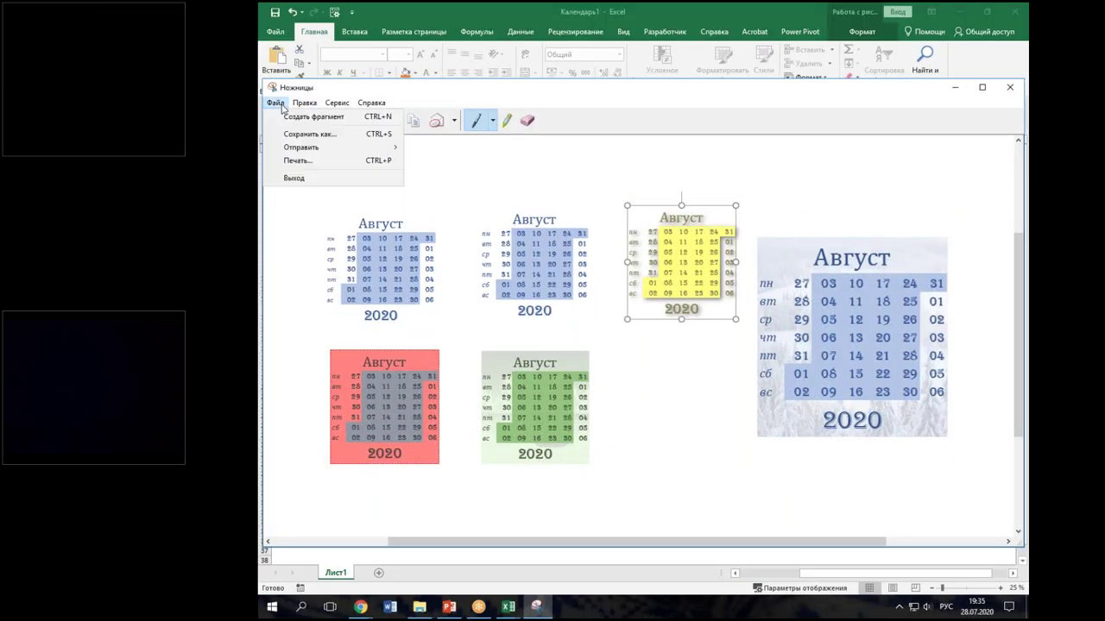
{"action": "left_click", "coordinate": [309, 134]}
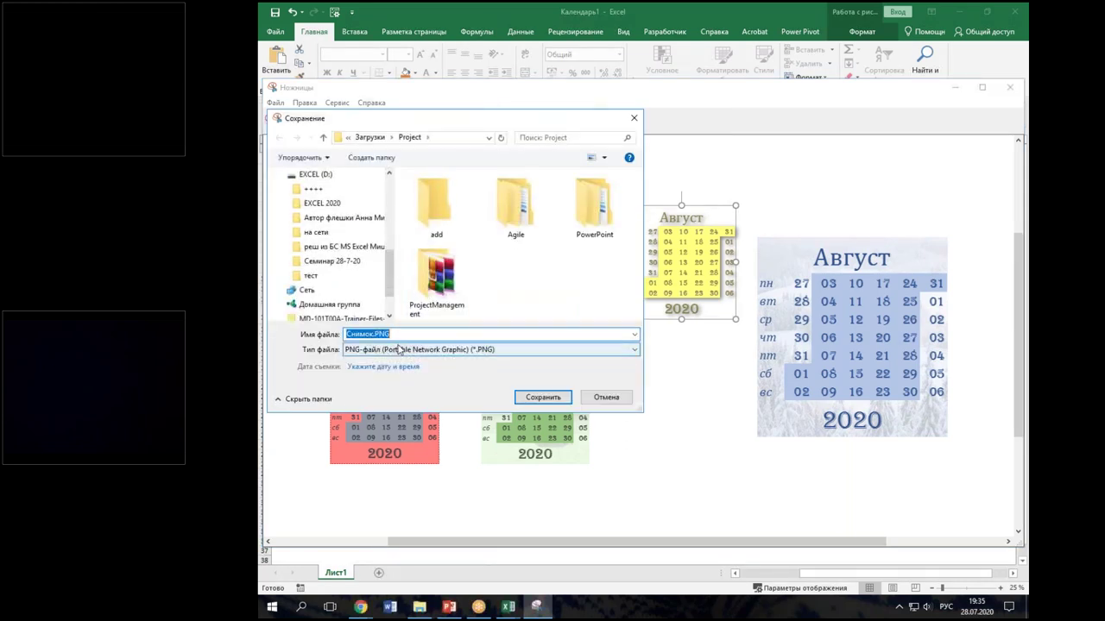
{"action": "scroll", "coordinate": [312, 195], "scroll_direction": "up", "scroll_amount": 2}
{"action": "scroll", "coordinate": [313, 195], "scroll_direction": "up", "scroll_amount": 2}
{"action": "scroll", "coordinate": [312, 195], "scroll_direction": "up", "scroll_amount": 2}
{"action": "left_click", "coordinate": [319, 194]}
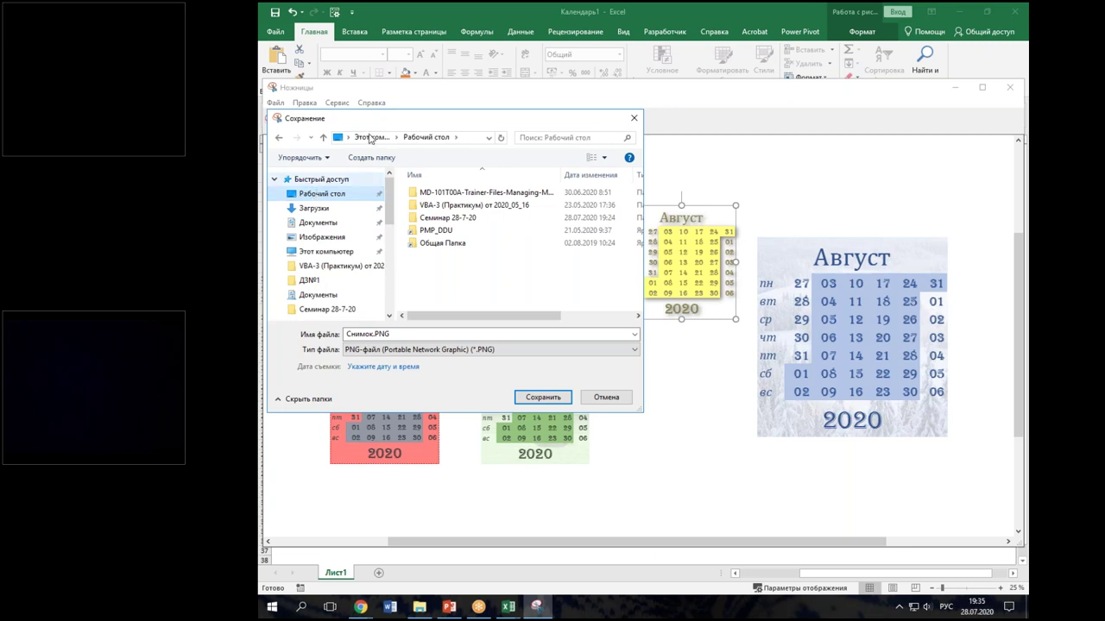
{"action": "left_click", "coordinate": [551, 399]}
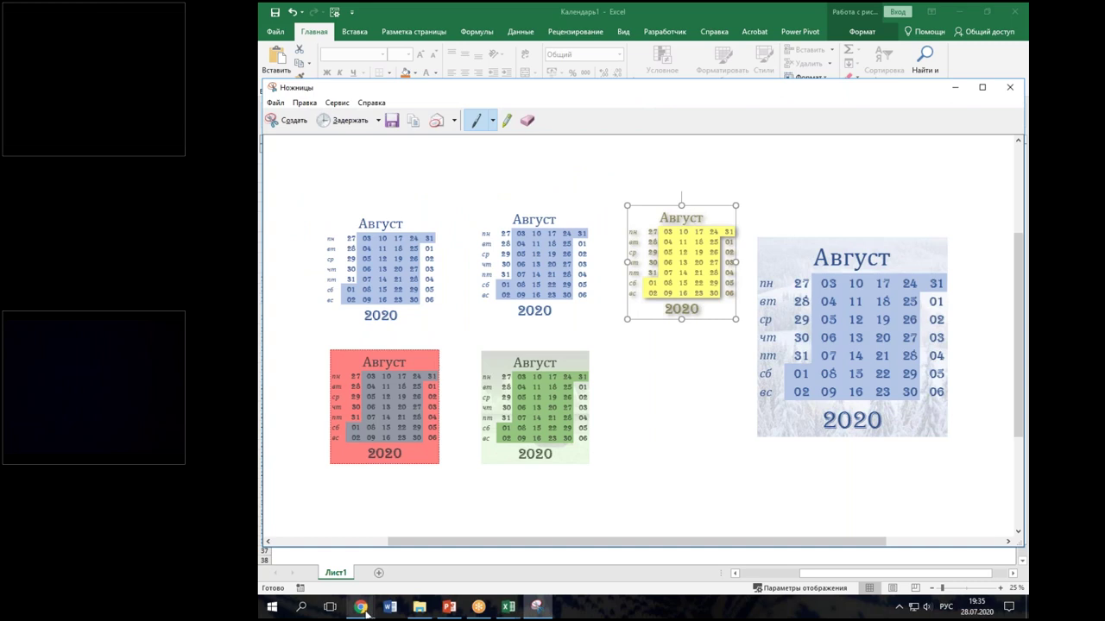
{"action": "mouse_move", "coordinate": [361, 607]}
{"action": "left_click", "coordinate": [333, 553]}
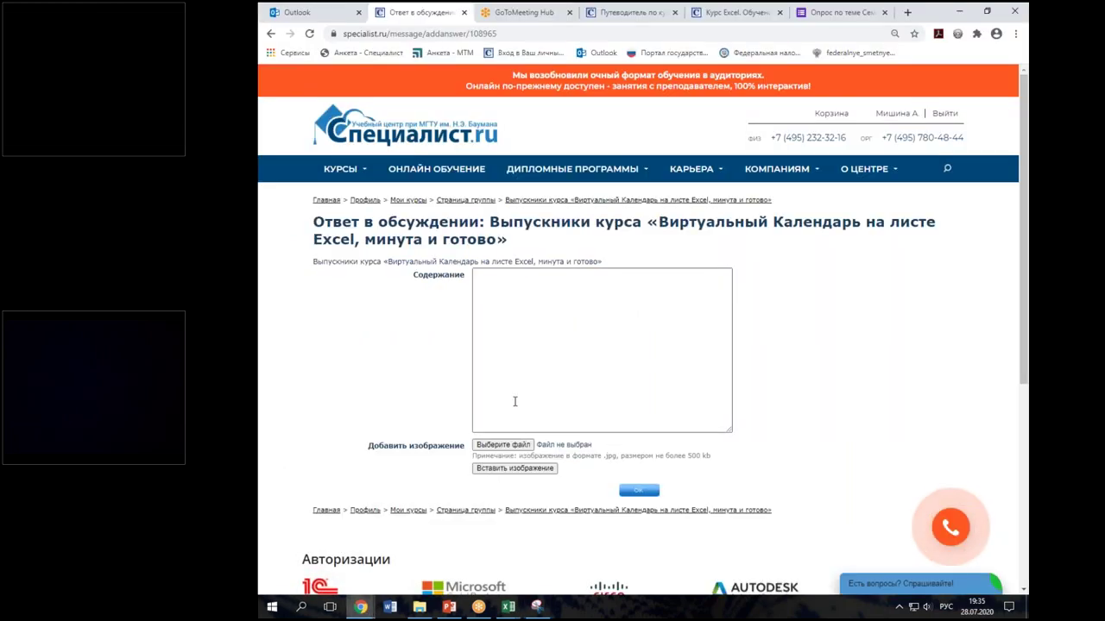
Step: Attach Снимок.PNG from the Desktop to the reply and submit it
{"action": "left_click", "coordinate": [515, 470]}
{"action": "left_click", "coordinate": [507, 445]}
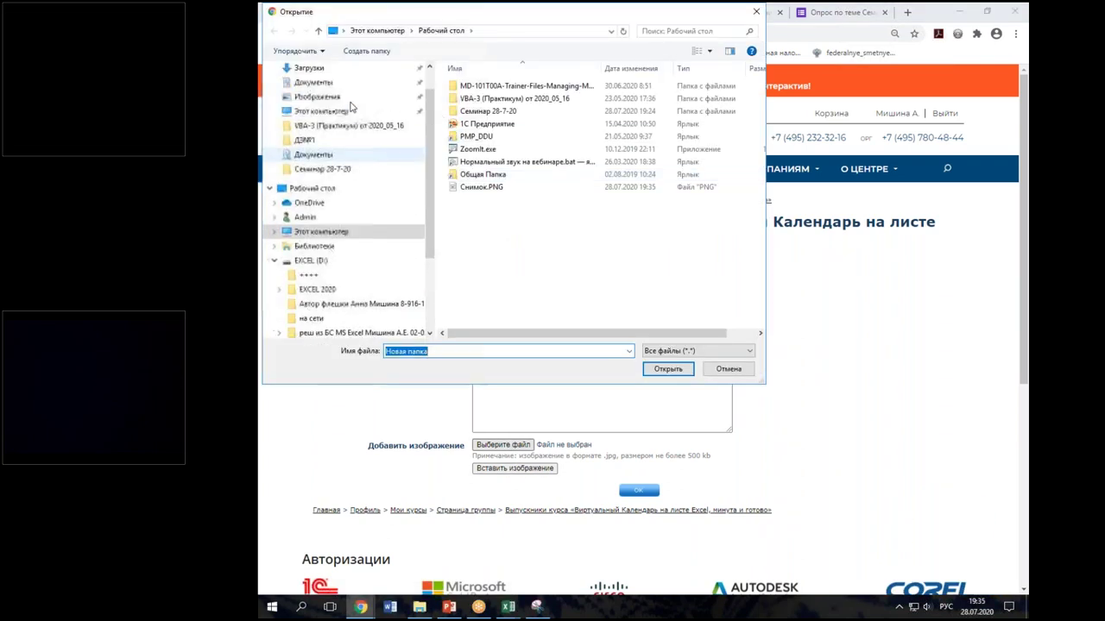
{"action": "left_click", "coordinate": [345, 90]}
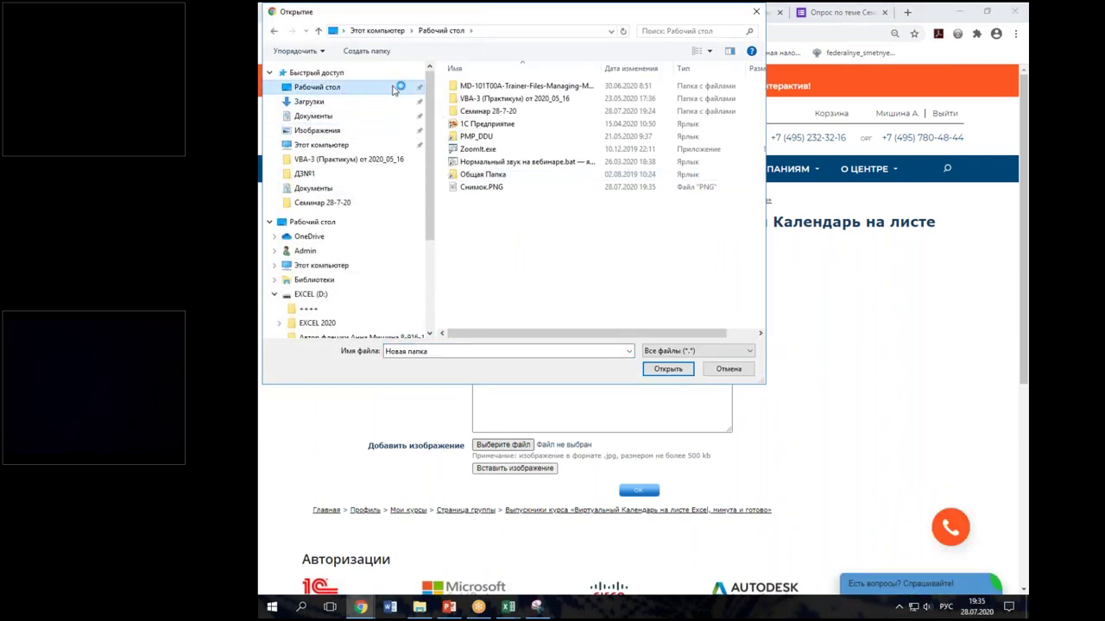
{"action": "left_click", "coordinate": [483, 188]}
{"action": "left_click", "coordinate": [665, 369]}
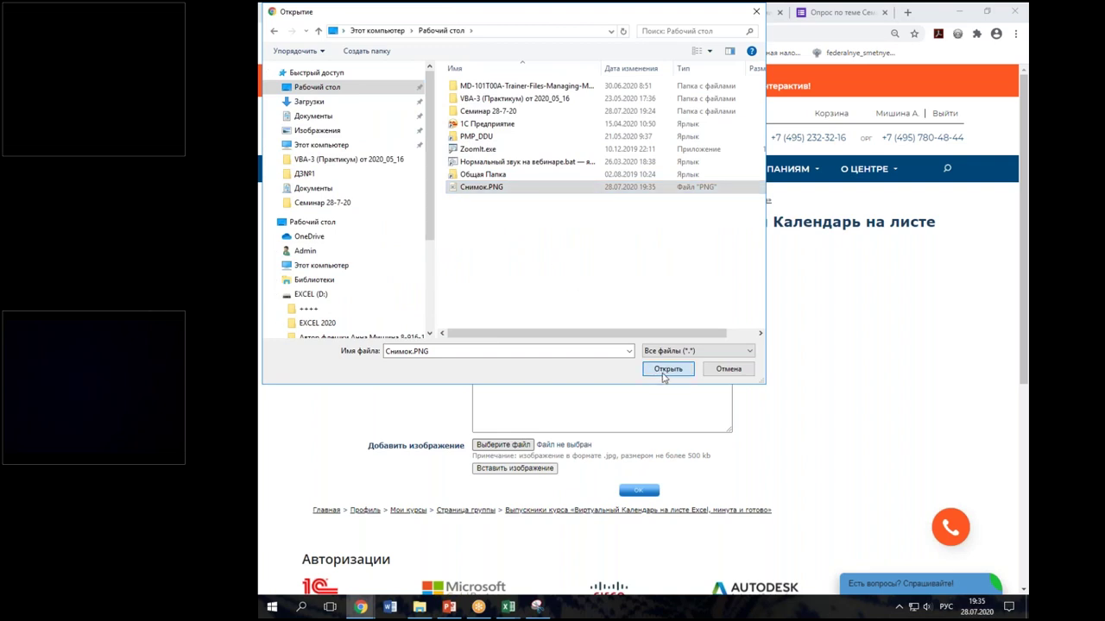
{"action": "left_click", "coordinate": [640, 491]}
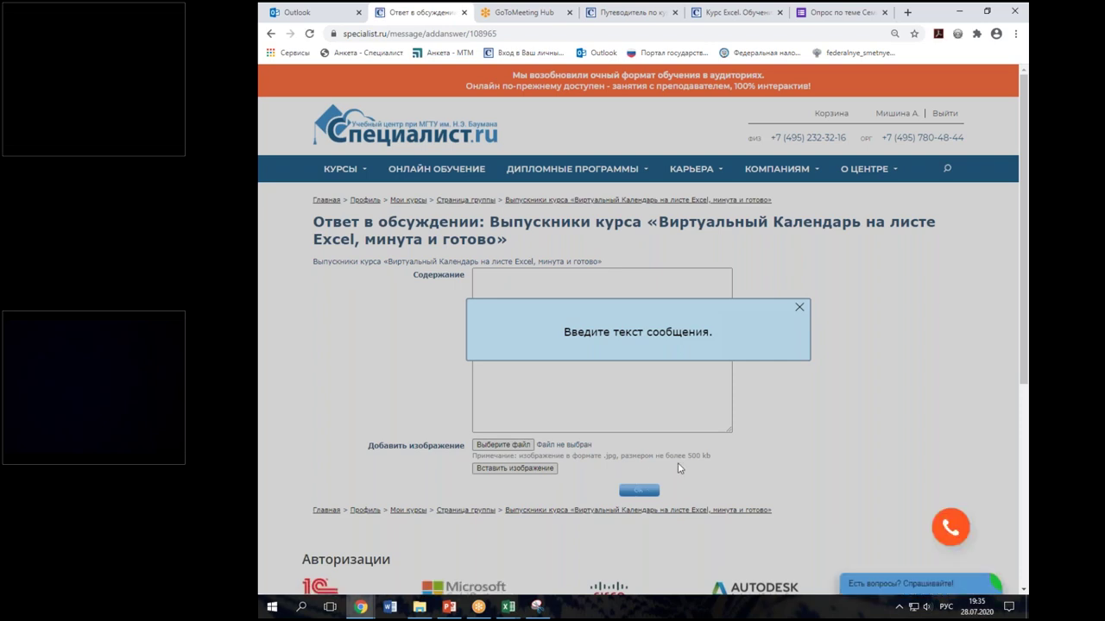
Step: Dismiss the missing-text warning, enter the author's name as content, and post the reply
{"action": "left_click", "coordinate": [800, 307]}
{"action": "left_click", "coordinate": [601, 305]}
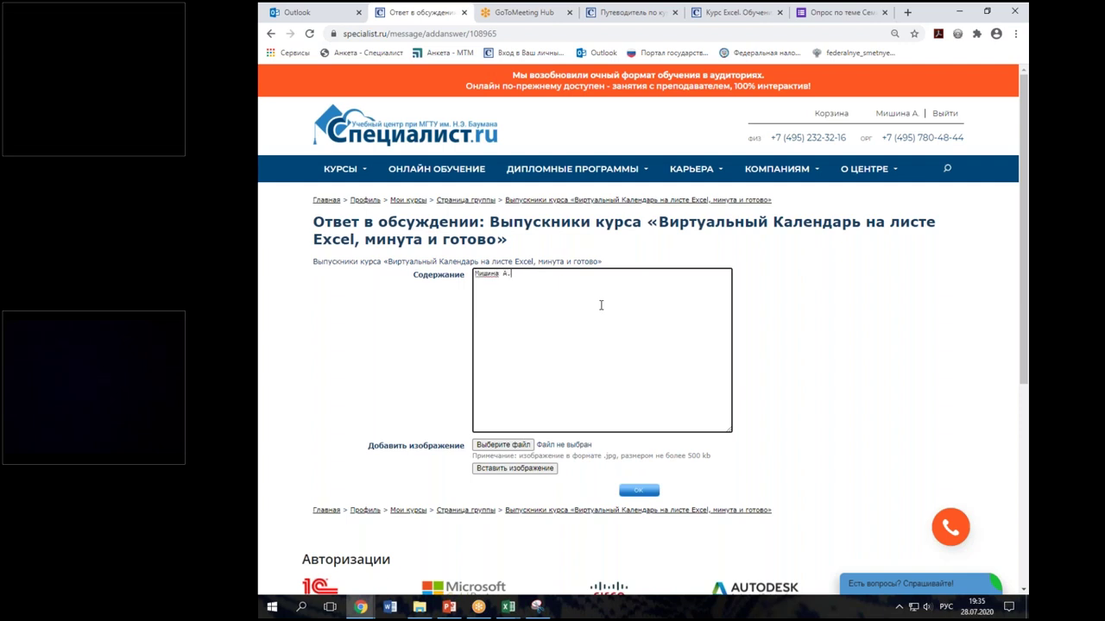
{"action": "left_click", "coordinate": [629, 491]}
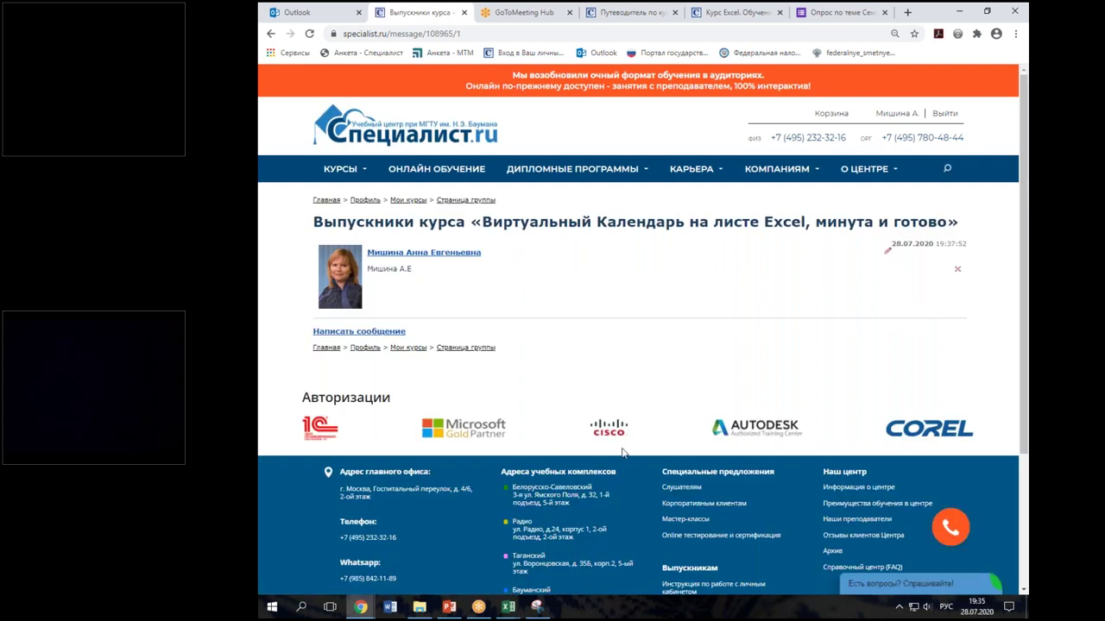
Step: Return from the author's profile to the group discussion and open a new reply form
{"action": "left_click", "coordinate": [429, 256]}
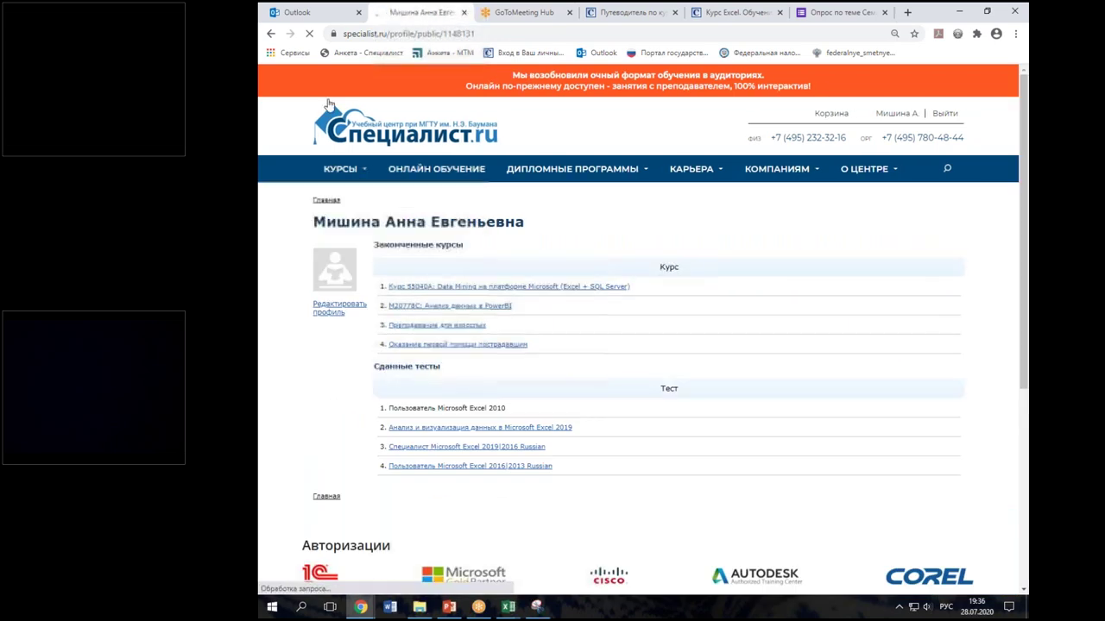
{"action": "left_click", "coordinate": [269, 33]}
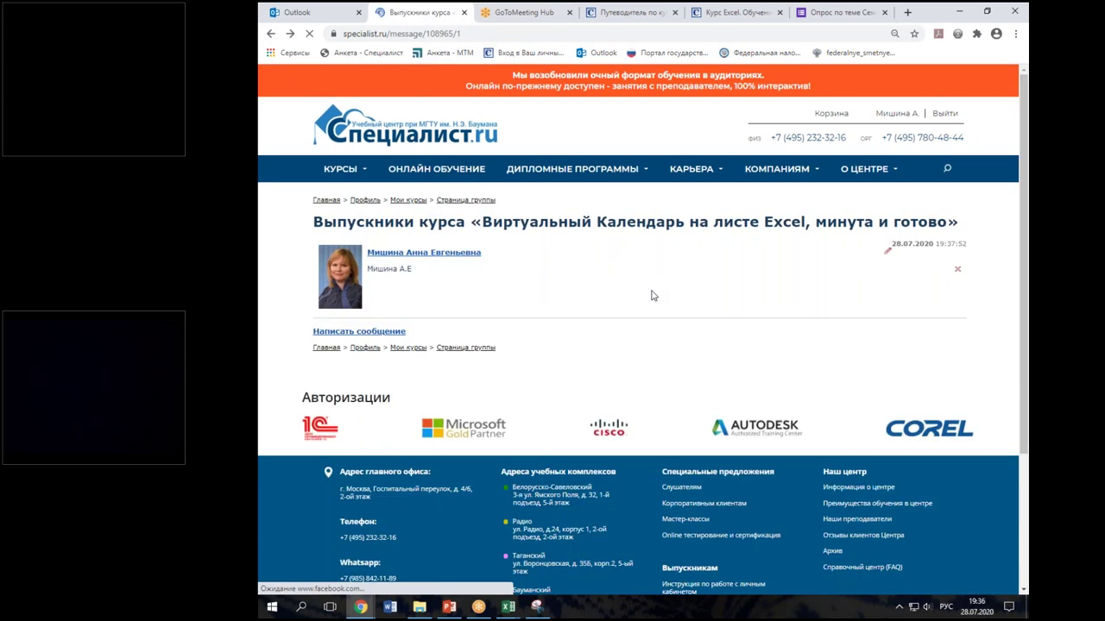
{"action": "left_click", "coordinate": [374, 333]}
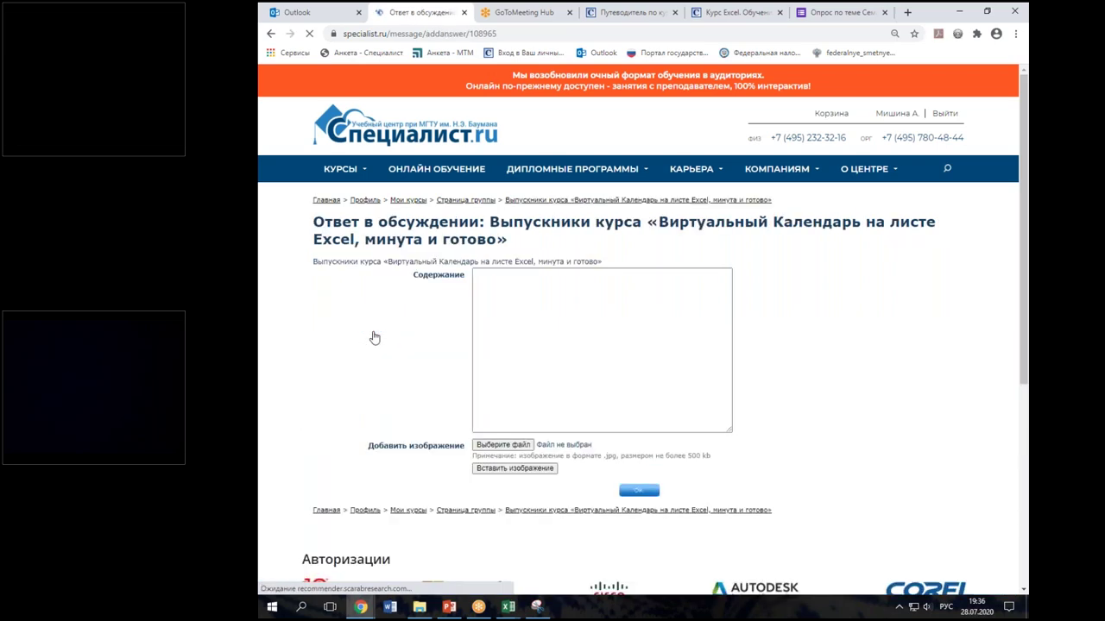
{"action": "scroll", "coordinate": [518, 333], "scroll_direction": "down", "scroll_amount": 4}
{"action": "scroll", "coordinate": [483, 380], "scroll_direction": "up", "scroll_amount": 4}
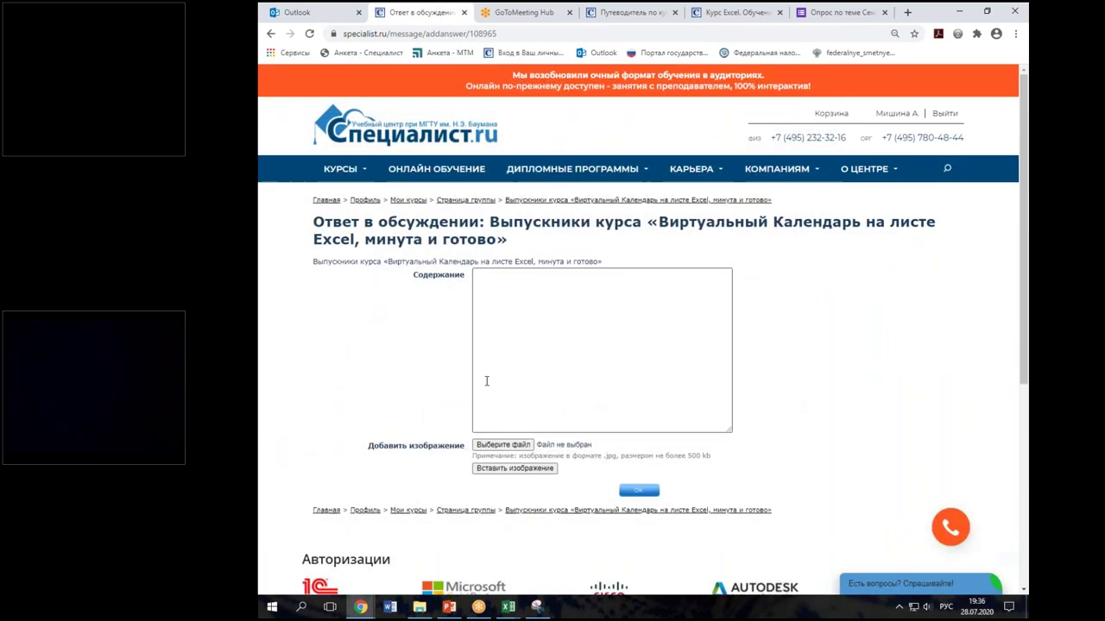
{"action": "left_click", "coordinate": [271, 33]}
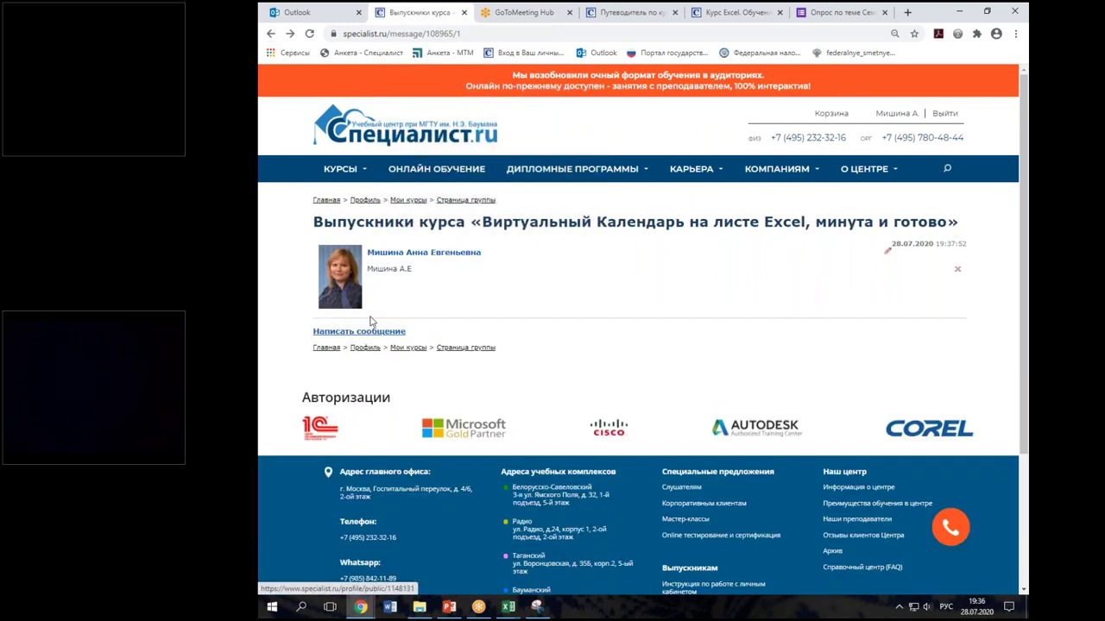
{"action": "left_click", "coordinate": [380, 334]}
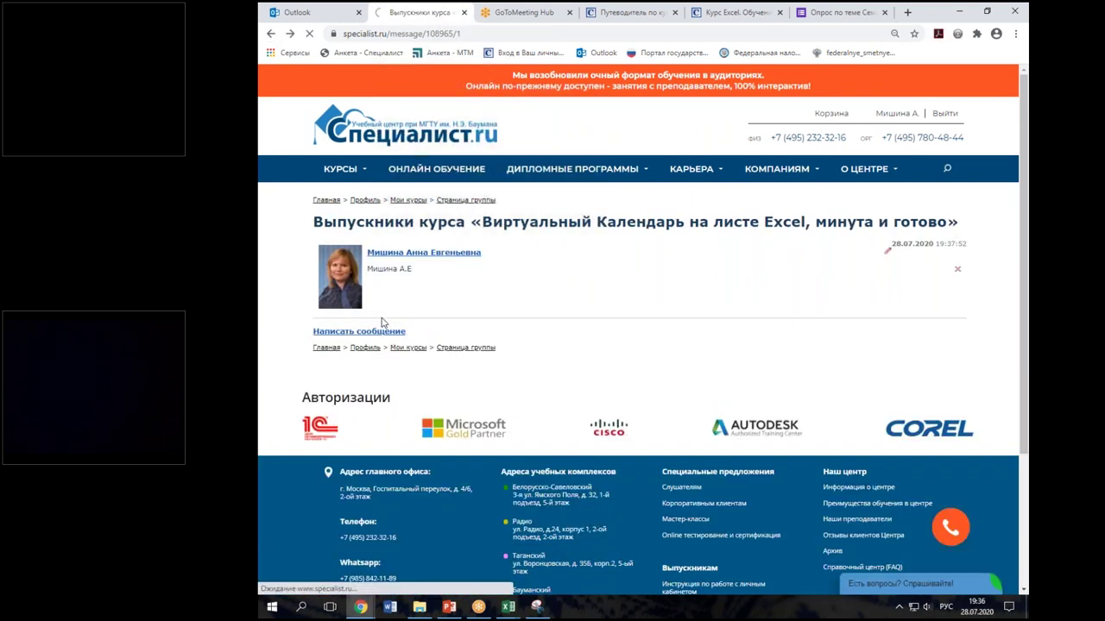
Step: Attach Снимок.PNG to the reply and try inserting it as an image
{"action": "scroll", "coordinate": [426, 339], "scroll_direction": "down", "scroll_amount": 3}
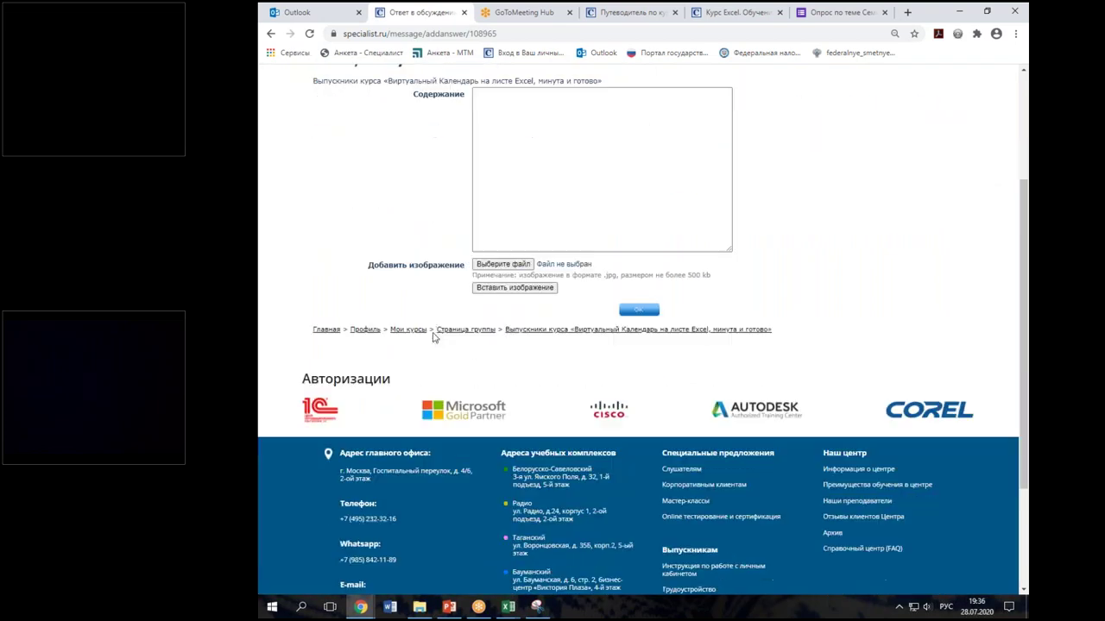
{"action": "left_click", "coordinate": [561, 185]}
{"action": "scroll", "coordinate": [560, 187], "scroll_direction": "up", "scroll_amount": 2}
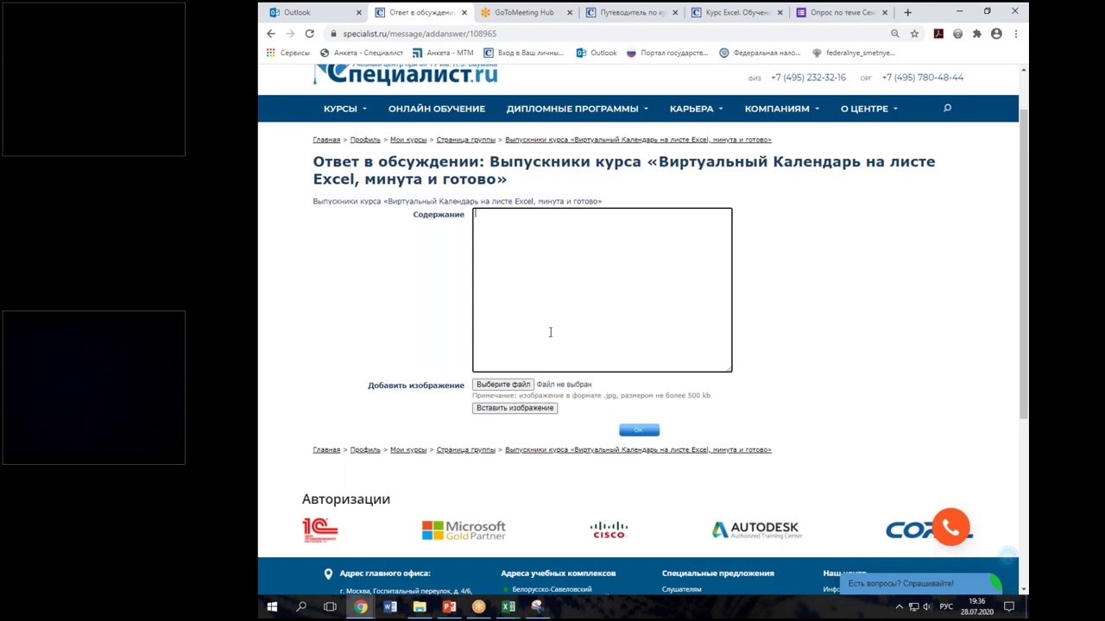
{"action": "left_click", "coordinate": [511, 390]}
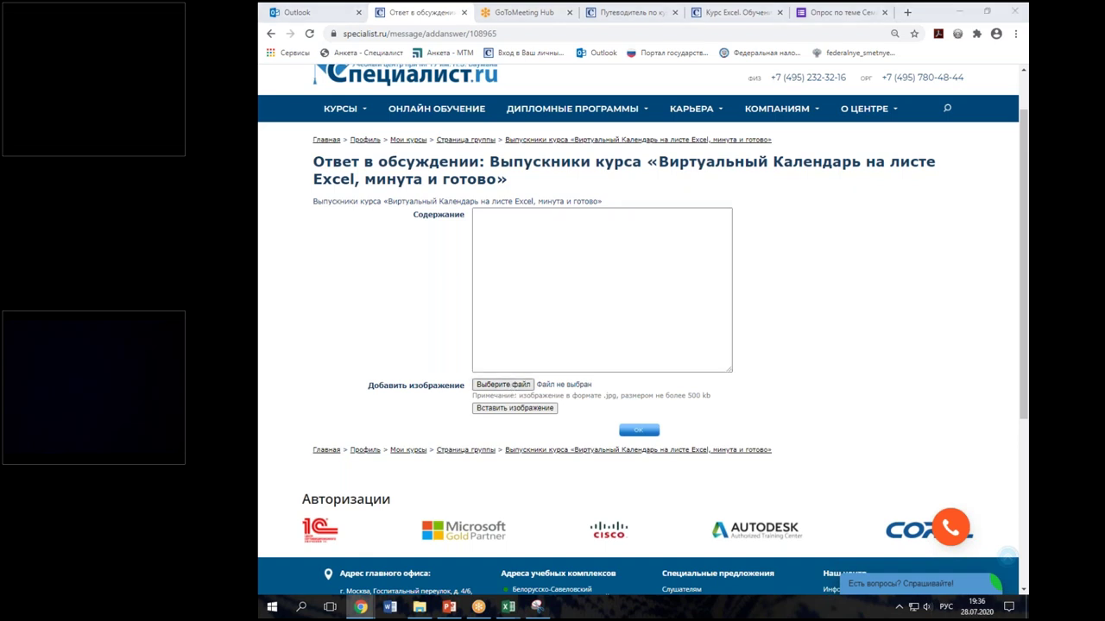
{"action": "left_click", "coordinate": [481, 188]}
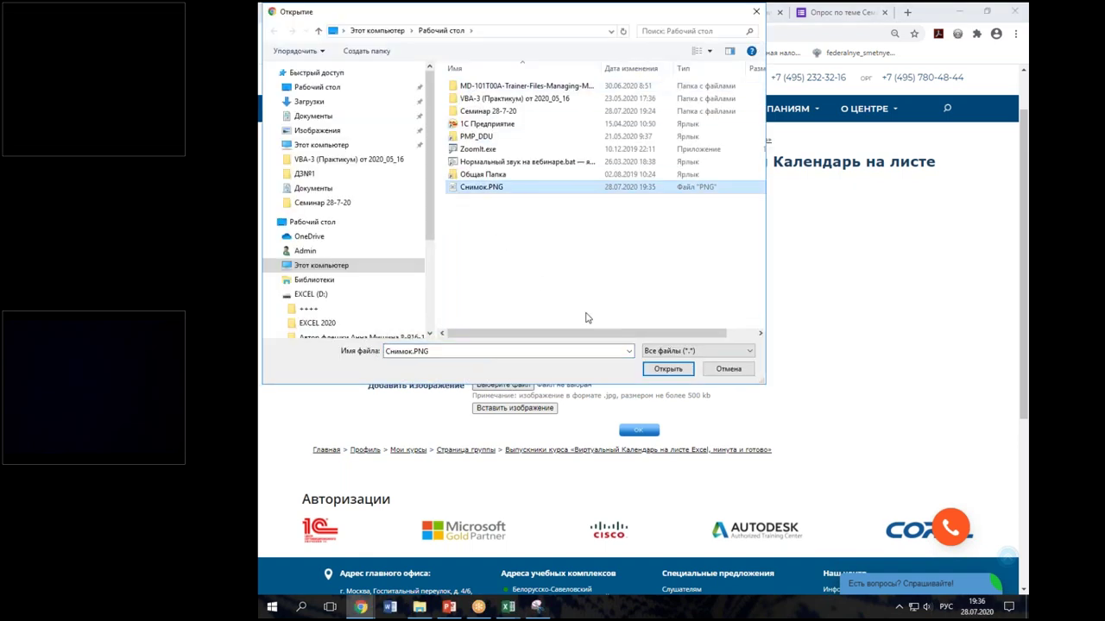
{"action": "left_click", "coordinate": [667, 370]}
{"action": "left_click", "coordinate": [497, 411]}
{"action": "left_click", "coordinate": [510, 410]}
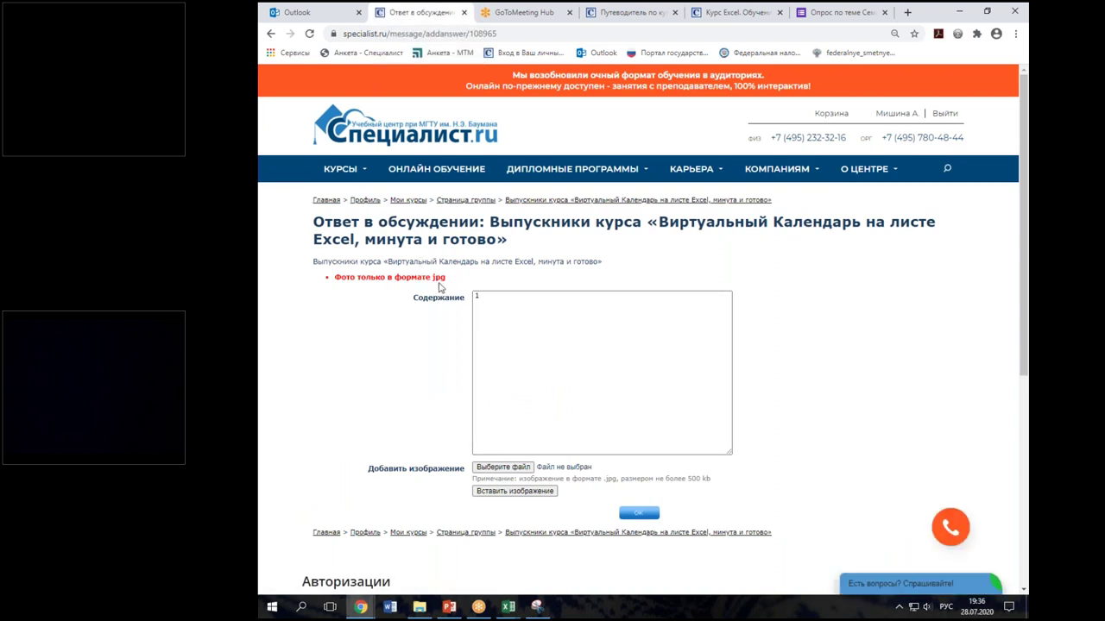
Step: Re-save the calendar snip on the Desktop as Снимок.GIF with GIF file type
{"action": "left_click", "coordinate": [536, 609]}
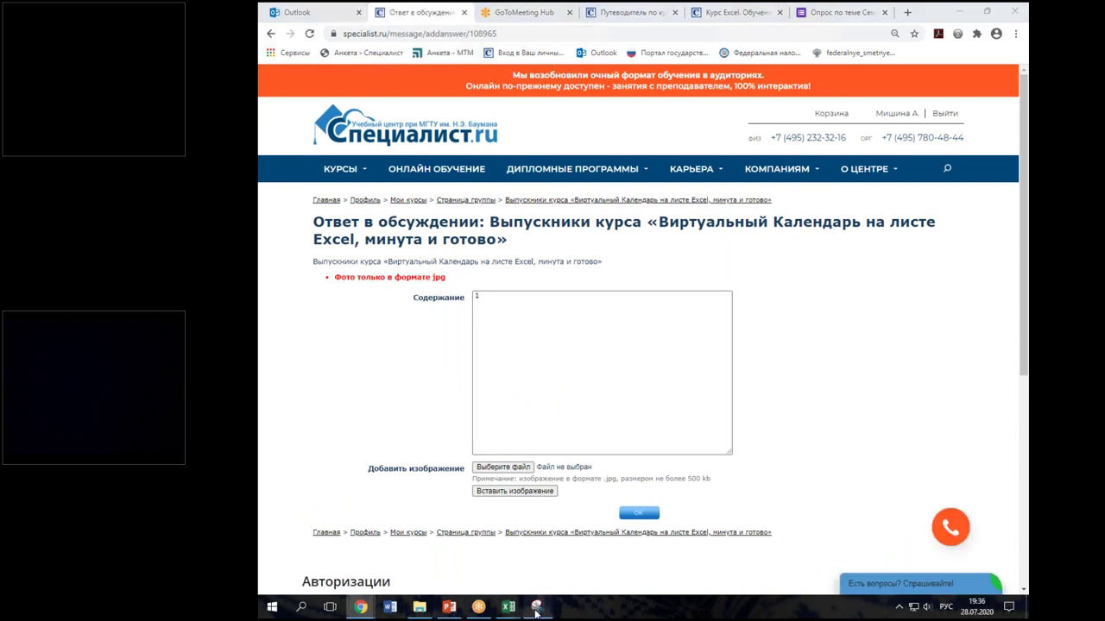
{"action": "left_click", "coordinate": [276, 103]}
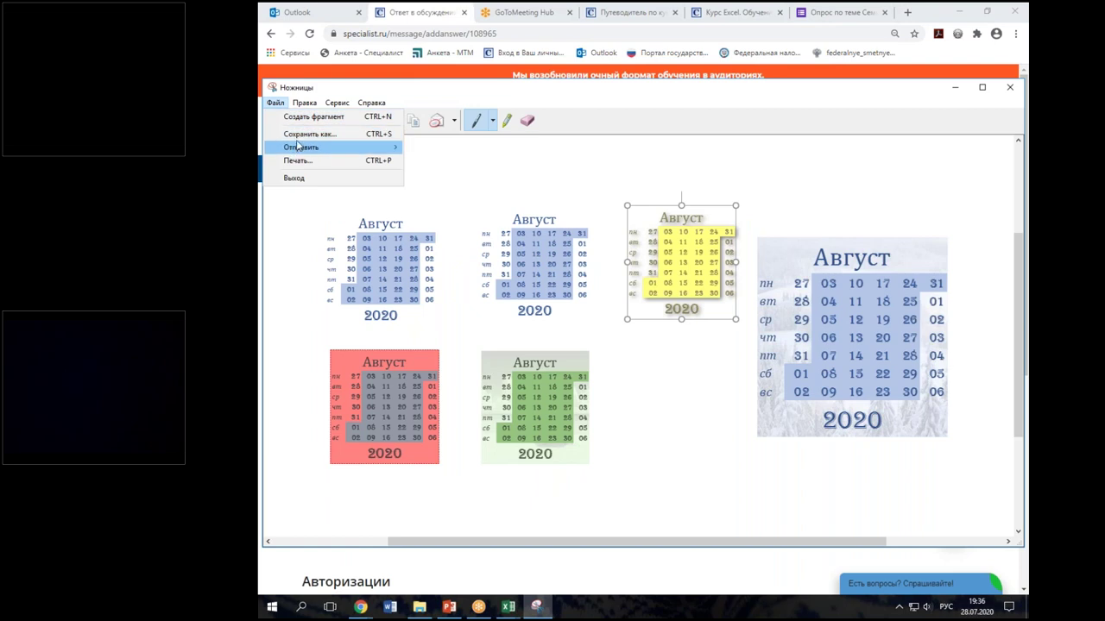
{"action": "left_click", "coordinate": [302, 134]}
{"action": "left_click", "coordinate": [384, 350]}
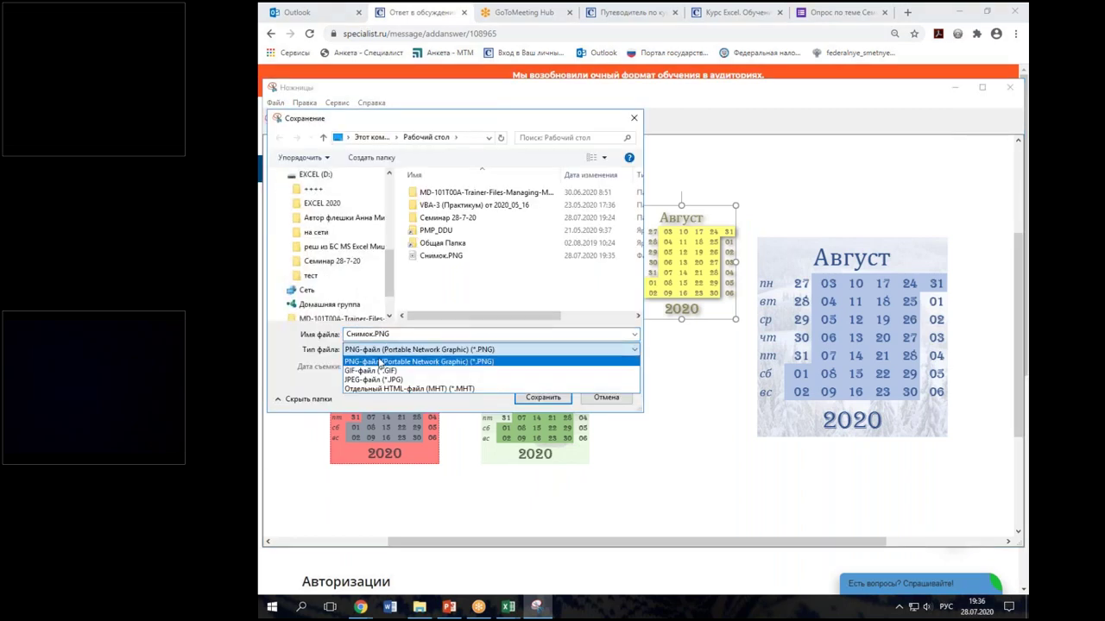
{"action": "left_click", "coordinate": [373, 370]}
{"action": "left_click", "coordinate": [536, 399]}
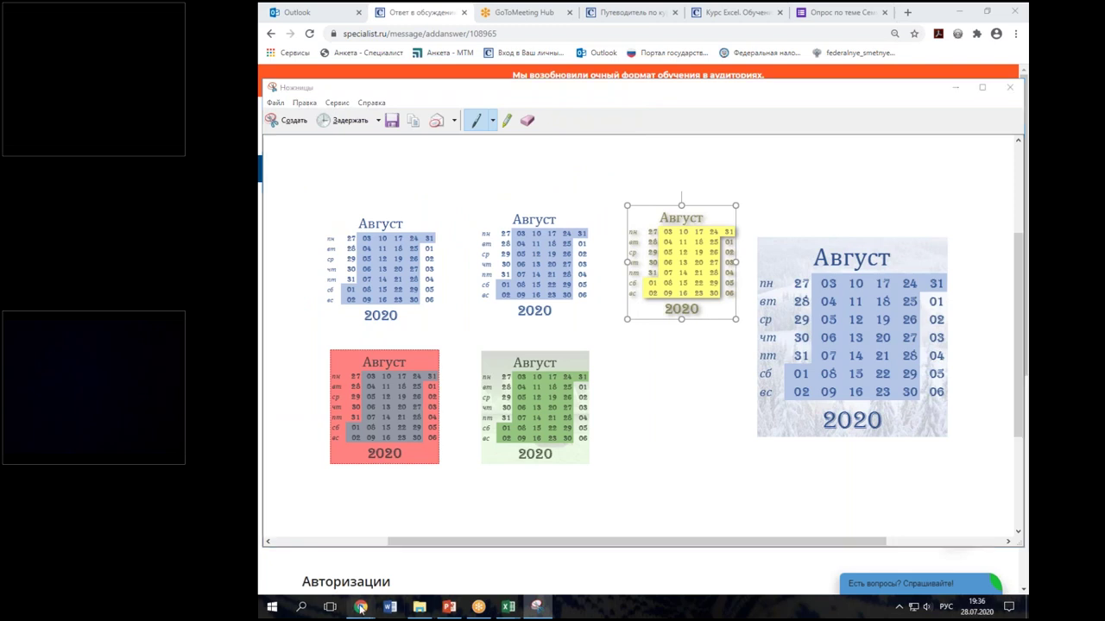
{"action": "mouse_move", "coordinate": [361, 608]}
{"action": "left_click", "coordinate": [359, 557]}
Step: Attach Снимок.GIF to the forum reply and try inserting it as an image twice
{"action": "left_click", "coordinate": [503, 467]}
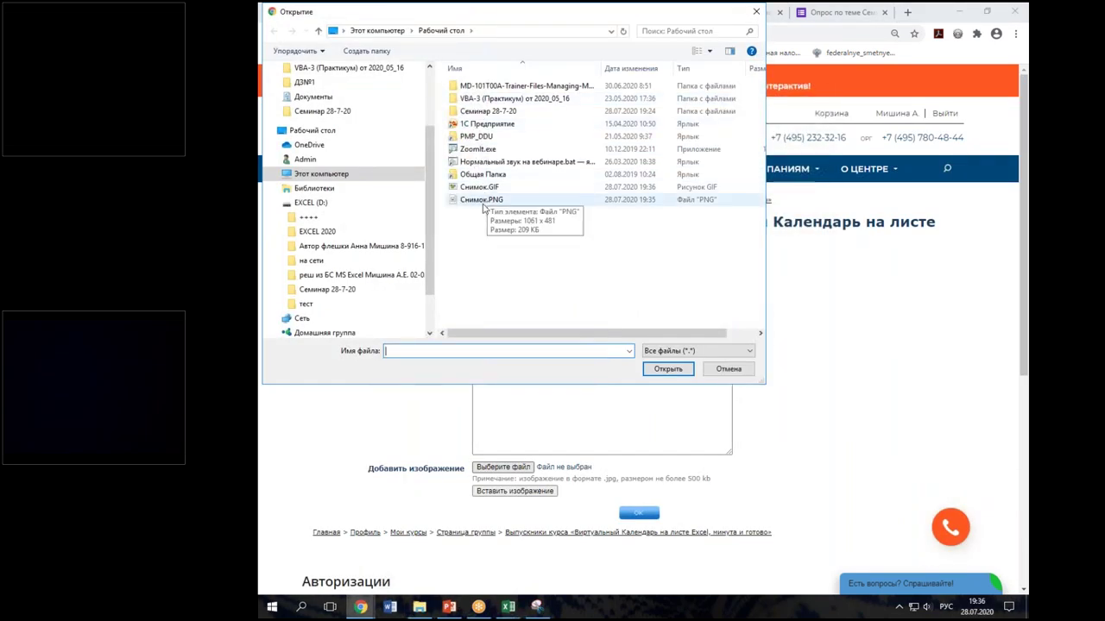
{"action": "left_click", "coordinate": [478, 187]}
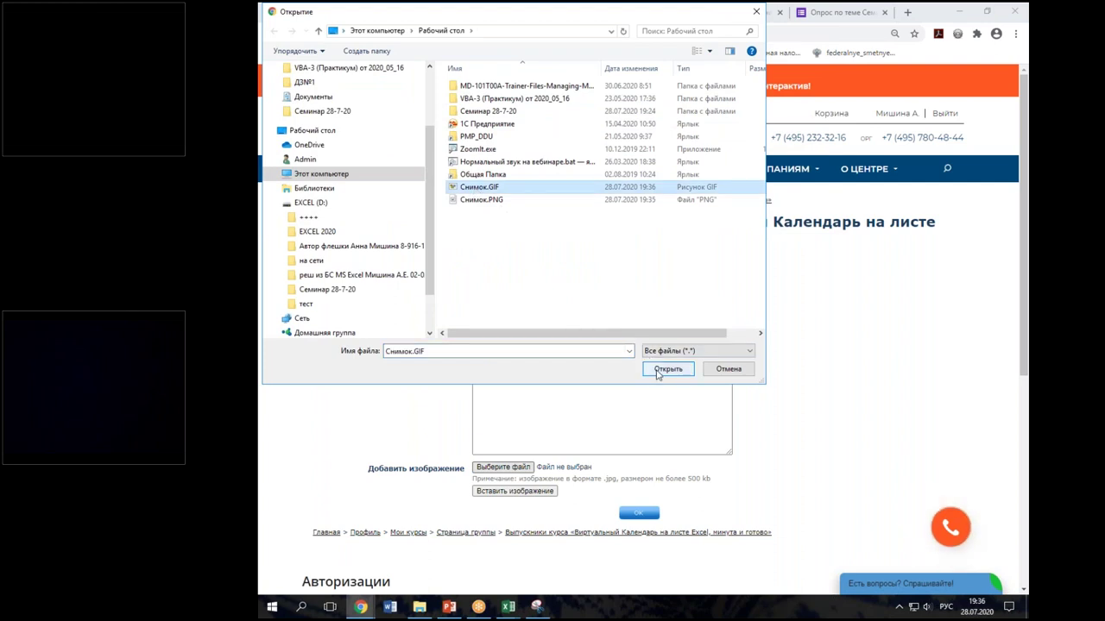
{"action": "left_click", "coordinate": [667, 369]}
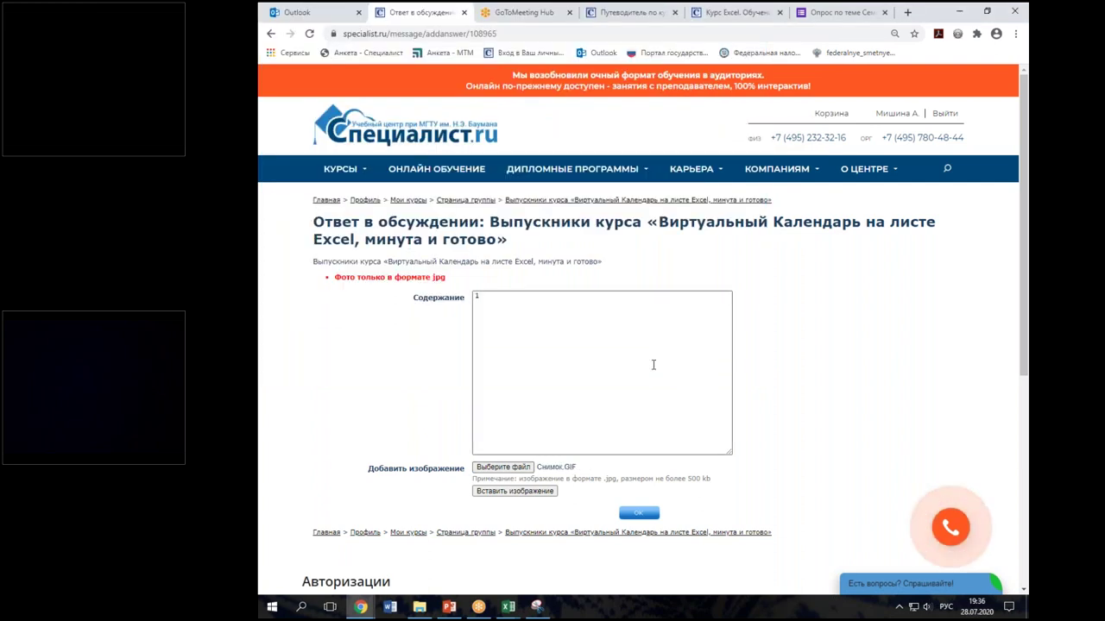
{"action": "left_click", "coordinate": [538, 491]}
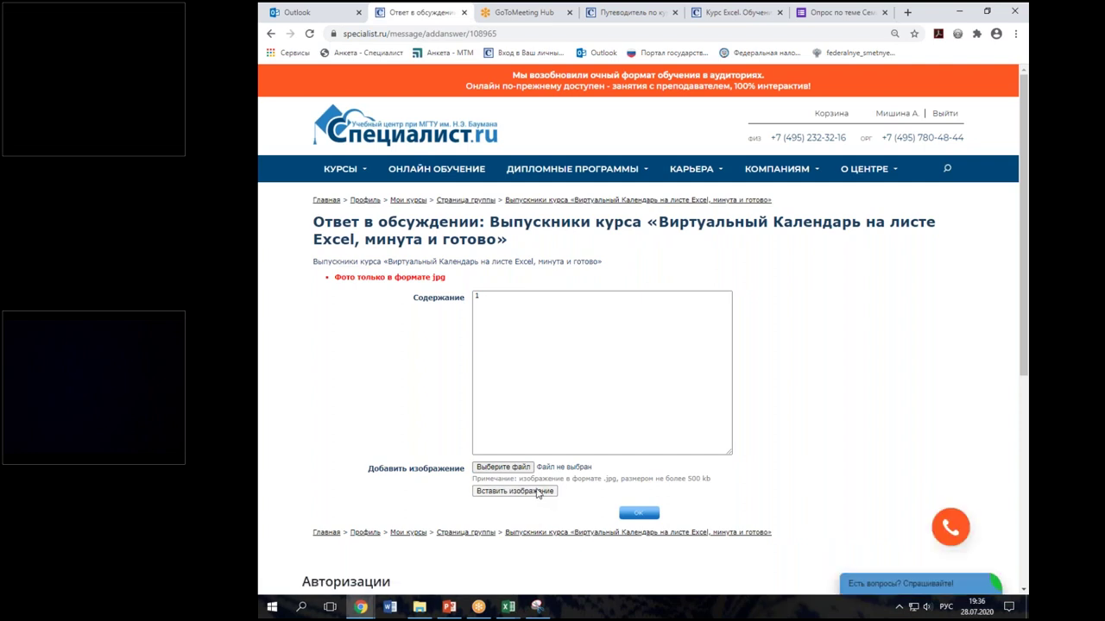
{"action": "left_click", "coordinate": [538, 491]}
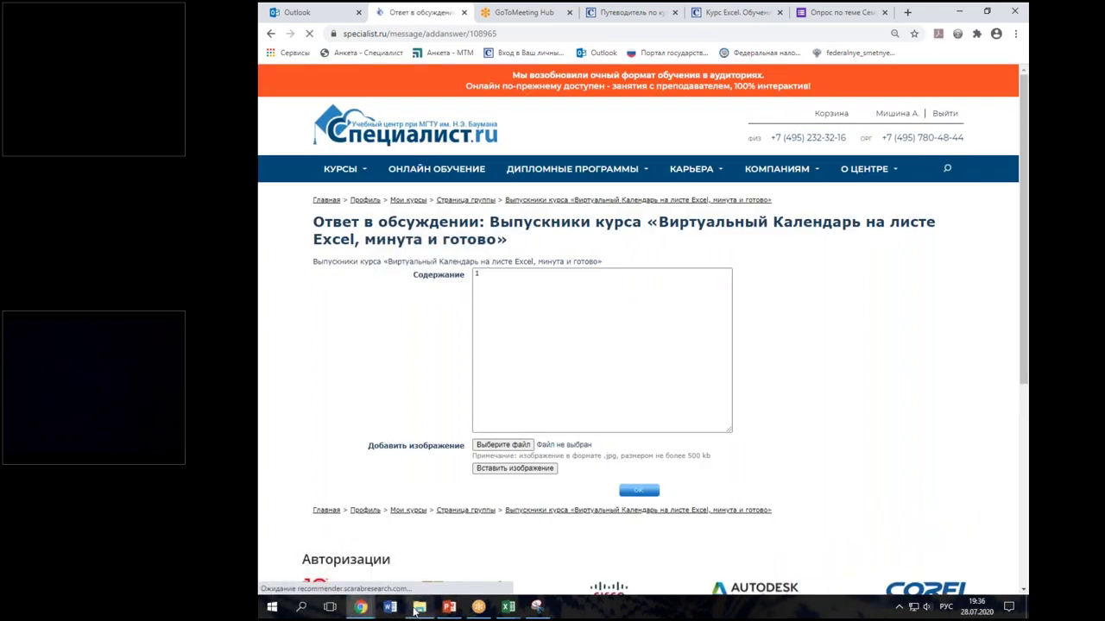
Step: Cancel a new snip, minimize Snipping Tool, and return to the Календарь1 workbook with nothing selected
{"action": "left_click", "coordinate": [536, 607]}
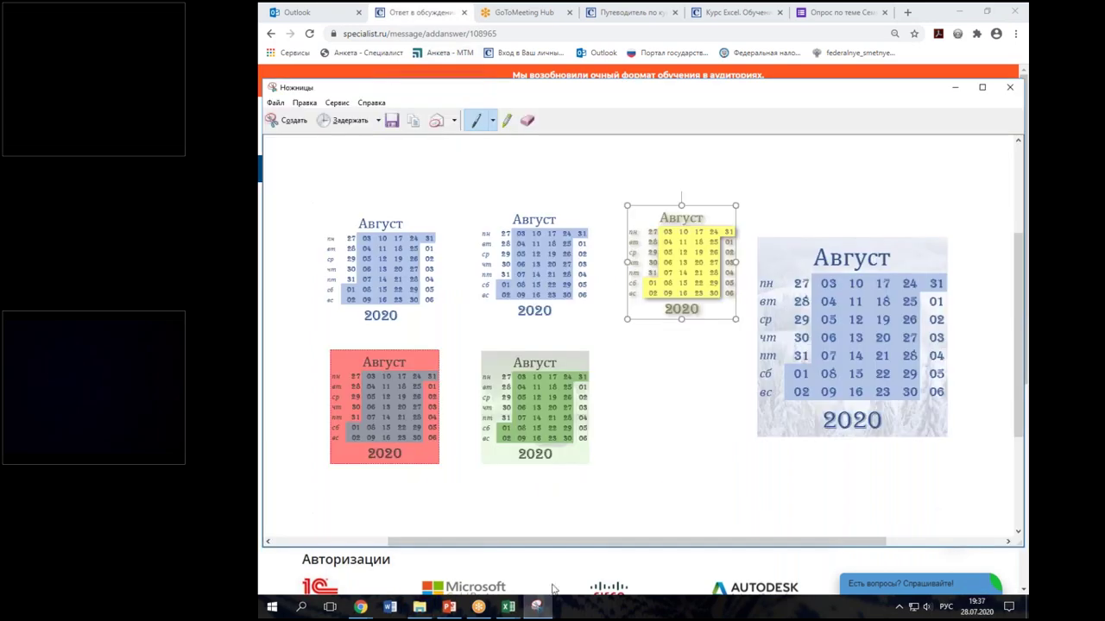
{"action": "left_click", "coordinate": [290, 120]}
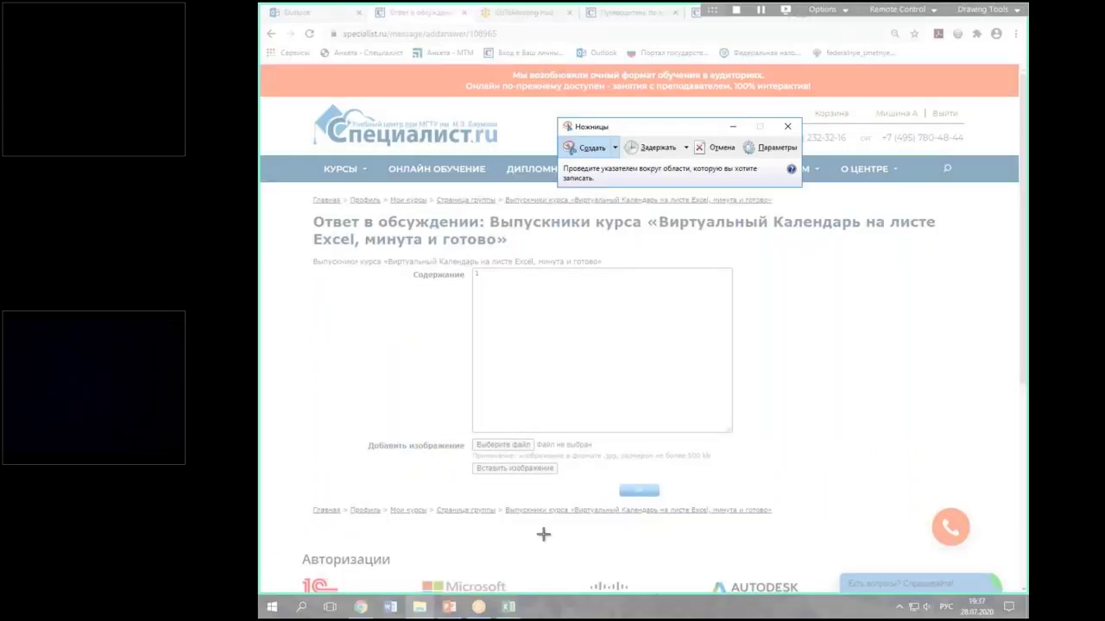
{"action": "key", "text": "Escape"}
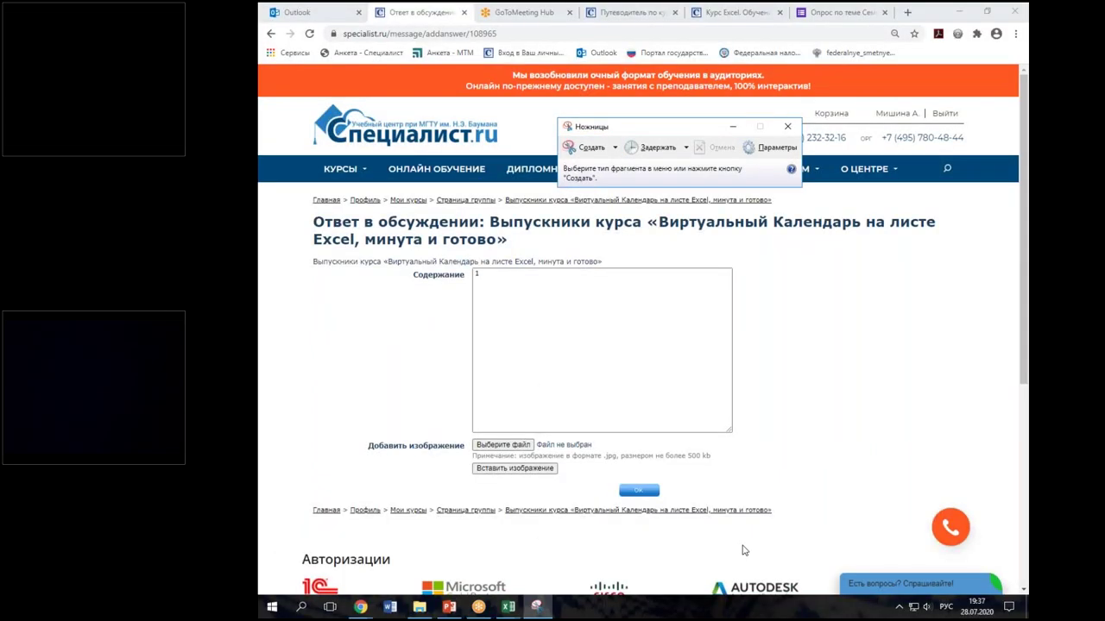
{"action": "left_click", "coordinate": [545, 610]}
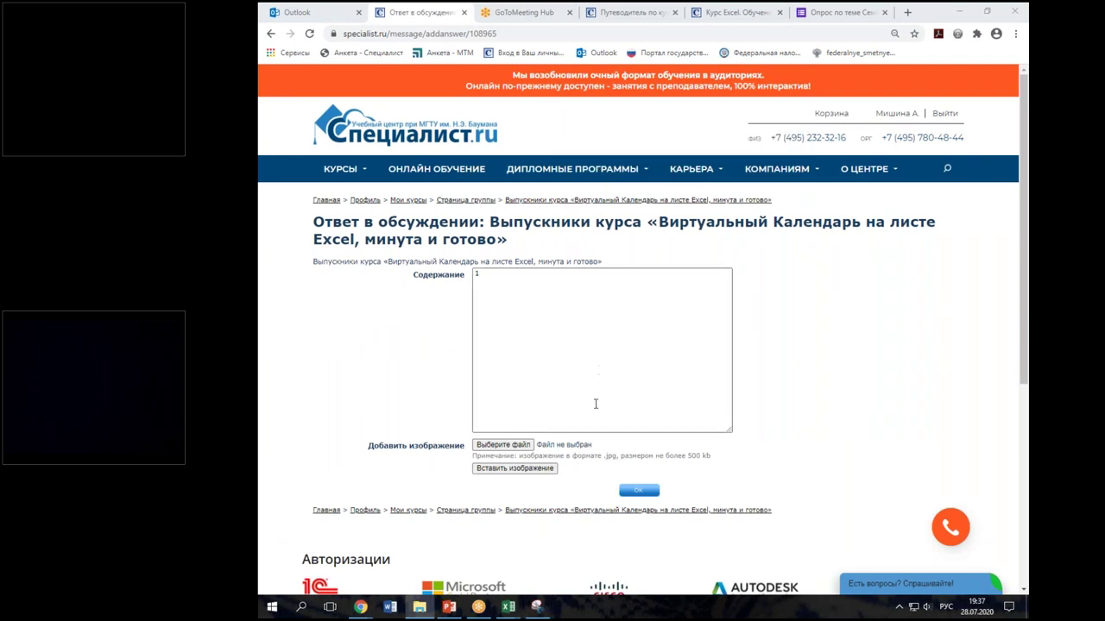
{"action": "left_click", "coordinate": [518, 552]}
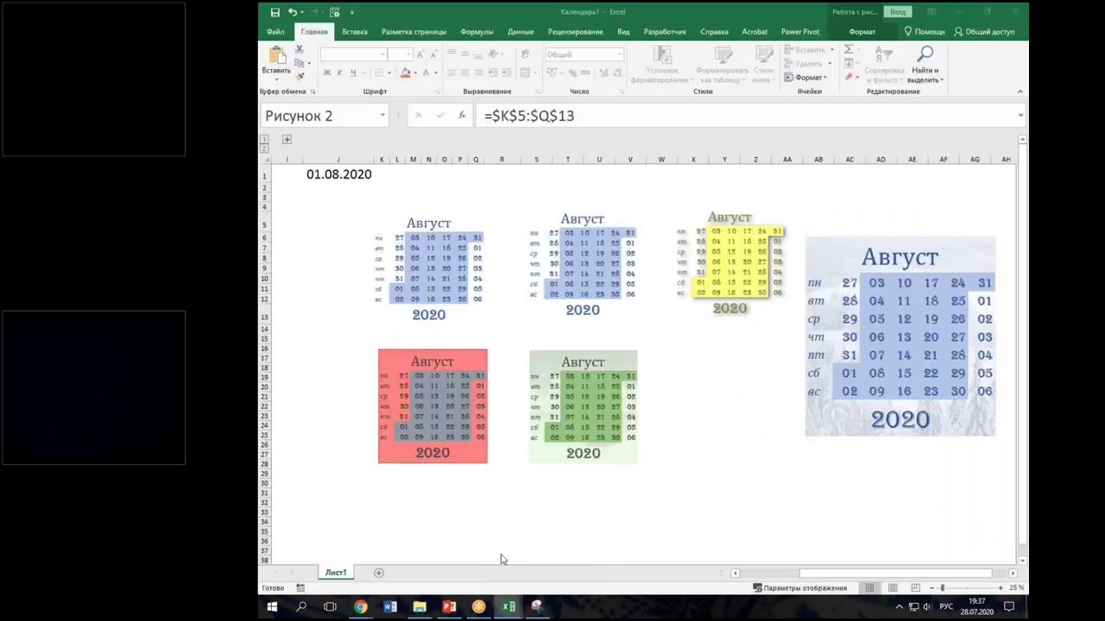
{"action": "left_click", "coordinate": [725, 426]}
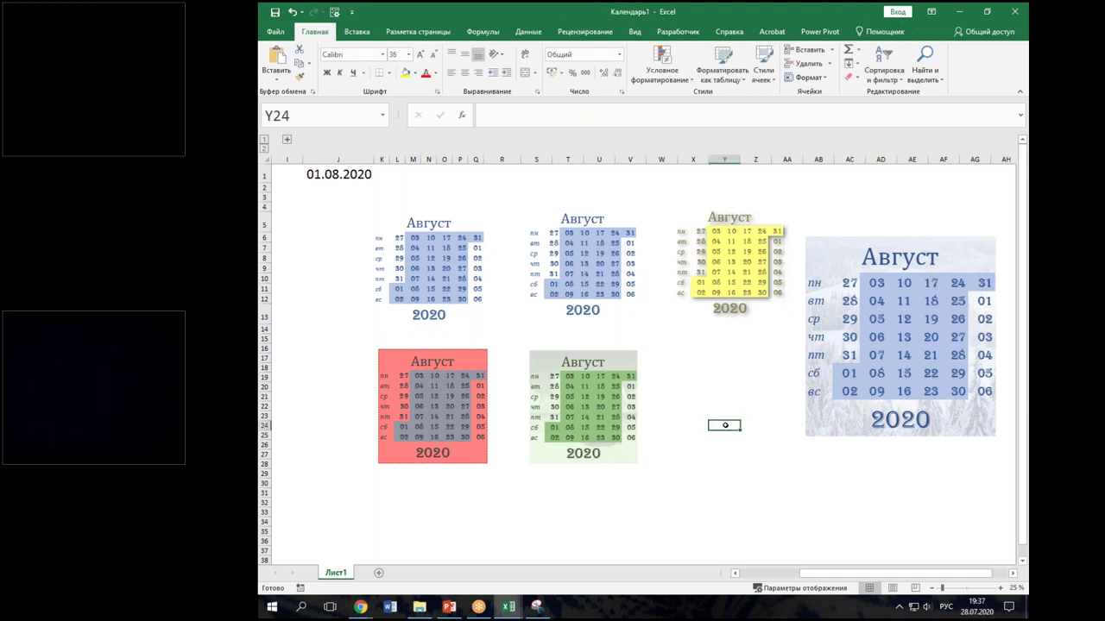